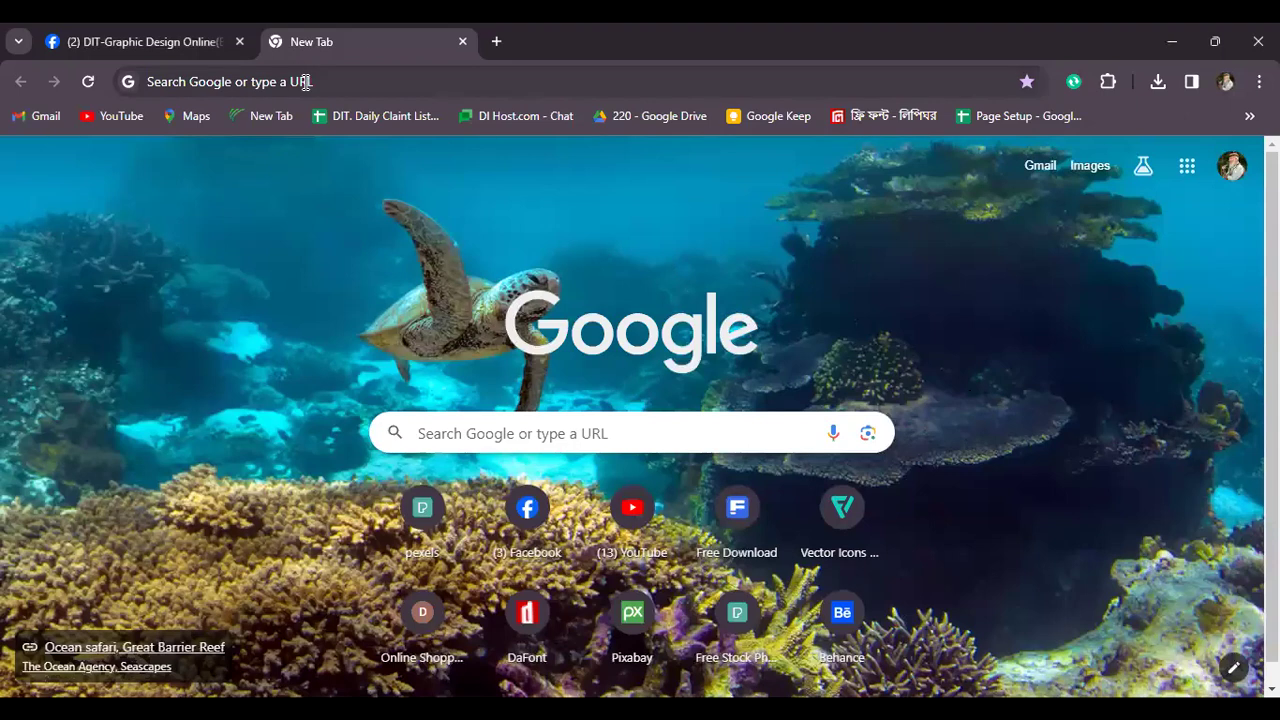
Go to the fiverr.com website in the new browser tab
left_click(290, 82)
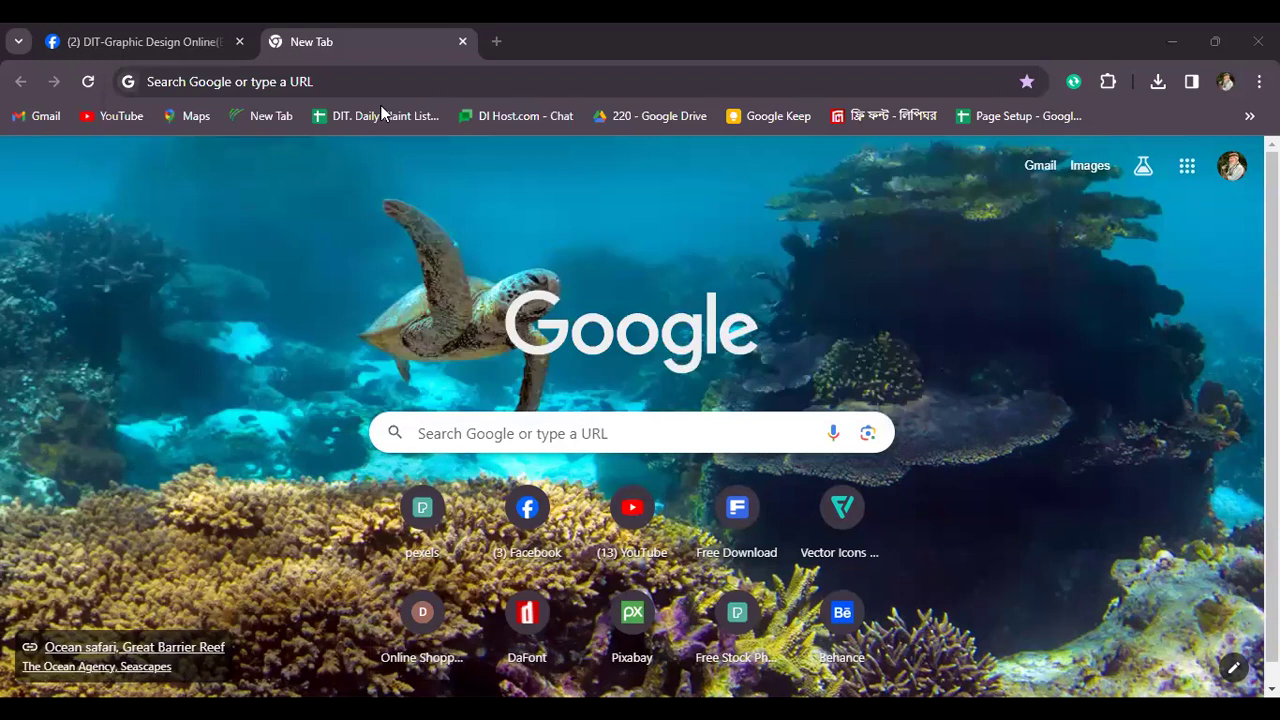
left_click(355, 77)
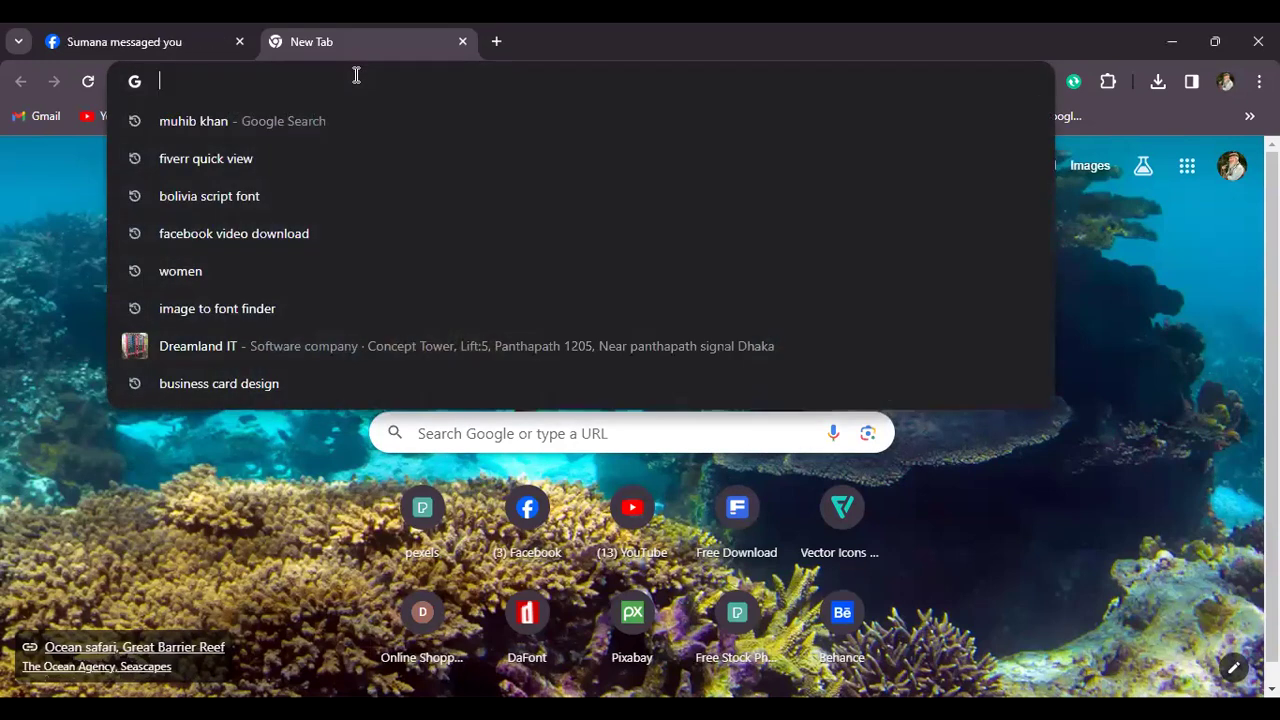
type("fiver")
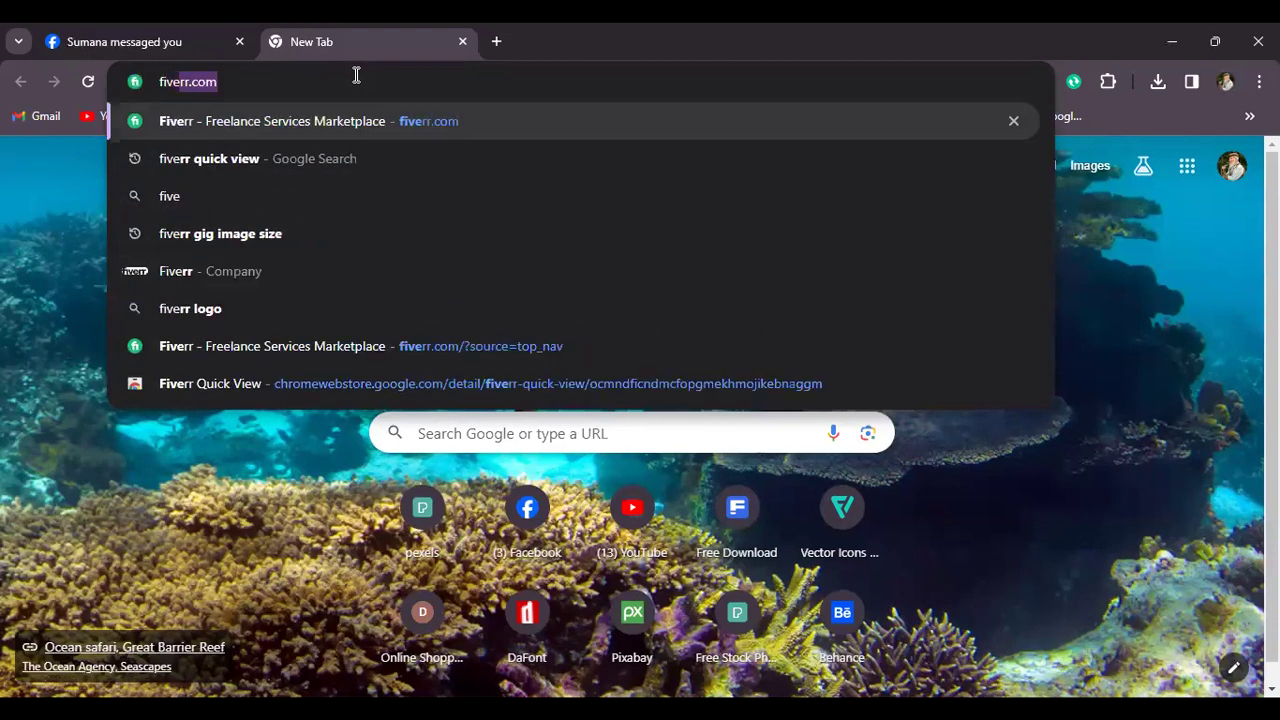
type("r.com")
key("Return")
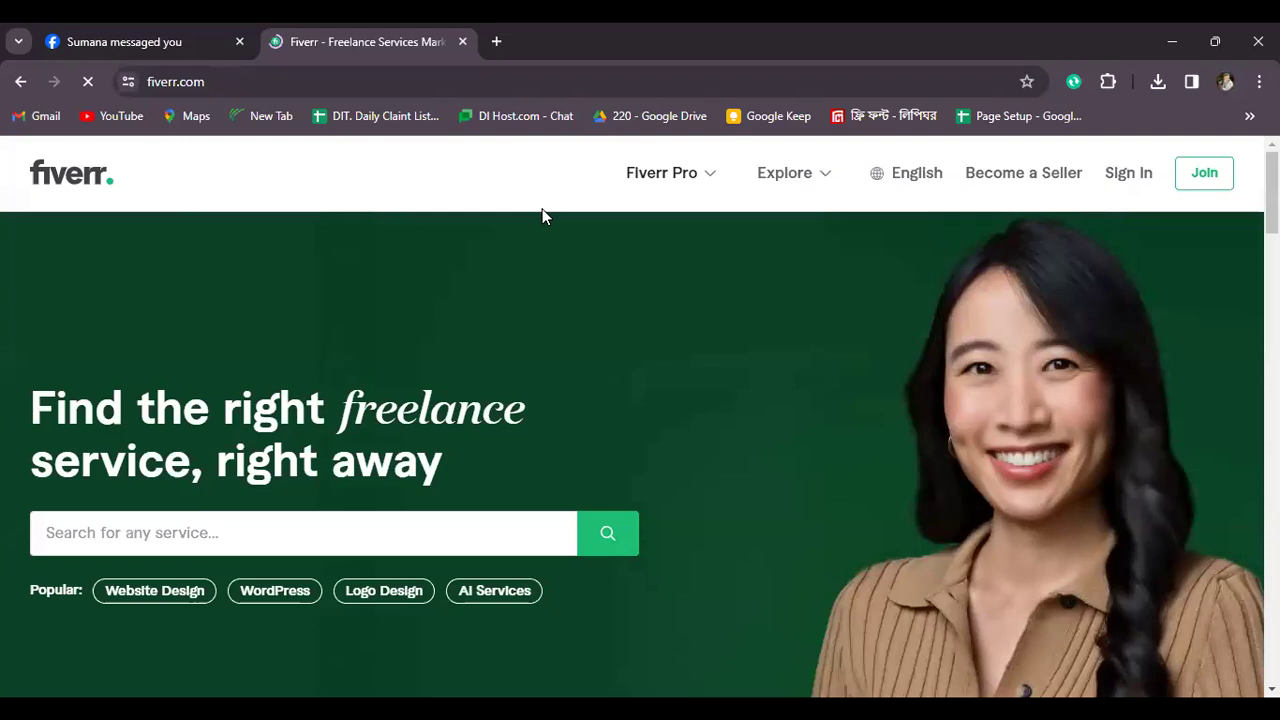
Search the marketplace for "business card" services and complete the human-verification check
scroll(542, 216, "down", 2)
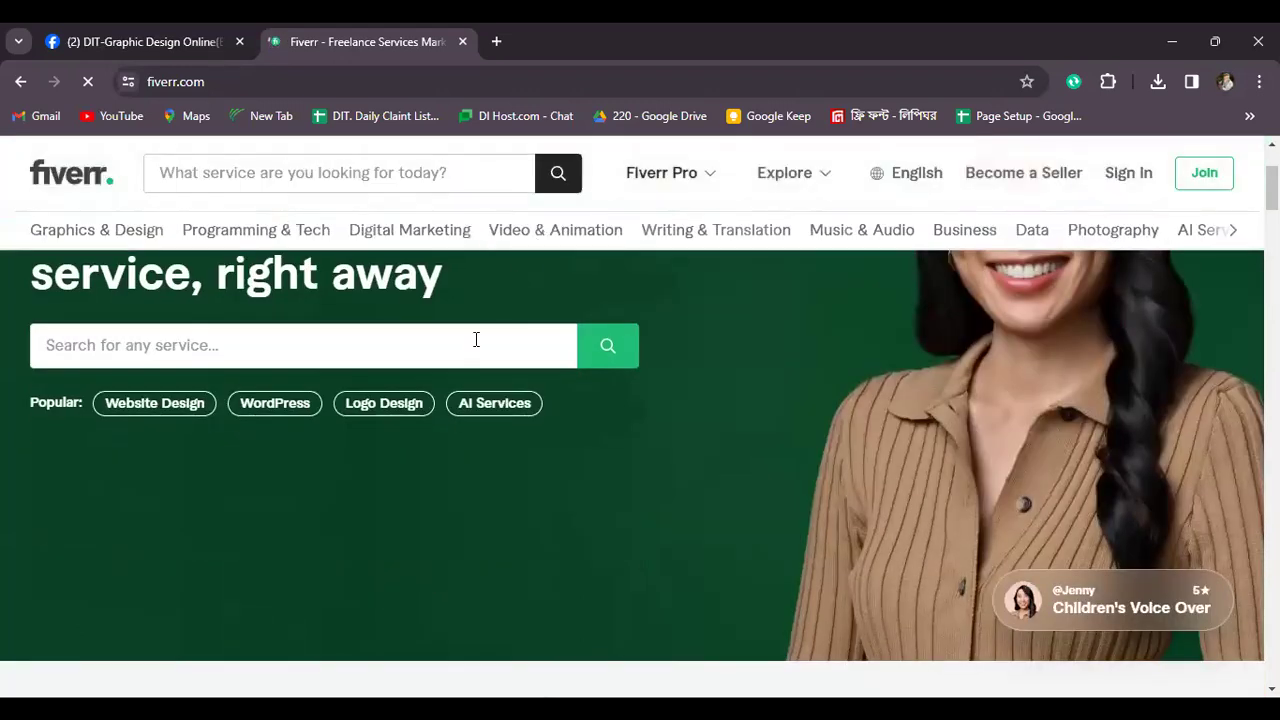
left_click(369, 174)
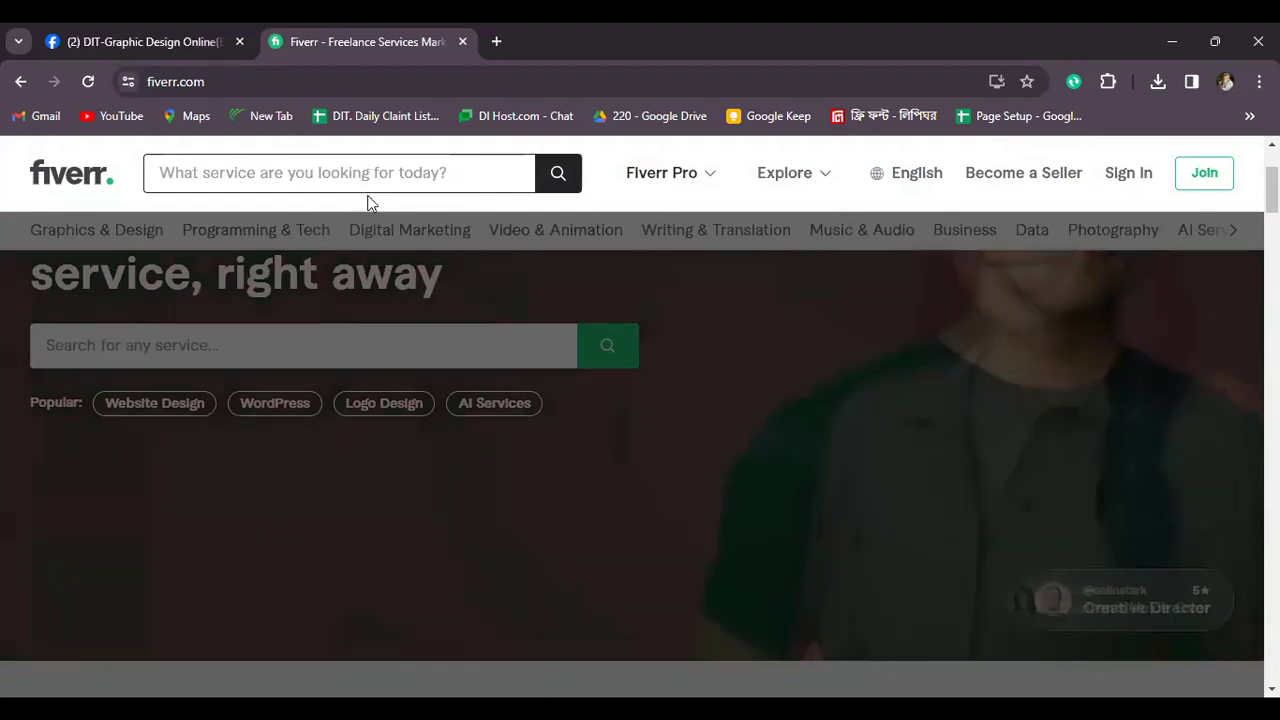
type("fiv")
key("BackSpace")
key("BackSpace")
key("BackSpace")
type("business card")
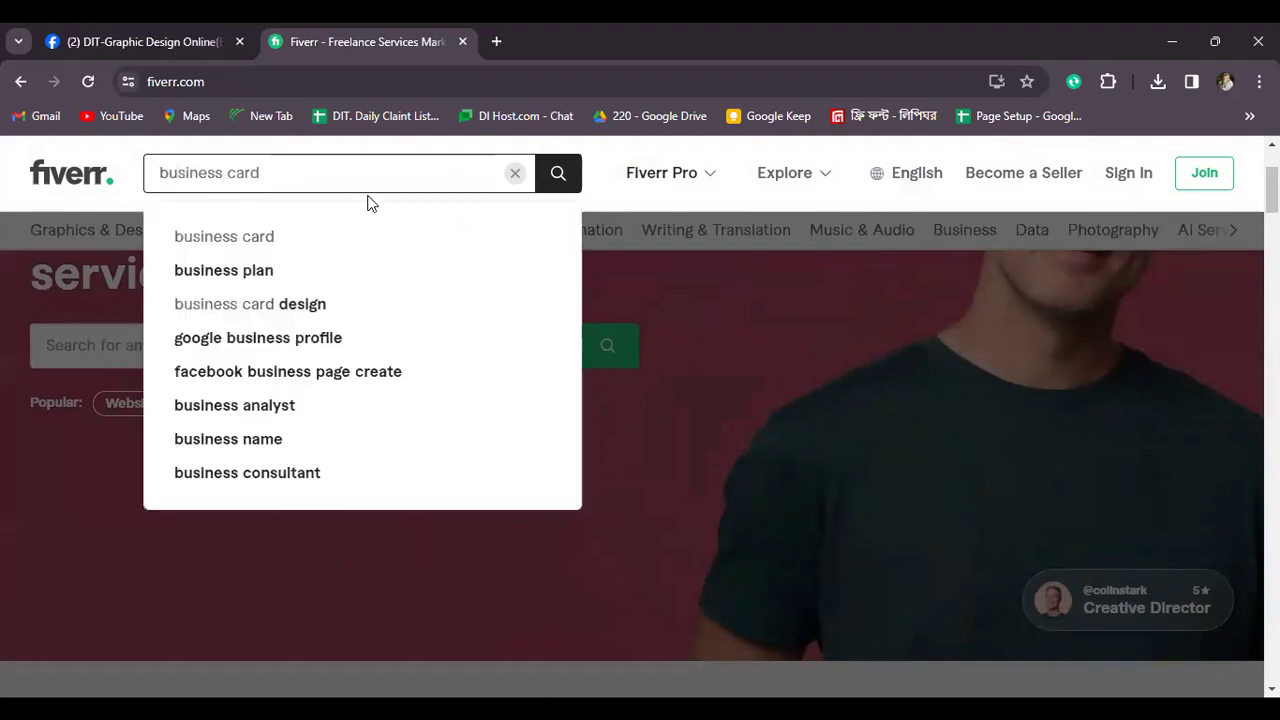
key("Return")
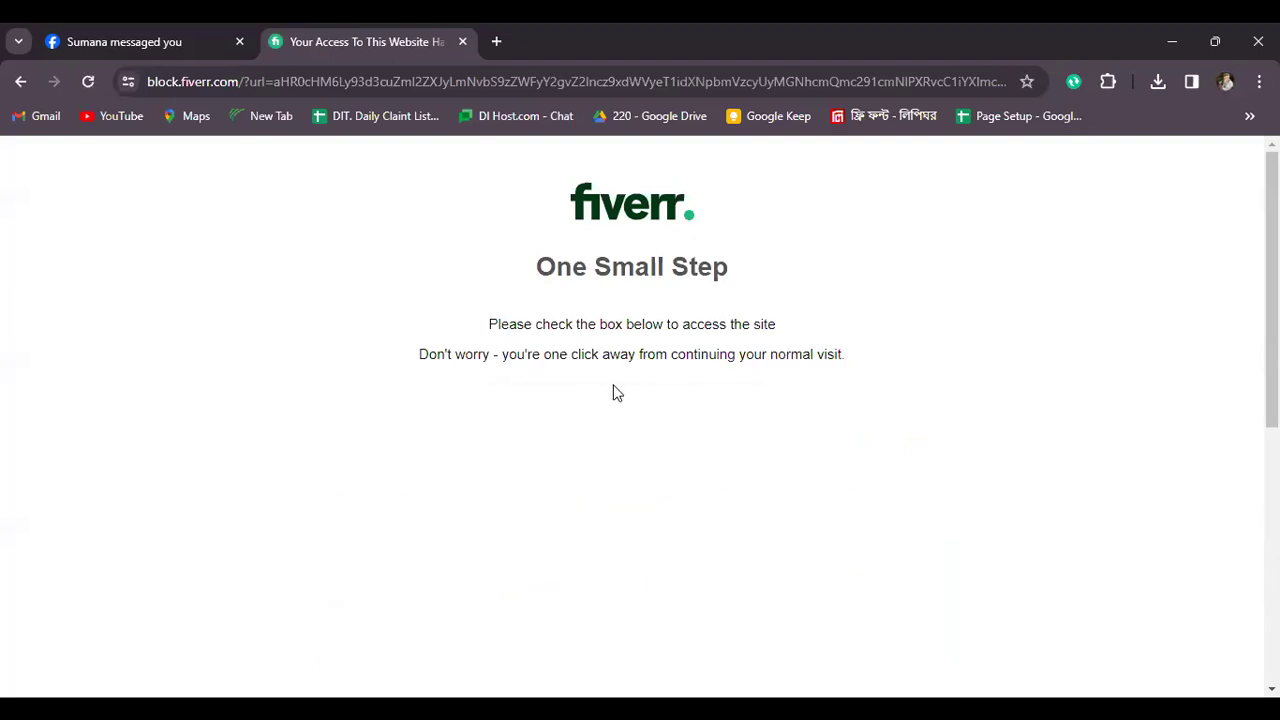
left_click_drag(602, 432, 604, 435)
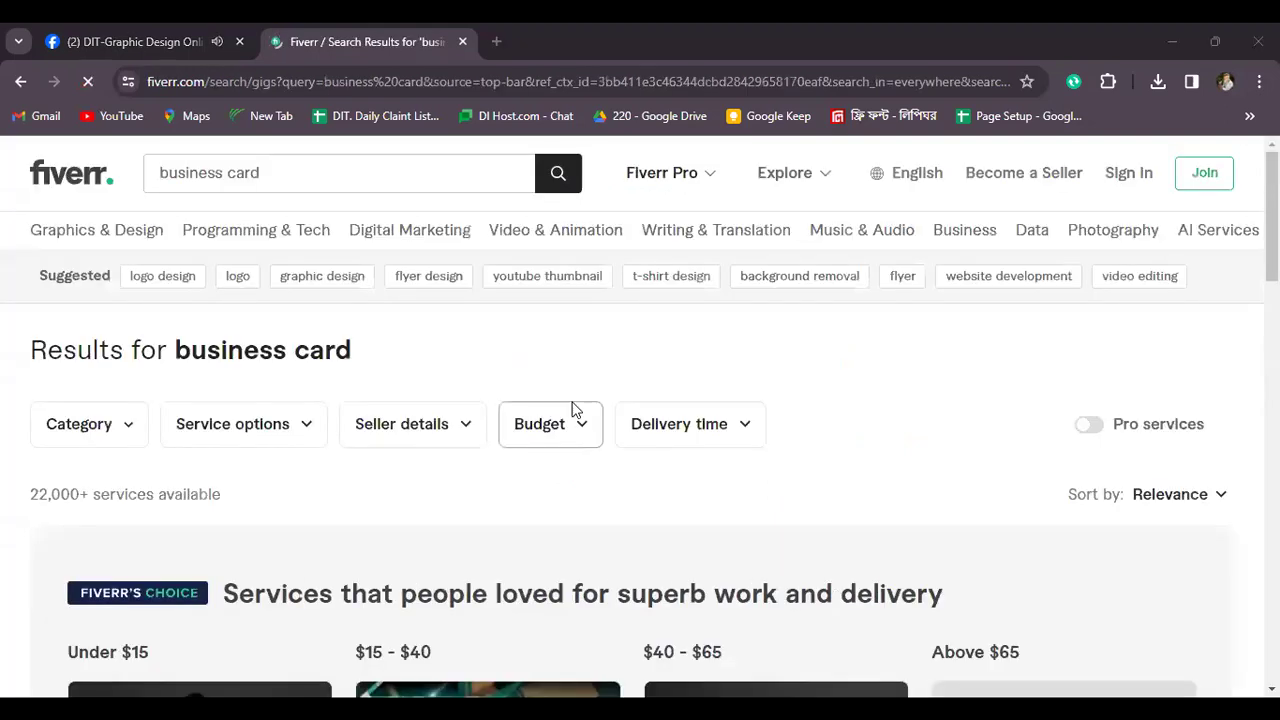
Check how many services are available for the business card search
scroll(471, 366, "down", 2)
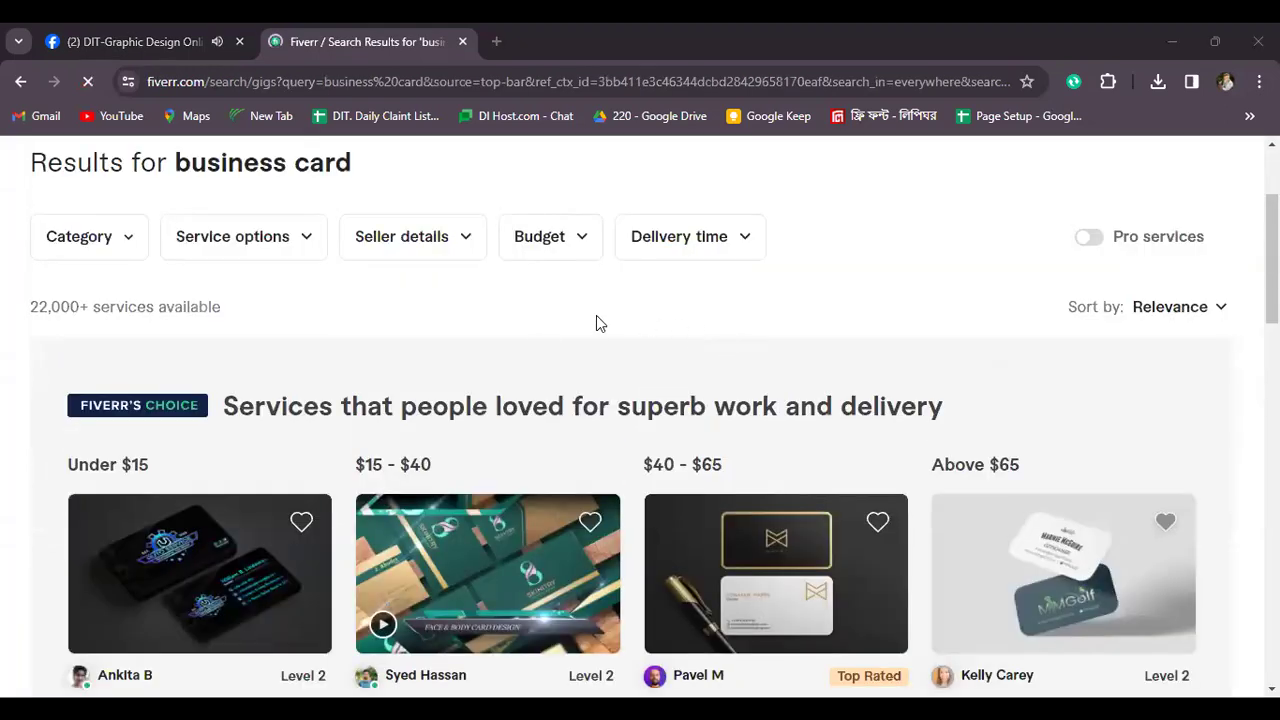
scroll(585, 331, "up", 2)
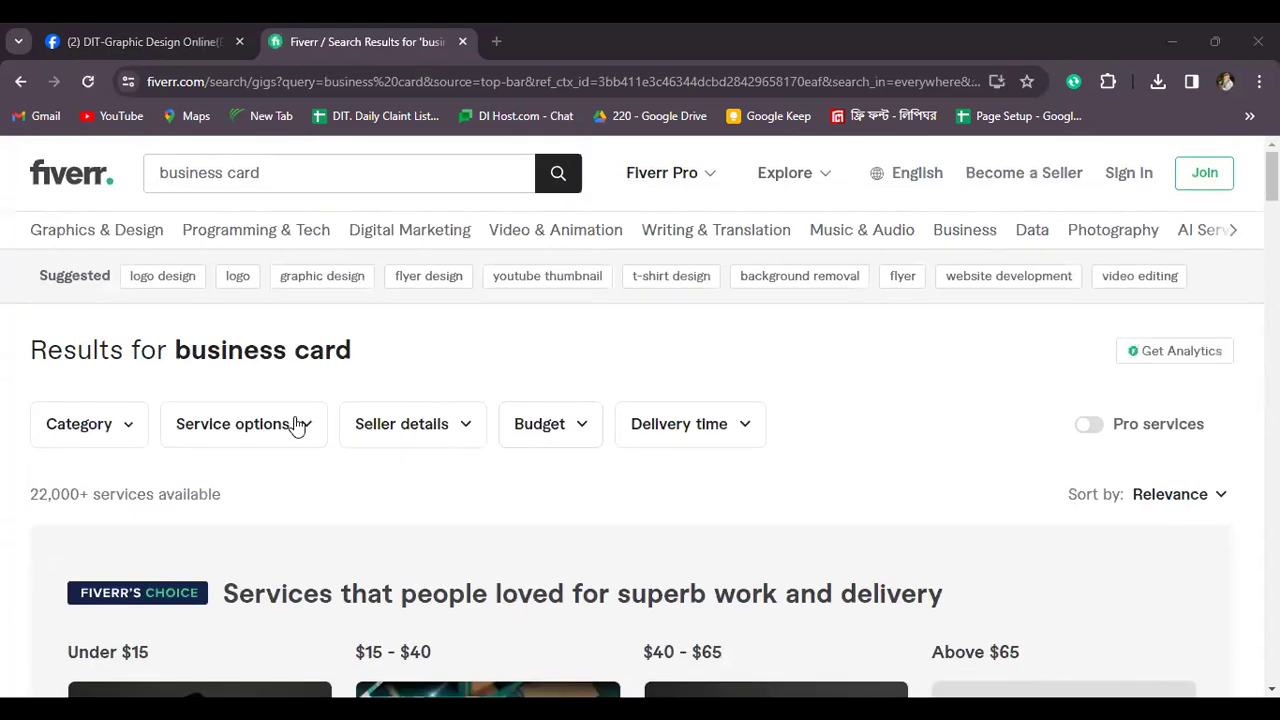
scroll(100, 474, "down", 2)
left_click_drag(30, 310, 159, 312)
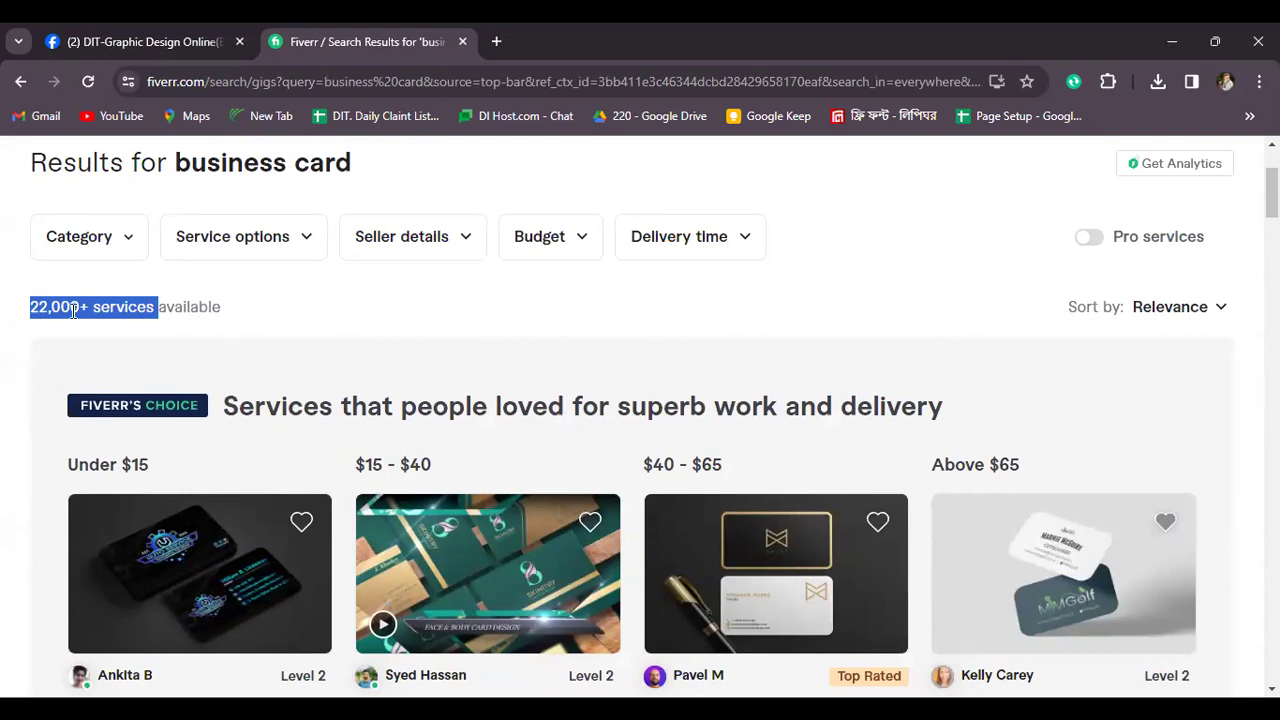
left_click(37, 307)
left_click_drag(29, 307, 79, 308)
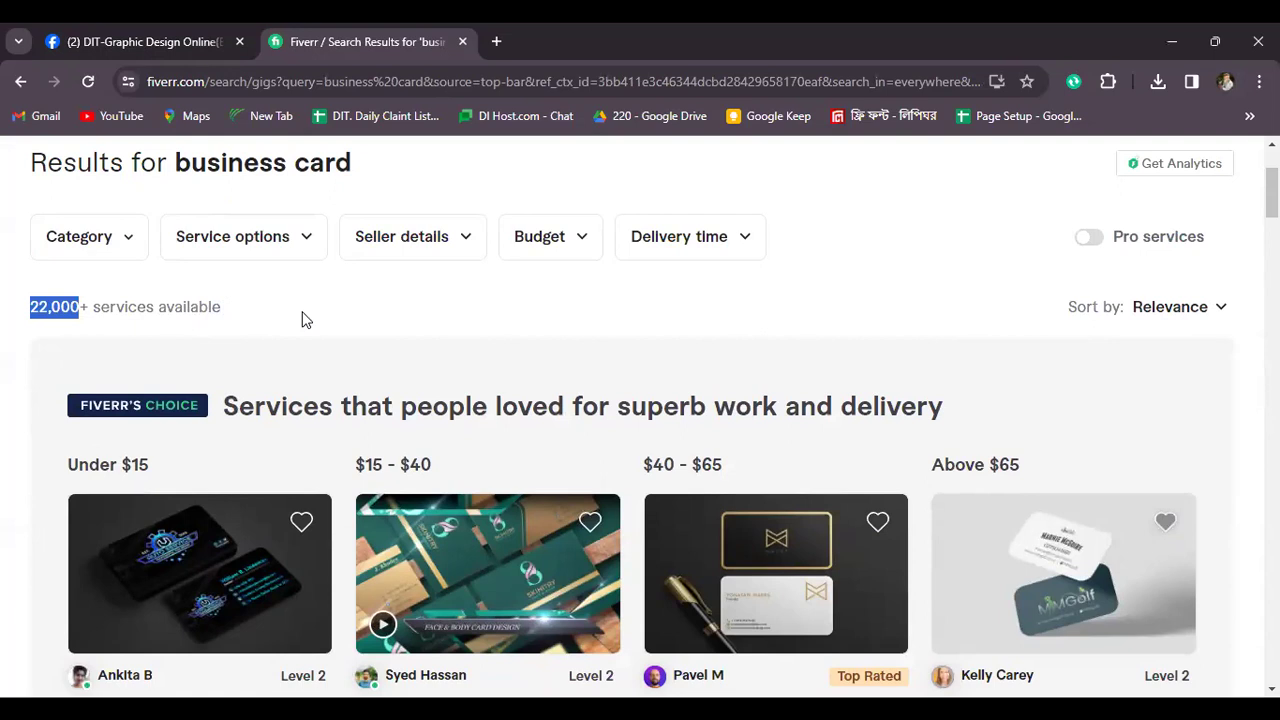
left_click(274, 321)
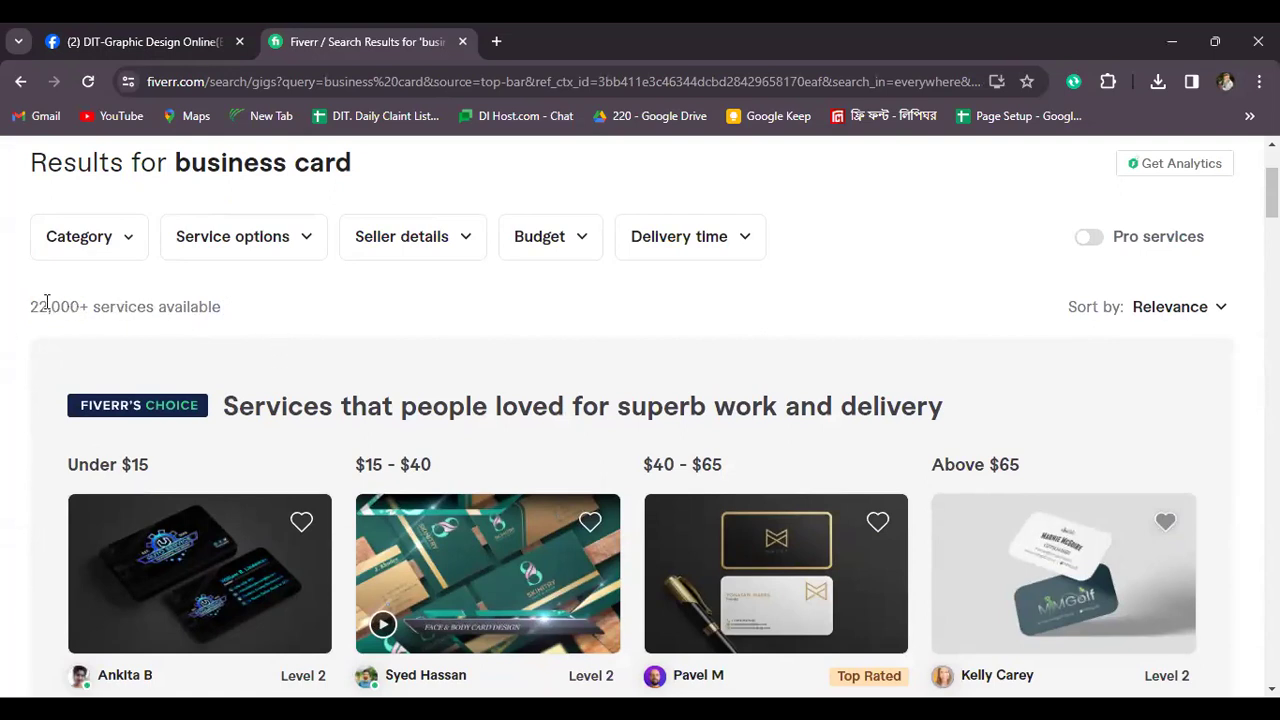
left_click_drag(30, 307, 92, 308)
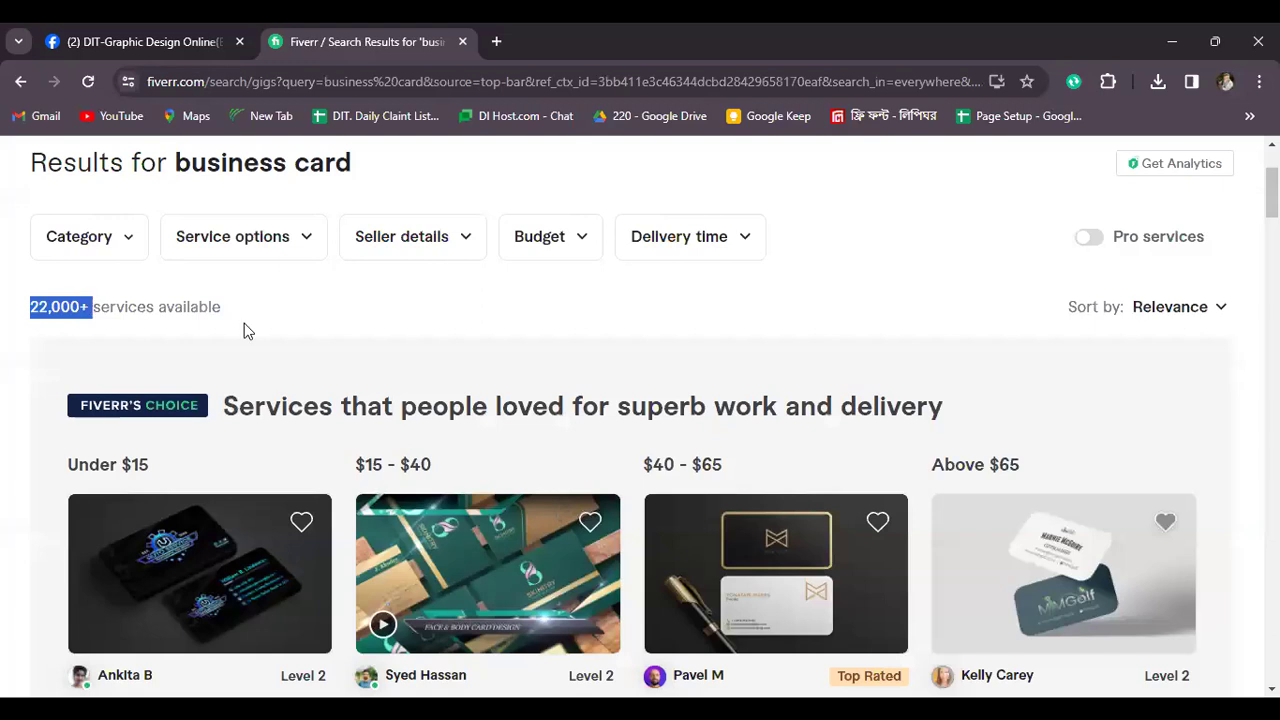
left_click(518, 355)
Browse the Fiverr's Choice and regular business card gigs, comparing their seller levels, ratings and starting prices
scroll(570, 332, "down", 2)
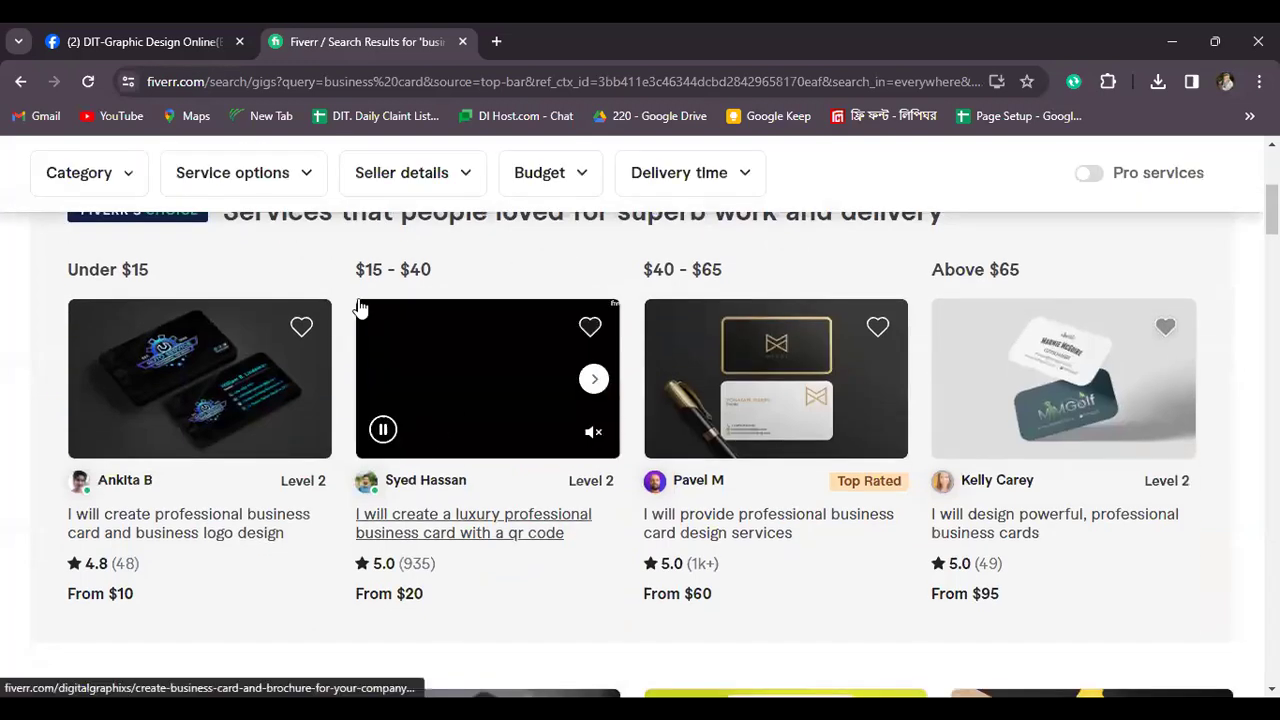
mouse_move(830, 477)
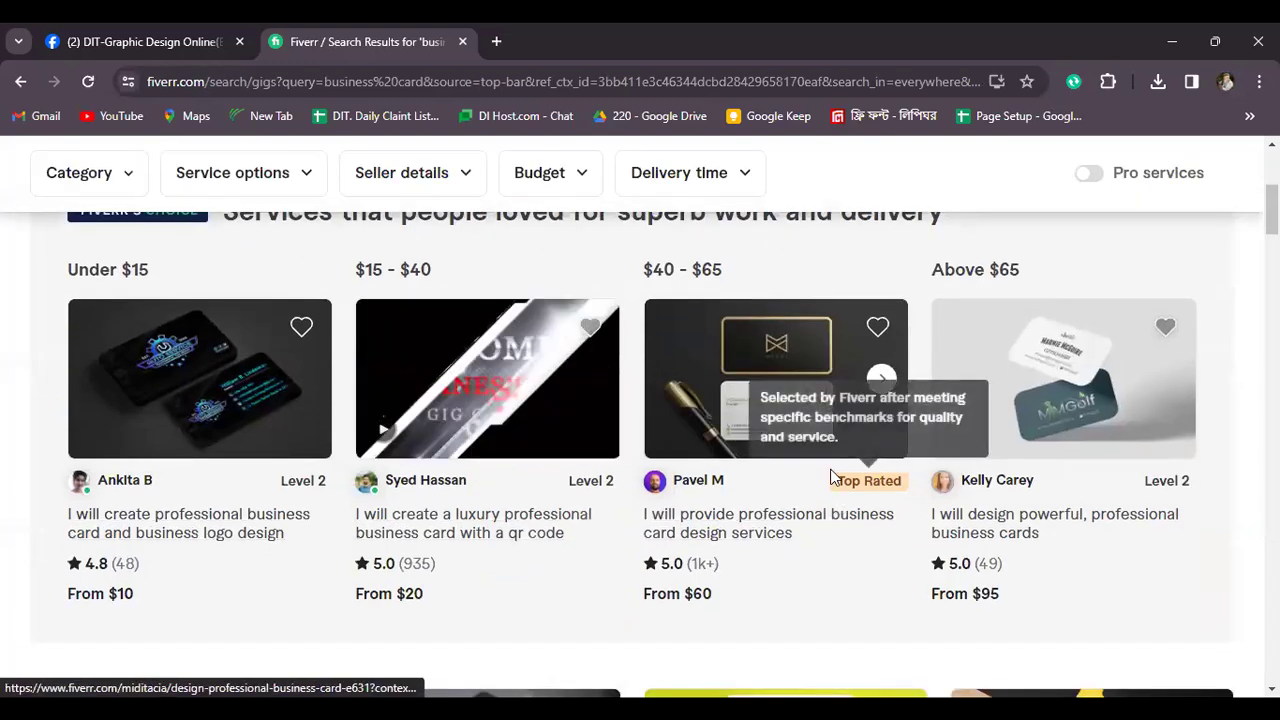
scroll(830, 477, "up", 2)
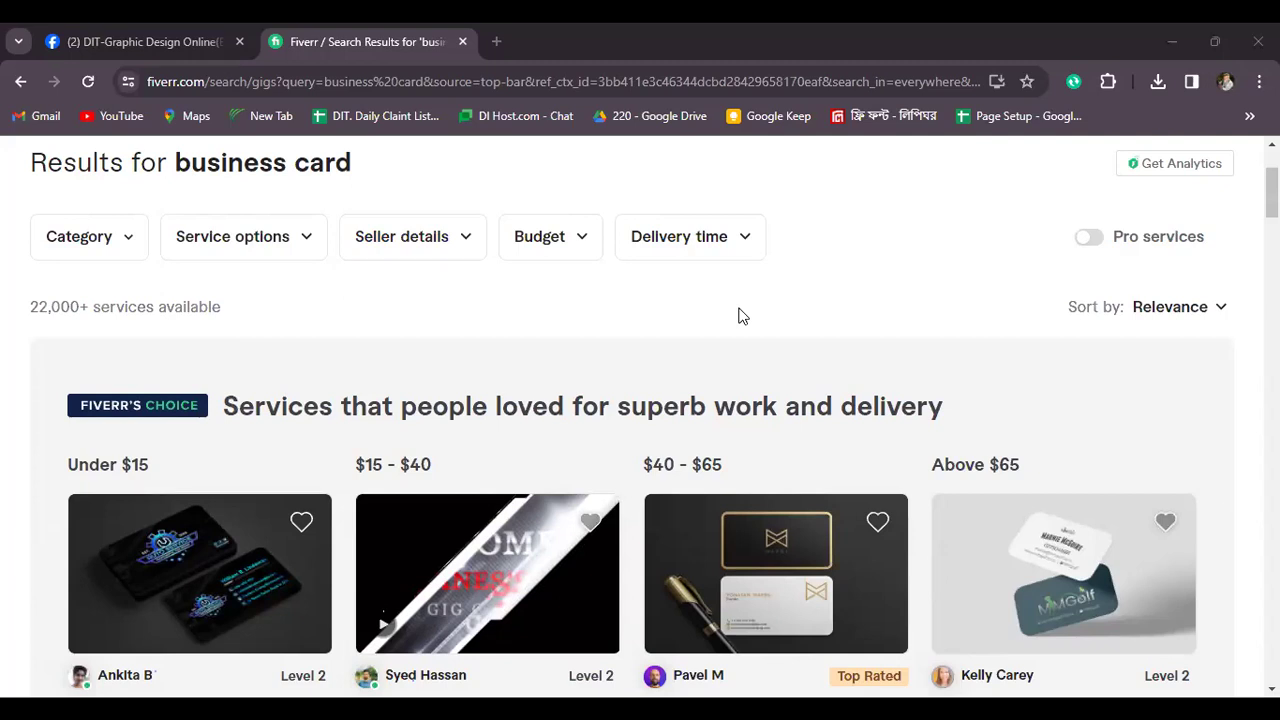
scroll(703, 362, "down", 4)
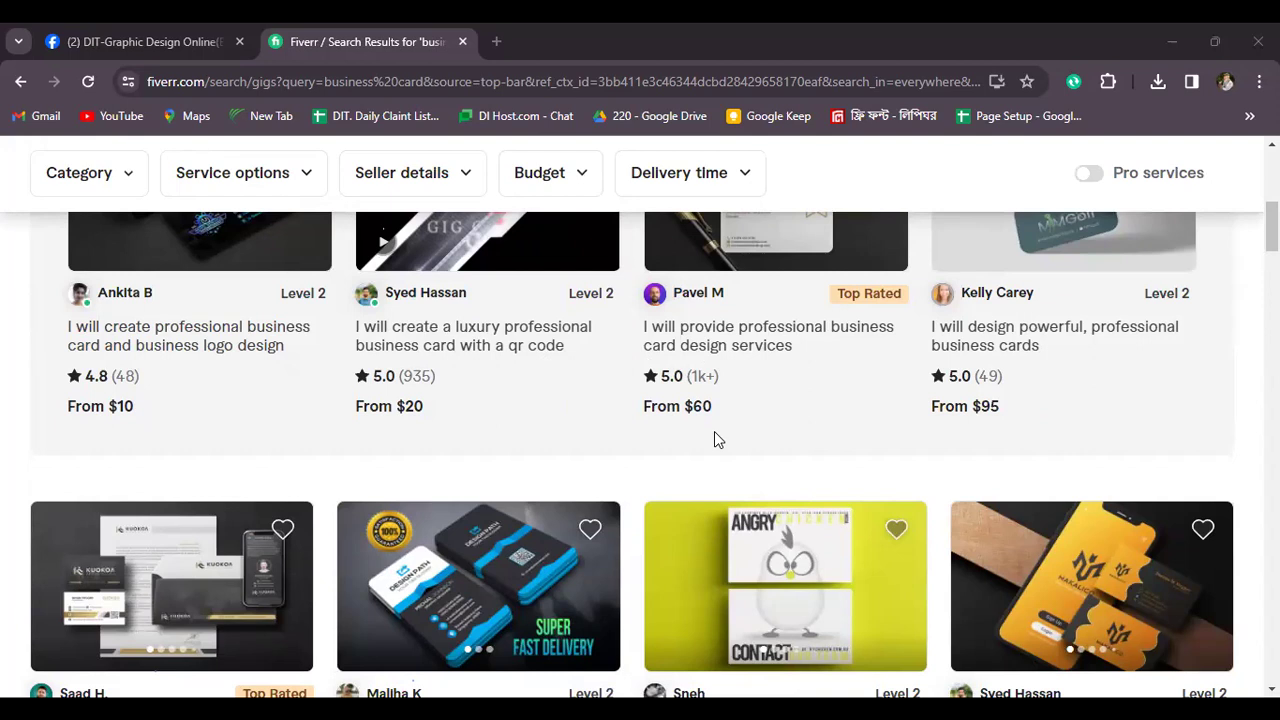
scroll(715, 438, "up", 2)
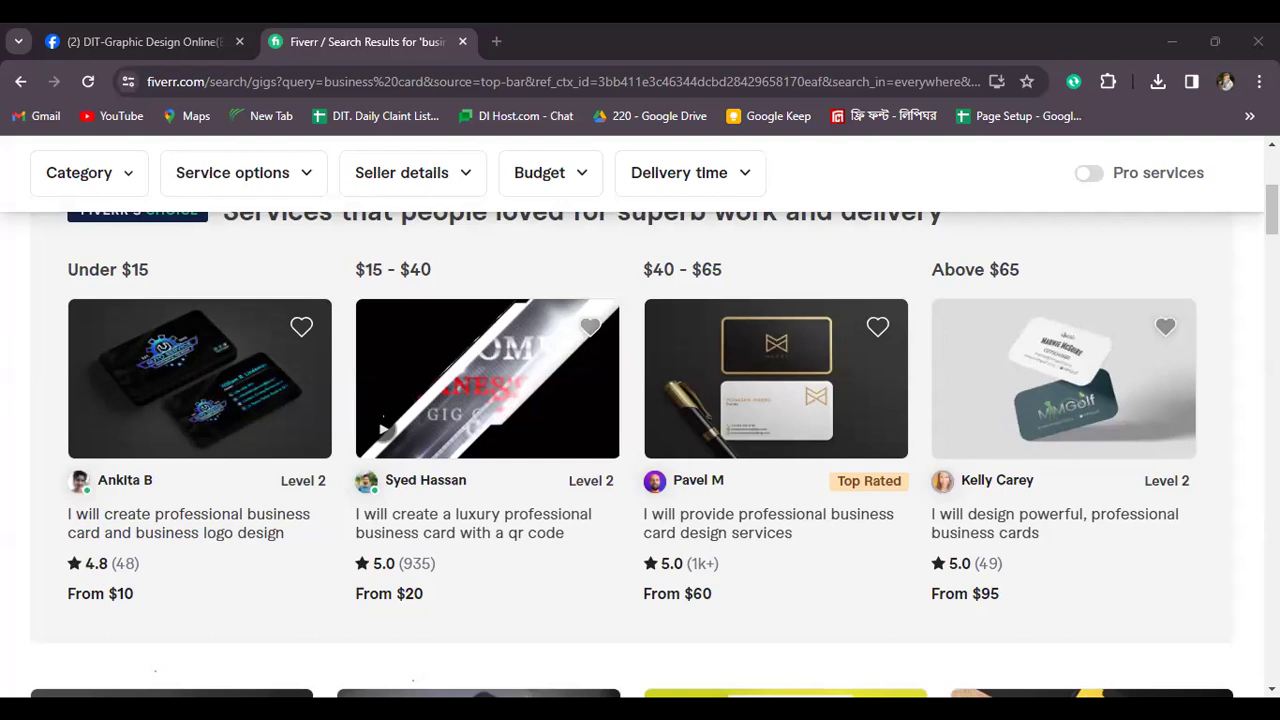
scroll(759, 269, "down", 4)
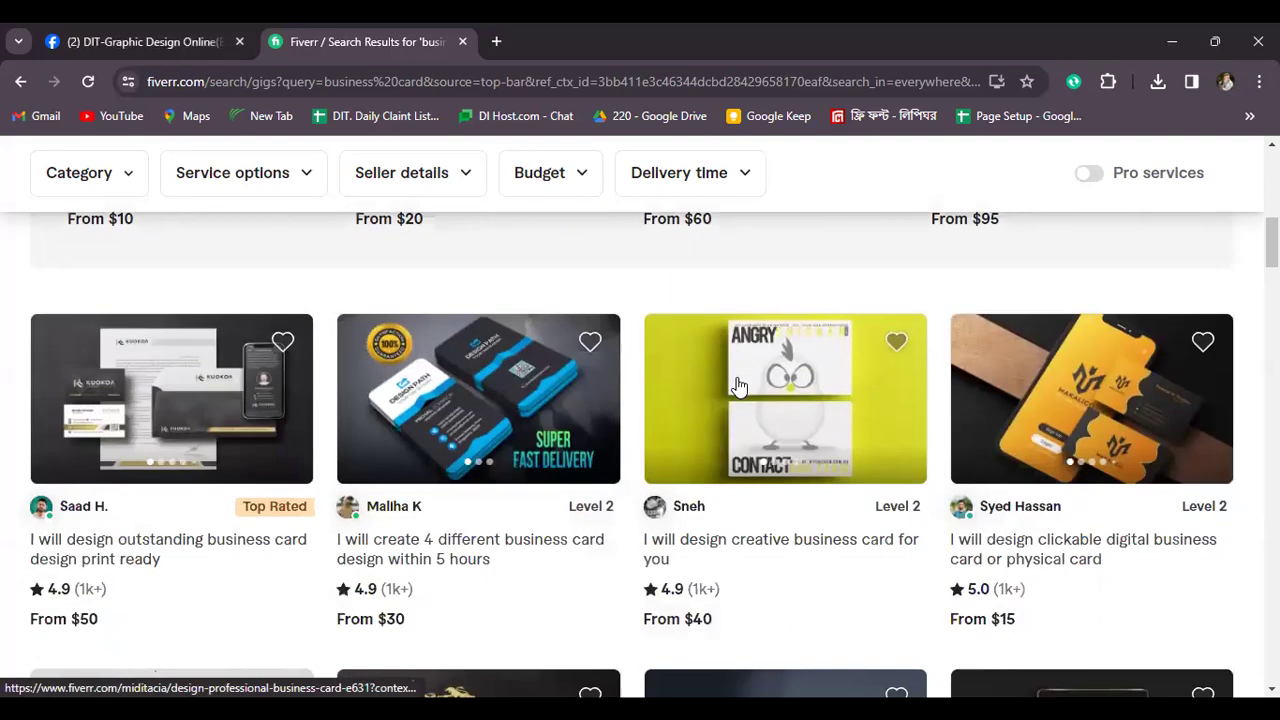
scroll(737, 377, "up", 6)
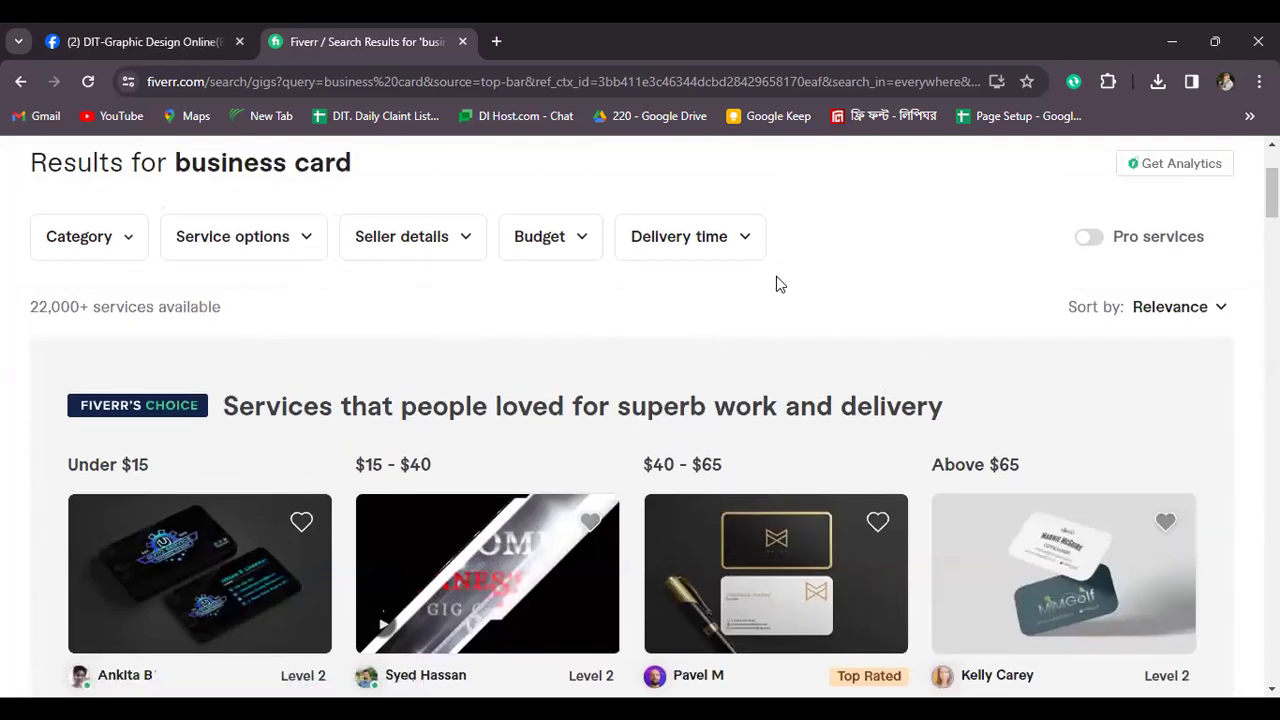
Return to the beginning of the results and review the available-services count again
left_click_drag(29, 310, 446, 311)
left_click(452, 320)
scroll(452, 320, "up", 2)
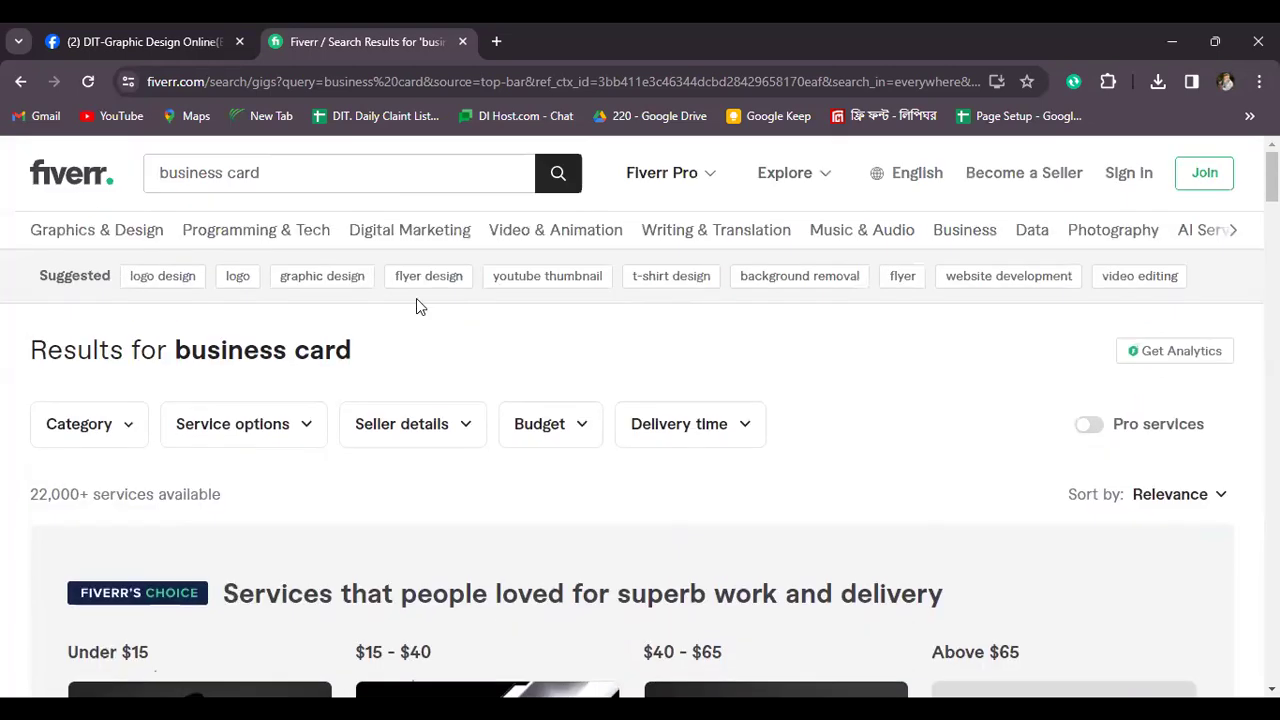
left_click_drag(33, 494, 75, 494)
left_click(75, 494)
triple_click(270, 495)
left_click(322, 517)
Open the $40 - $65 and Above $65 Fiverr's Choice gigs in separate background tabs
scroll(320, 517, "down", 2)
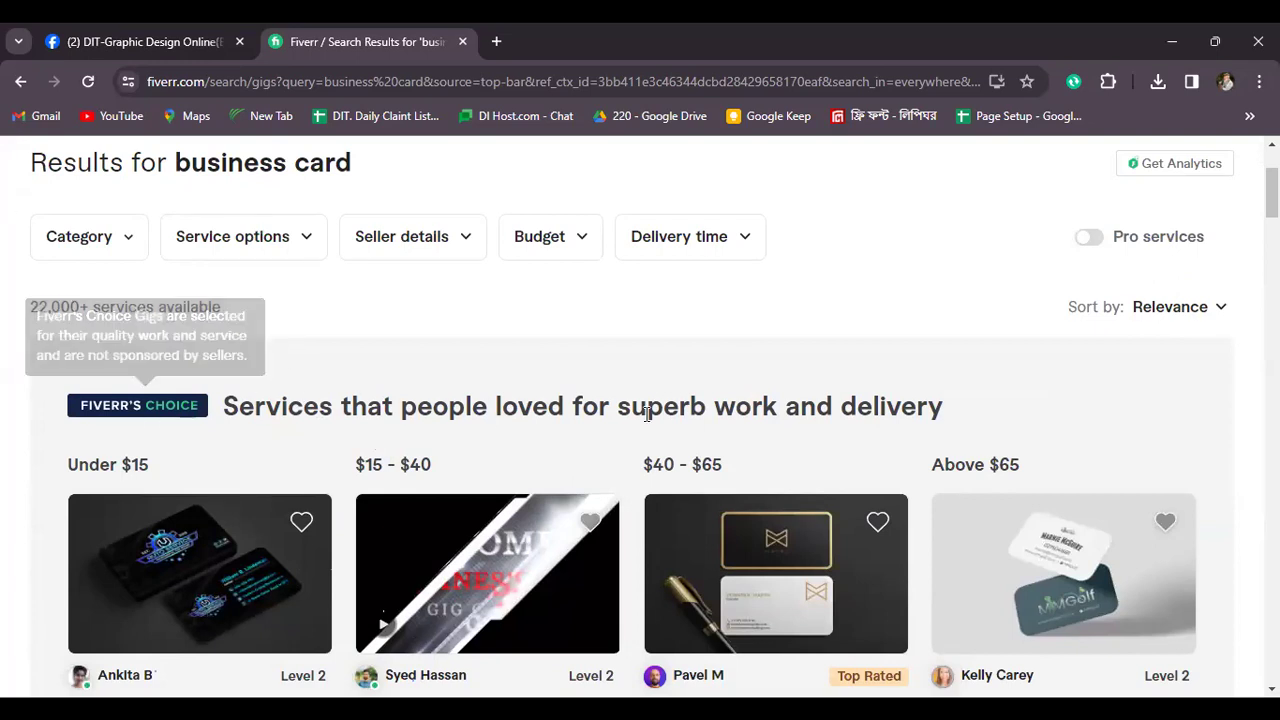
scroll(648, 413, "down", 2)
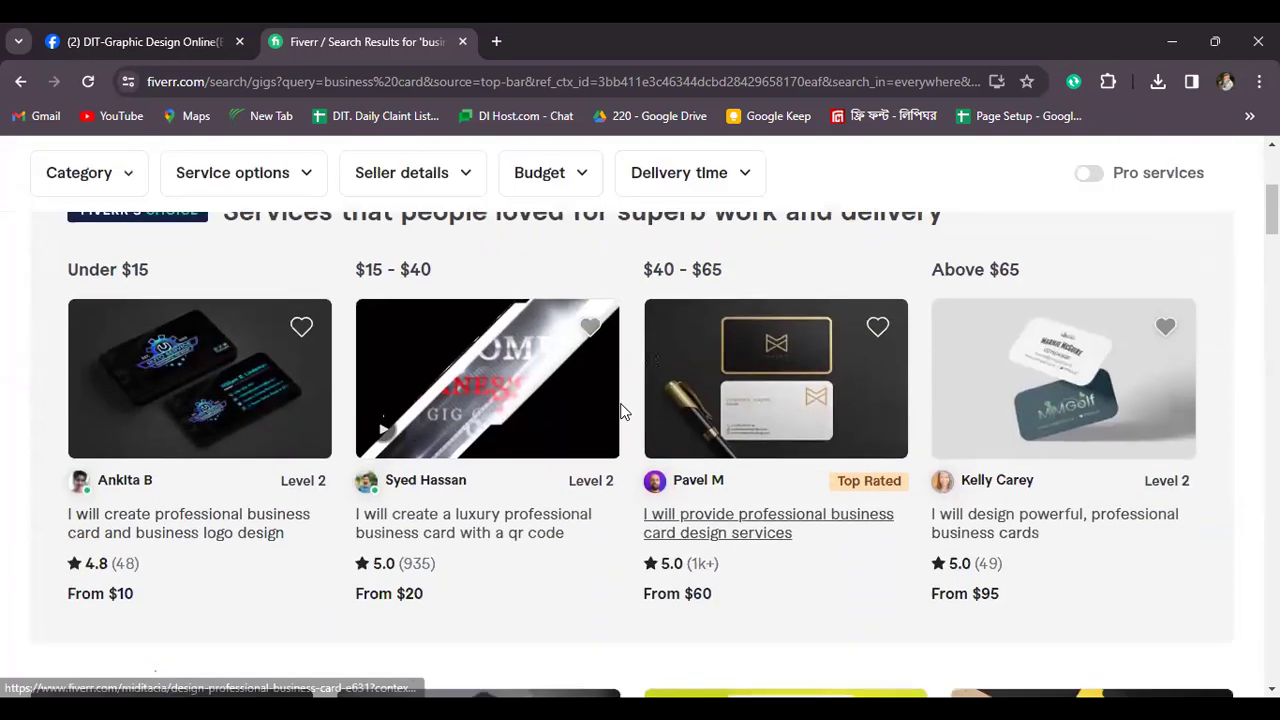
middle_click(812, 381)
middle_click(1060, 380)
Open the print-ready outstanding design, 4 different designs and clickable digital business card gigs in background tabs
scroll(244, 321, "down", 6)
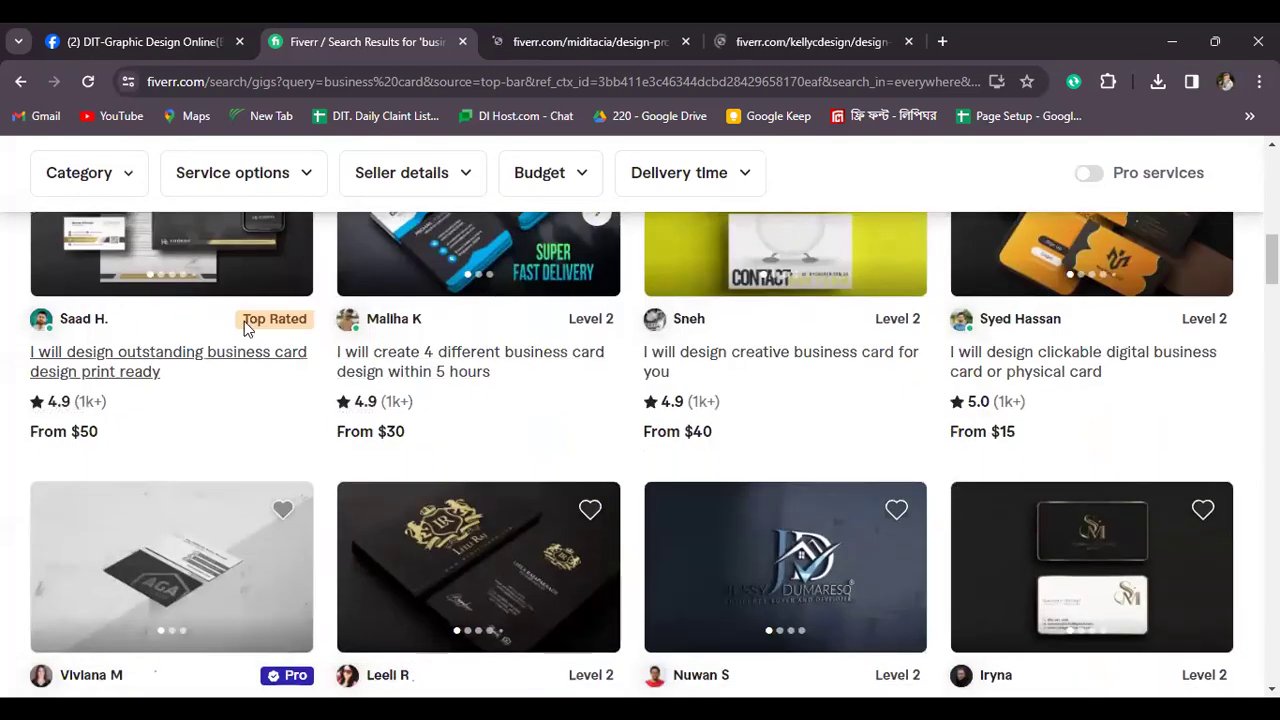
scroll(560, 363, "up", 2)
middle_click(581, 388)
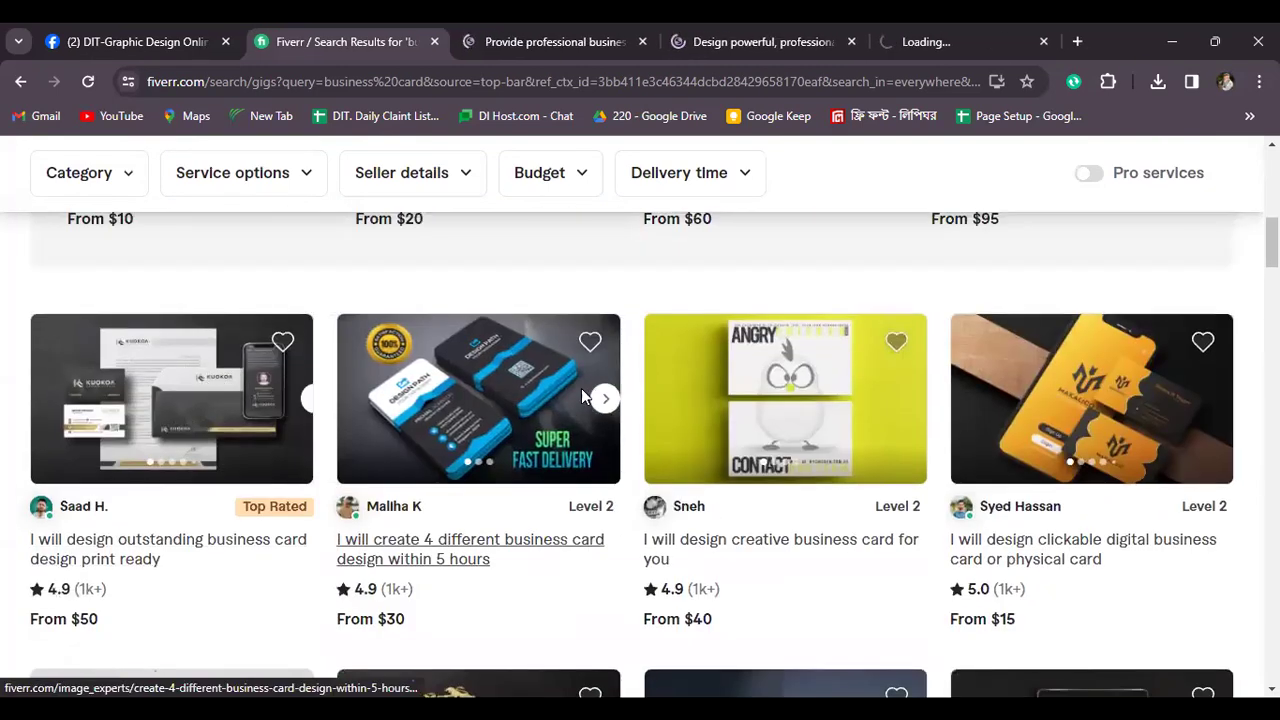
middle_click(477, 398)
middle_click(966, 400)
scroll(822, 427, "down", 1)
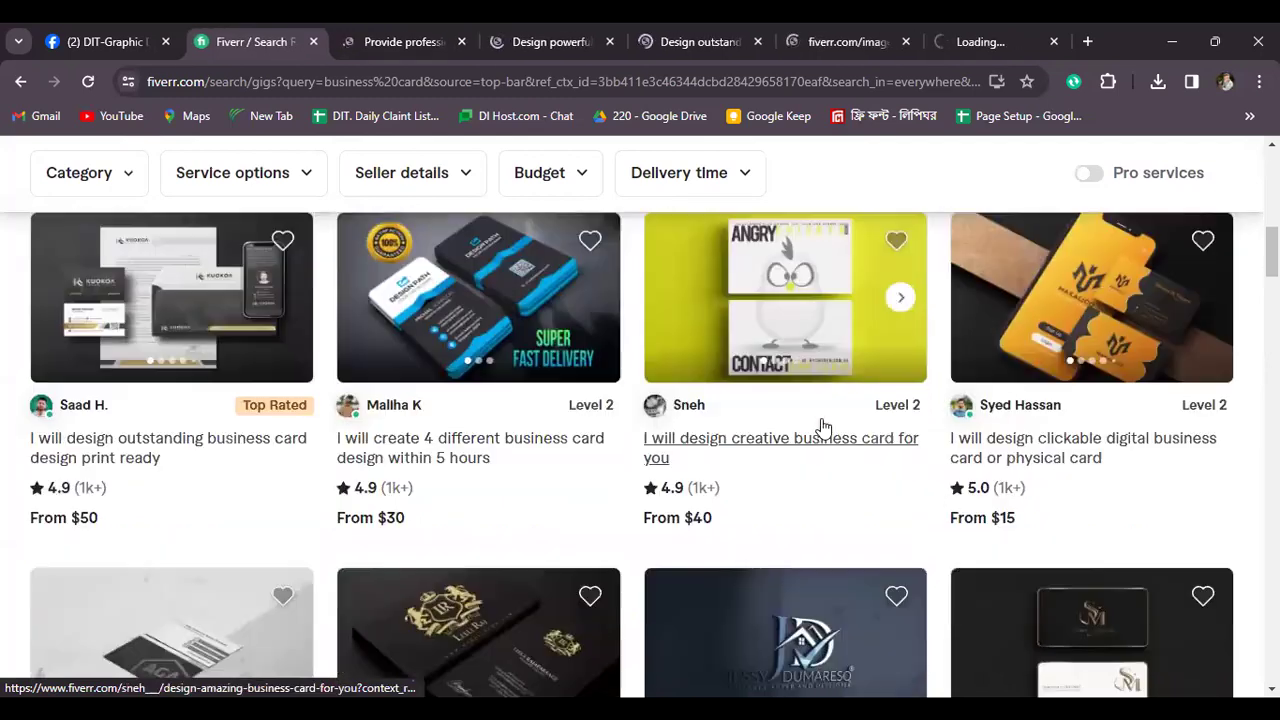
scroll(822, 427, "down", 3)
Switch to the clickable digital business card gig and check the seller's number of orders in queue
left_click(975, 41)
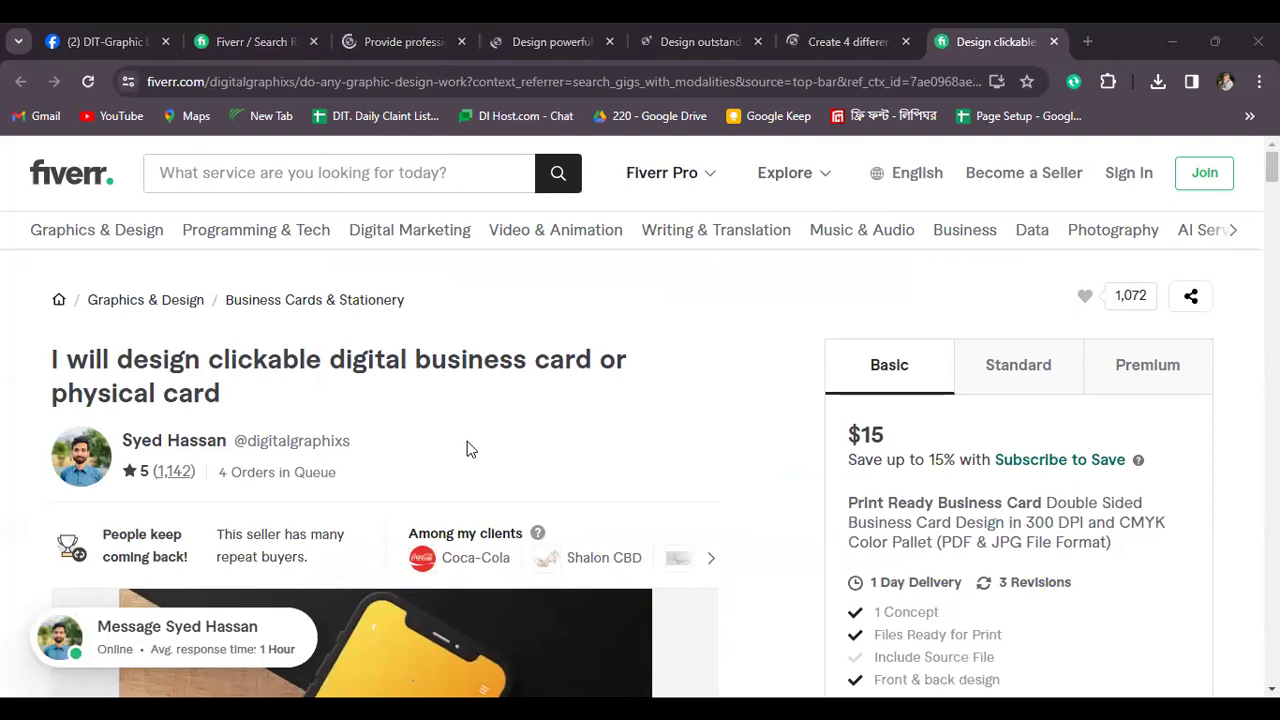
scroll(467, 449, "down", 2)
scroll(467, 441, "up", 2)
scroll(467, 441, "down", 2)
scroll(467, 443, "up", 2)
left_click_drag(218, 472, 358, 476)
left_click(388, 483)
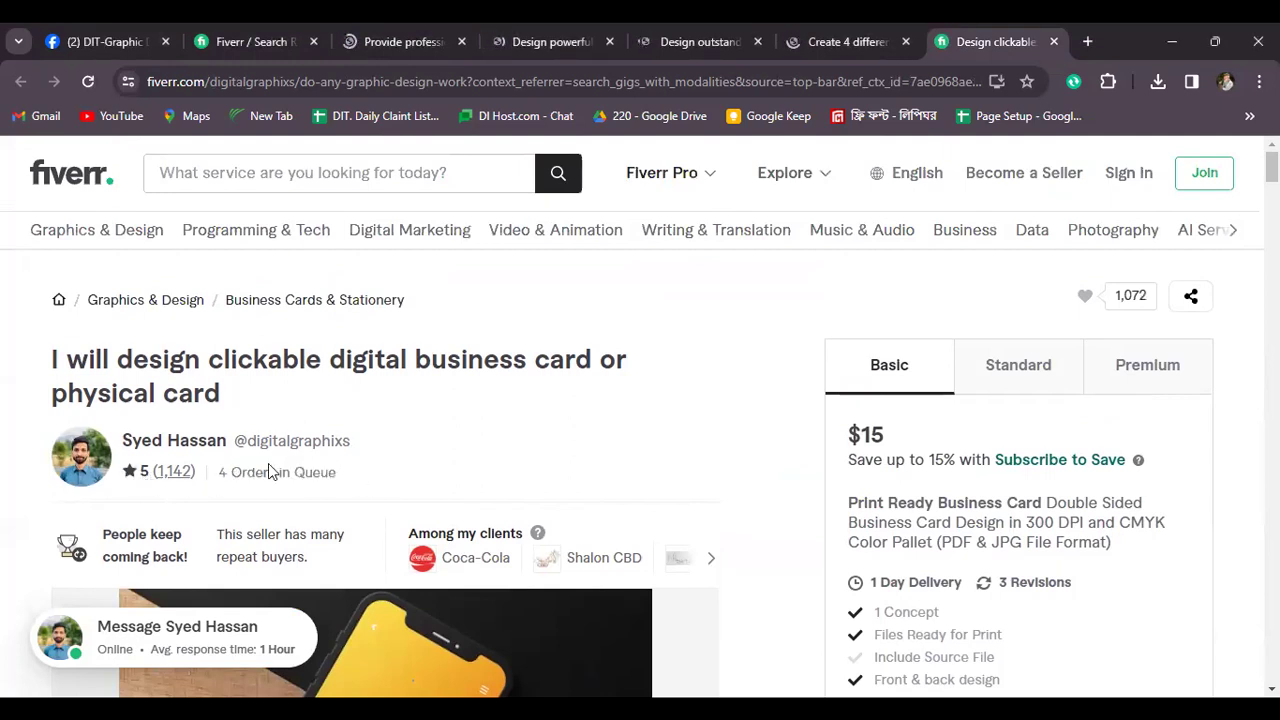
Look through the sample images in the clickable digital business card gig's gallery
scroll(300, 462, "down", 2)
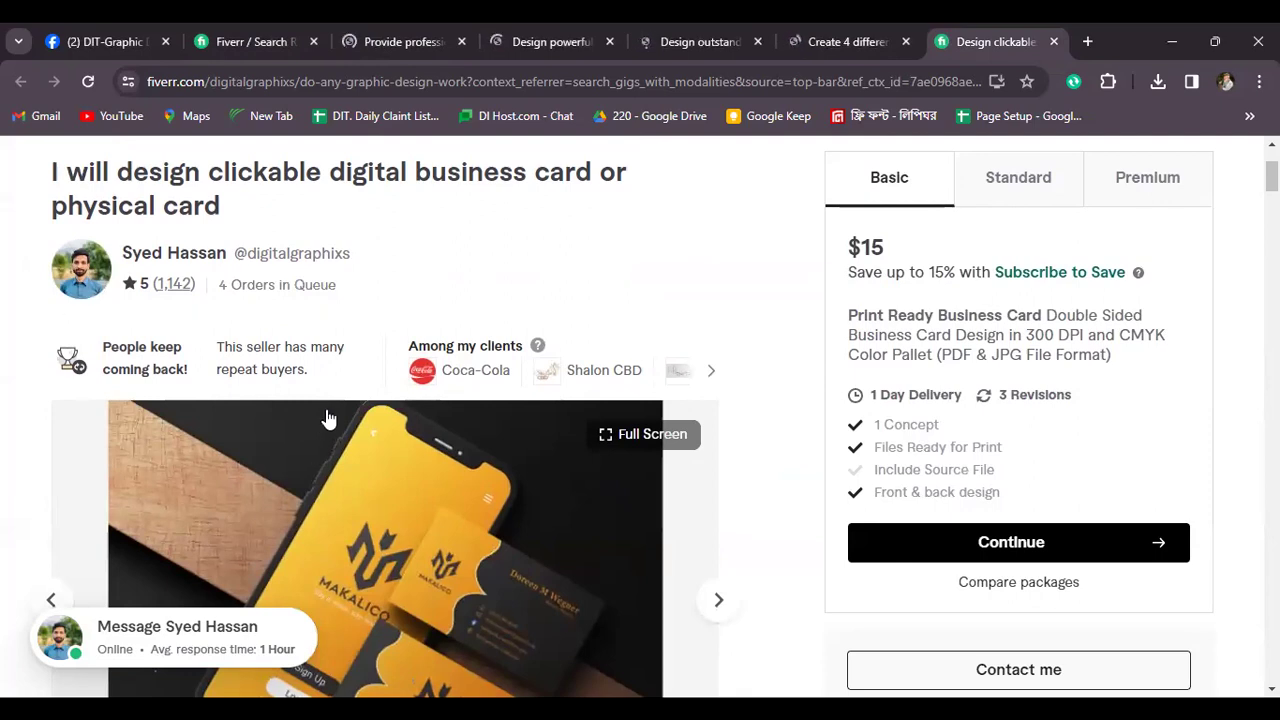
scroll(580, 363, "down", 2)
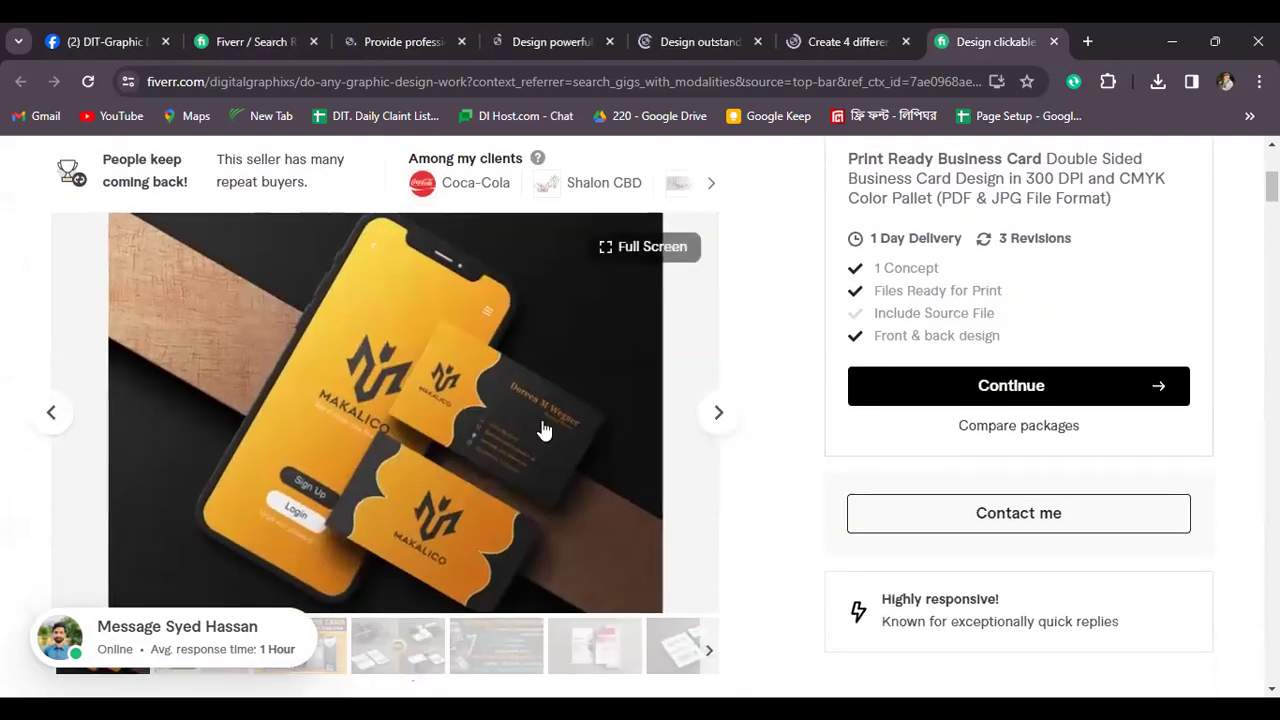
left_click(715, 417)
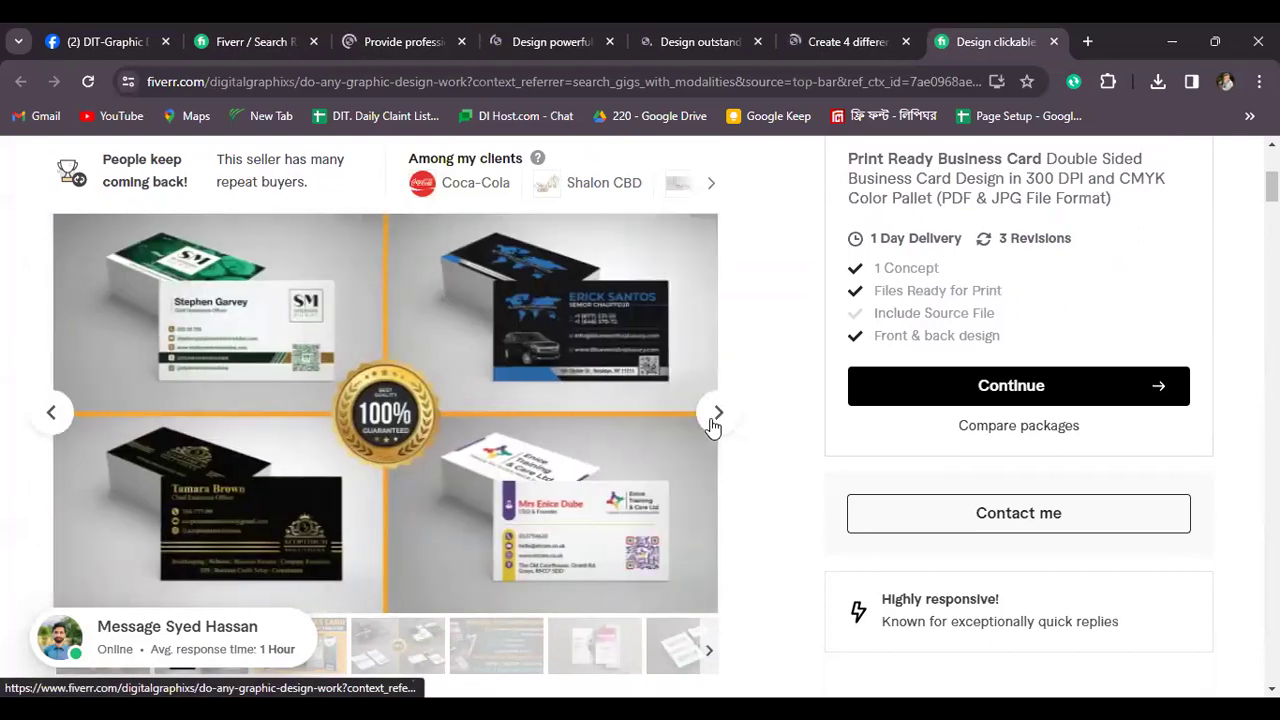
left_click(713, 425)
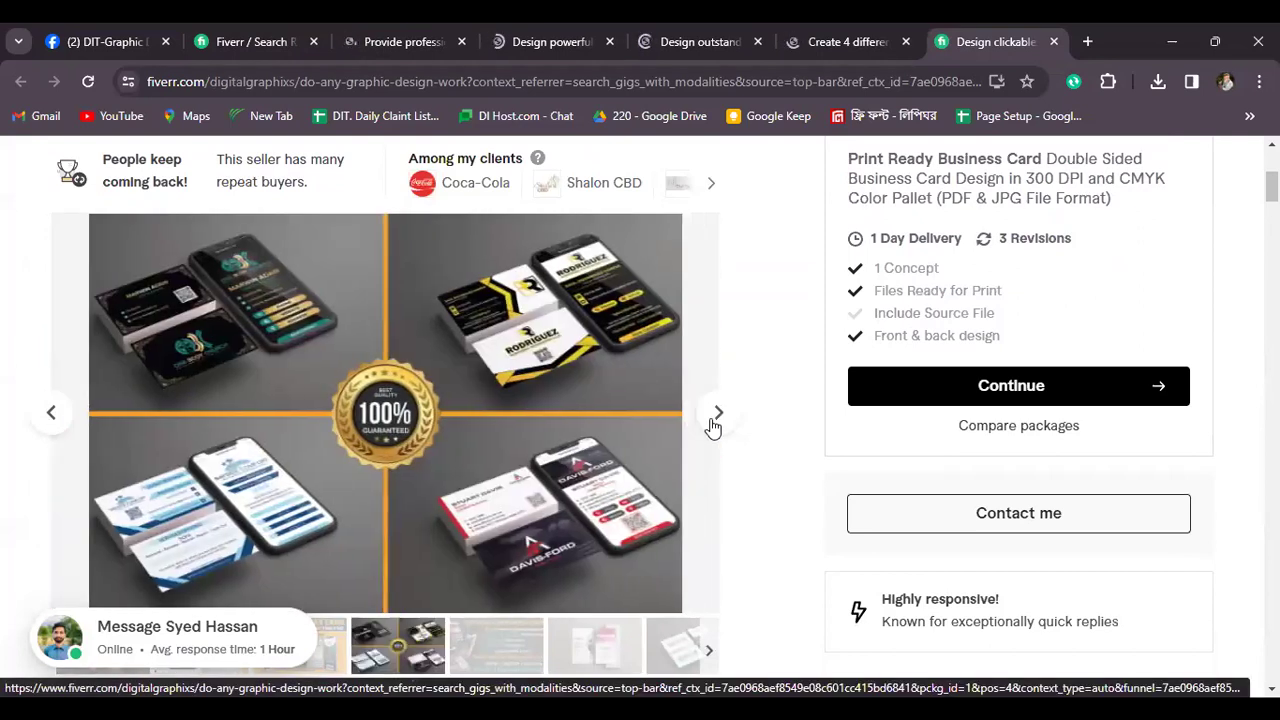
left_click(713, 425)
left_click(713, 425)
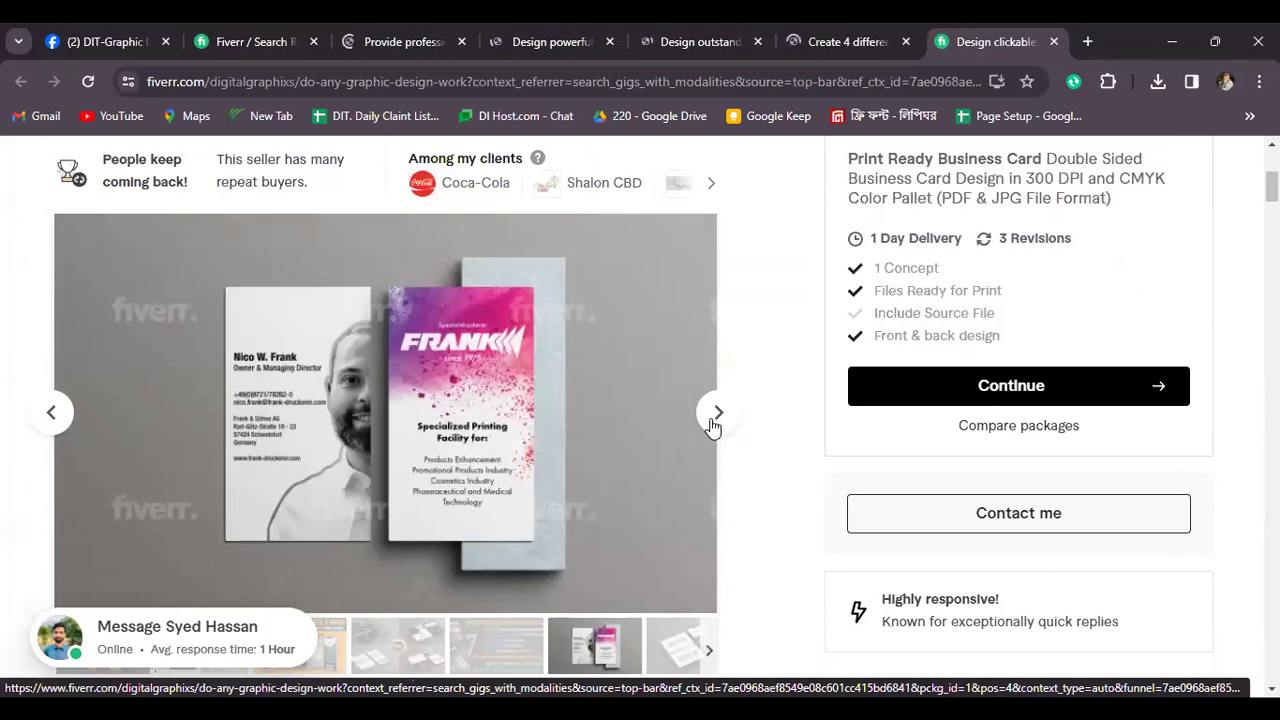
View two more gallery samples in the clickable digital business card gig and check its Basic package price
left_click(713, 425)
left_click(713, 425)
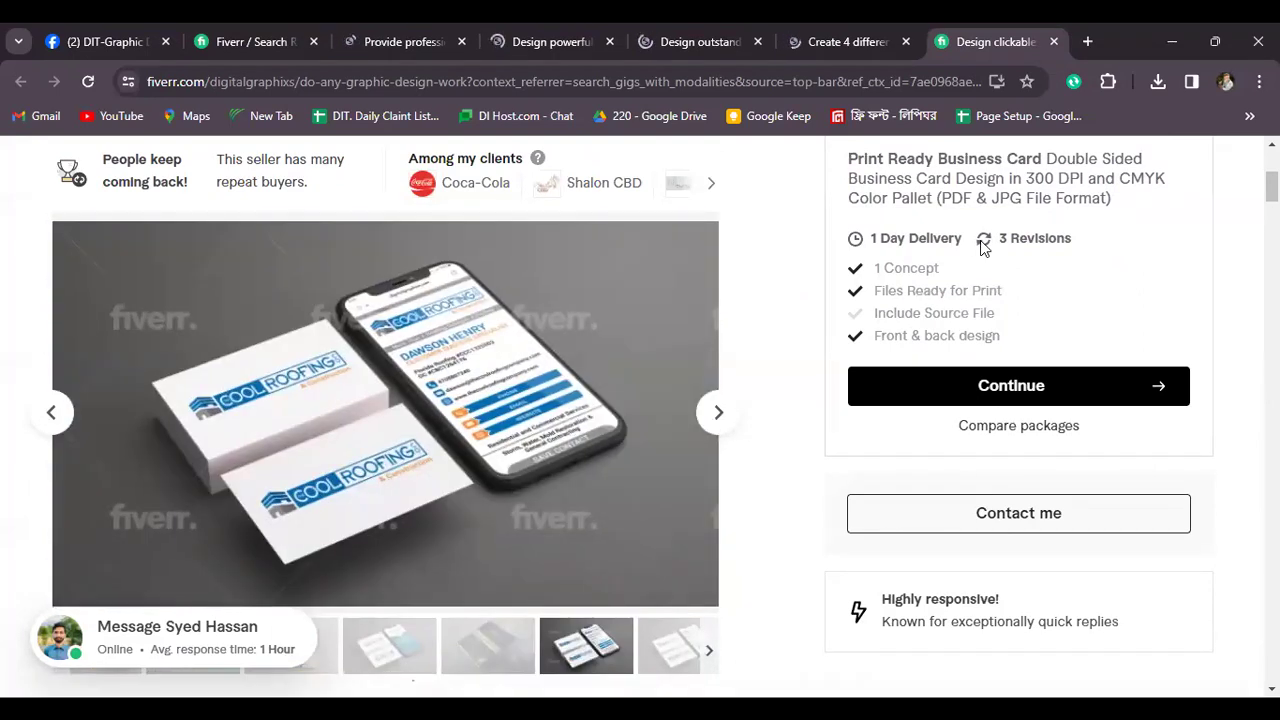
scroll(983, 248, "up", 2)
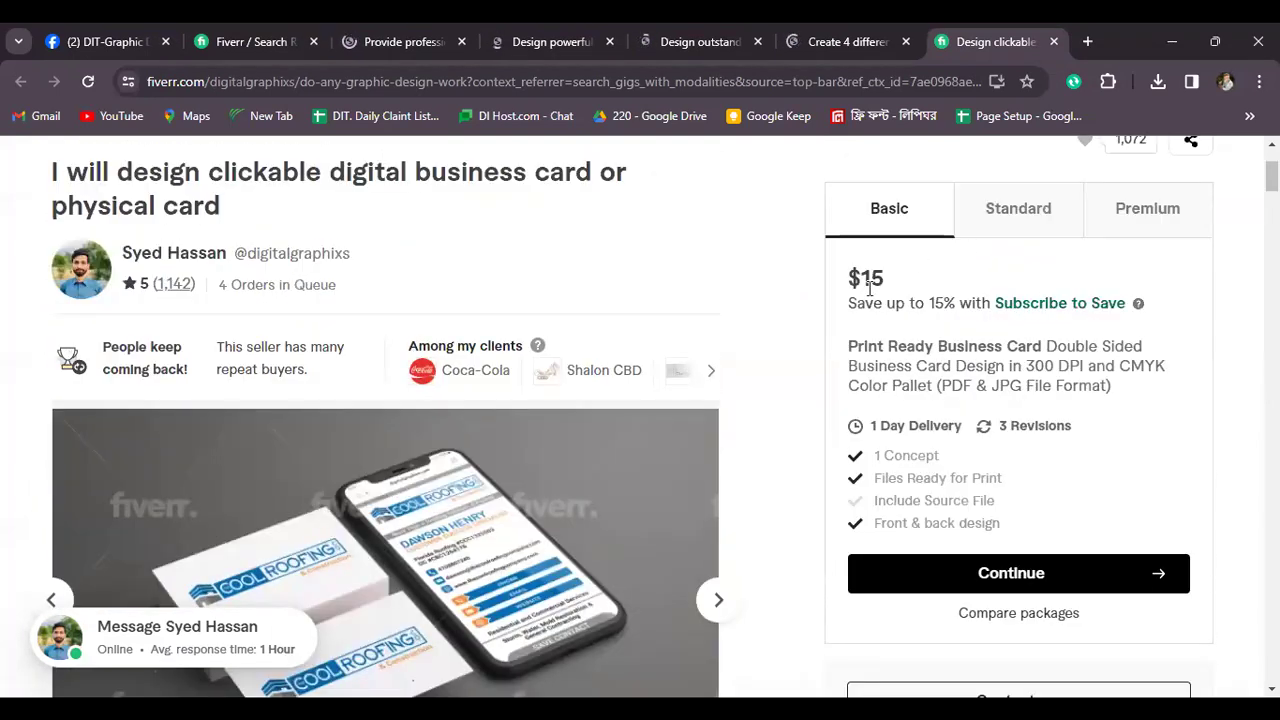
left_click_drag(849, 279, 894, 300)
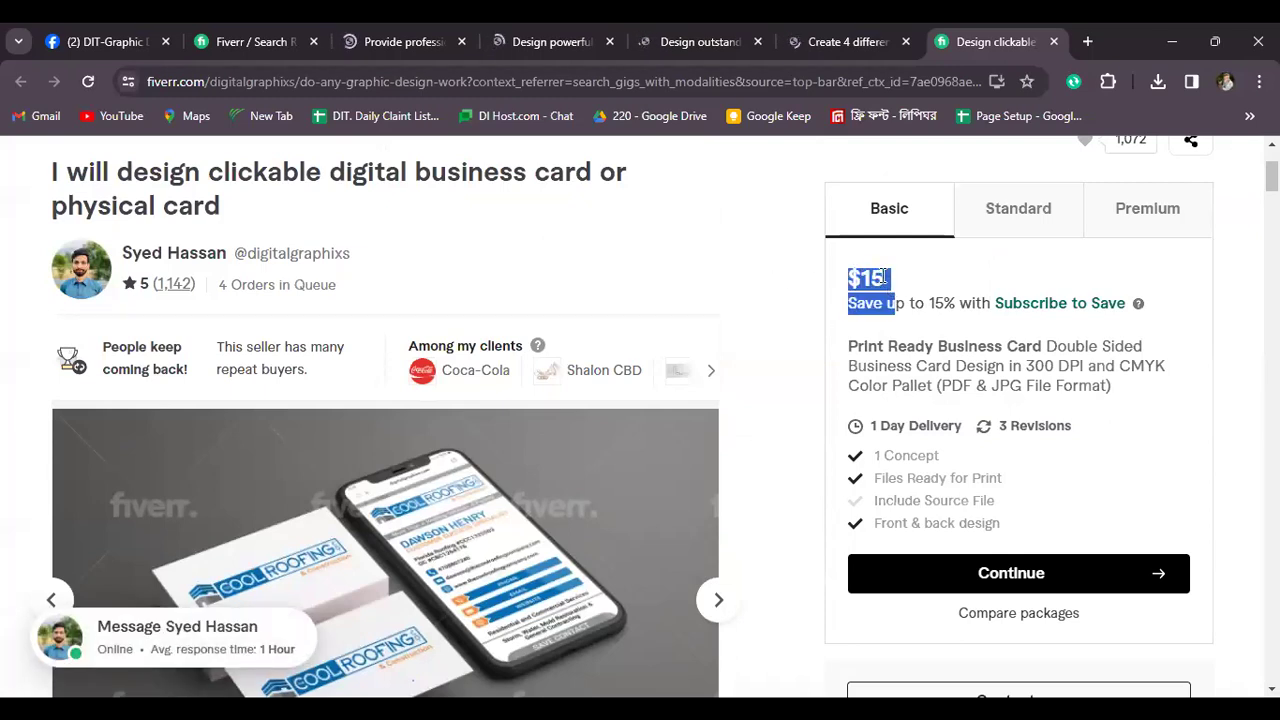
left_click(886, 284)
double_click(886, 284)
left_click(772, 296)
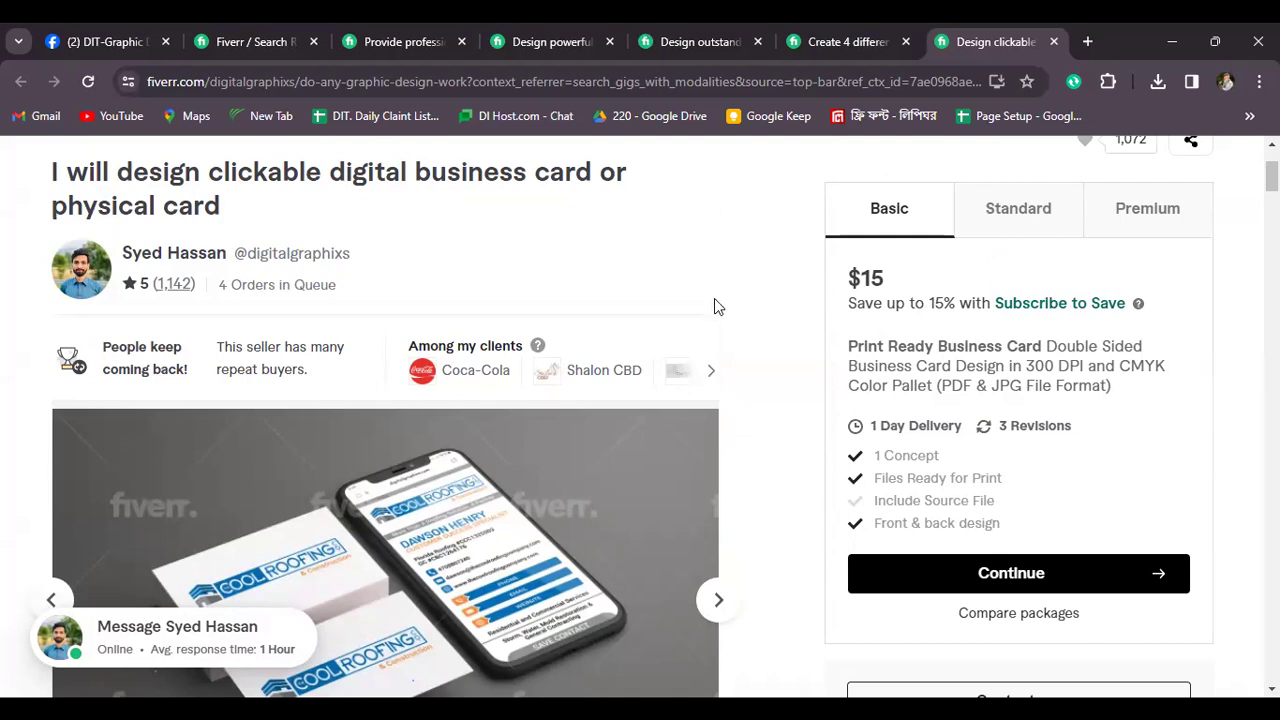
Review the seller's level, description, client list and portfolio in the clickable digital business card gig
left_click(163, 253)
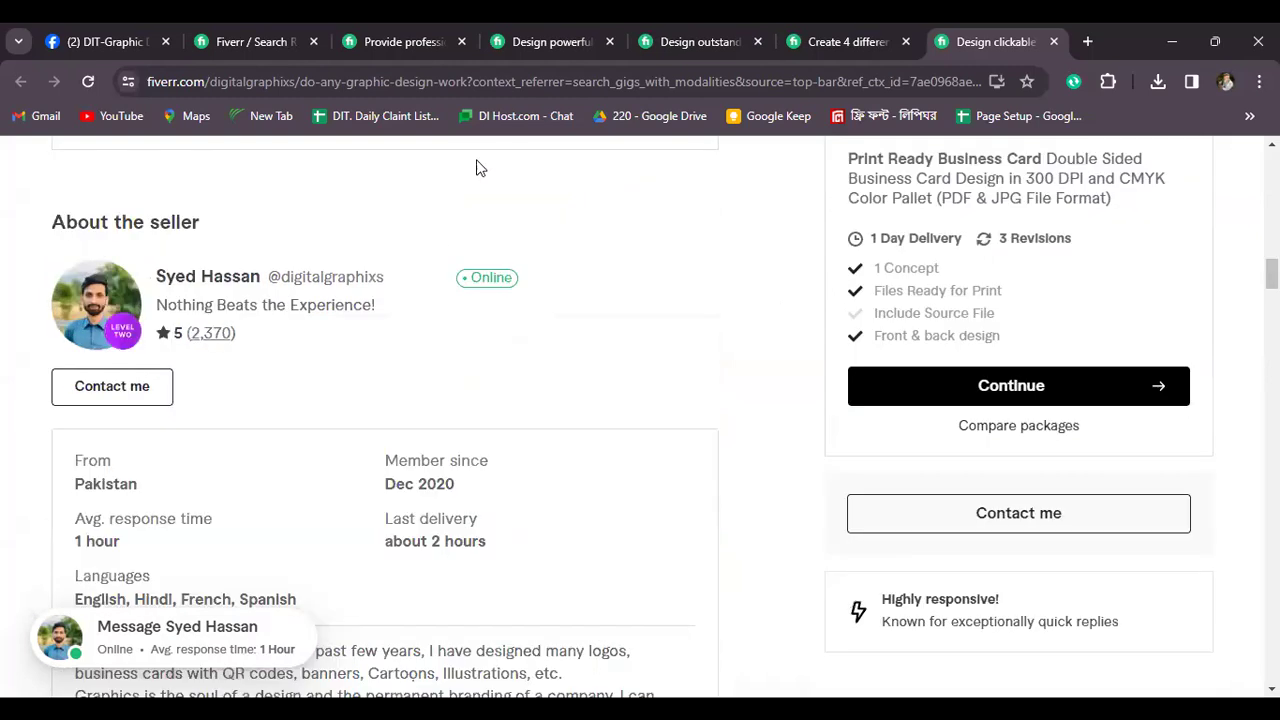
scroll(517, 258, "down", 5)
scroll(519, 260, "down", 2)
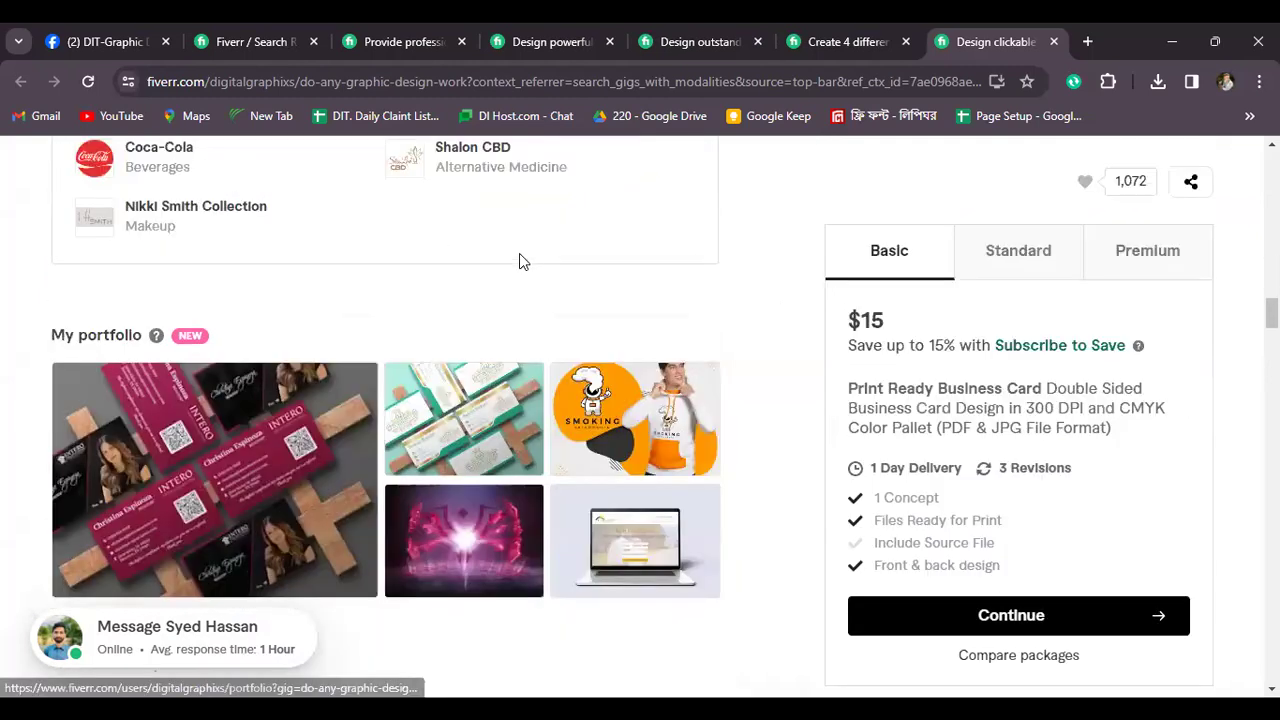
scroll(519, 262, "down", 2)
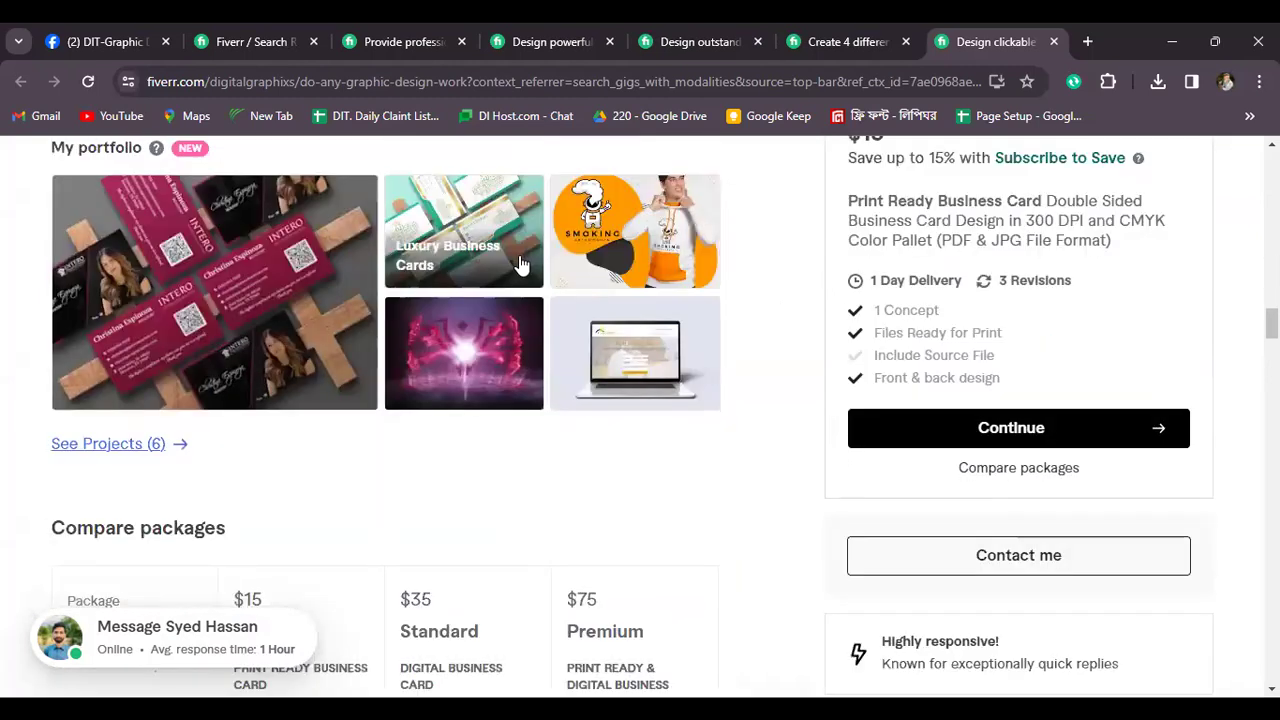
scroll(506, 320, "up", 2)
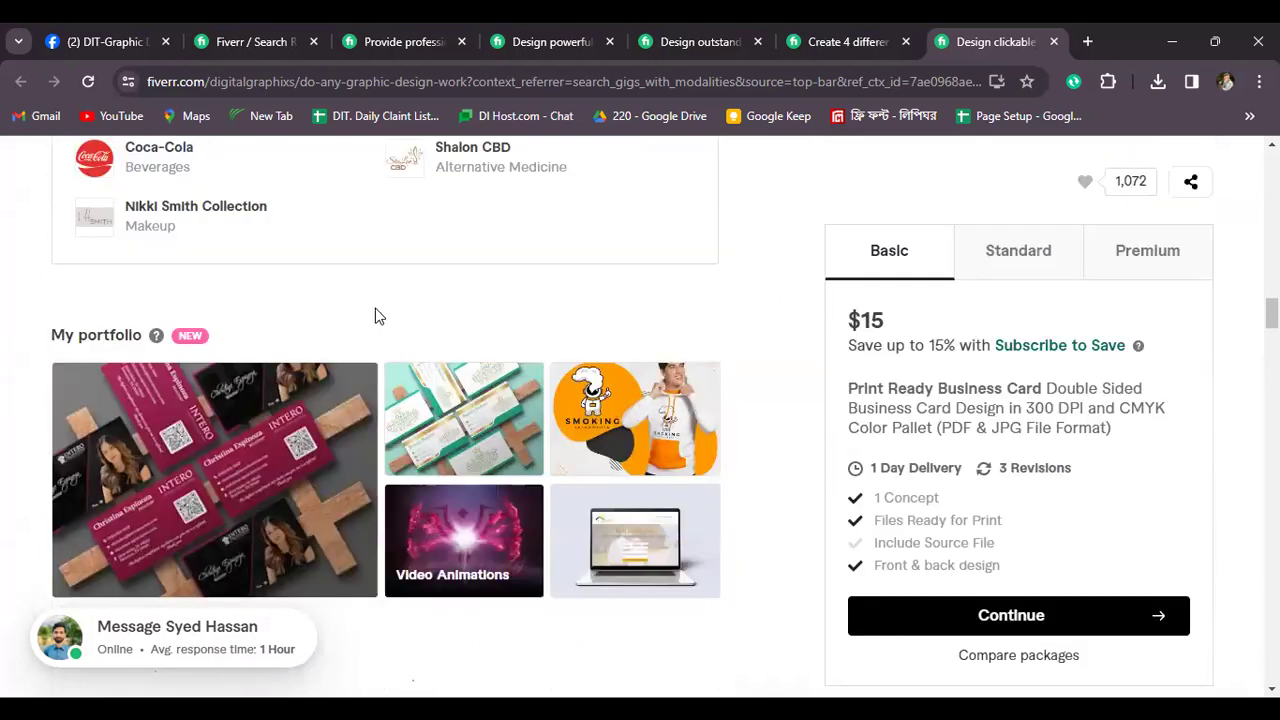
scroll(409, 337, "up", 4)
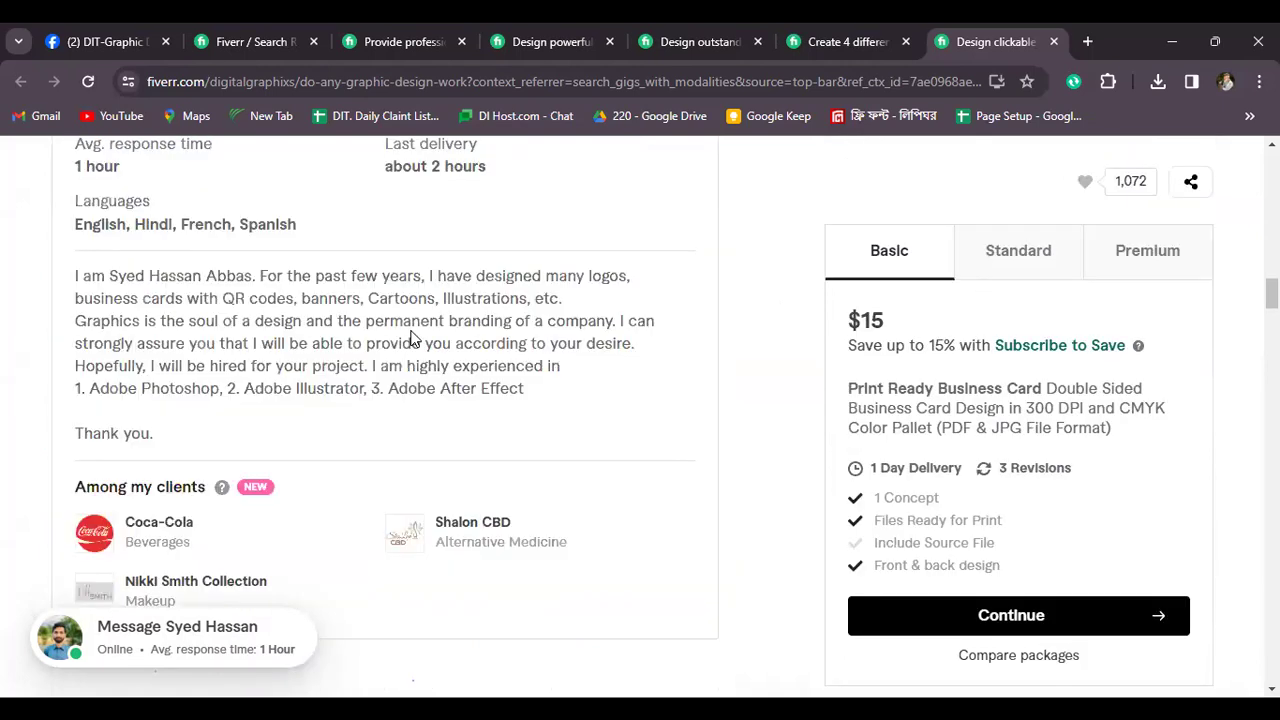
scroll(956, 314, "up", 2)
scroll(409, 277, "up", 6)
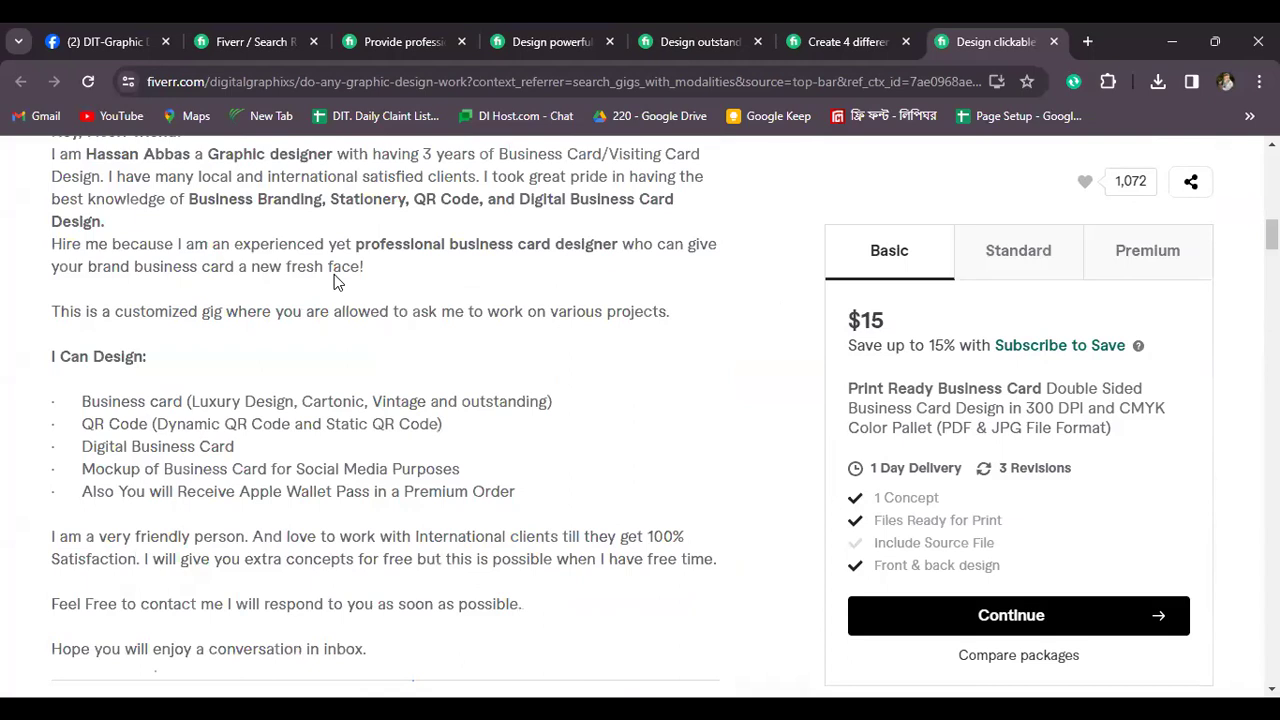
scroll(199, 316, "up", 12)
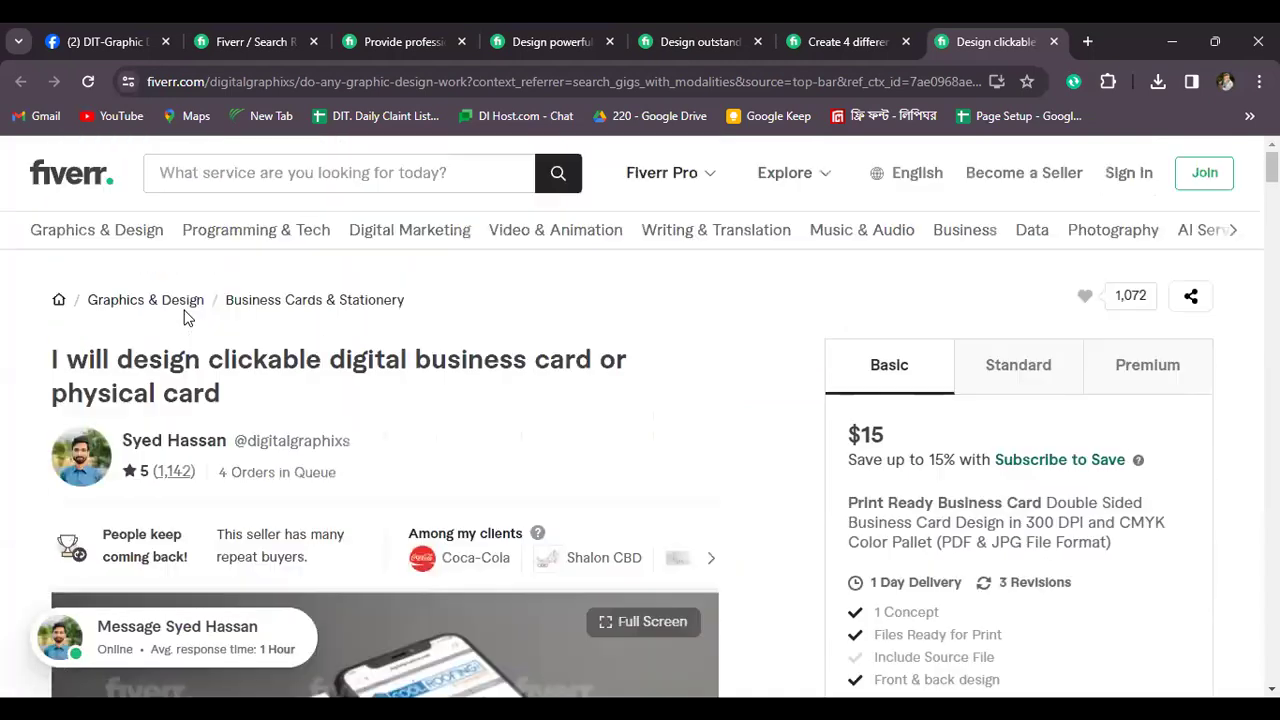
Open the seller's full profile from the gig and review their listed gigs, starting prices and seller level
left_click(178, 445)
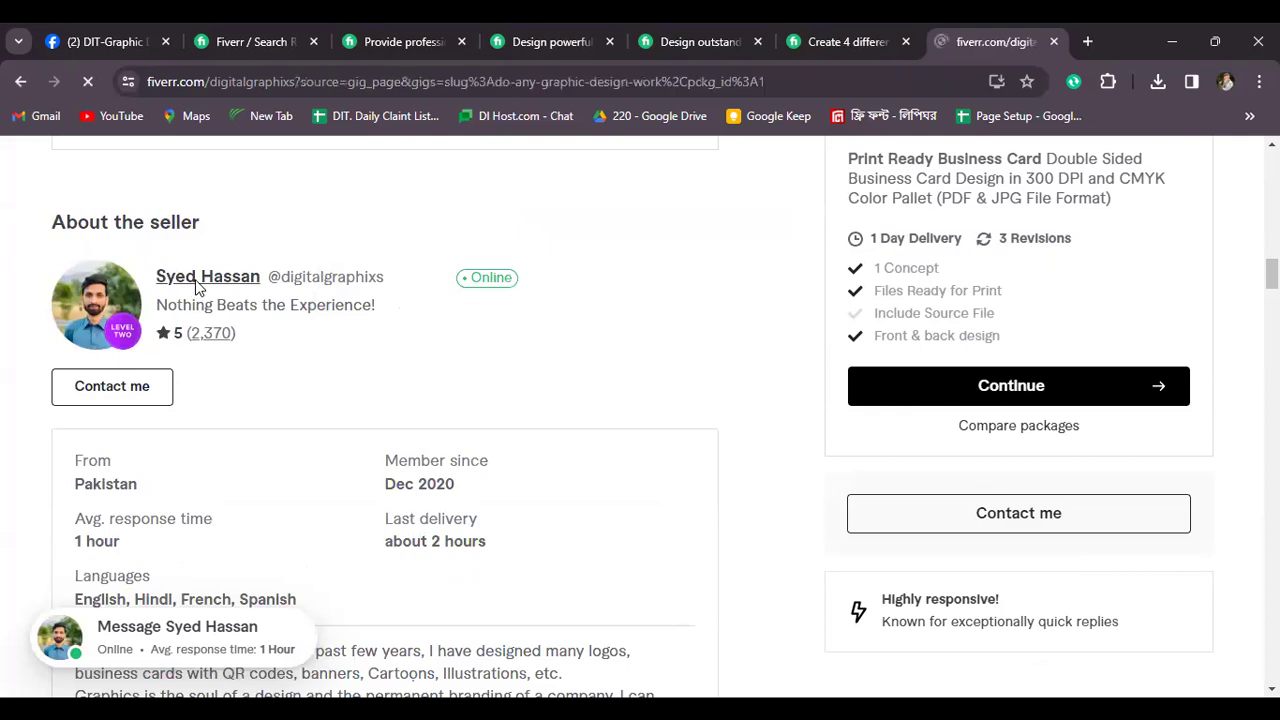
scroll(403, 328, "down", 5)
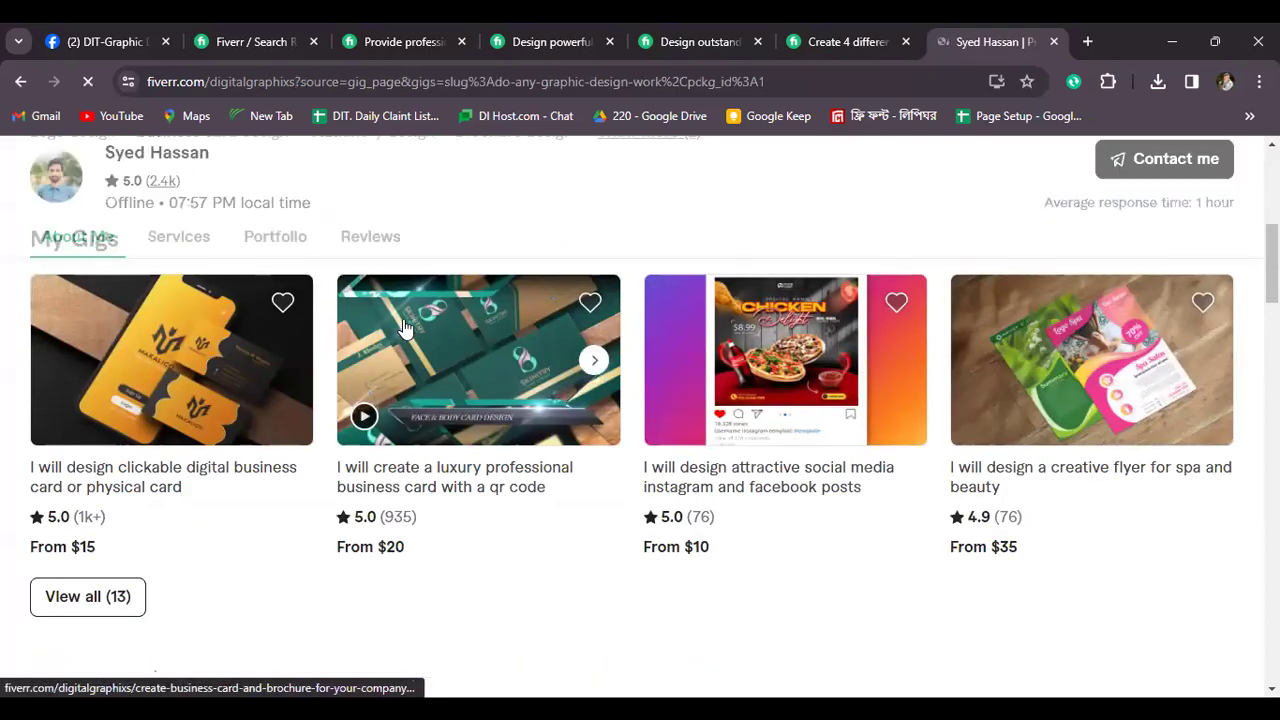
scroll(517, 274, "down", 2)
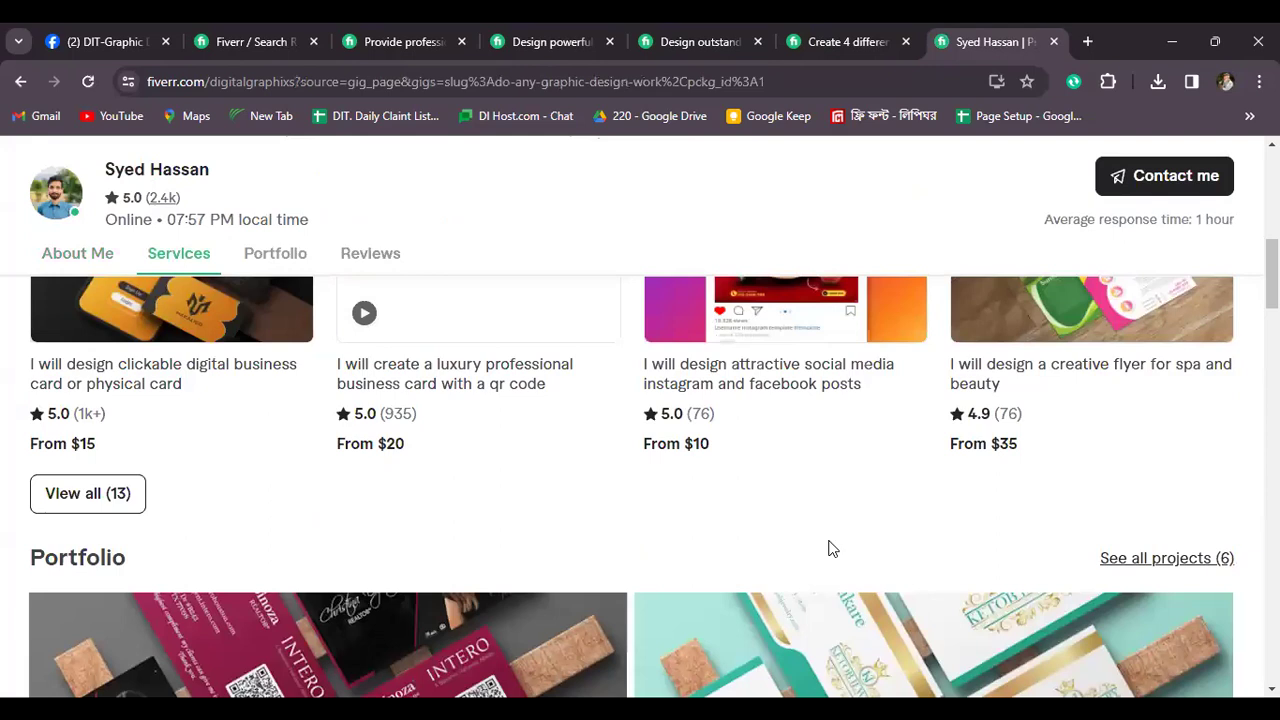
scroll(1043, 569, "up", 2)
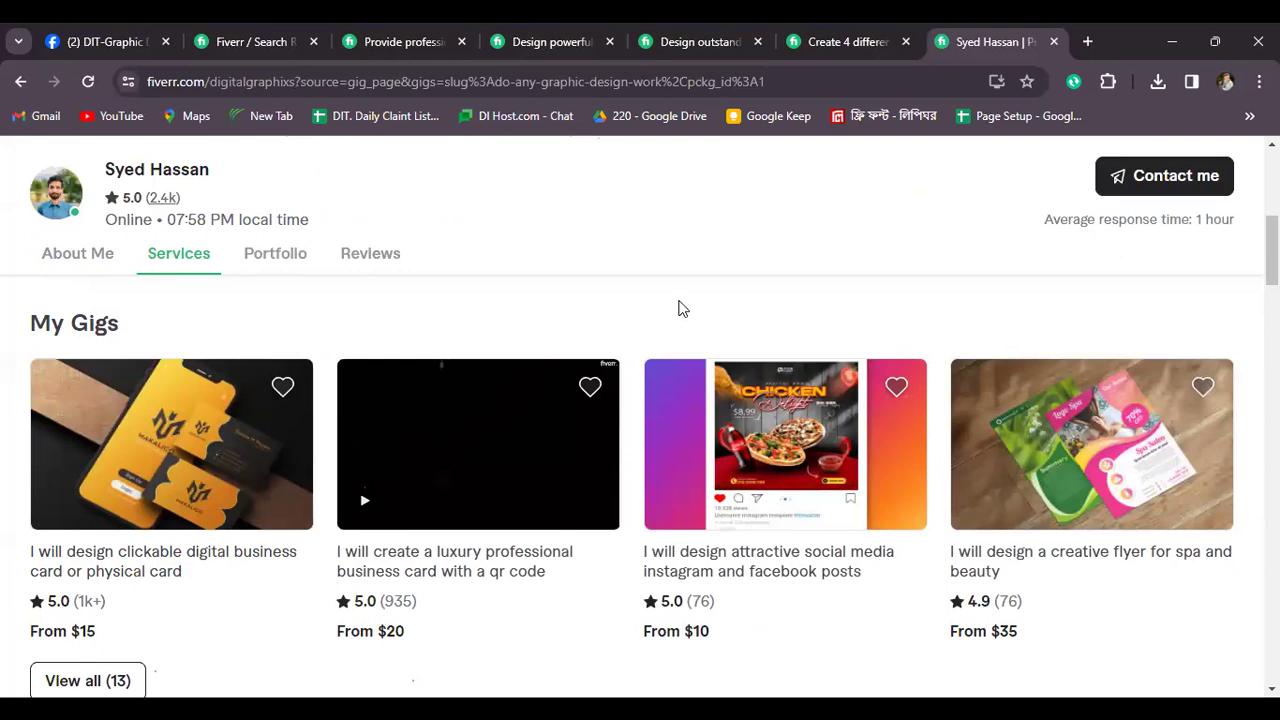
scroll(678, 309, "down", 2)
scroll(678, 309, "up", 2)
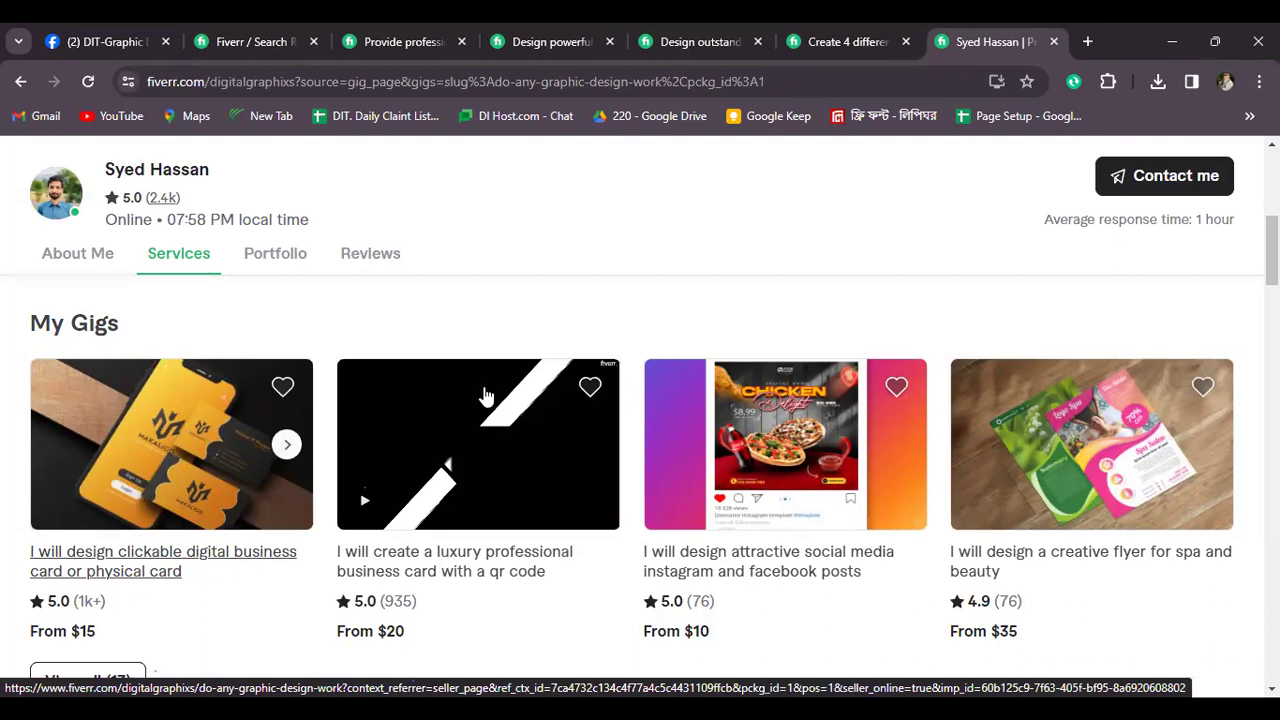
scroll(709, 337, "up", 7)
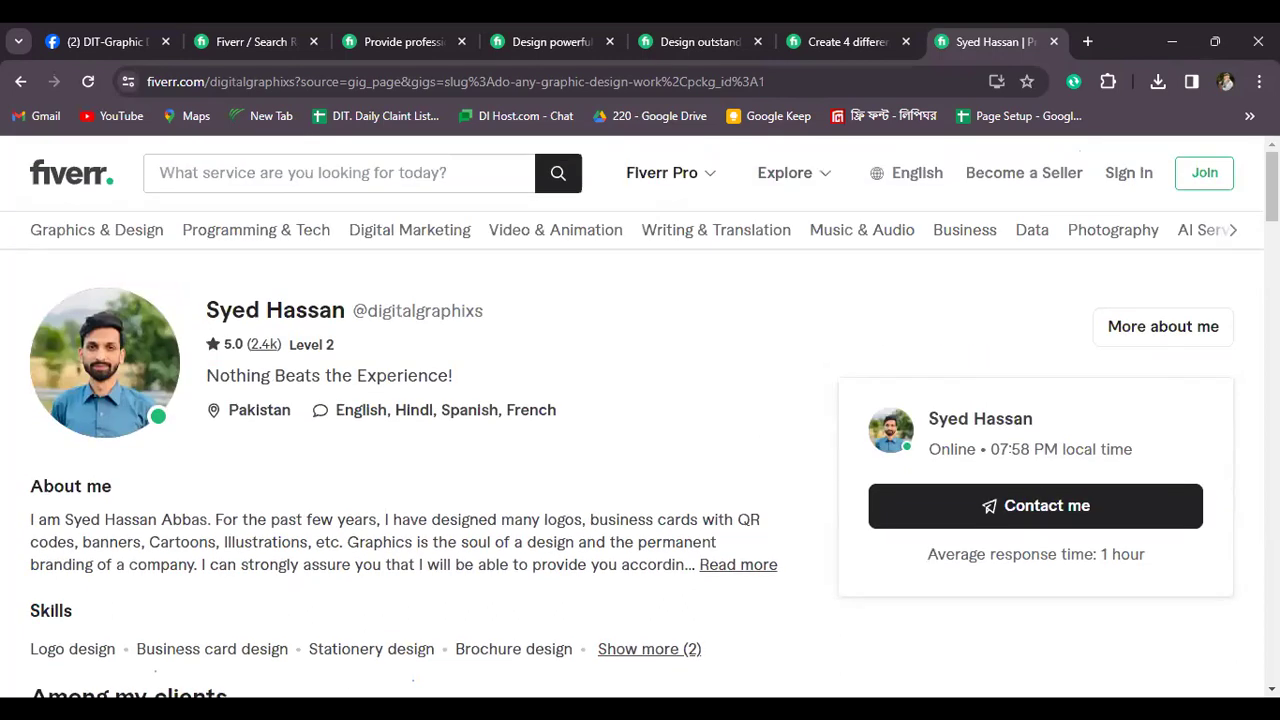
Close the seller's profile and look through the sample images in the 4 different business card design gig
key("ctrl+w")
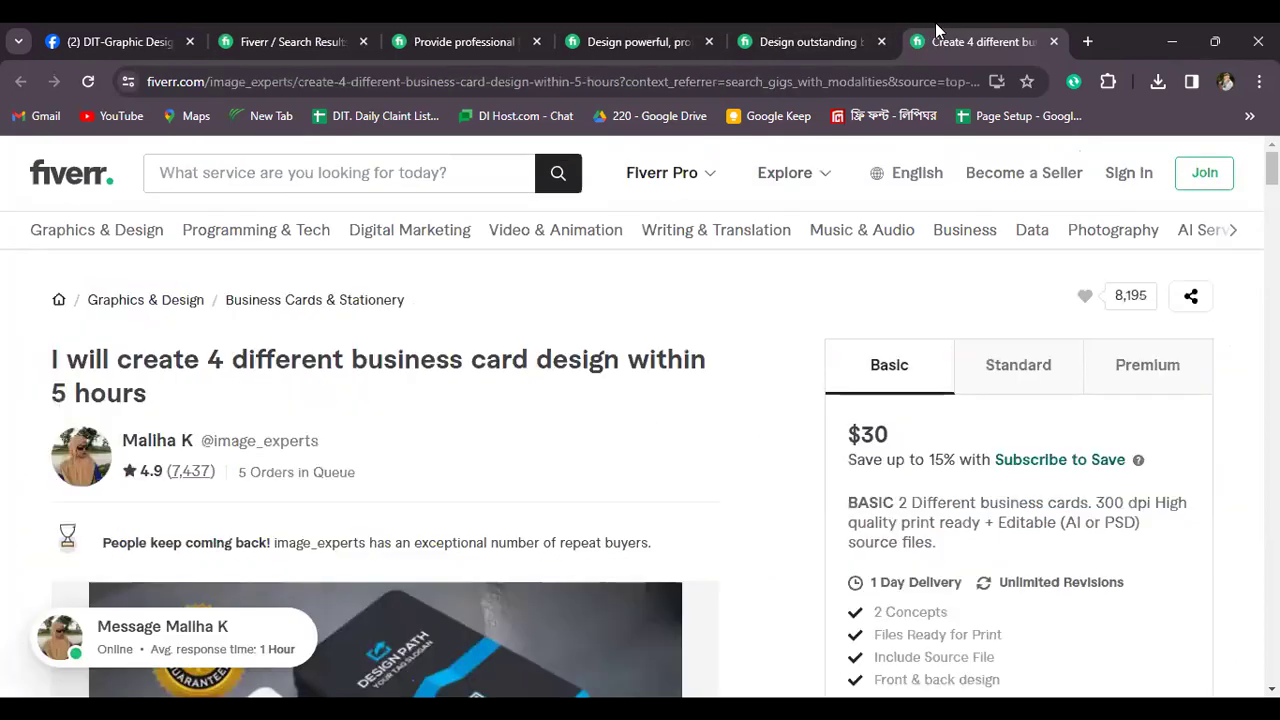
scroll(537, 452, "down", 4)
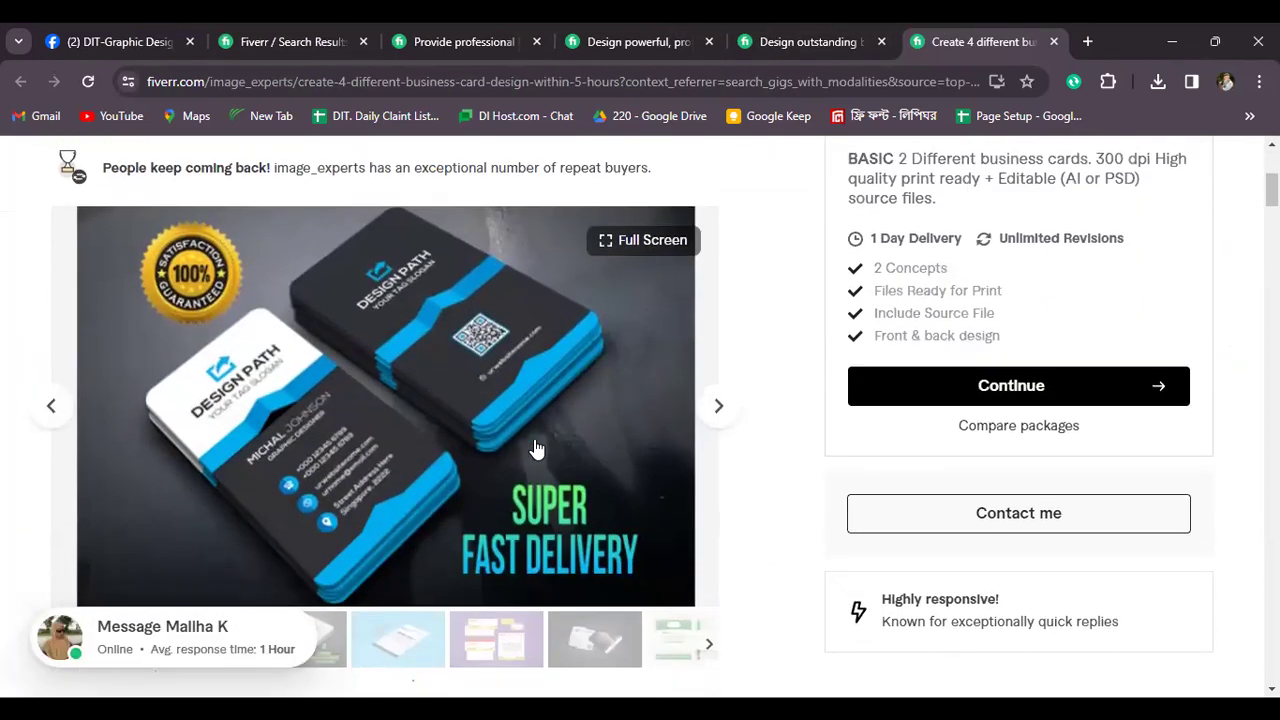
left_click(718, 410)
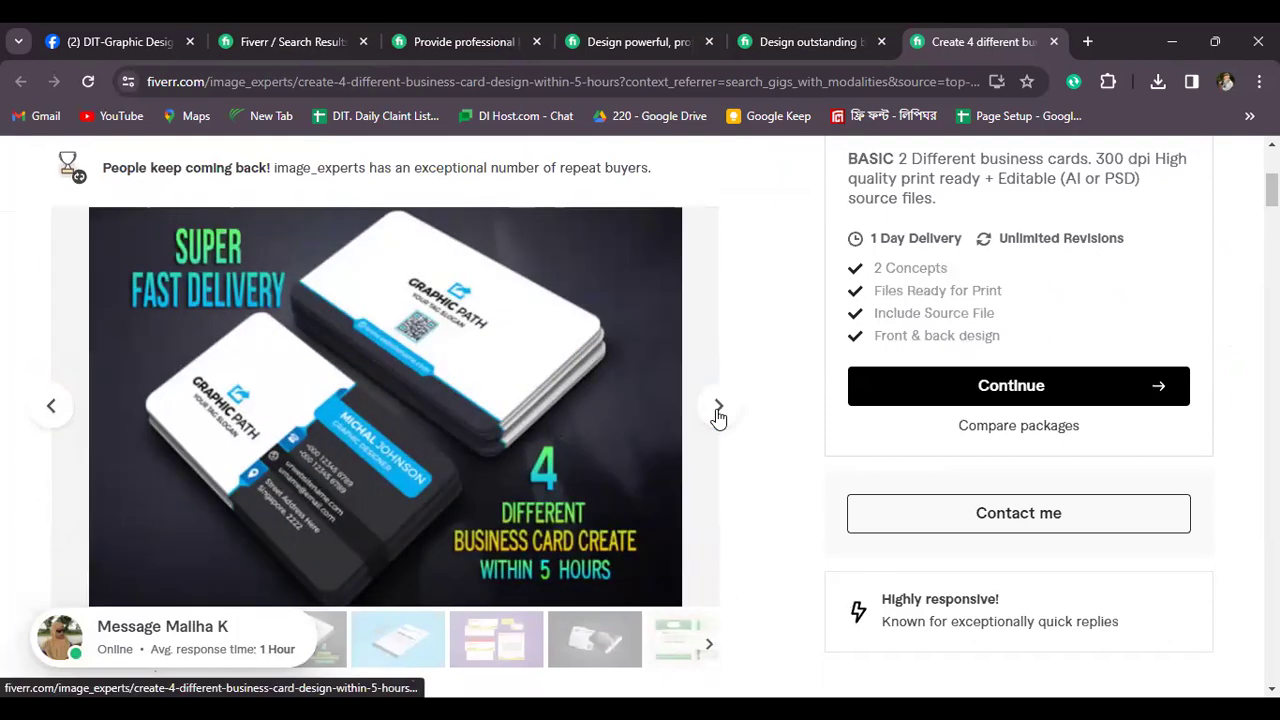
left_click(718, 410)
left_click(718, 410)
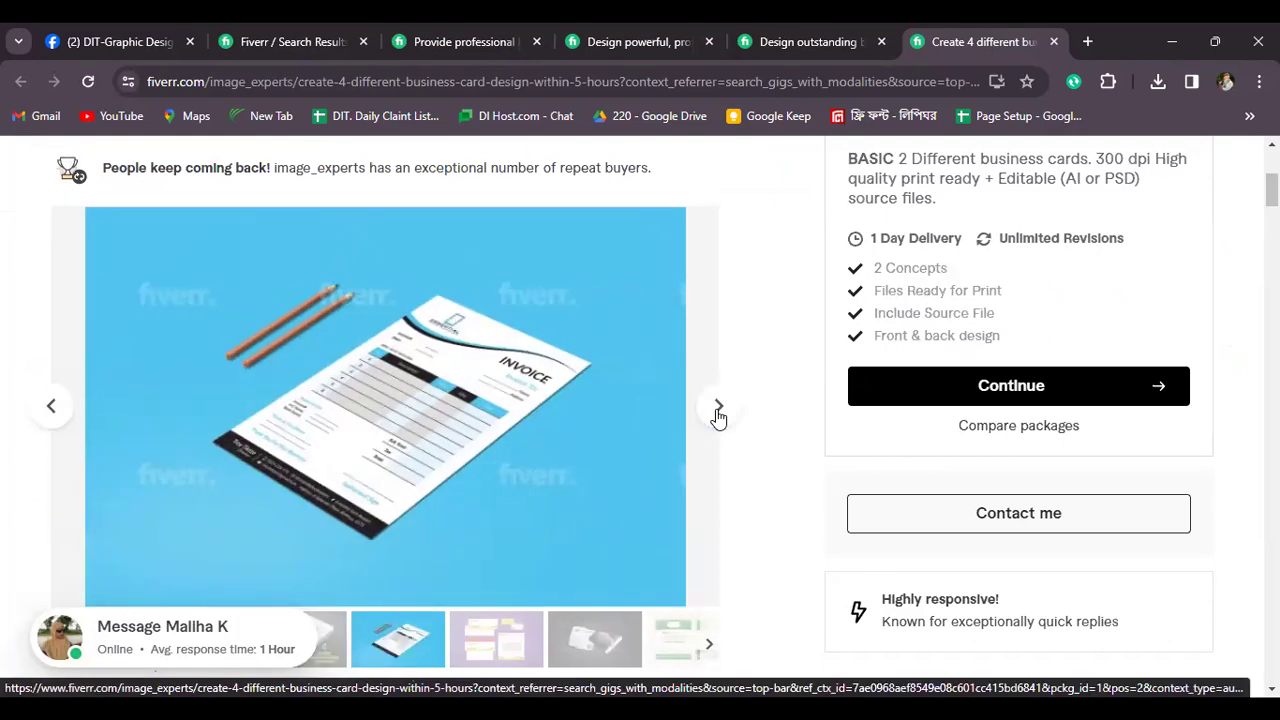
left_click(718, 410)
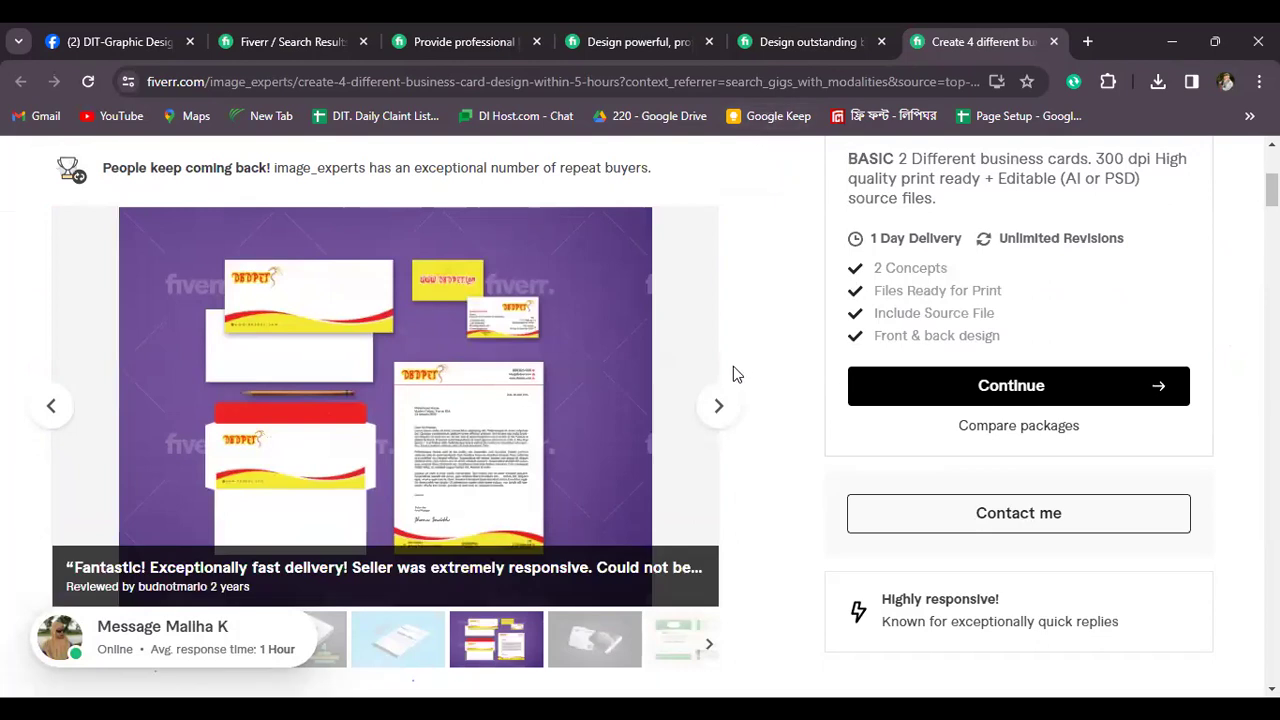
left_click(725, 410)
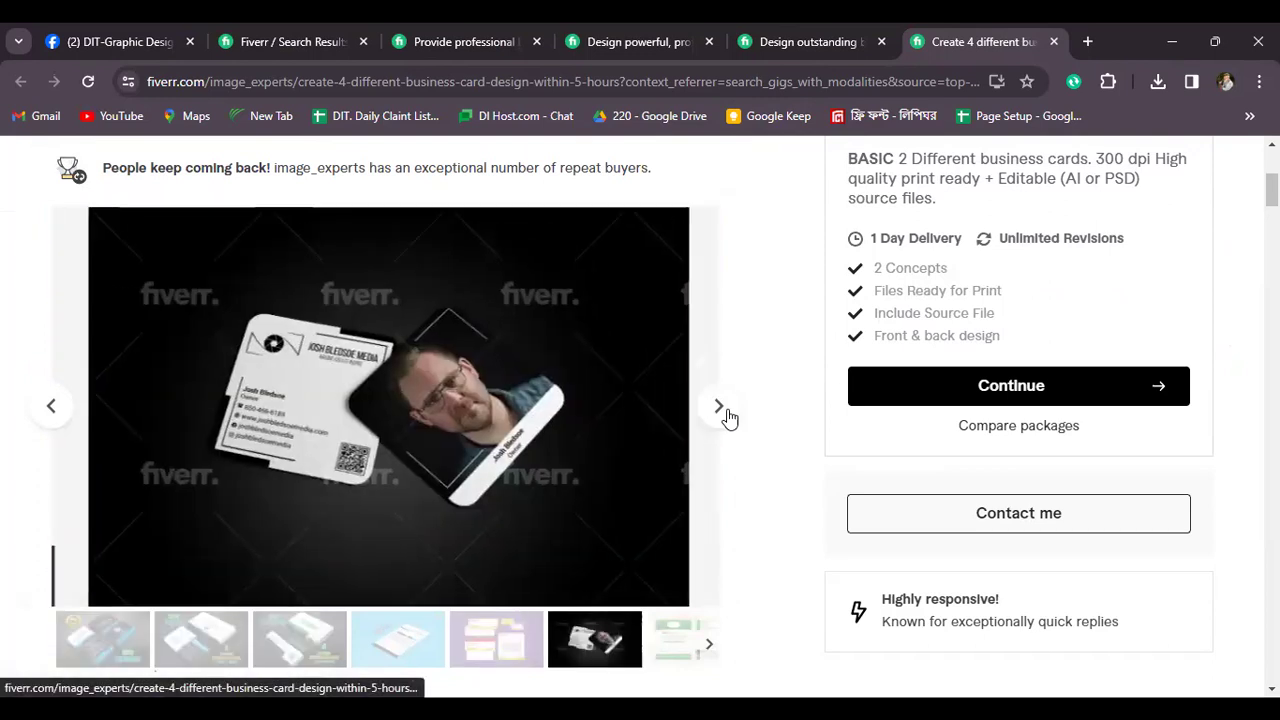
left_click(724, 412)
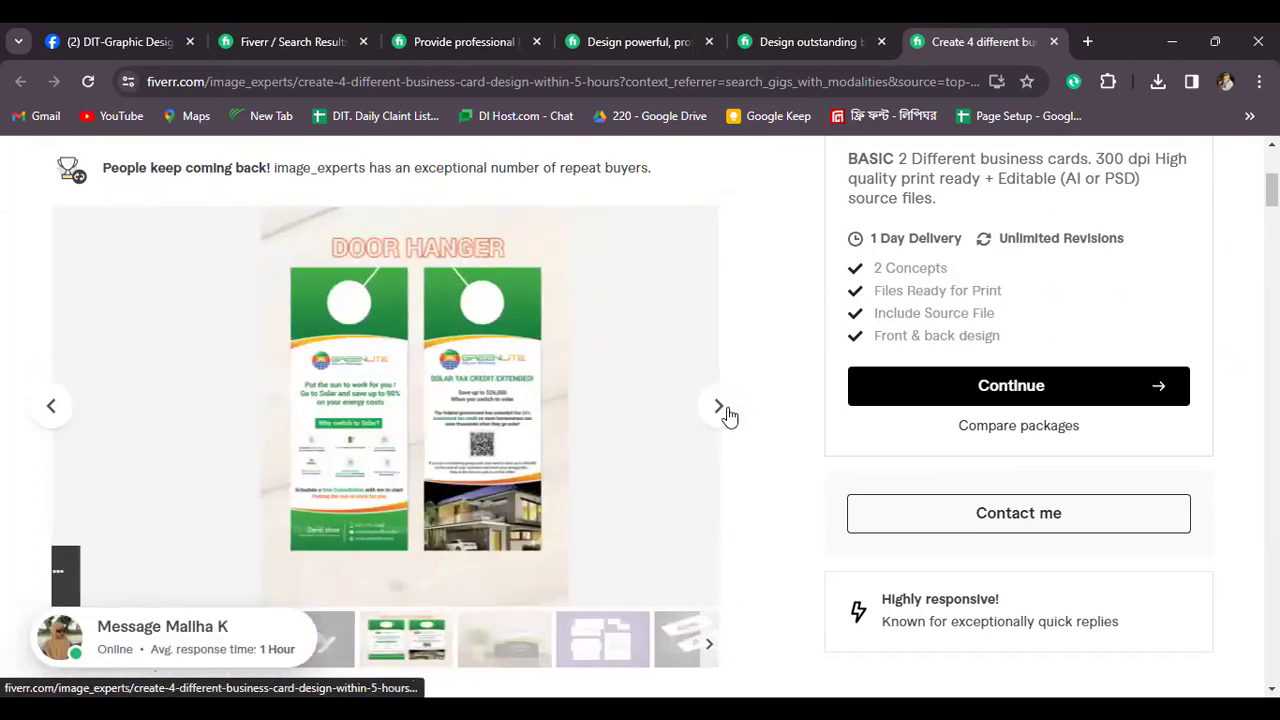
left_click(726, 412)
left_click(726, 412)
left_click(726, 412)
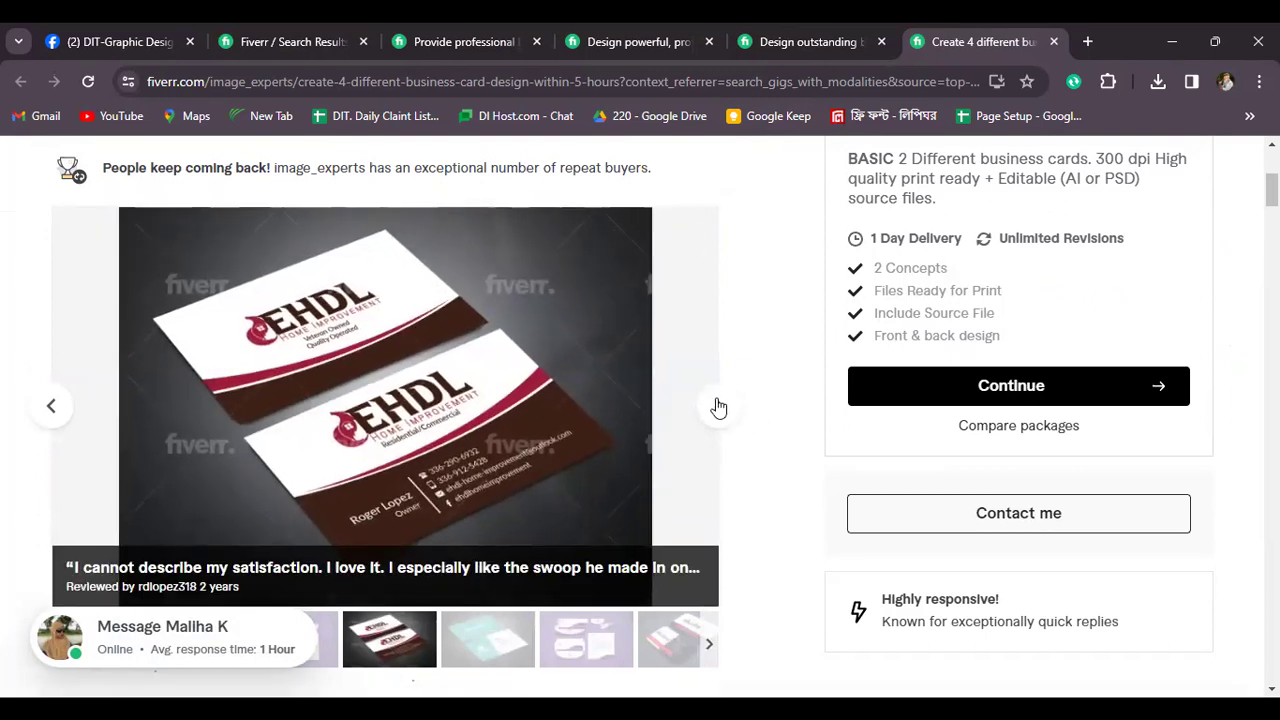
left_click(718, 407)
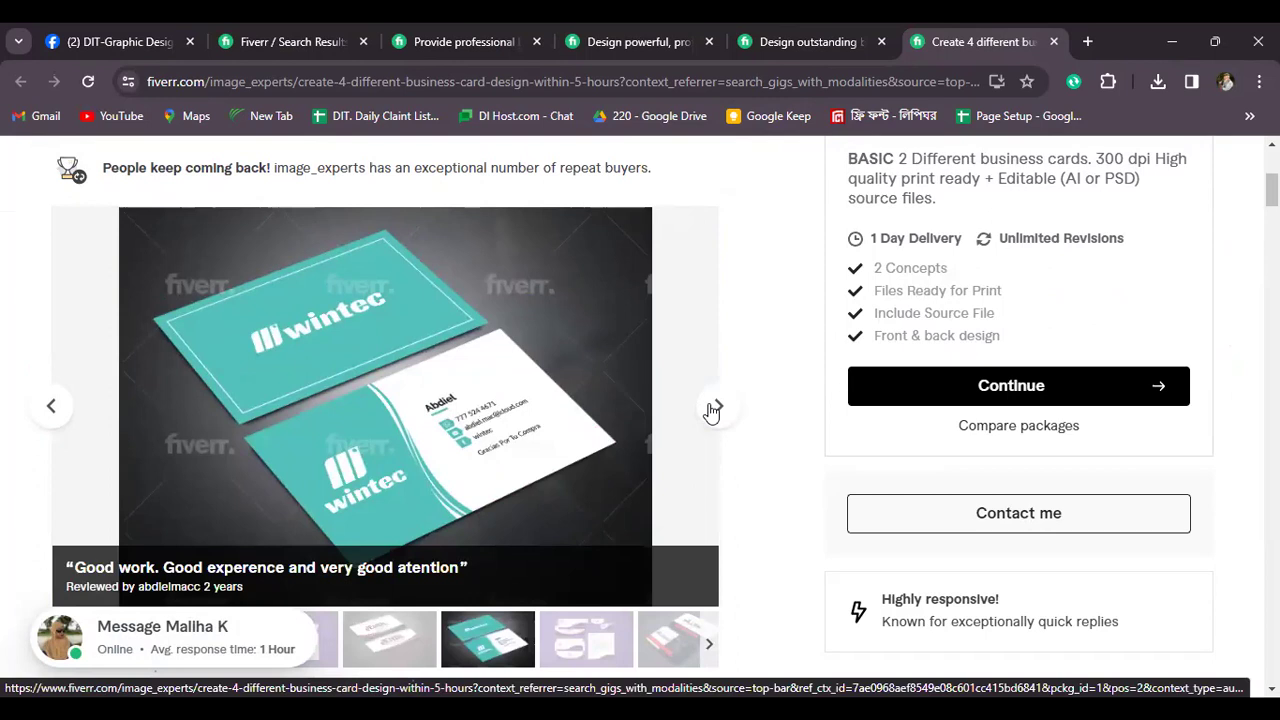
left_click(712, 409)
Close the 4 different business card design gig and browse the gallery samples of the outstanding print-ready design gig
key("ctrl+Page_Up")
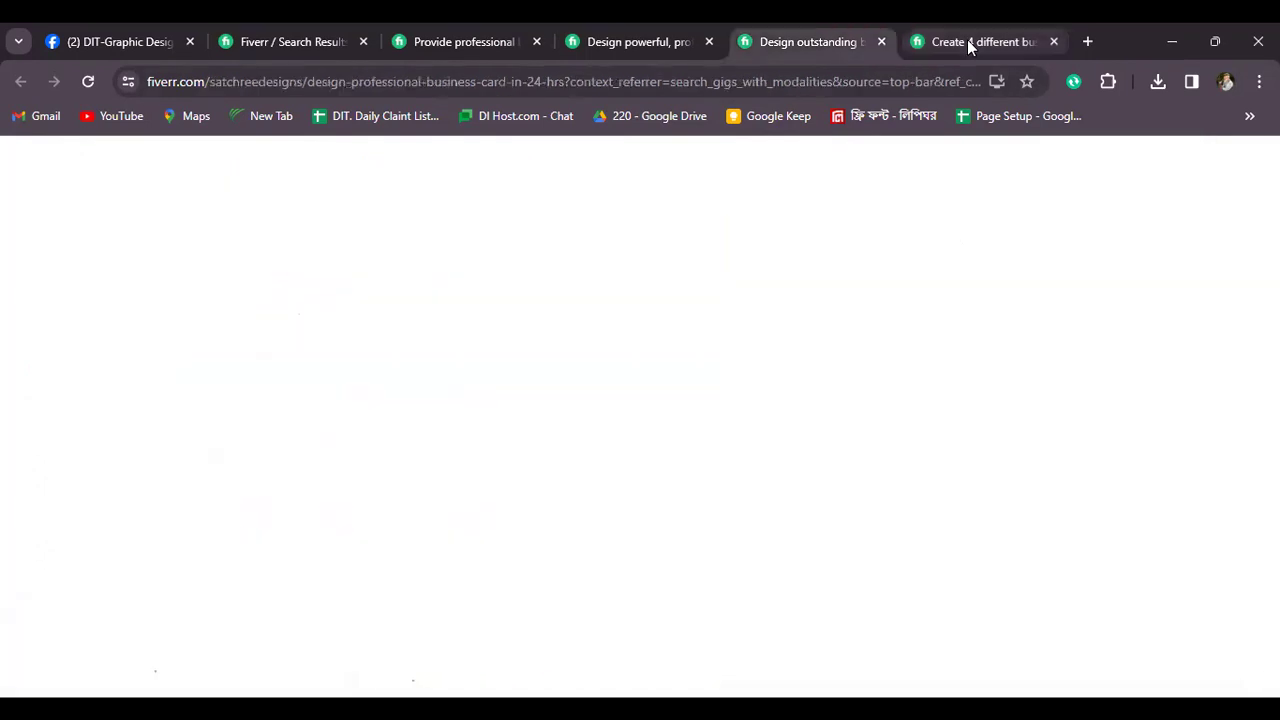
middle_click(967, 39)
scroll(623, 309, "down", 3)
left_click(716, 408)
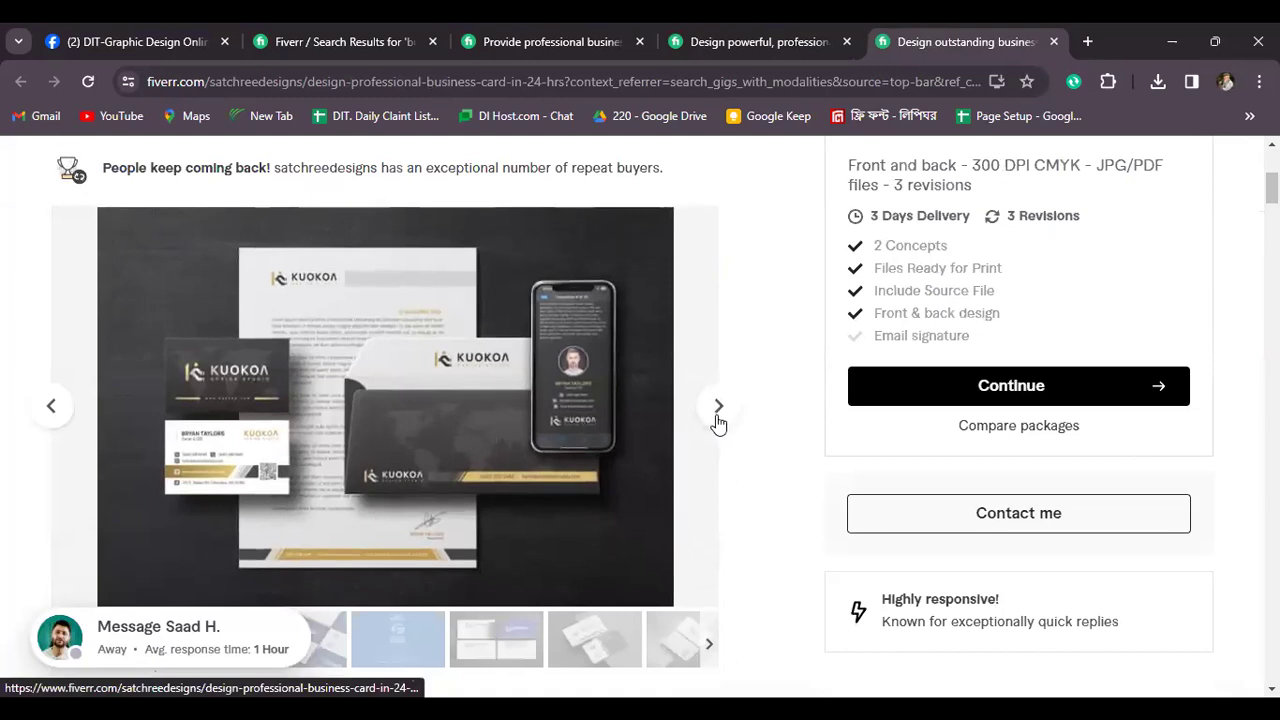
left_click(716, 420)
left_click(716, 420)
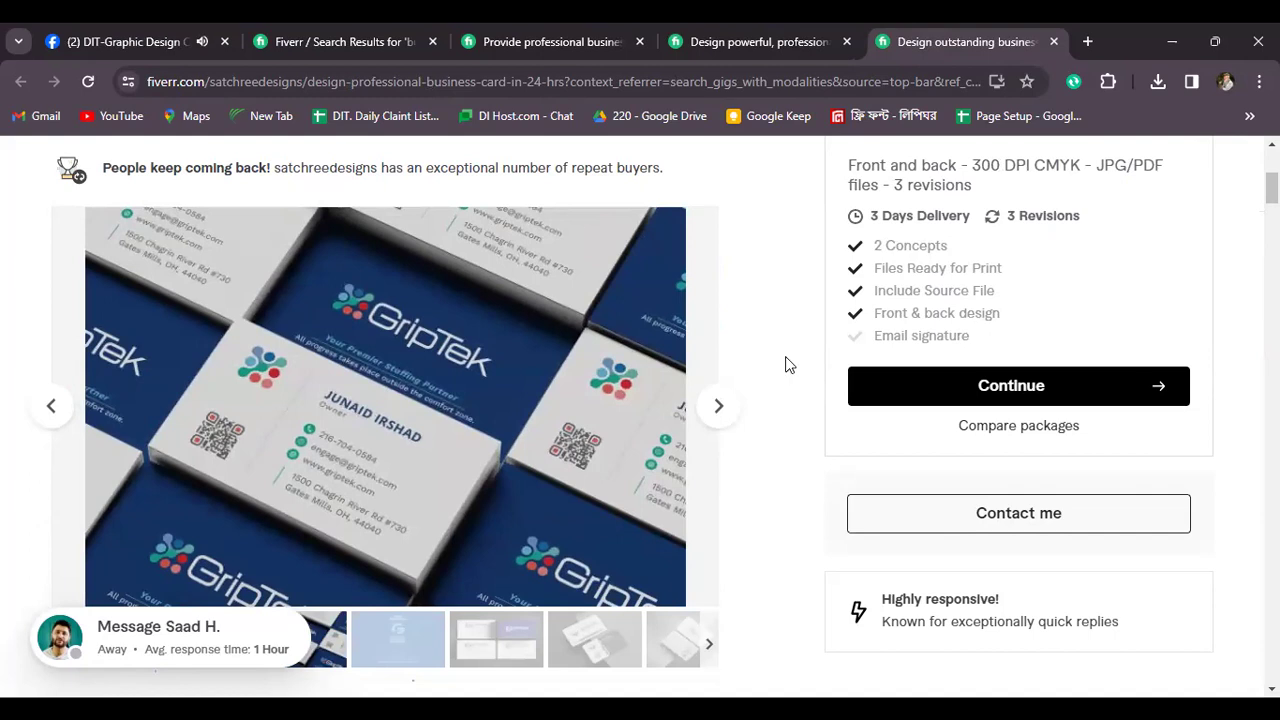
left_click(717, 408)
left_click(718, 410)
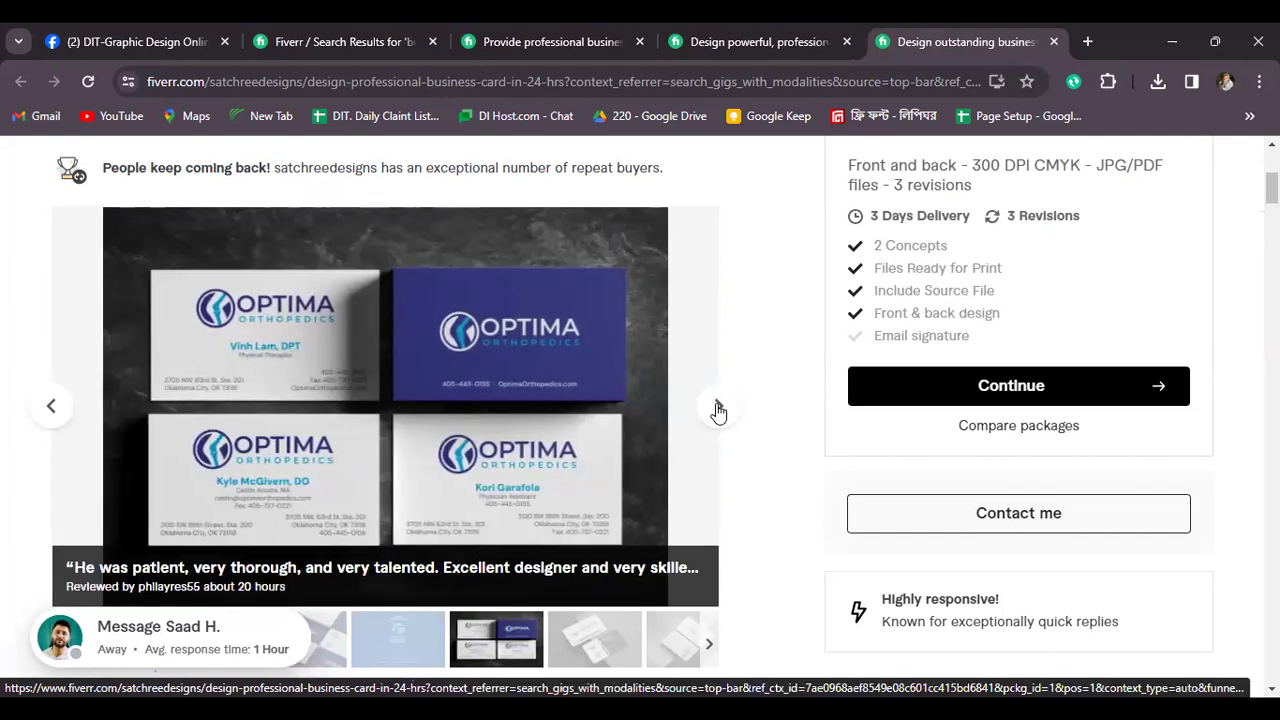
Check the Basic package price of the outstanding print-ready business card gig
scroll(1165, 342, "up", 2)
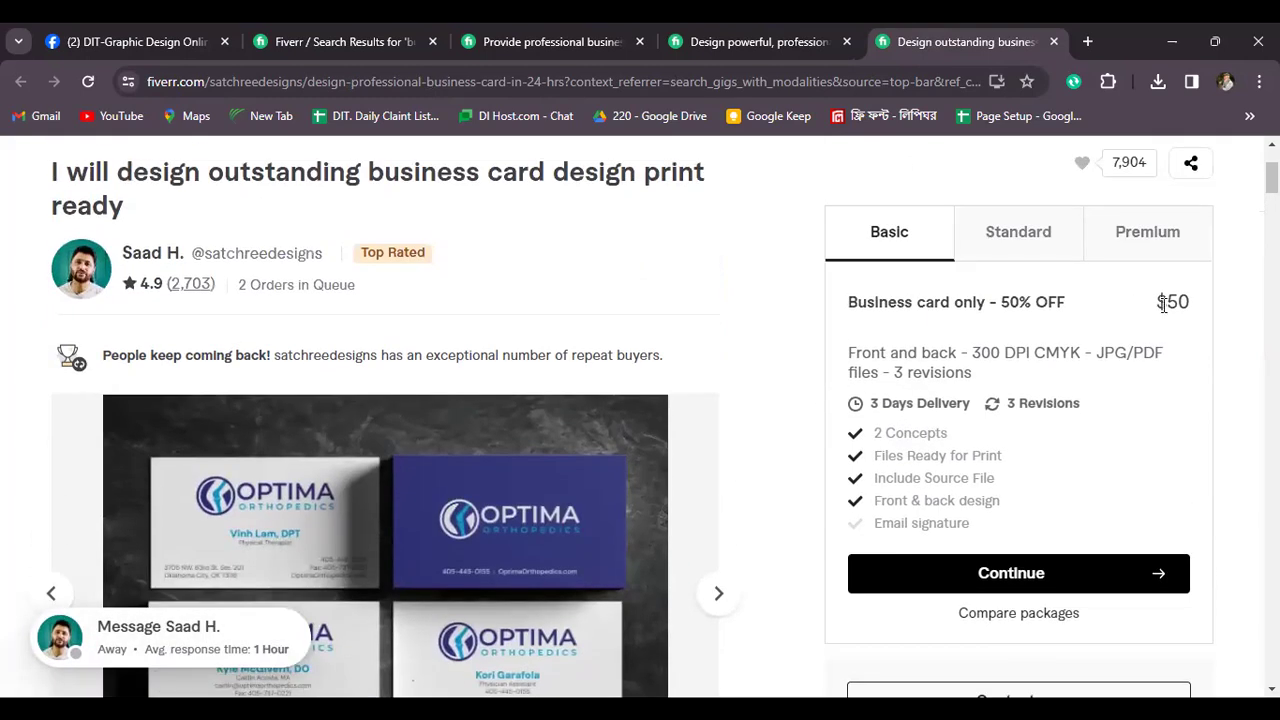
left_click_drag(1157, 298, 1194, 300)
left_click(786, 403)
scroll(517, 380, "down", 2)
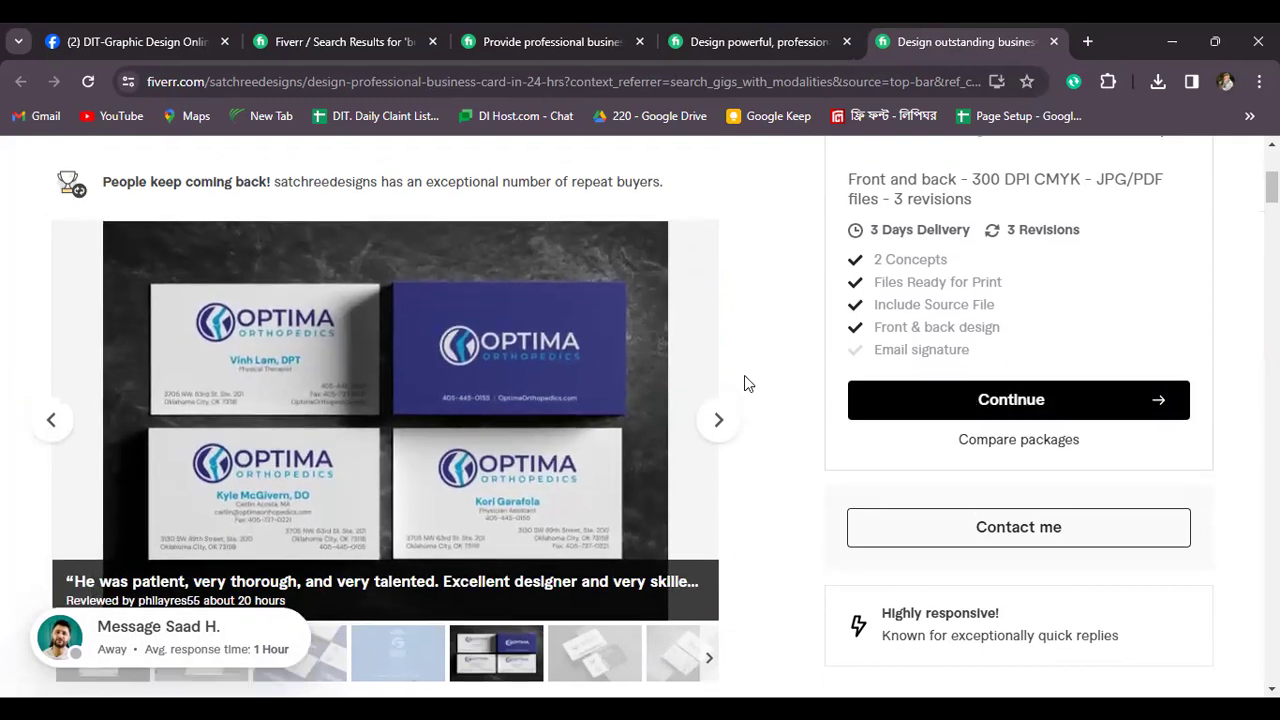
scroll(744, 380, "up", 2)
scroll(729, 400, "down", 2)
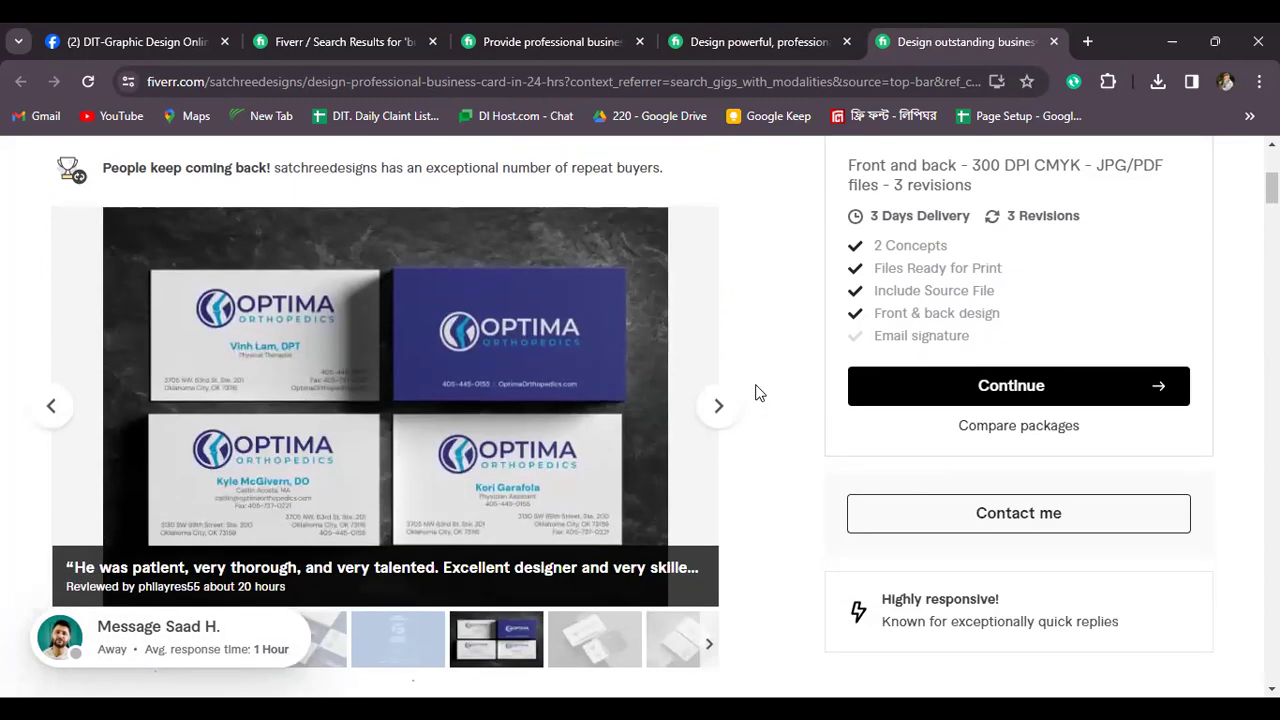
scroll(756, 392, "up", 2)
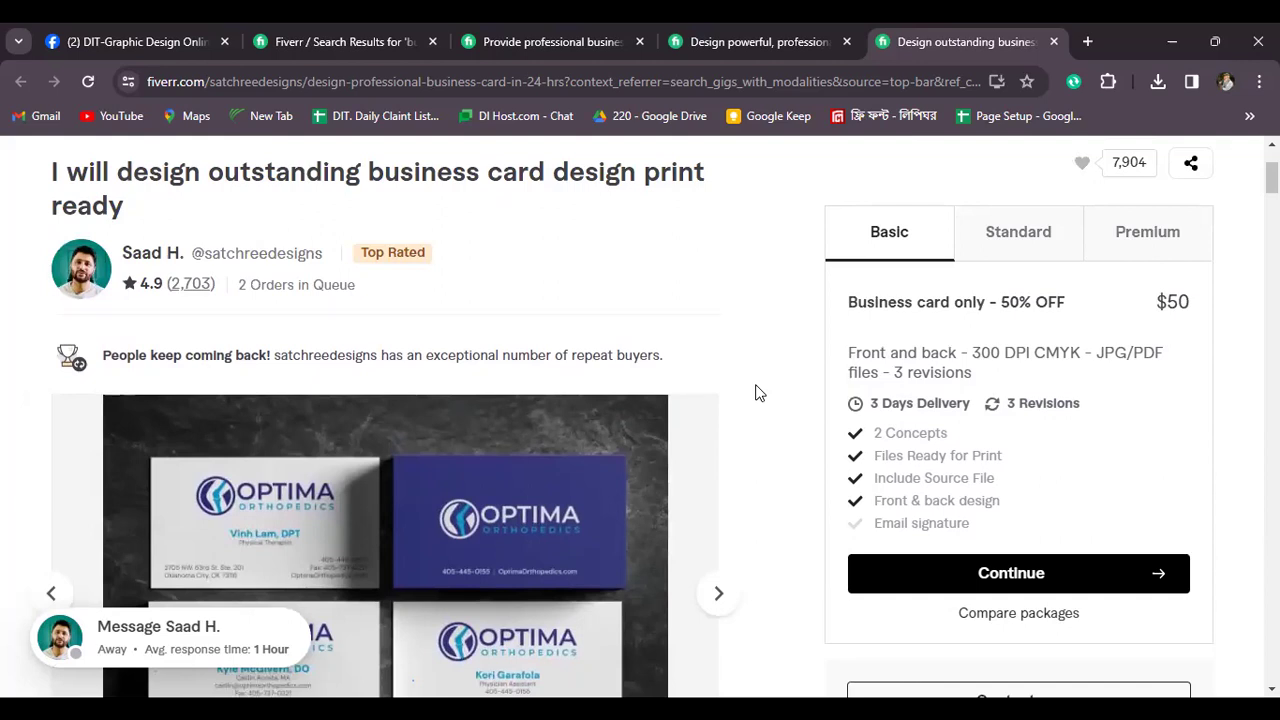
scroll(756, 392, "down", 2)
scroll(742, 383, "up", 2)
scroll(756, 416, "down", 2)
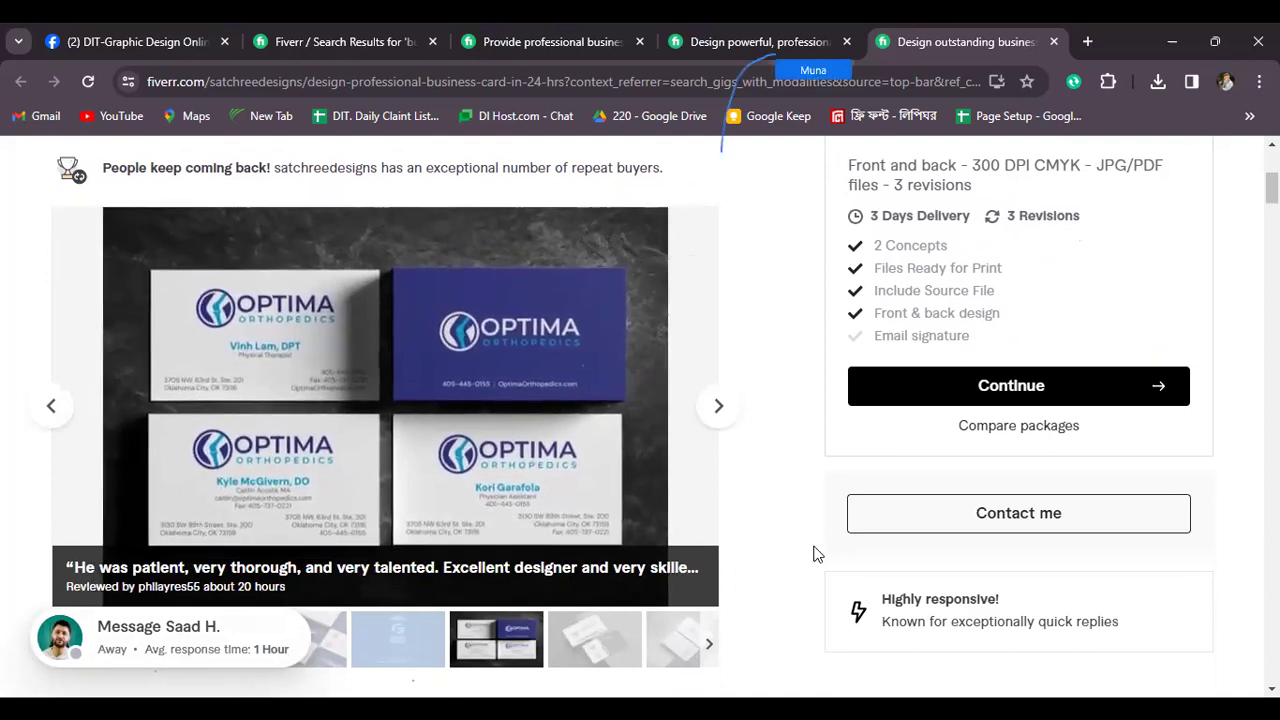
View further client-reviewed samples in the outstanding business card gig's gallery, up to the black Freightrades card
left_click(719, 412)
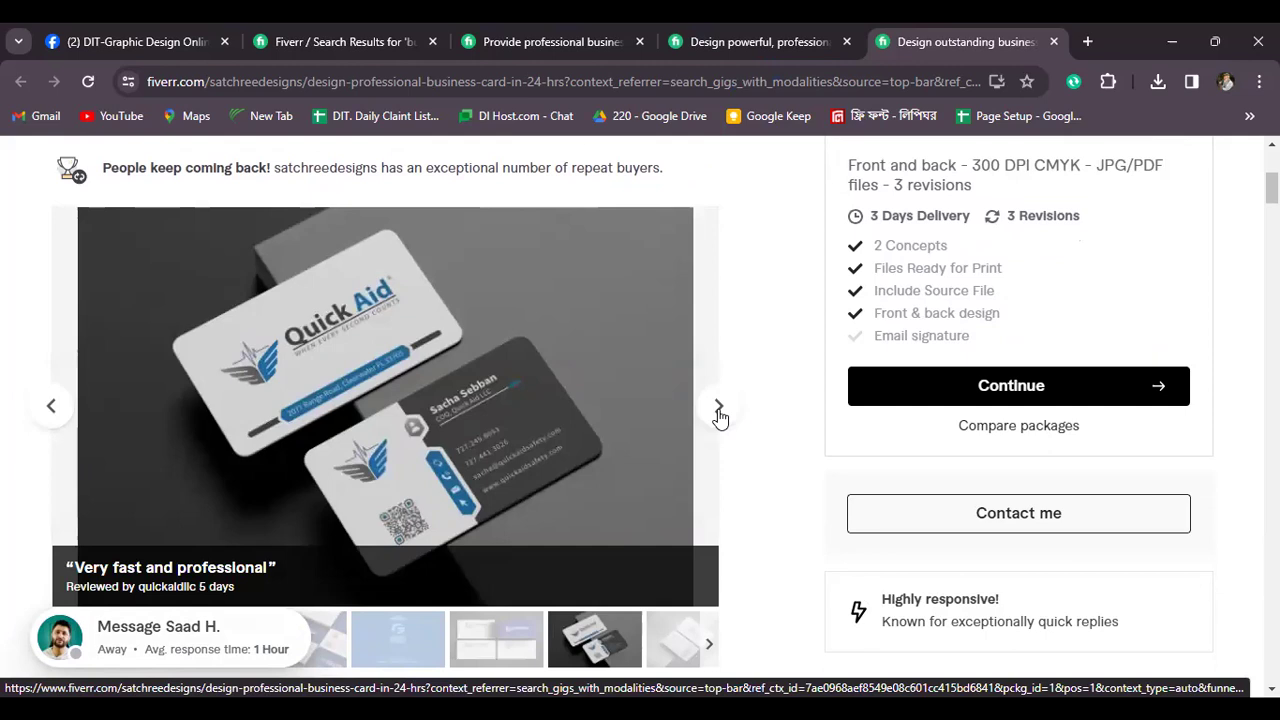
left_click(719, 410)
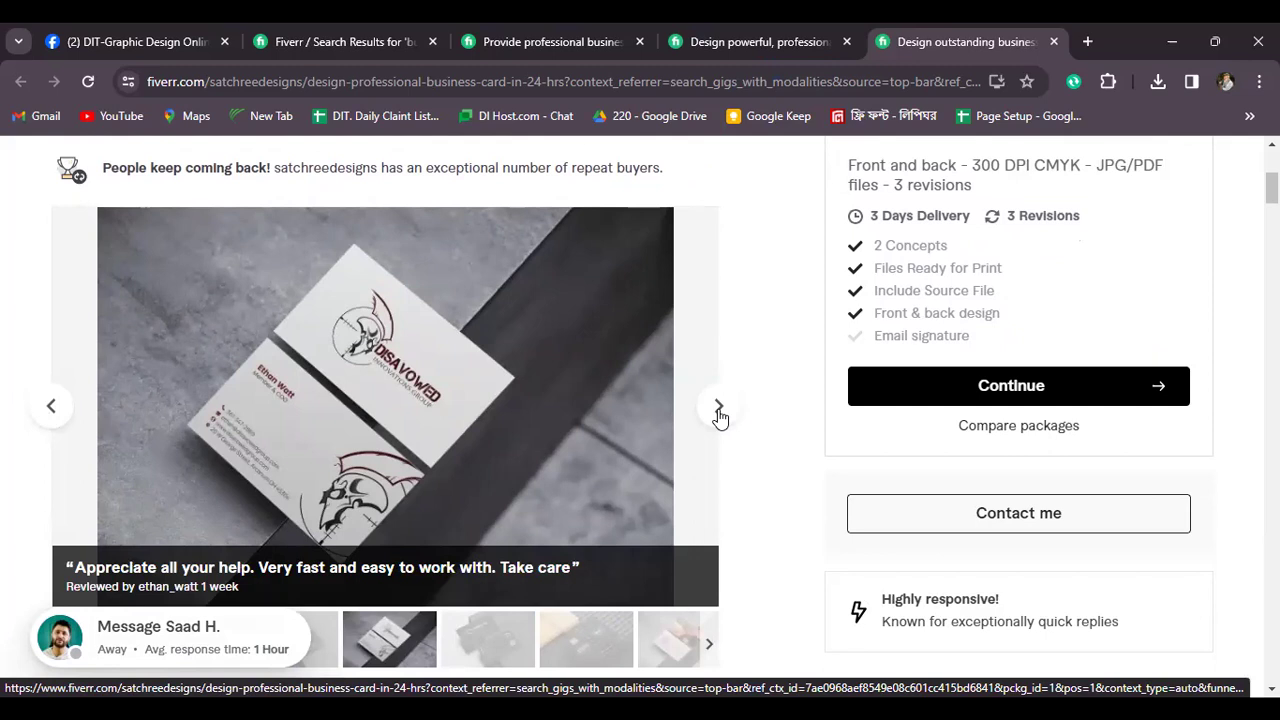
left_click(719, 410)
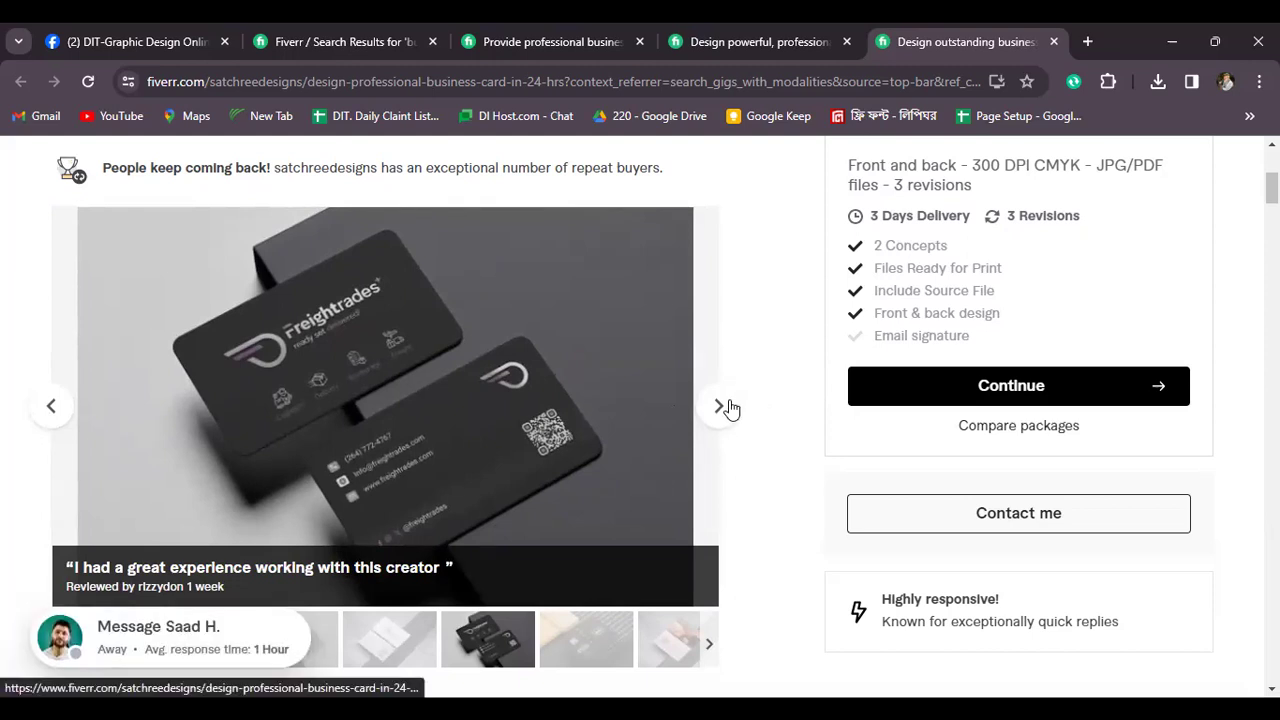
Close the outstanding business card gig and review the seller badge and first sample of the powerful, professional business cards gig
middle_click(932, 38)
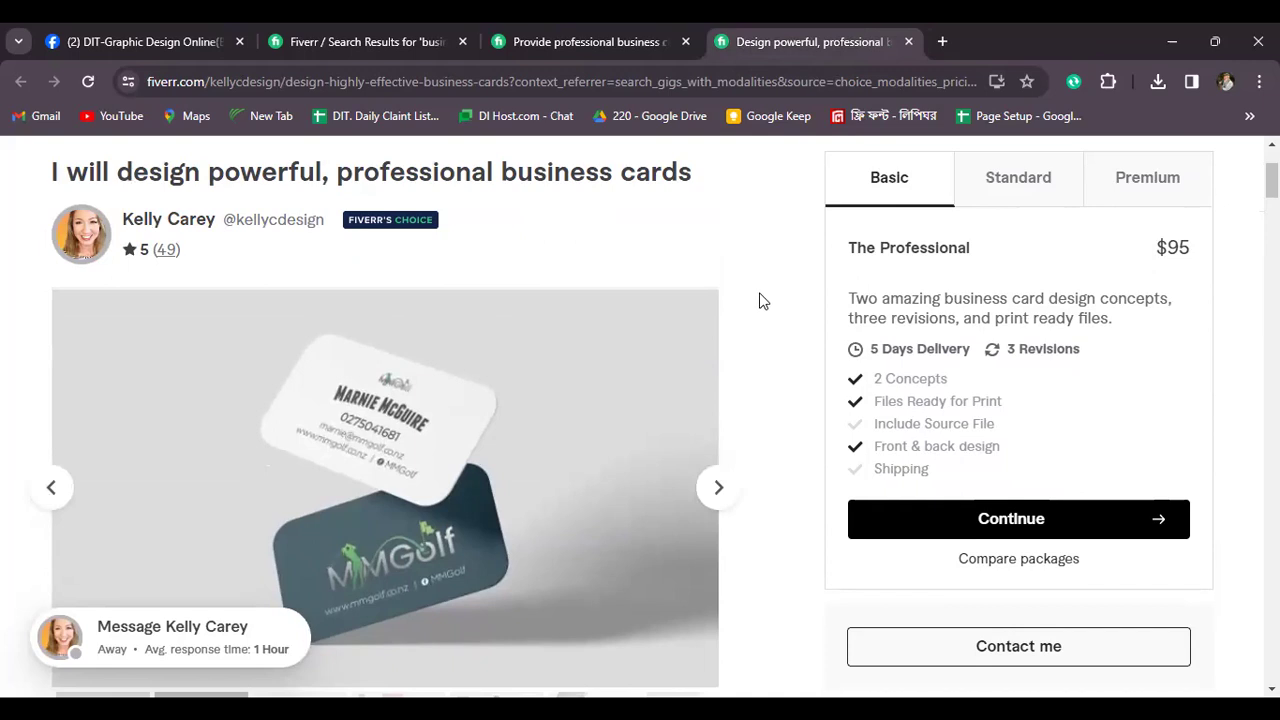
scroll(296, 300, "up", 2)
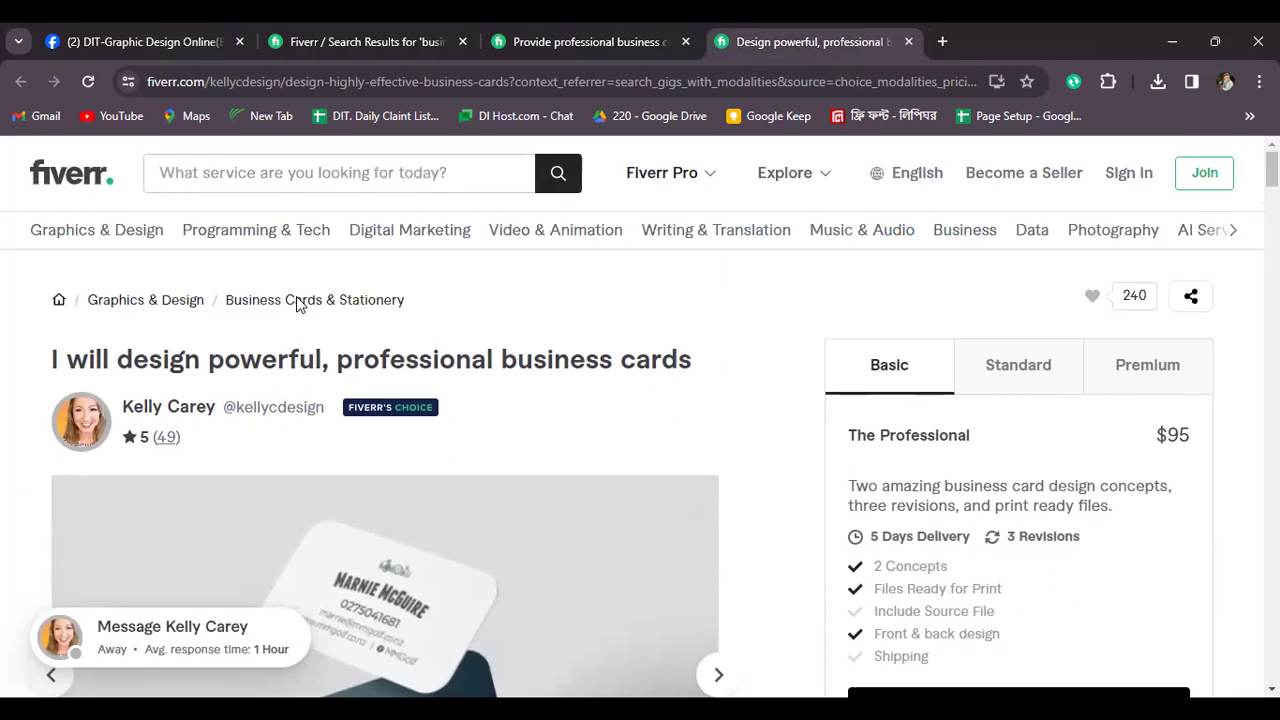
scroll(203, 301, "down", 2)
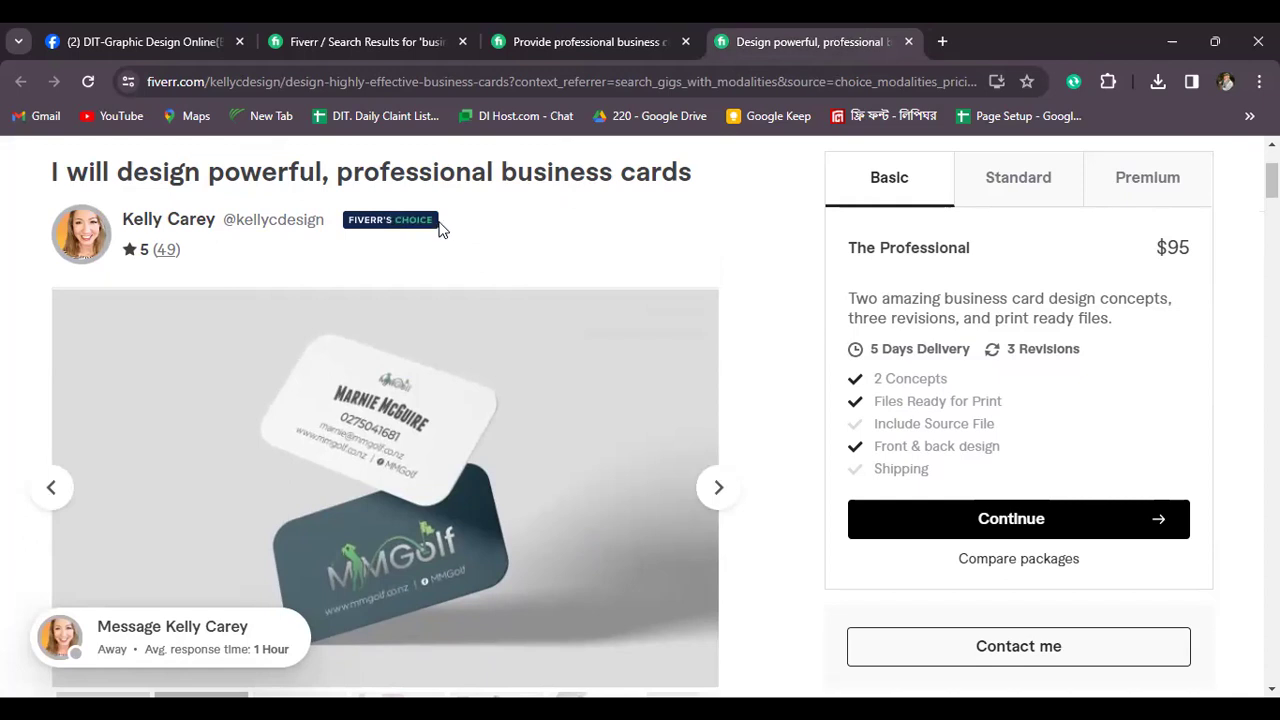
mouse_move(410, 224)
scroll(631, 334, "down", 2)
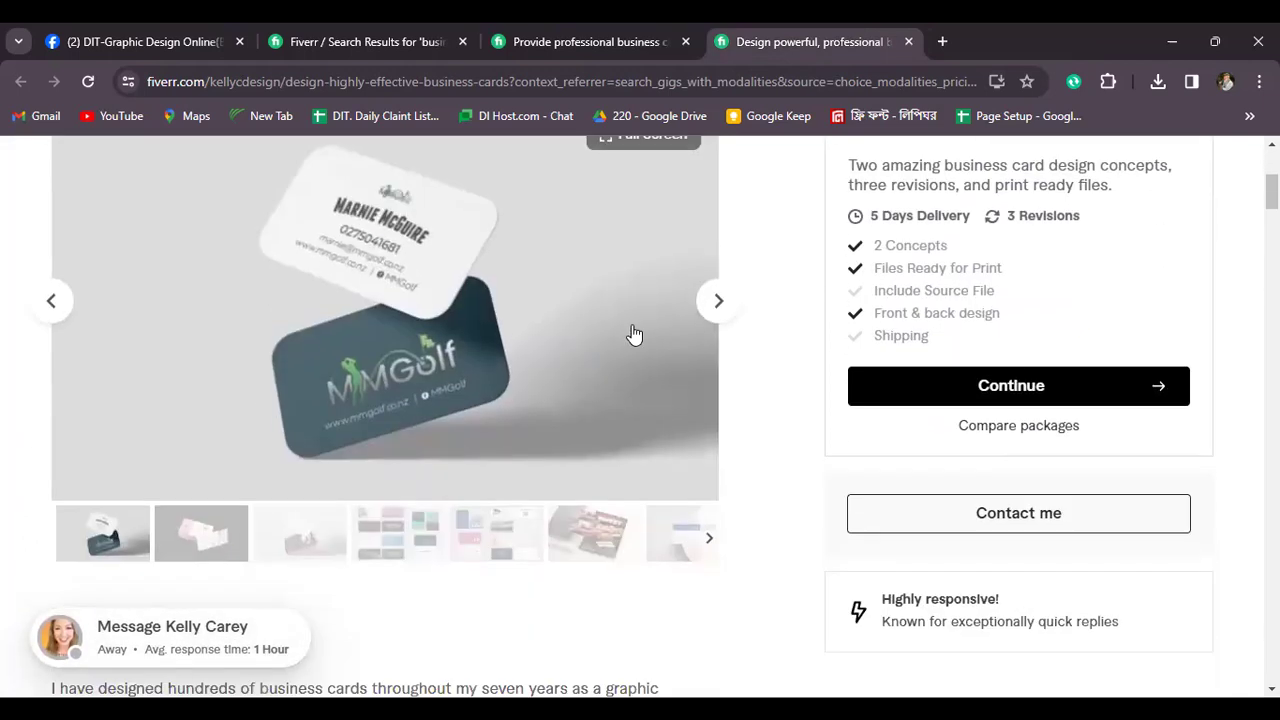
scroll(631, 334, "up", 4)
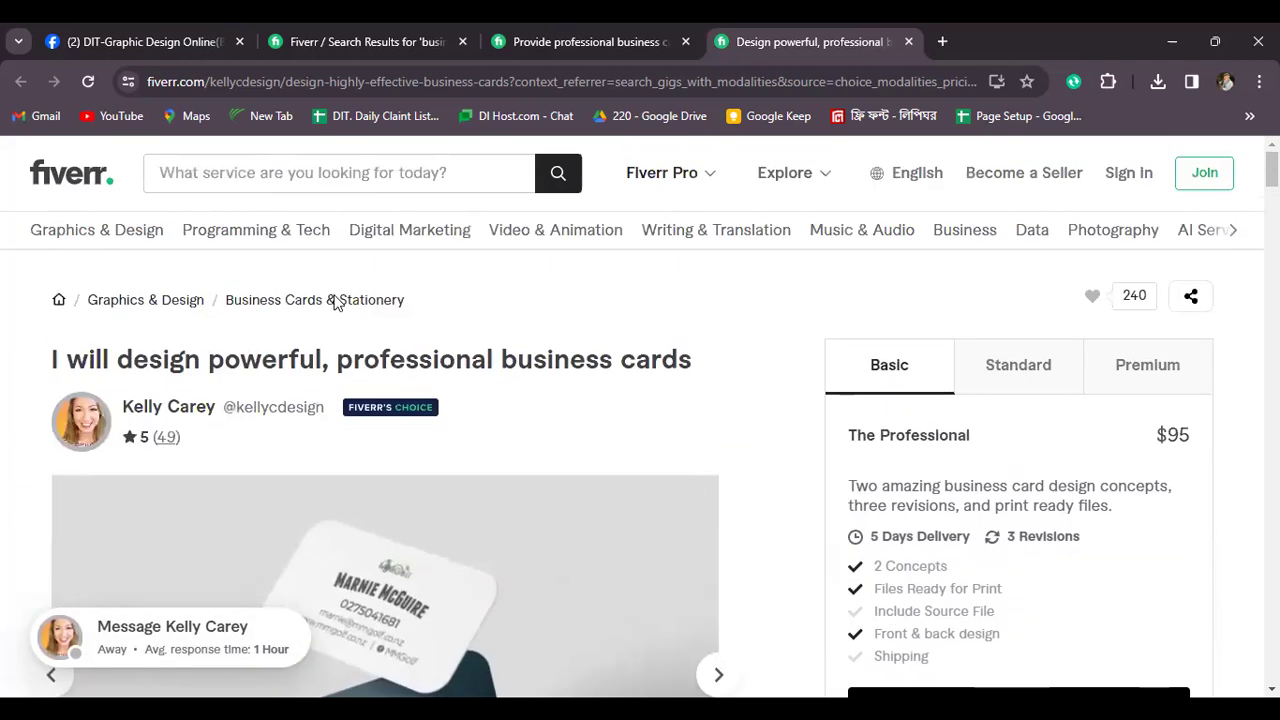
Close the powerful, professional business cards gig and browse the gallery samples of the professional business card design services gig
left_click(908, 41)
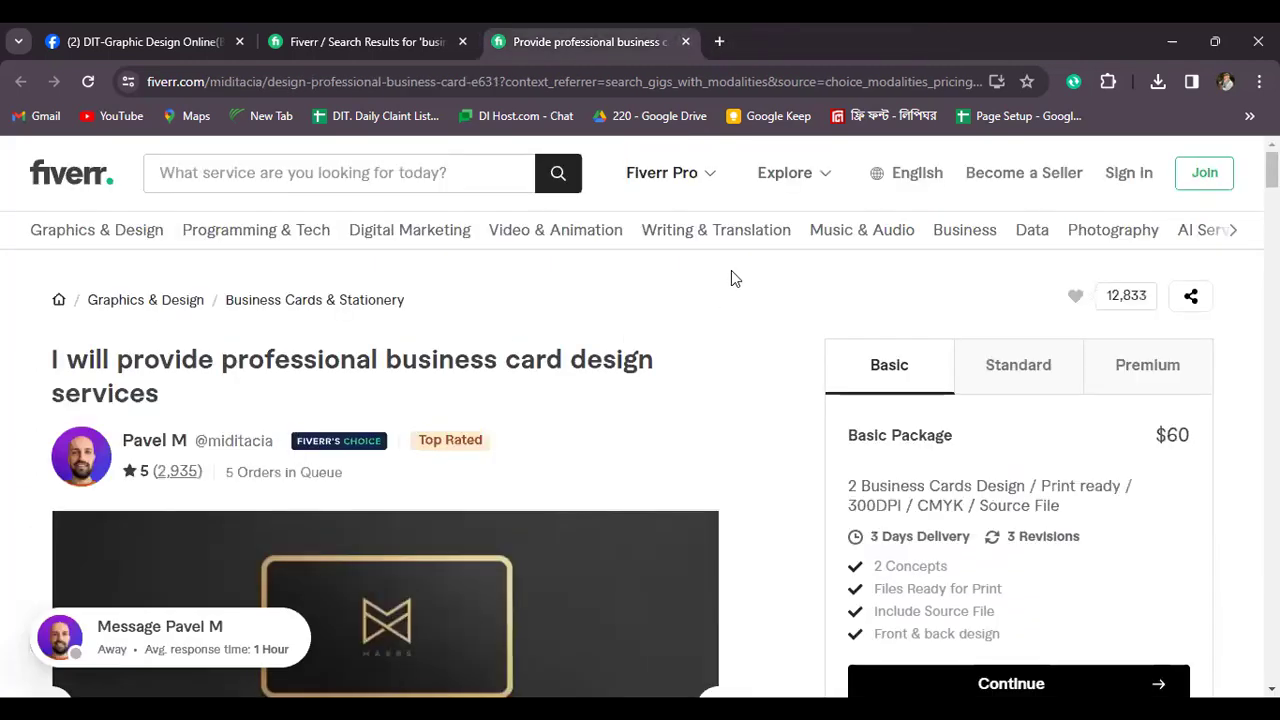
scroll(731, 278, "down", 3)
scroll(731, 277, "up", 3)
scroll(760, 320, "down", 3)
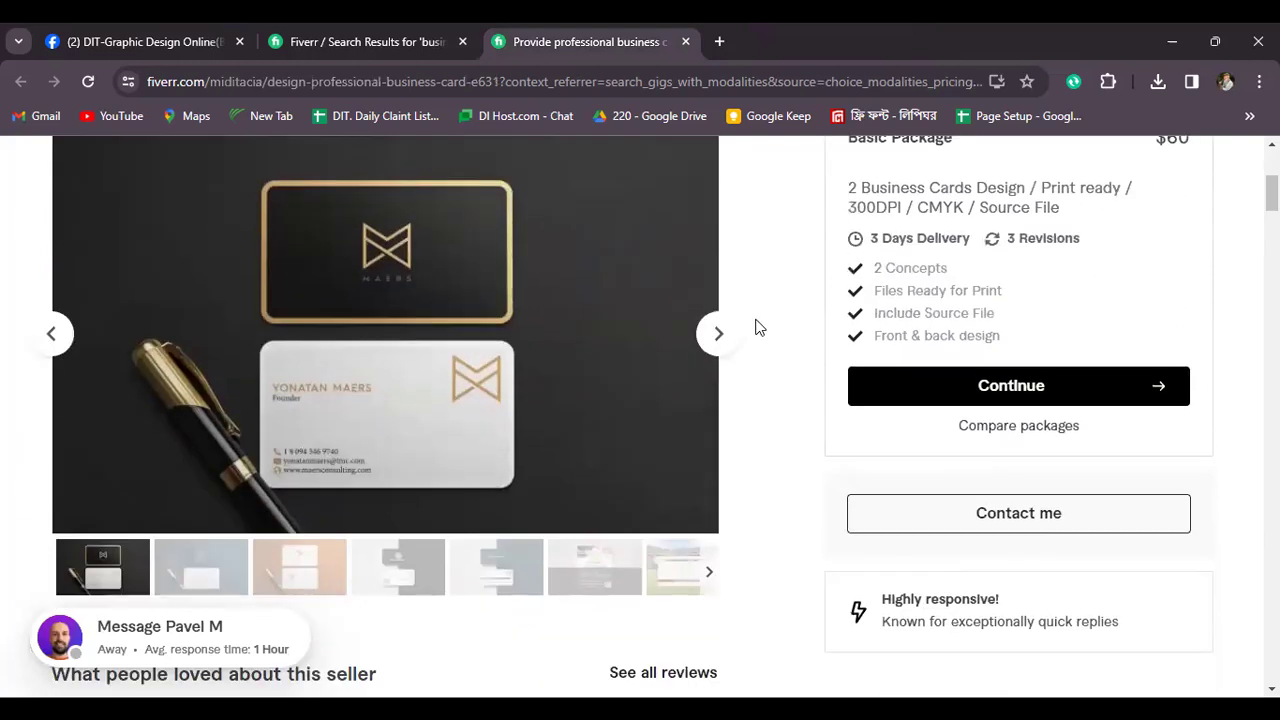
left_click(718, 336)
left_click(718, 336)
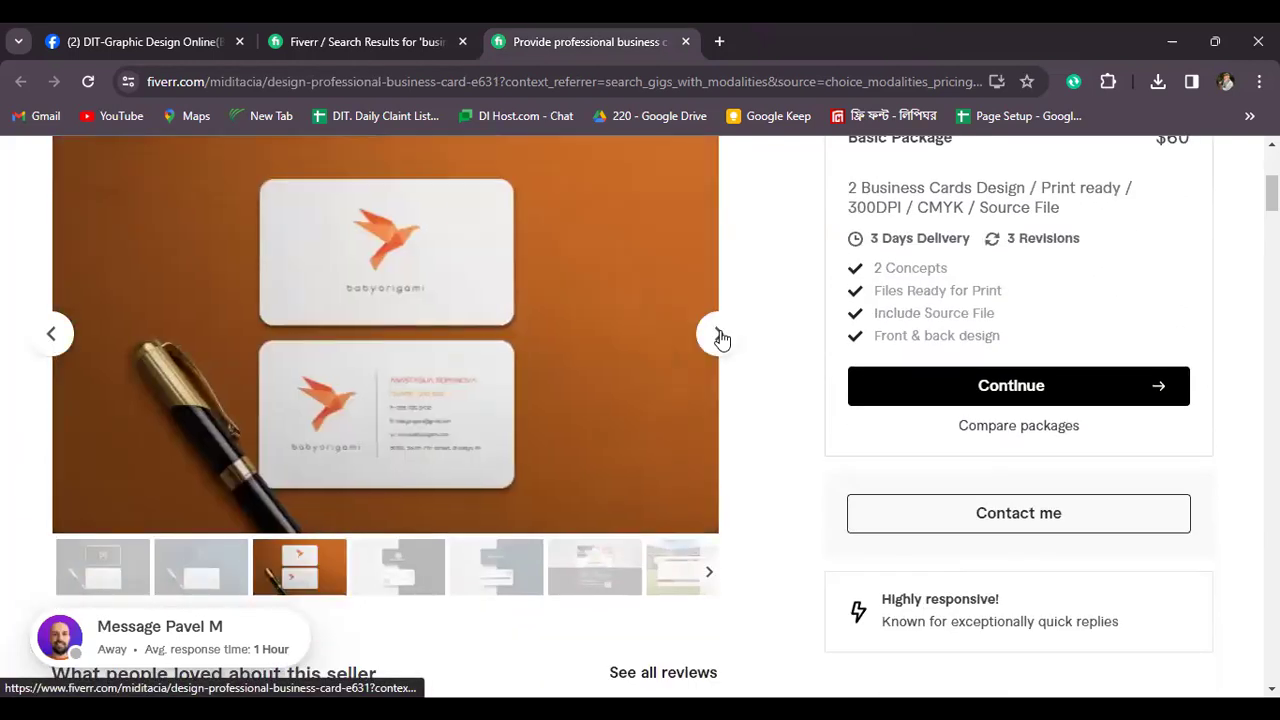
left_click(718, 336)
left_click(718, 336)
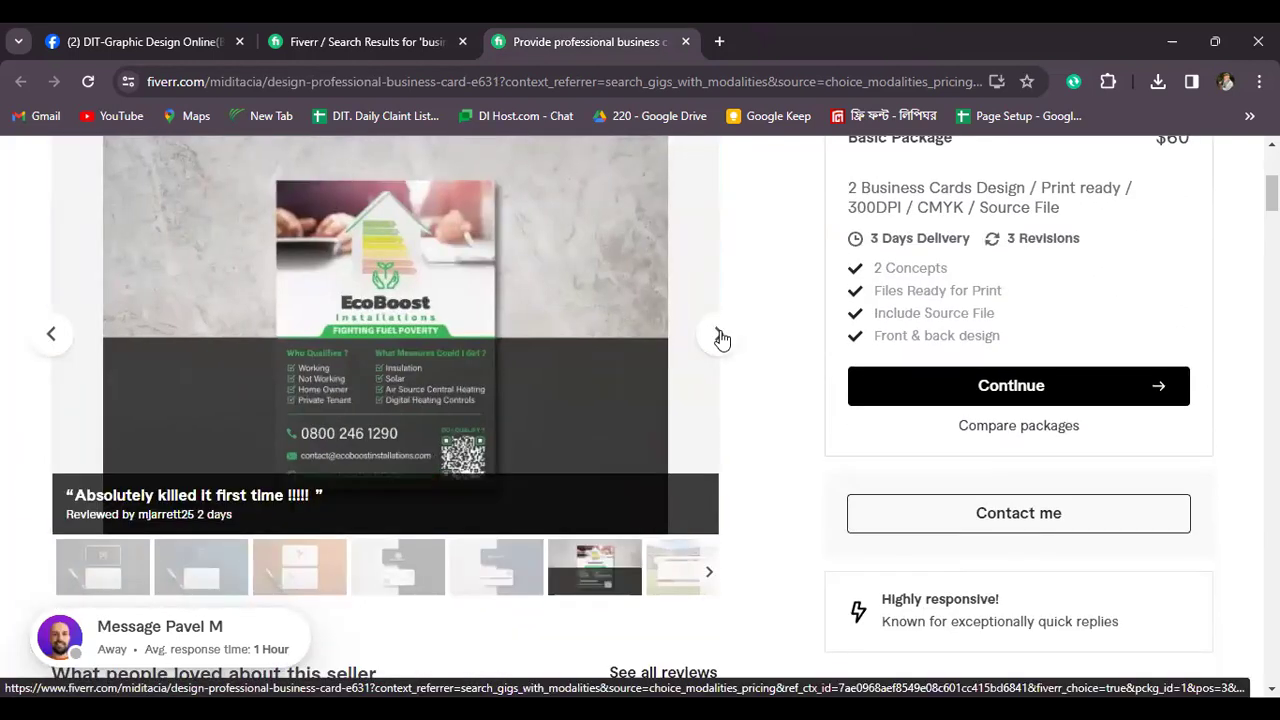
left_click(718, 336)
left_click(720, 338)
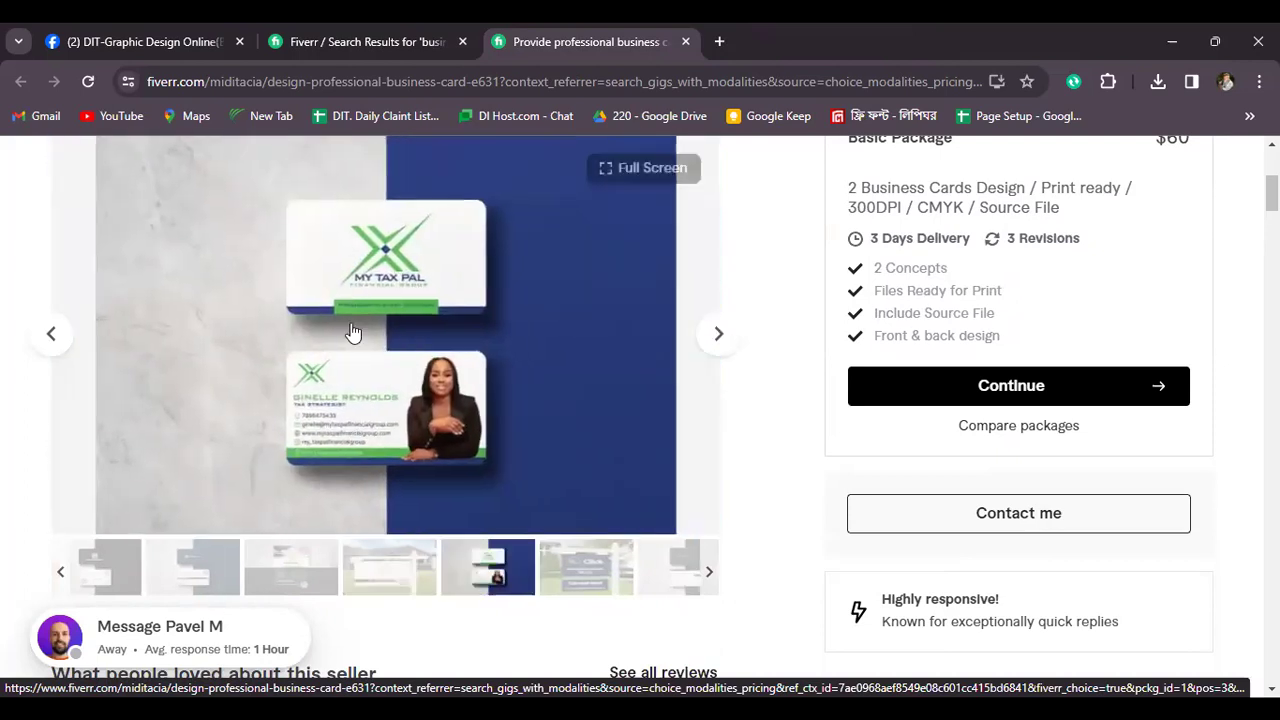
Go back through the gallery past its first sample to the dark blue Click business cards at the end
left_click(51, 336)
left_click(51, 336)
left_click(52, 338)
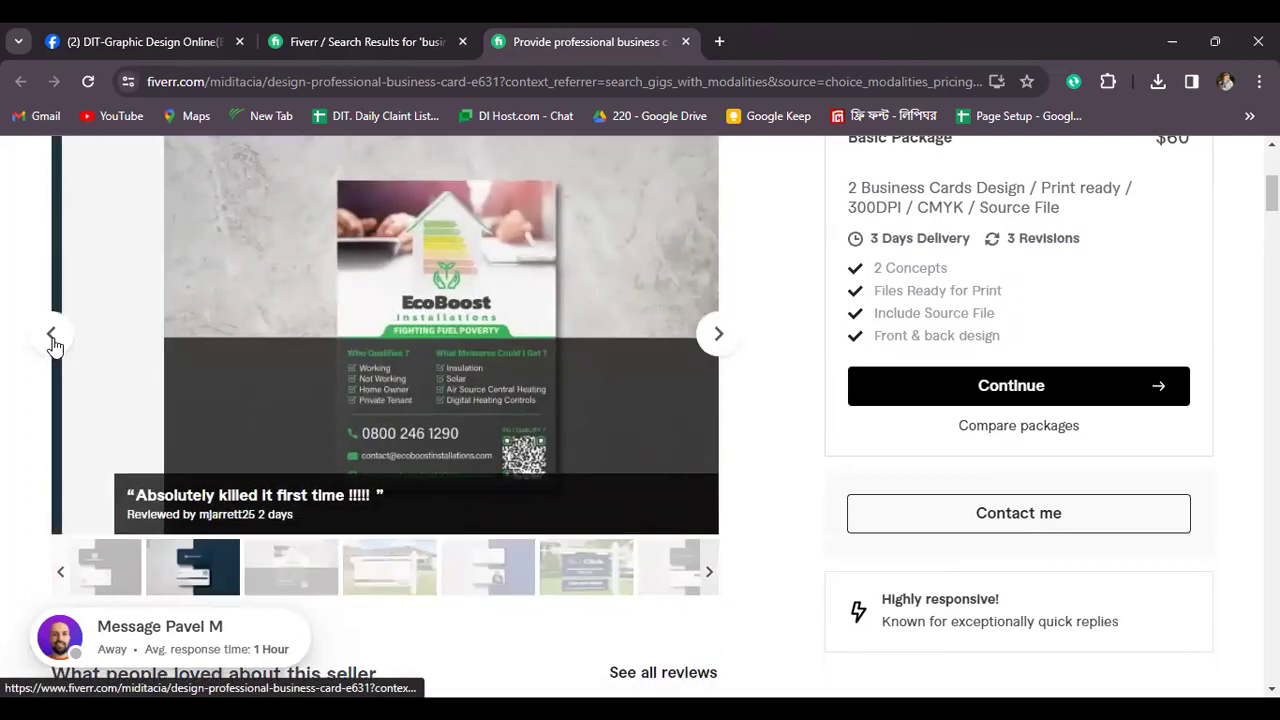
left_click(52, 337)
left_click(52, 337)
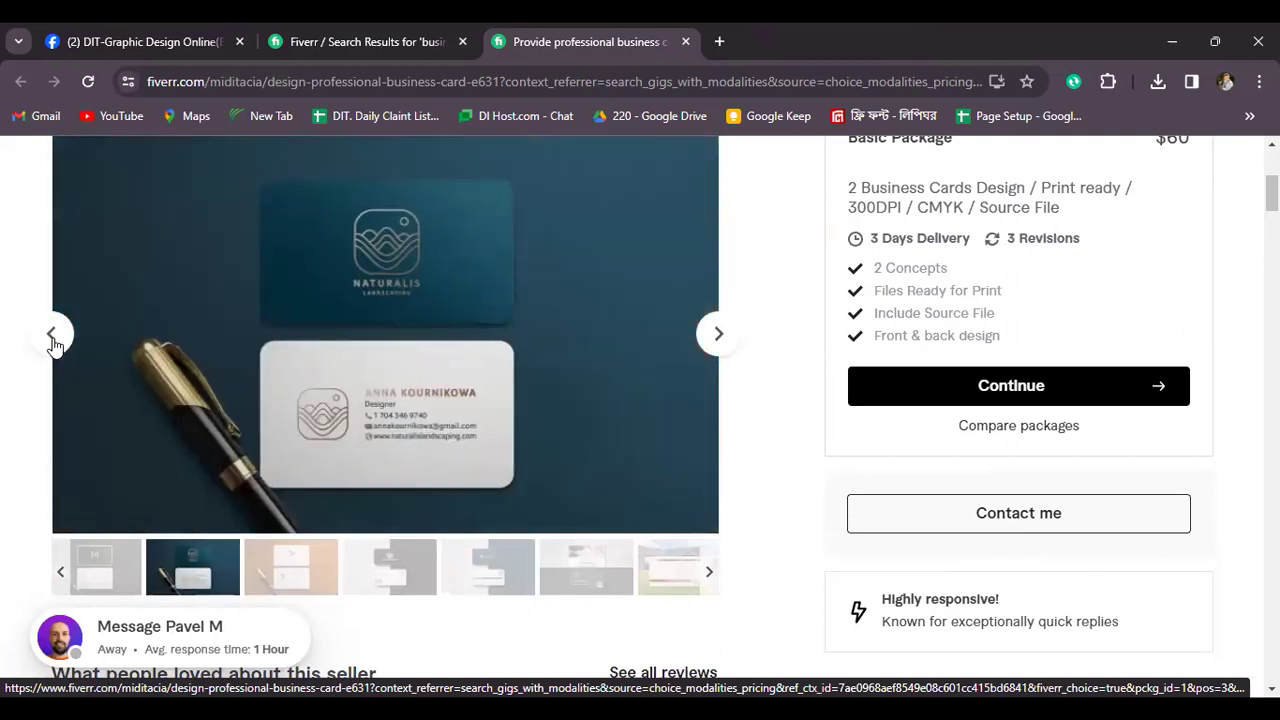
left_click(52, 337)
left_click(52, 337)
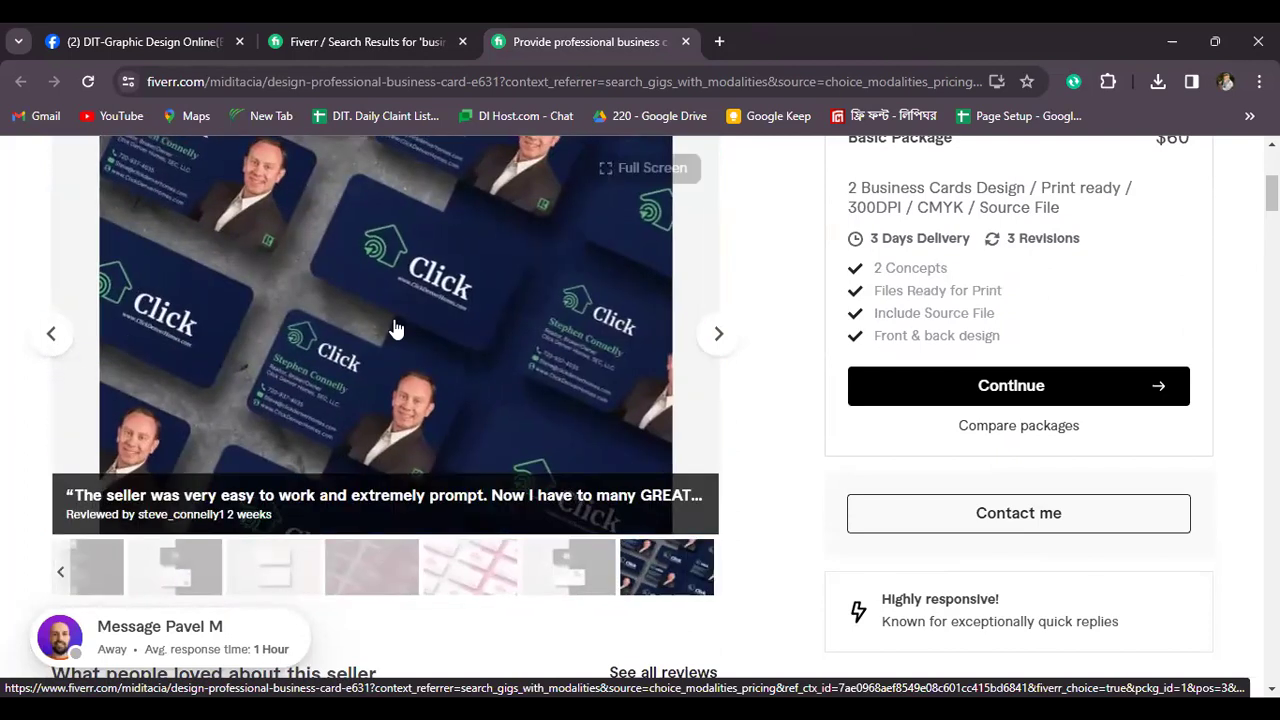
Restart the gallery from the Maers card and examine the samples up to the Reardon Injury Law card
left_click(719, 344)
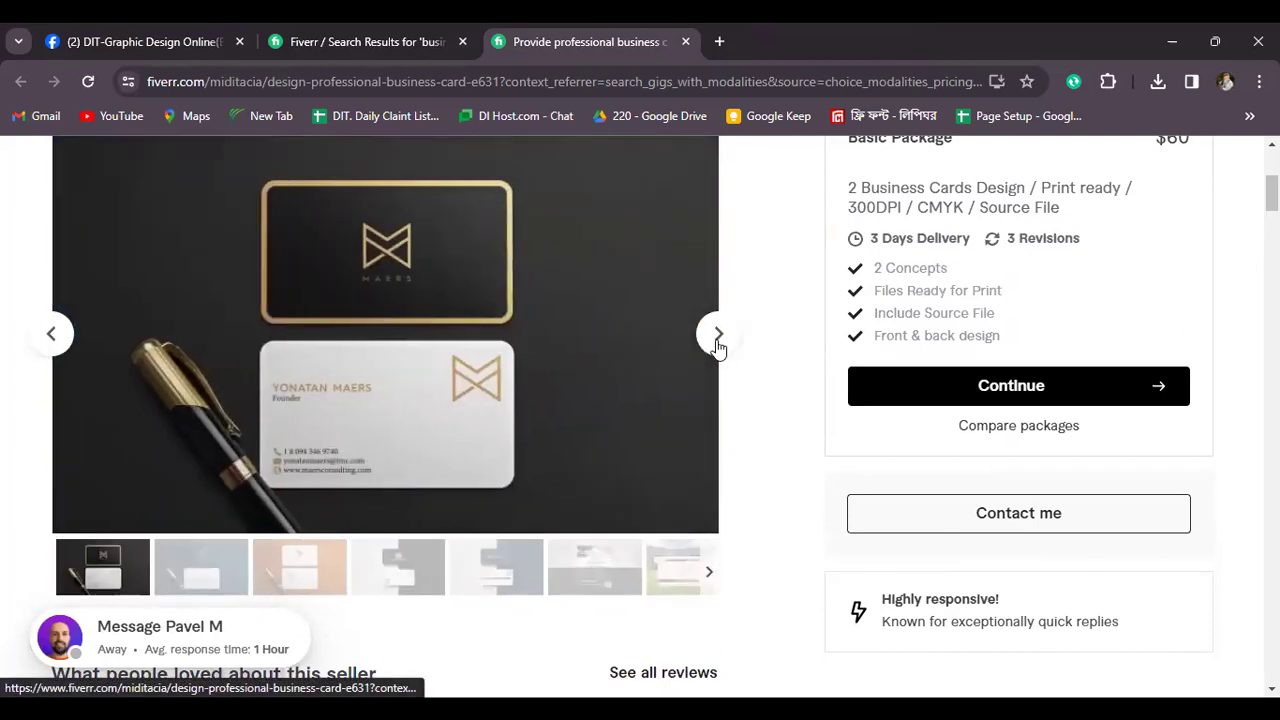
left_click(717, 340)
double_click(717, 336)
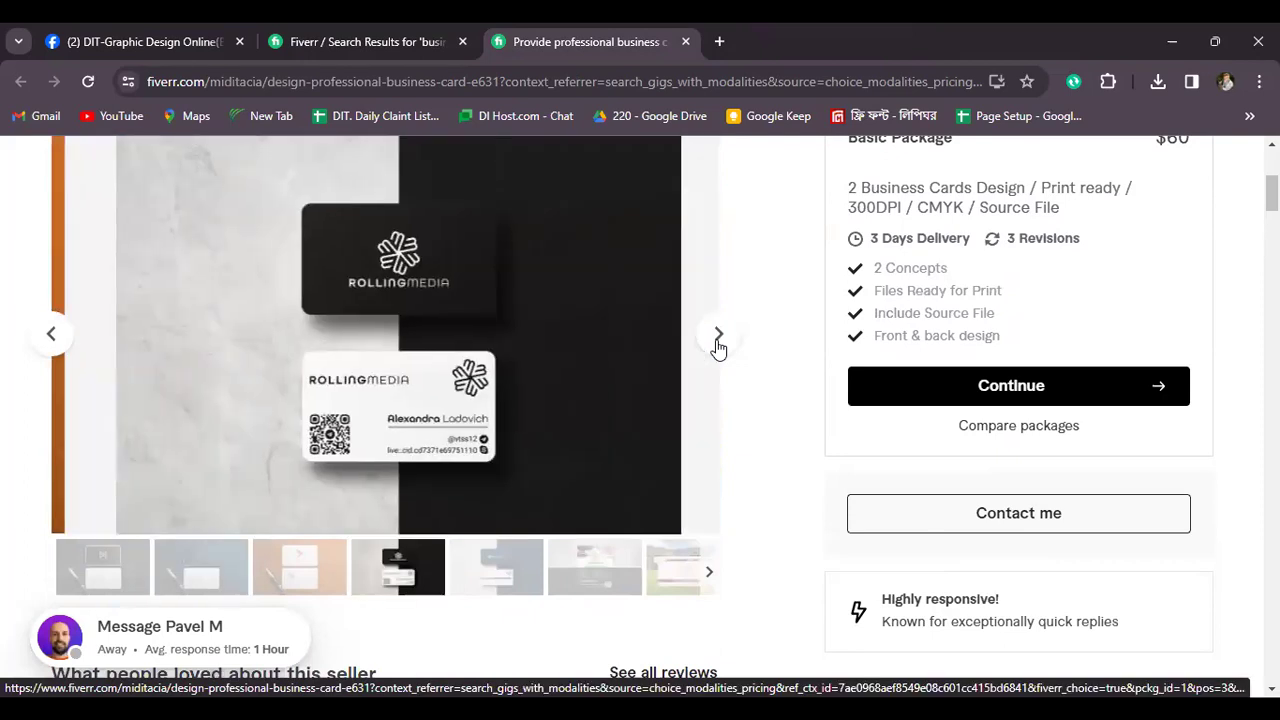
left_click(717, 336)
left_click(717, 336)
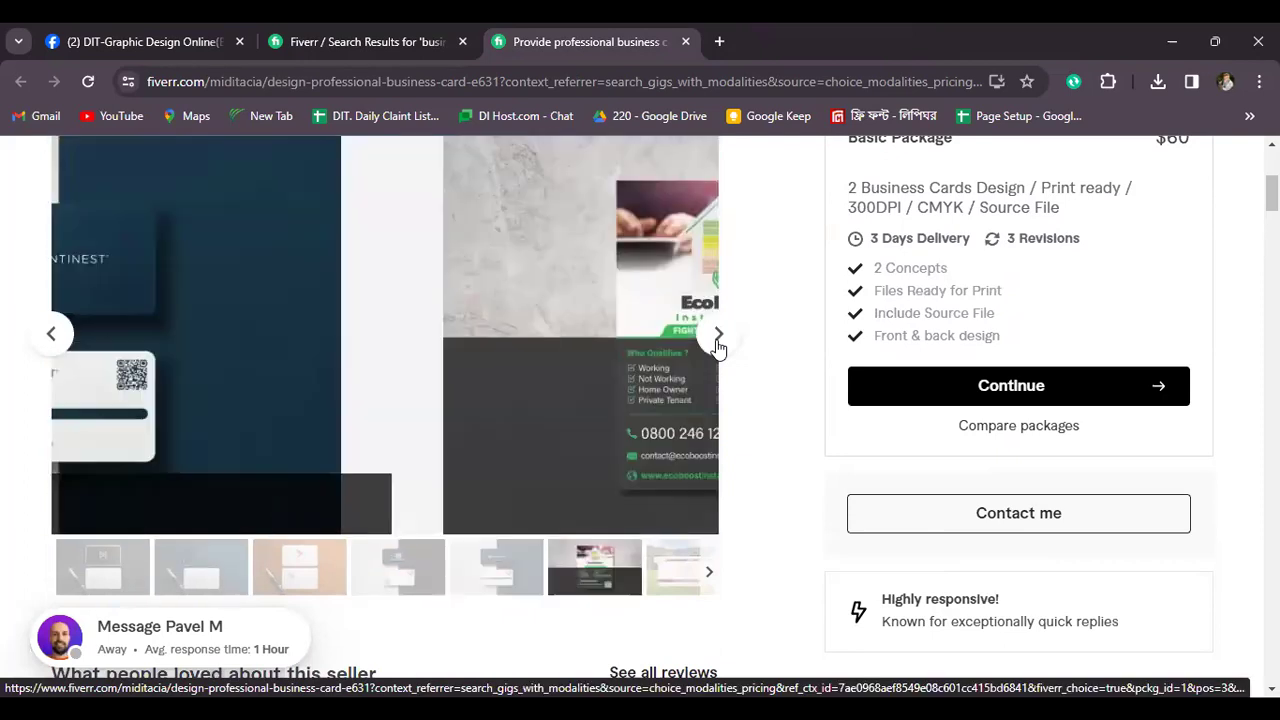
left_click(717, 336)
left_click(717, 336)
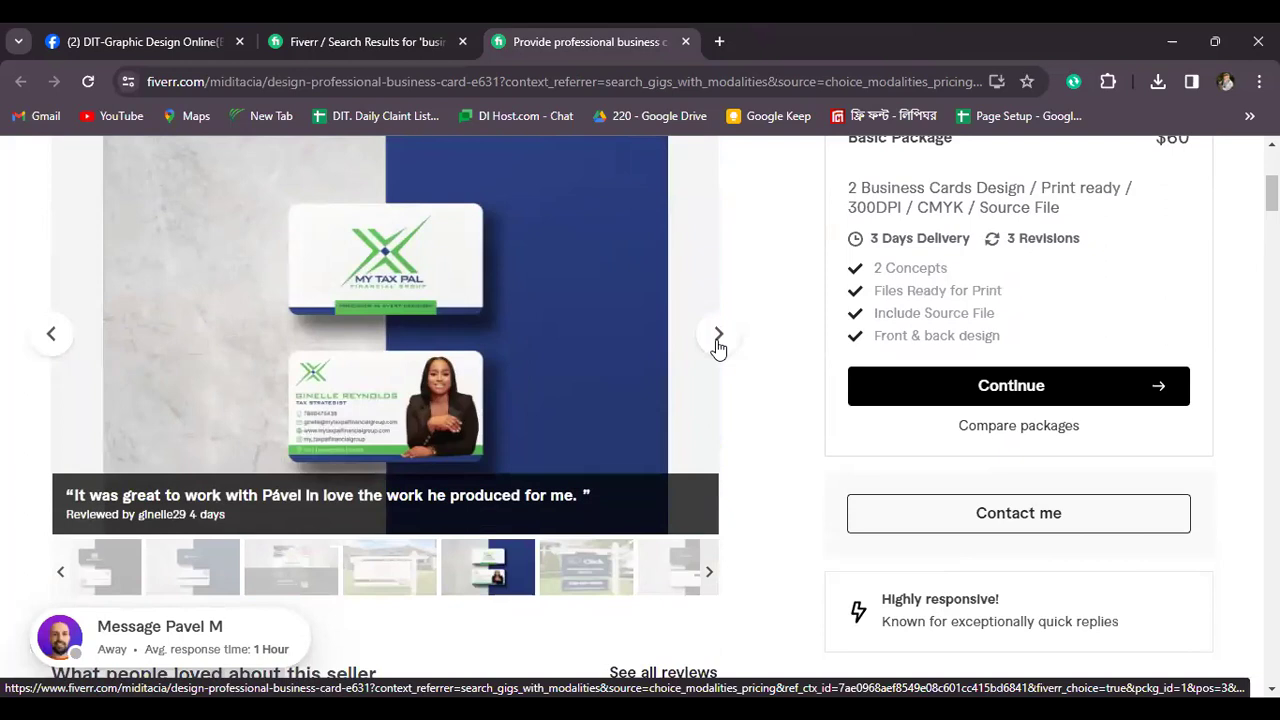
left_click(717, 336)
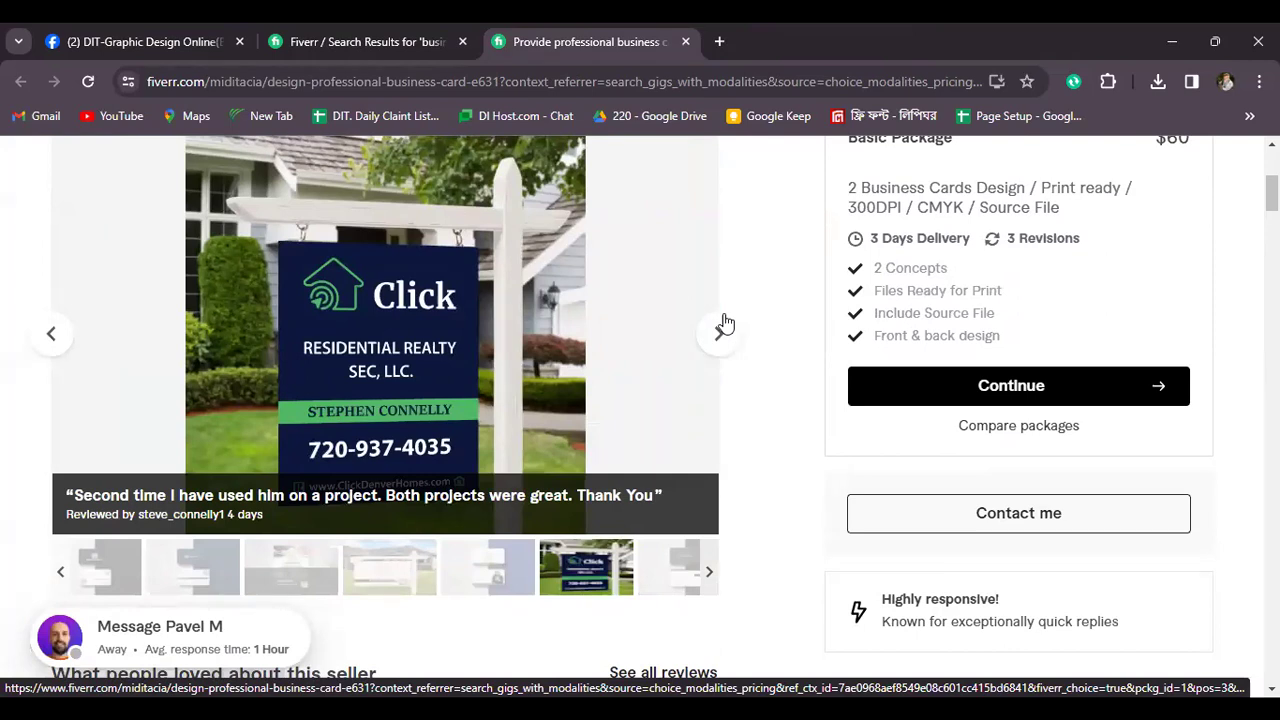
left_click(723, 331)
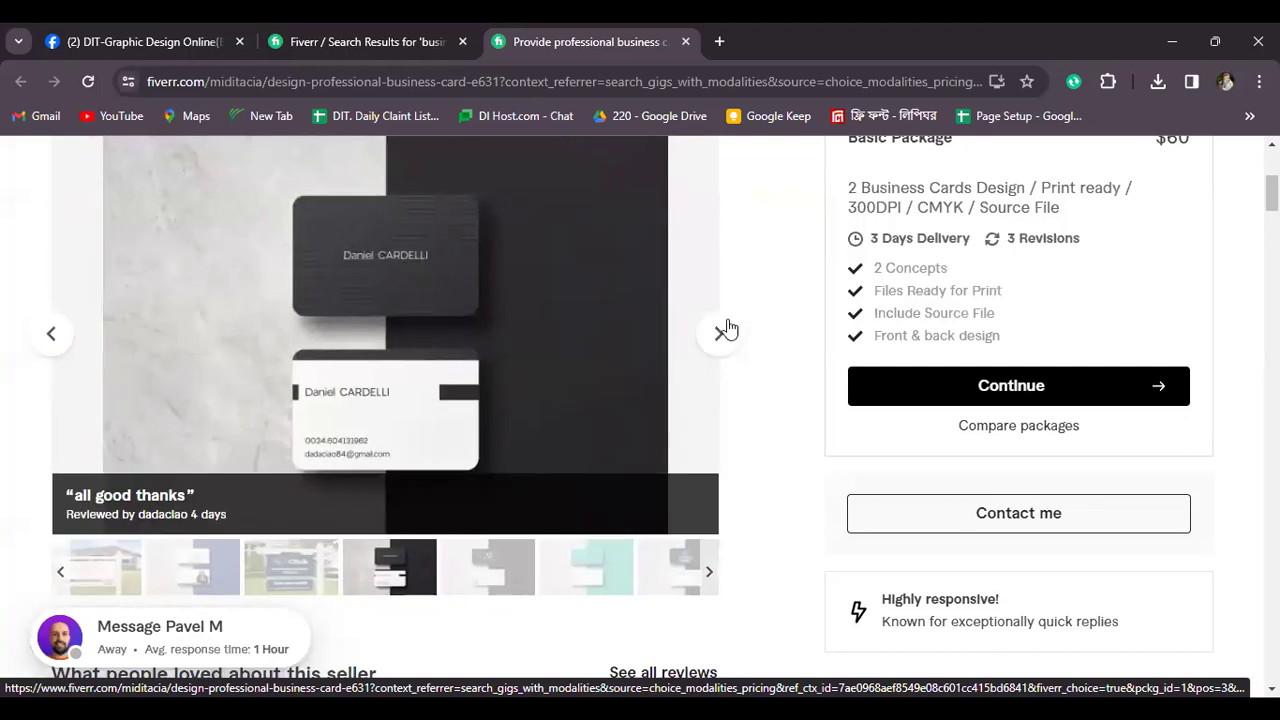
left_click(722, 331)
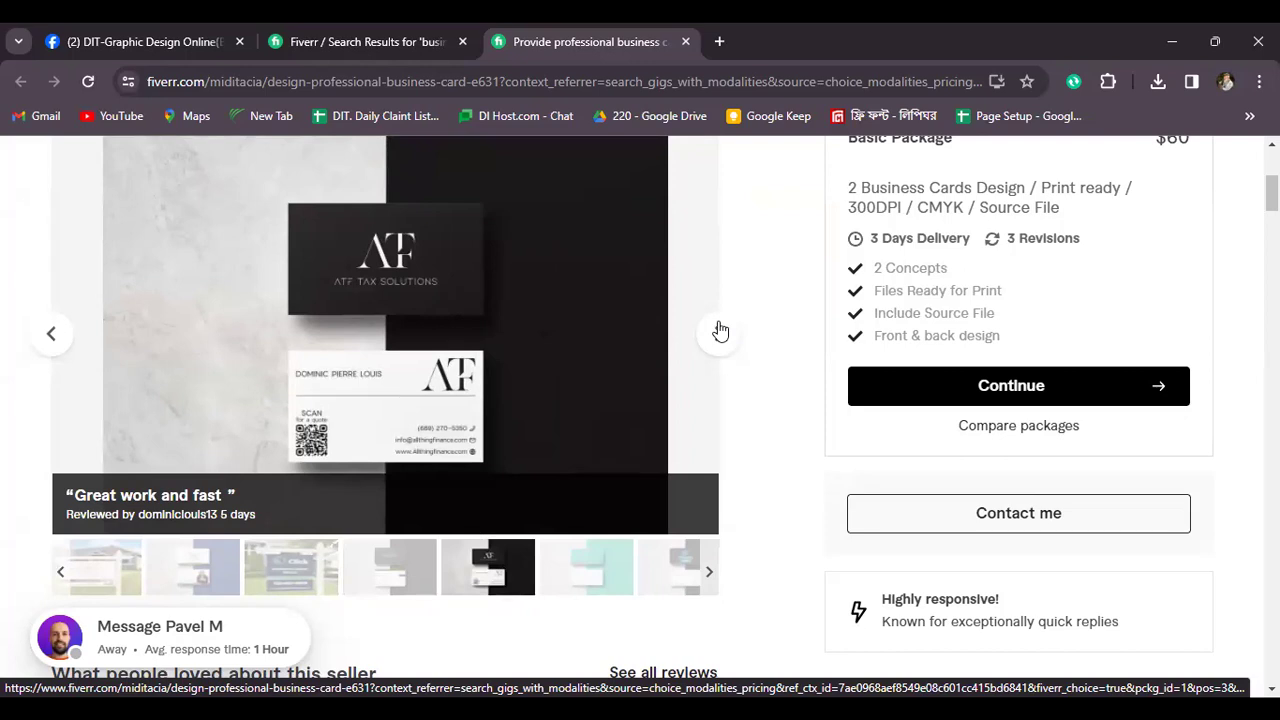
left_click(720, 331)
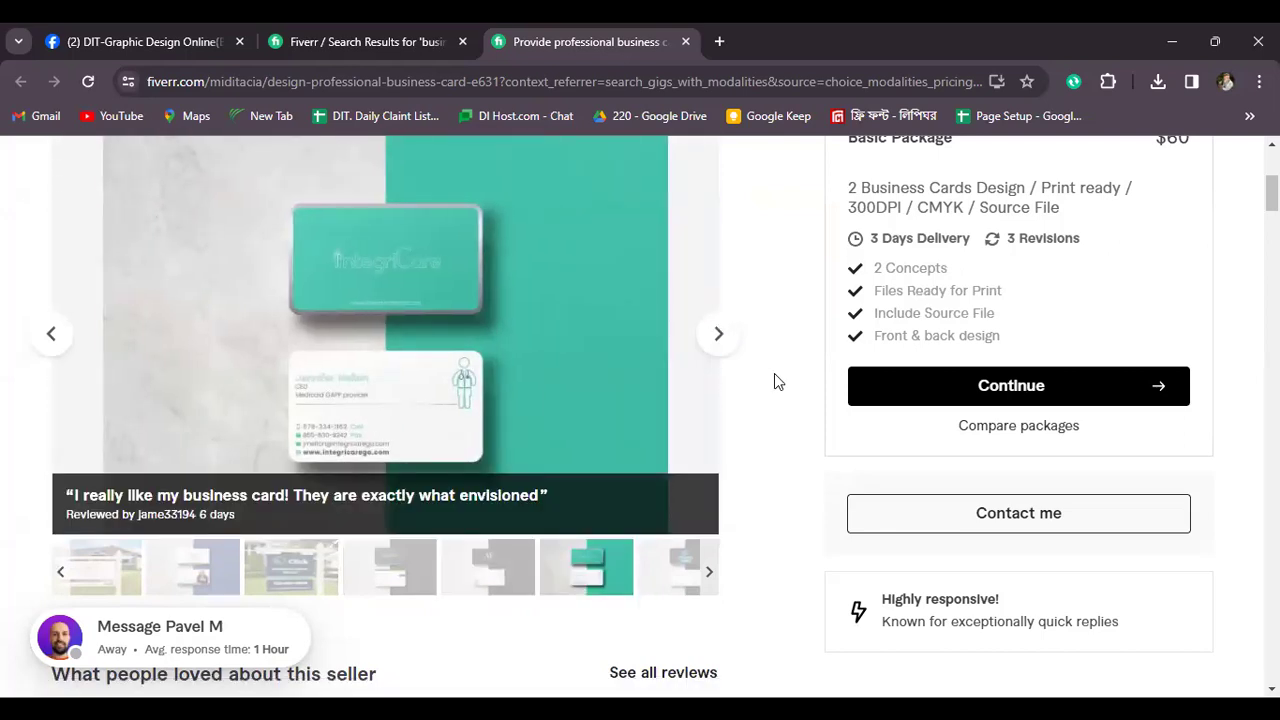
left_click(718, 334)
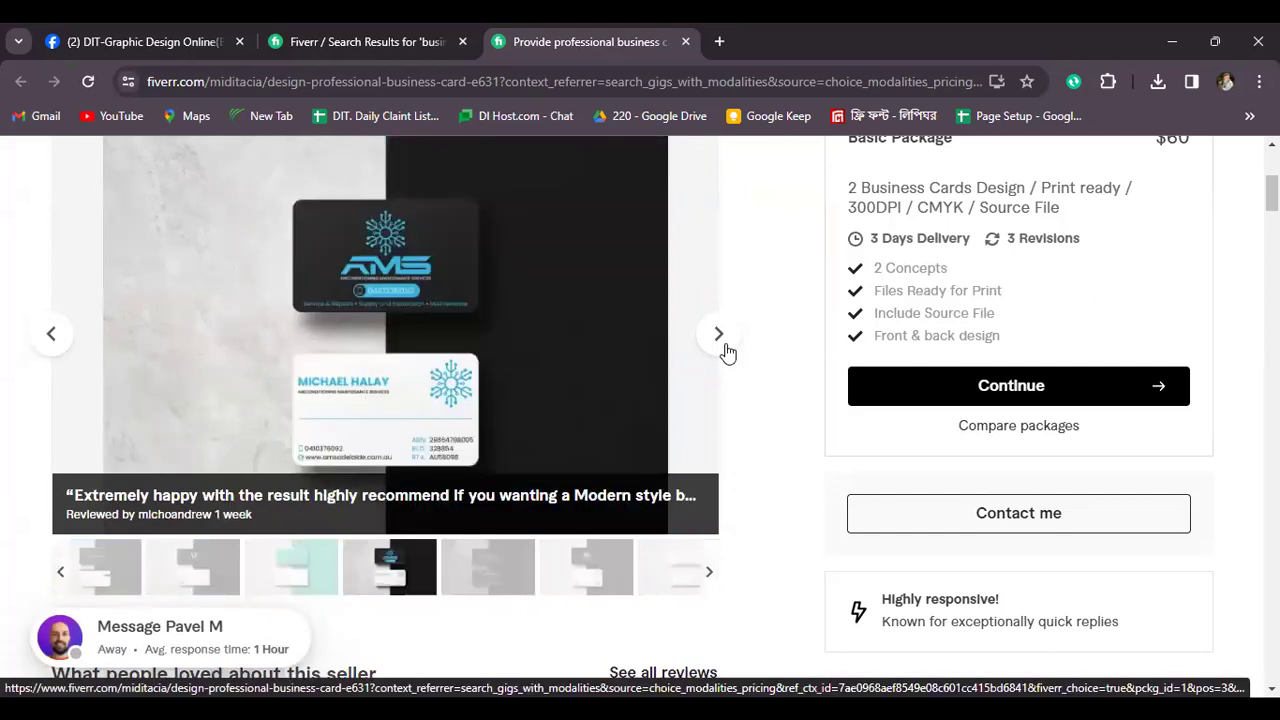
left_click(718, 334)
Check the Basic package price and the orders in queue of the professional business card design services gig
scroll(740, 352, "up", 2)
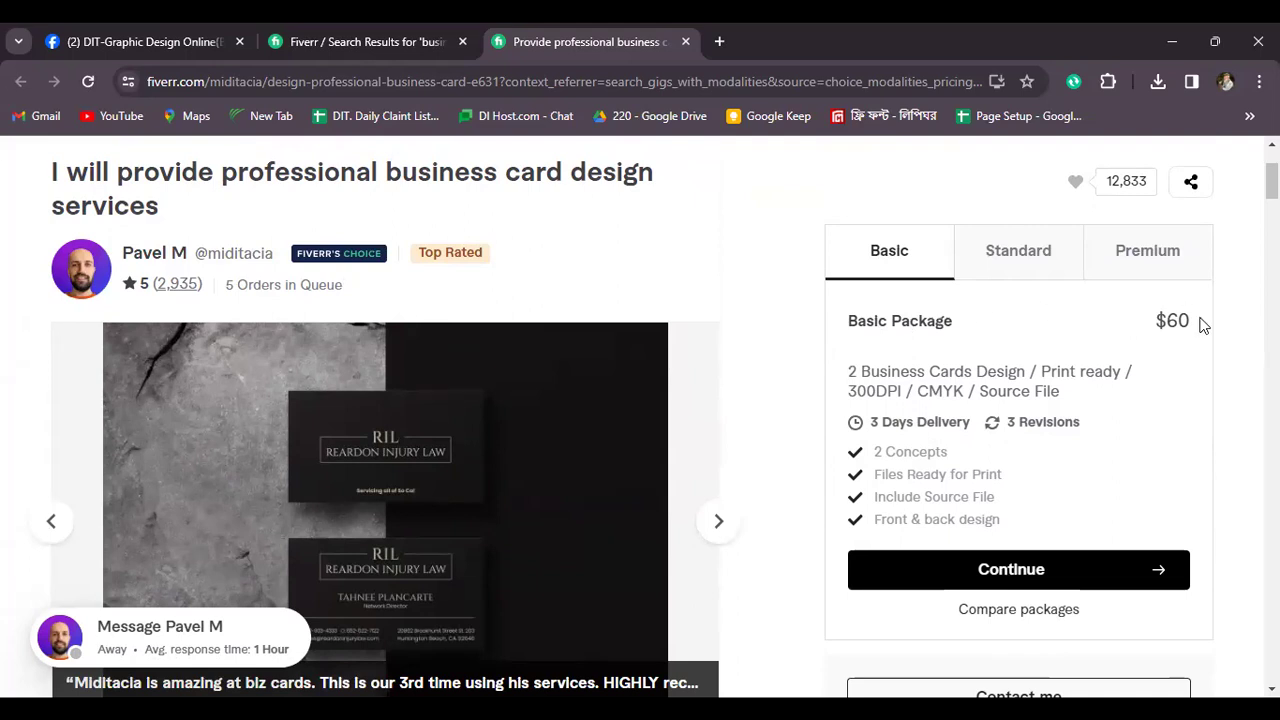
left_click_drag(1192, 320, 1072, 320)
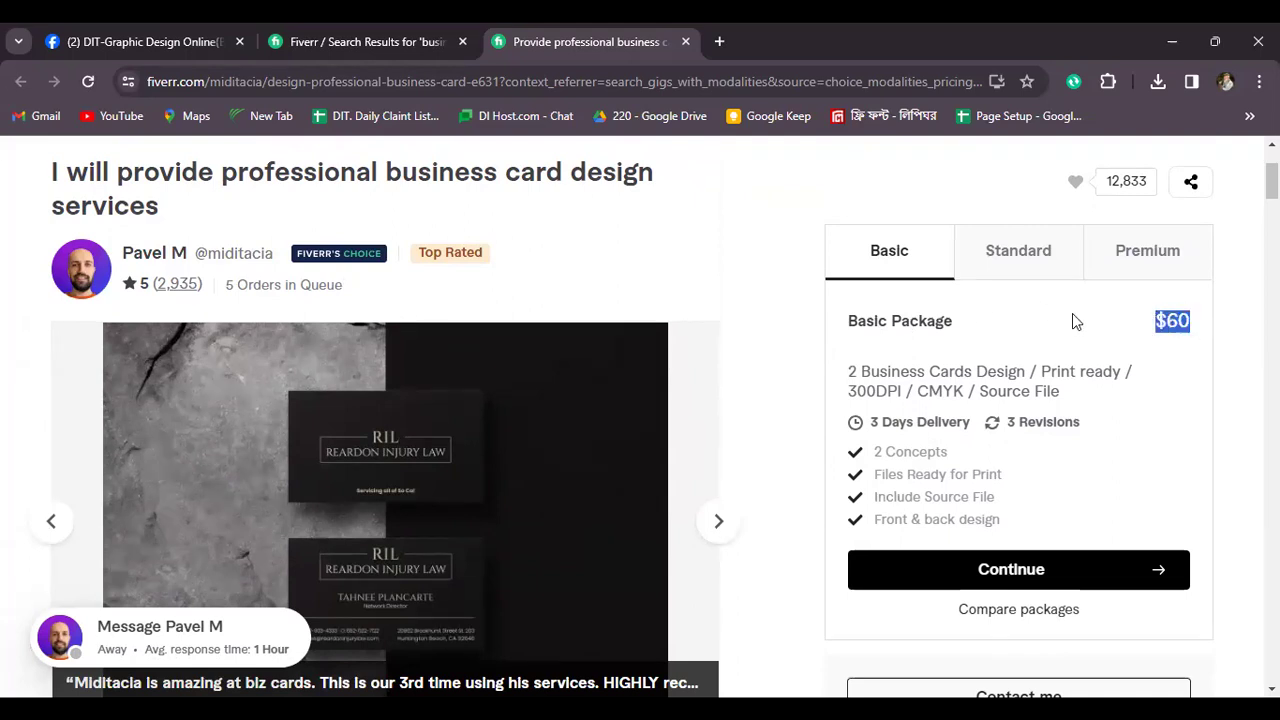
left_click(1072, 313)
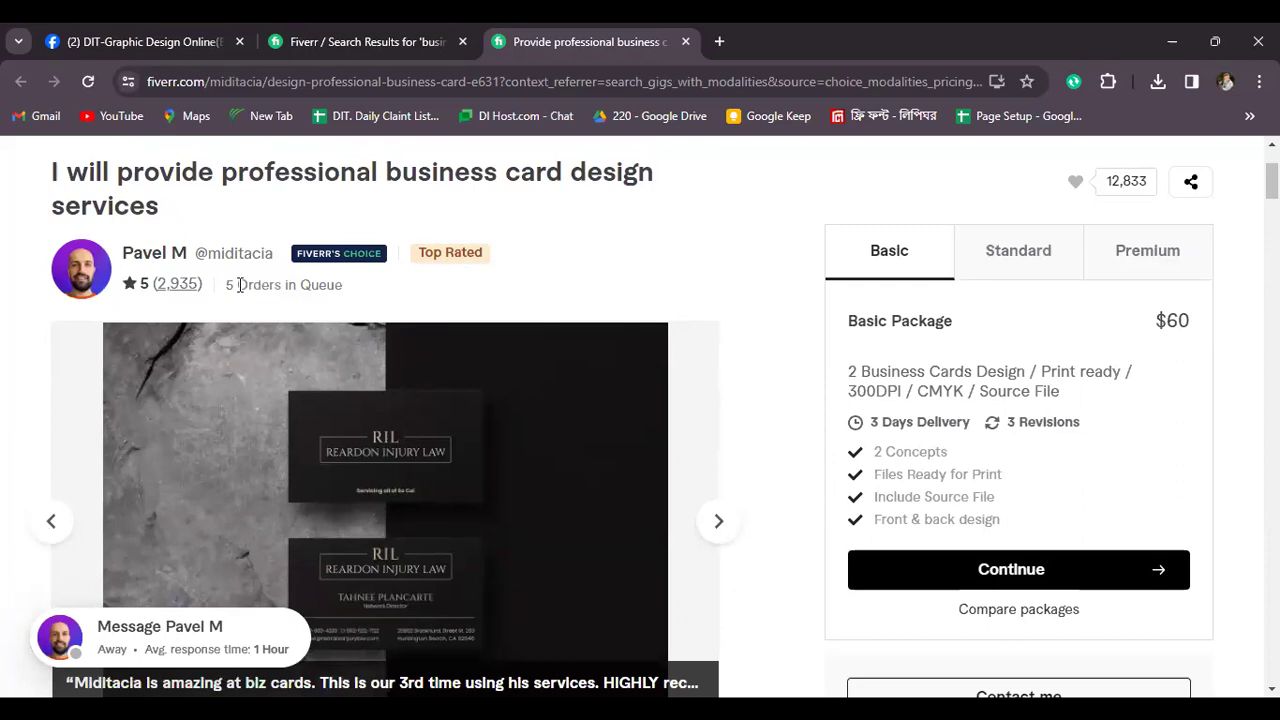
left_click_drag(225, 285, 268, 286)
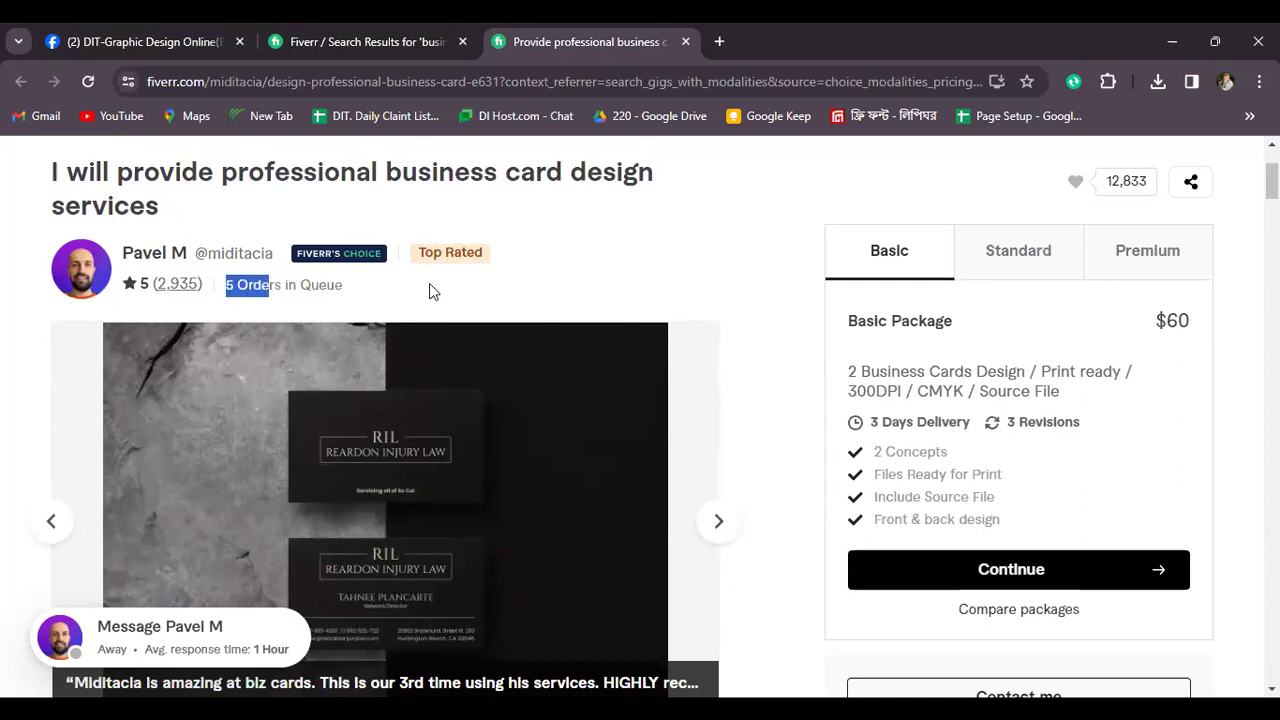
left_click(229, 282)
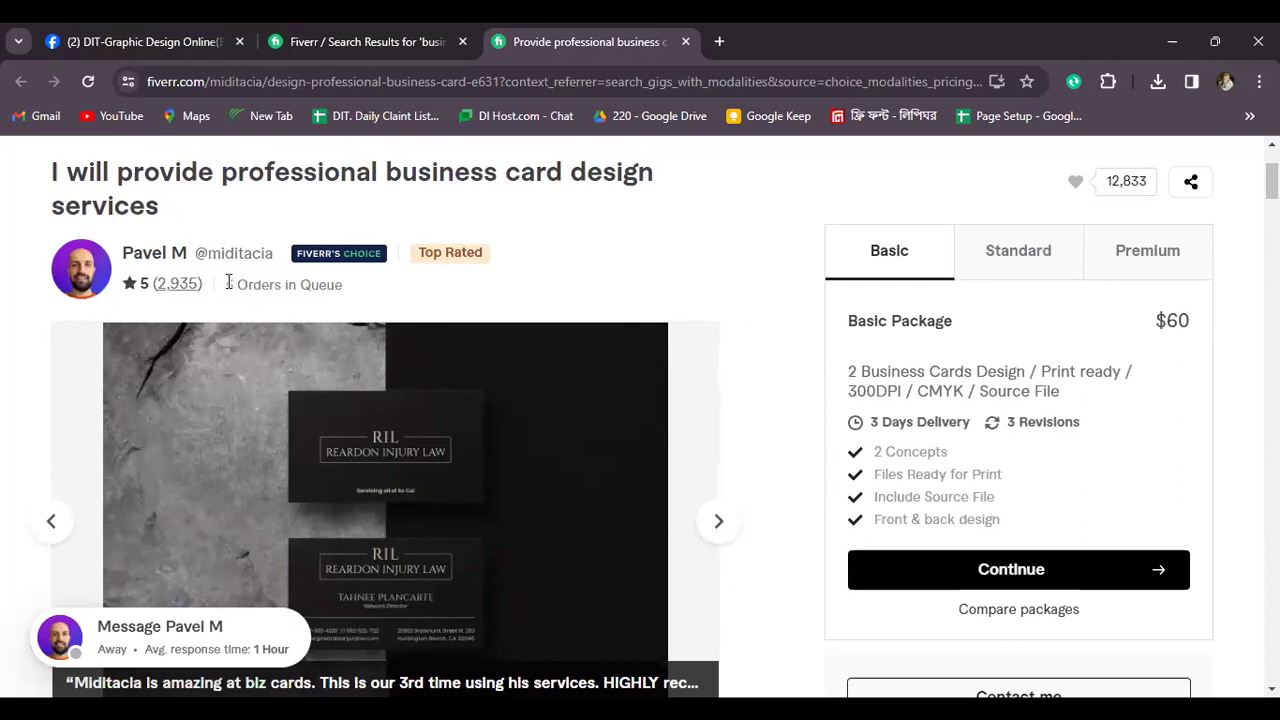
left_click_drag(229, 282, 448, 293)
left_click(448, 293)
Continue through the gallery from the Reardon Injury Law card to the Mo's Seafood business card sample
scroll(448, 293, "down", 2)
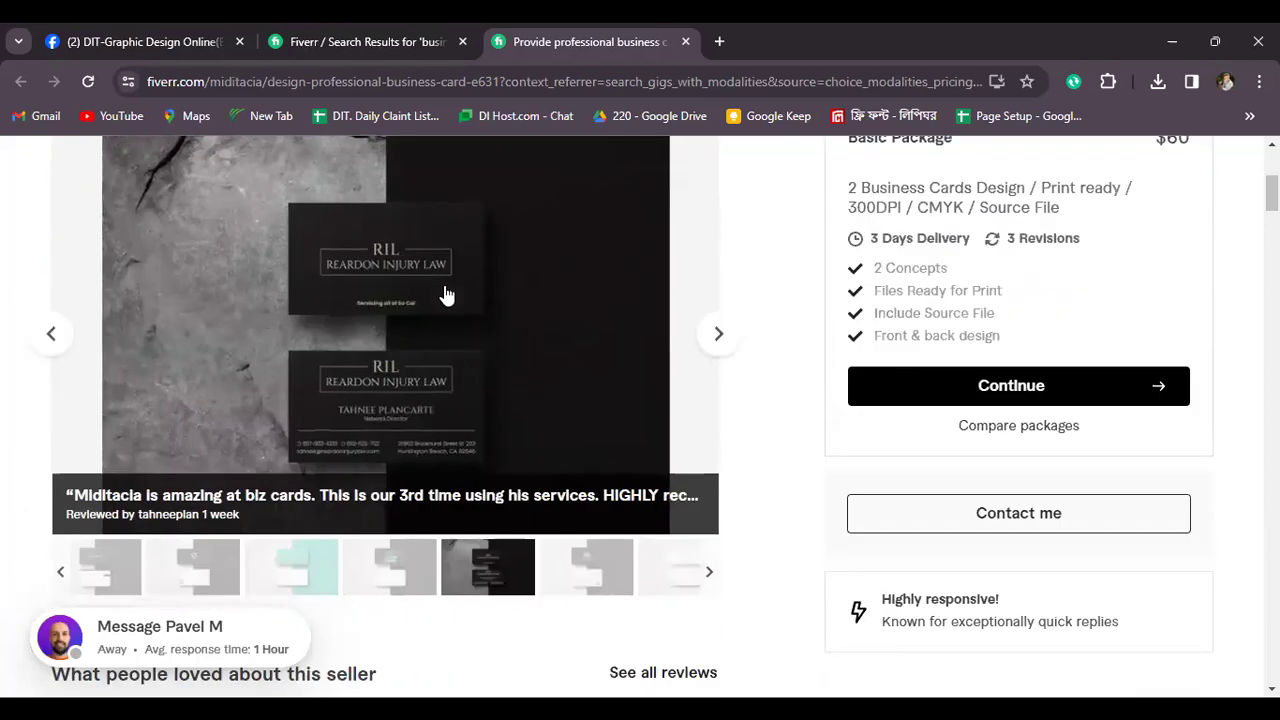
left_click(718, 335)
scroll(885, 358, "up", 2)
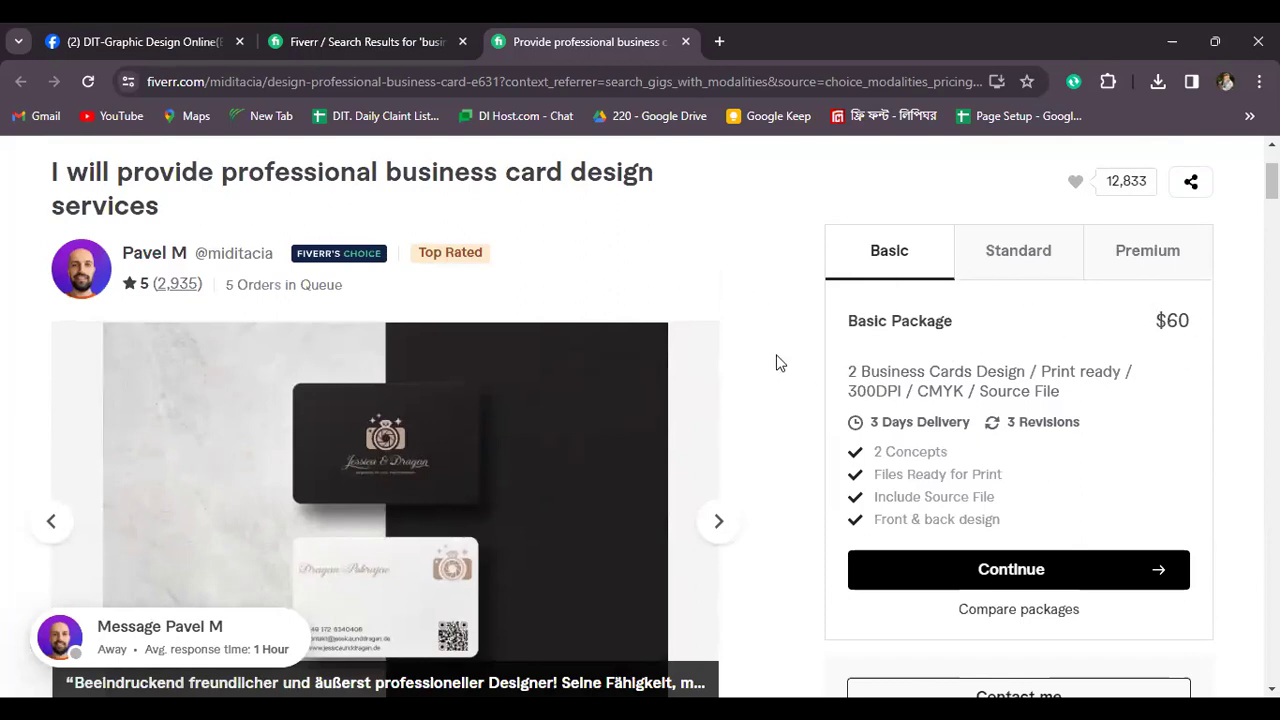
scroll(776, 363, "down", 2)
left_click(707, 334)
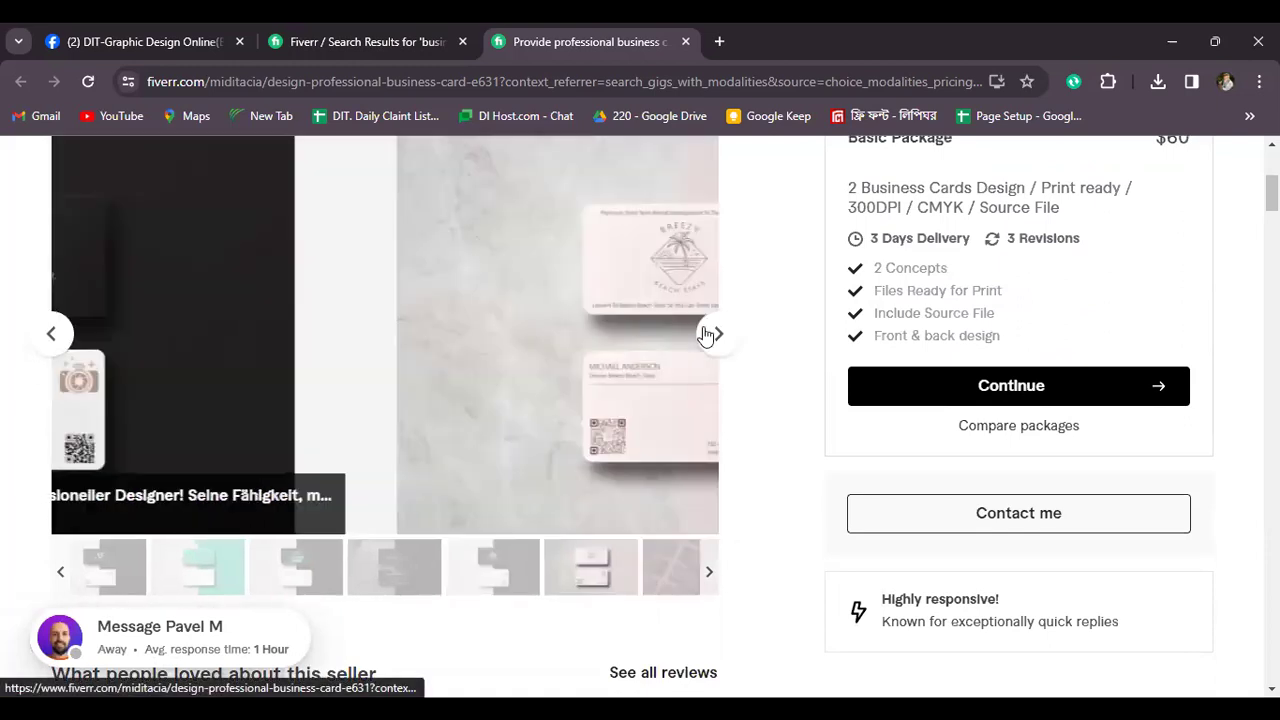
left_click(707, 334)
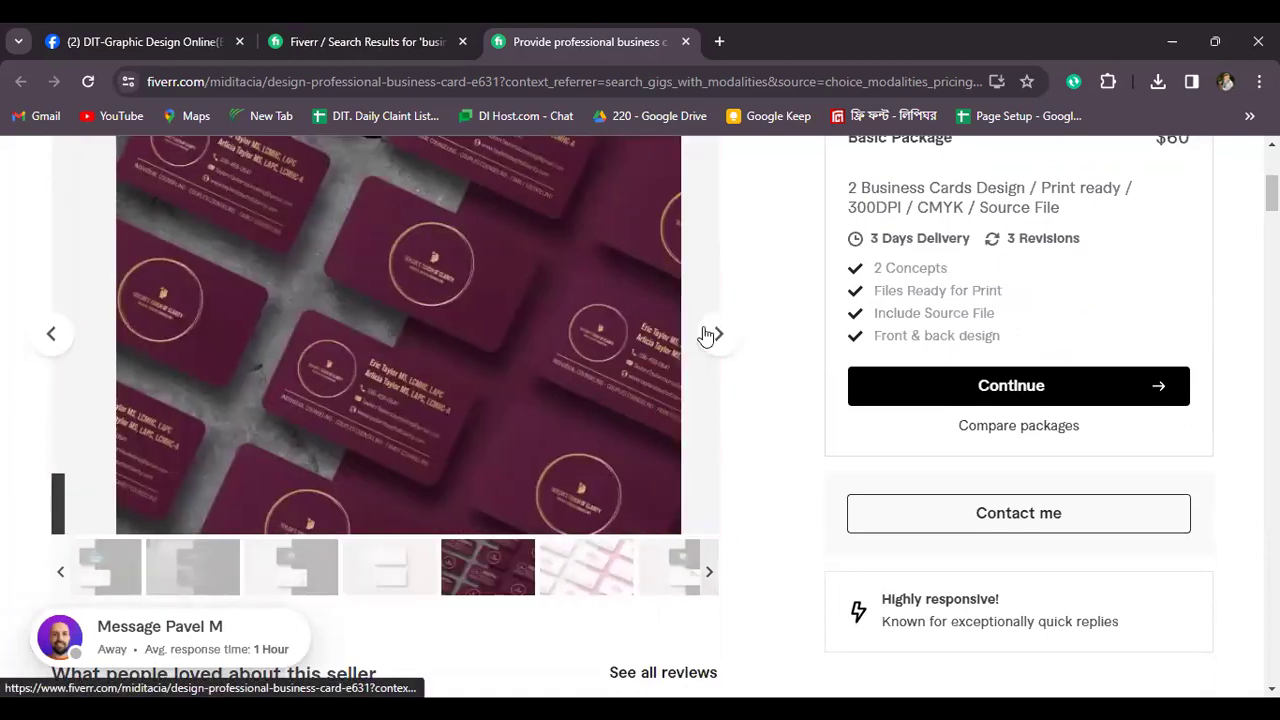
left_click(707, 334)
left_click(707, 334)
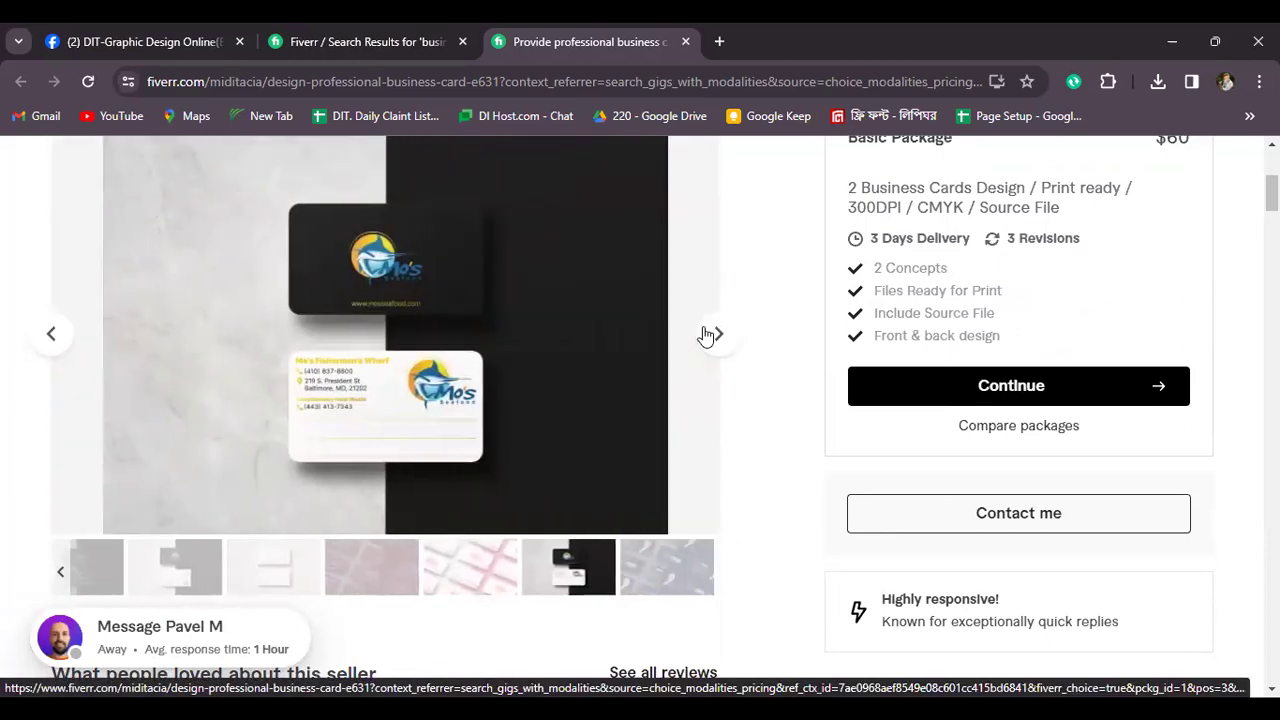
Continue the gallery past the Mo's Seafood card, look at the Naturalis sample, and go back to the Maers card
left_click(707, 334)
left_click(707, 334)
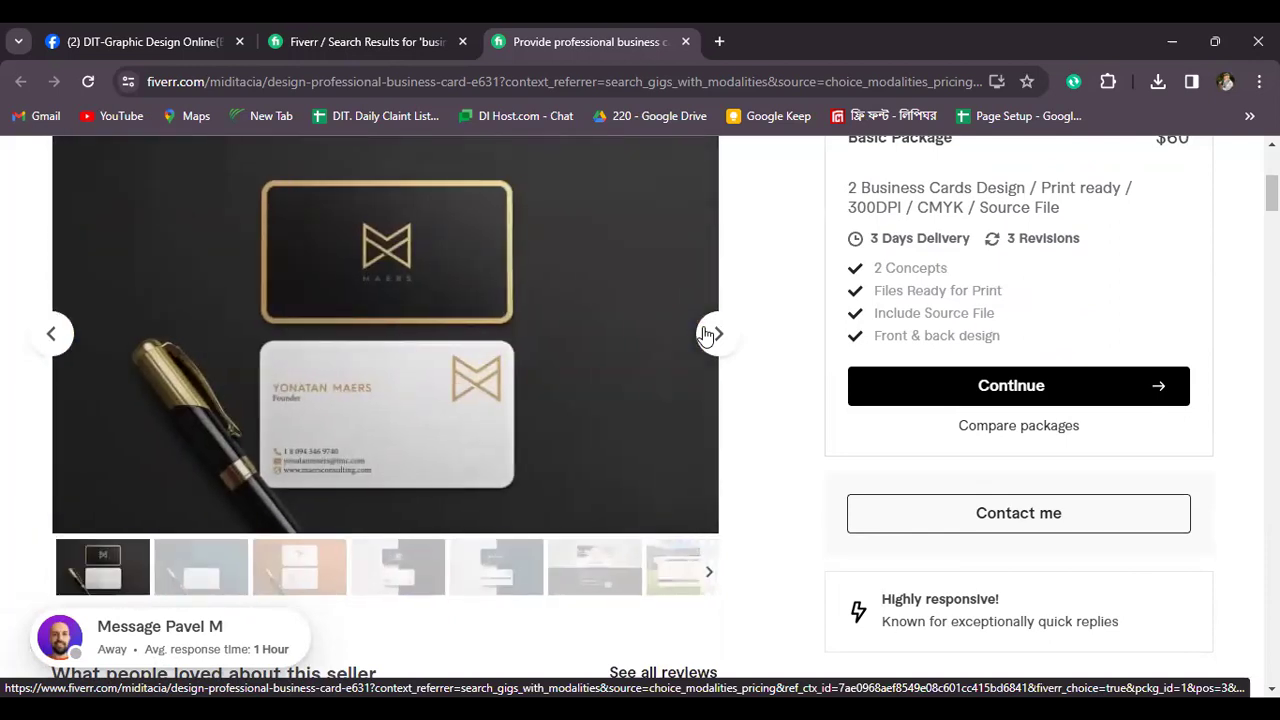
left_click(707, 334)
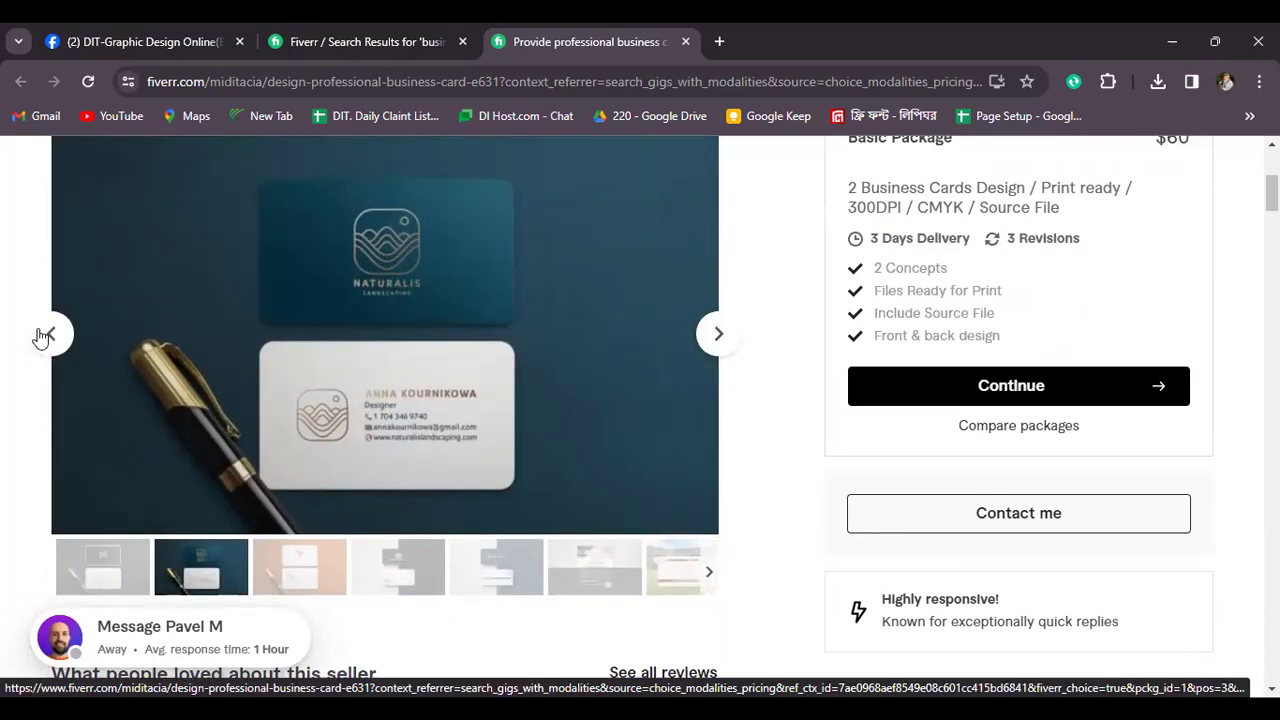
left_click(40, 337)
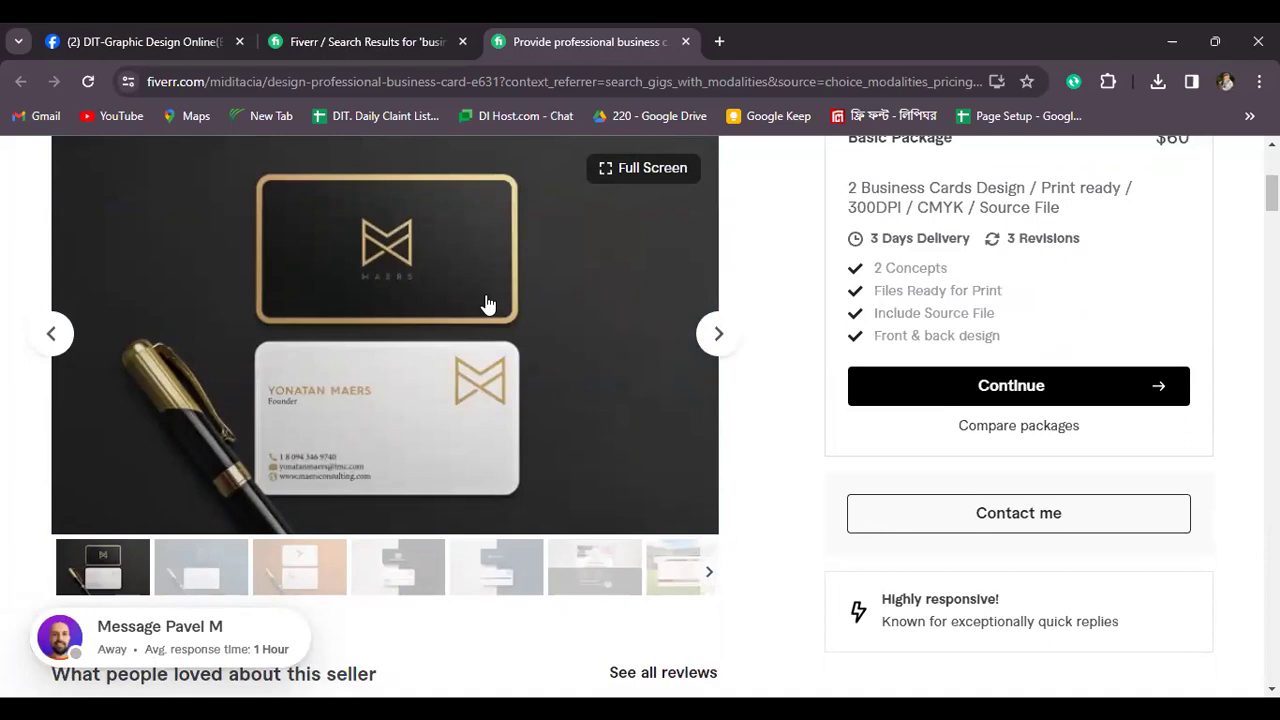
Review the gig's title, seller badges, rating, and Basic package details alongside the Maers sample
scroll(487, 303, "up", 2)
scroll(487, 303, "down", 2)
scroll(489, 303, "up", 2)
scroll(489, 303, "down", 2)
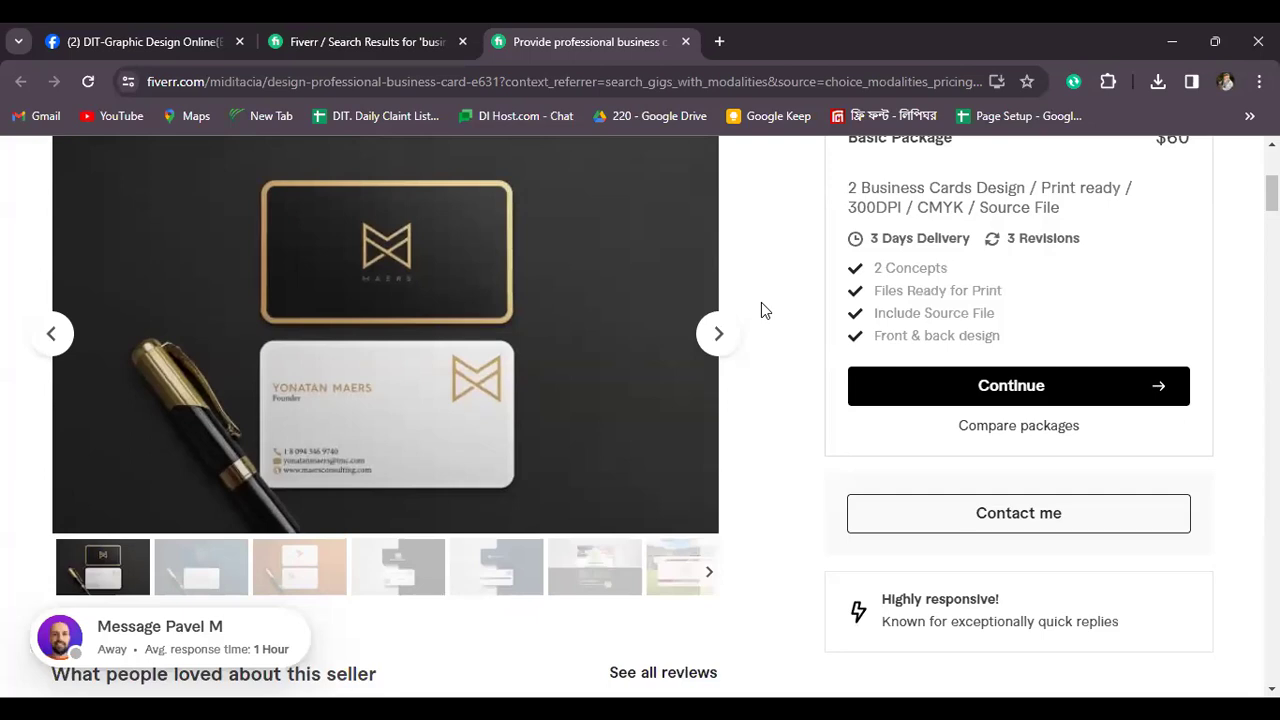
scroll(761, 310, "up", 2)
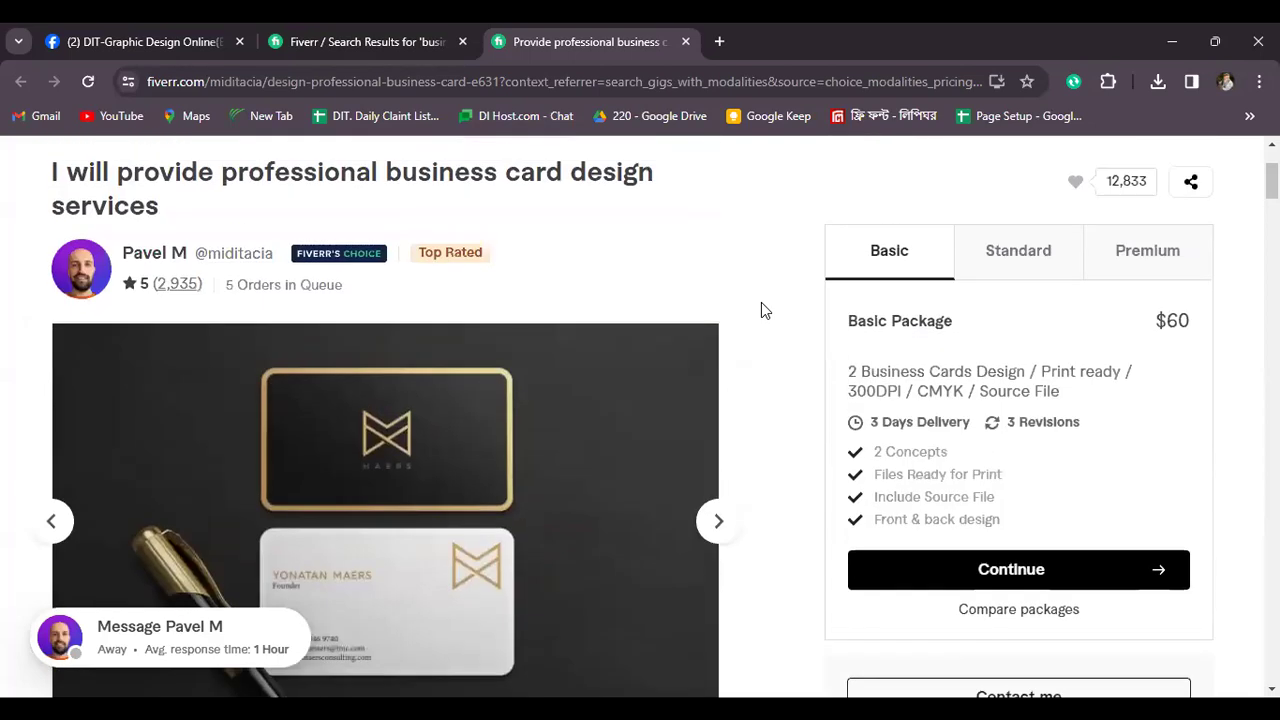
scroll(761, 310, "down", 2)
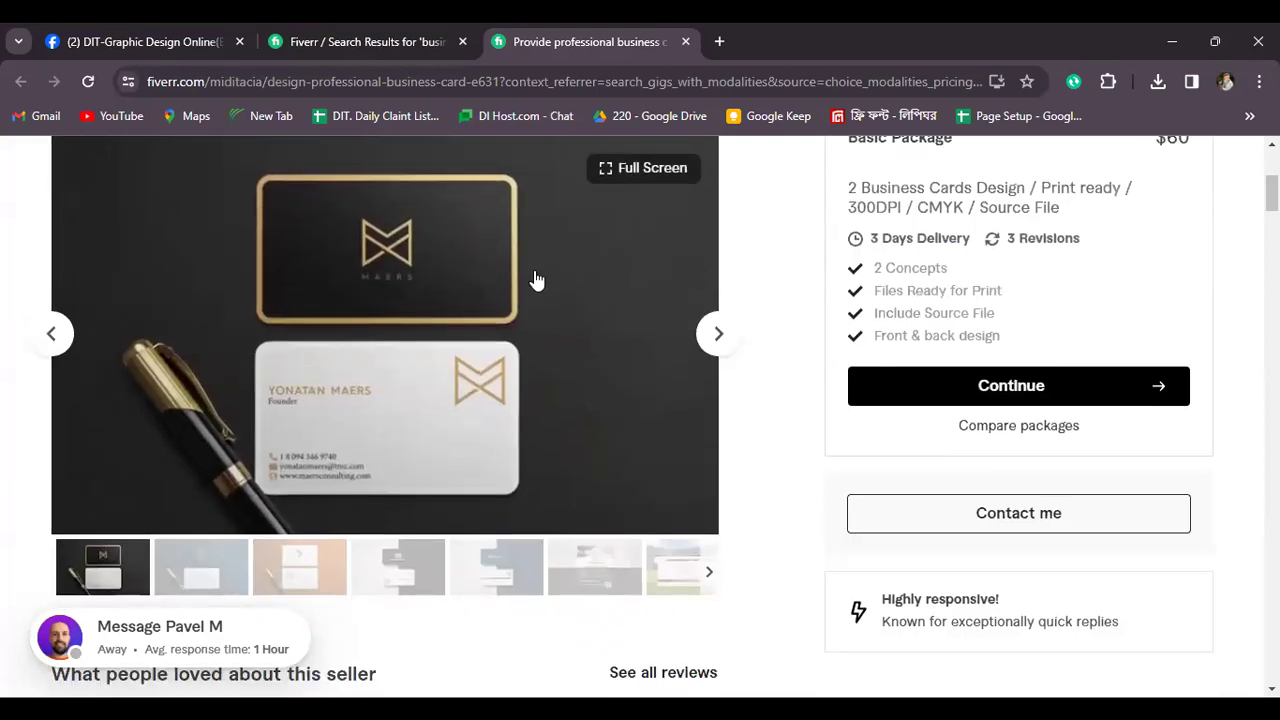
Examine the gallery samples from the Maers card through the Rolling Media and EcoBoost designs to the Breezy Beach Stays sign
left_click(714, 334)
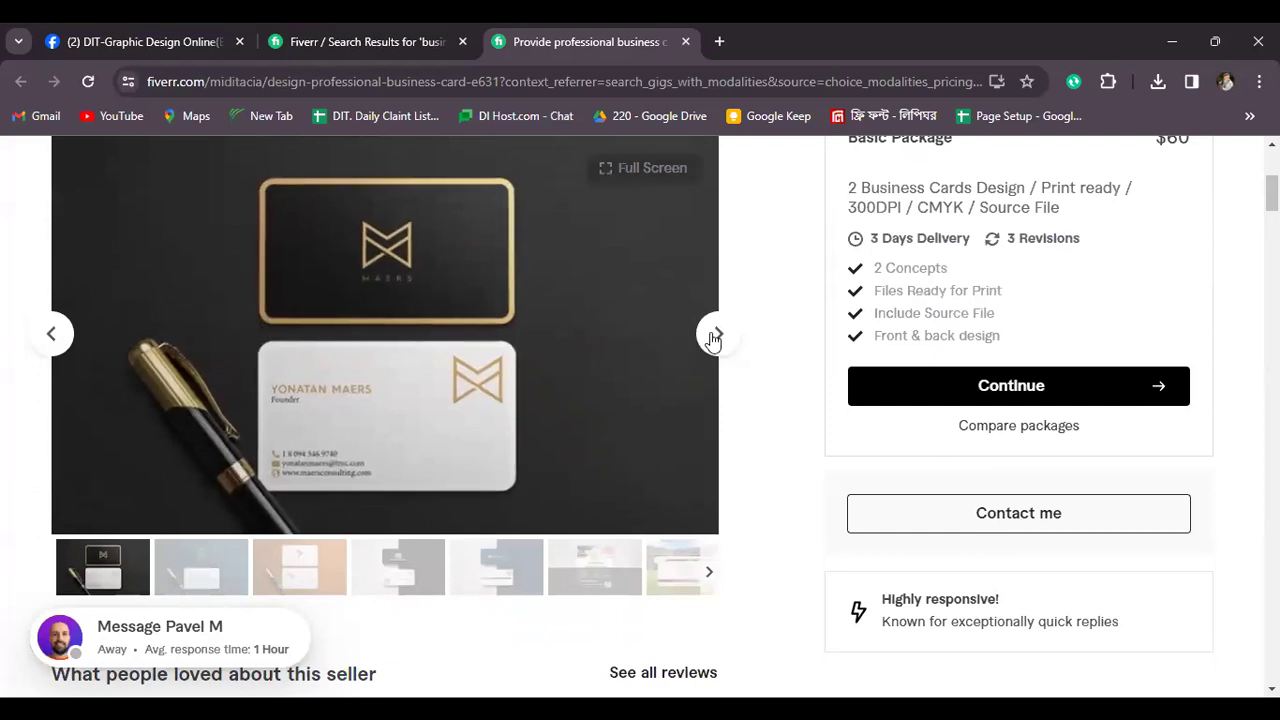
left_click(714, 336)
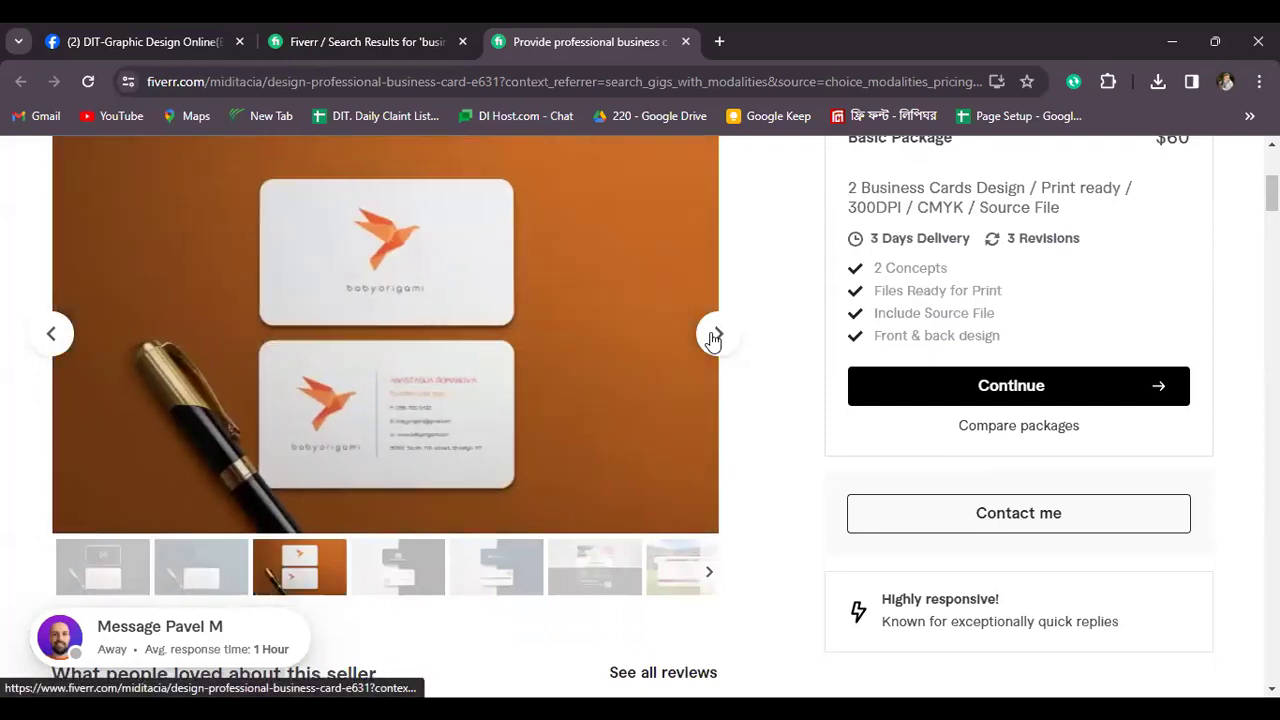
left_click(718, 338)
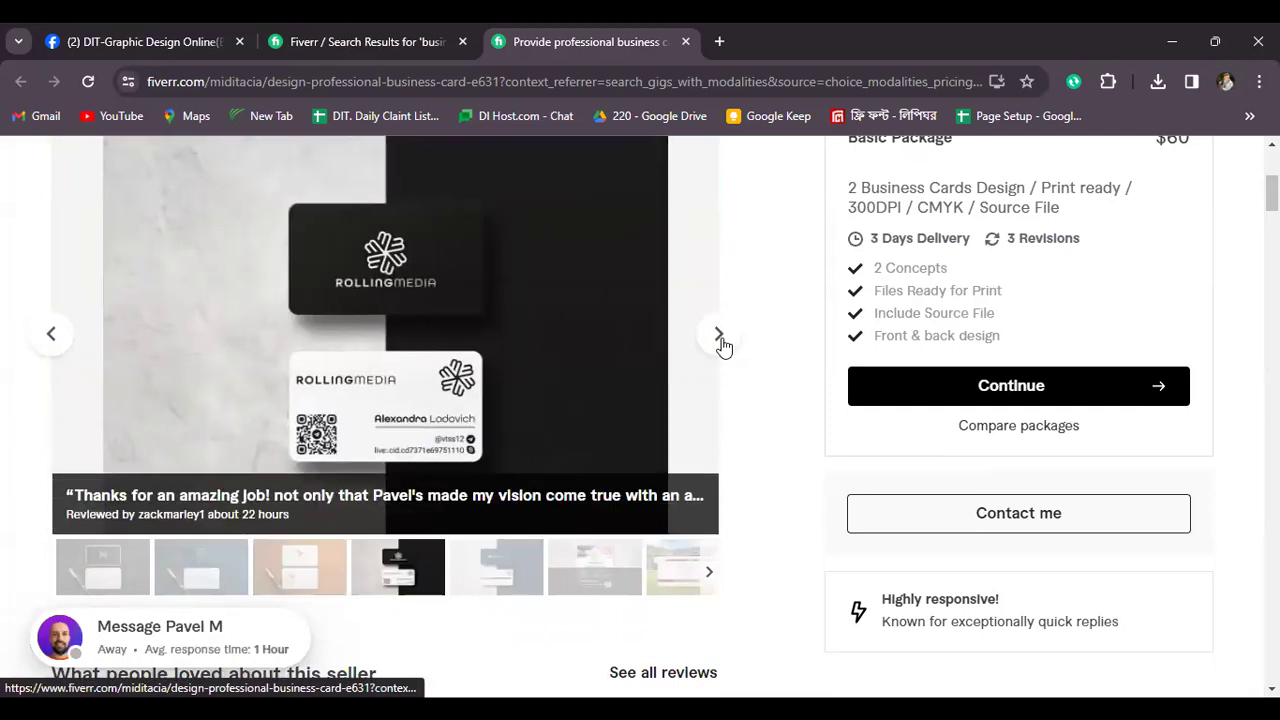
left_click(720, 340)
left_click(720, 340)
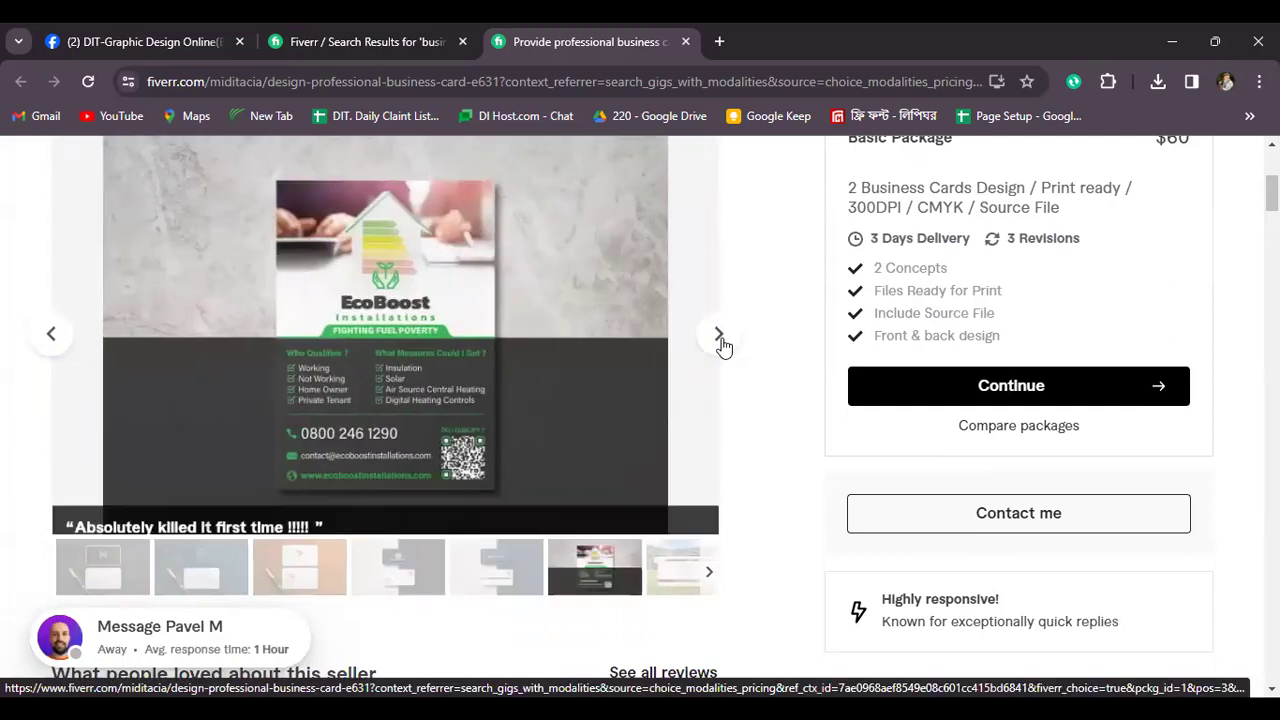
left_click(720, 340)
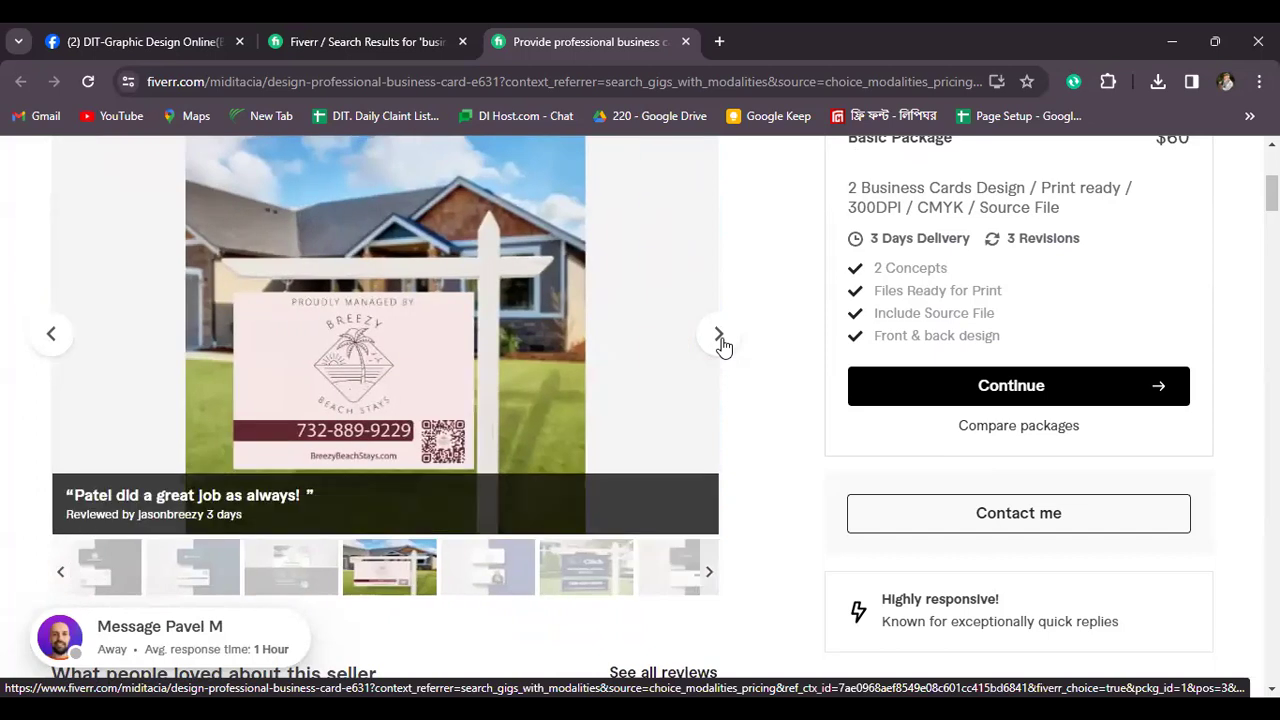
Examine the My Tax Pal card, the Click realty sign, and the following dark grey card with their client reviews
left_click(720, 340)
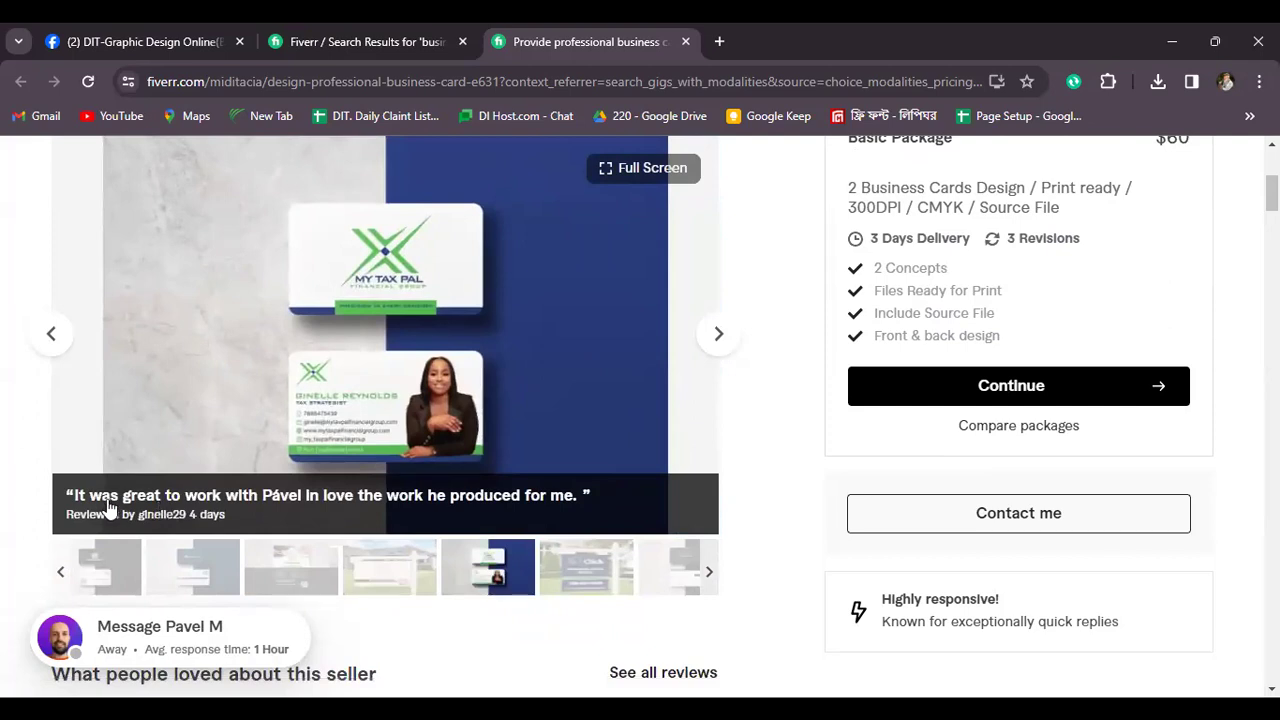
left_click(720, 337)
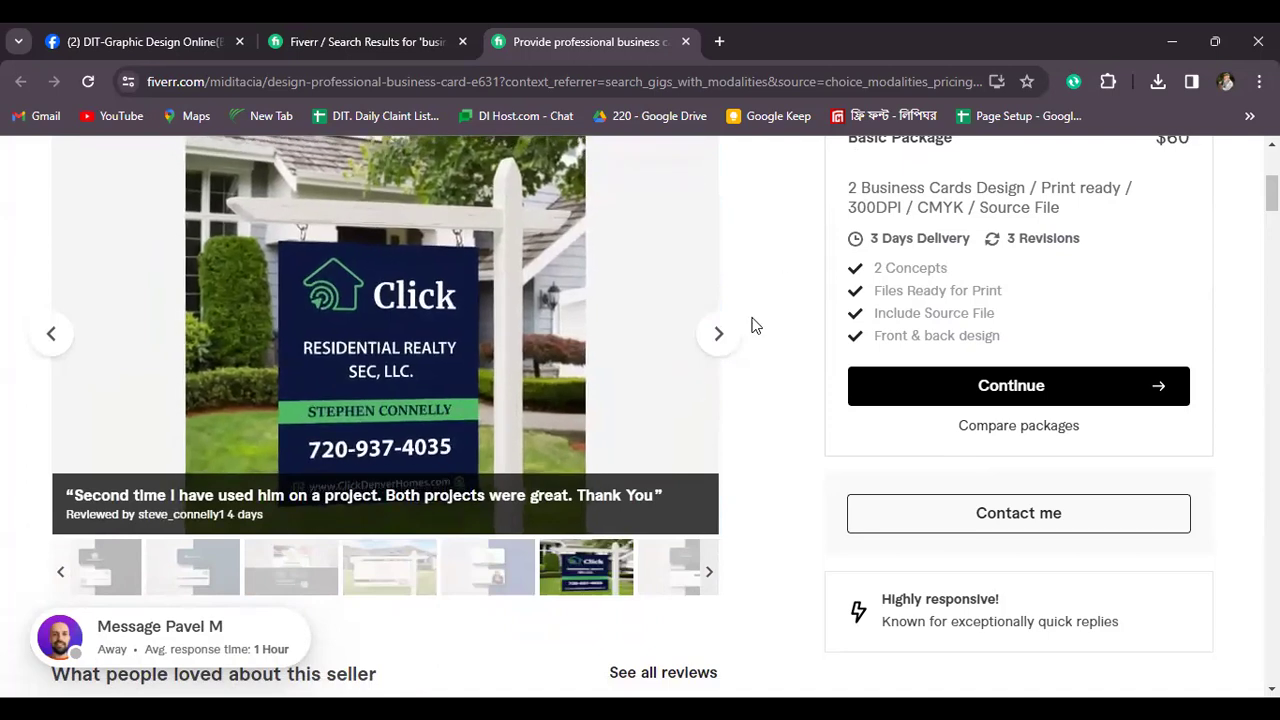
left_click(722, 335)
scroll(654, 391, "up", 1)
scroll(655, 395, "down", 2)
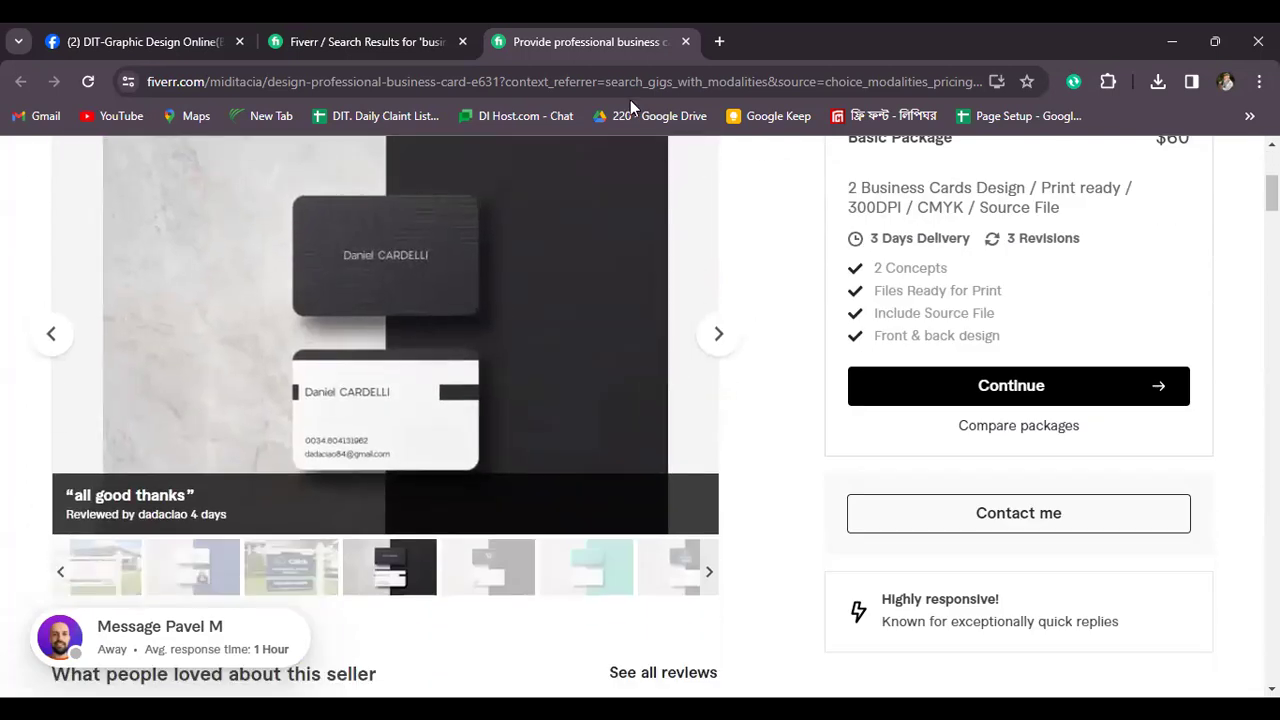
Close the gig page and search Google Images for "business card design" in a new tab
key("ctrl+w")
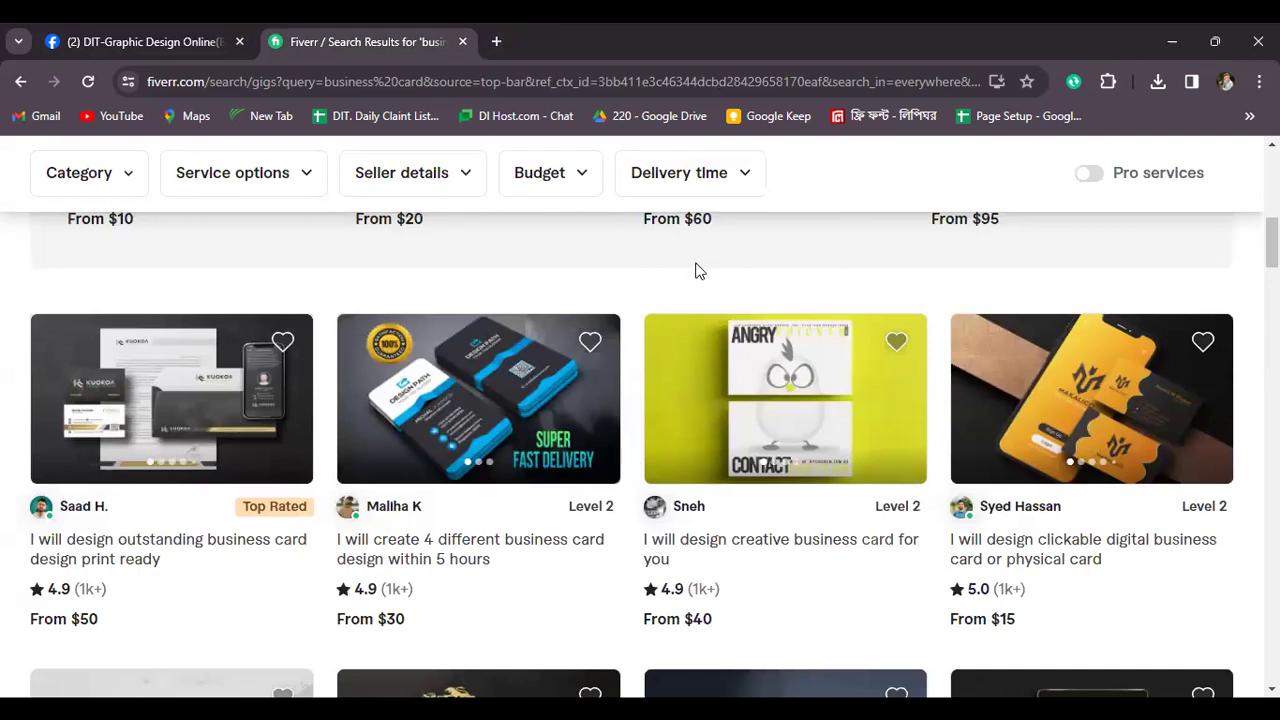
scroll(697, 270, "up", 8)
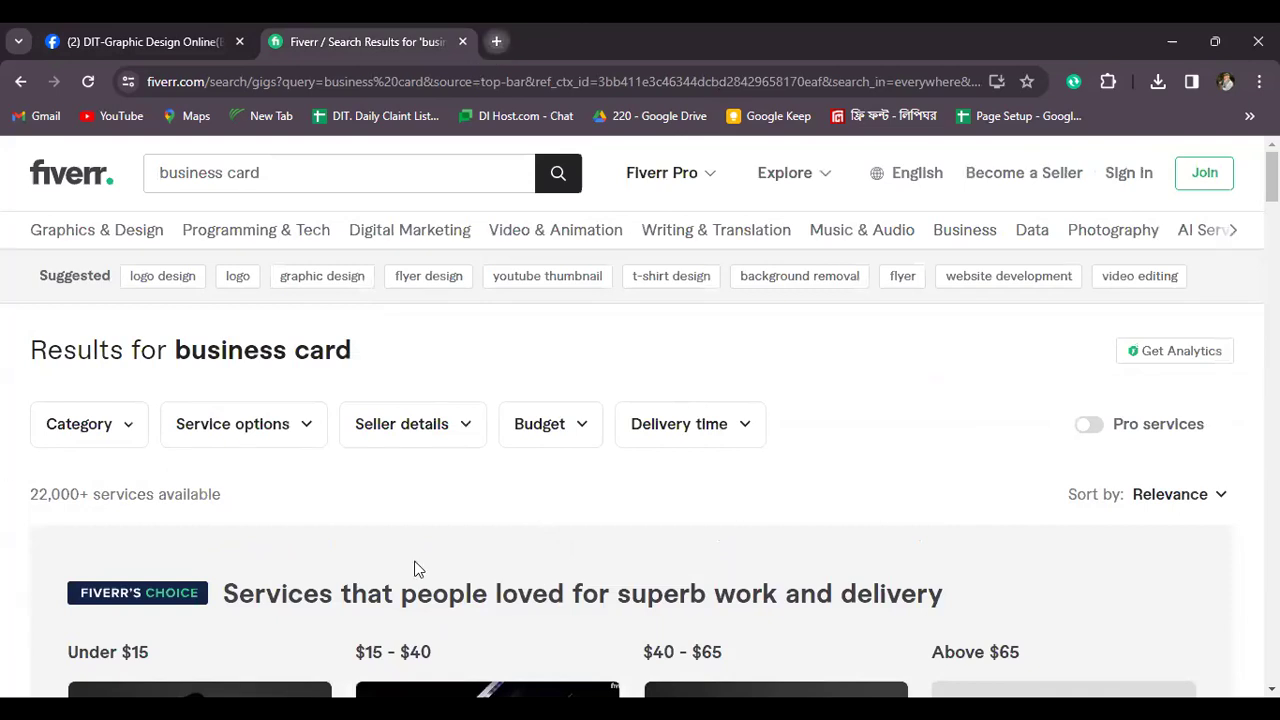
key("ctrl+t")
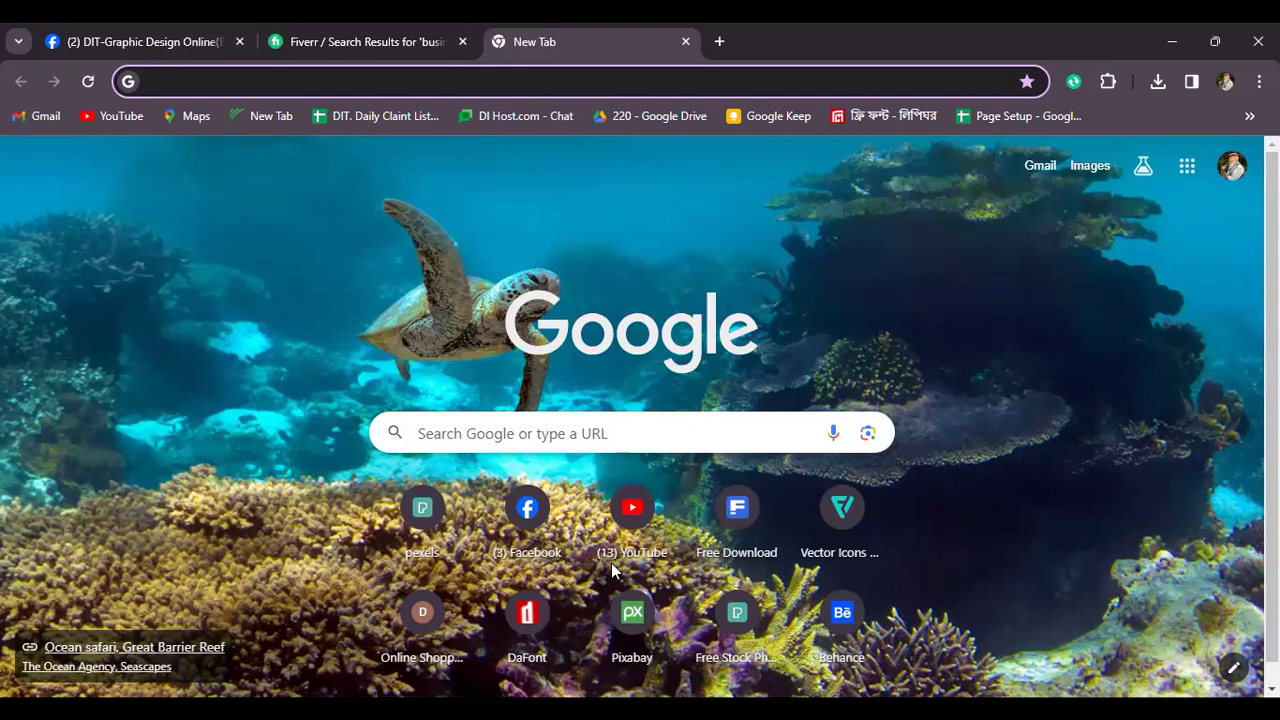
type("b")
key("BackSpace")
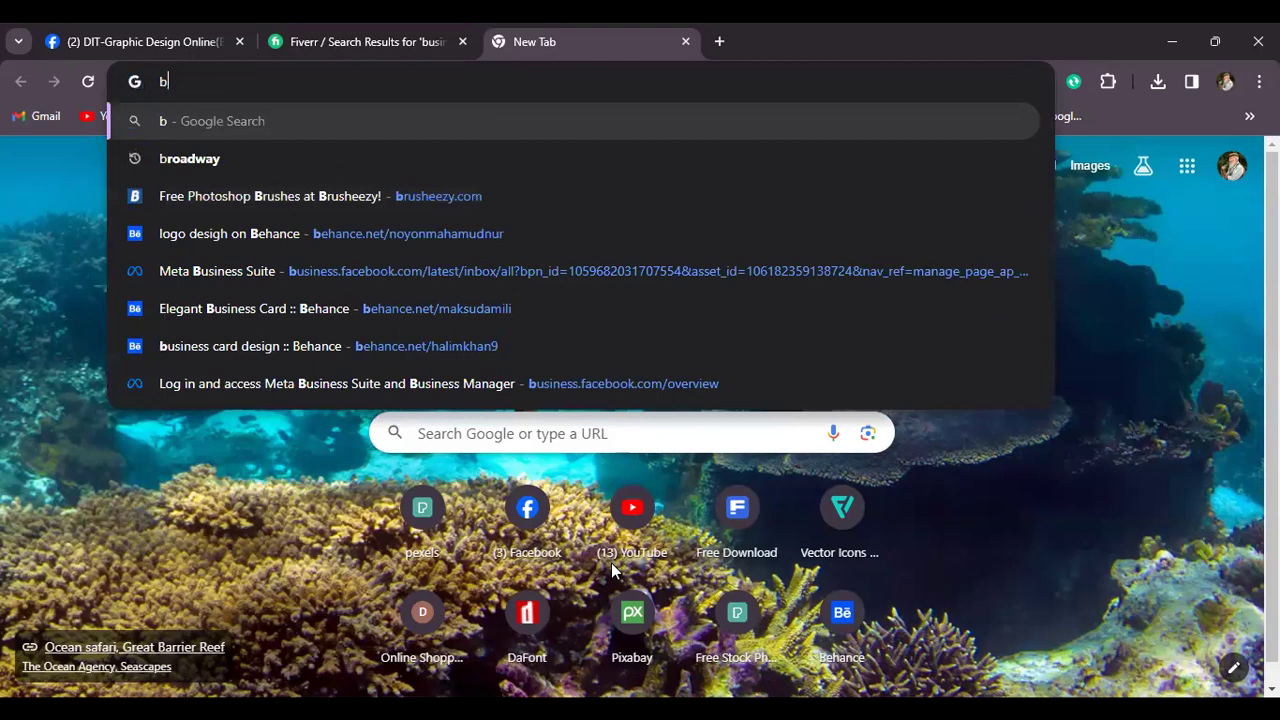
type("usine")
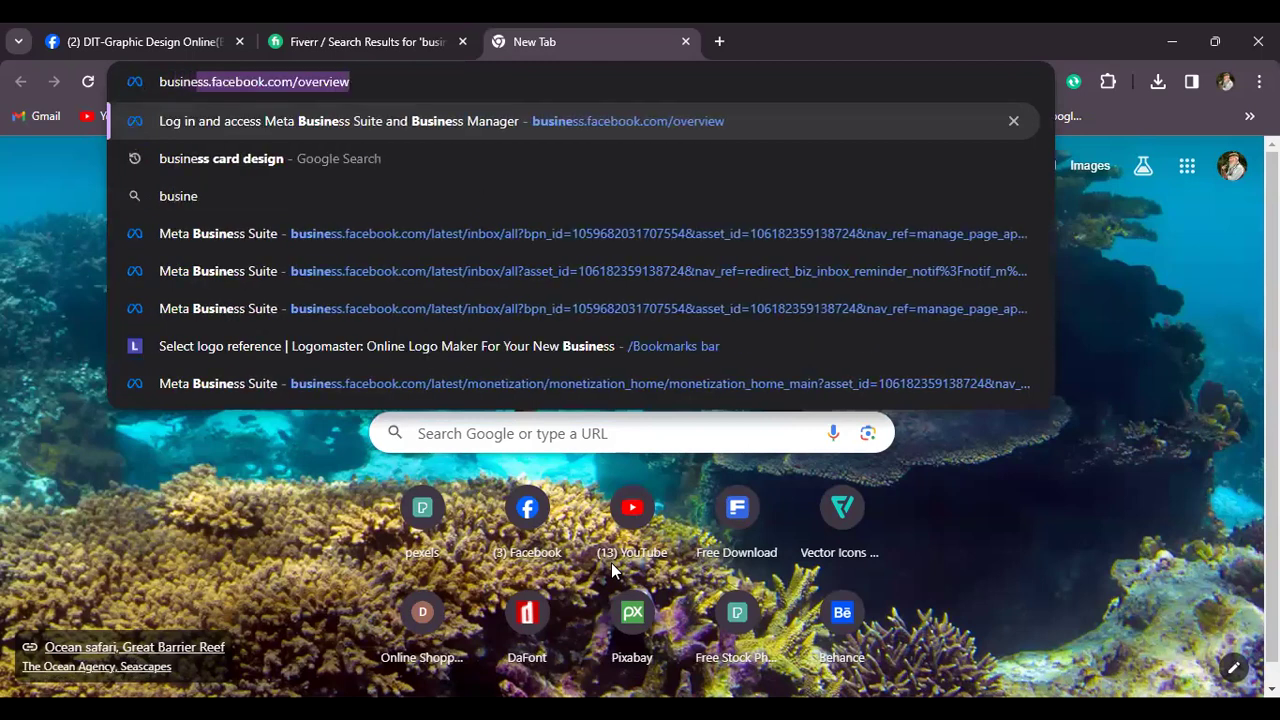
type("ss")
type(" card design")
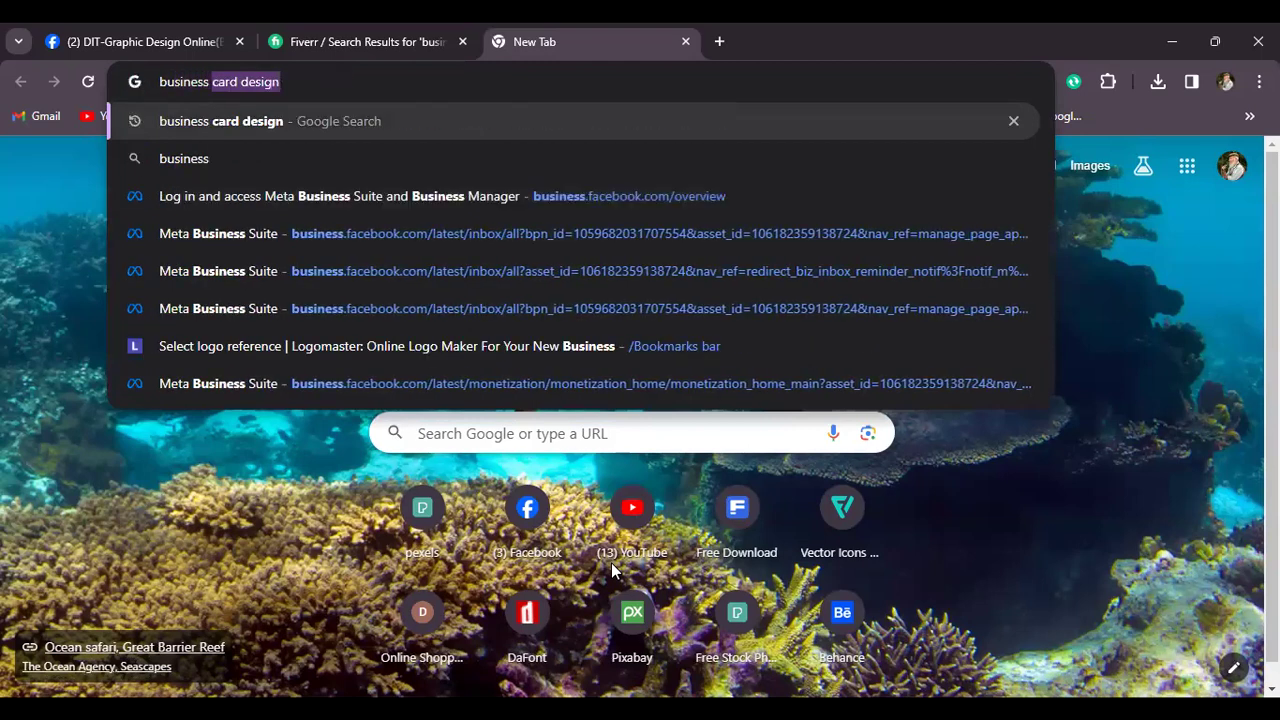
key("Return")
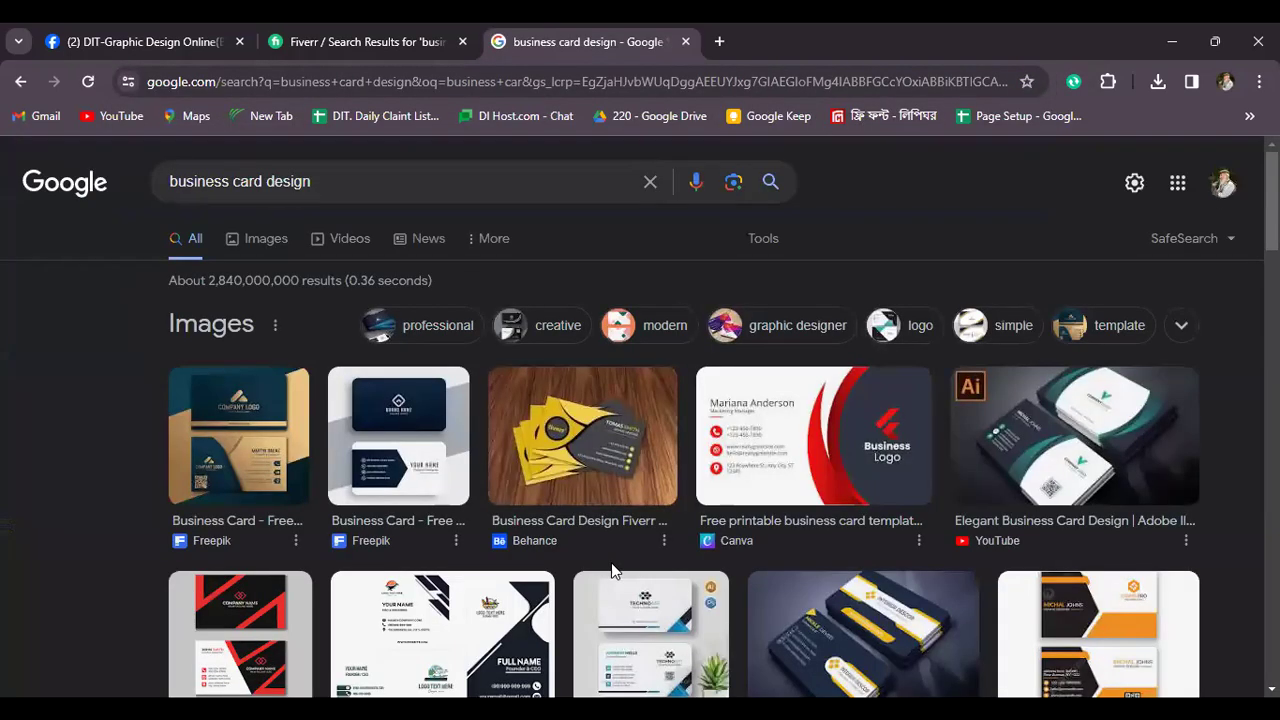
left_click(250, 258)
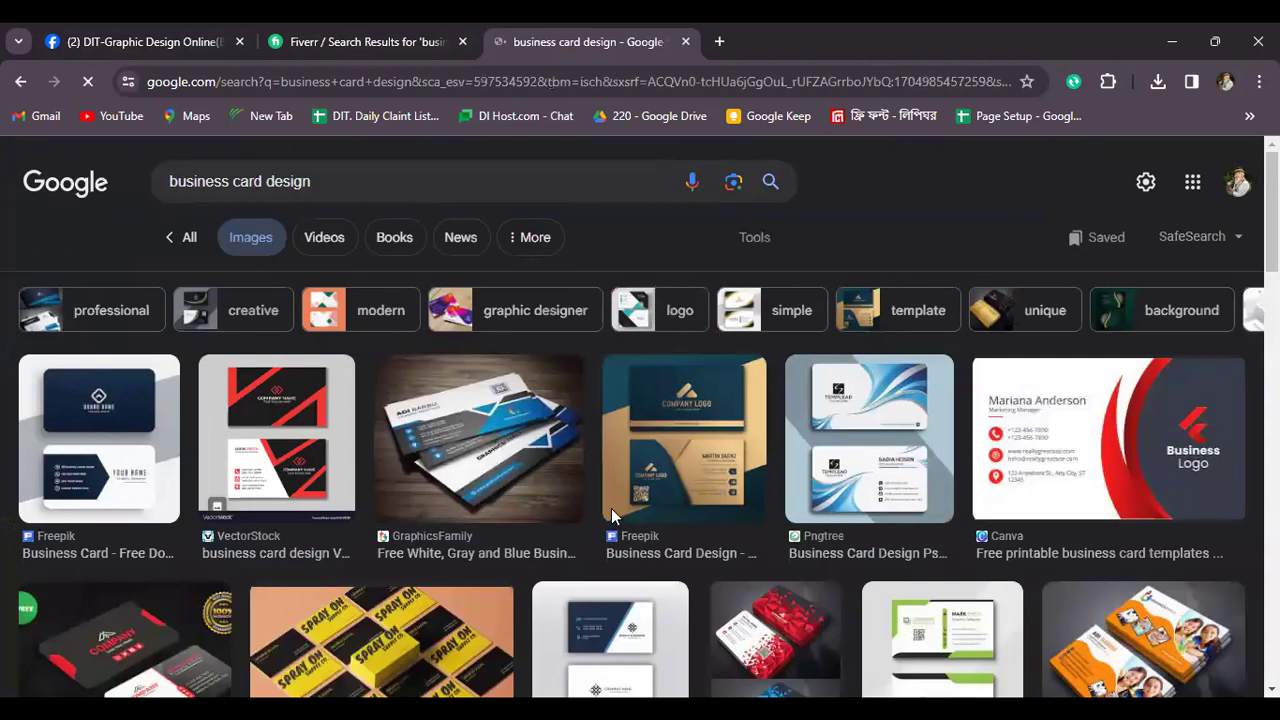
Browse the business card image results and preview VistaPrint's 7 Top Business Card Design Trends image
scroll(1010, 440, "down", 5)
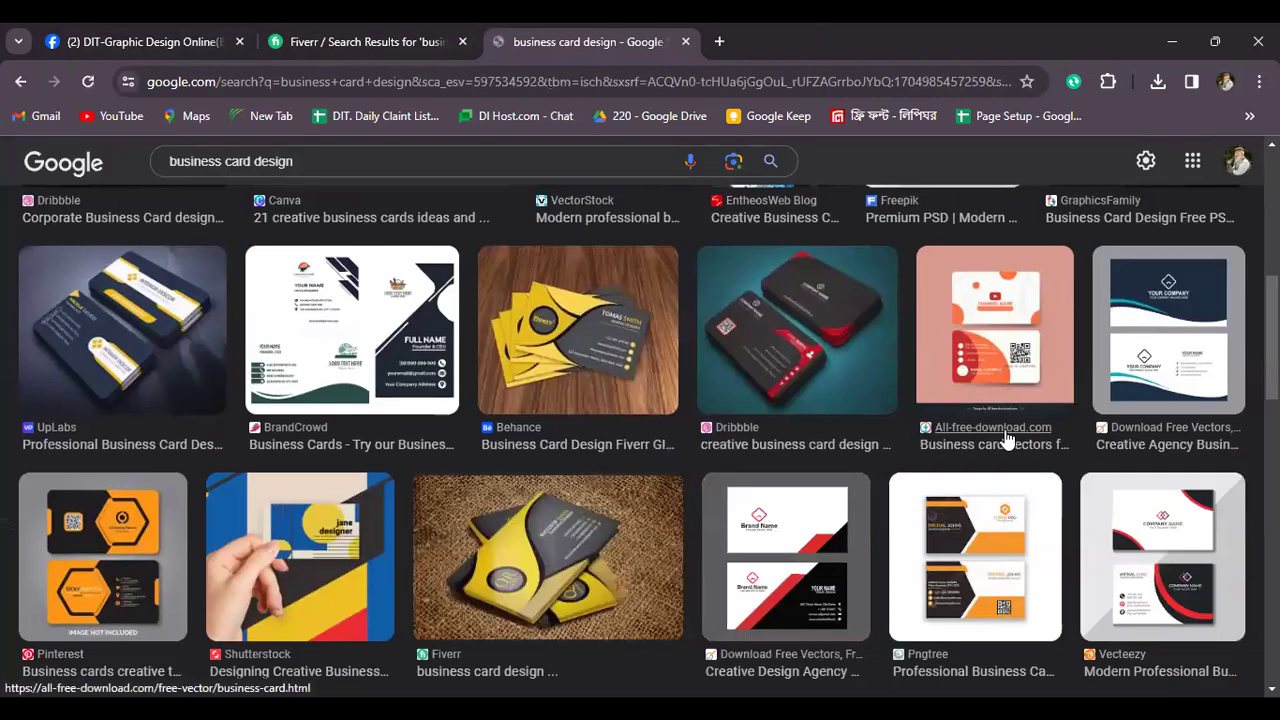
scroll(1007, 440, "down", 5)
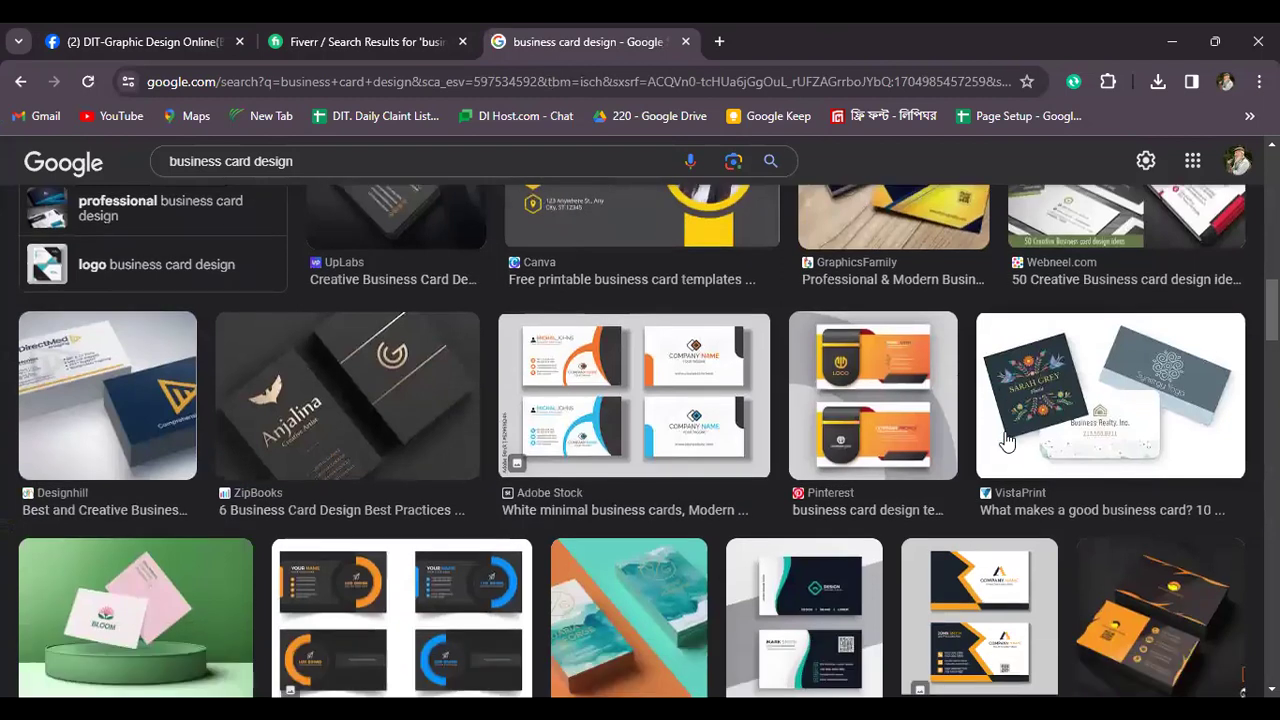
scroll(1007, 440, "down", 3)
scroll(1005, 447, "up", 2)
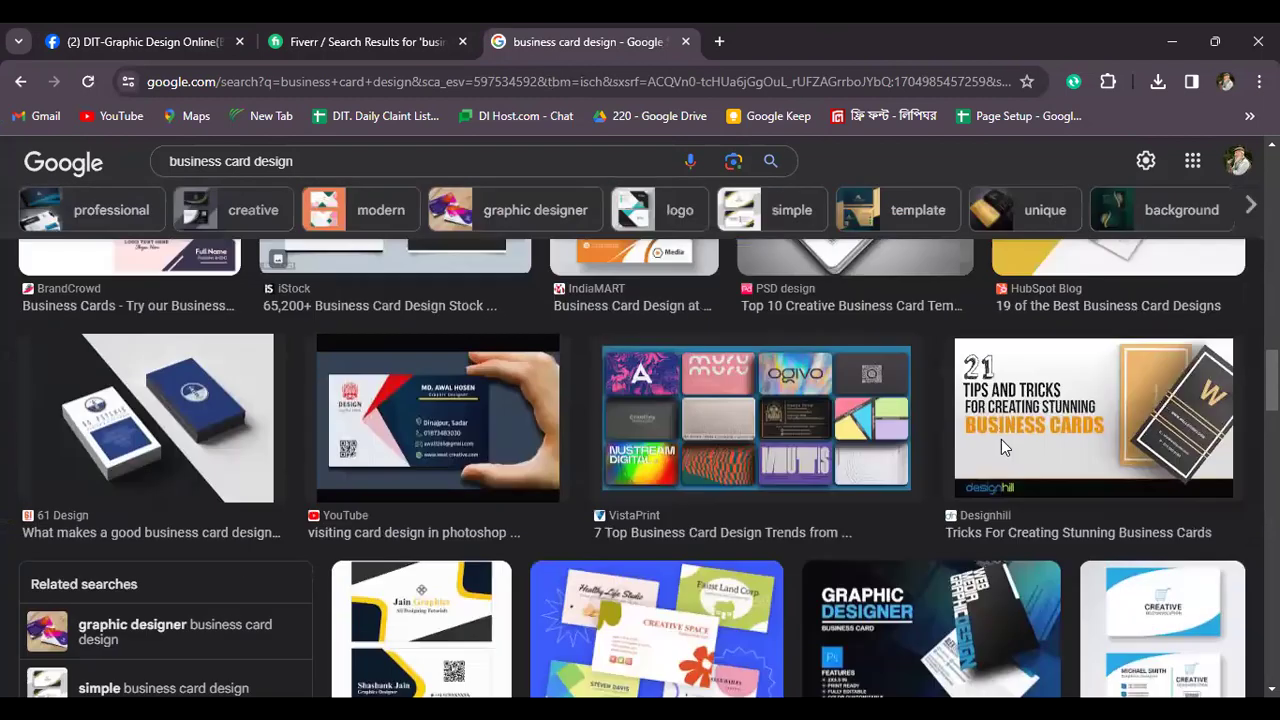
scroll(1005, 447, "up", 2)
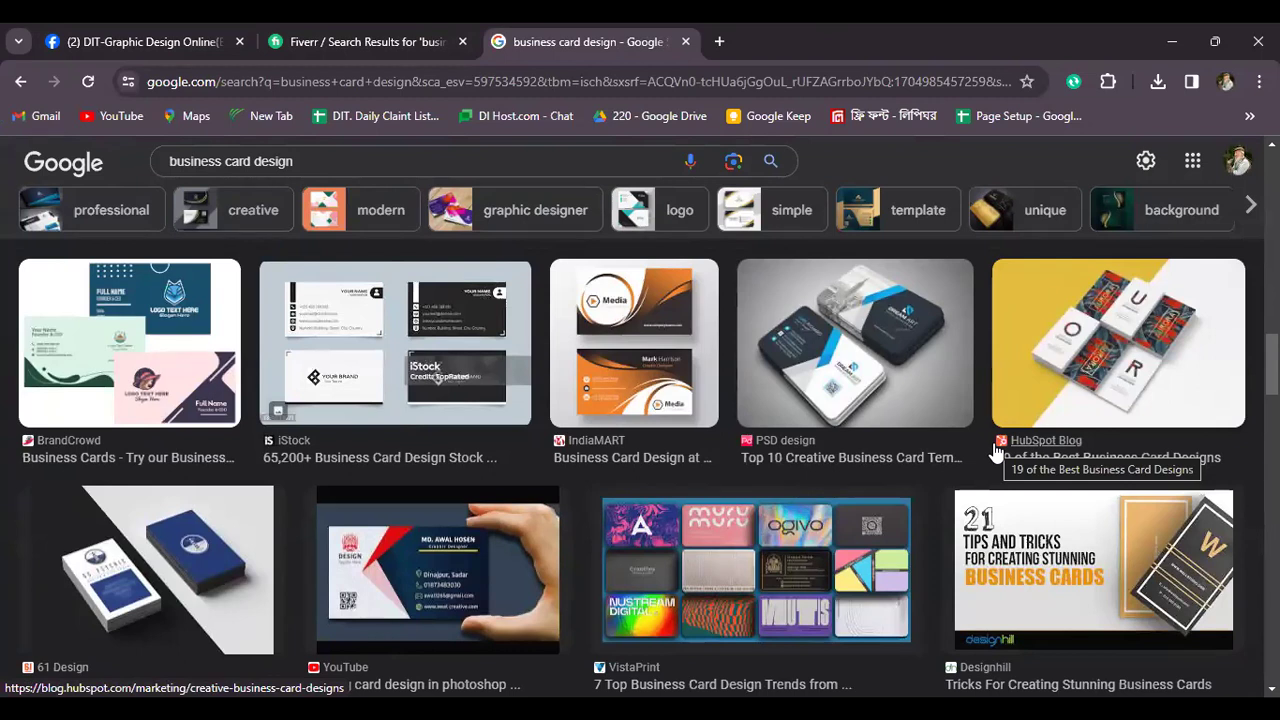
left_click(810, 576)
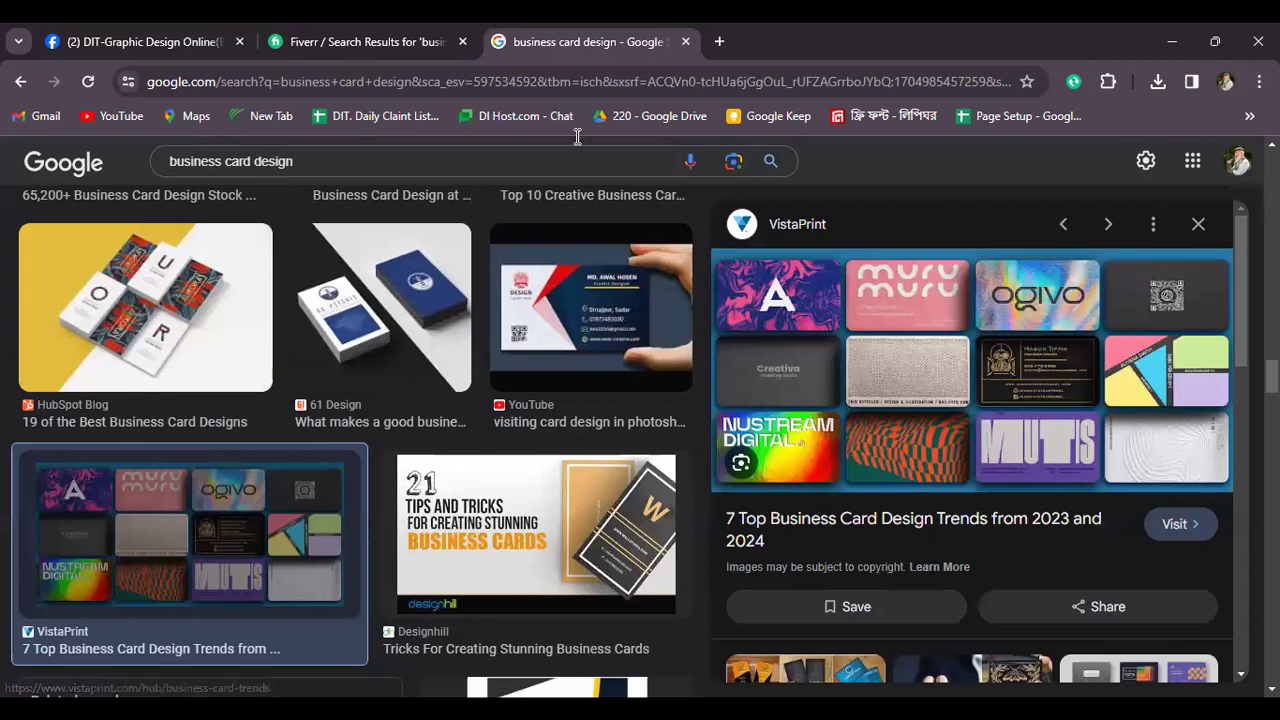
Switch back to the Fiverr search results and review the Fiverr's Choice business card gigs by price range
left_click(370, 38)
scroll(611, 420, "down", 8)
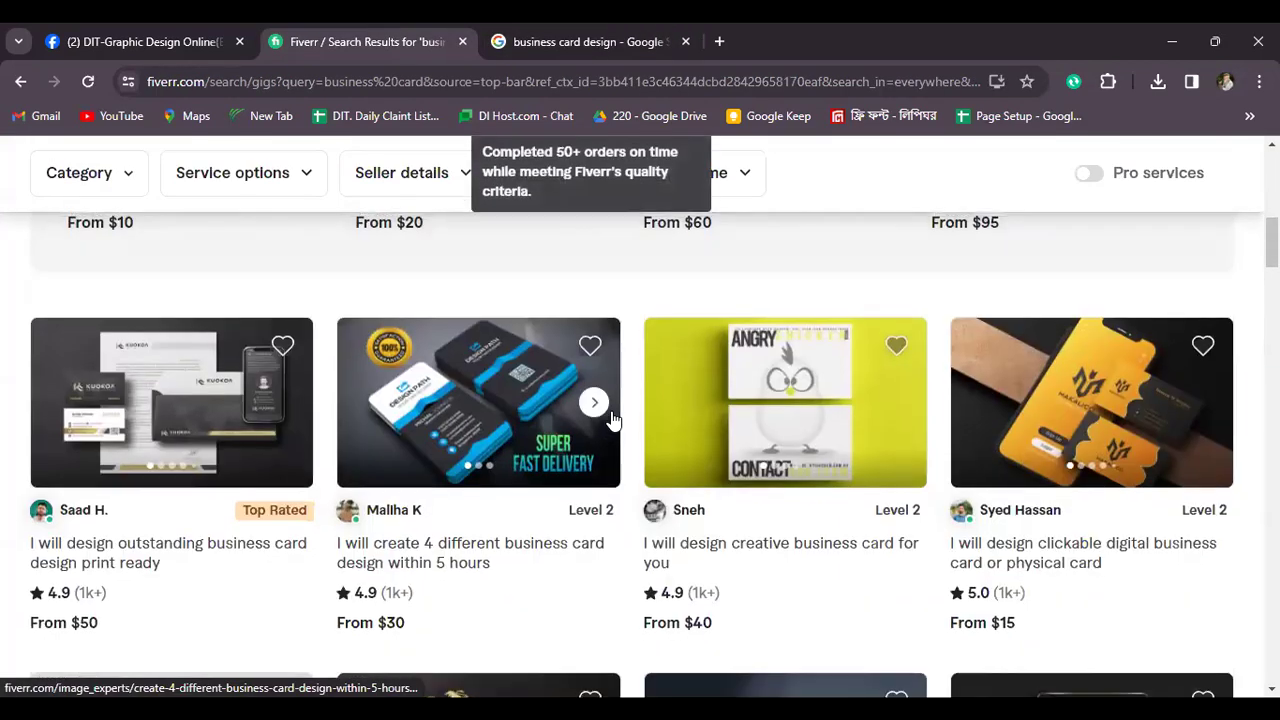
scroll(755, 503, "up", 6)
scroll(823, 437, "down", 2)
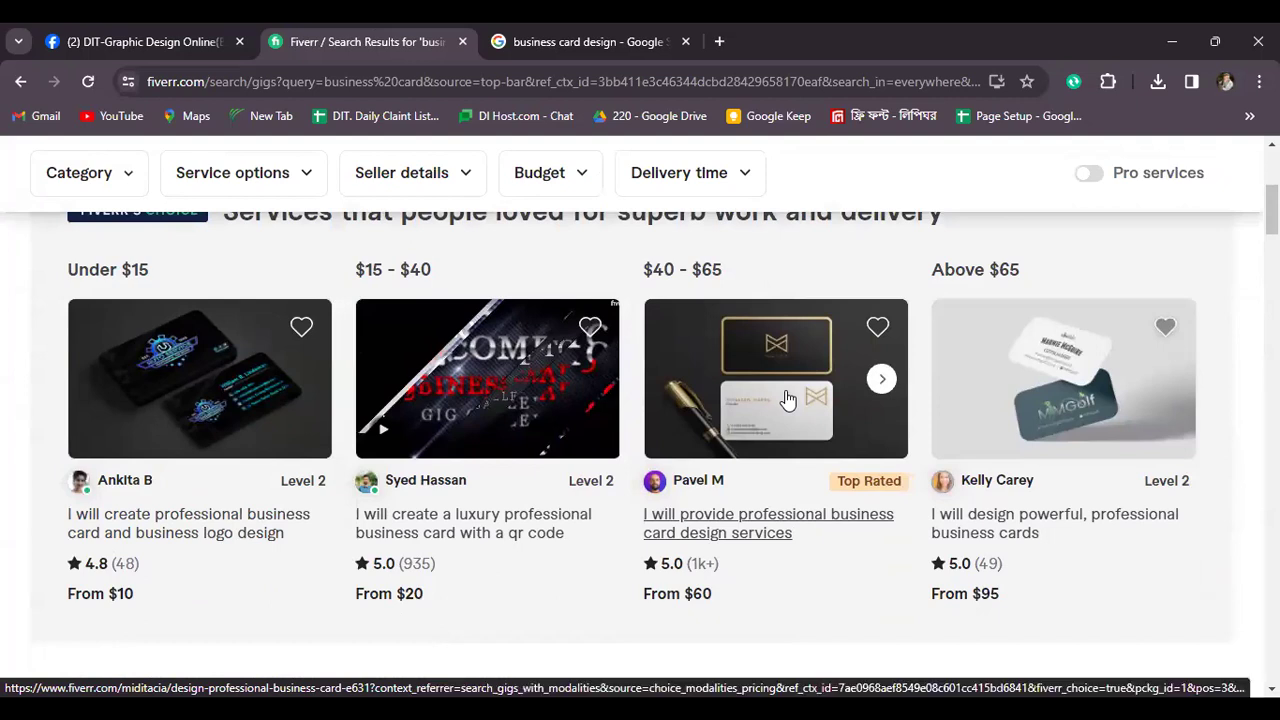
Return to the Google image results and look over the business card designs near the start of the list
left_click(515, 41)
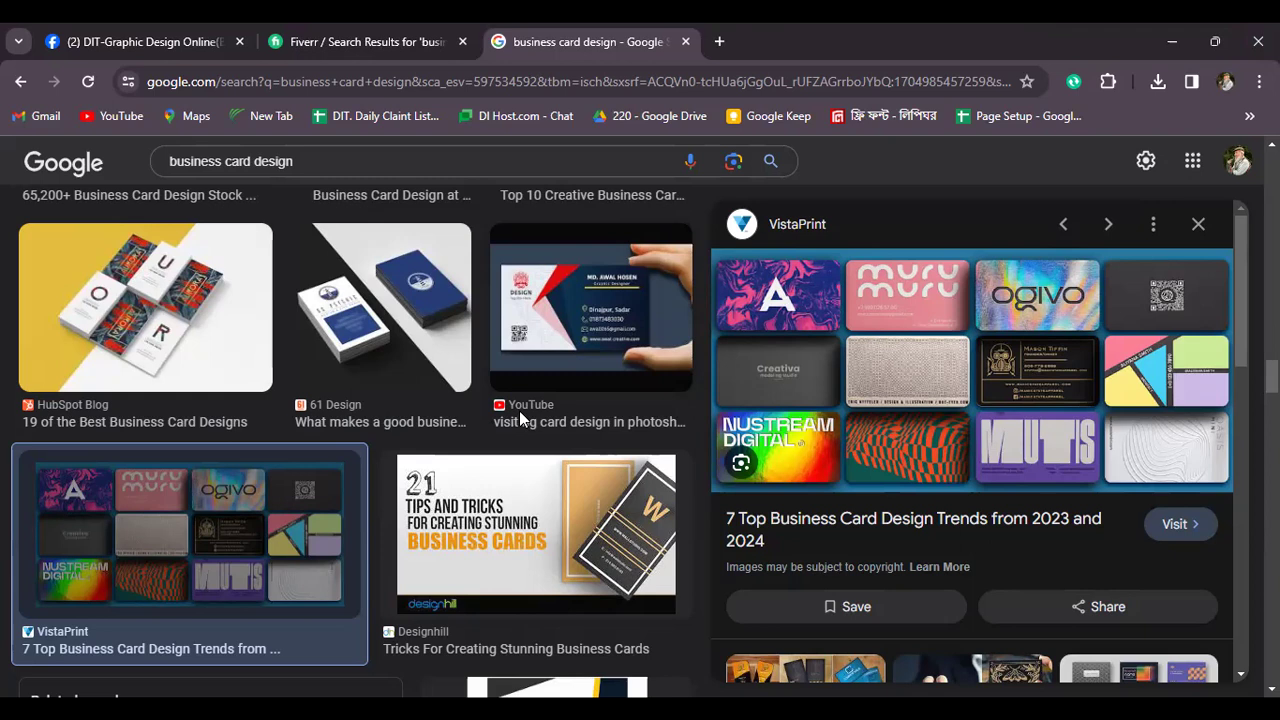
scroll(519, 410, "up", 10)
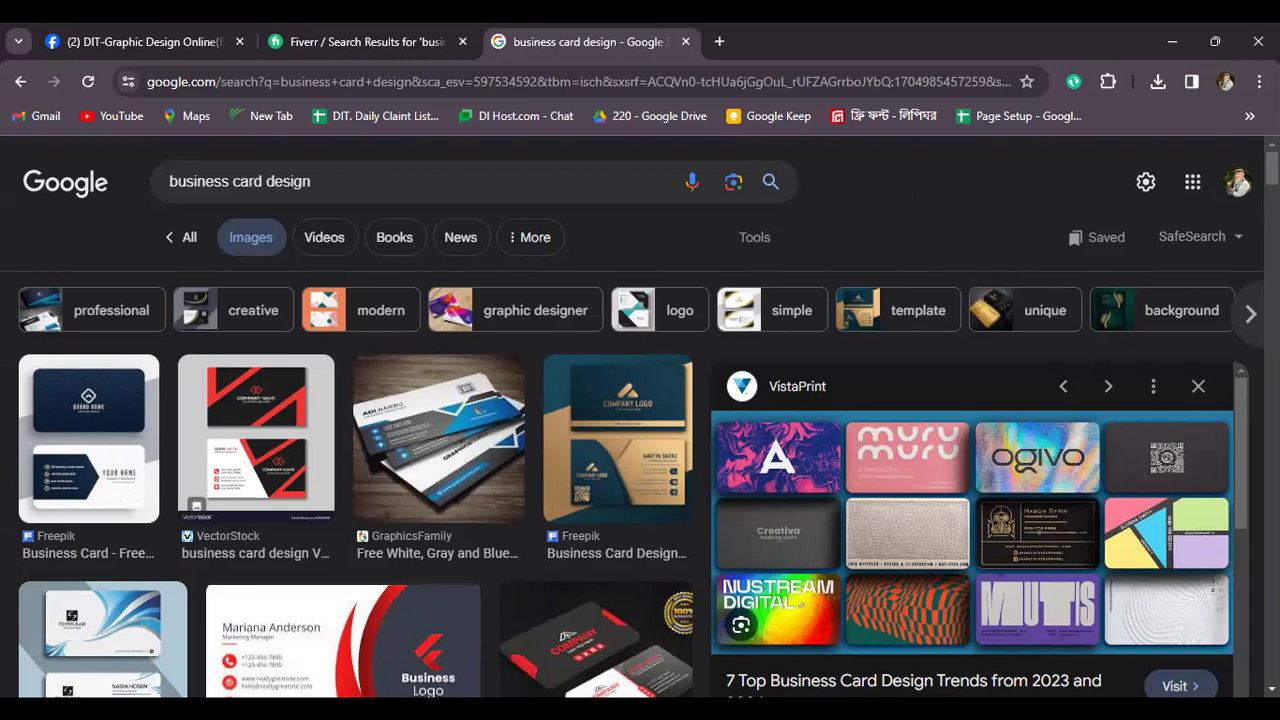
scroll(490, 406, "down", 2)
scroll(432, 414, "up", 2)
scroll(432, 414, "down", 4)
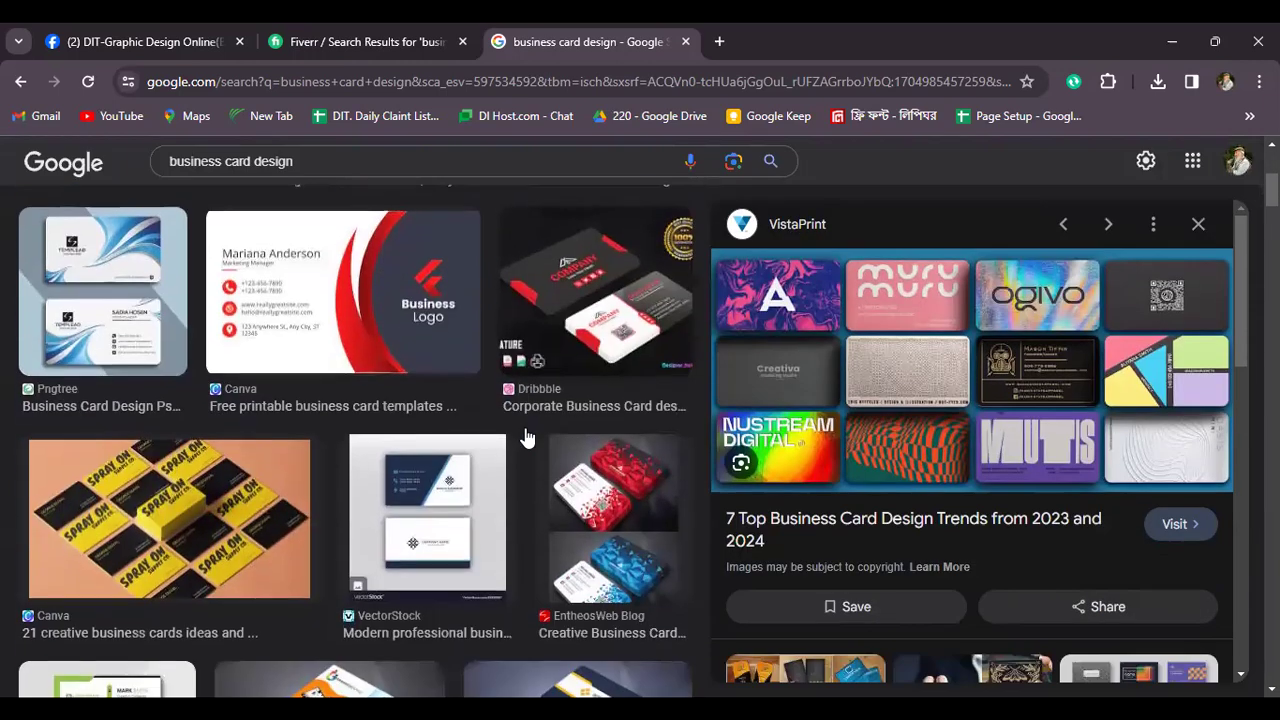
Preview the red, black and white corporate business card from Dribbble and check its image options
left_click(525, 325)
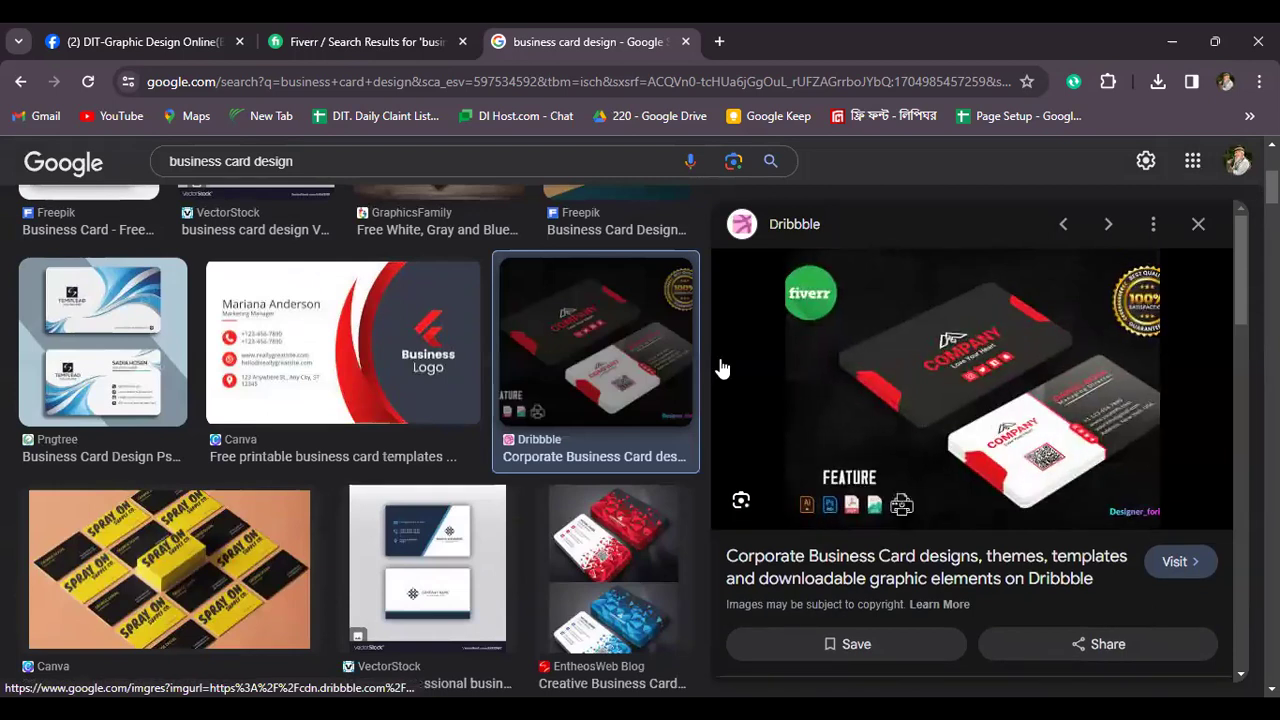
right_click(963, 367)
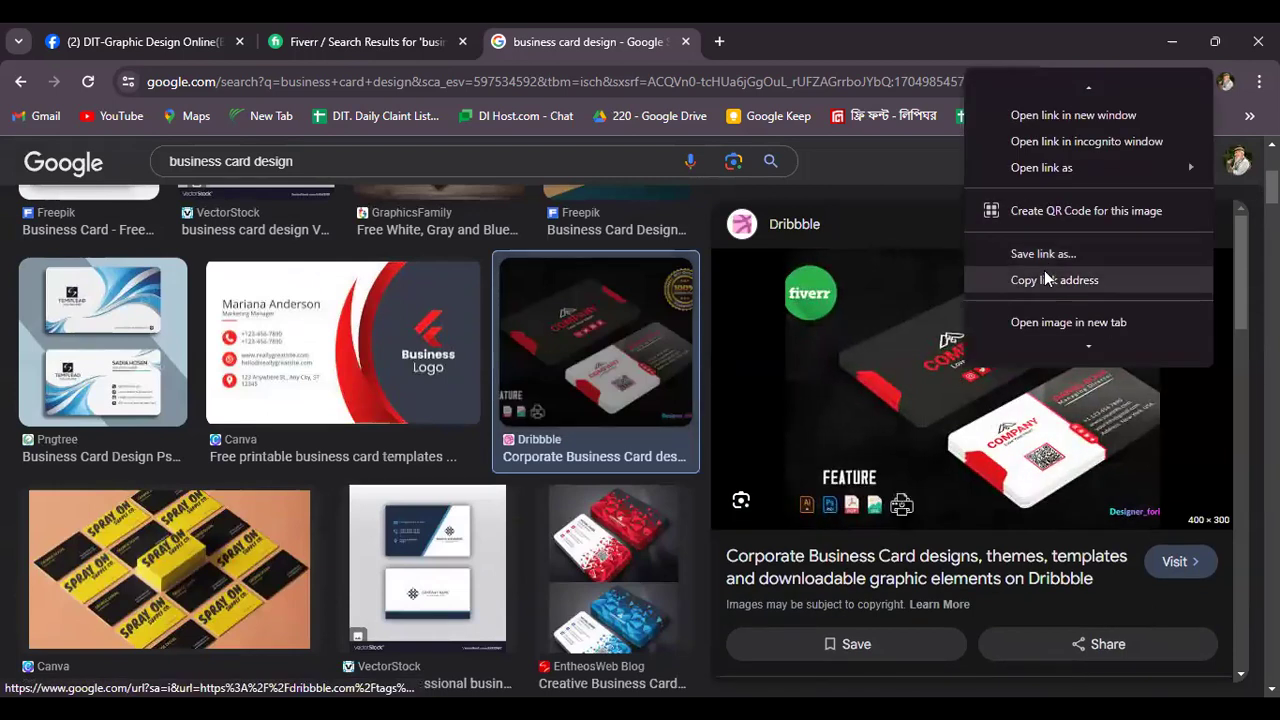
scroll(1044, 270, "down", 1)
left_click(890, 366)
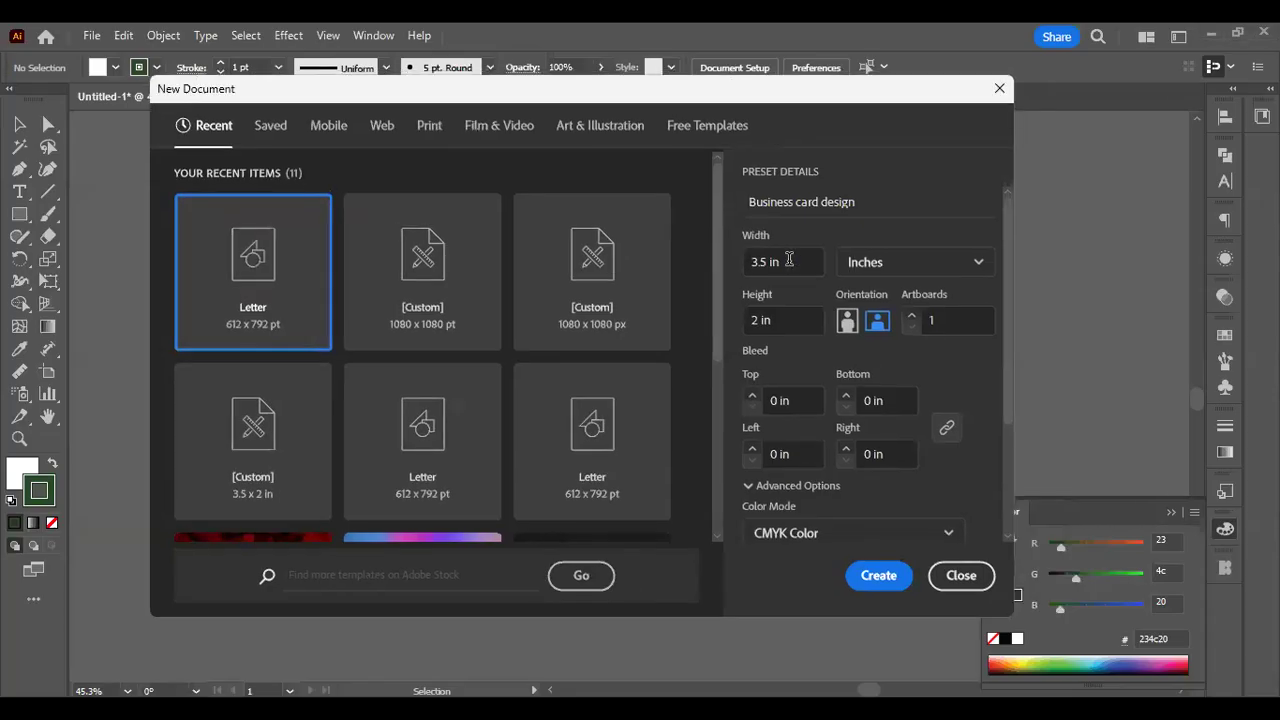
Set a 0.125 in bleed on all four sides of the 3.5 × 2 in business card document
left_click(789, 259)
left_click(769, 259)
left_click_drag(787, 261, 741, 261)
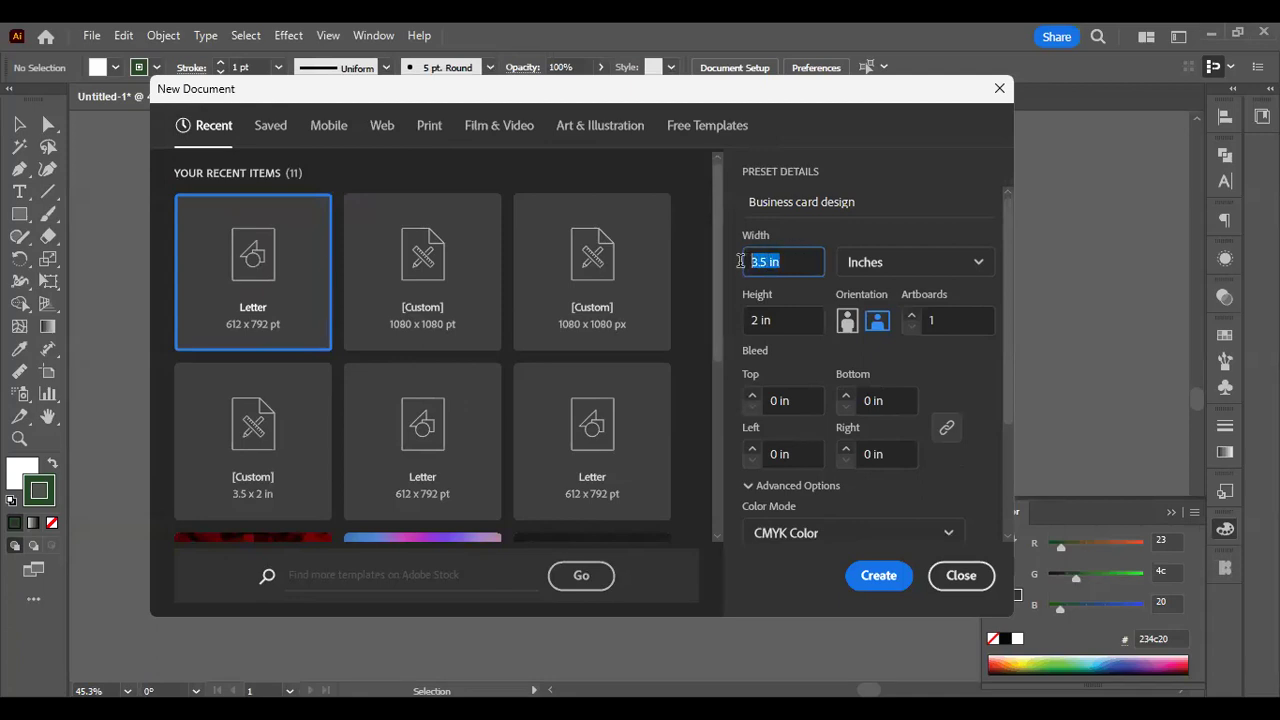
left_click(808, 400)
key("Tab")
left_click(800, 395)
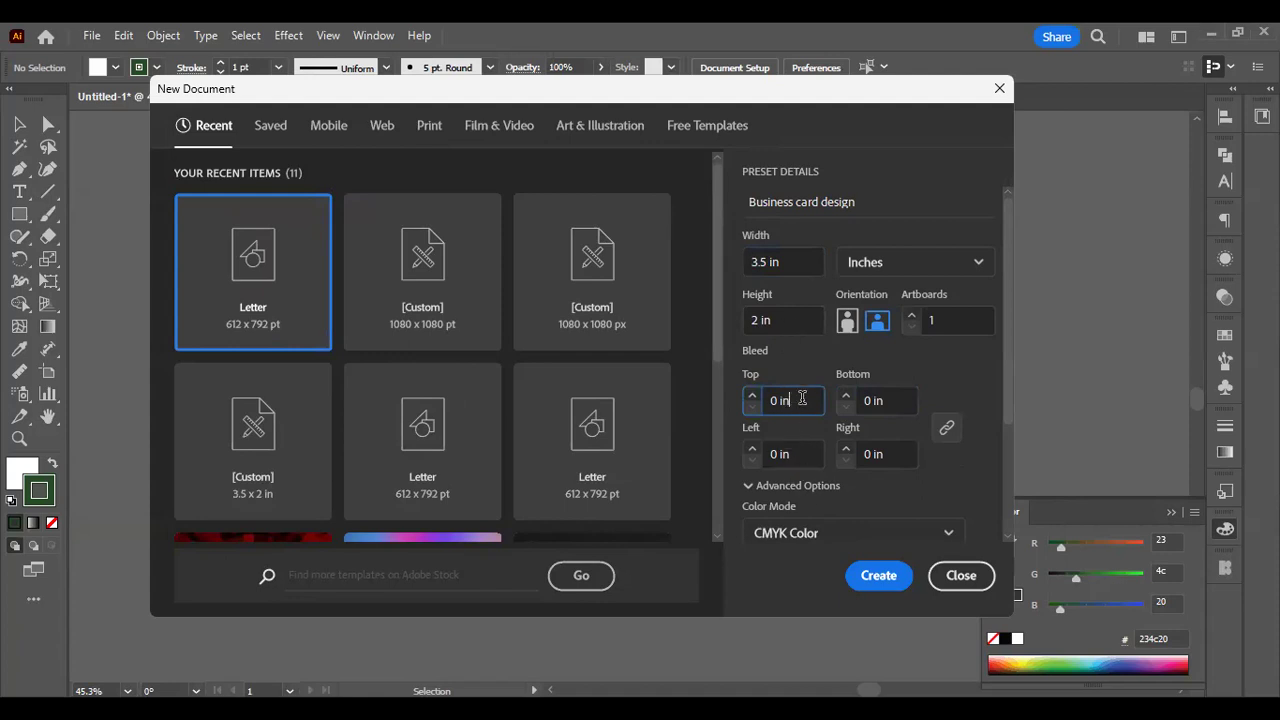
left_click(753, 407)
type("0.125")
left_click(913, 369)
left_click(813, 396)
key("Tab")
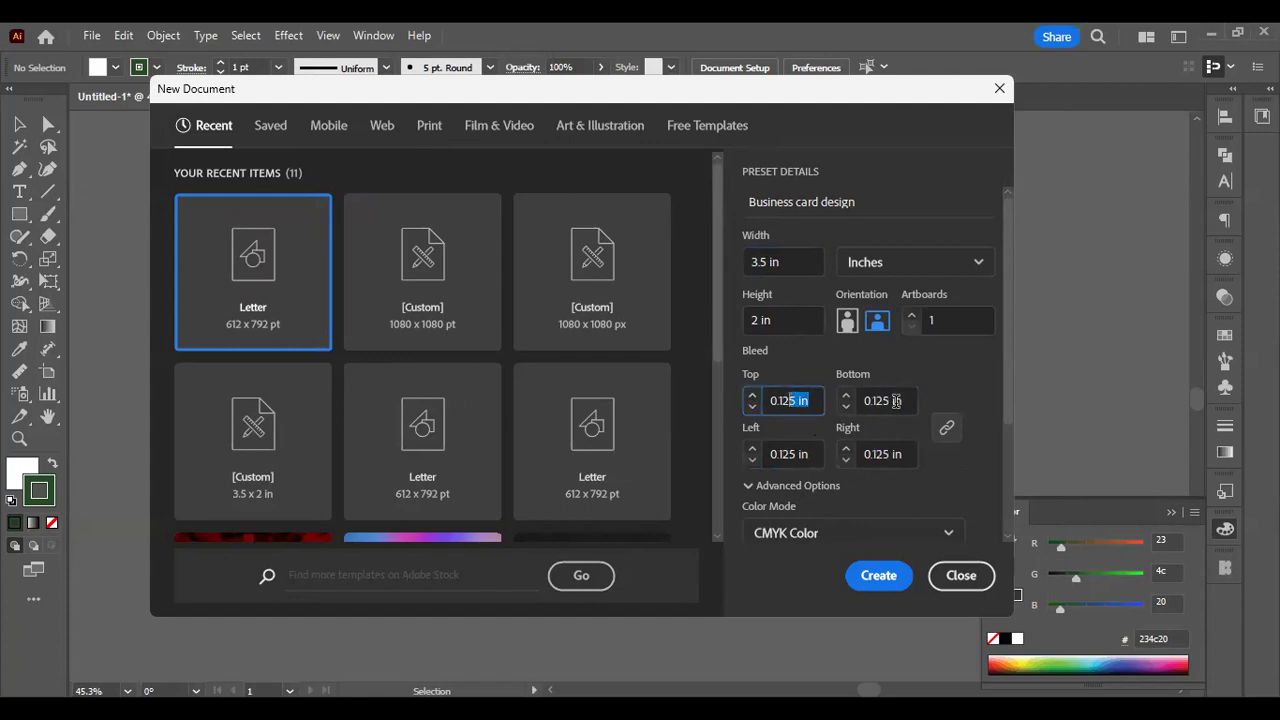
Check the bleed values and advanced options, and create the document named Business card design
left_click(792, 452)
left_click(903, 452)
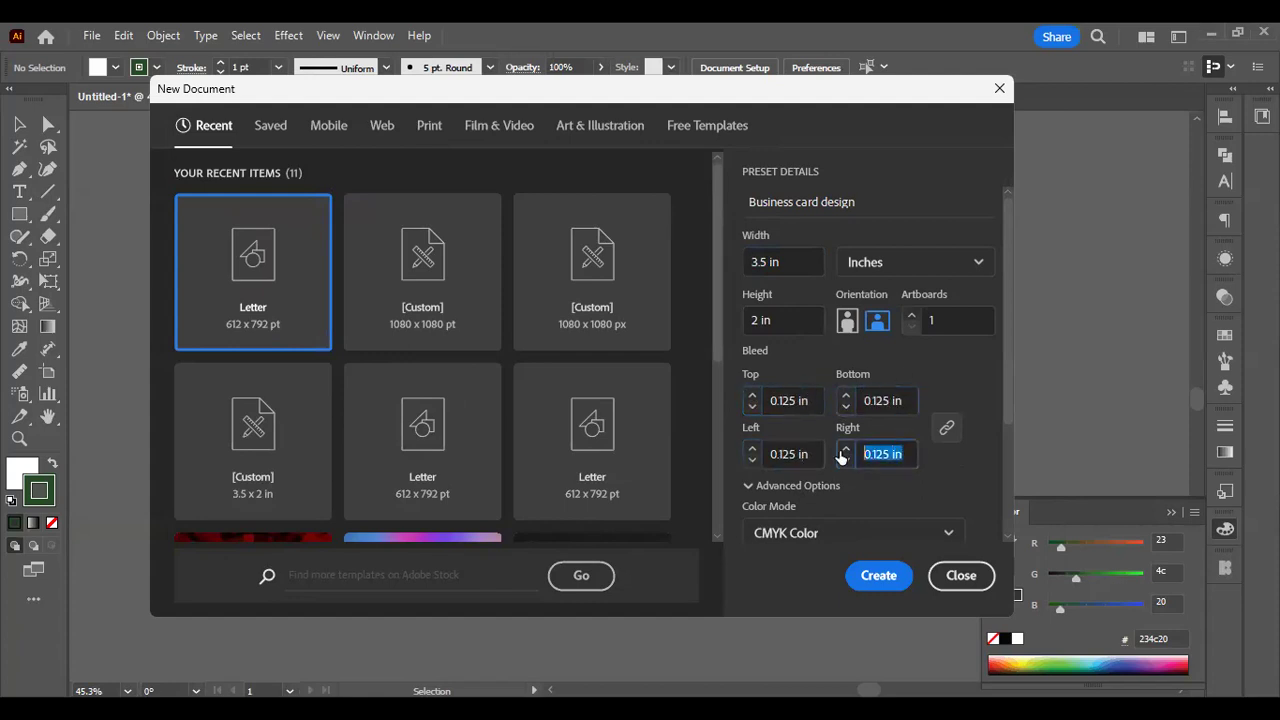
left_click(930, 385)
left_click(768, 402)
left_click(781, 401)
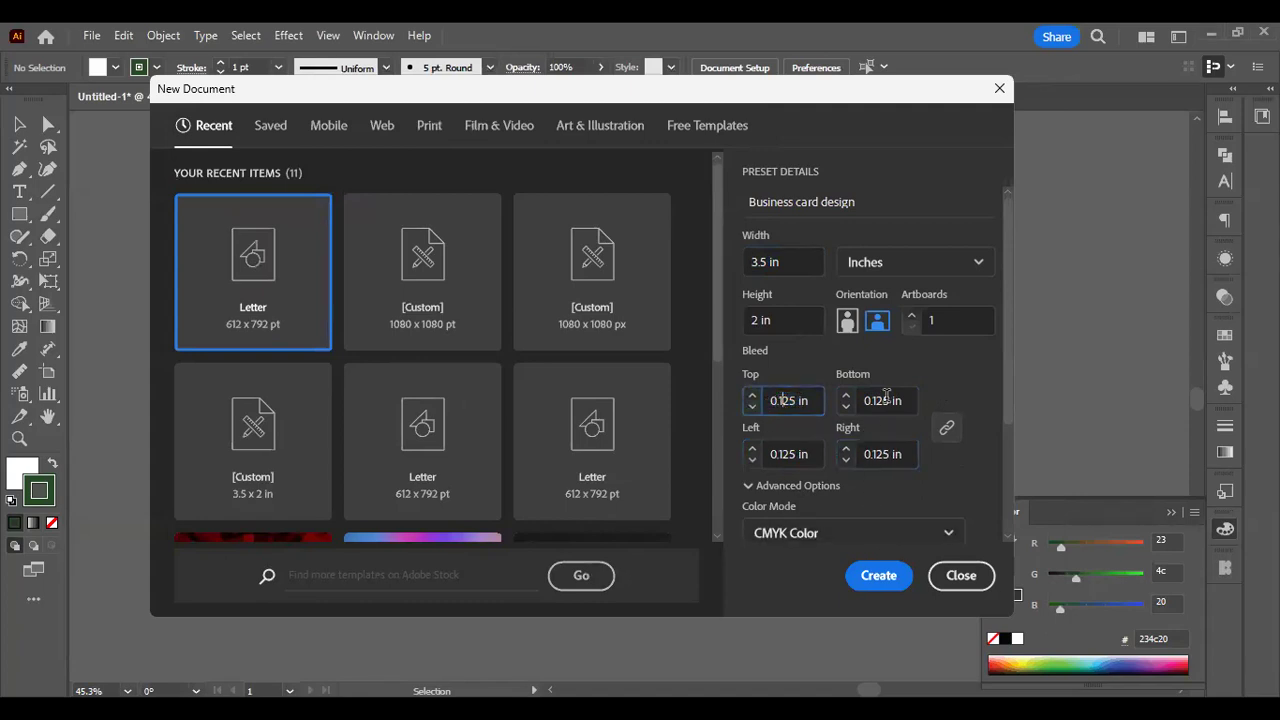
scroll(886, 400, "down", 3)
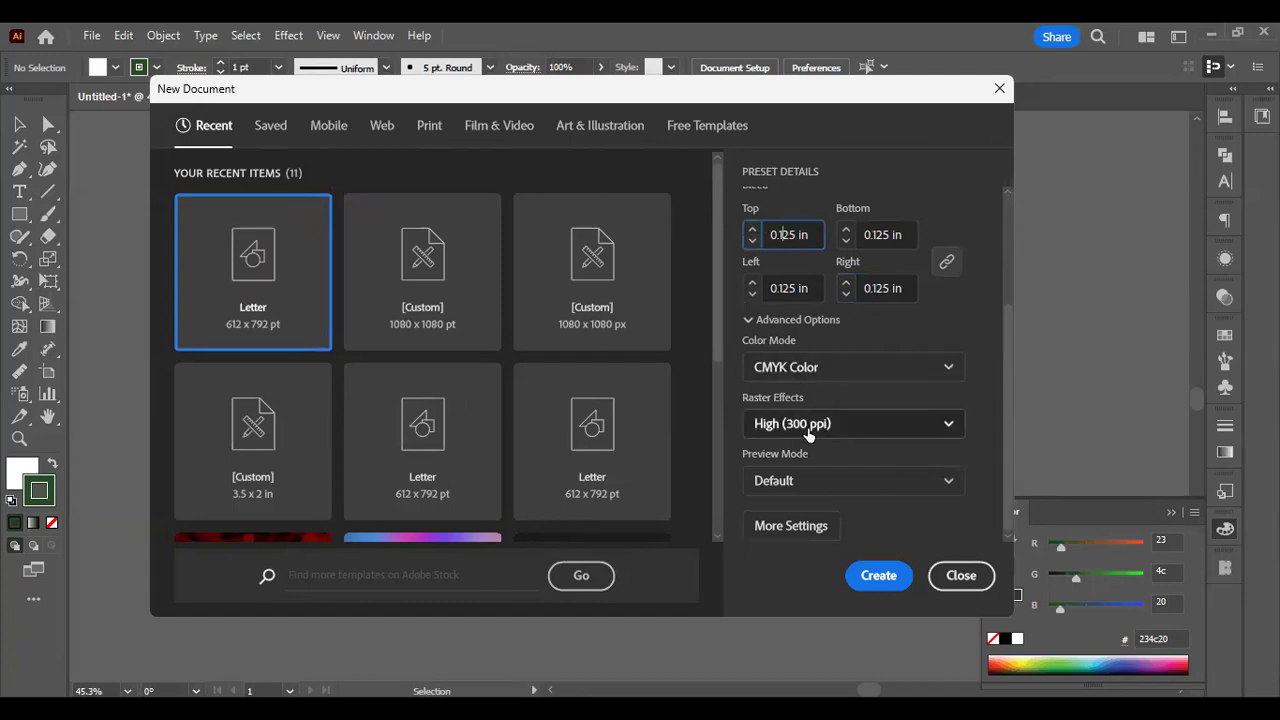
left_click(878, 575)
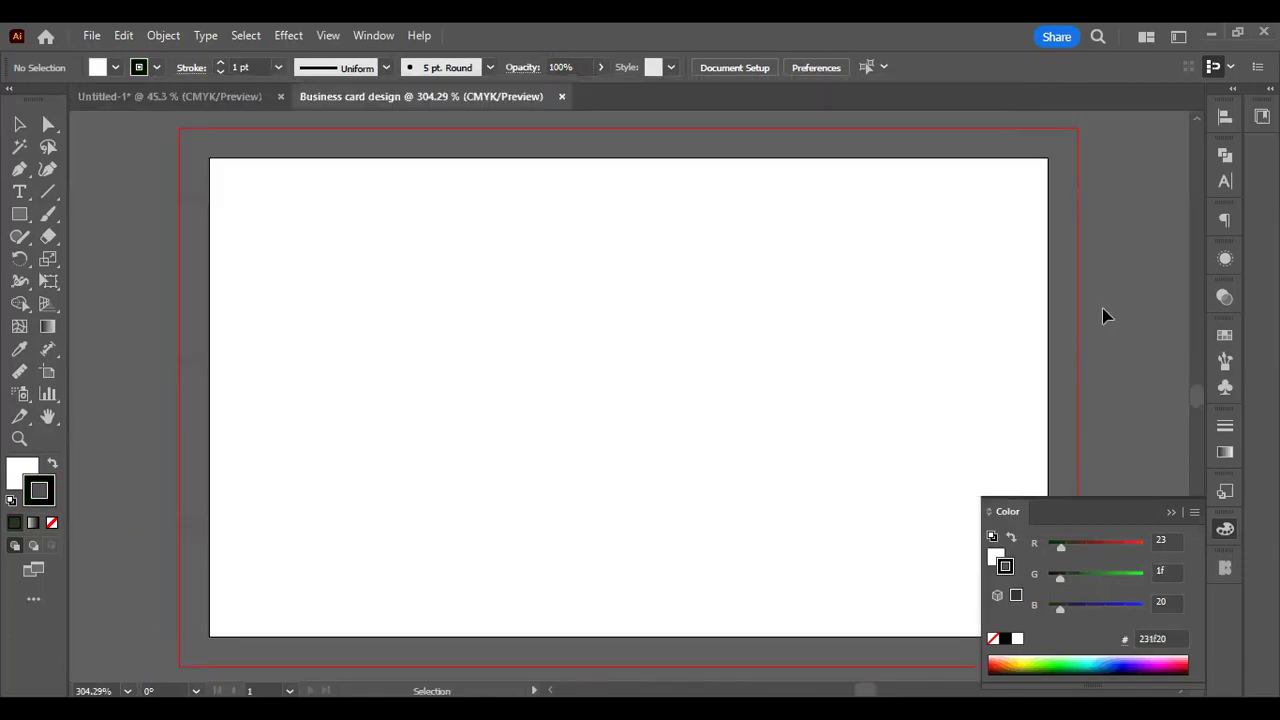
Collapse the Color panel and create another new 3.5 × 2 in document with 2 artboards and a 0.125 in bleed
key("z")
left_click(869, 320, "alt")
left_click_drag(869, 320, 766, 335)
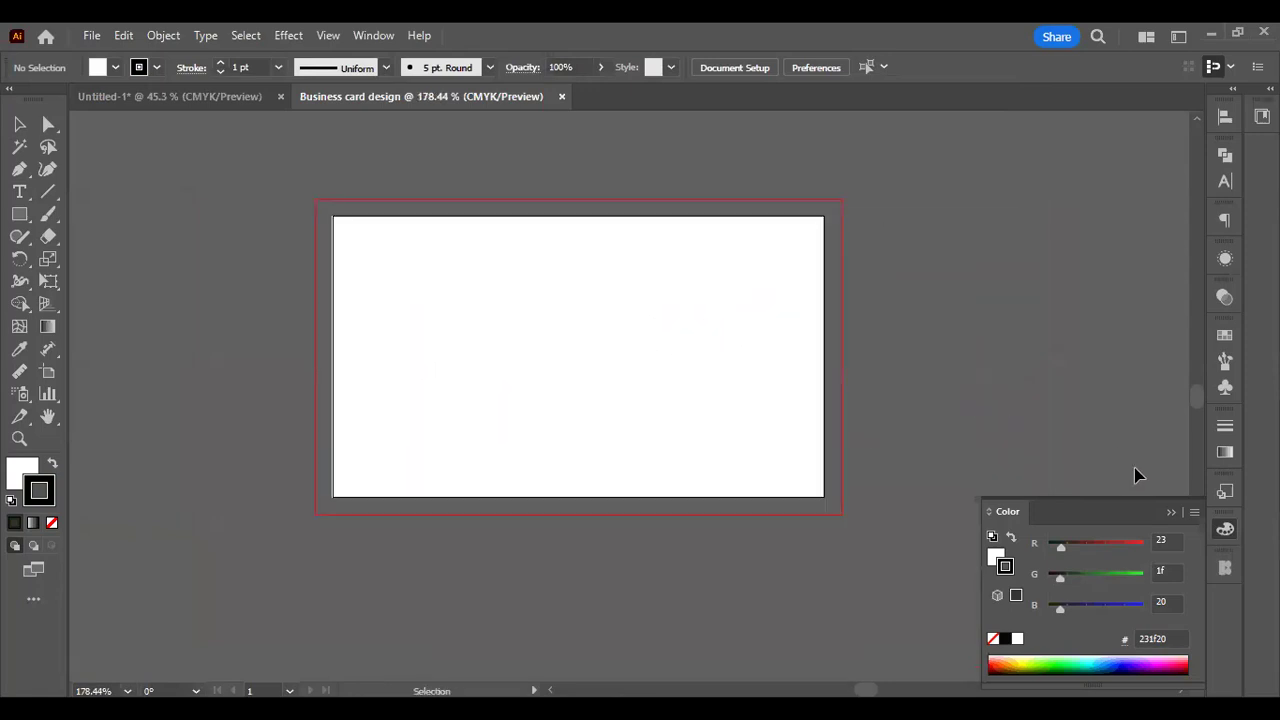
left_click(1171, 511)
left_click(92, 36)
key("Escape")
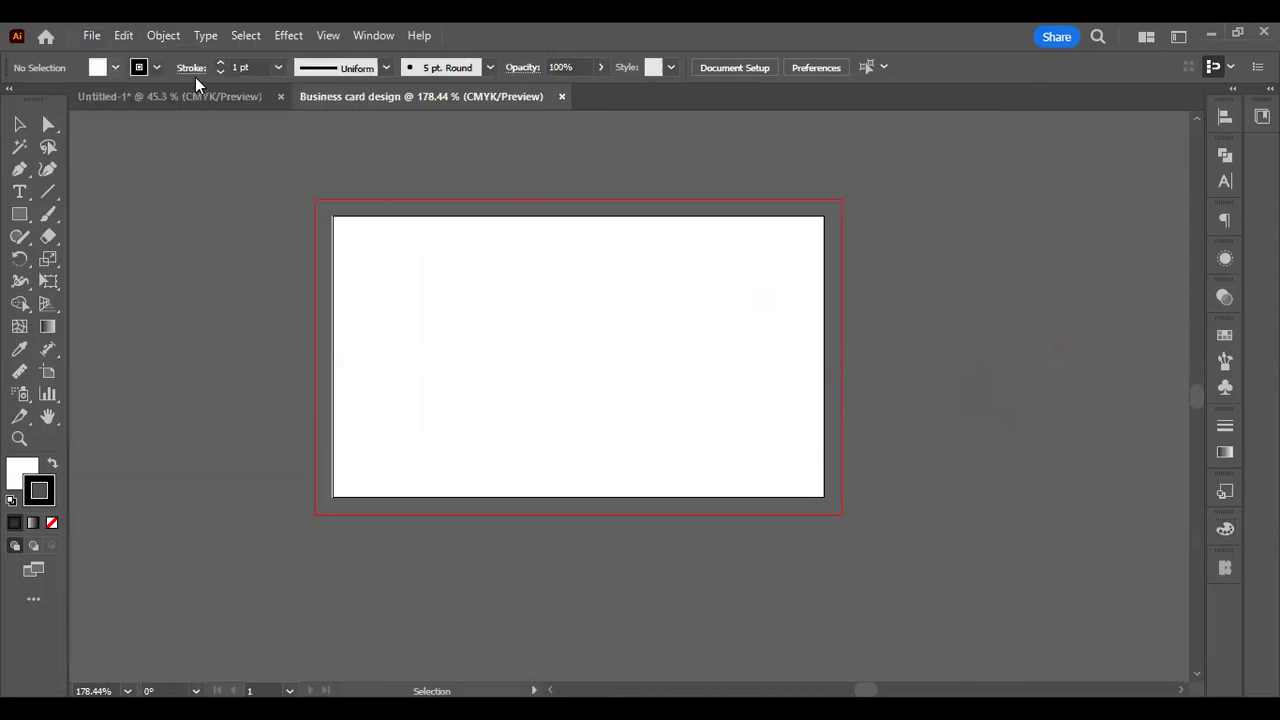
left_click(947, 316)
key("BackSpace")
type("2")
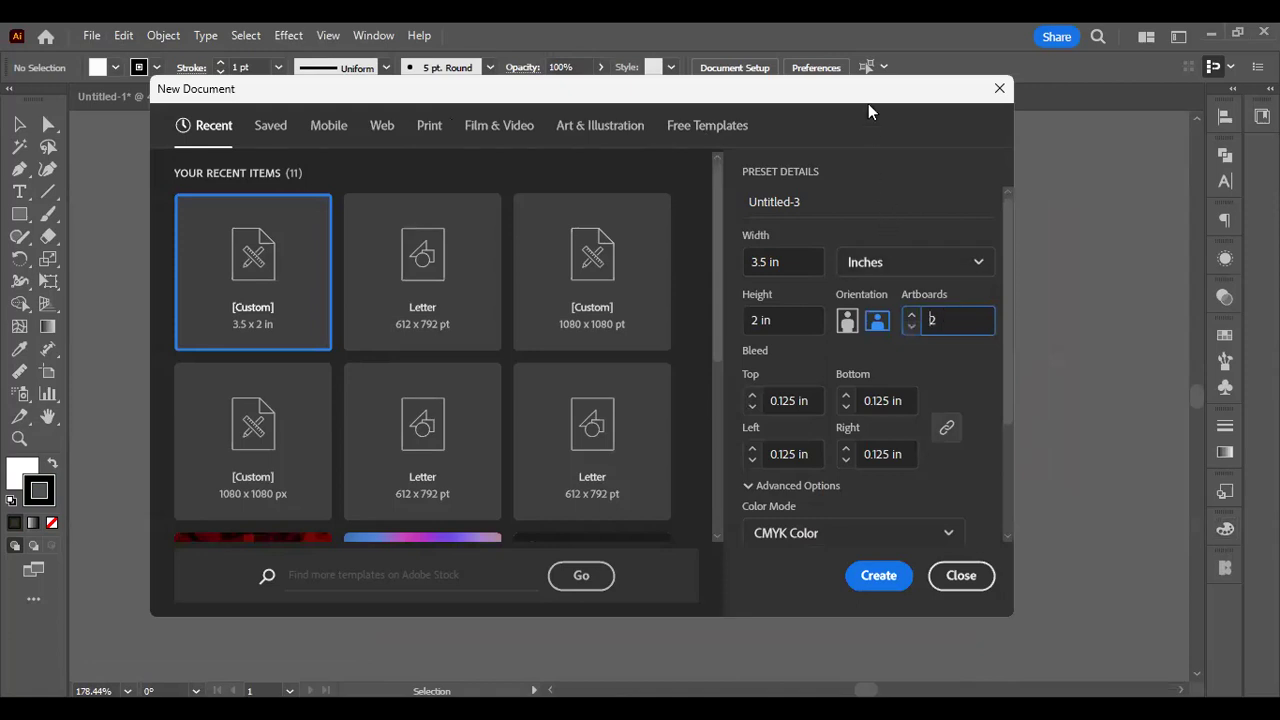
left_click(879, 578)
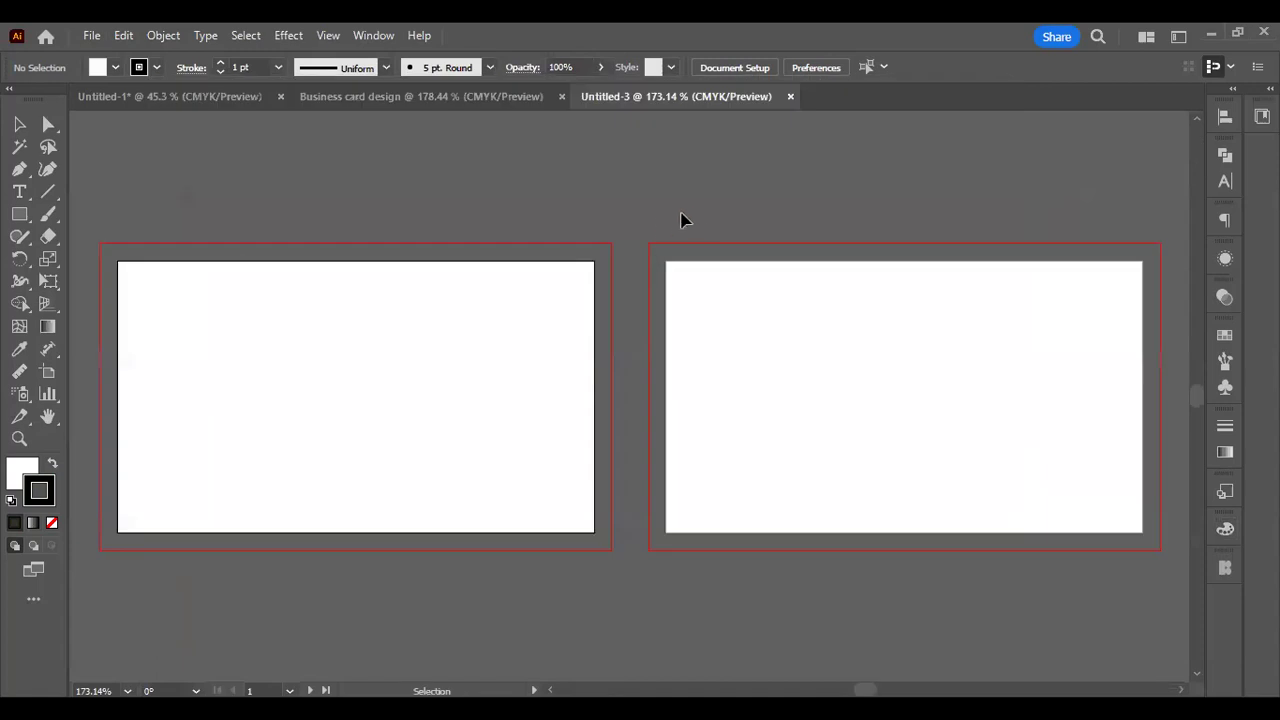
key("z")
left_click(635, 226, "alt")
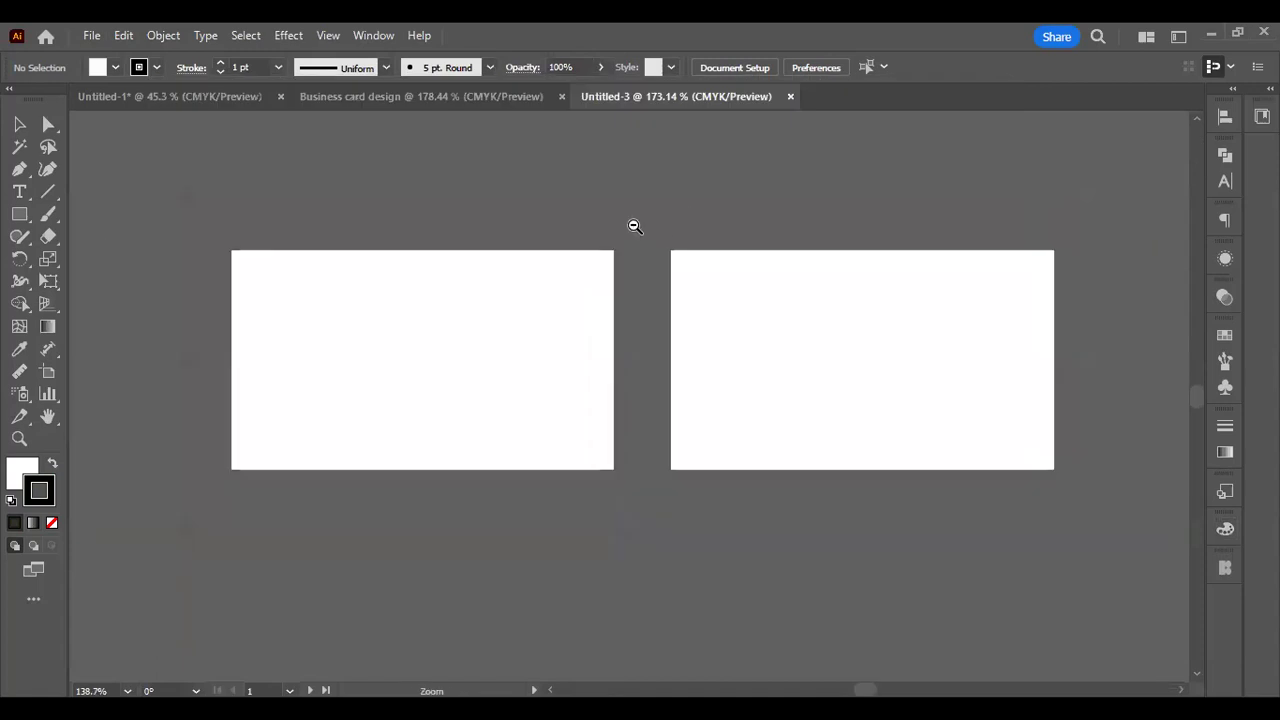
key("v")
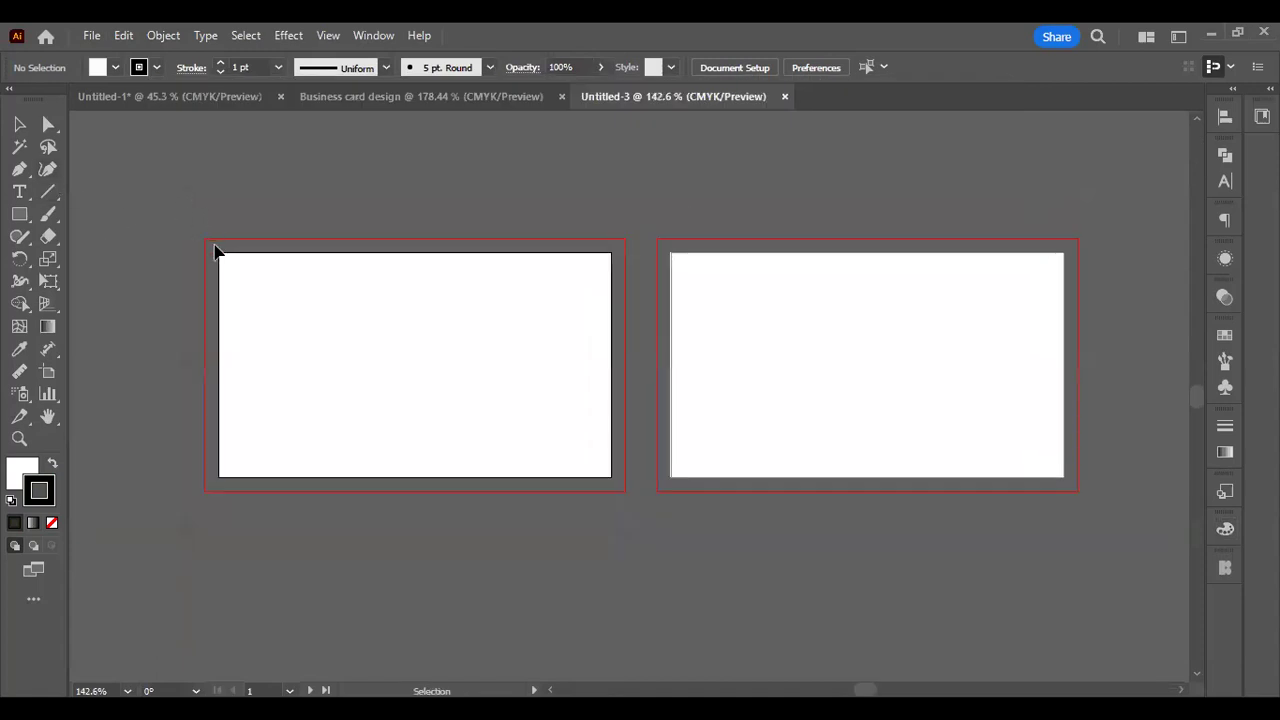
left_click_drag(221, 258, 598, 478)
scroll(400, 329, "up", 3)
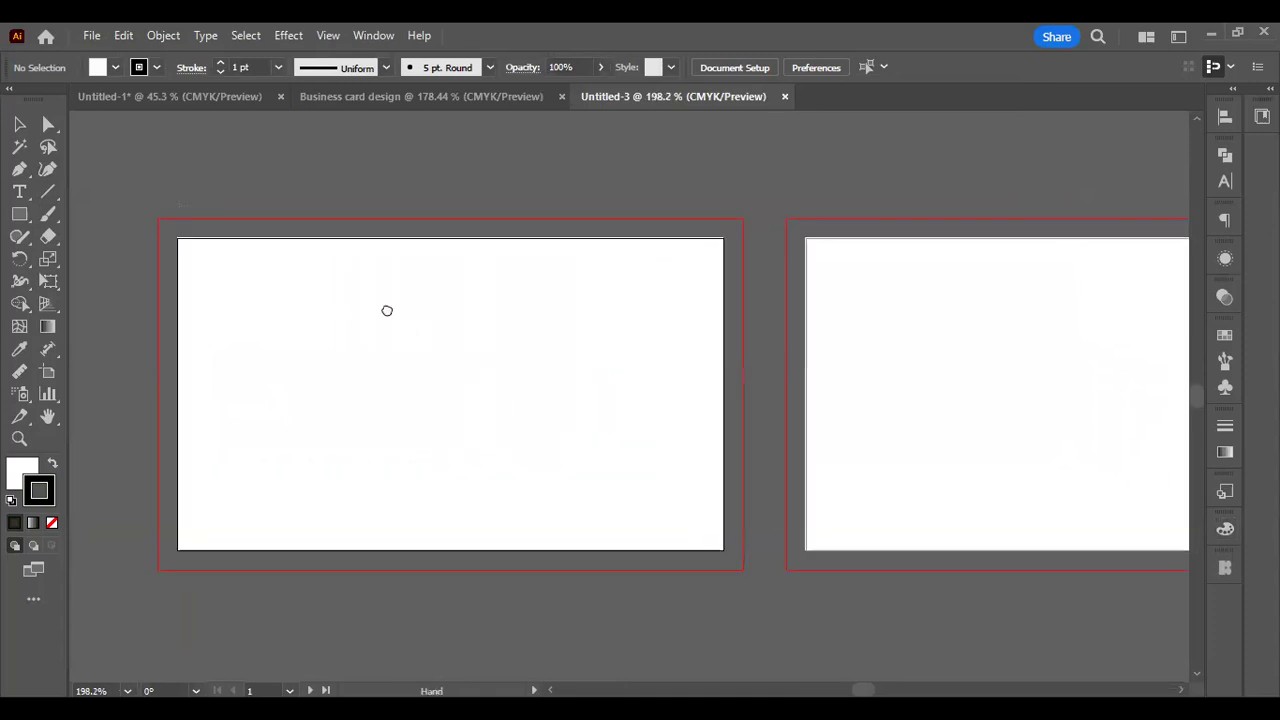
left_click_drag(216, 246, 762, 558)
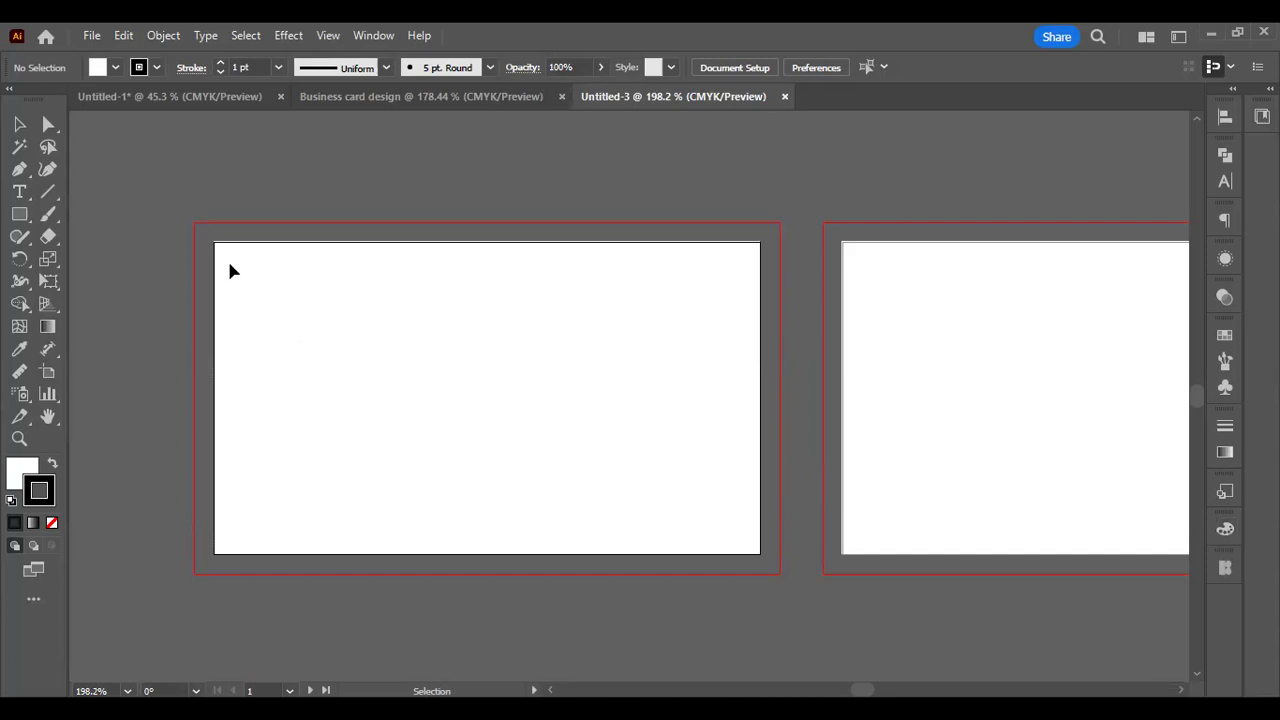
left_click_drag(211, 246, 760, 560)
Create a 3.5 × 2 in rectangle with its corner at the upper-left corner of the first artboard
left_click(24, 216)
left_click(295, 235)
type("3.5")
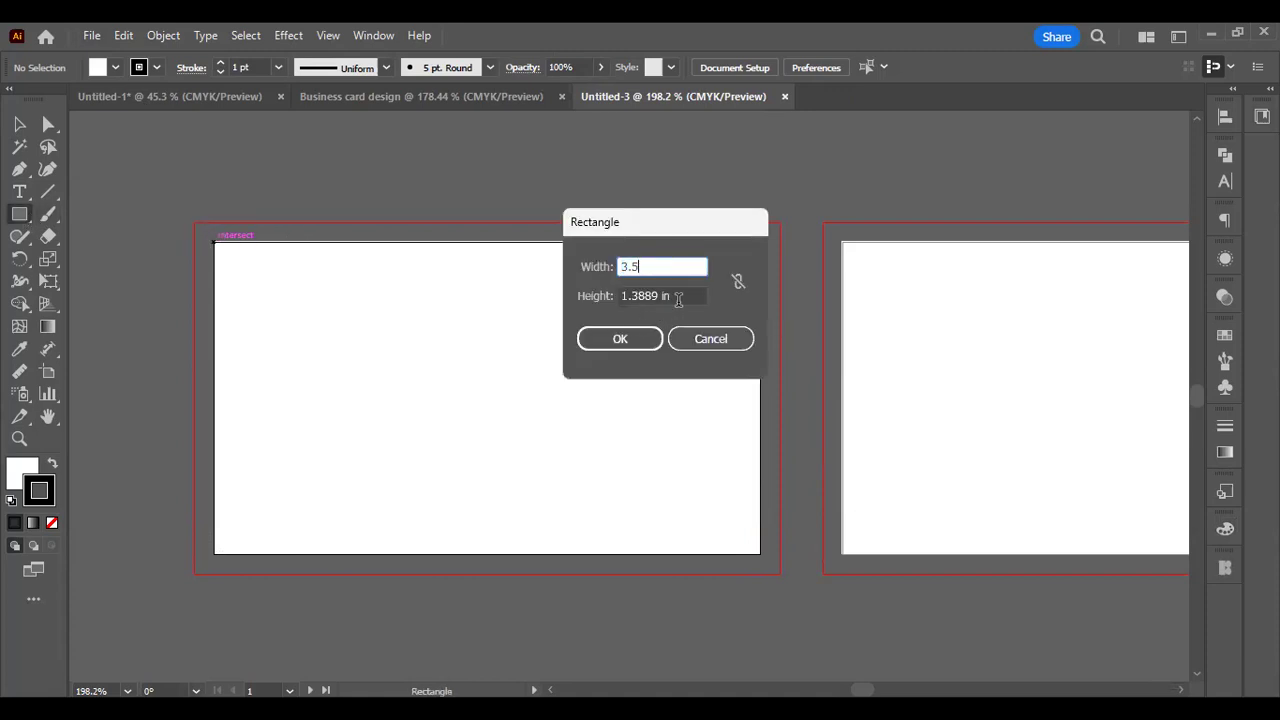
key("Tab")
type("2")
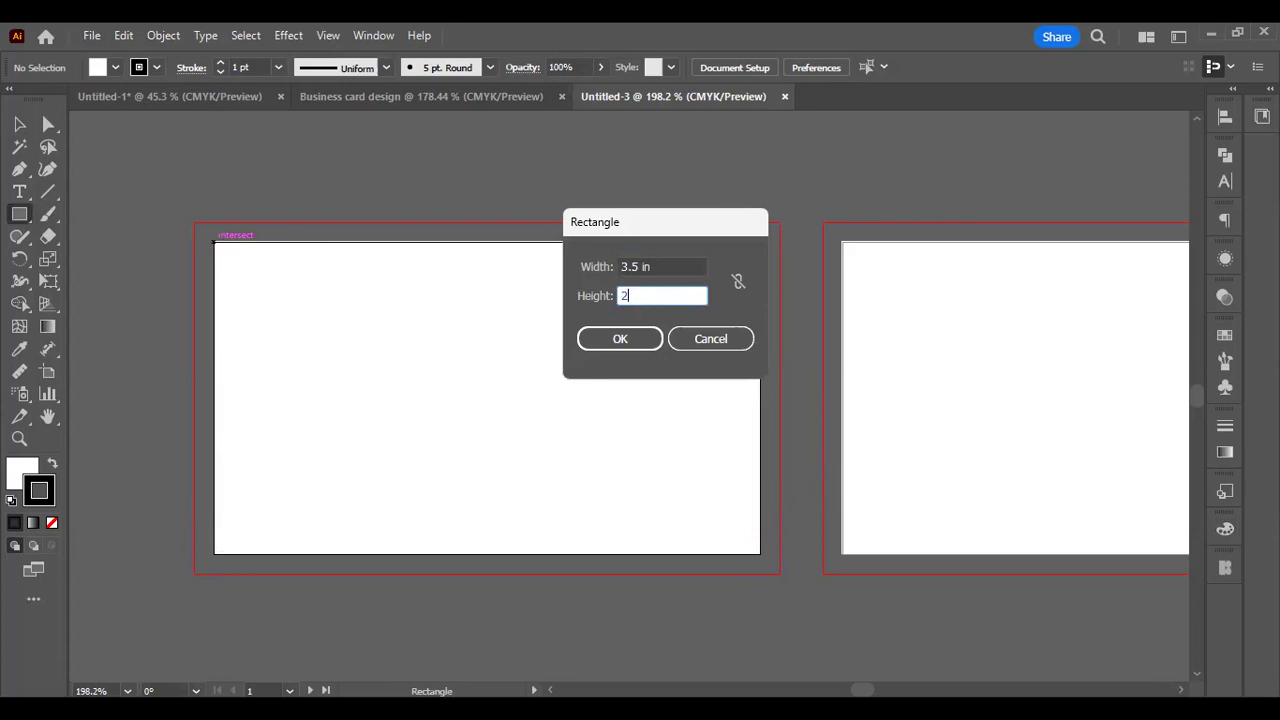
left_click(605, 342)
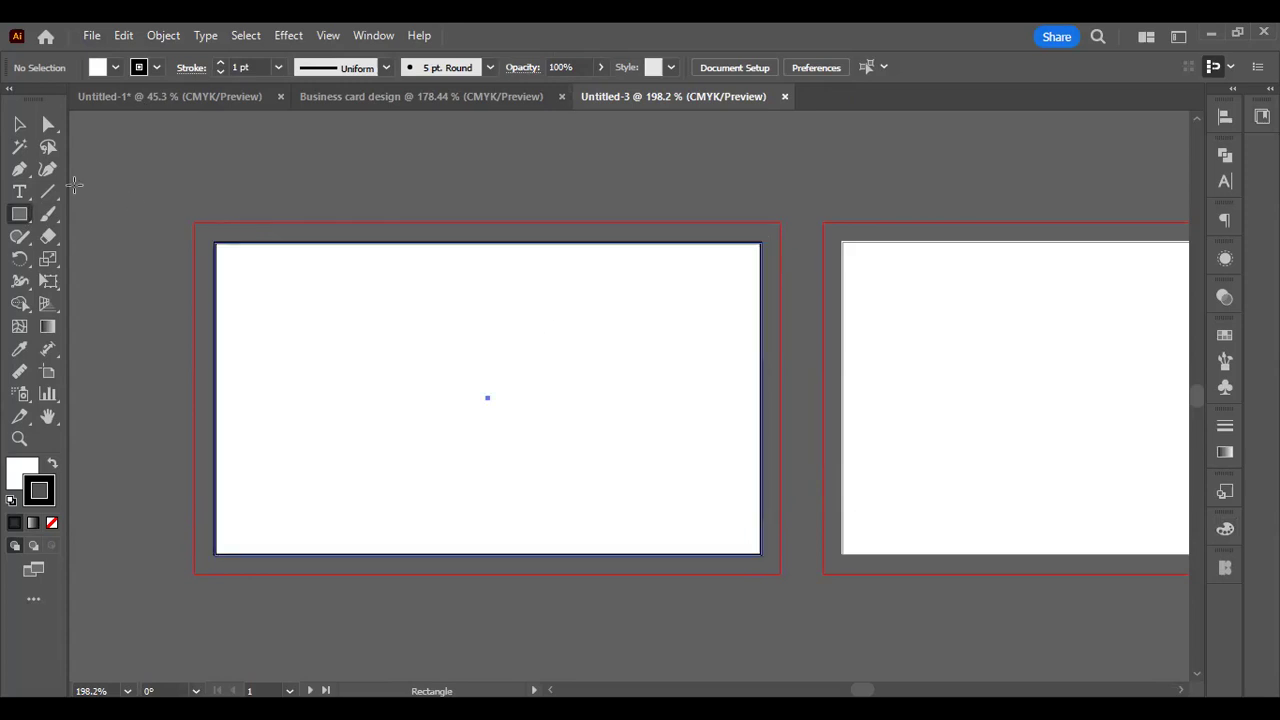
Remove the stroke from the white rectangle covering the first artboard
left_click(19, 124)
left_click(52, 522)
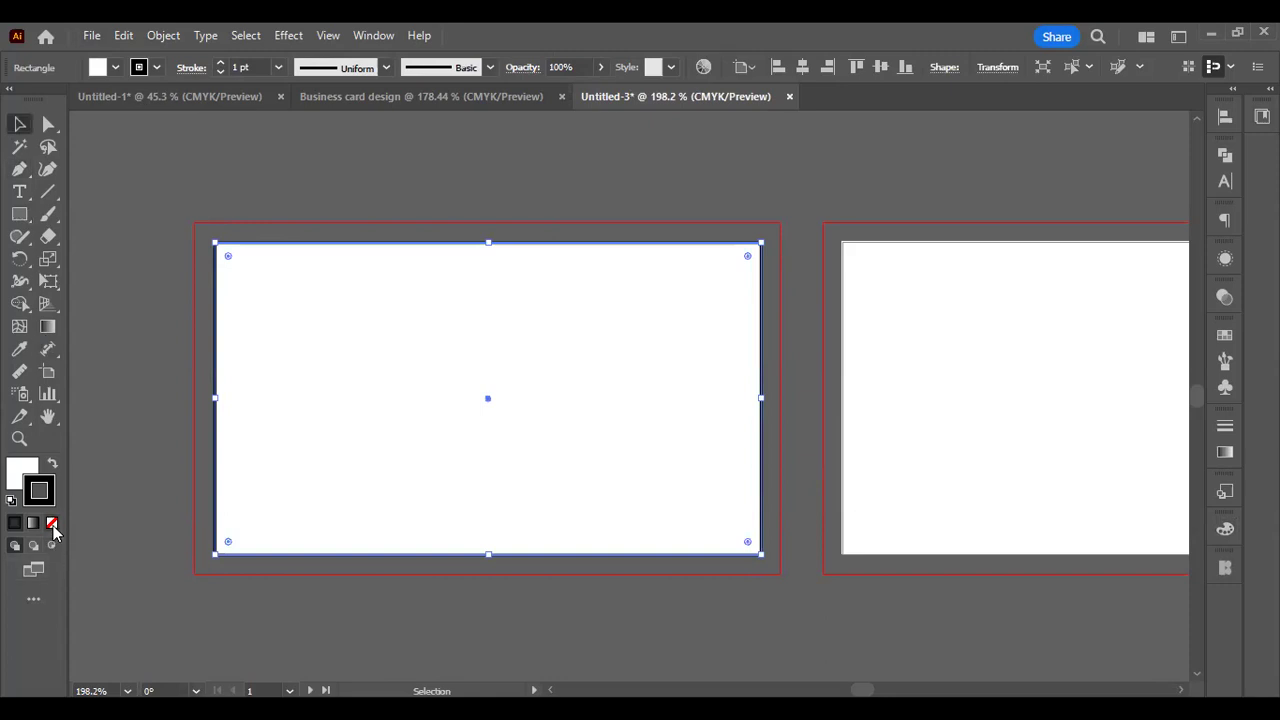
left_click(103, 403)
left_click(342, 401)
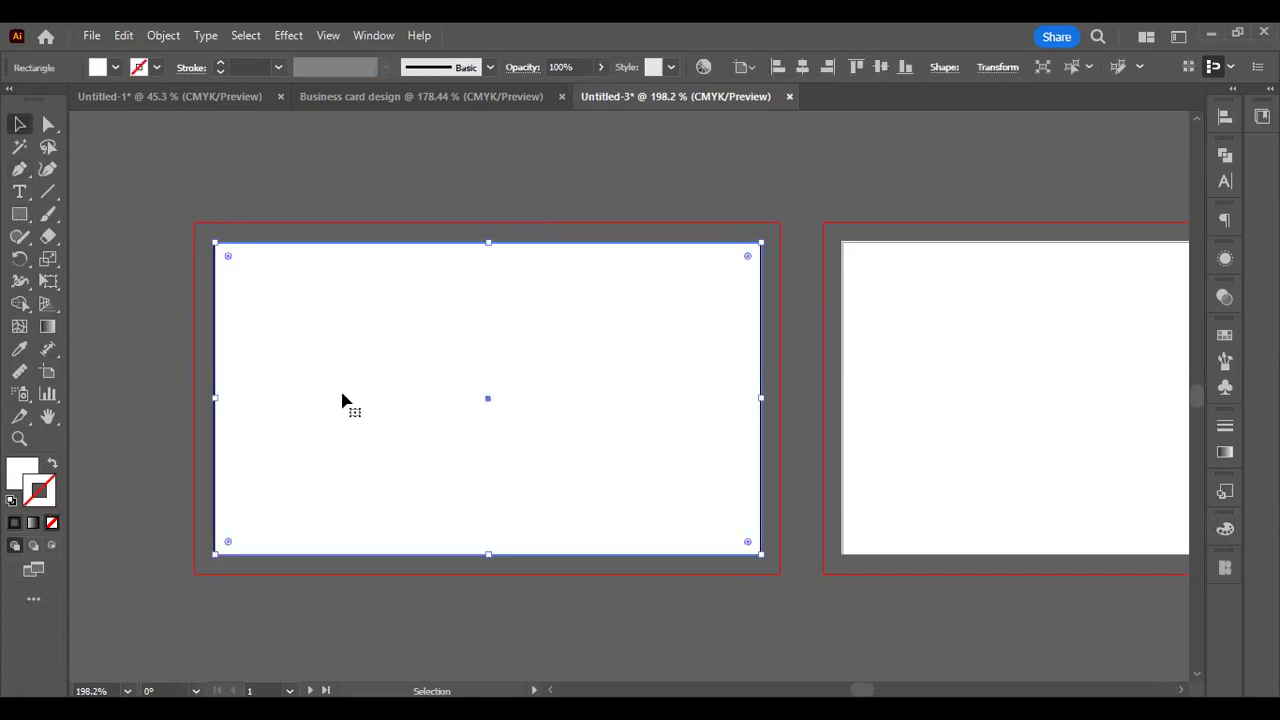
left_click(371, 210)
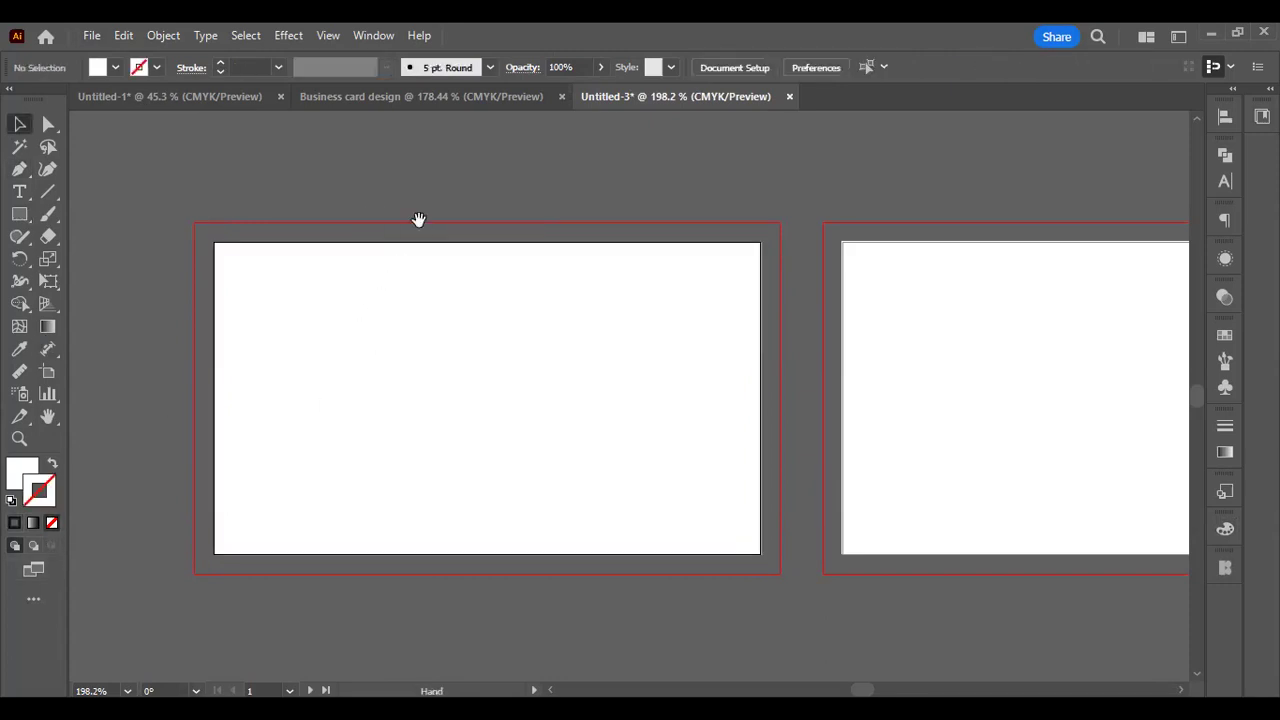
Move the white rectangle off the first artboard into the empty canvas area to its left
scroll(412, 220, "down", 2)
left_click_drag(275, 248, 524, 262)
key("ctrl+a")
left_click_drag(717, 327, 305, 328)
scroll(471, 331, "left", 3)
left_click_drag(557, 337, 498, 334)
left_click(420, 214)
scroll(443, 220, "up", 2)
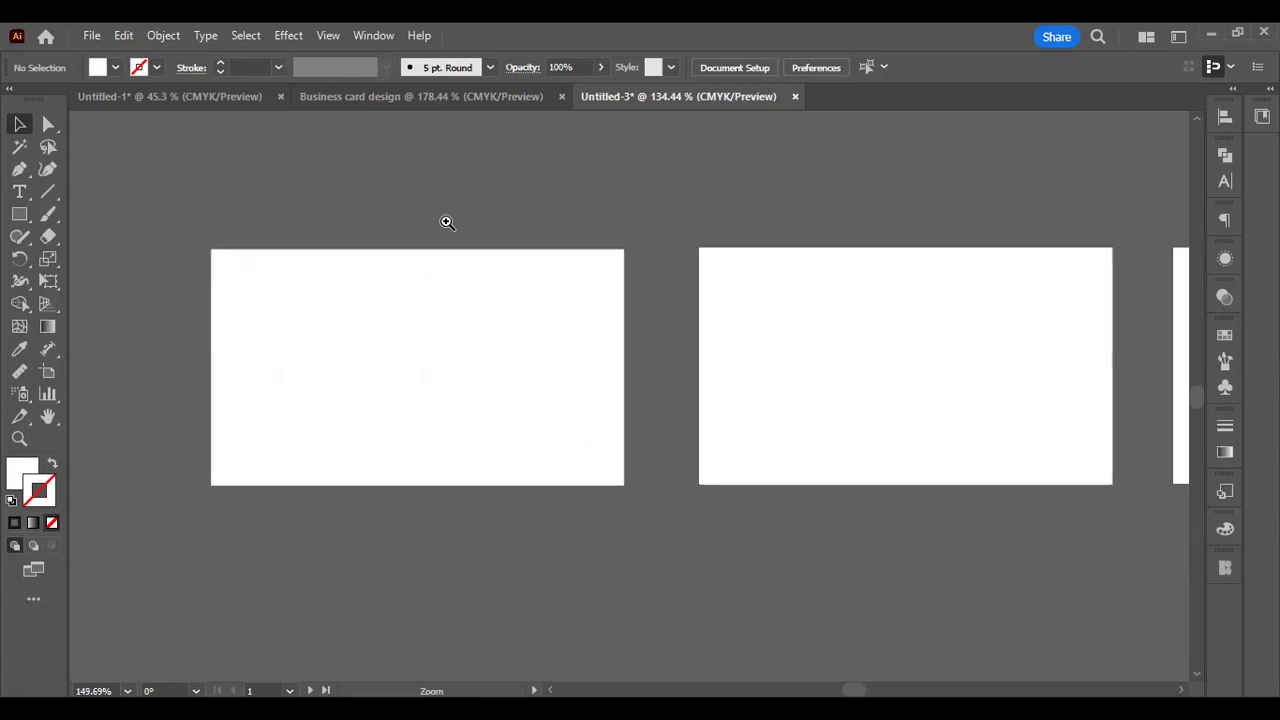
Try pasting the clipboard content, a Fiverr business card image, with the white rectangle selected
left_click(465, 283)
key("a")
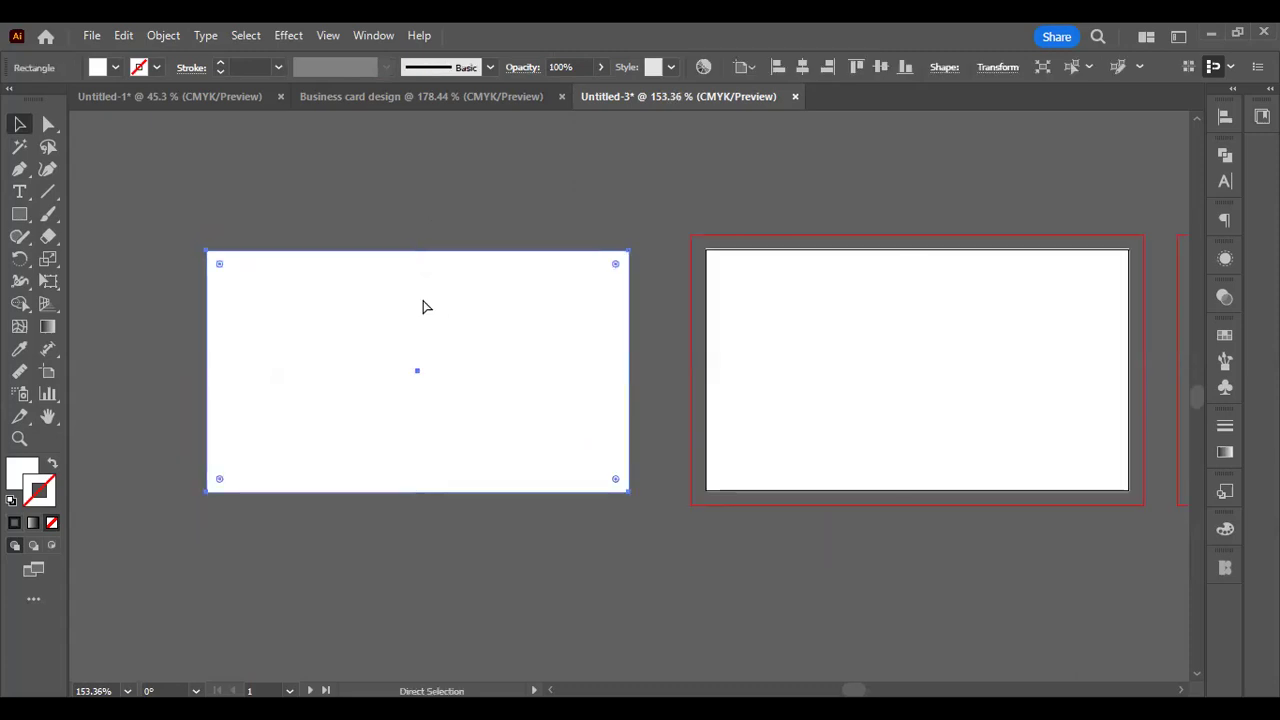
key("ctrl+v")
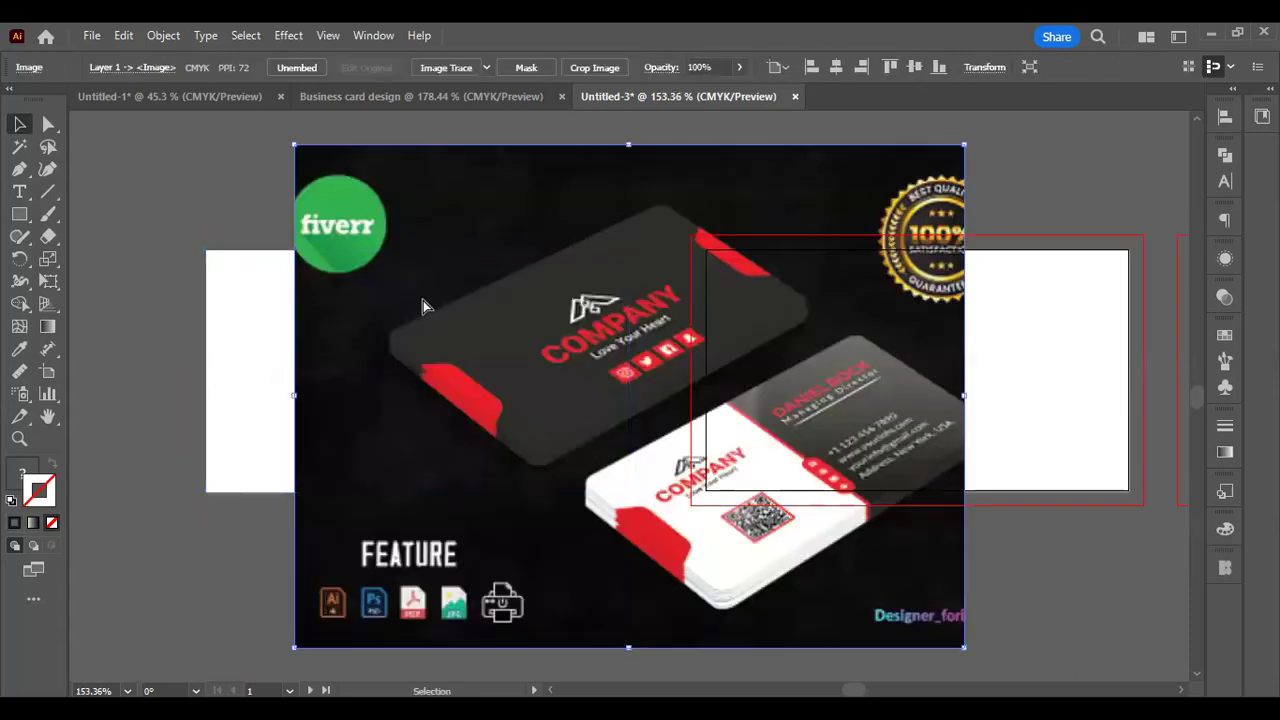
key("ctrl+z")
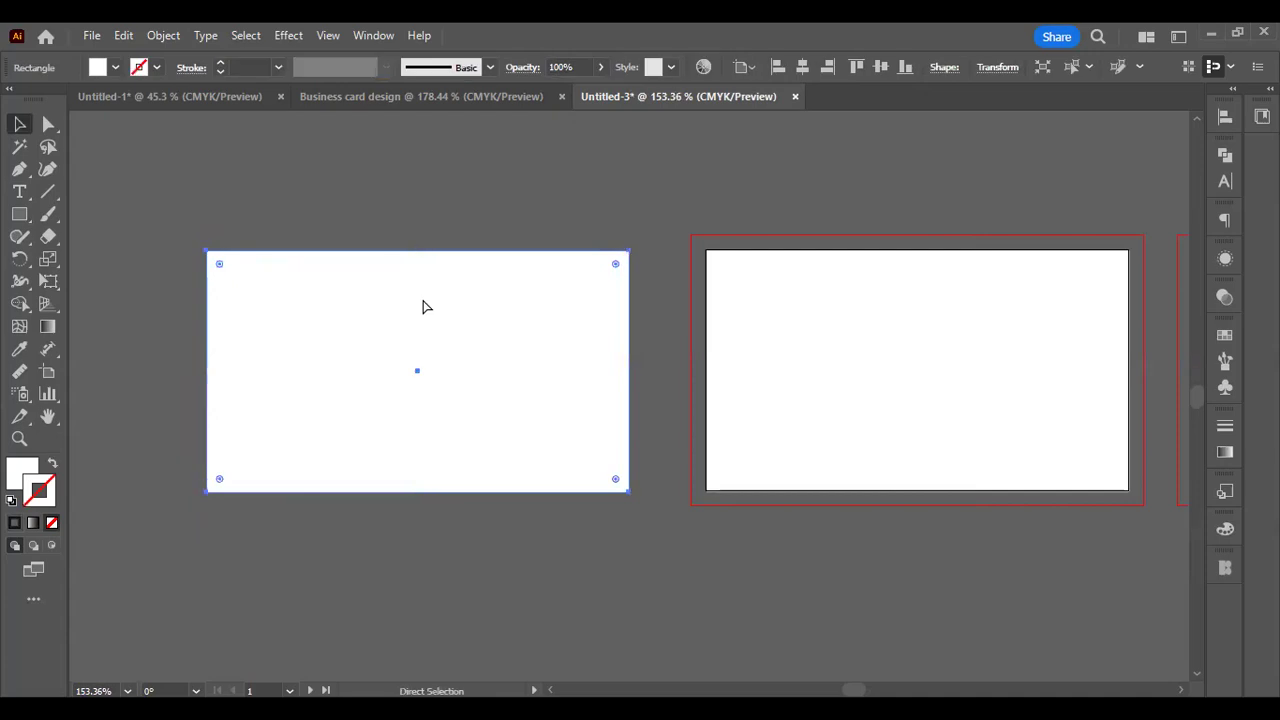
left_click(391, 190)
key("f")
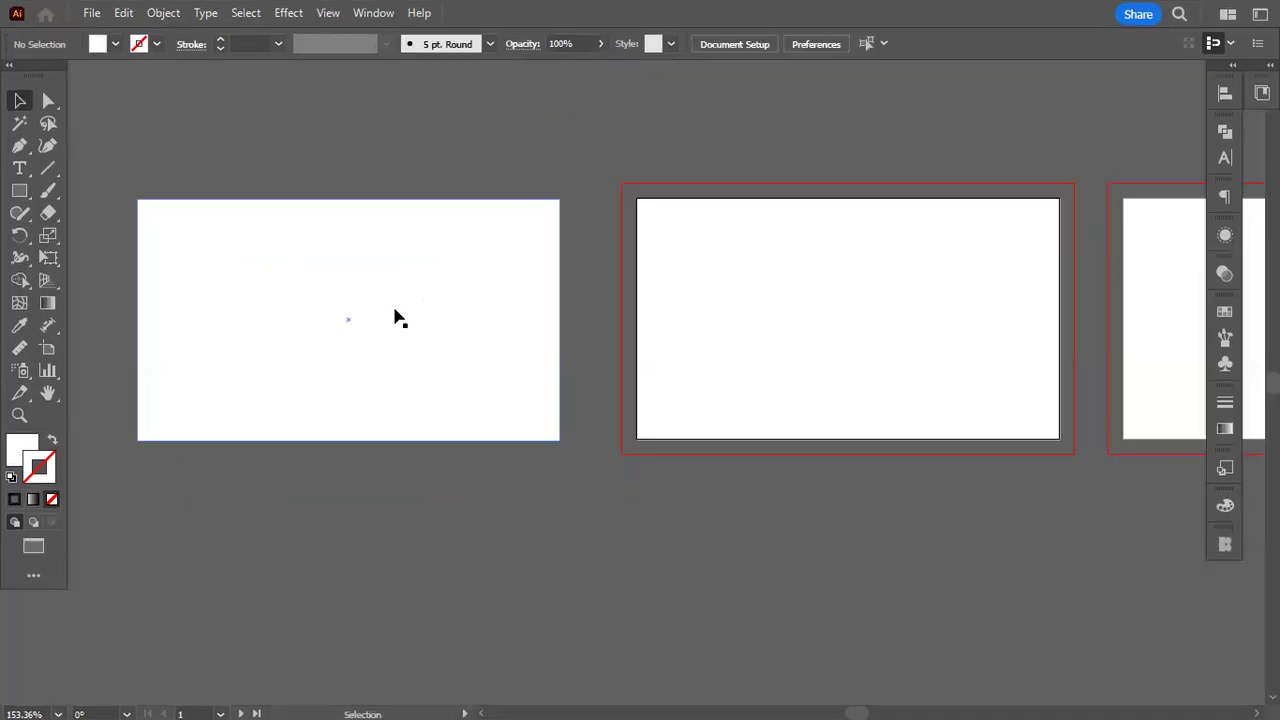
key("f")
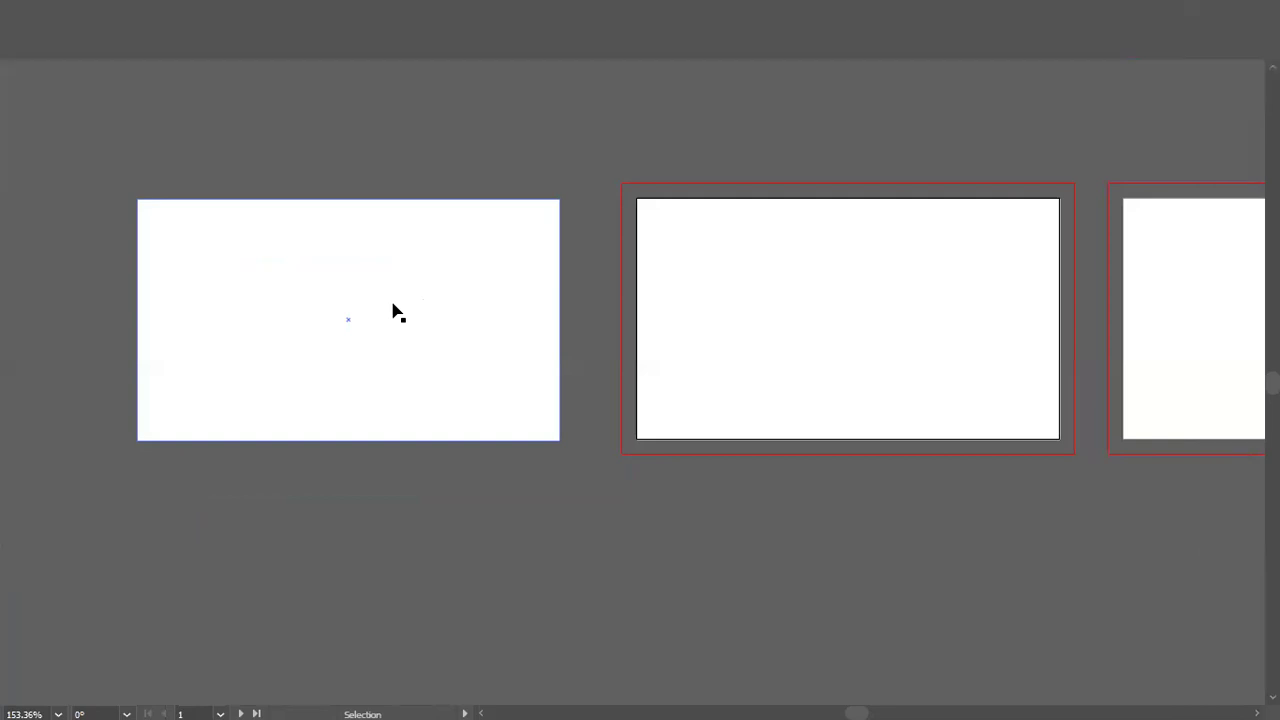
key("f")
left_click(435, 337)
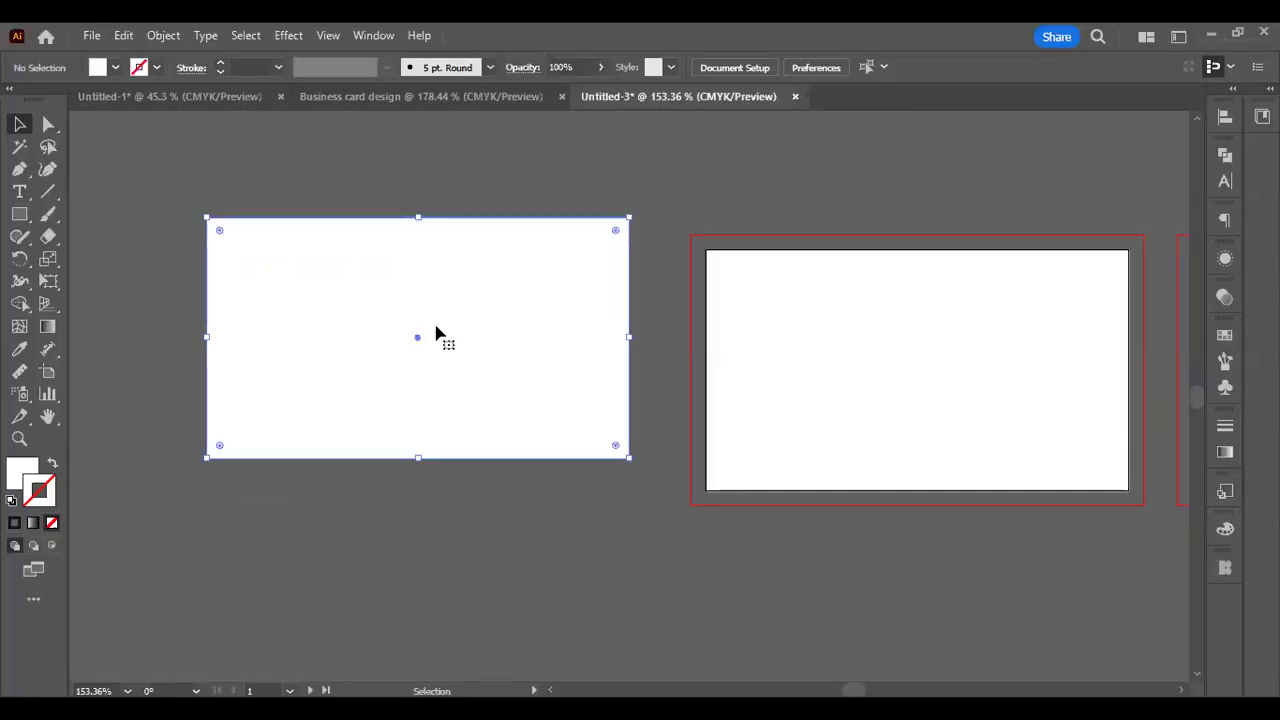
key("ctrl+z")
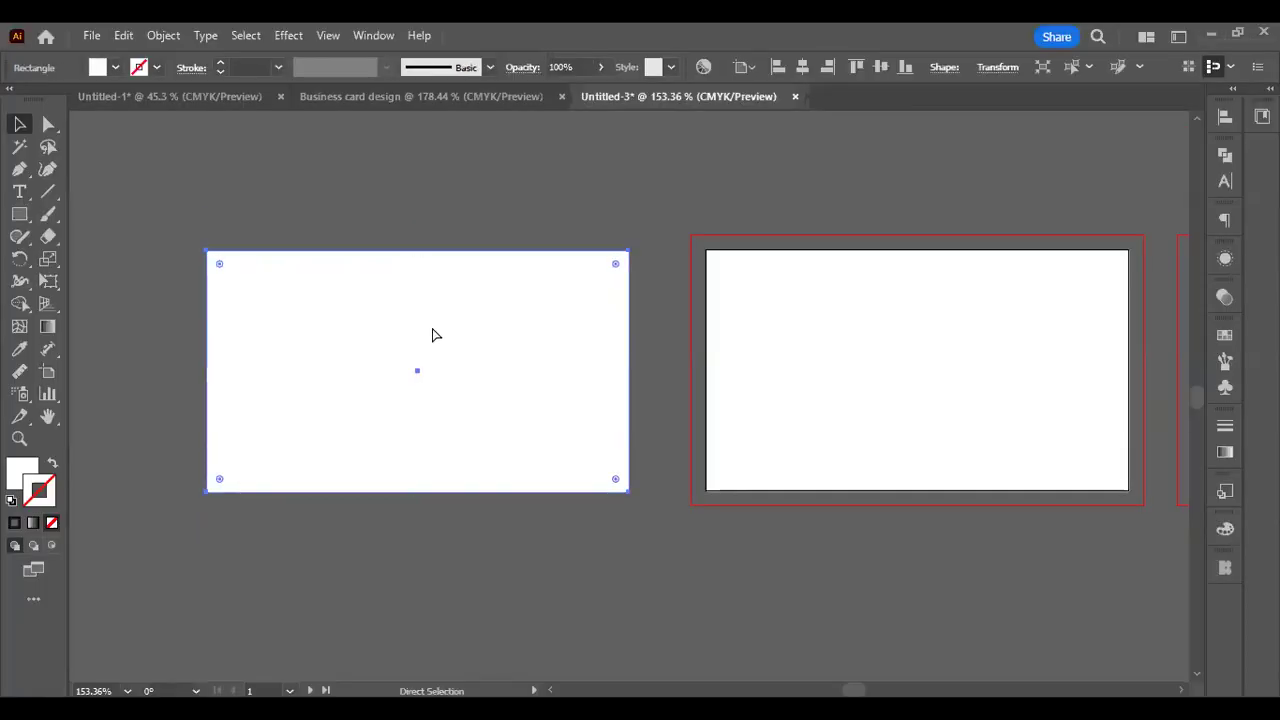
Duplicate the white rectangle in place, test the copy by moving it upward, and undo that move
left_click(428, 207)
left_click_drag(443, 331, 449, 220)
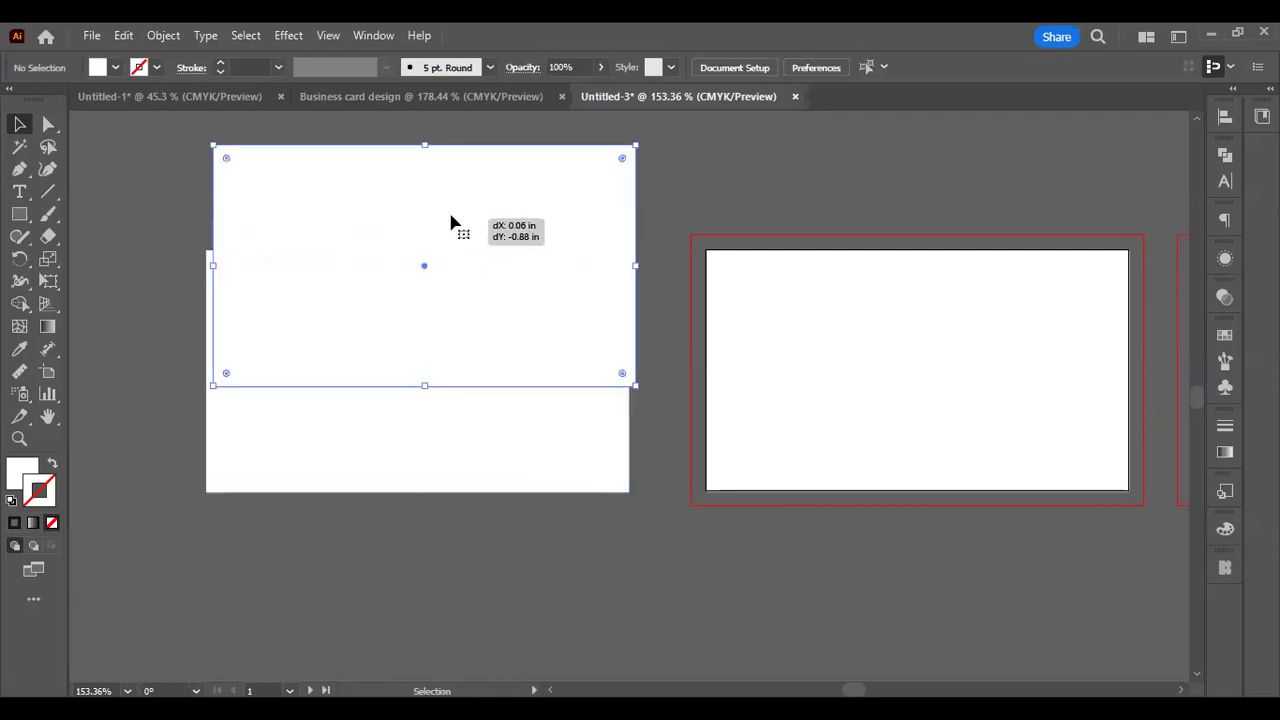
key("ctrl+z")
left_click(425, 353)
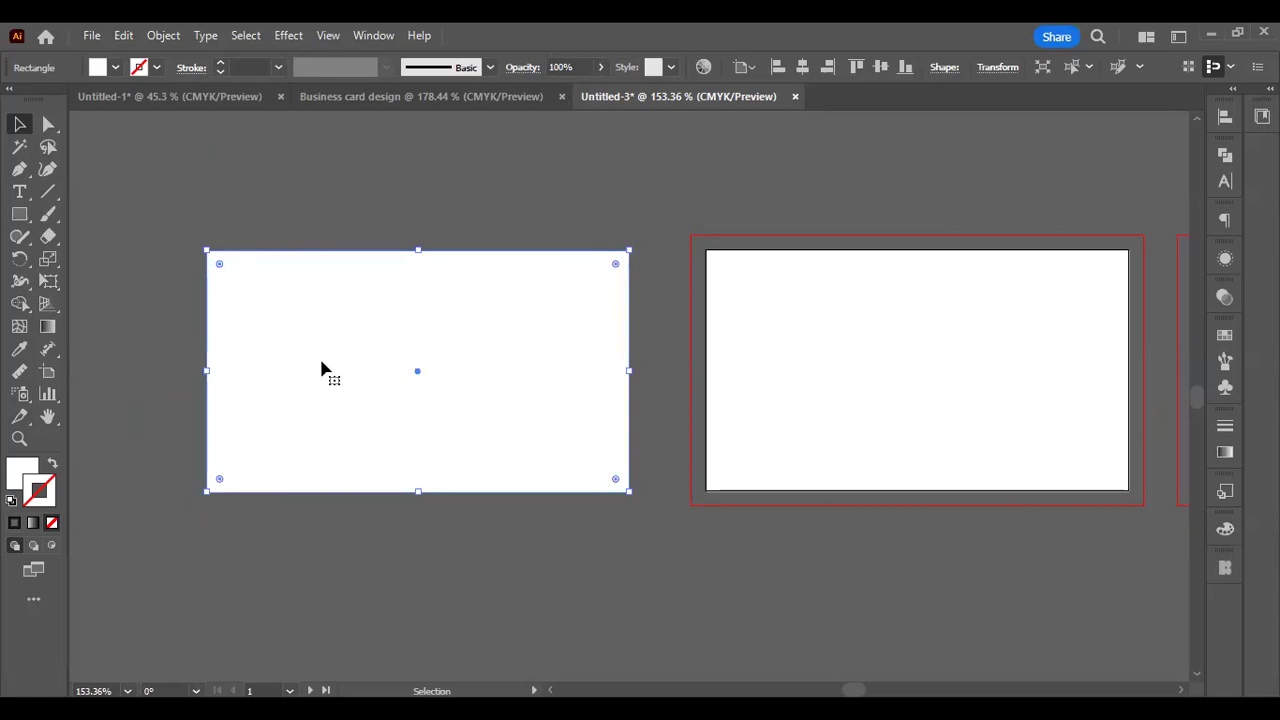
left_click(262, 207)
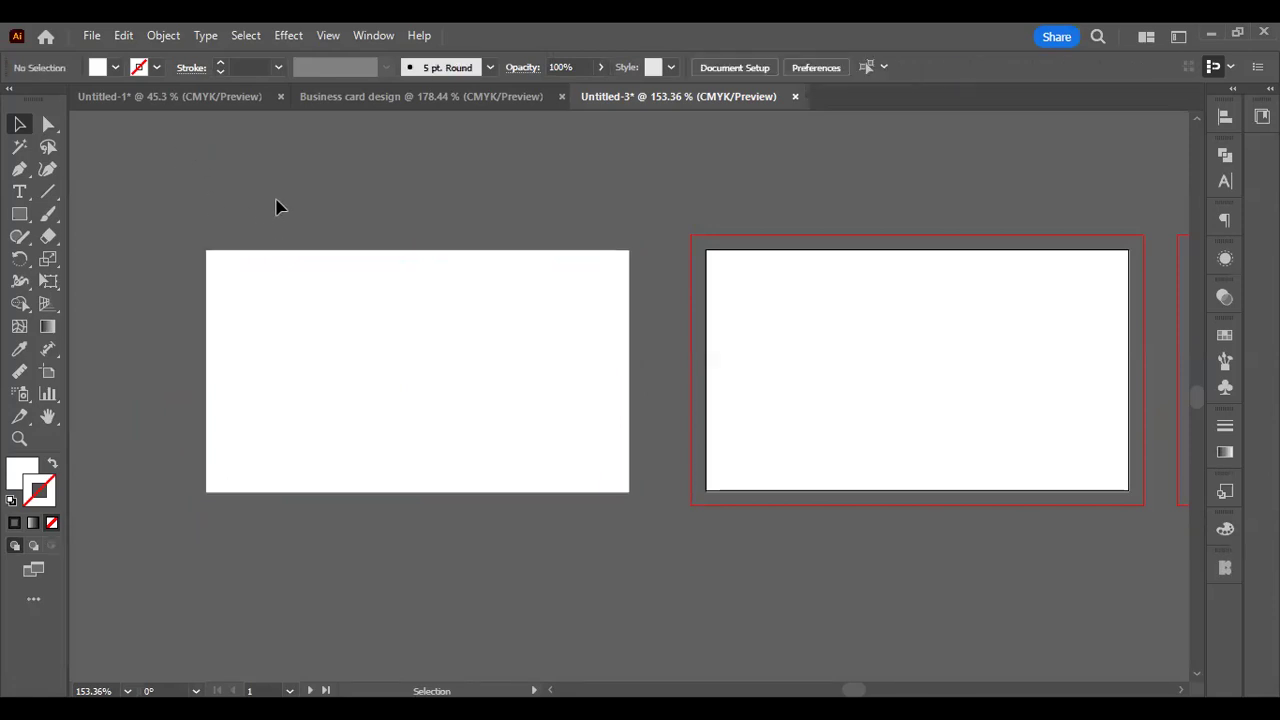
left_click(336, 320)
left_click(163, 35)
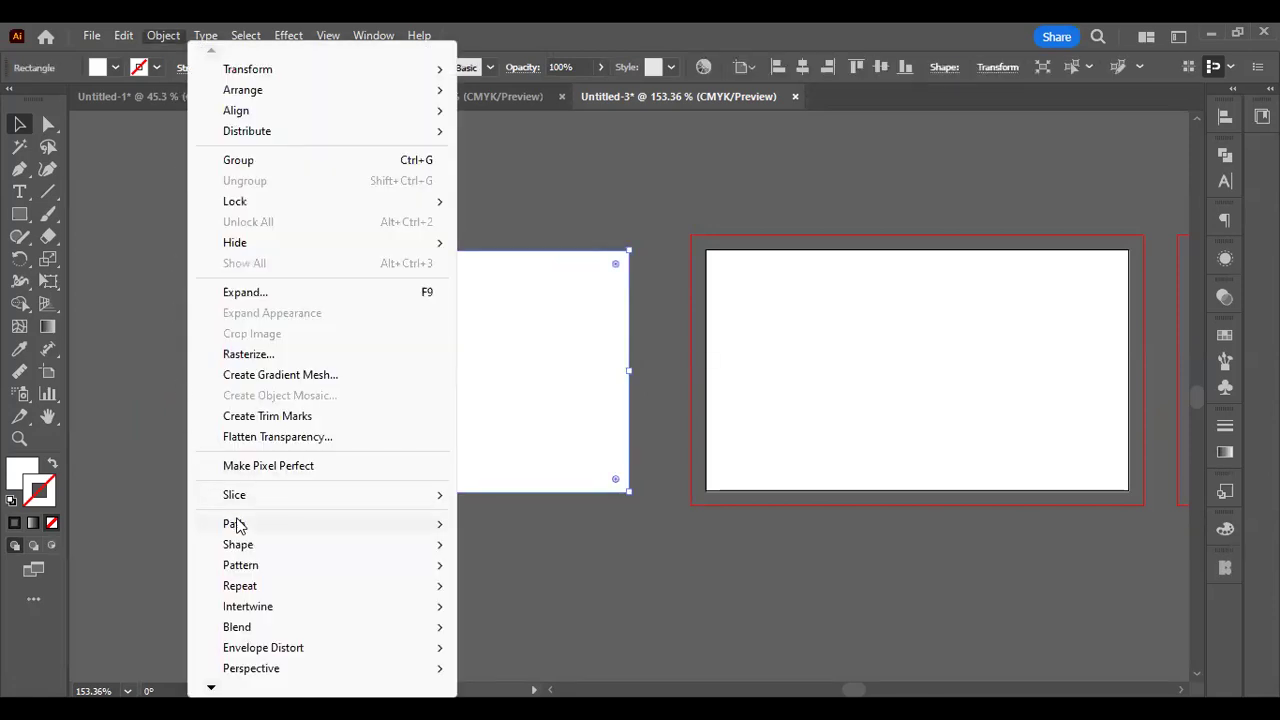
mouse_move(240, 525)
left_click(530, 334)
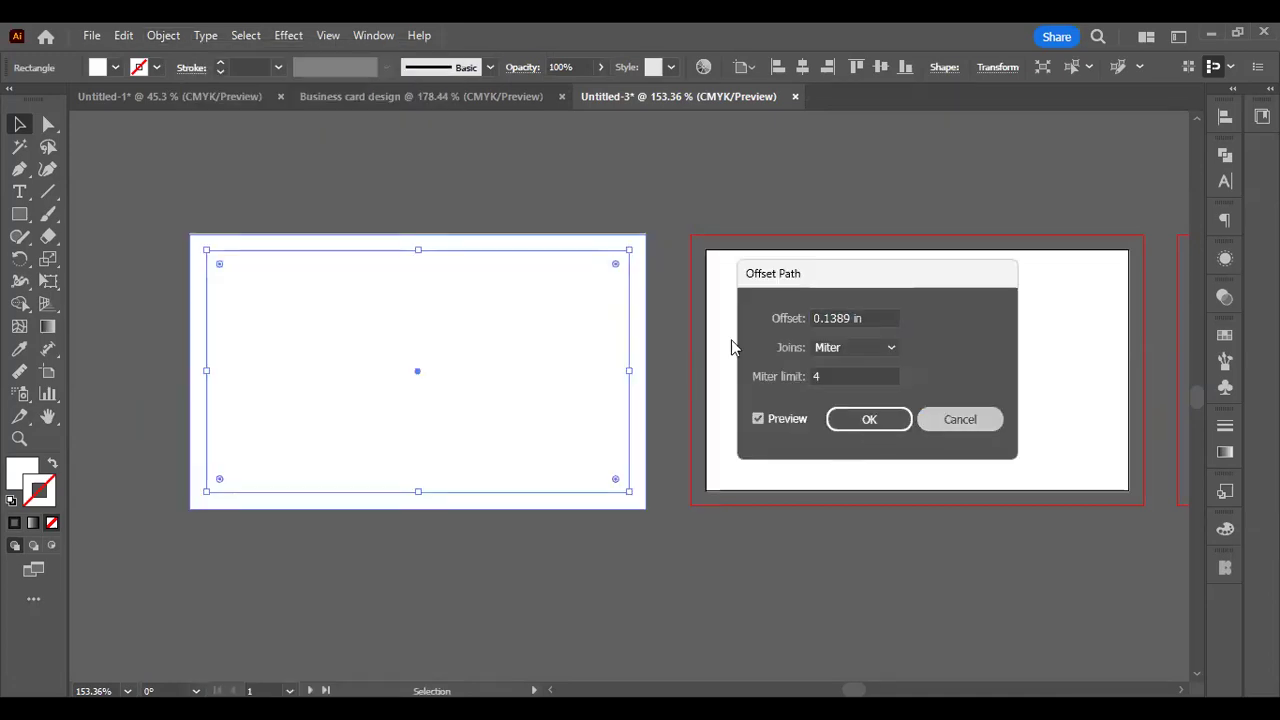
key("Escape")
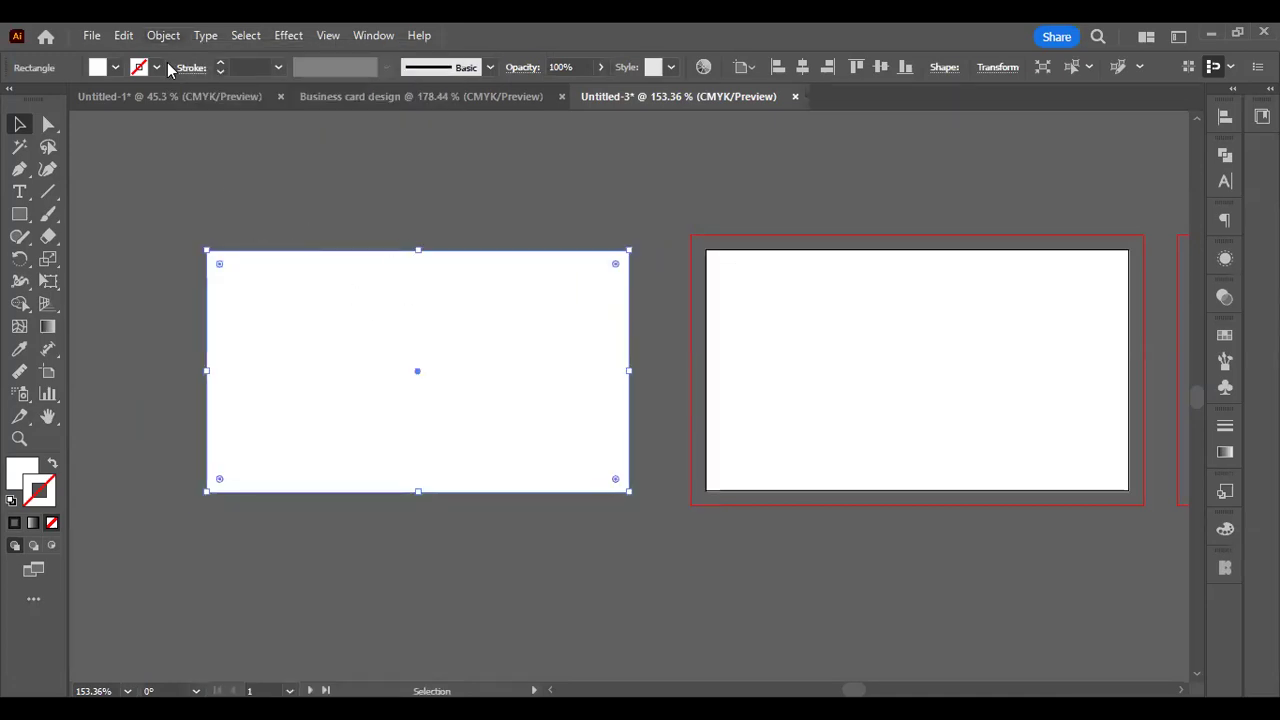
Apply Offset Path with a 0 in offset to the white rectangle beside the first artboard
key("alt+o")
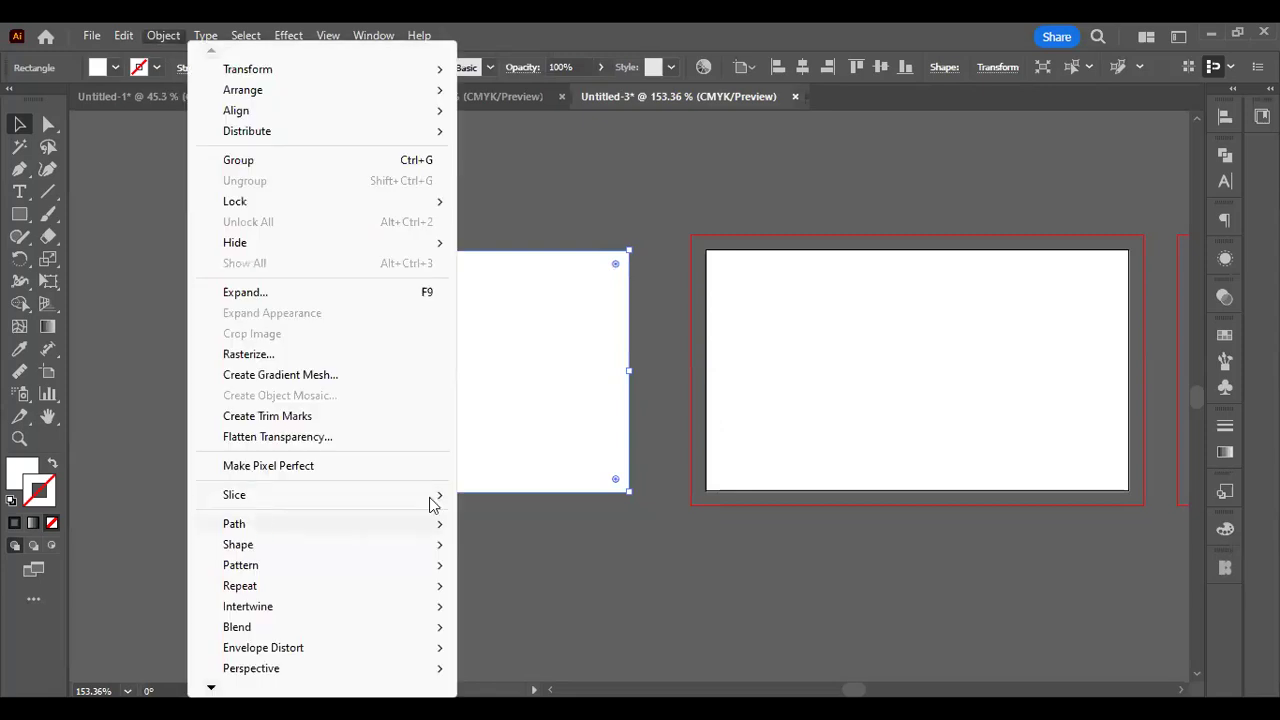
mouse_move(435, 522)
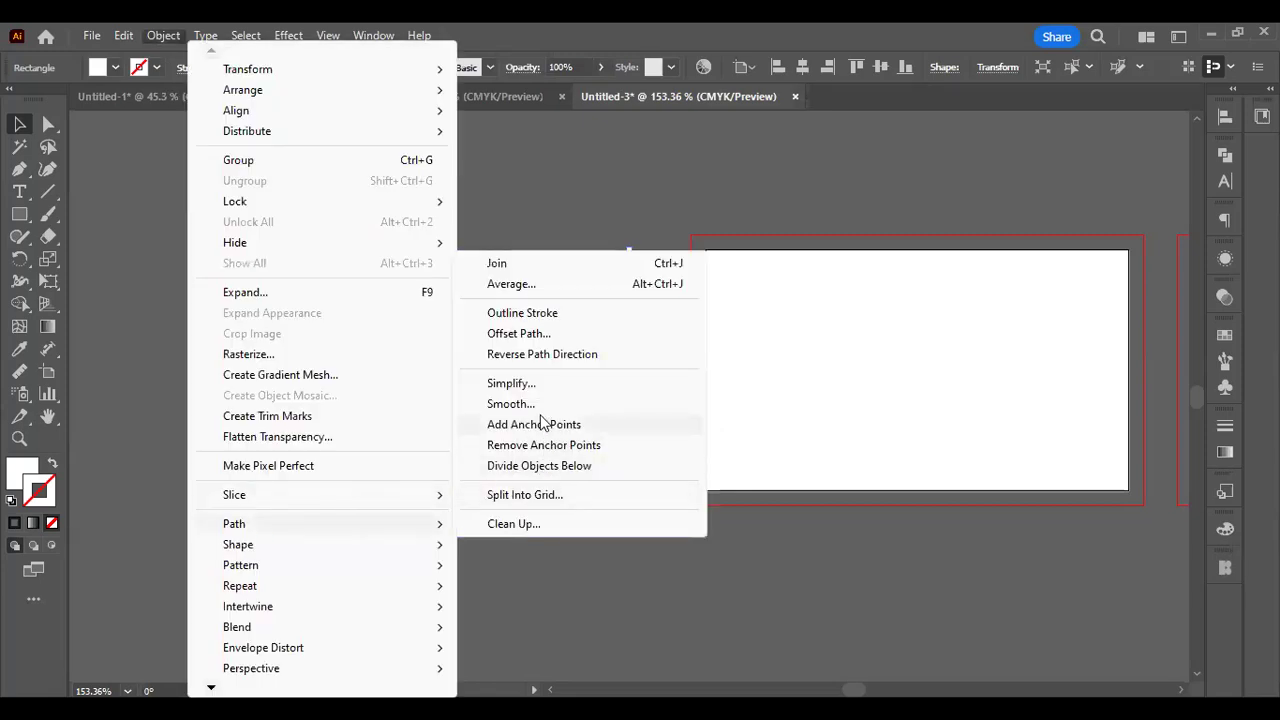
left_click(557, 340)
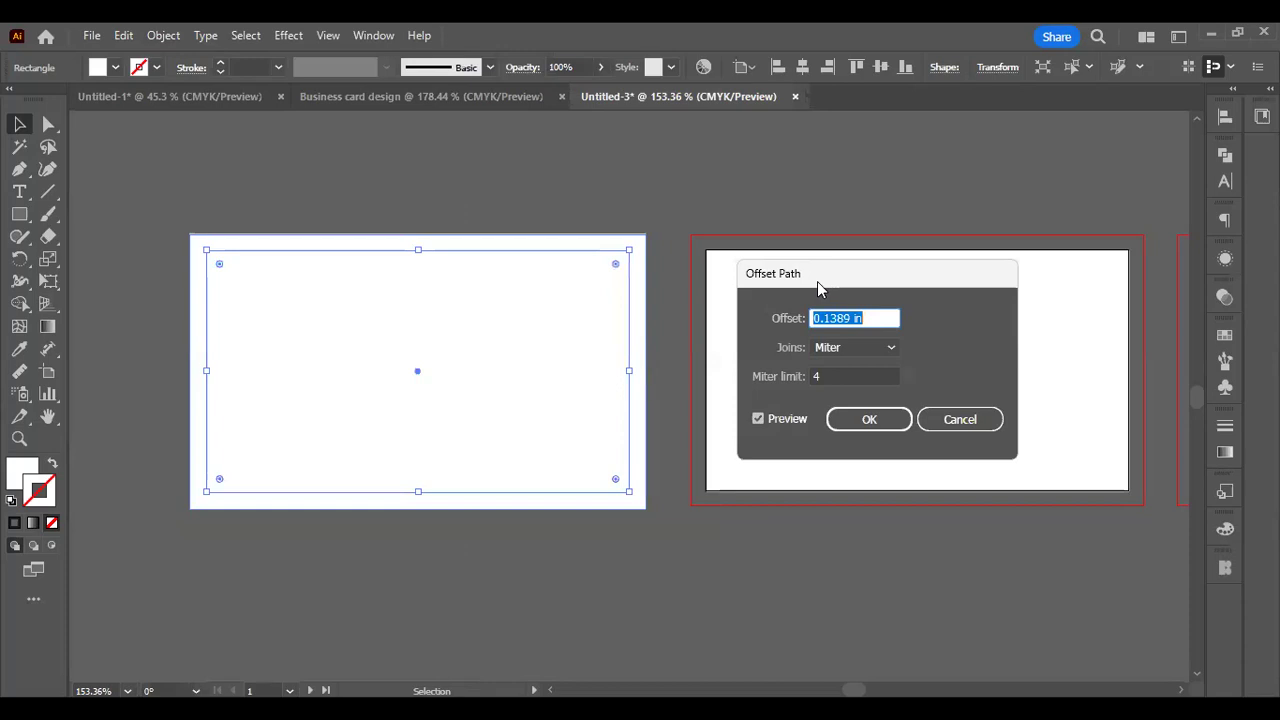
left_click_drag(745, 276, 645, 329)
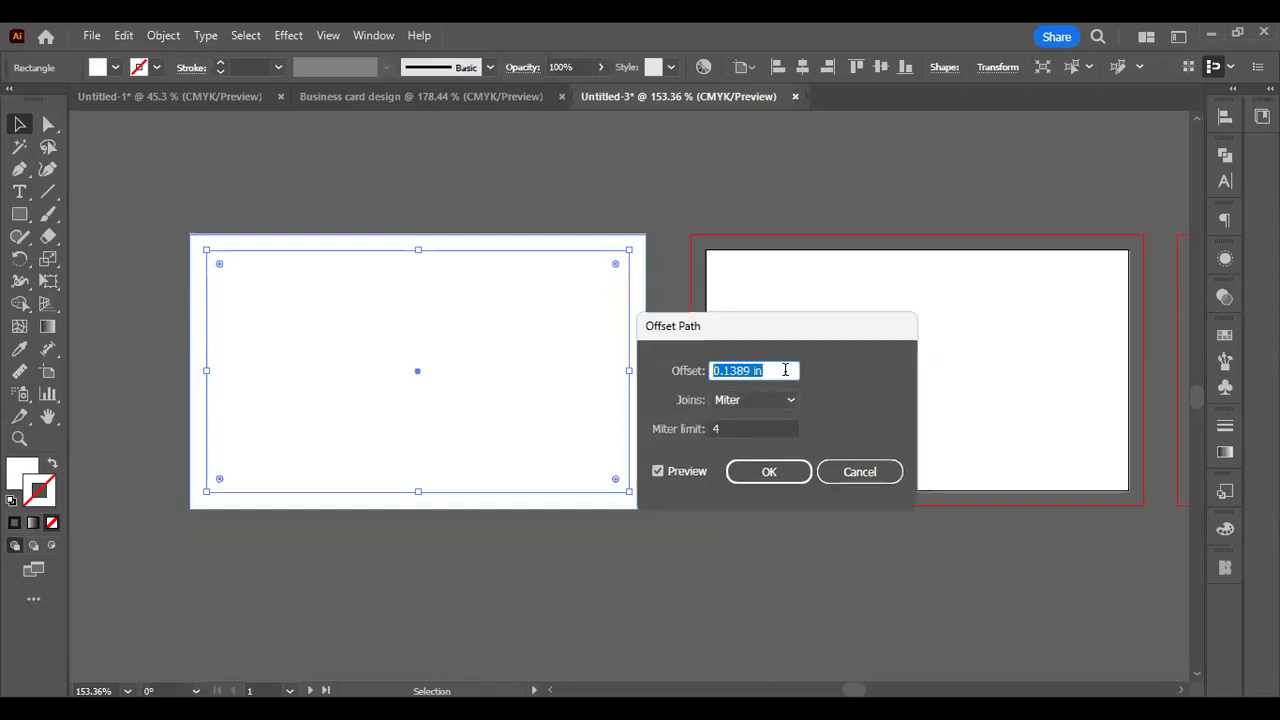
type("0")
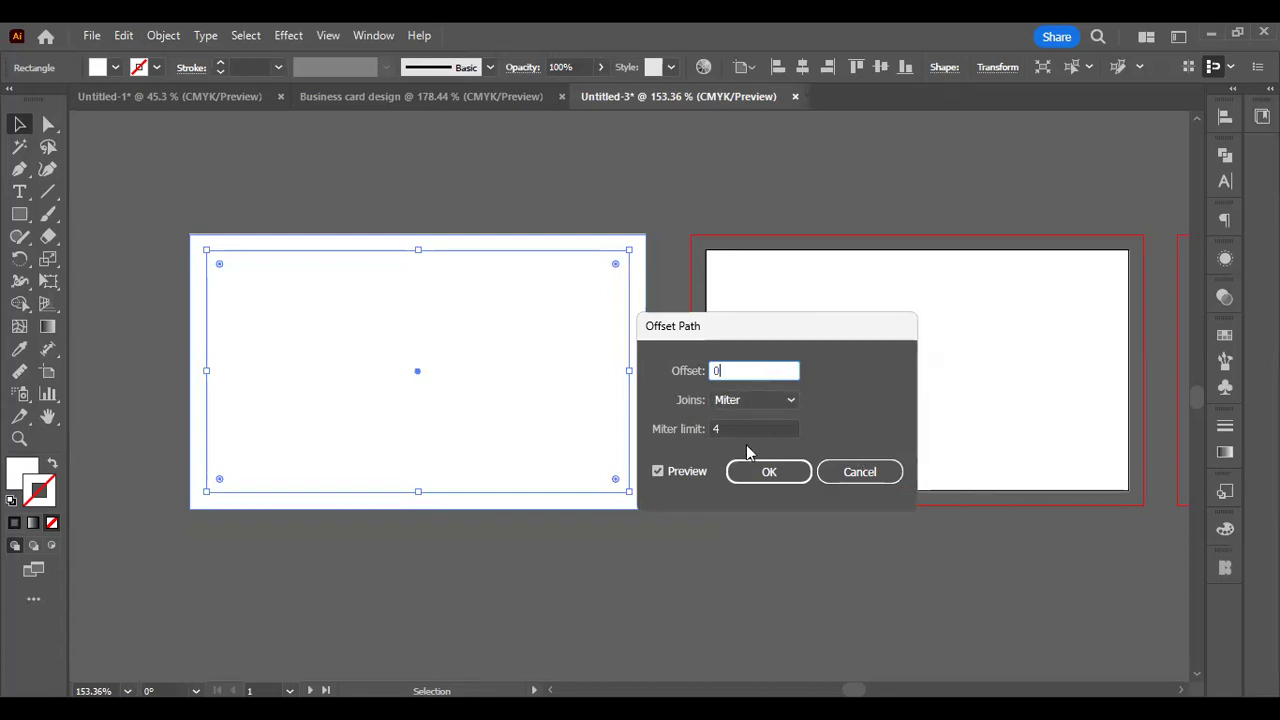
left_click(780, 471)
key("Return")
Delete the offset copy and move the remaining white rectangle back level with the first artboard
left_click(437, 220)
left_click_drag(440, 371, 455, 266)
mouse_move(391, 426)
left_mouse_down()
mouse_move(354, 523)
mouse_move(397, 441)
left_mouse_up()
left_click(523, 248)
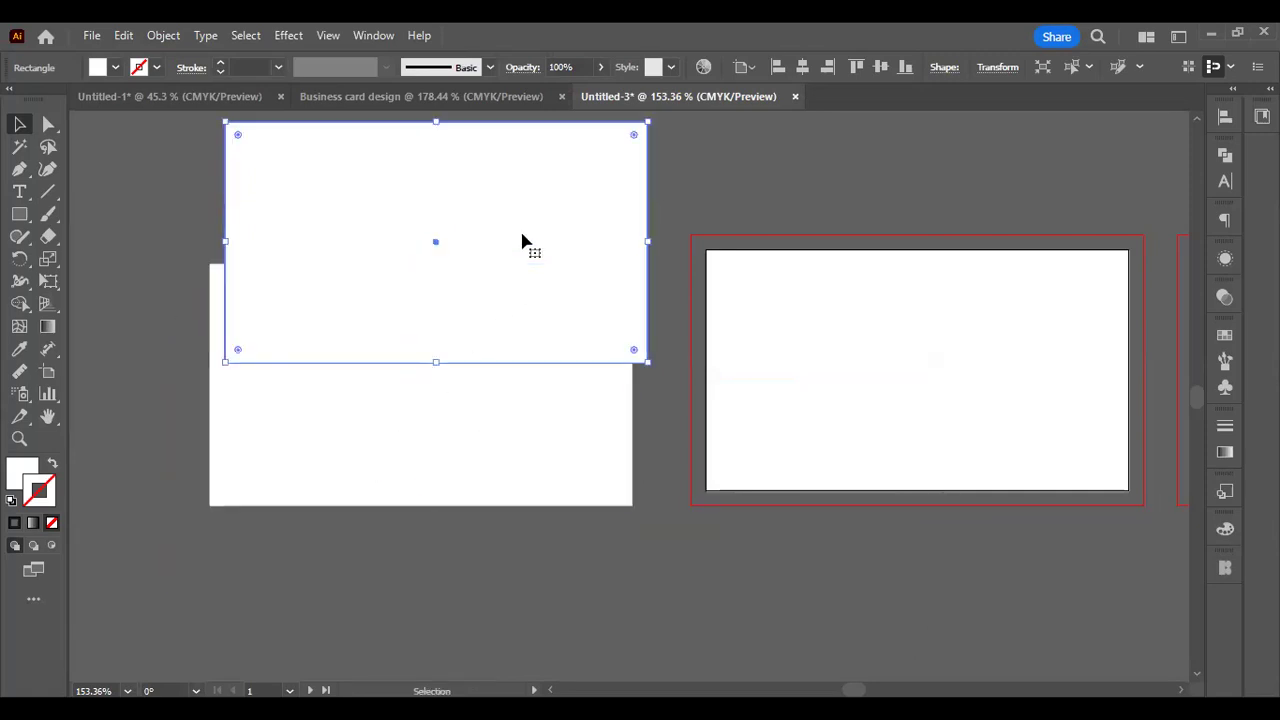
key("Delete")
left_click_drag(470, 418, 437, 369)
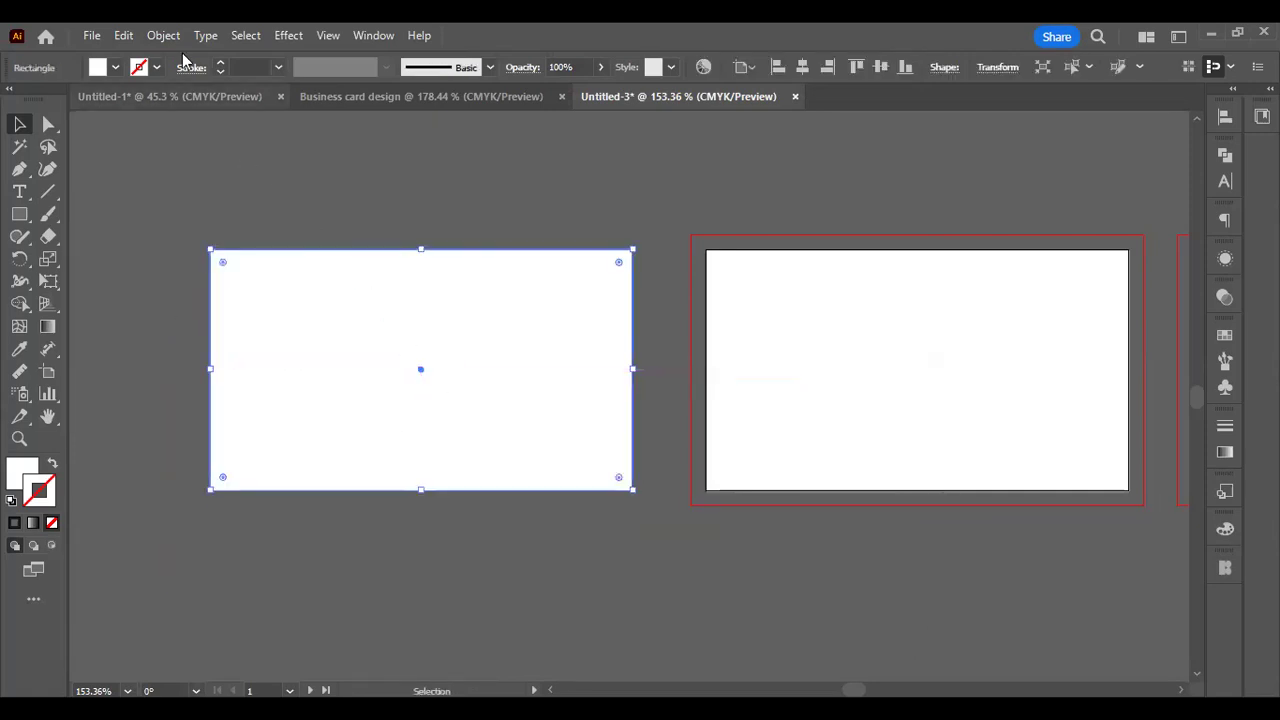
Preview Offset Path on the off-artboard rectangle with offsets of 0.5 in and 0.875 in
left_click(163, 35)
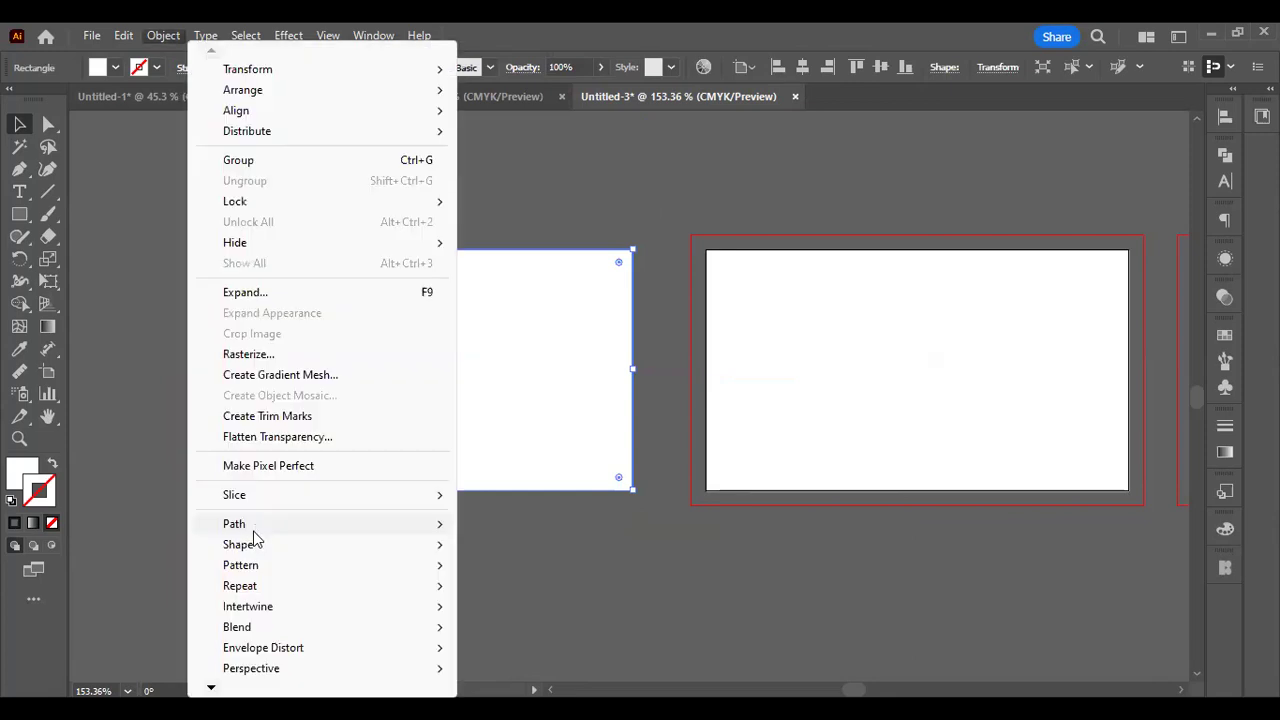
mouse_move(250, 524)
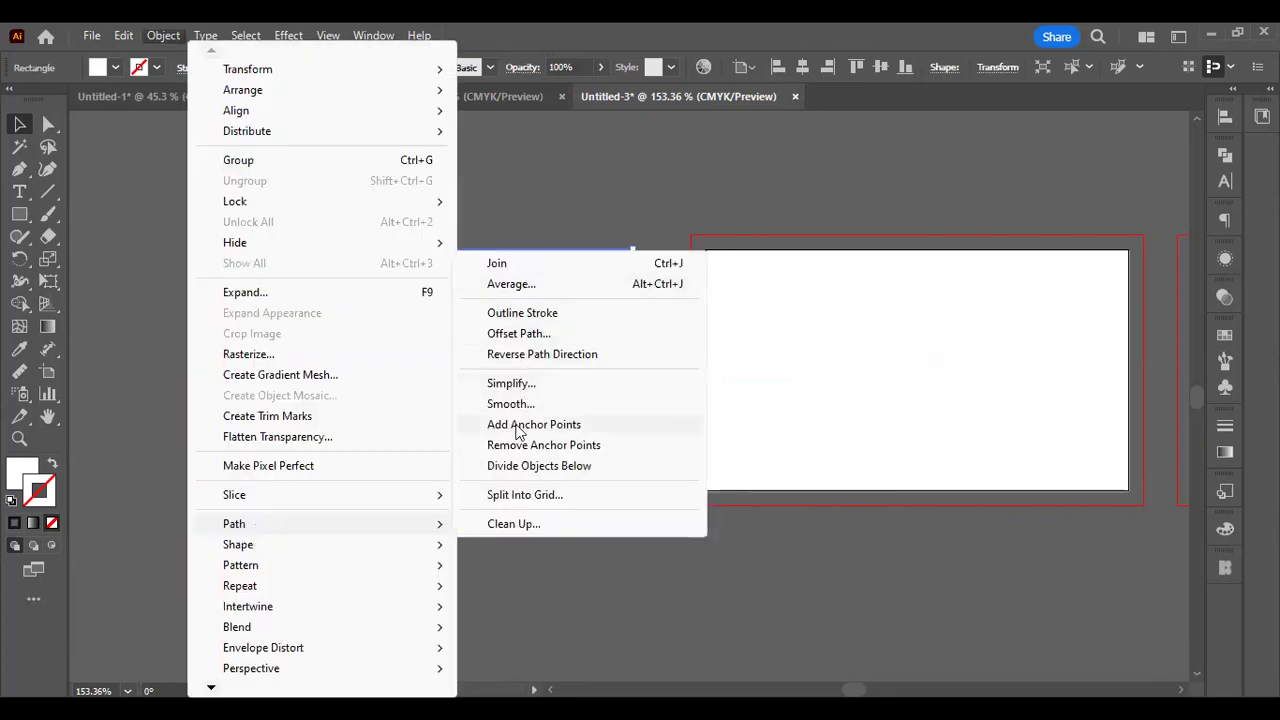
left_click(518, 333)
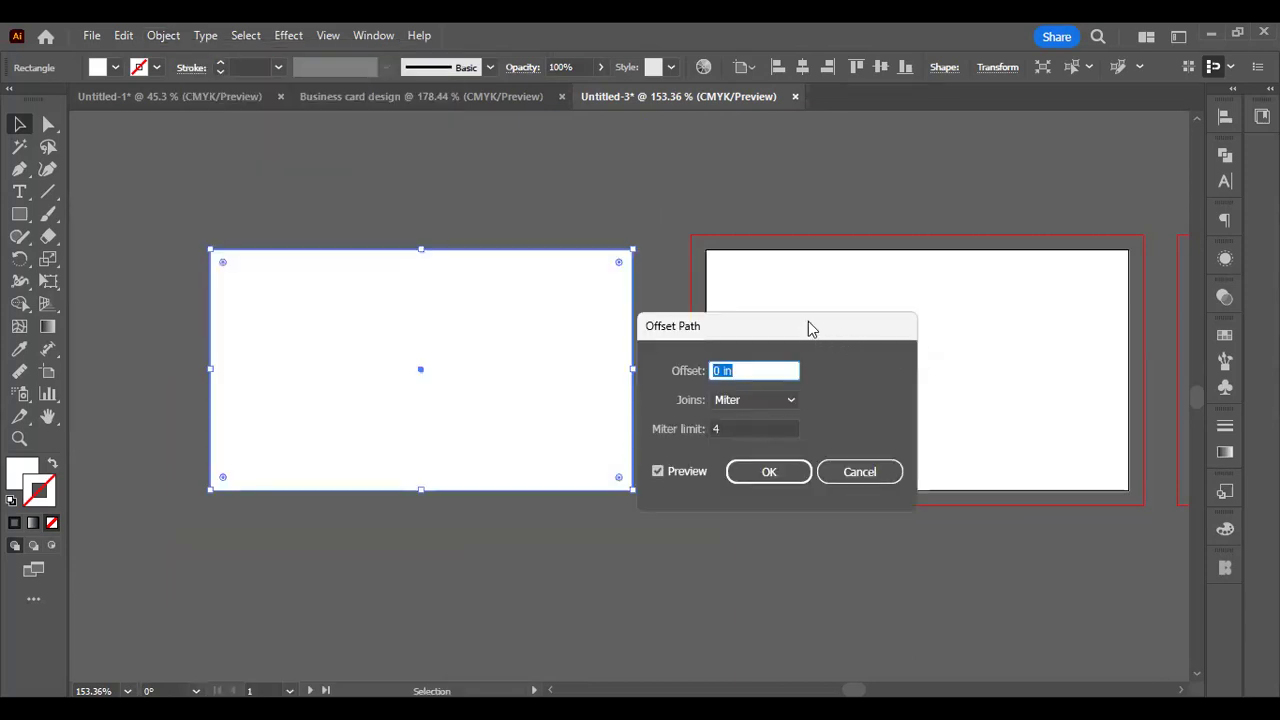
left_click_drag(810, 329, 831, 264)
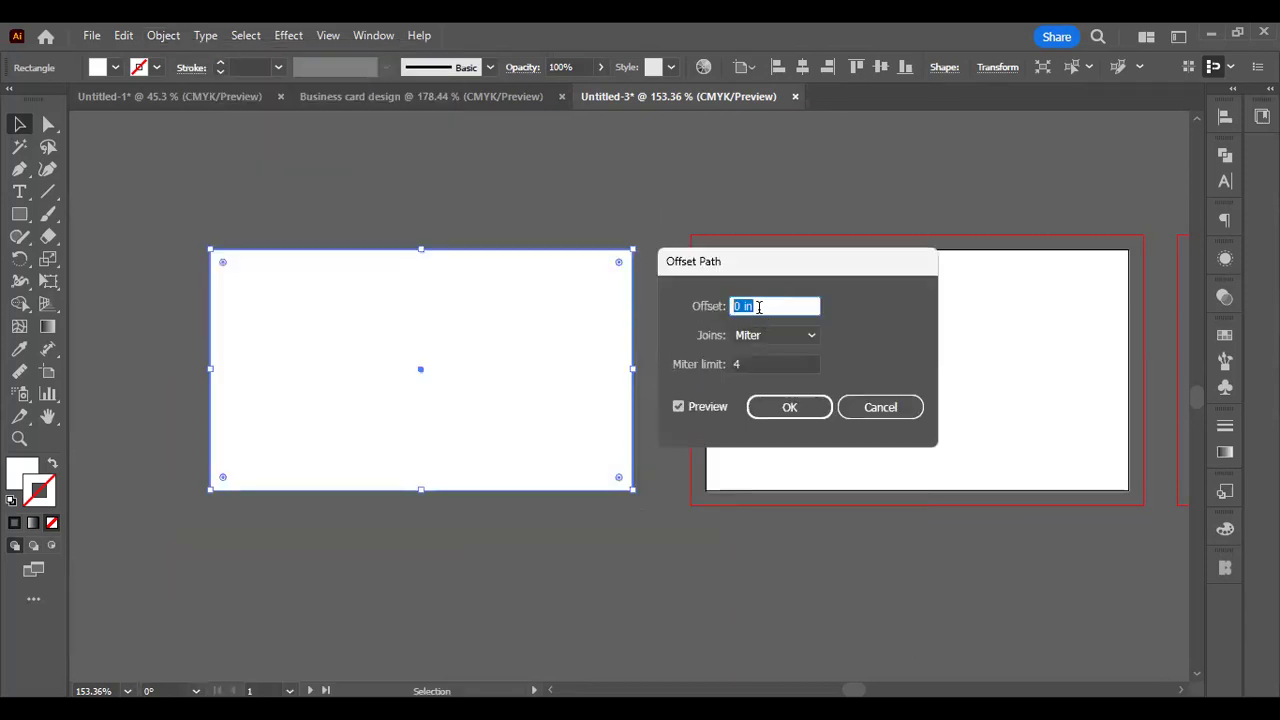
left_click_drag(757, 268, 791, 272)
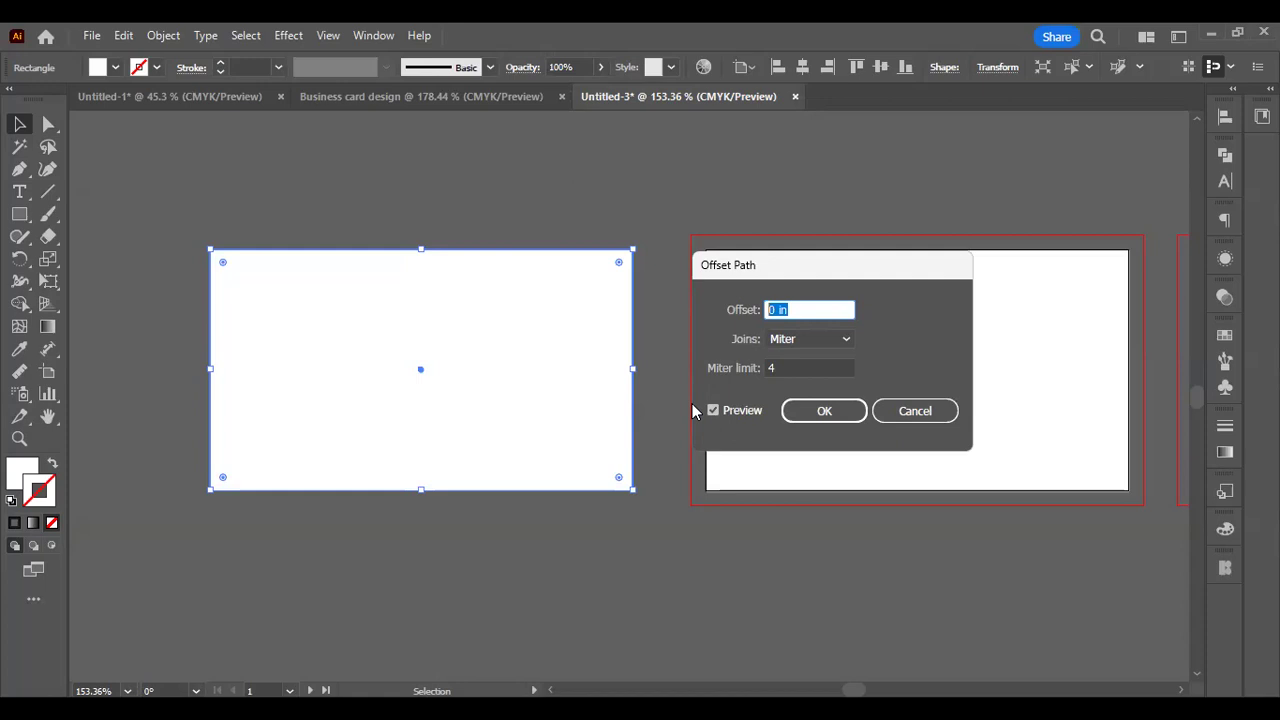
left_click(789, 309)
type("0.5")
key("Tab")
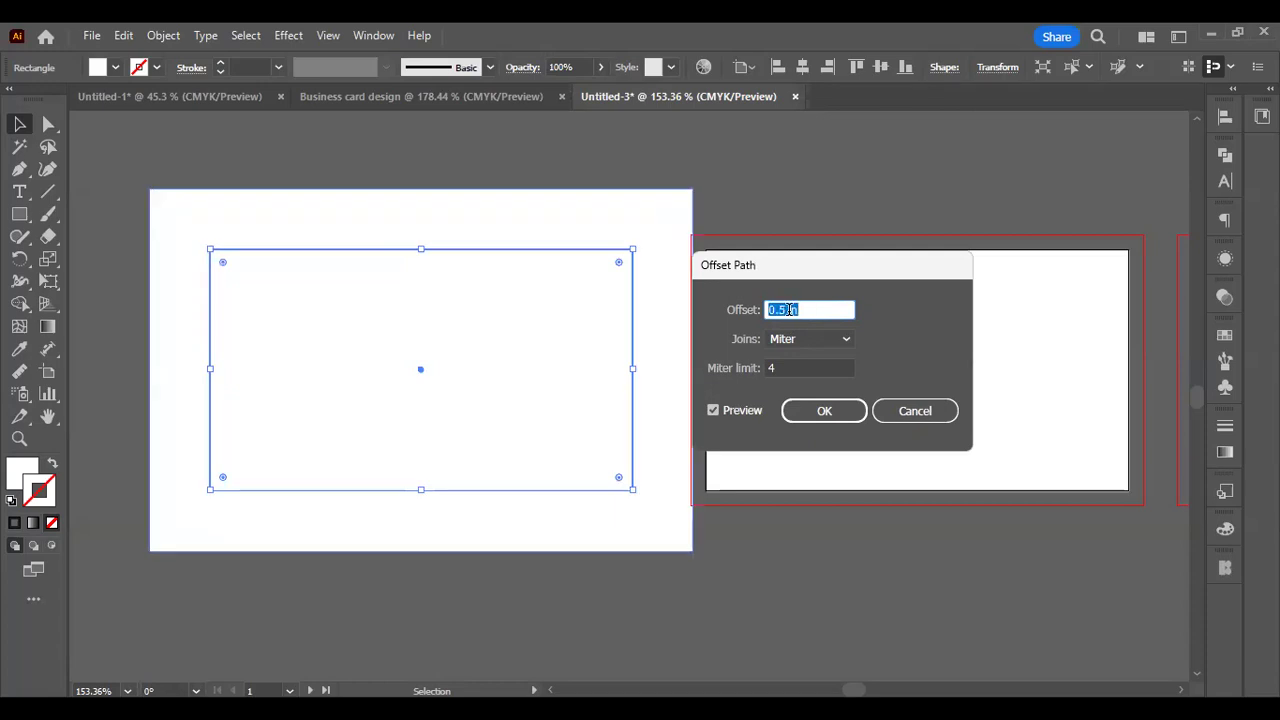
type("0.875")
key("Tab")
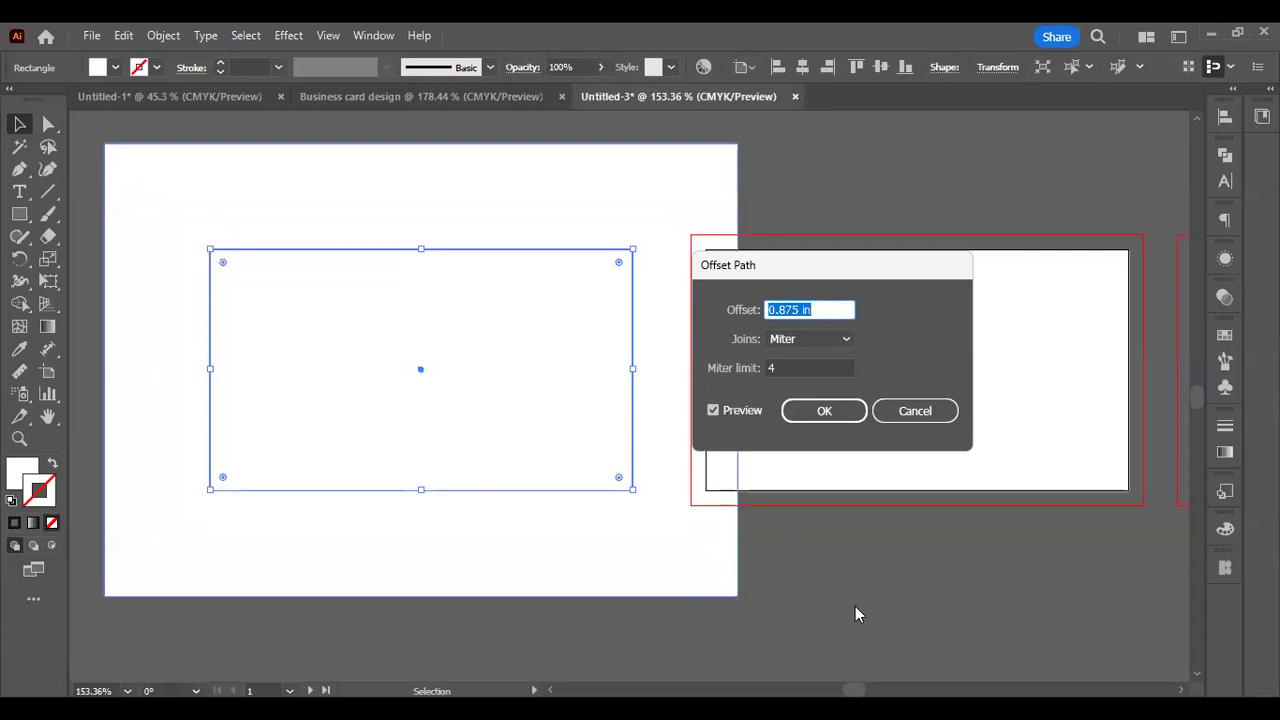
left_click_drag(222, 192, 224, 245)
left_click_drag(246, 210, 246, 245)
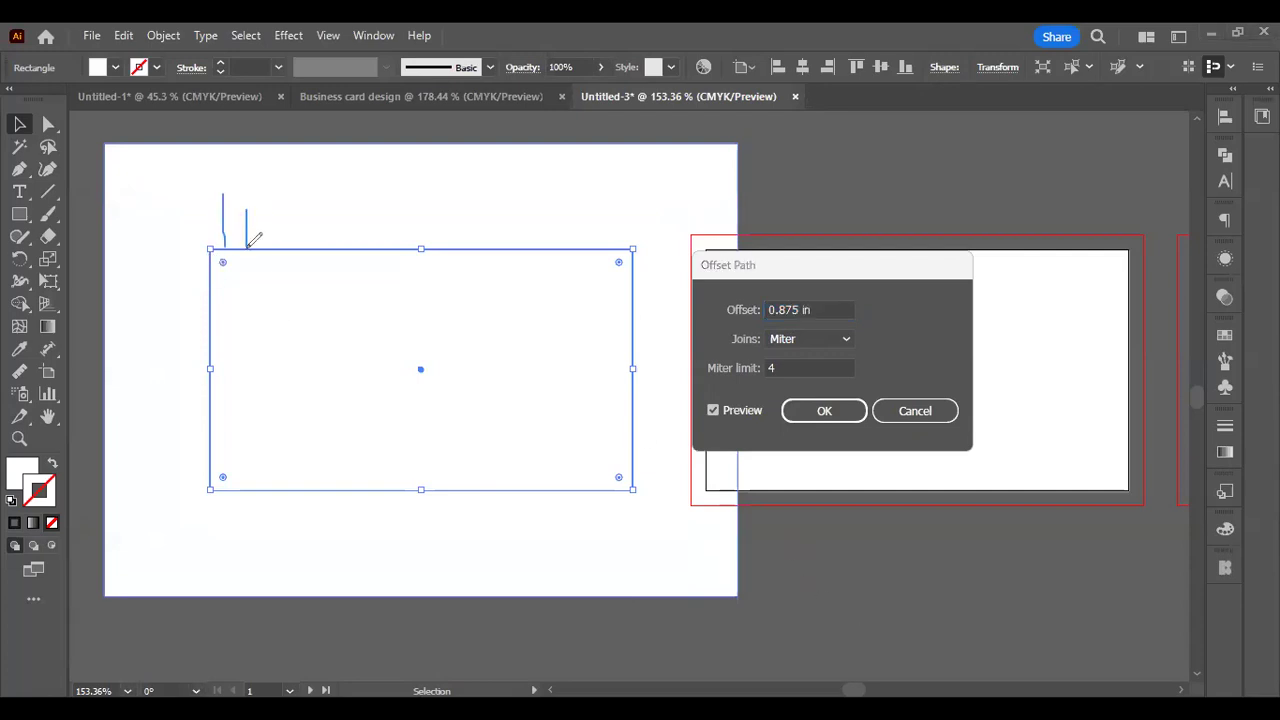
mouse_move(826, 300)
left_mouse_down()
mouse_move(792, 289)
mouse_move(759, 302)
mouse_move(768, 328)
mouse_move(808, 288)
left_mouse_up()
mouse_move(542, 248)
left_mouse_down()
mouse_move(540, 146)
mouse_move(556, 170)
left_mouse_up()
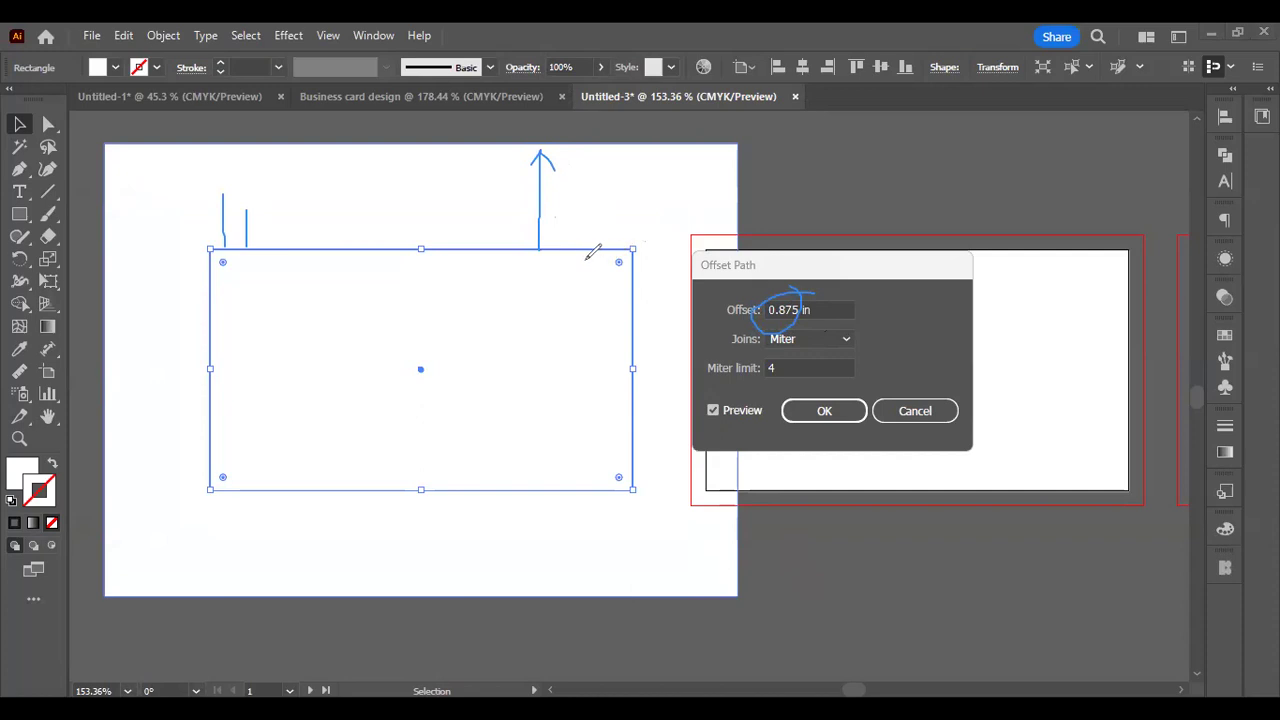
left_click_drag(519, 245, 522, 271)
mouse_move(501, 247)
left_mouse_down()
mouse_move(494, 195)
mouse_move(483, 206)
mouse_move(492, 191)
mouse_move(508, 208)
mouse_move(487, 268)
left_mouse_up()
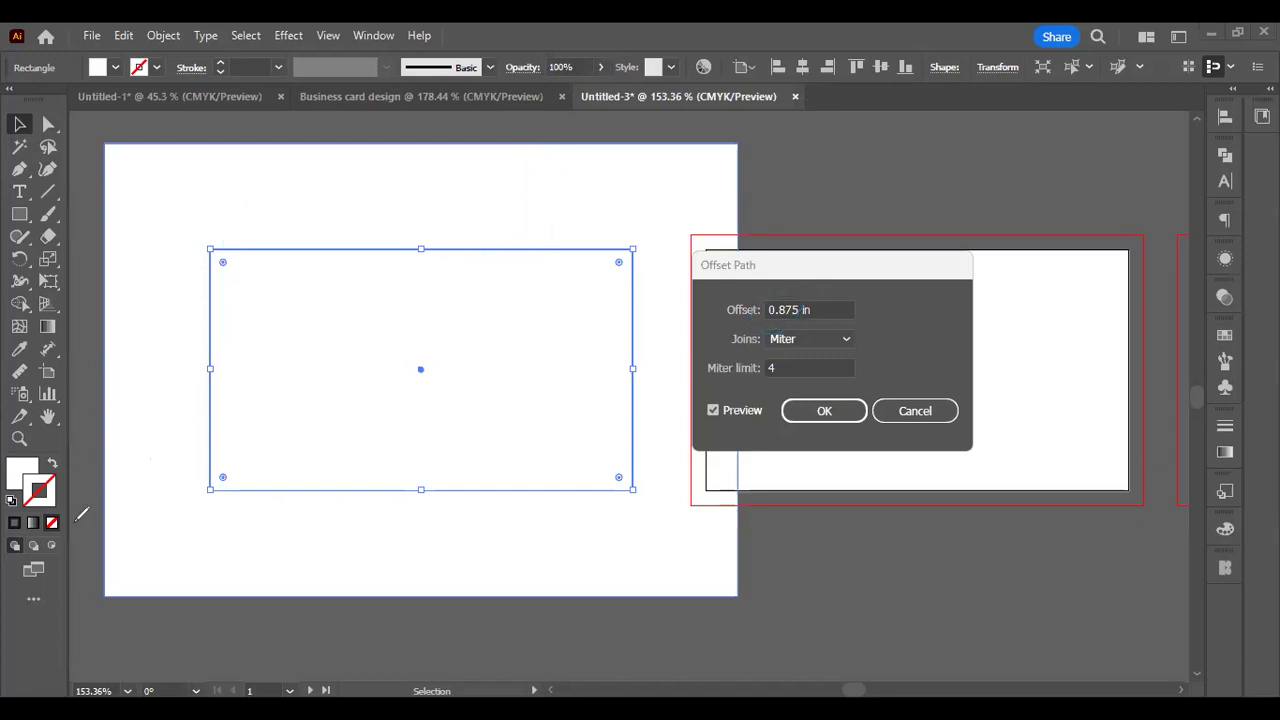
Set the offset to 0.125 in and apply it to the off-artboard rectangle
left_click(810, 309)
key("Down")
key("Down")
key("Down")
key("Down")
key("Down")
key("Down")
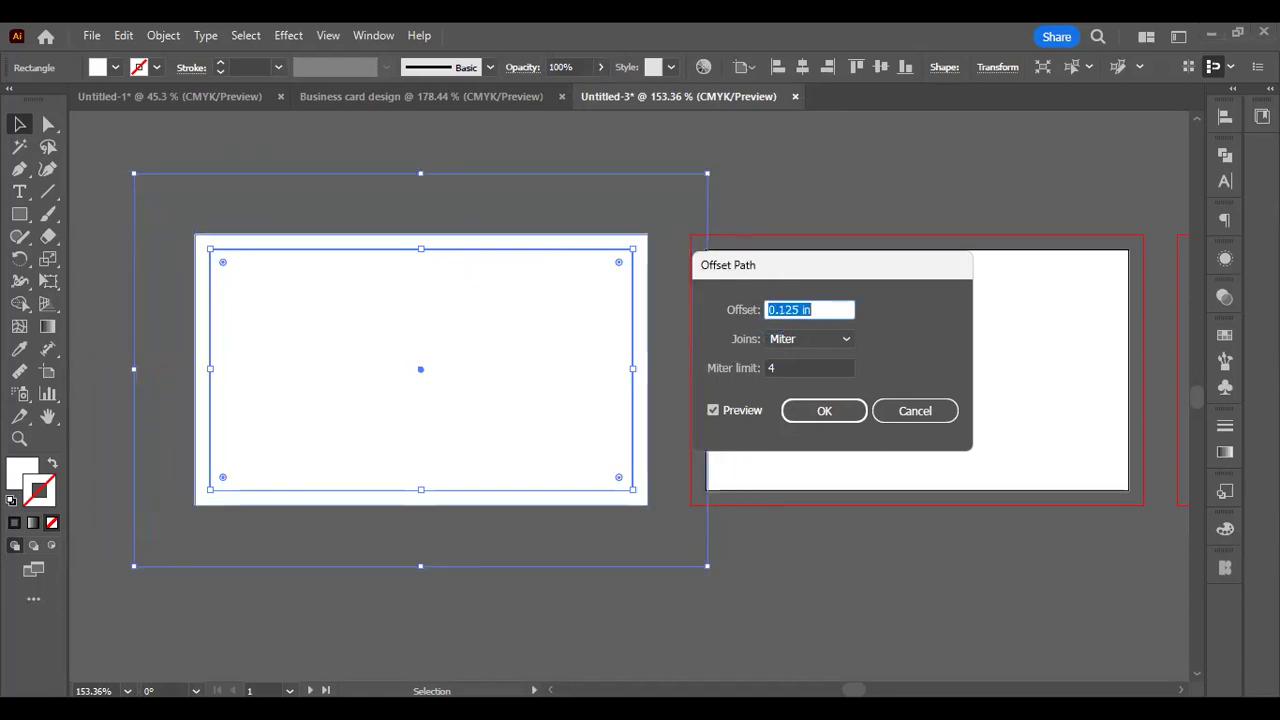
left_click(830, 414)
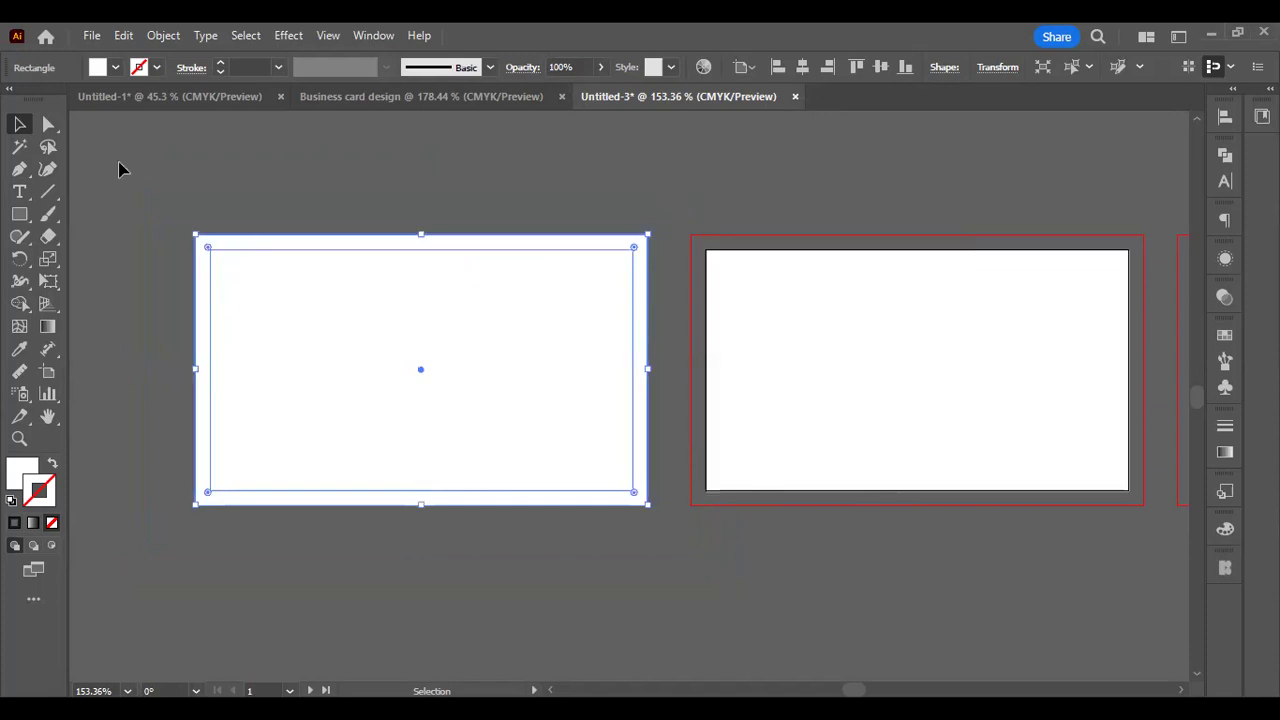
Move the inner white rectangle slightly down to compare it with the larger offset rectangle
left_click(350, 240, "shift")
key("Down")
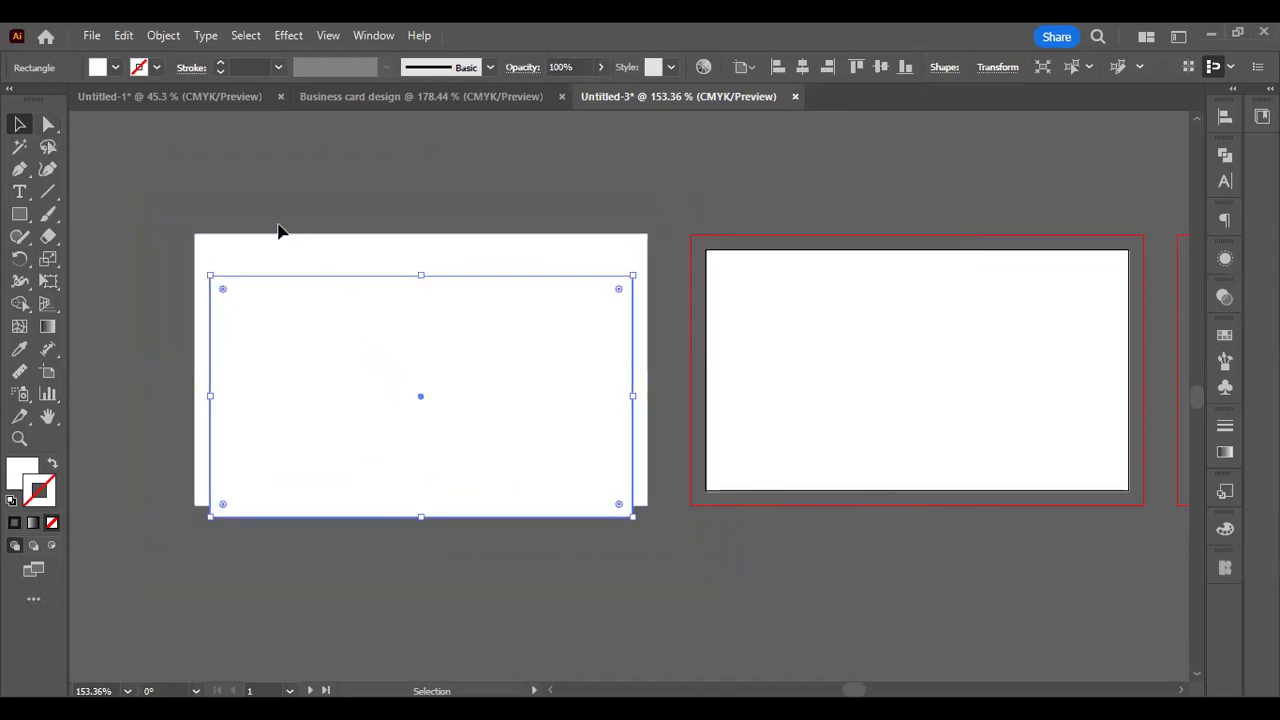
left_click_drag(278, 231, 366, 223)
key("ctrl+z")
left_click(410, 197)
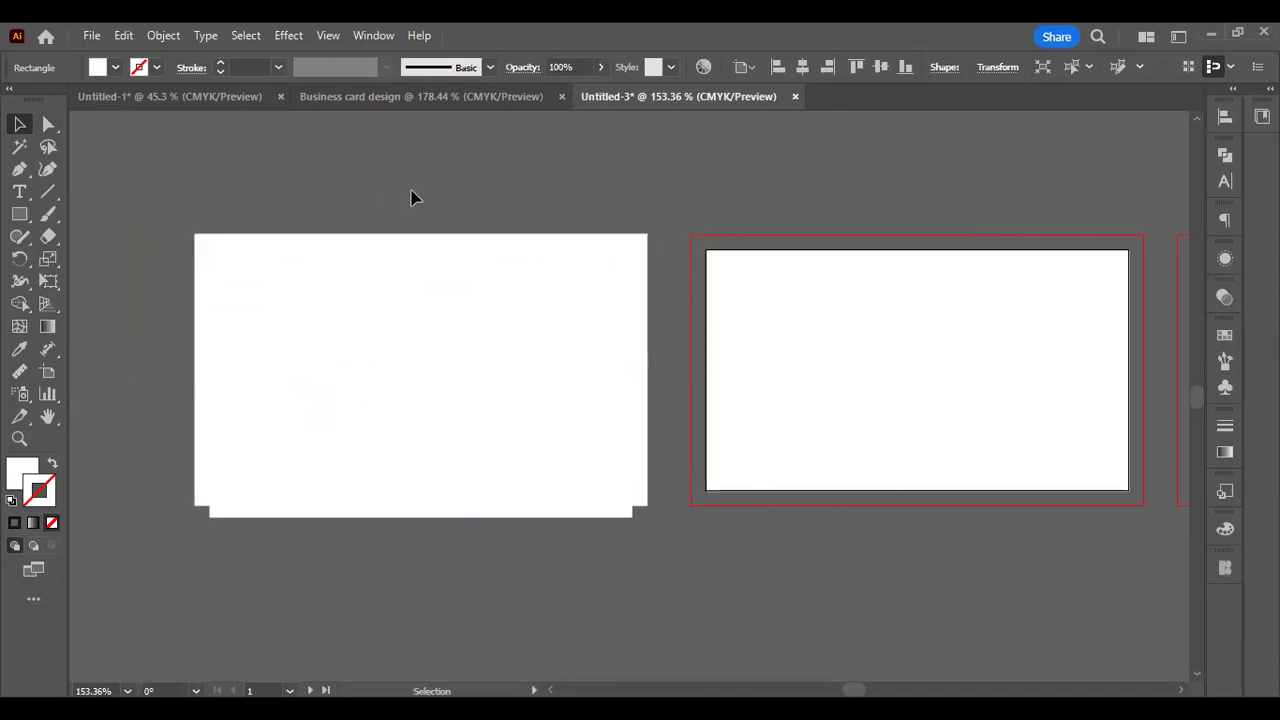
Delete the practice rectangles beside the first artboard
left_click(608, 236)
scroll(608, 236, "down", 1, "alt")
scroll(640, 290, "right", 3)
left_click(607, 268)
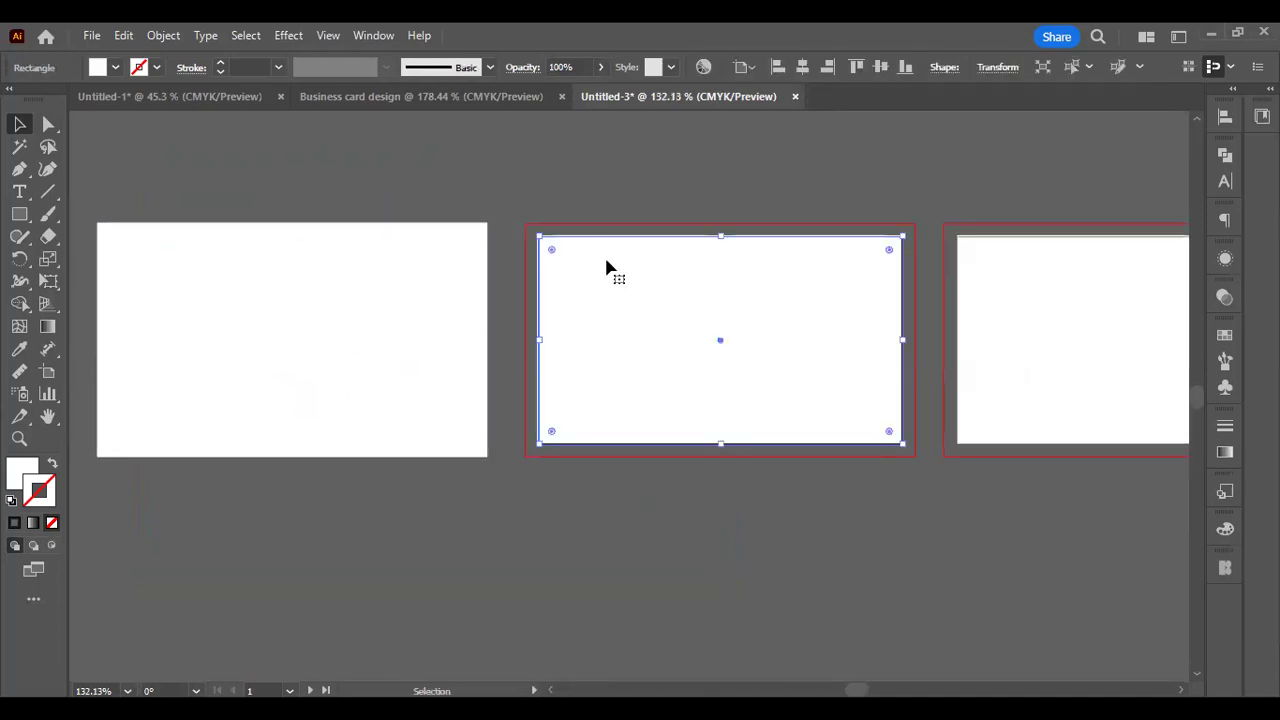
left_click(404, 350)
key("Delete")
Offset the path of the white rectangle on the first artboard by -0.125 in to create an inner safe-area rectangle
left_click(584, 300)
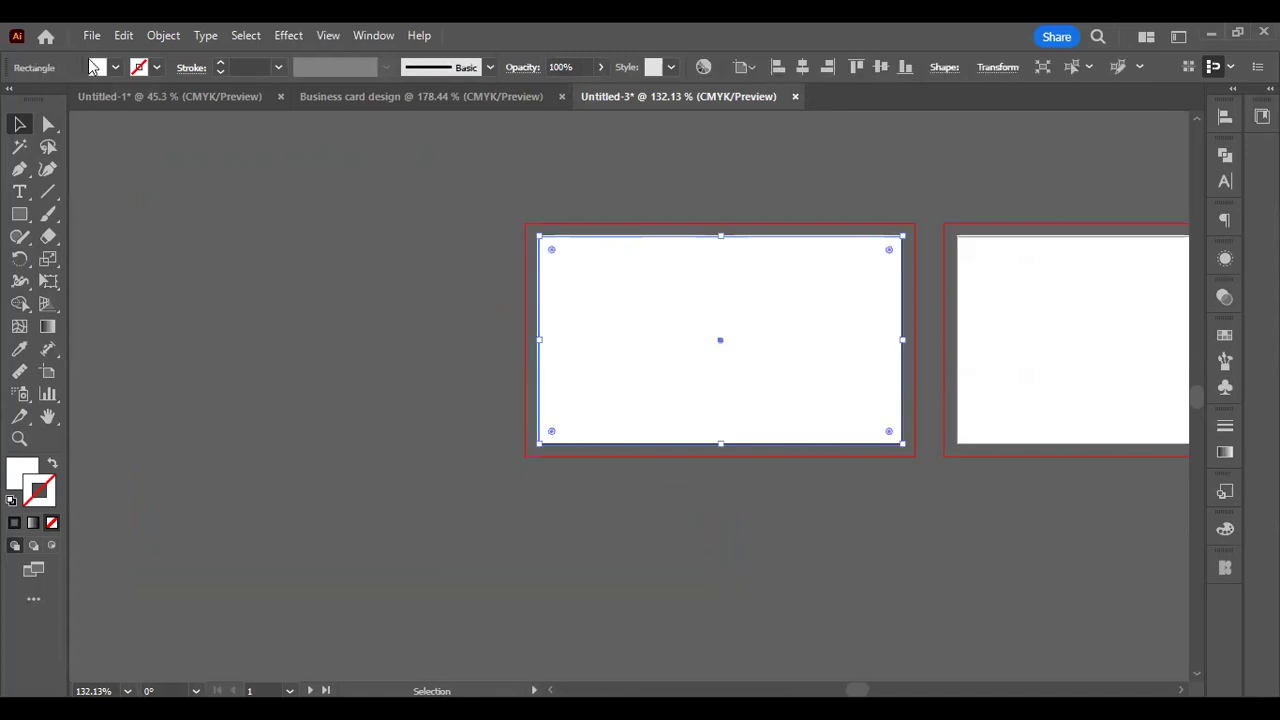
left_click(163, 35)
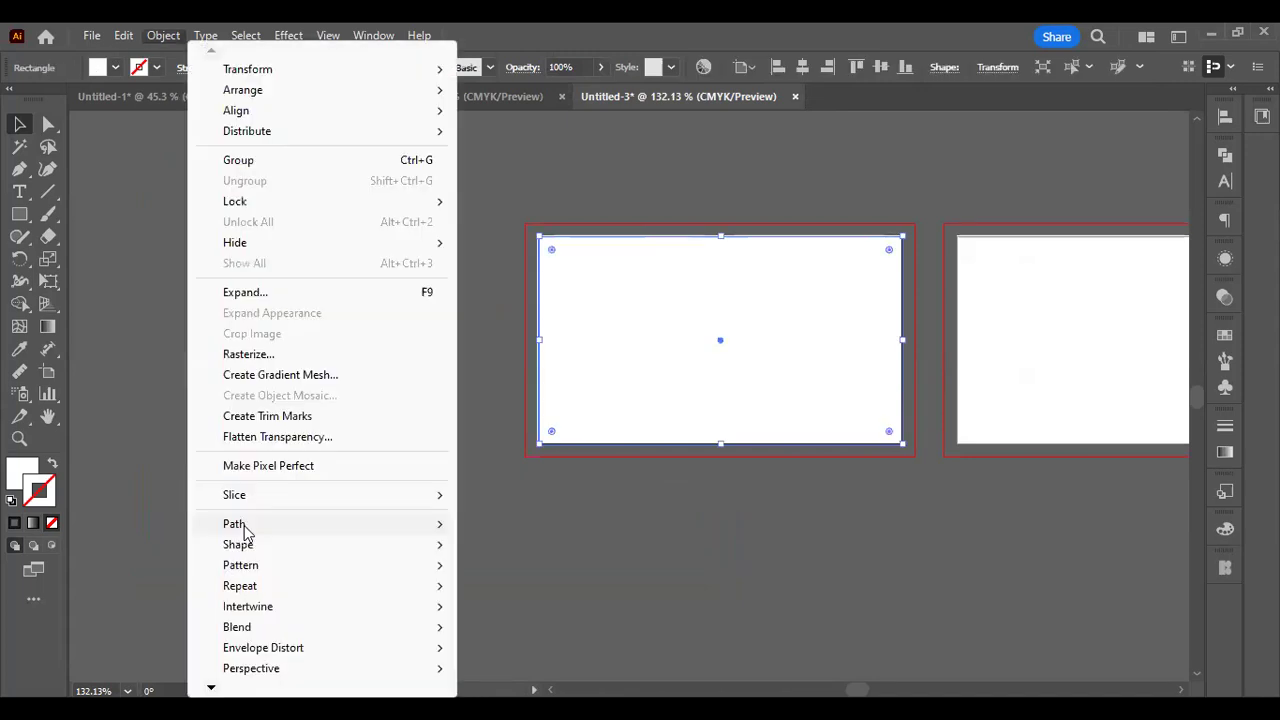
mouse_move(245, 530)
left_click(560, 335)
type("-0.125")
key("Tab")
left_click(842, 408)
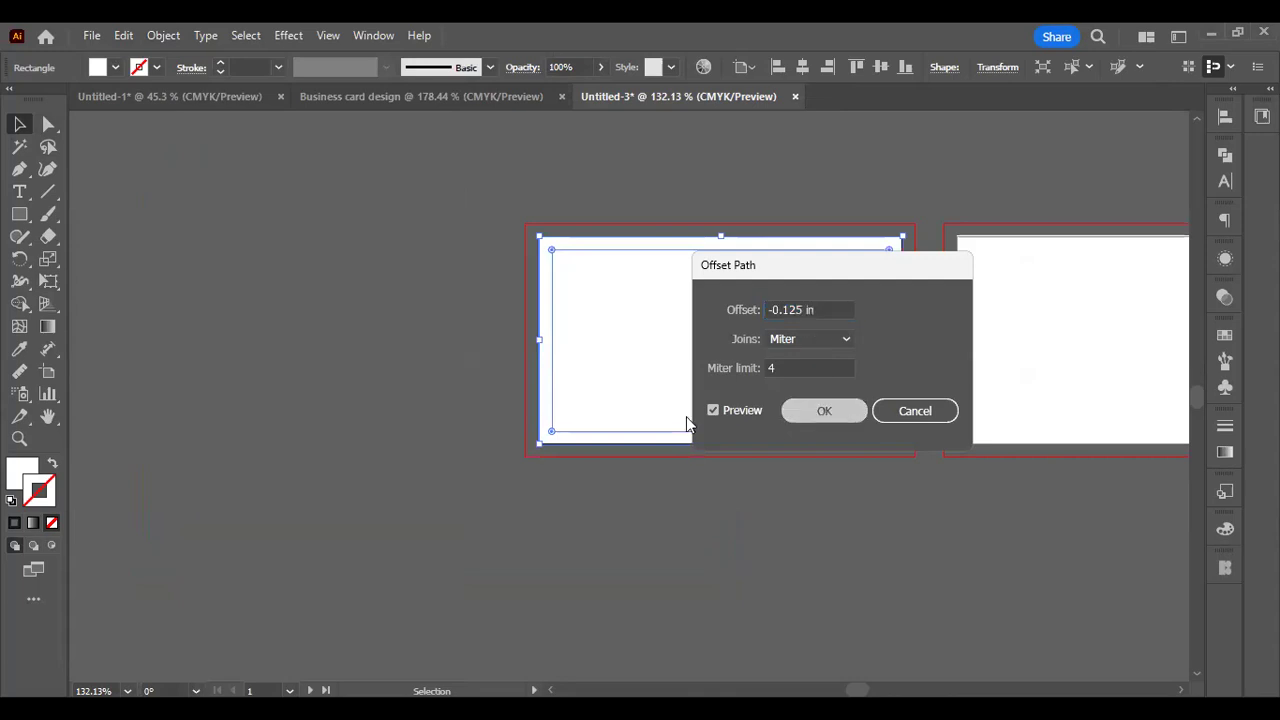
scroll(465, 265, "up", 3, "alt")
key("ctrl+shift+a")
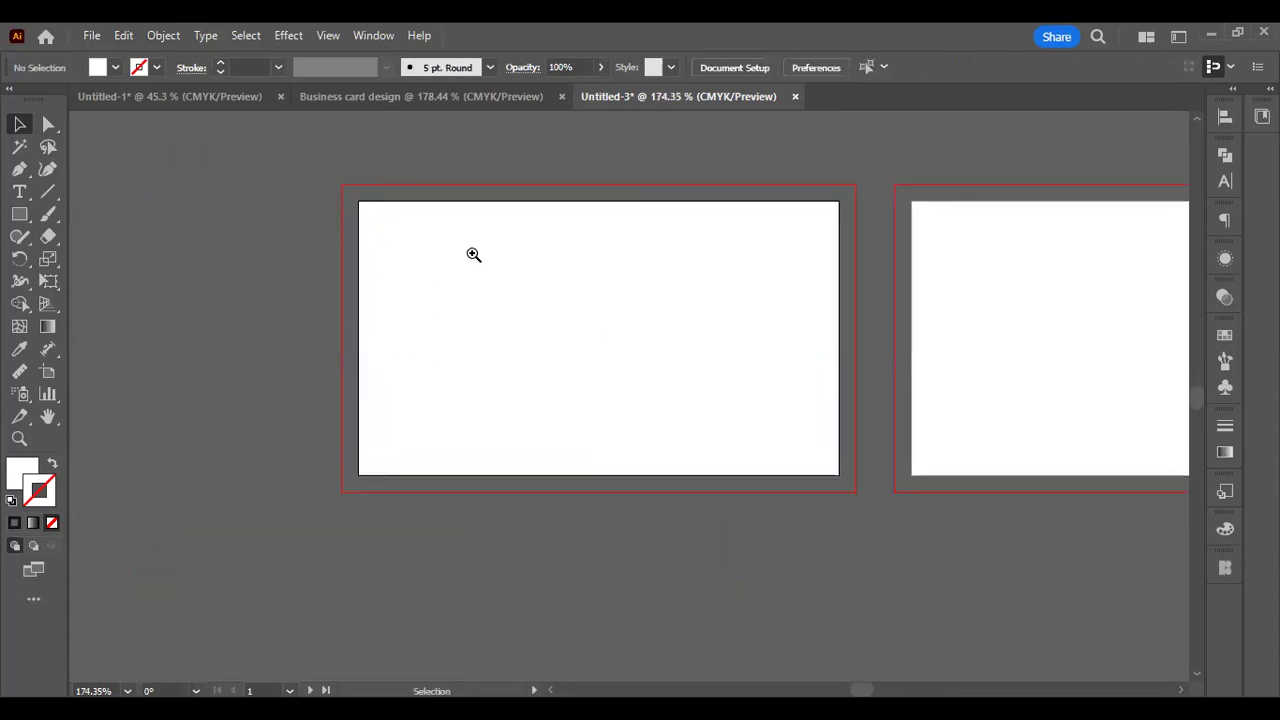
Convert the inner offset rectangle on the first artboard into guides
scroll(473, 255, "up", 1)
left_click(490, 294)
left_click(323, 302)
left_click(454, 276)
left_click(508, 316)
left_click(232, 316)
left_click(516, 326)
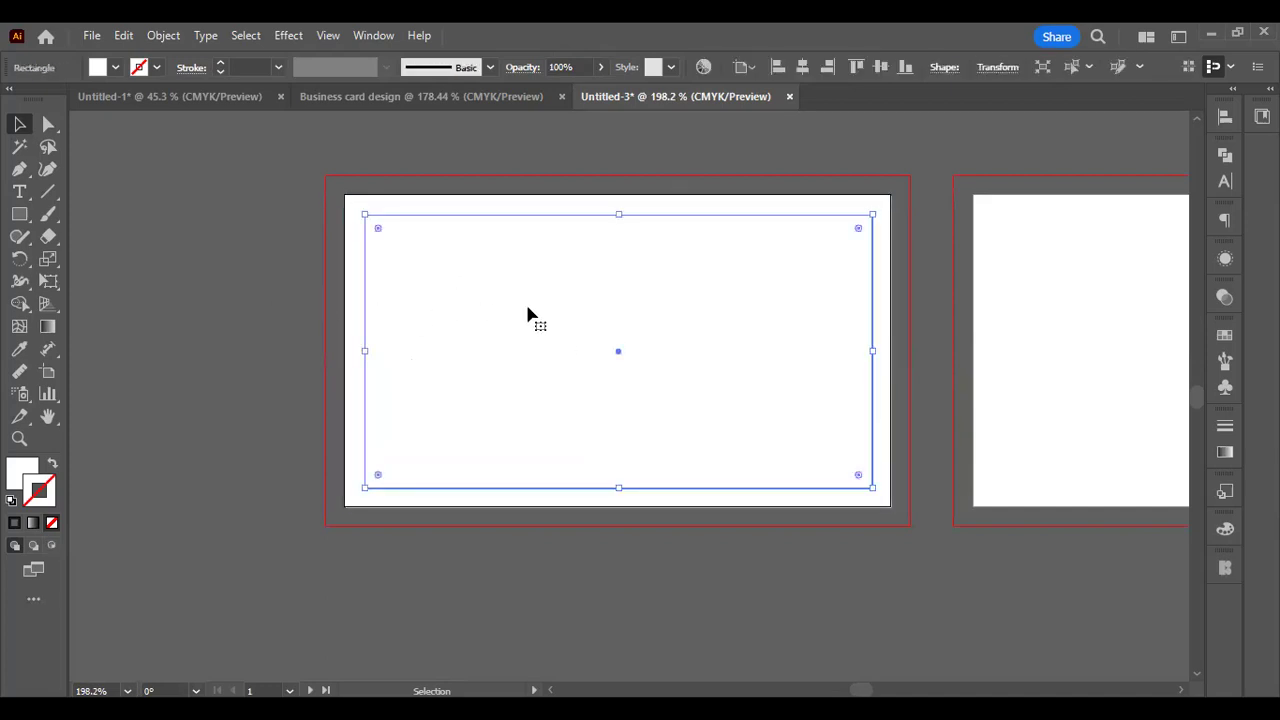
right_click(530, 306)
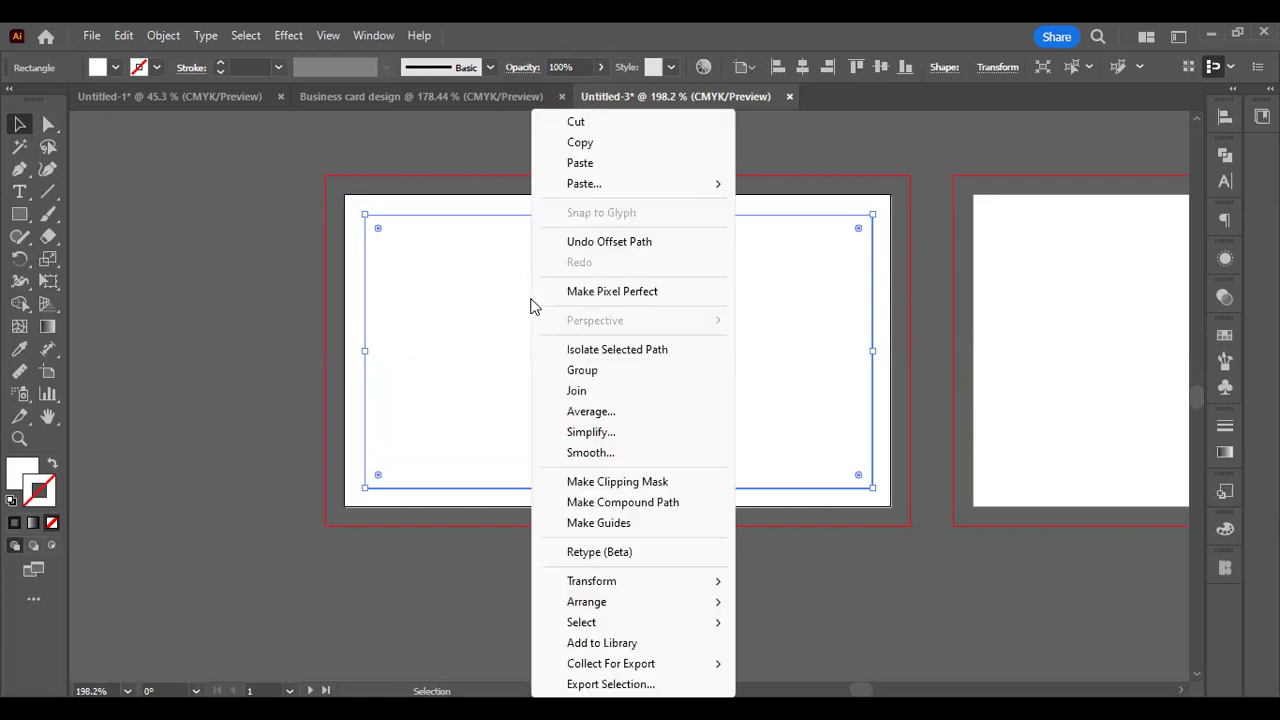
left_click(637, 525)
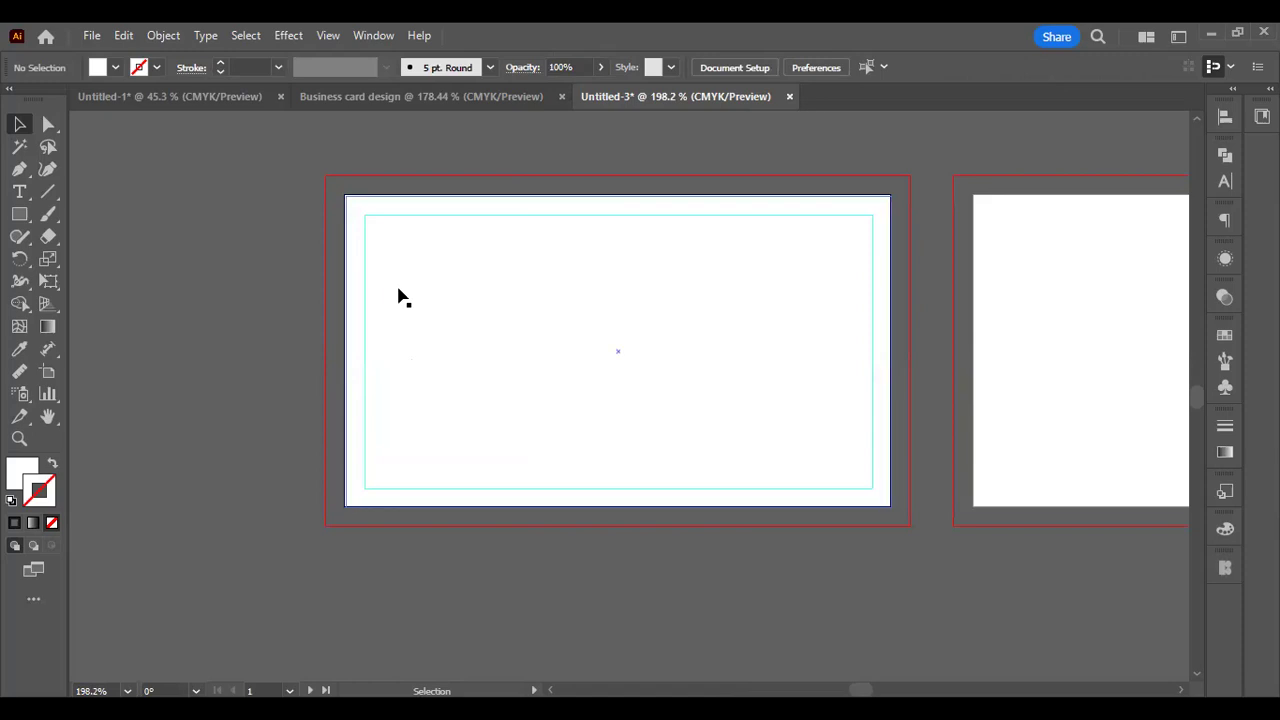
Try moving the white rectangle on the first artboard away from the guide frame, undoing each move
left_click(370, 310)
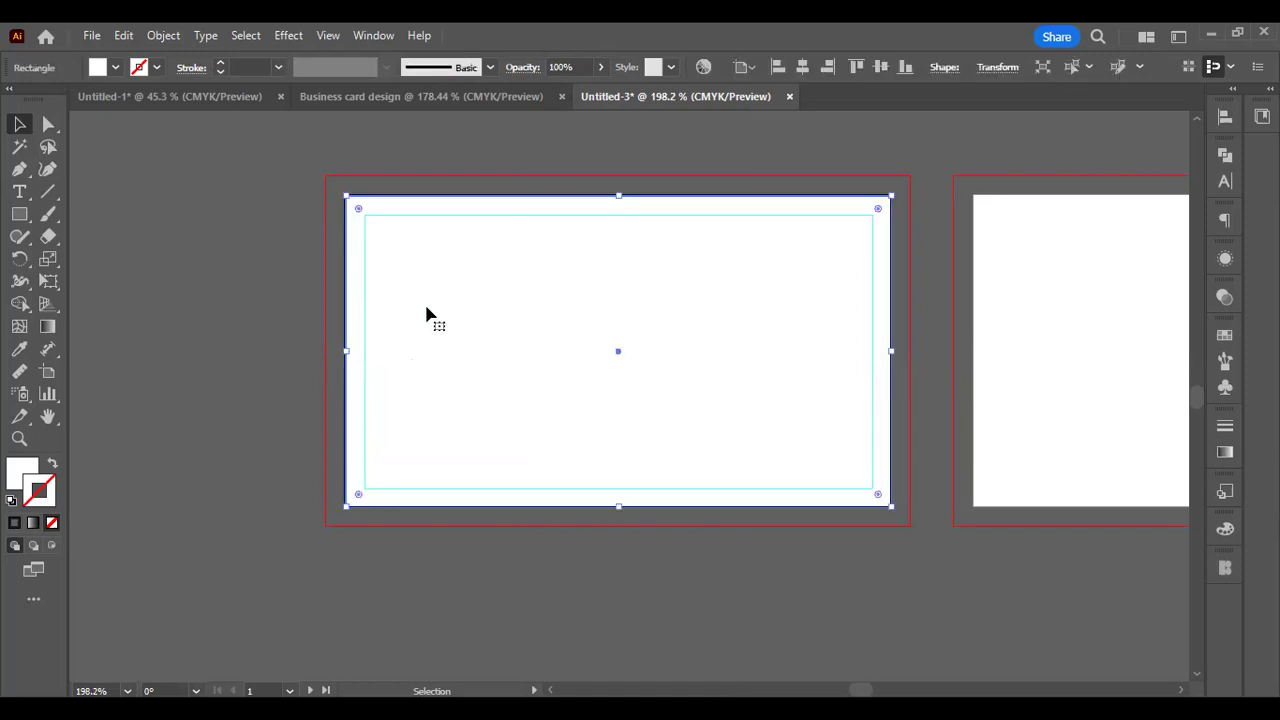
left_click(915, 345)
key("z")
left_click_drag(812, 210, 829, 260)
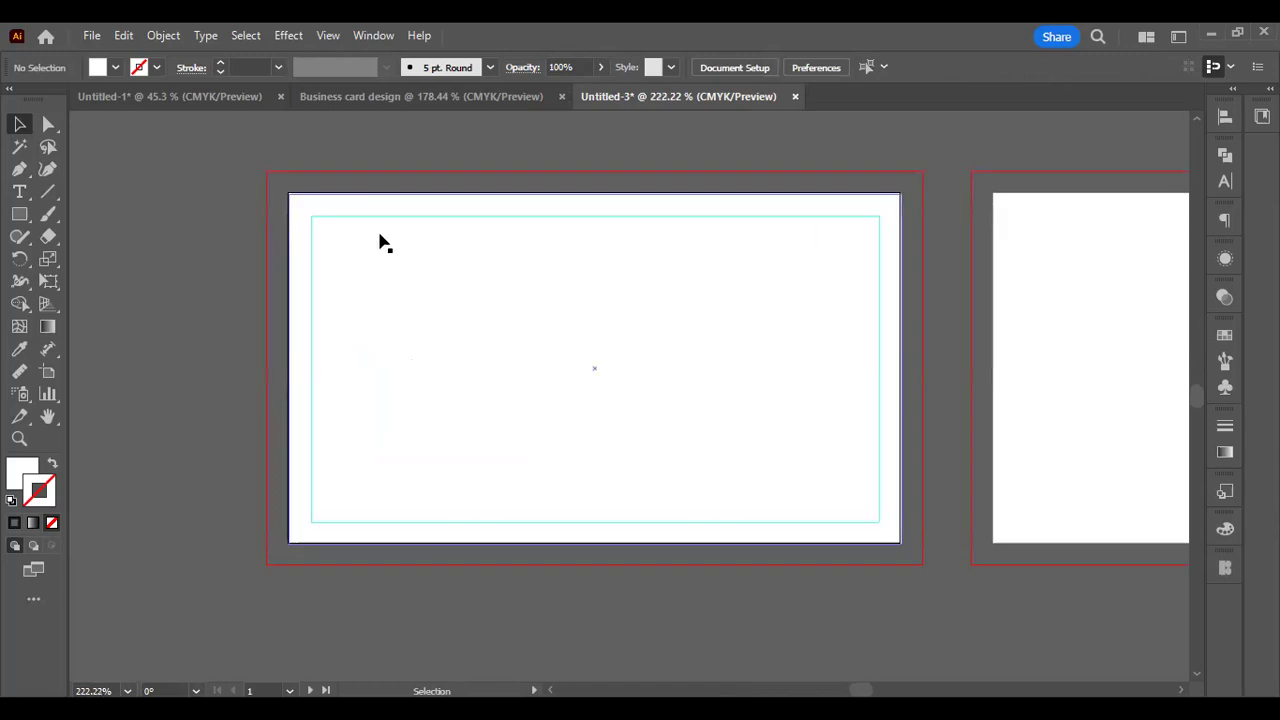
left_click_drag(383, 234, 229, 240)
key("ctrl+z")
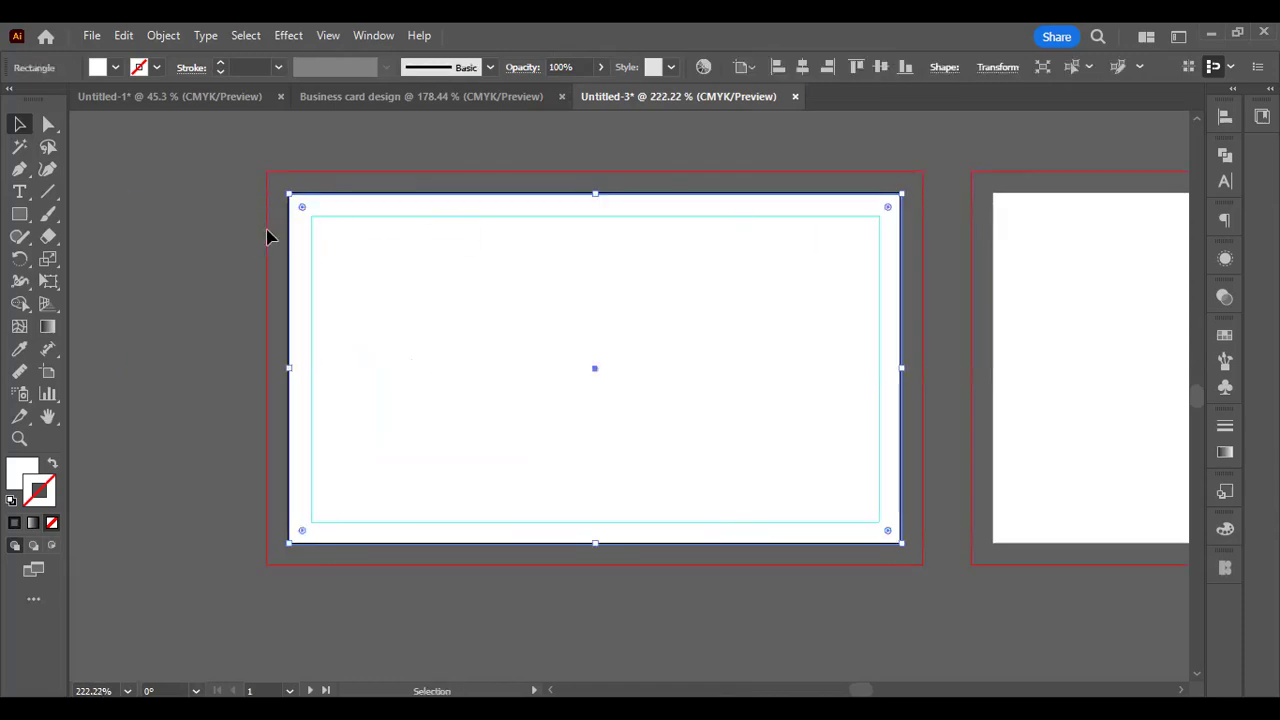
left_click(249, 228)
key("z")
mouse_move(383, 203)
left_mouse_down()
mouse_move(397, 209)
mouse_move(378, 214)
left_mouse_up()
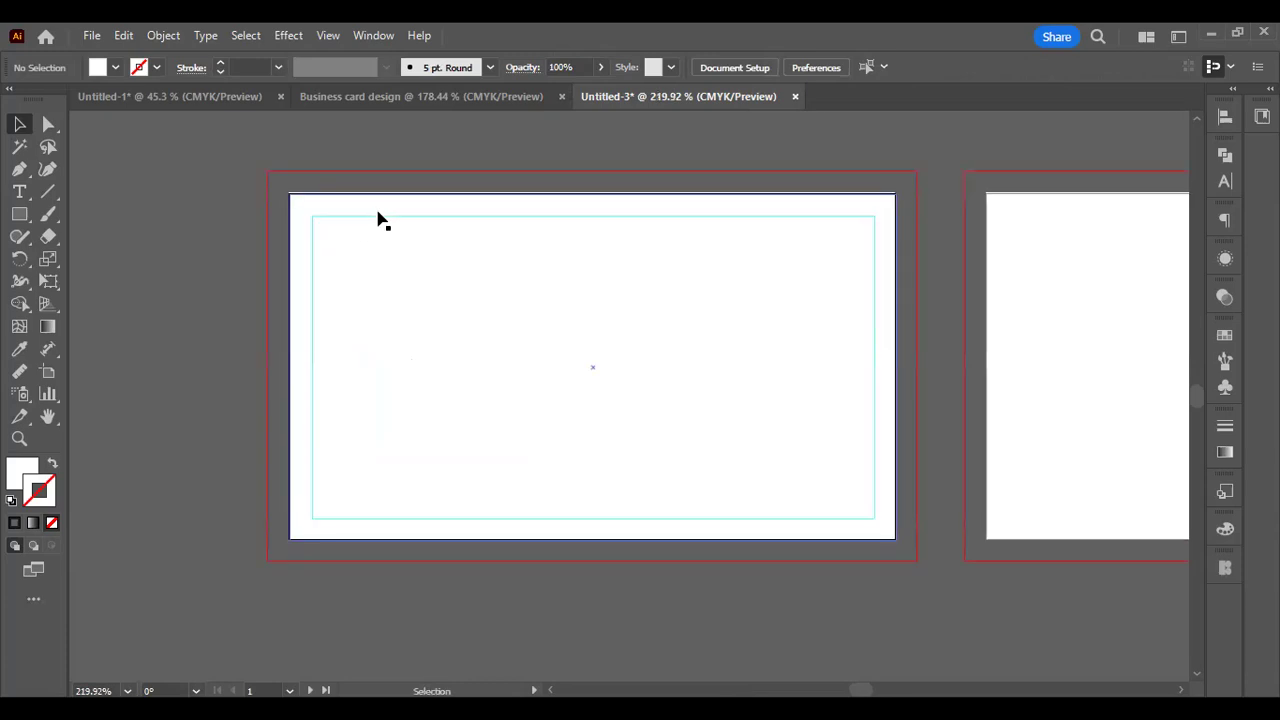
left_click_drag(370, 222, 246, 228)
key("ctrl+z")
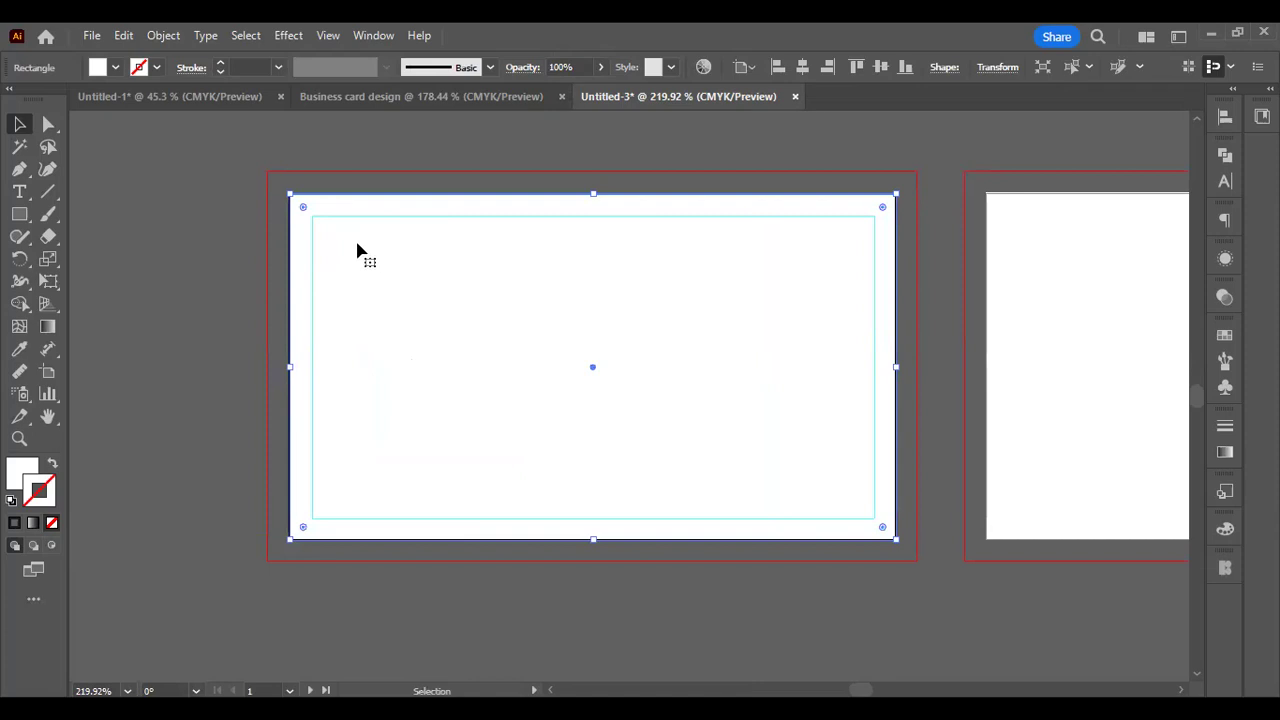
Unlock the guides so the safe-area frame on the first artboard can be selected
left_click(197, 210)
right_click(214, 470)
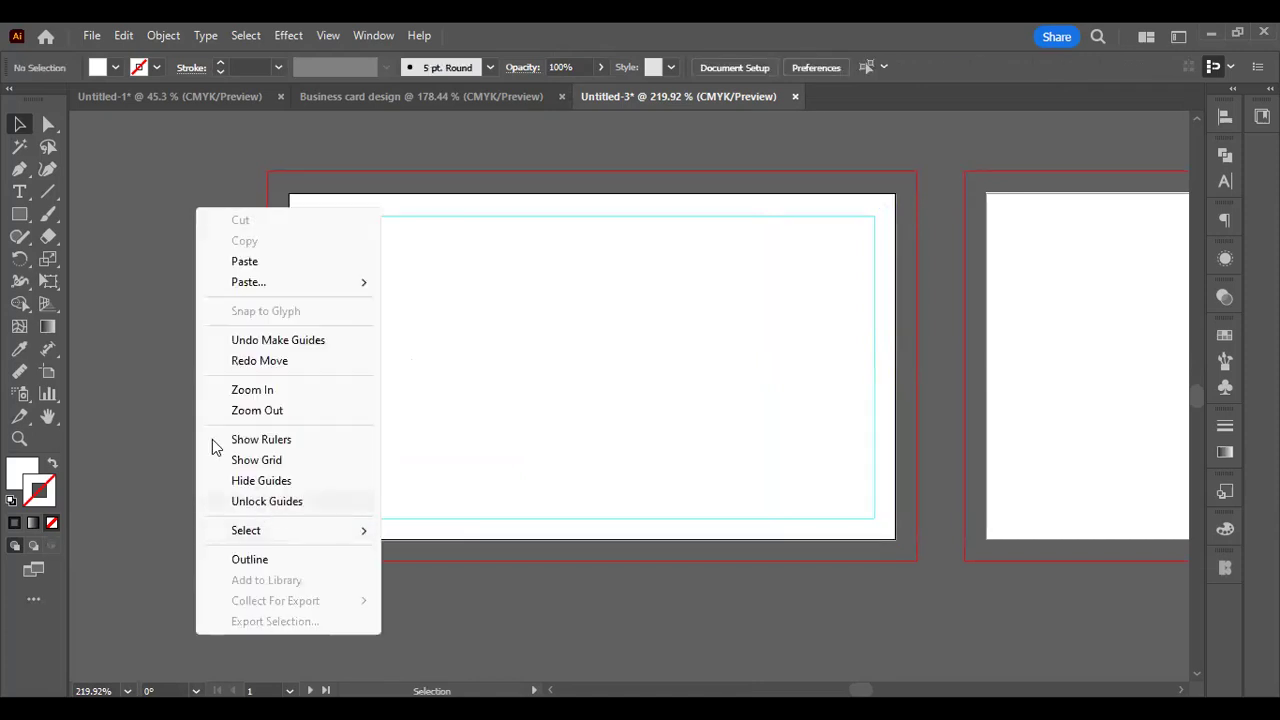
left_click(142, 226)
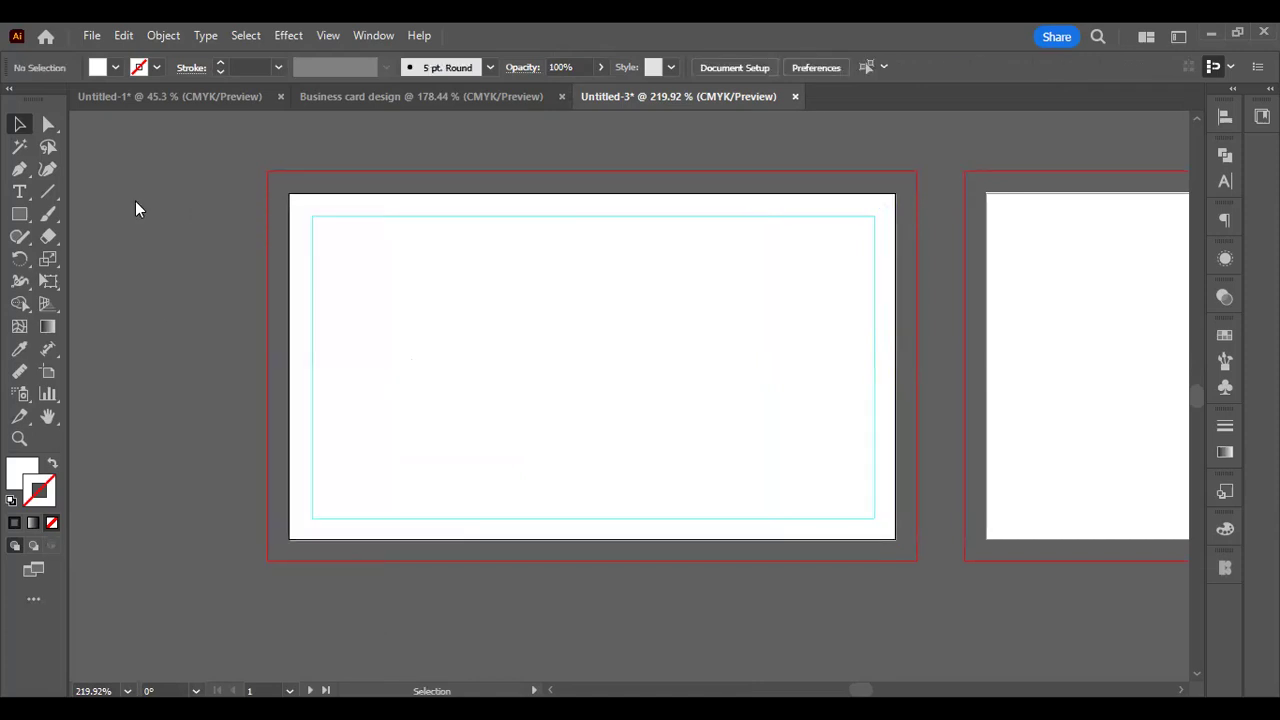
right_click(137, 208)
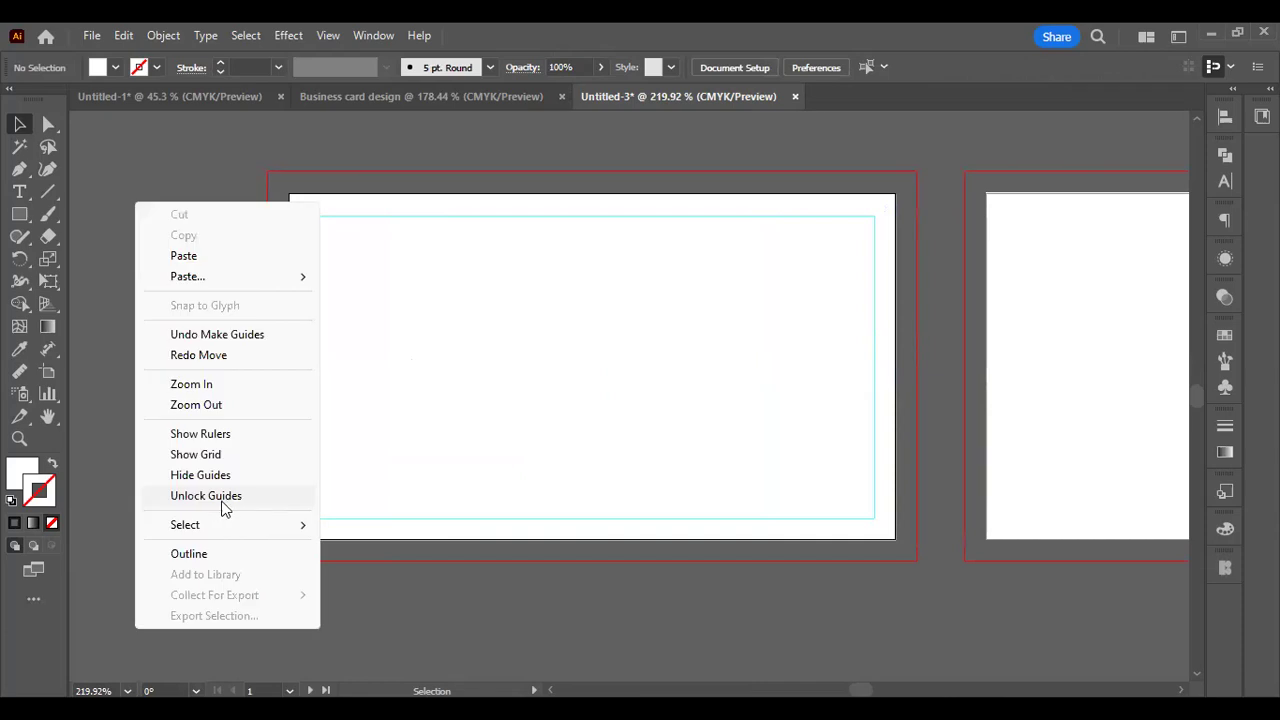
left_click(222, 497)
Duplicate the white rectangle and its guide frame from the first artboard onto the second artboard
scroll(414, 360, "down", 2, "alt")
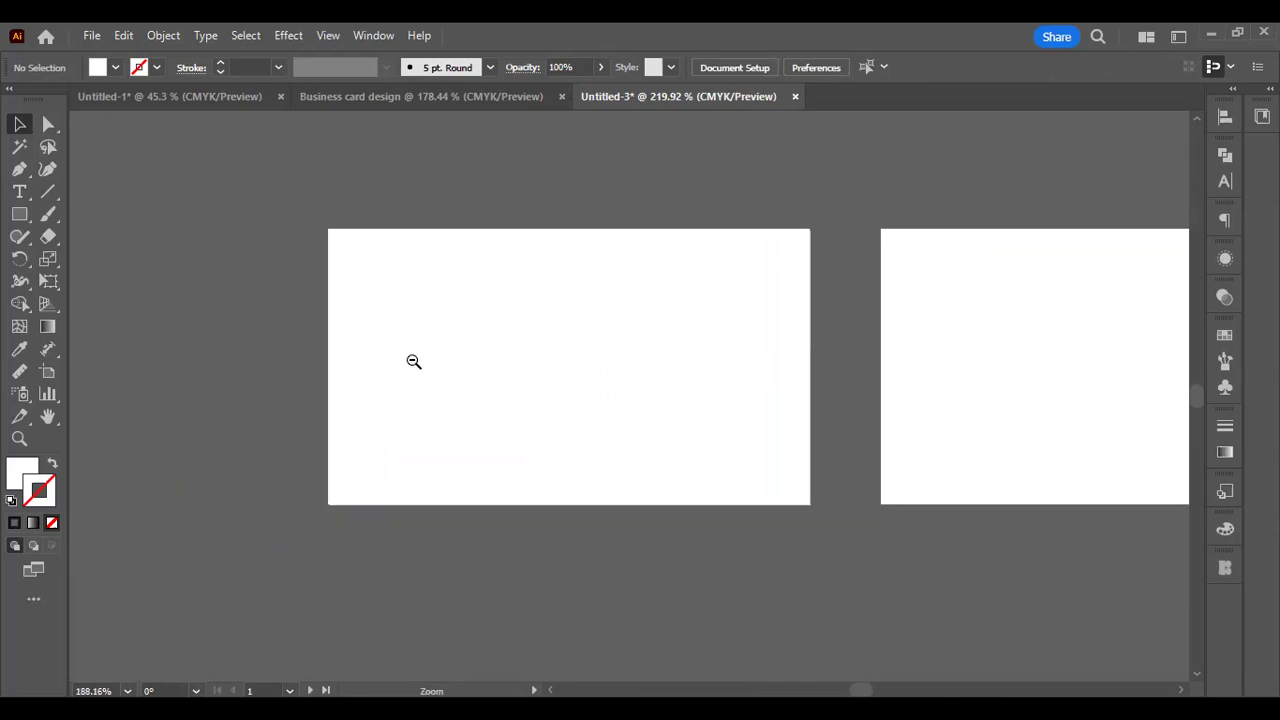
left_click(250, 335)
left_click(171, 329)
left_click_drag(240, 220, 416, 380)
scroll(470, 355, "down", 1, "alt")
left_click_drag(286, 343, 727, 342)
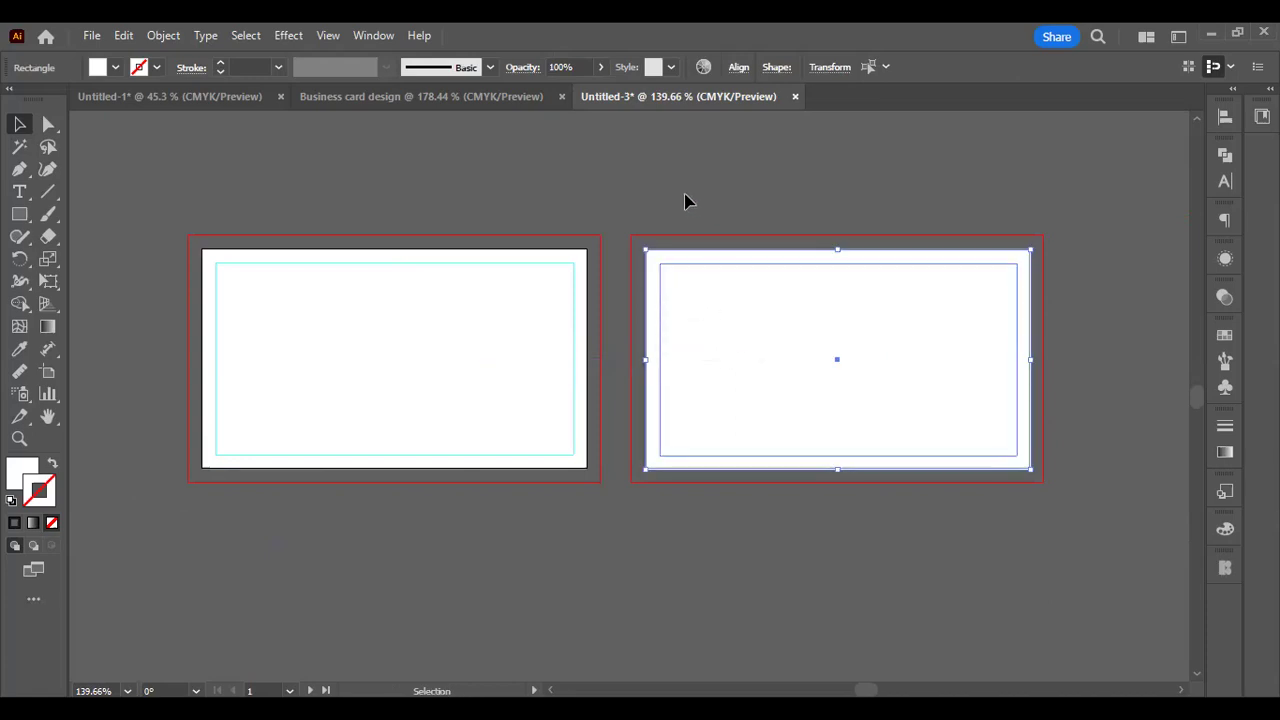
left_click(617, 229)
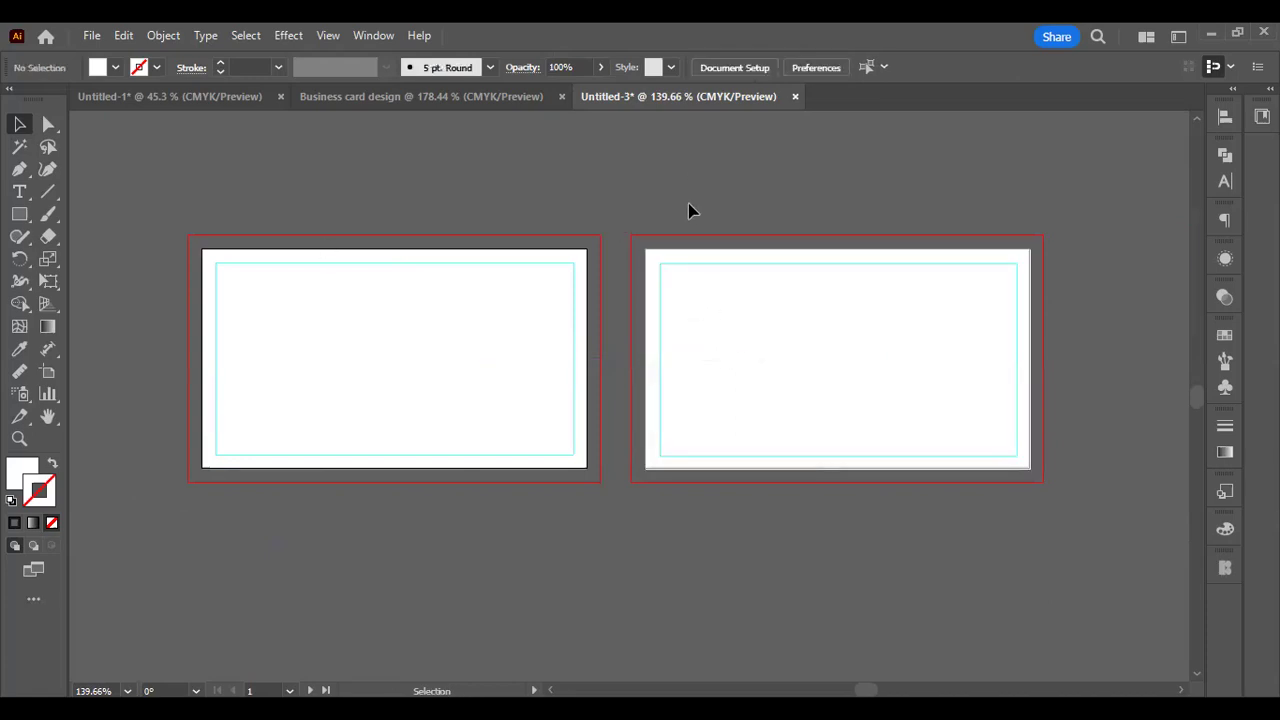
Lock the guides on both artboards
scroll(540, 200, "up", 2, "alt")
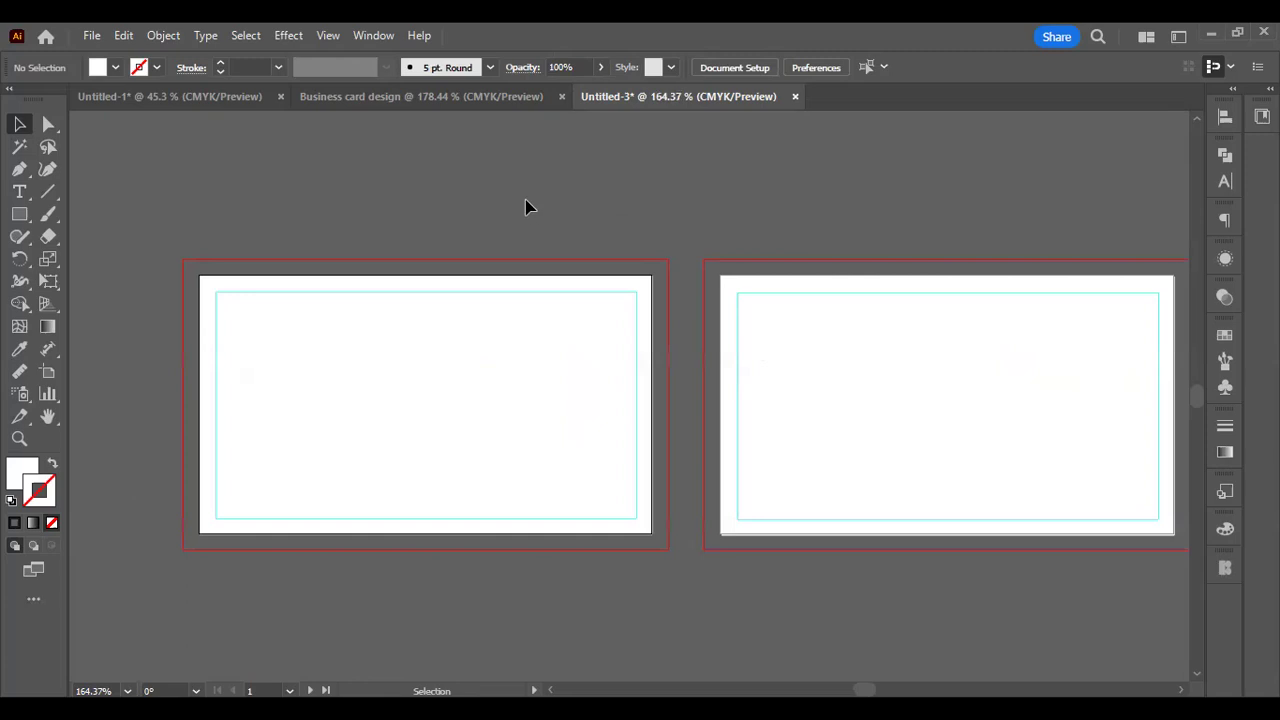
right_click(521, 180)
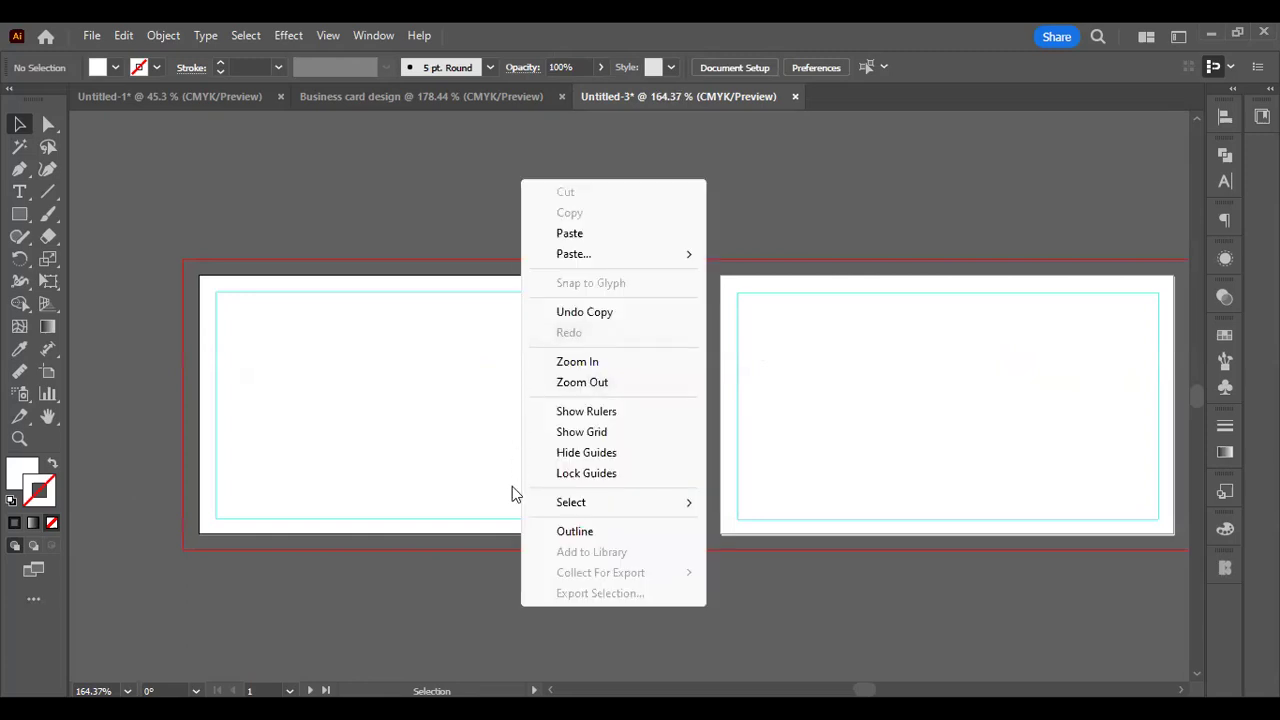
left_click(586, 473)
key("z")
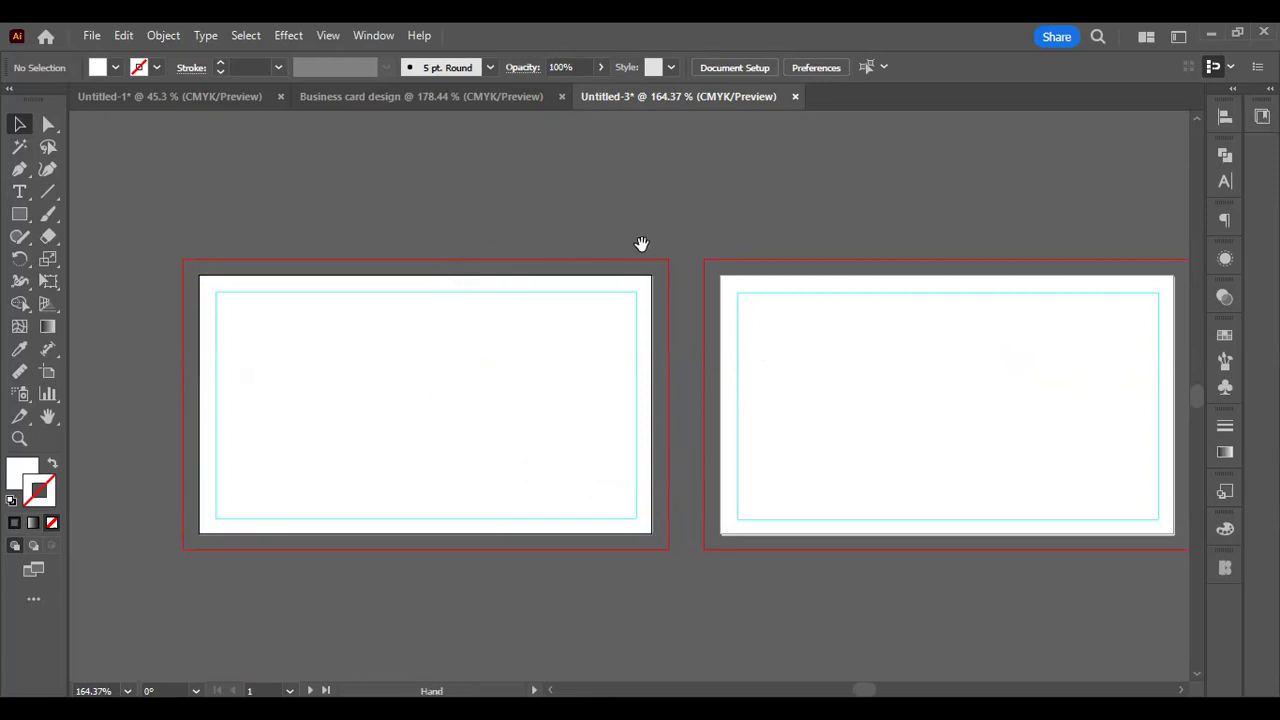
scroll(648, 256, "up", 1)
left_click_drag(648, 256, 523, 257)
key("v")
key("ctrl+v")
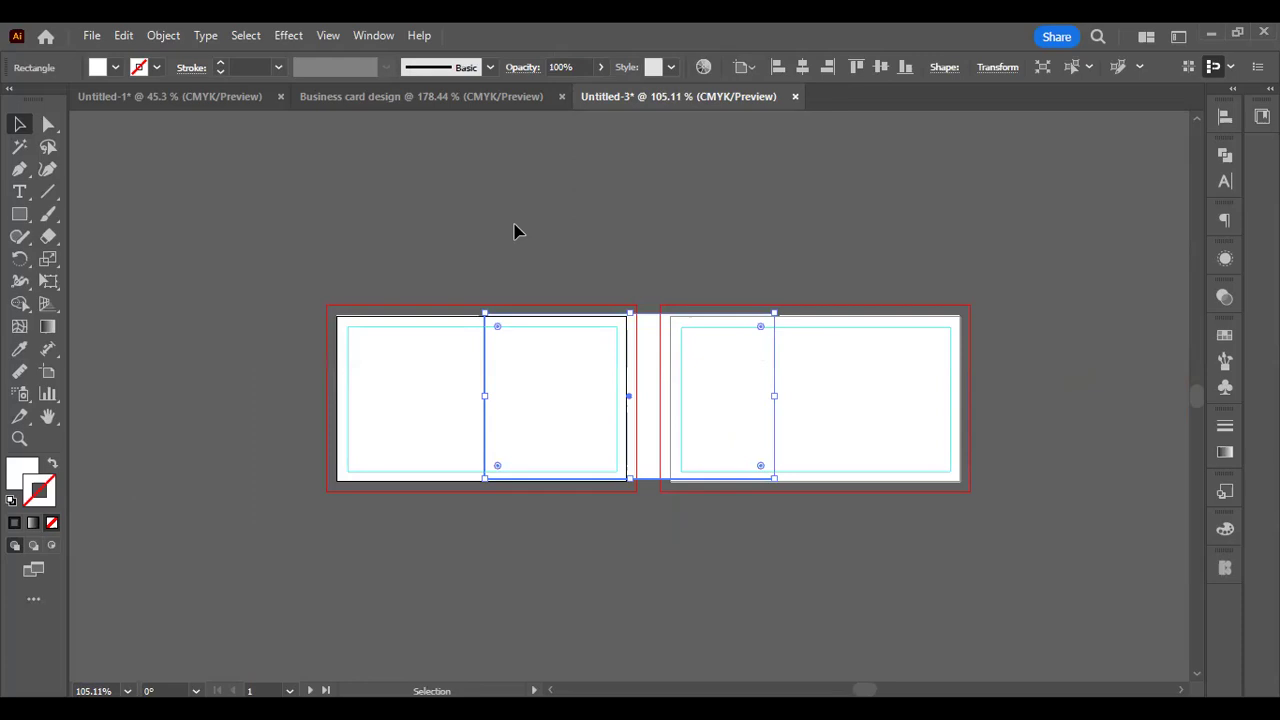
key("ctrl+z")
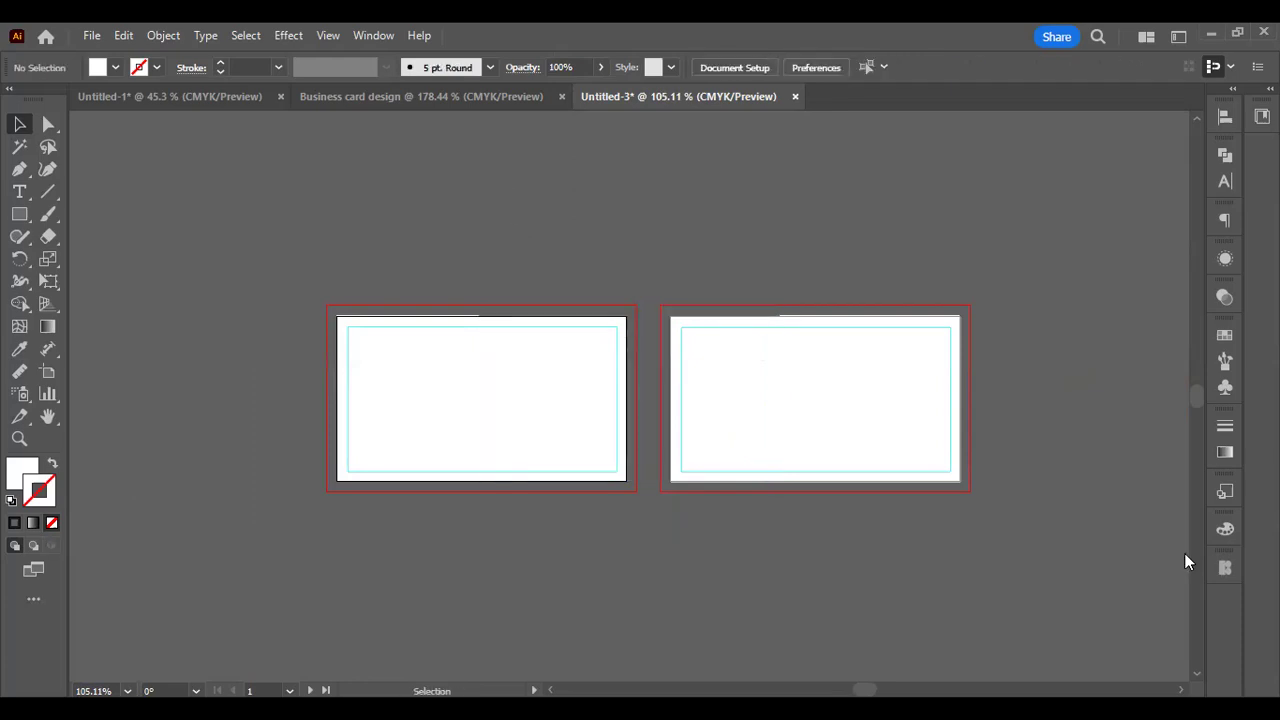
Paste the copied business card mockup image and place it beside the first artboard, scaled down as a reference
key("ctrl+v")
scroll(1185, 250, "down", 1)
left_click_drag(513, 241, 303, 377)
left_click_drag(344, 428, 378, 370)
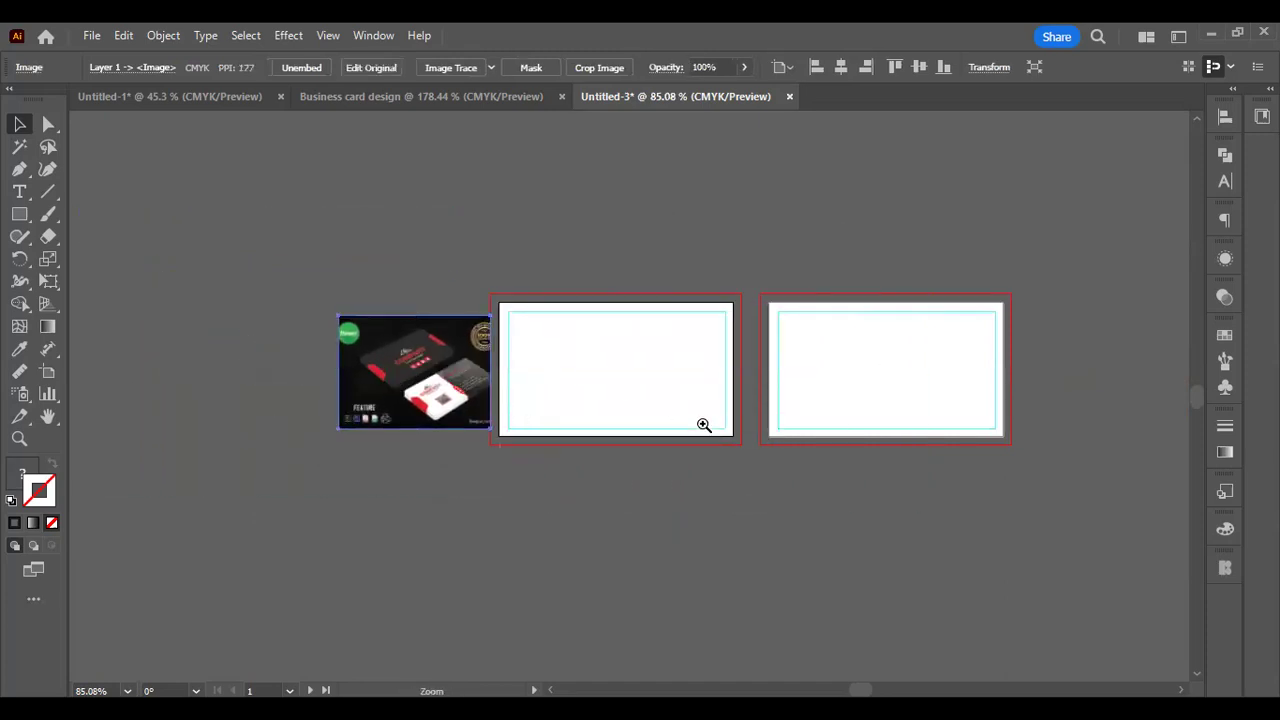
Examine the reference mockup image for the text and contact details shown on its cards
left_click(703, 423)
scroll(230, 338, "up", 1)
scroll(230, 338, "down", 1)
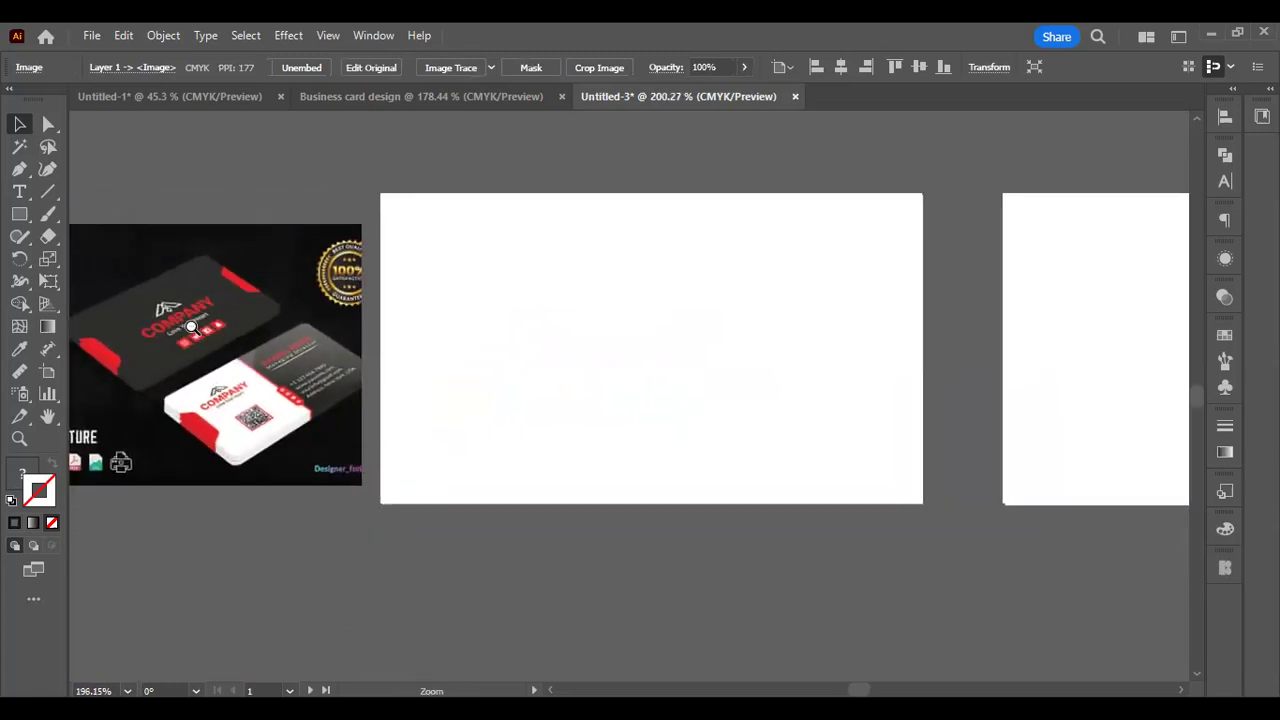
left_click(314, 194)
left_click(531, 294)
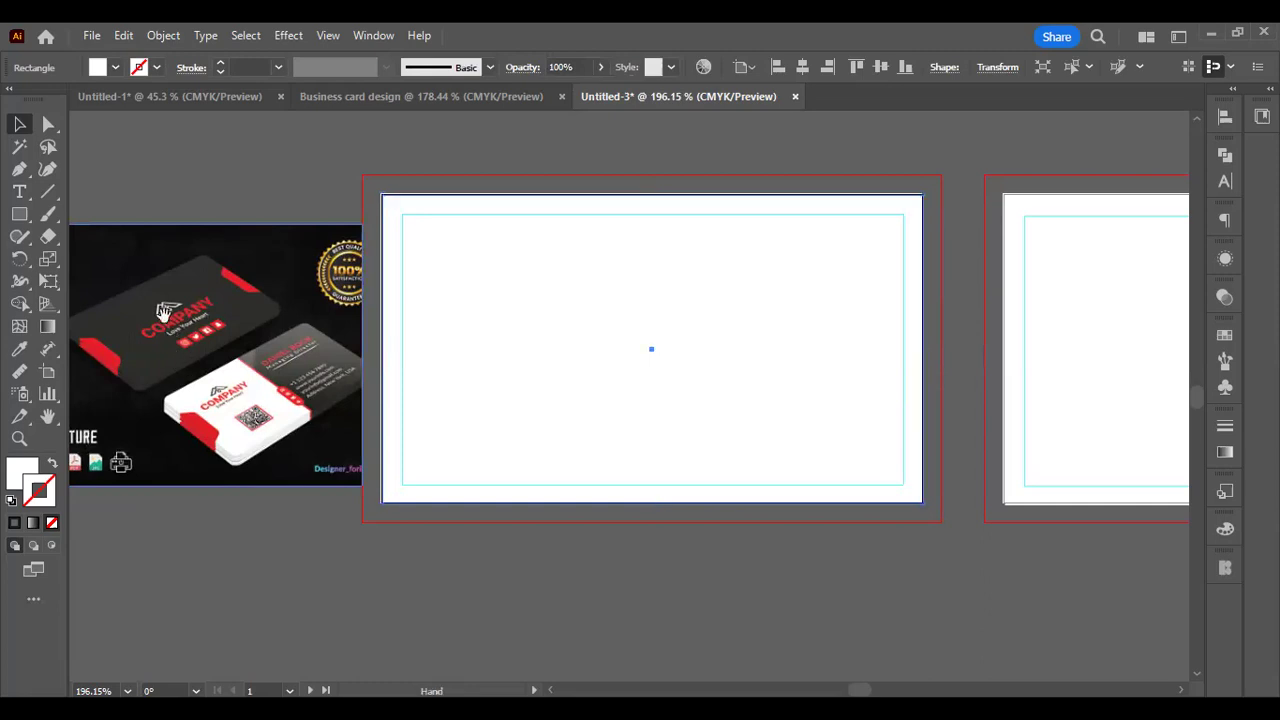
scroll(170, 330, "left", 1)
scroll(228, 373, "up", 5)
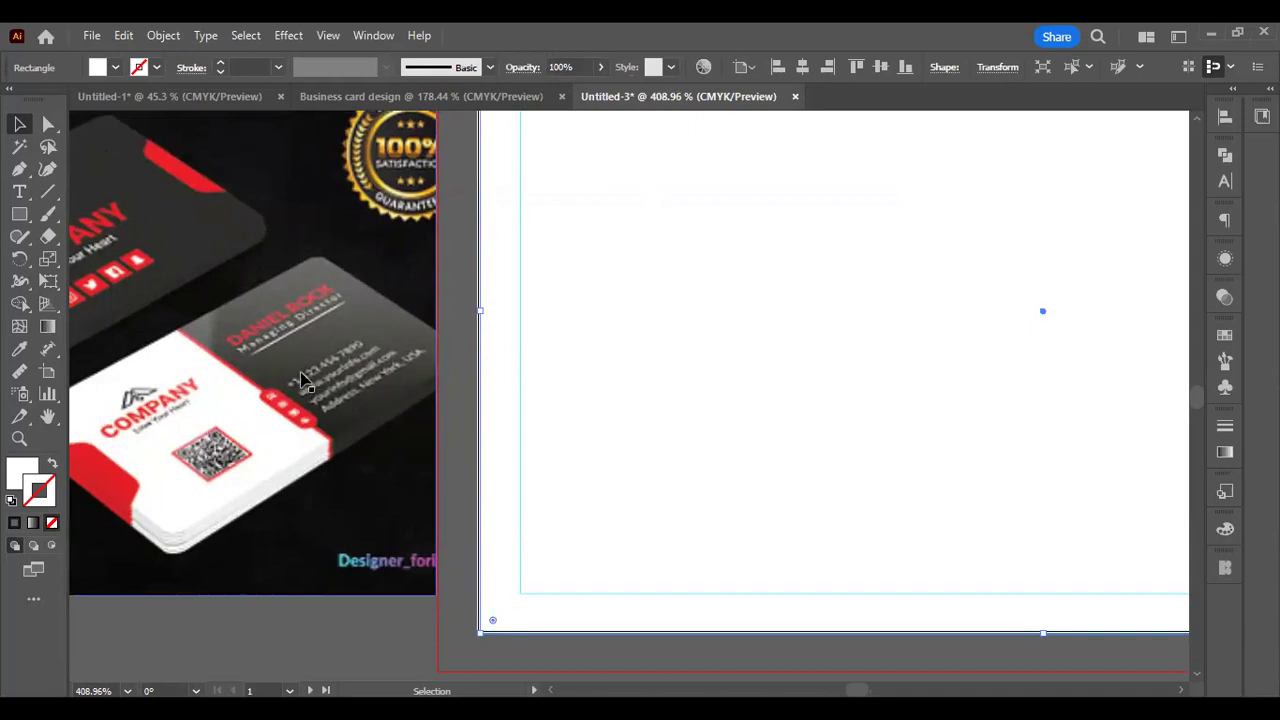
scroll(529, 366, "down", 3)
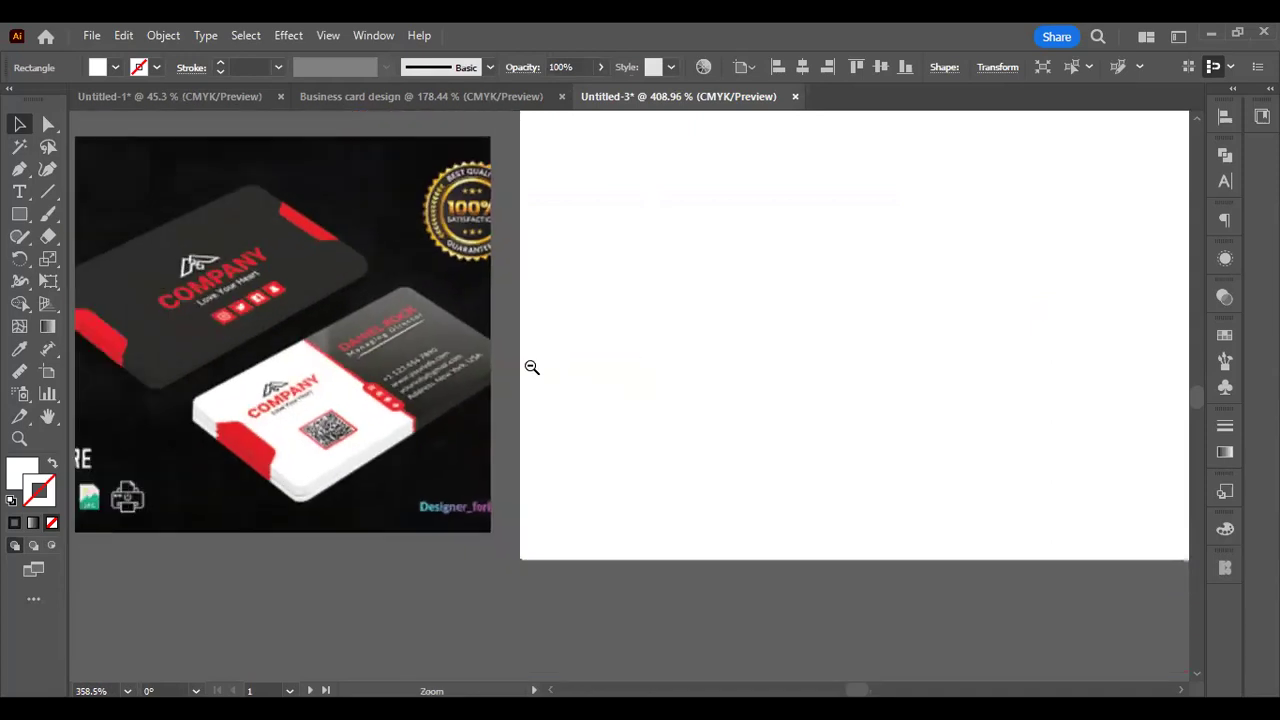
Add a two-line text to the first artboard with the cardholder's full name and "graphic designer" below it
key("t")
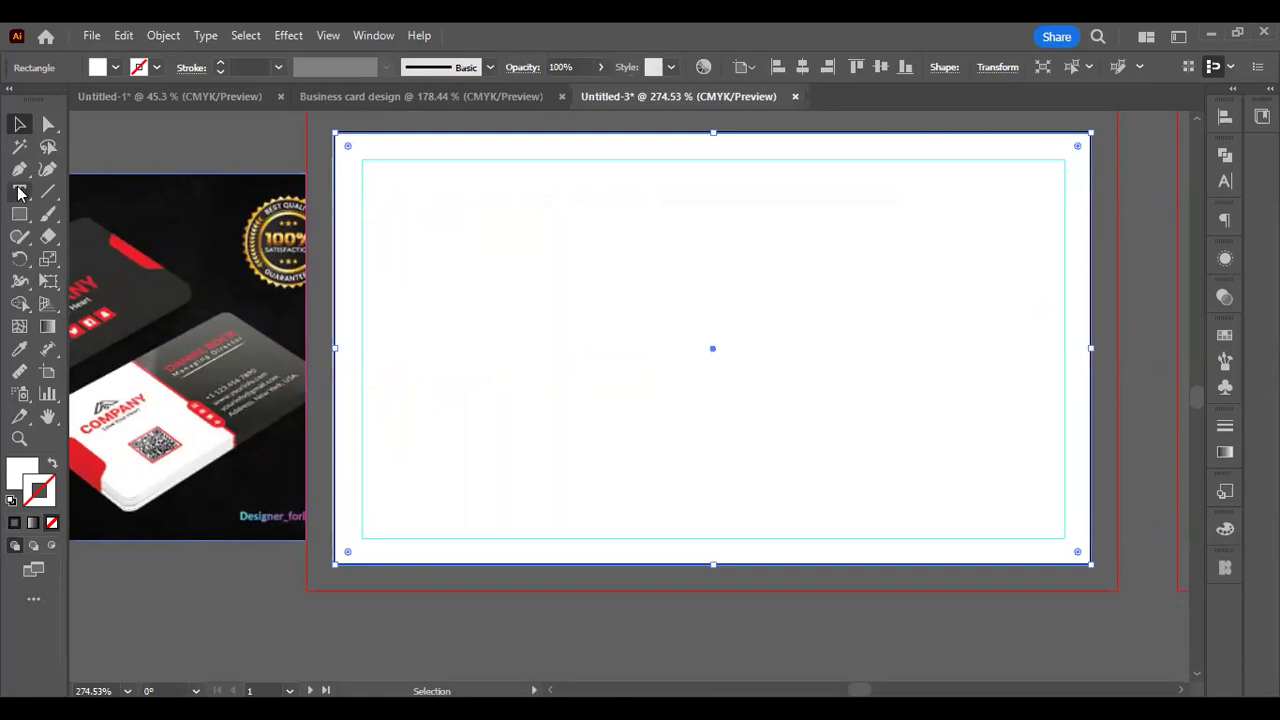
scroll(357, 257, "up", 1)
left_click(400, 252)
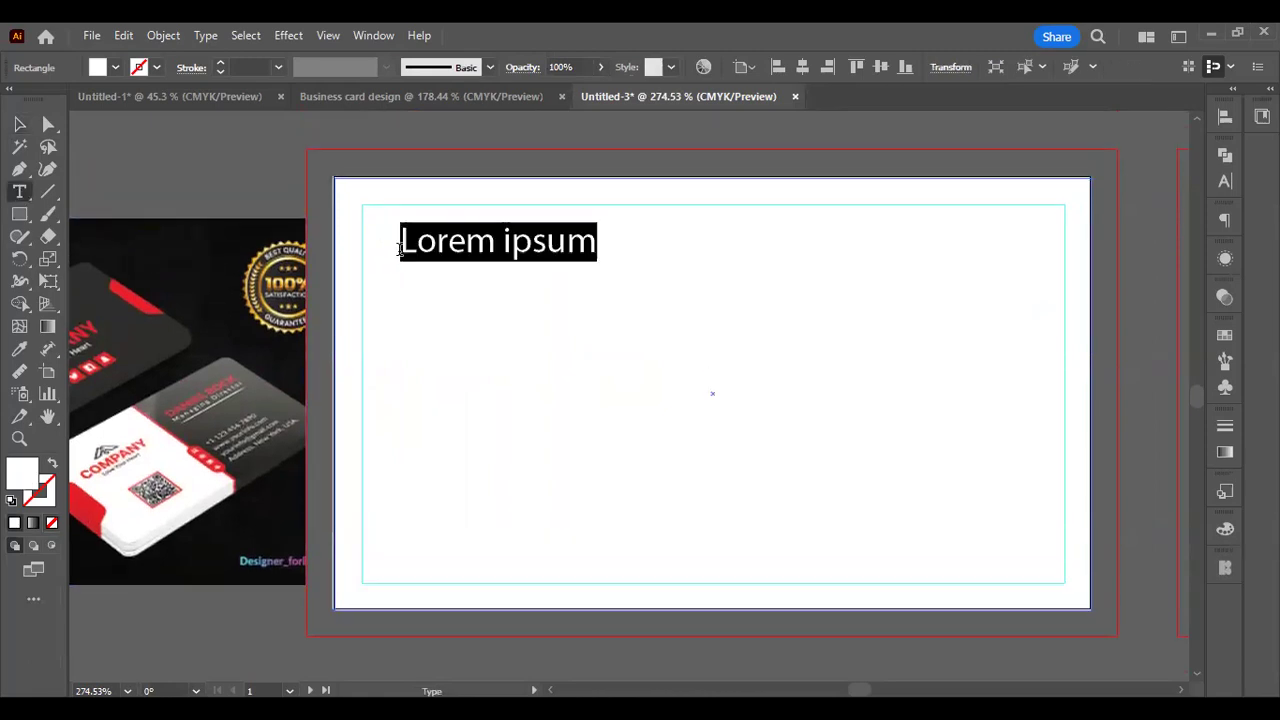
type("jon ")
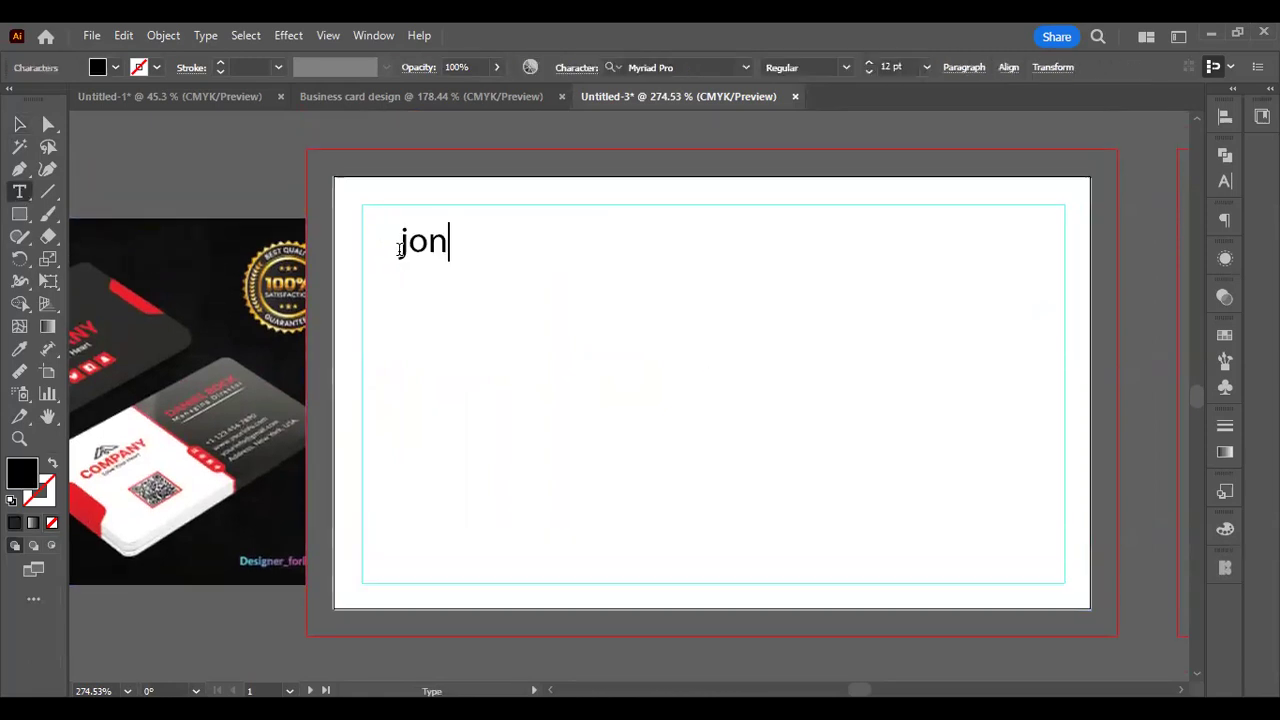
type("doe")
key("Return")
type("graphic")
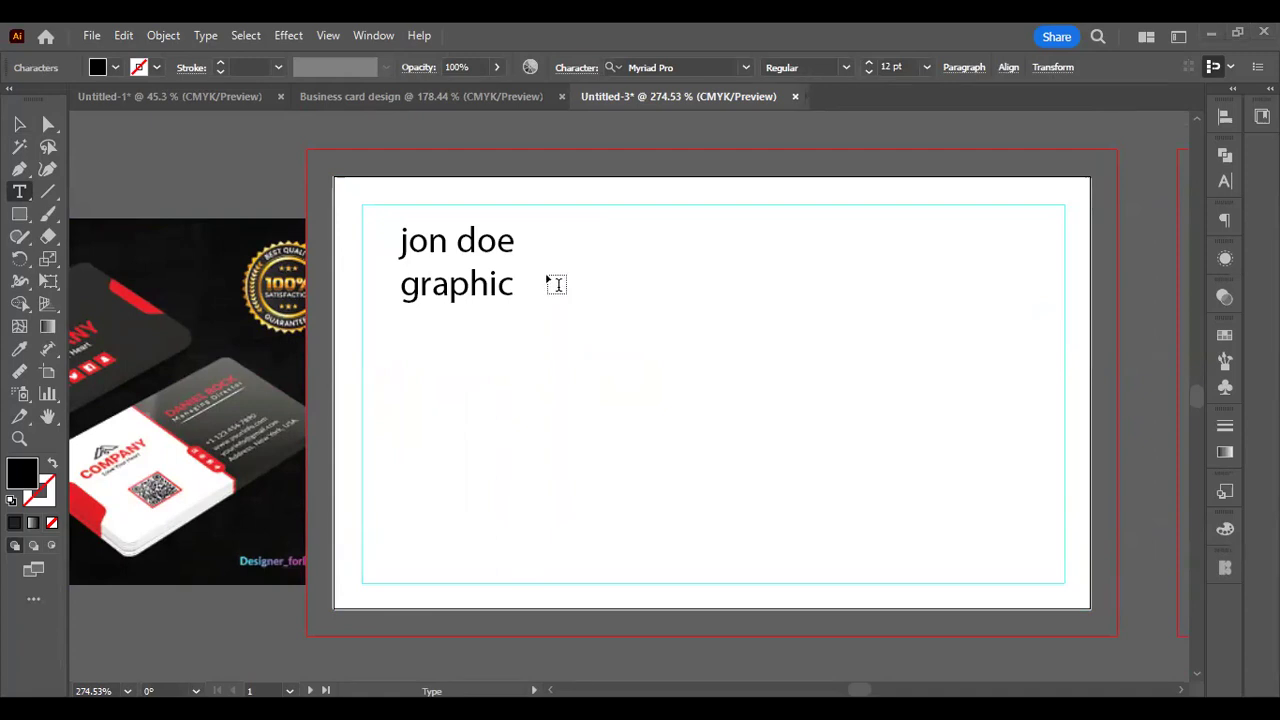
type("designer")
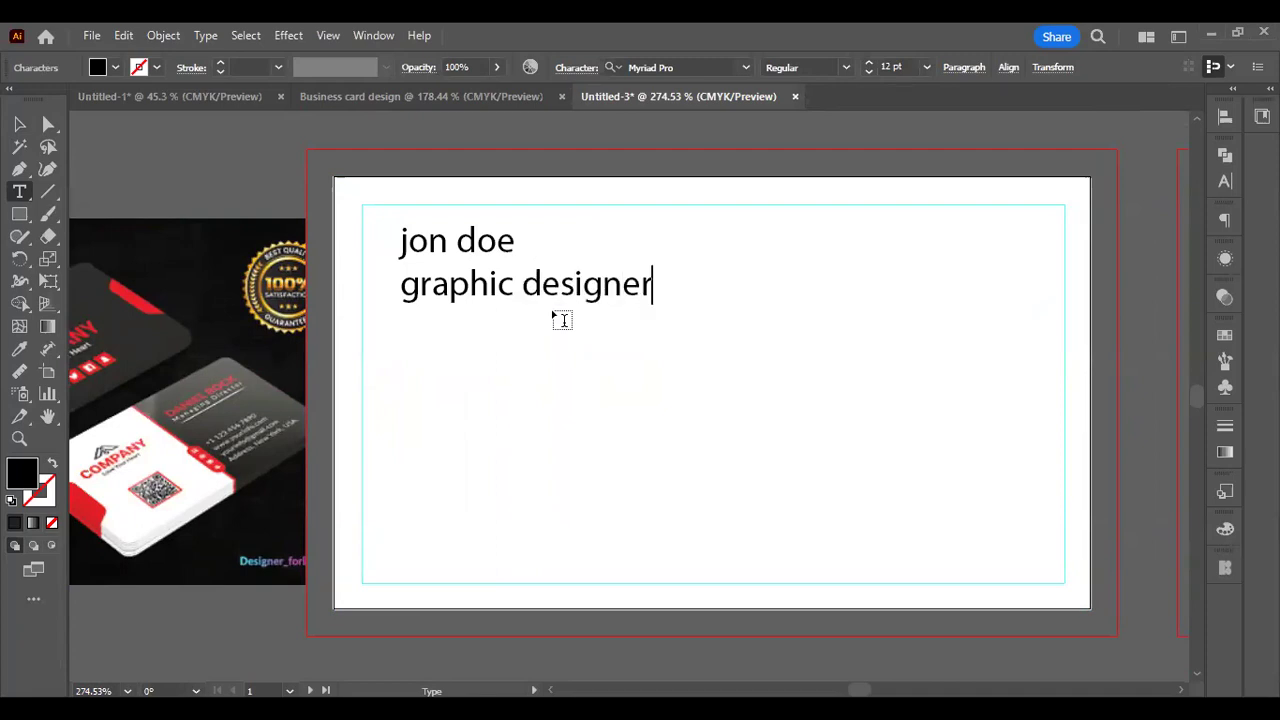
key("Escape")
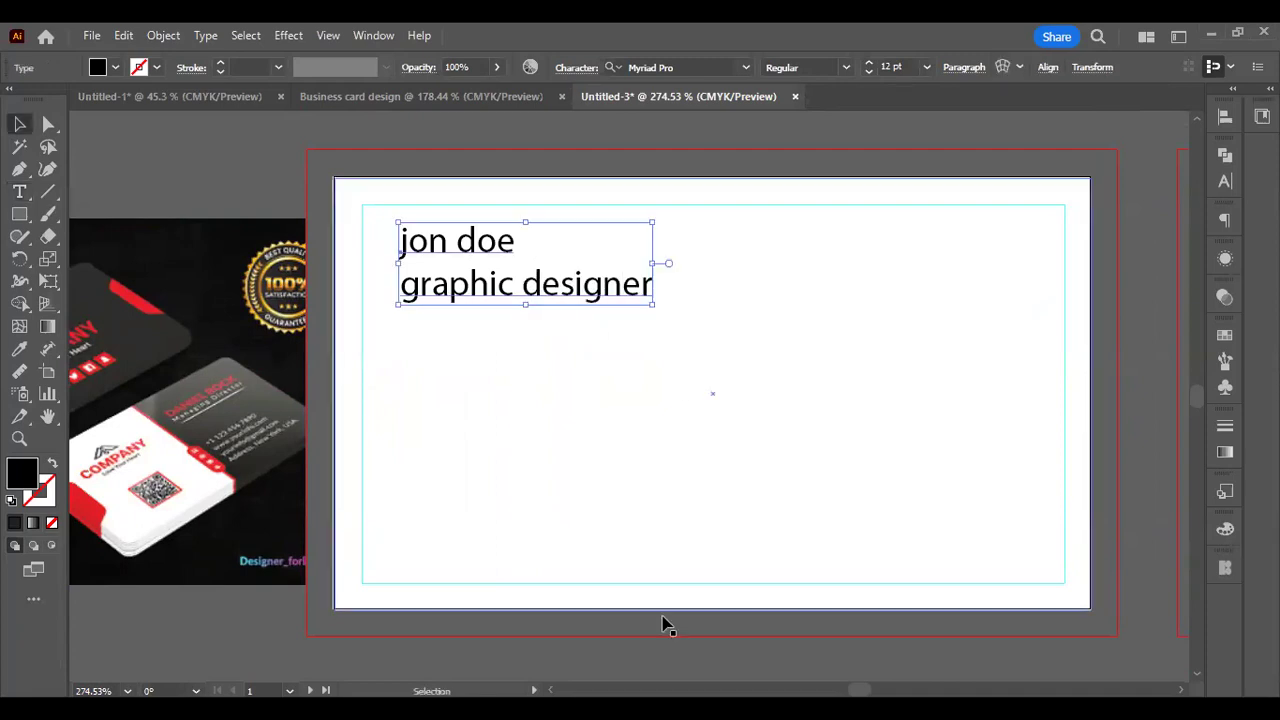
key("t")
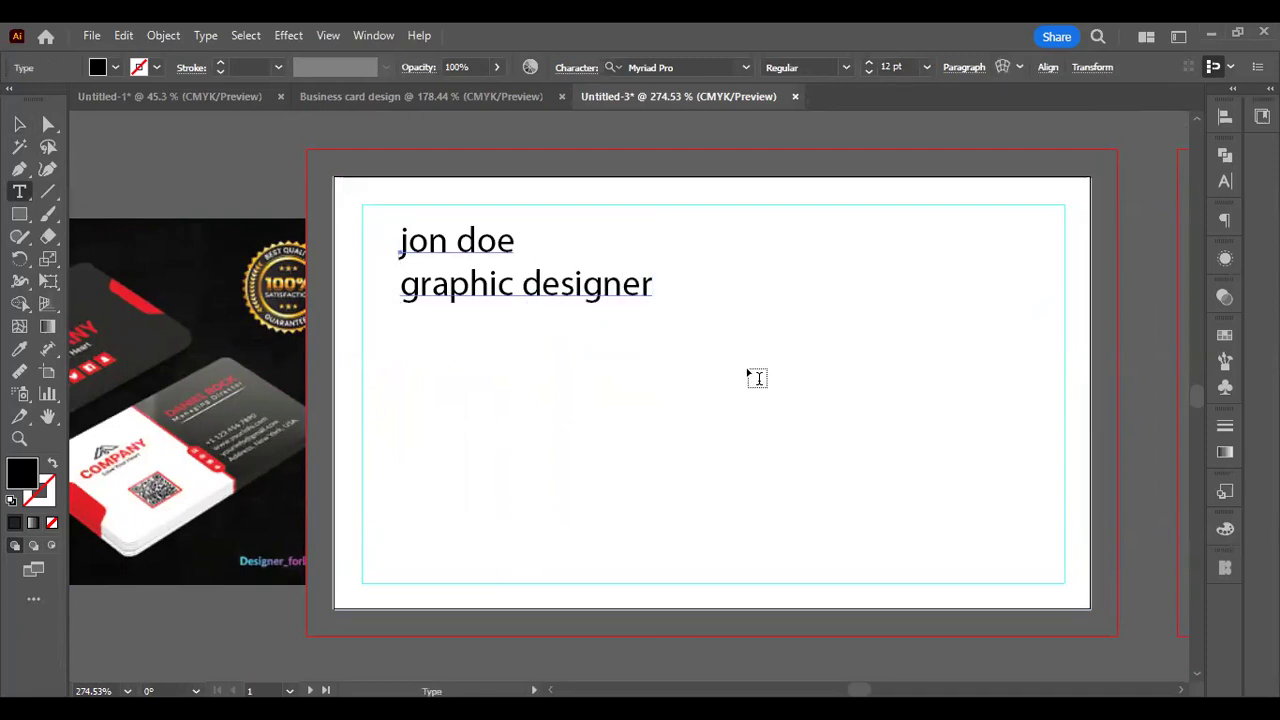
left_click(749, 368)
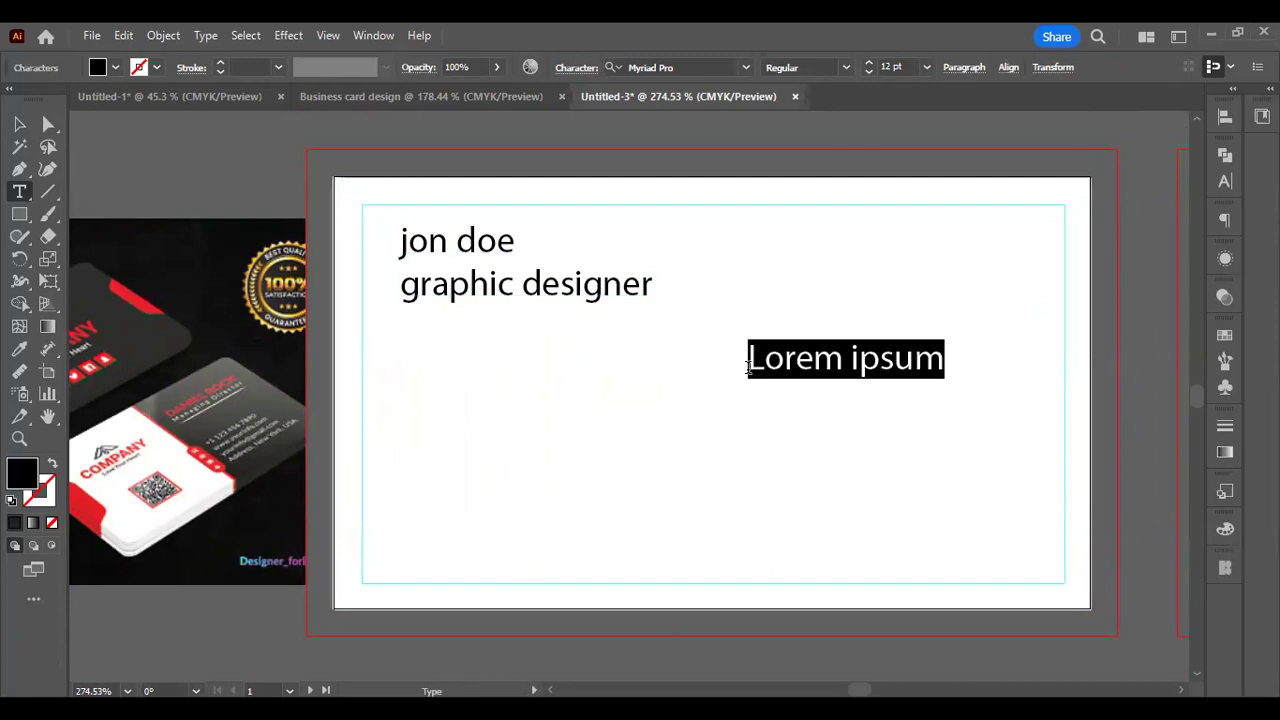
key("BackSpace")
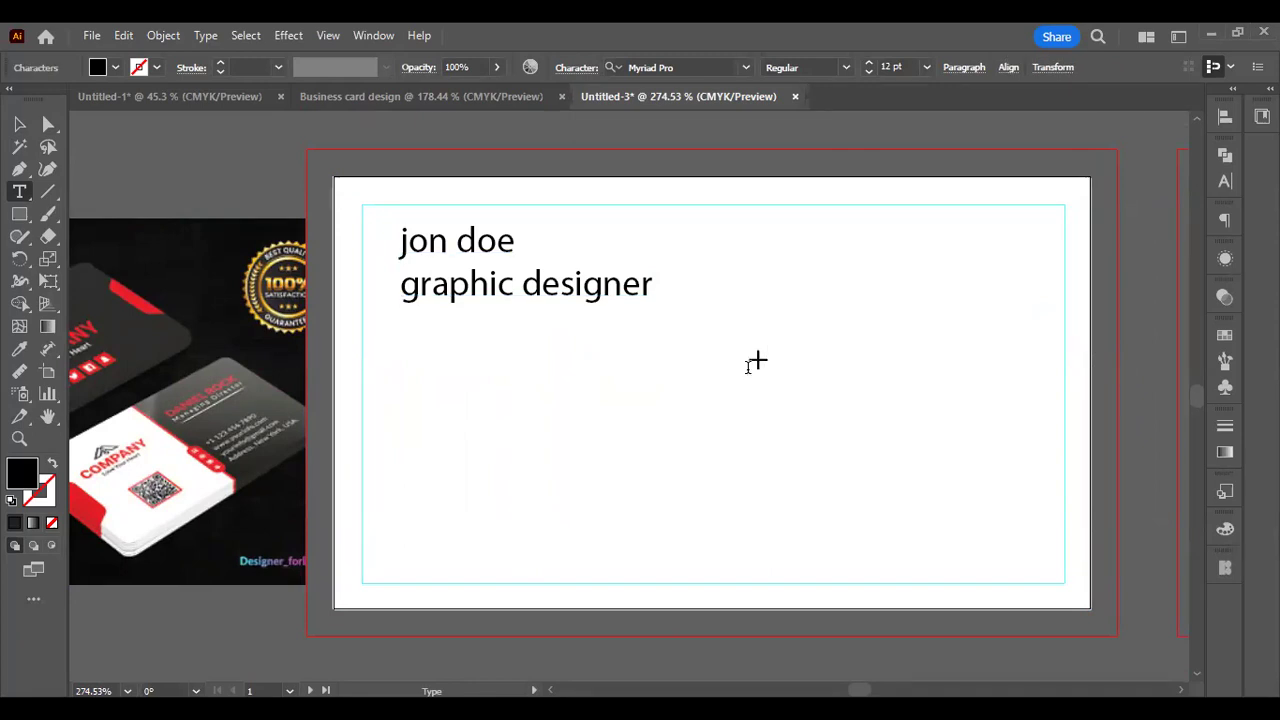
type("1")
key("BackSpace")
key("Escape")
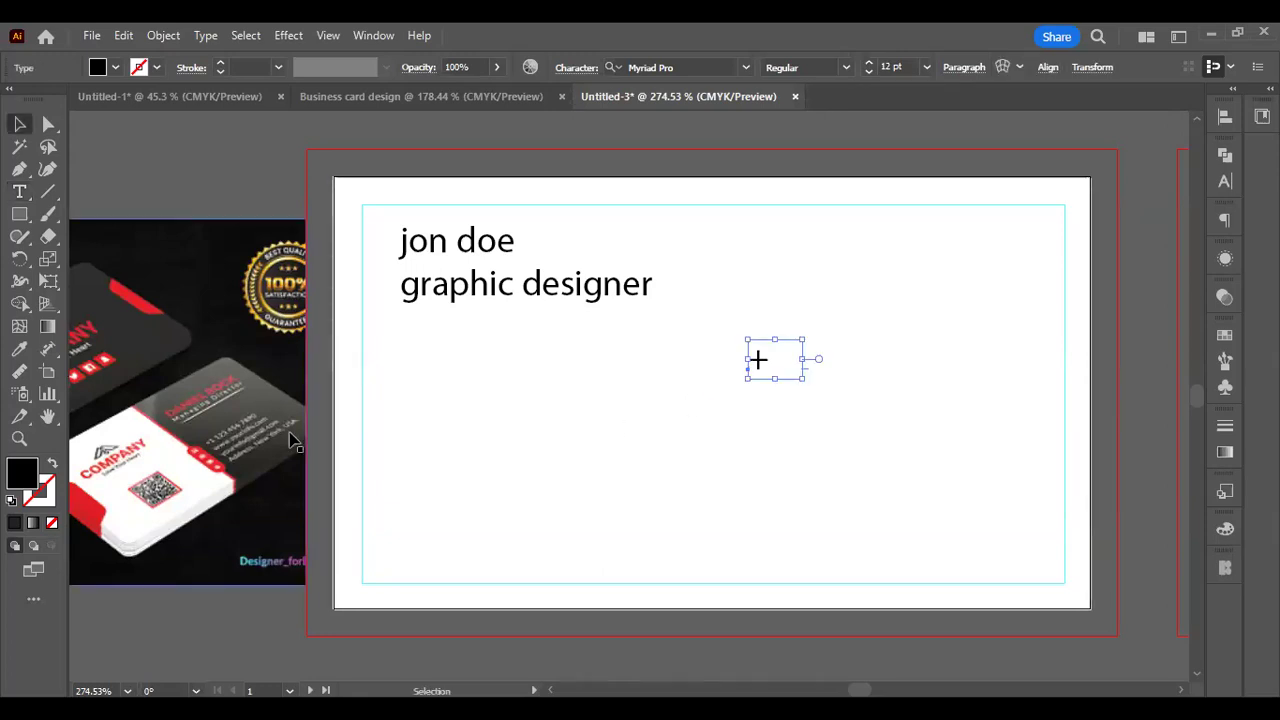
left_click(636, 466)
Add a separate text on the first artboard, below the job title, with two placeholder phone numbers on separate lines
key("t")
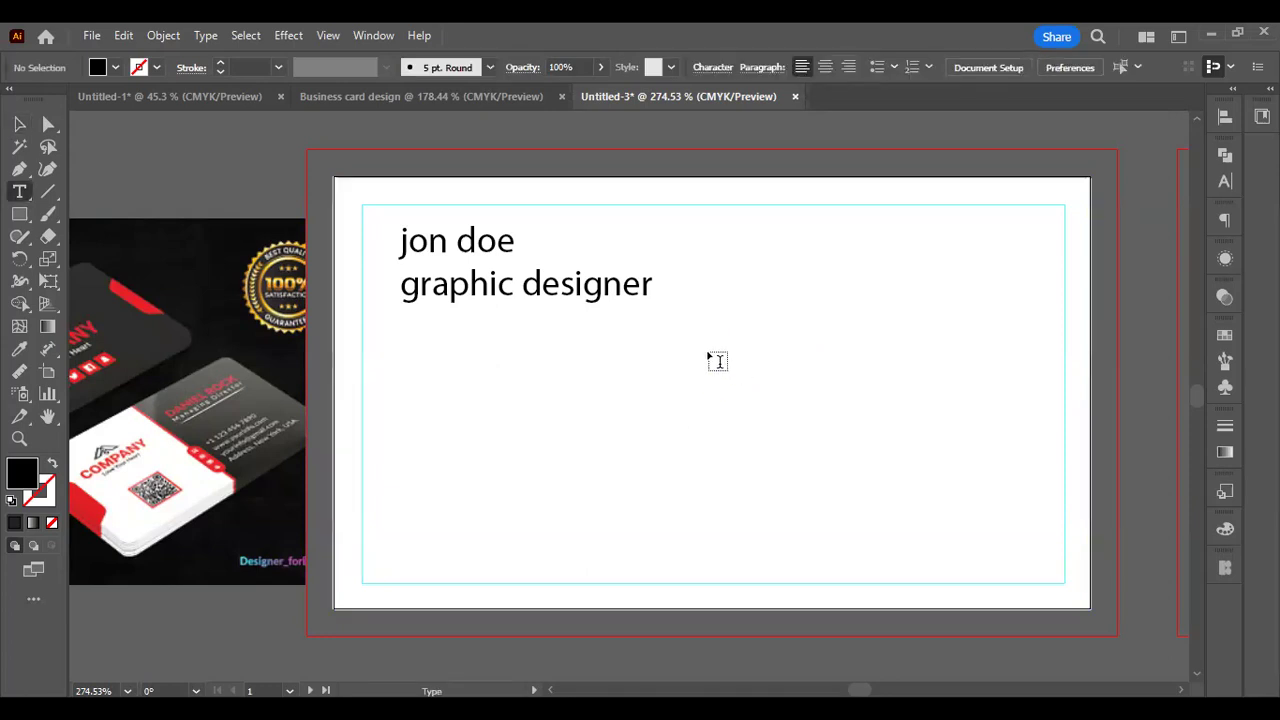
left_click(715, 352)
key("BackSpace")
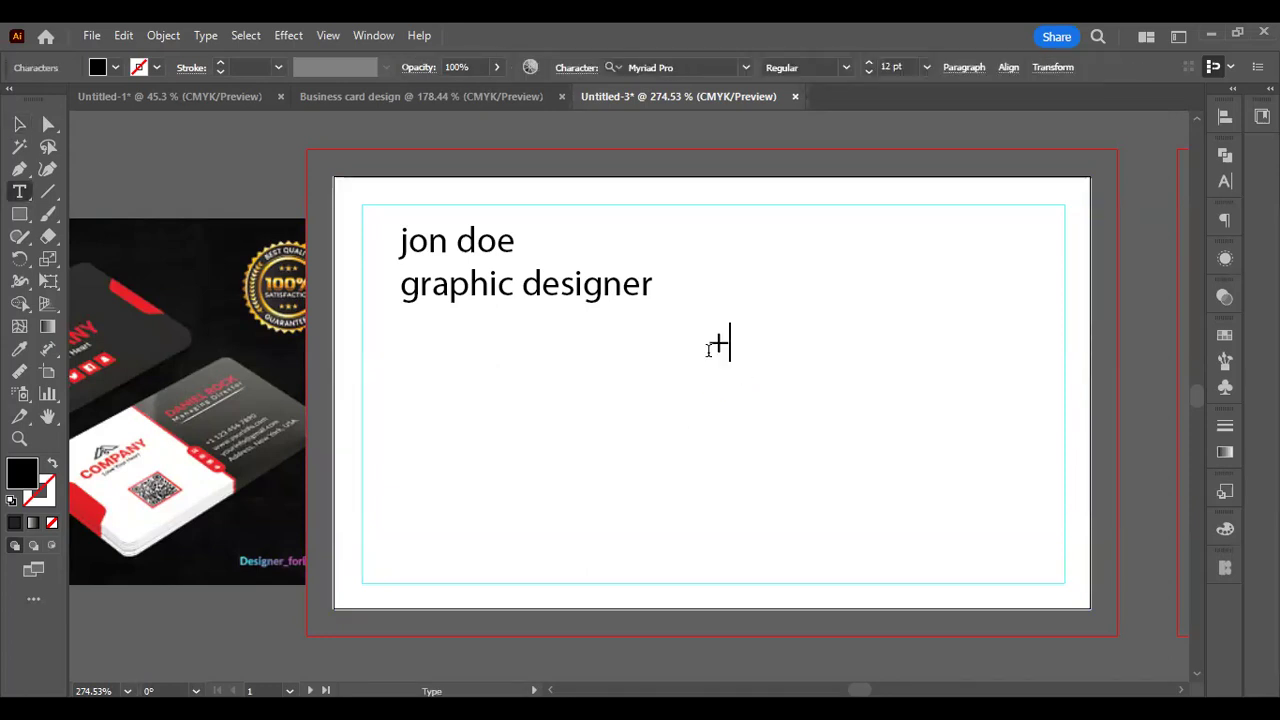
type("+1 123 456")
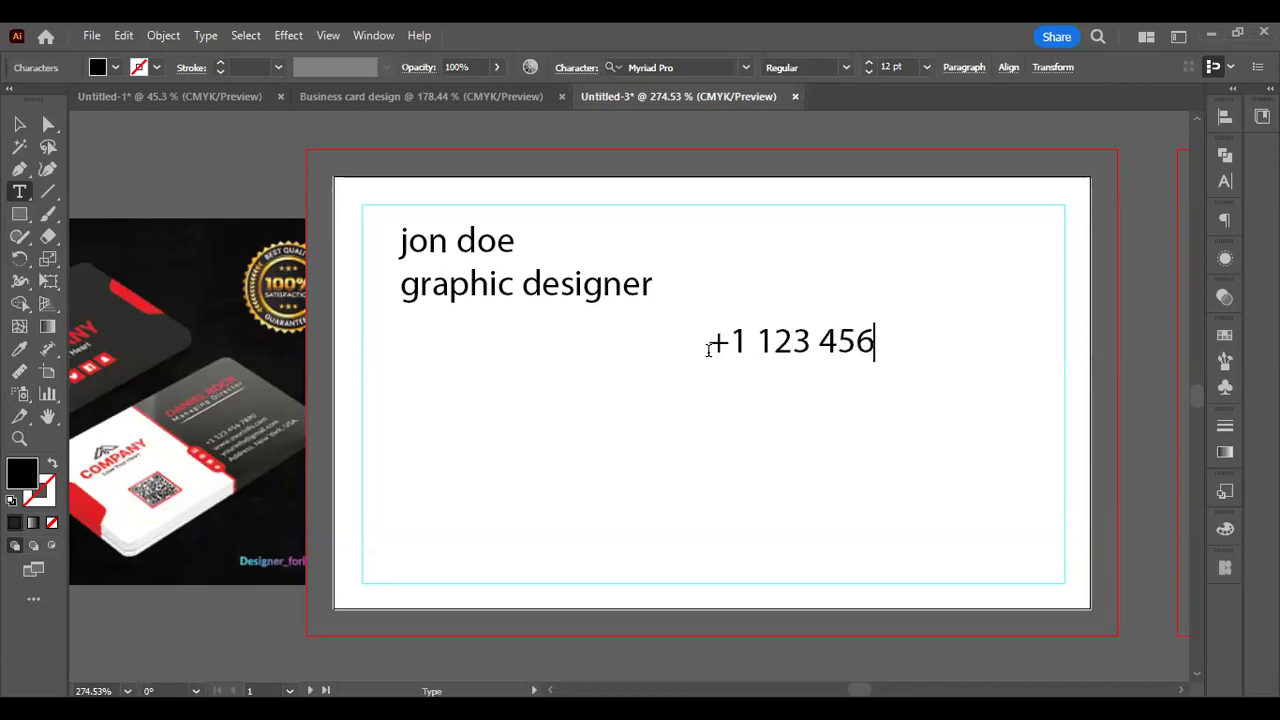
type(" 7894")
key("Return")
type("+2")
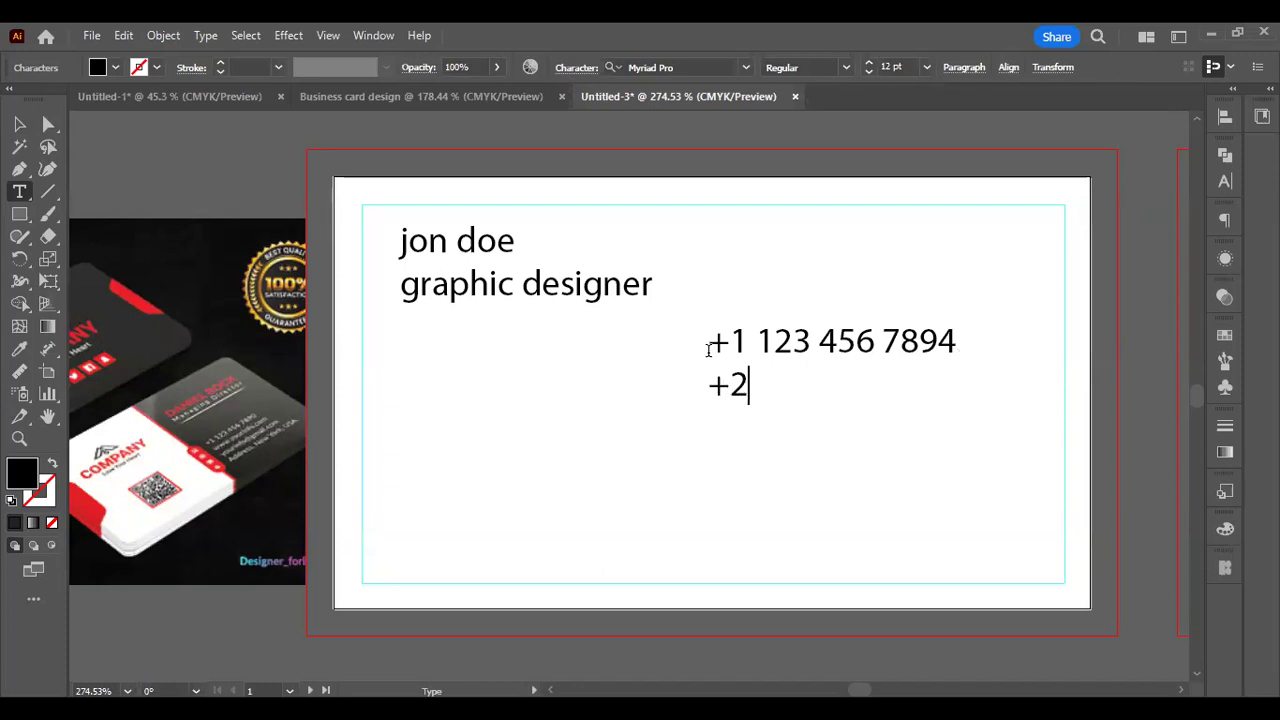
key("BackSpace")
type("9 ")
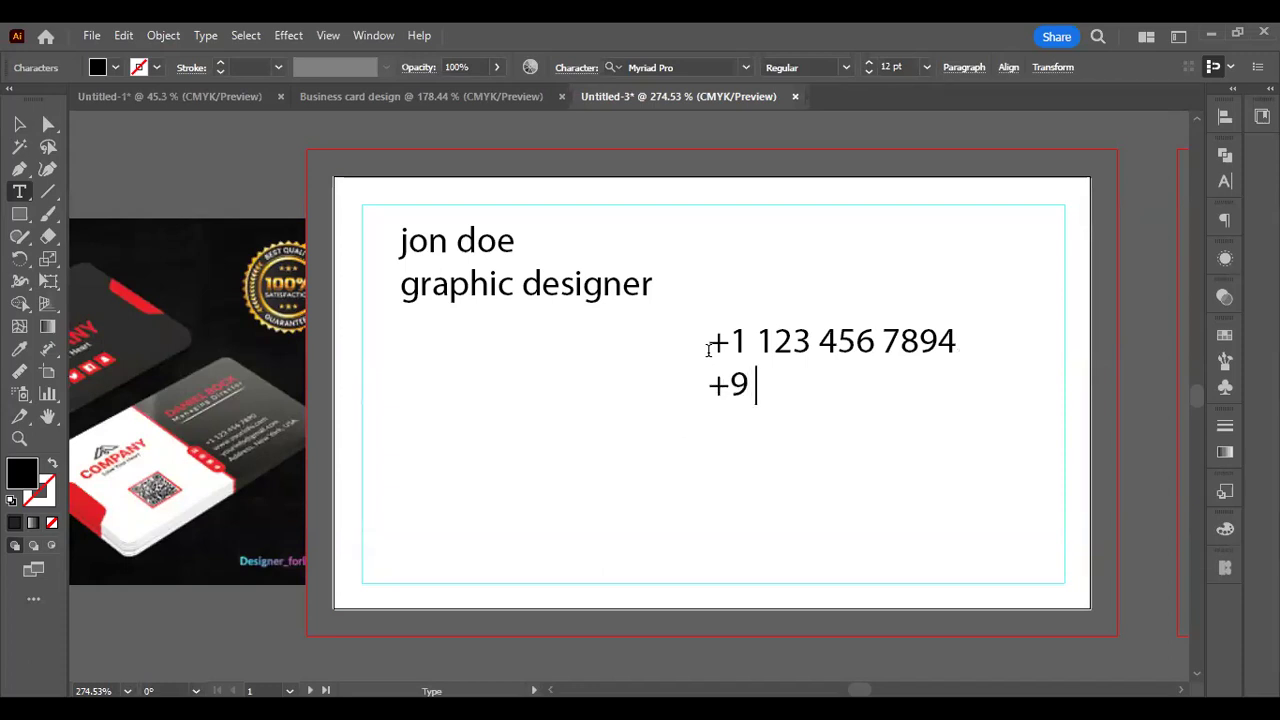
type("123 45")
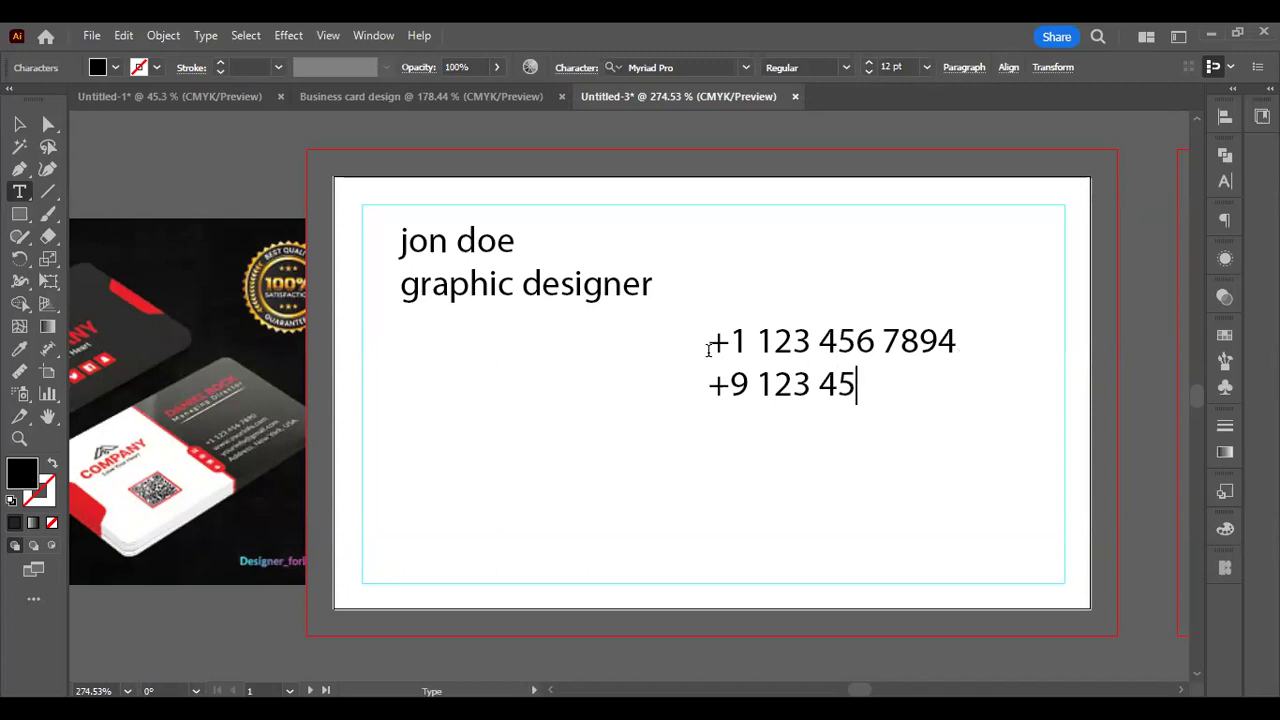
type("6 7894")
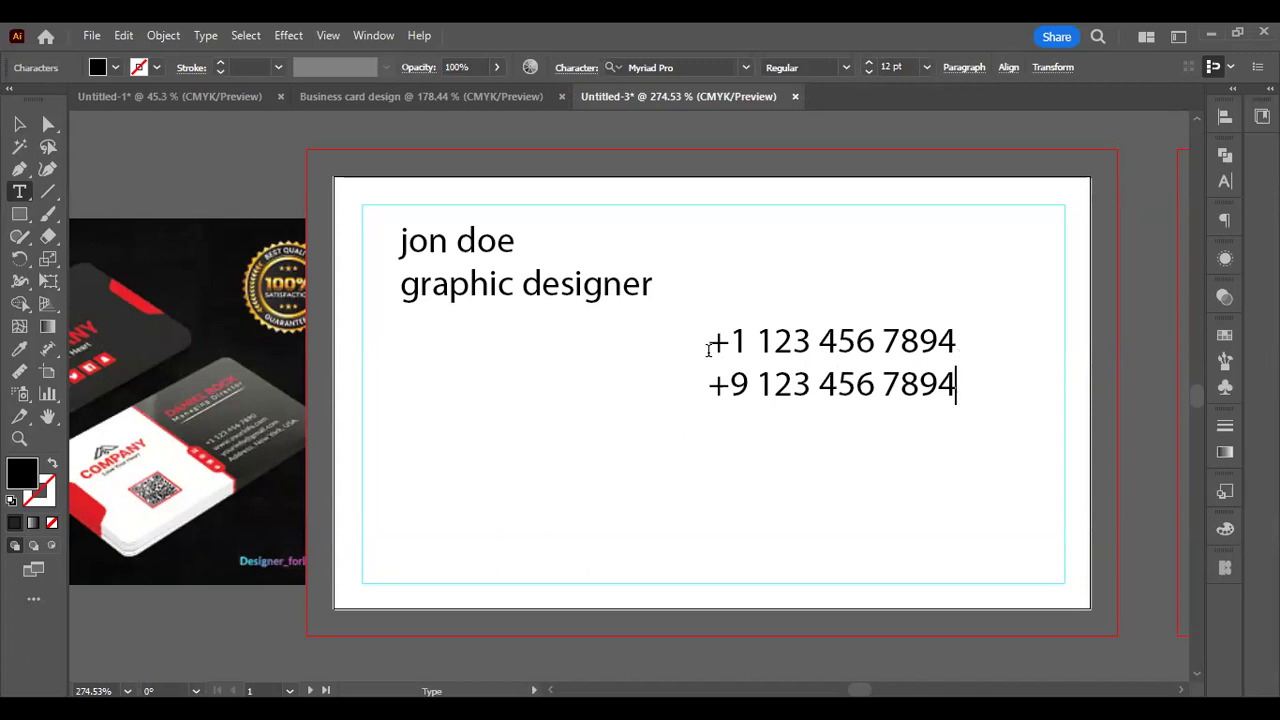
Extend the contact text below the phone numbers with a placeholder e-mail line and a placeholder address line
key("Return")
type("your mail@gmail.com")
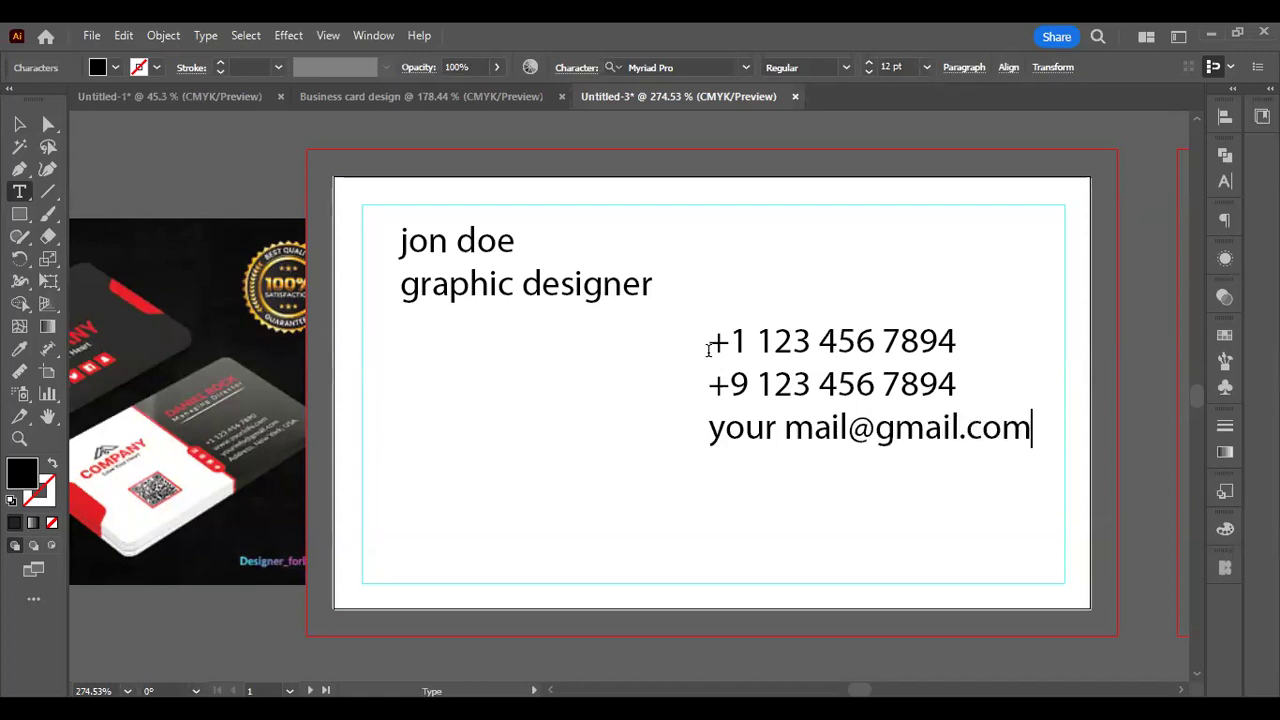
key("Return")
type("Address, N")
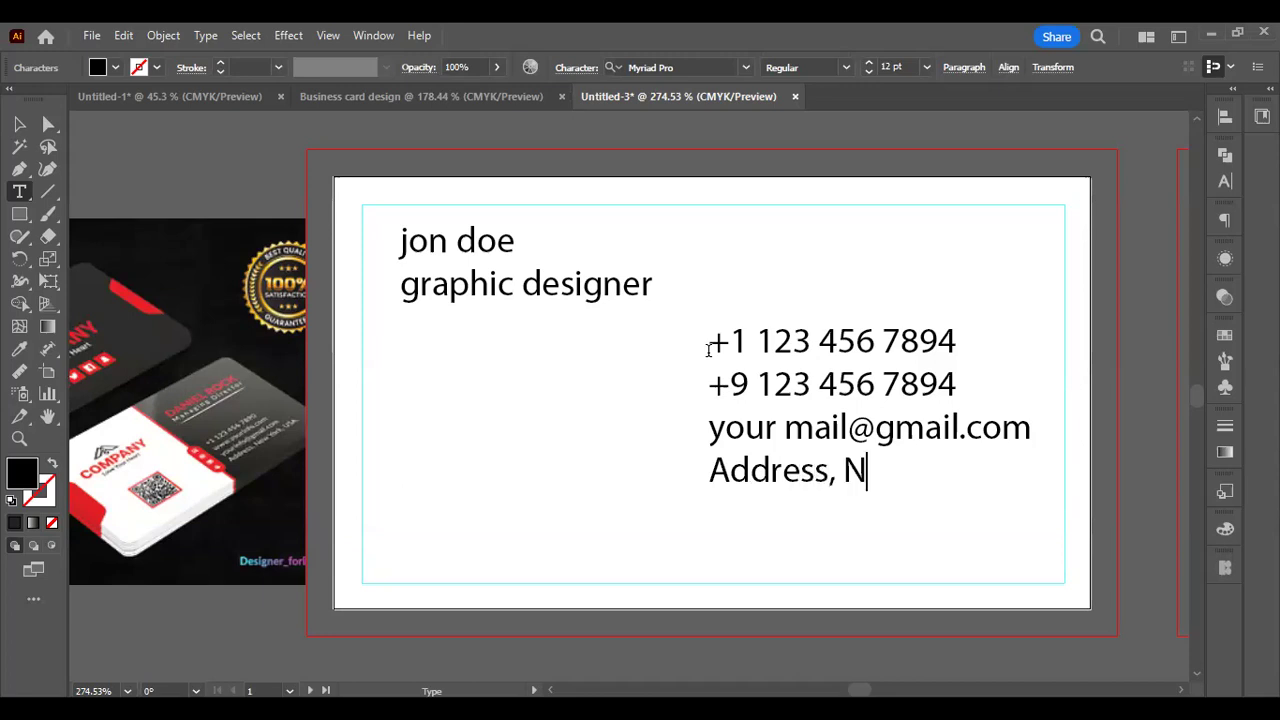
type("ewyo")
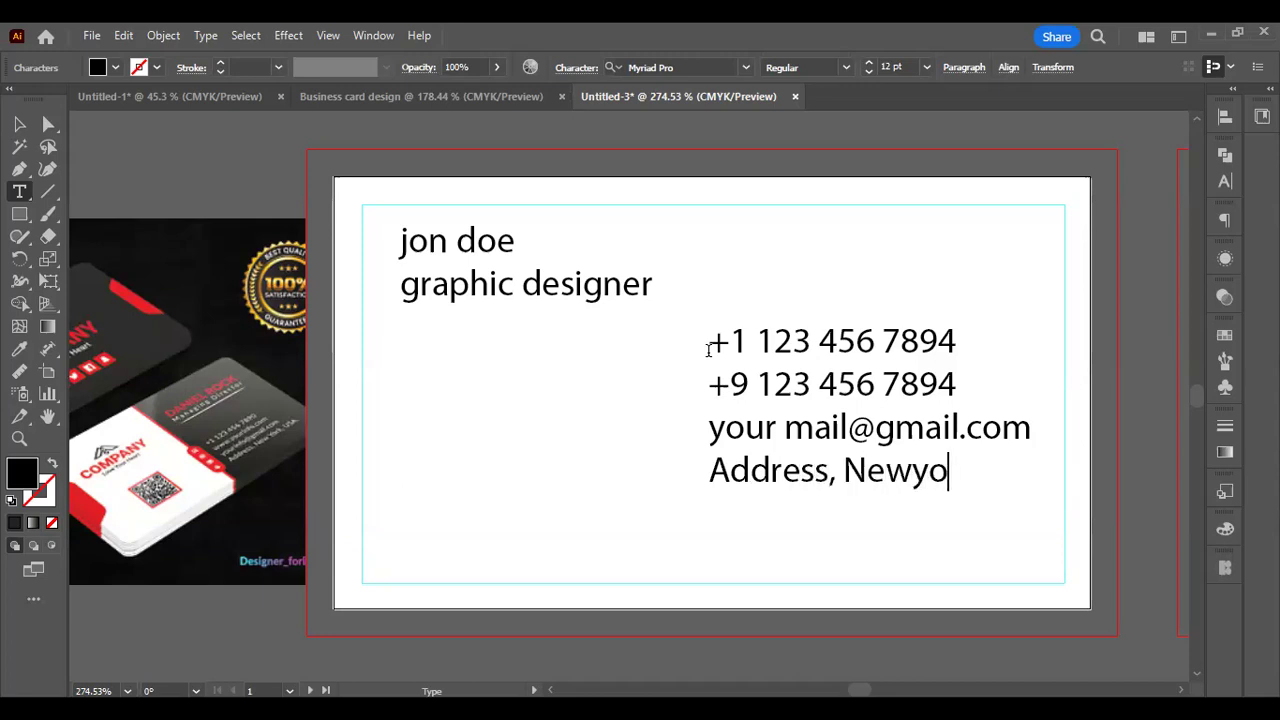
type("ur Ci")
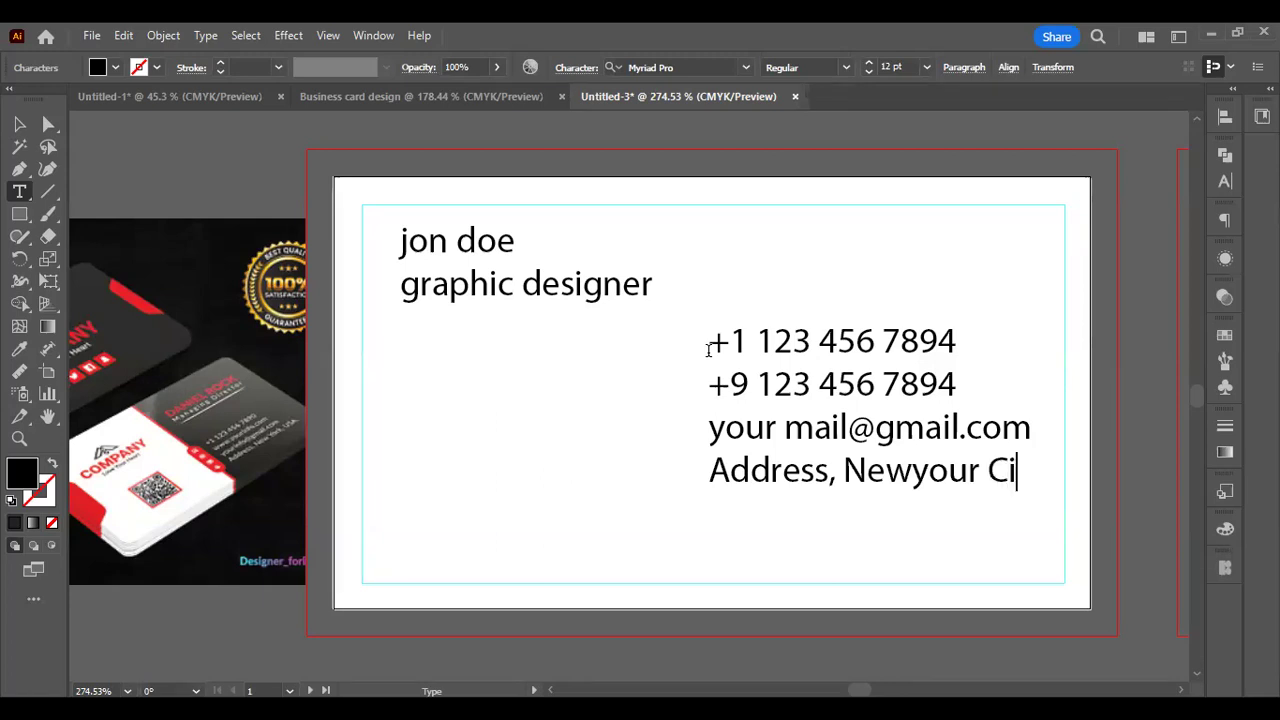
type("ty,US")
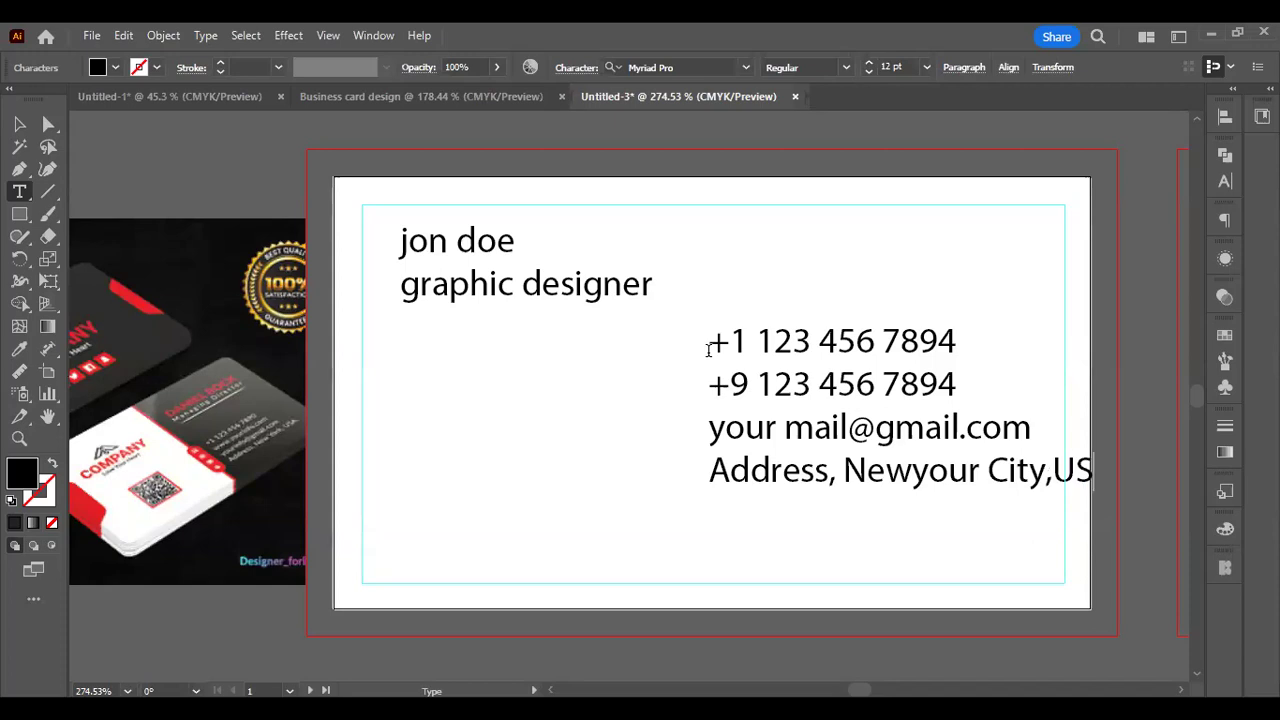
type("A")
Scale the contact text down to about 7.26 pt and move the name and job title text slightly down the card
left_click(19, 124)
left_click_drag(1116, 408, 994, 400)
left_click_drag(804, 406, 763, 435)
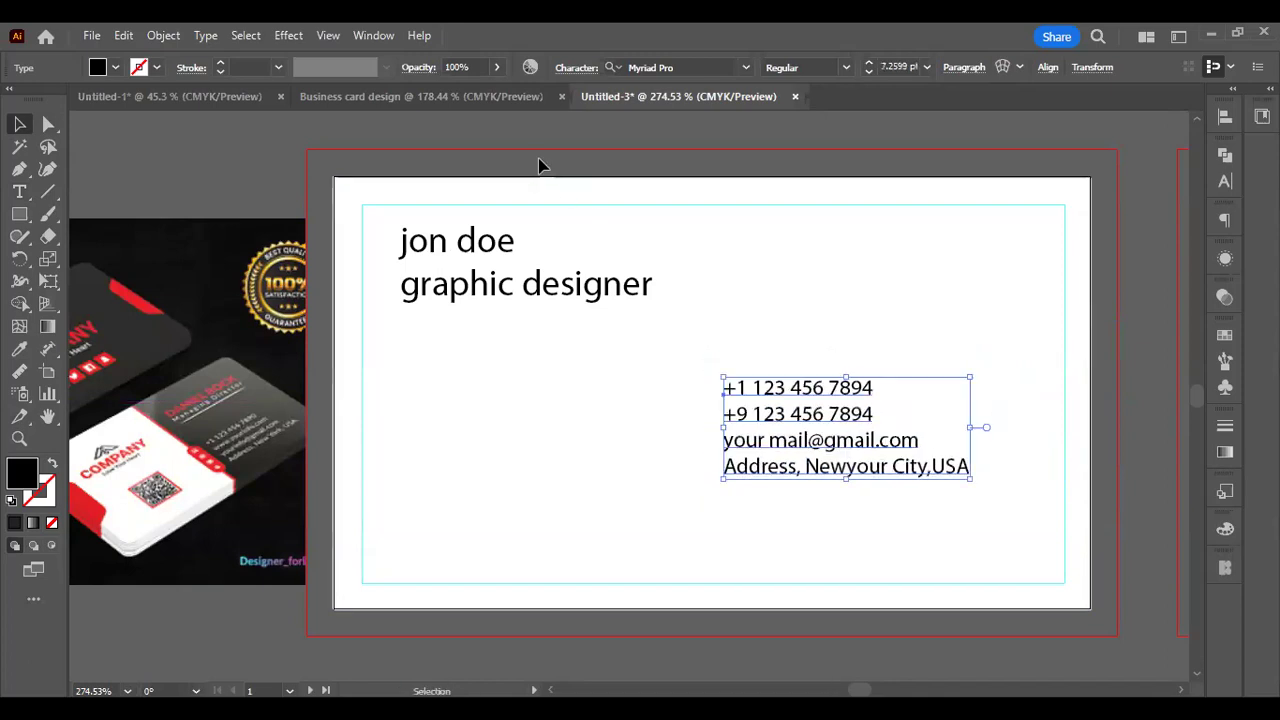
left_click(539, 164)
left_click_drag(441, 217, 443, 209)
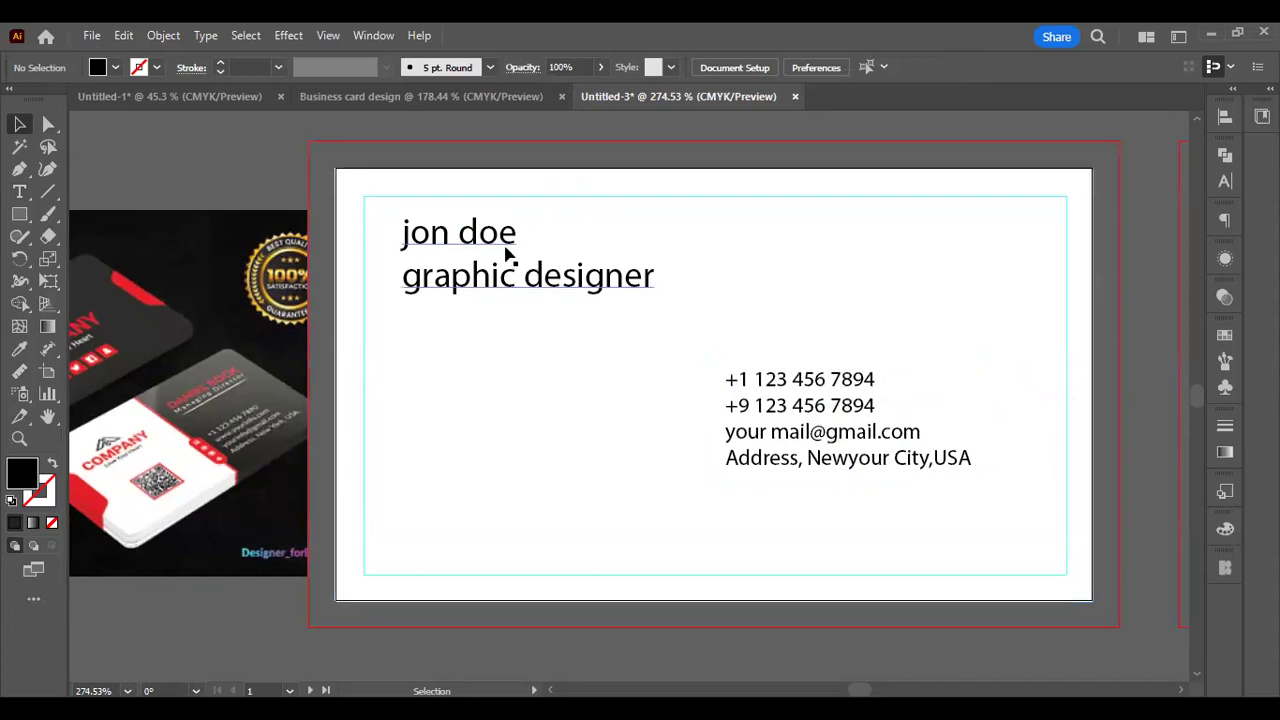
mouse_move(539, 286)
left_mouse_down()
mouse_move(548, 310)
mouse_move(526, 300)
left_mouse_up()
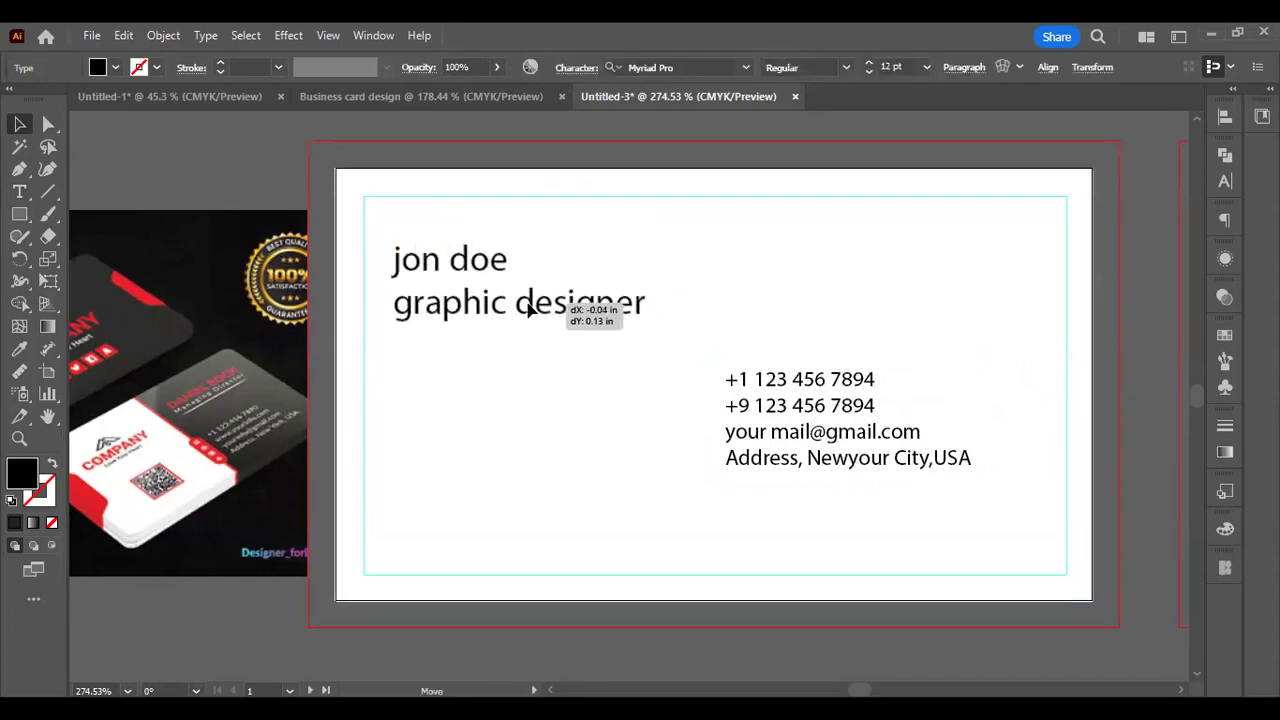
Start a separate font-size note above the first artboard with the line "Name: 12-15 pt"
left_click(19, 191)
left_click_drag(648, 196, 654, 317)
left_click(592, 212)
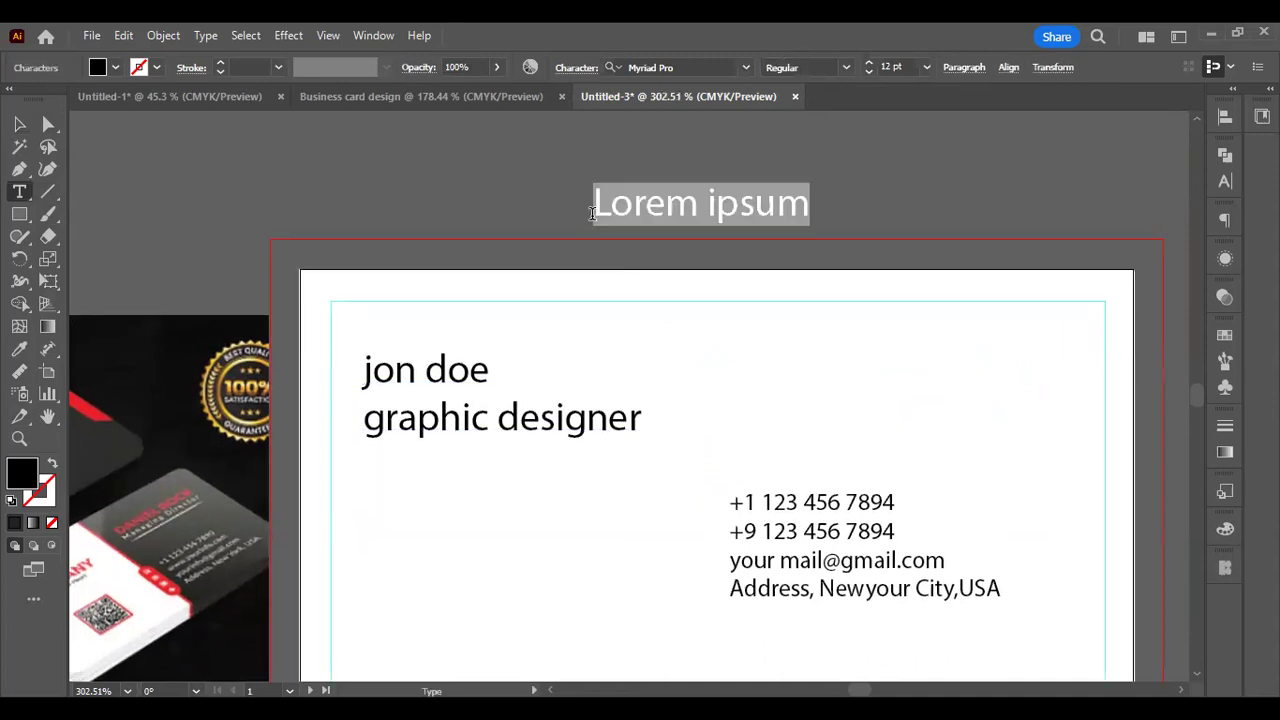
type("compa")
key("BackSpace")
key("BackSpace")
key("BackSpace")
key("BackSpace")
key("BackSpace")
type("N")
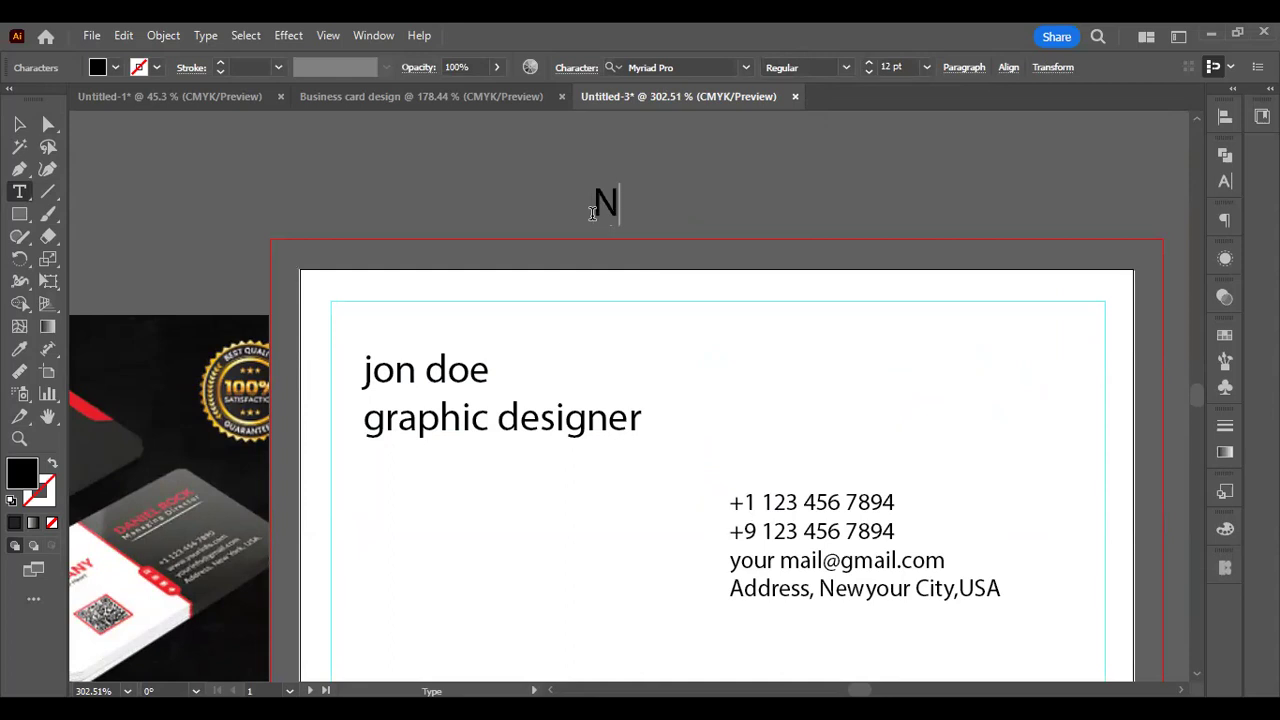
type("ame: 12")
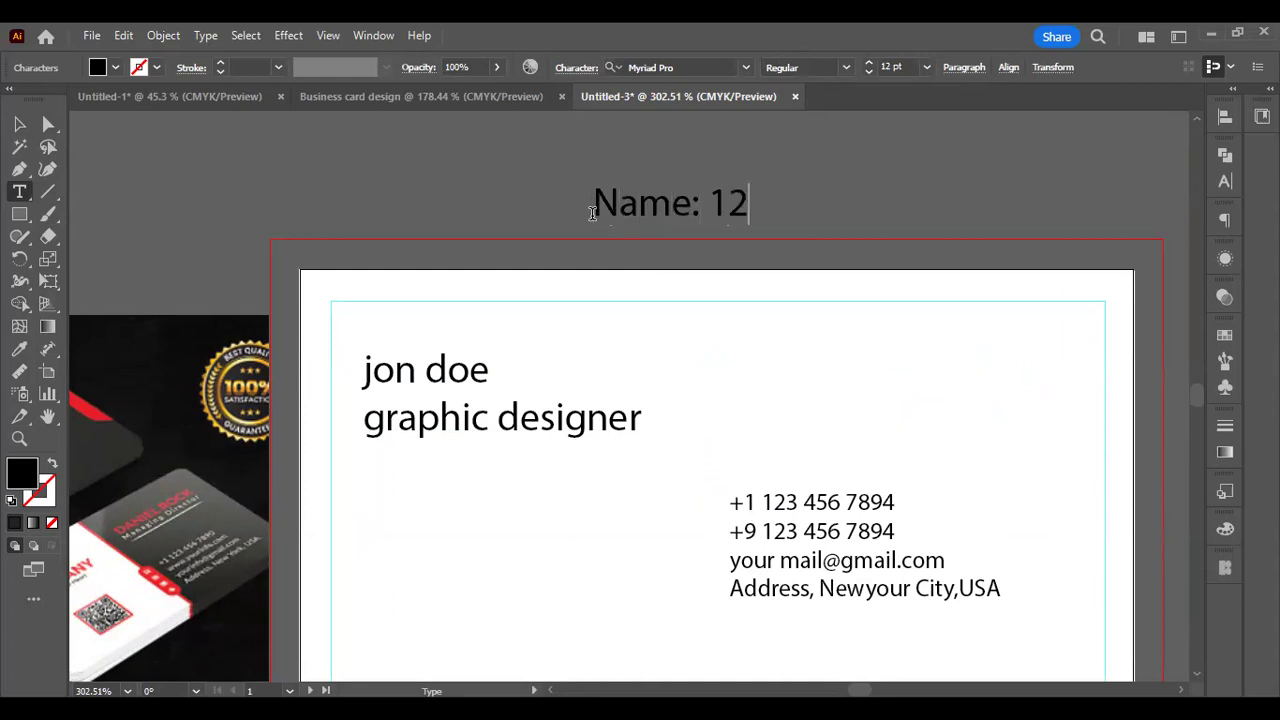
type("-15 pt")
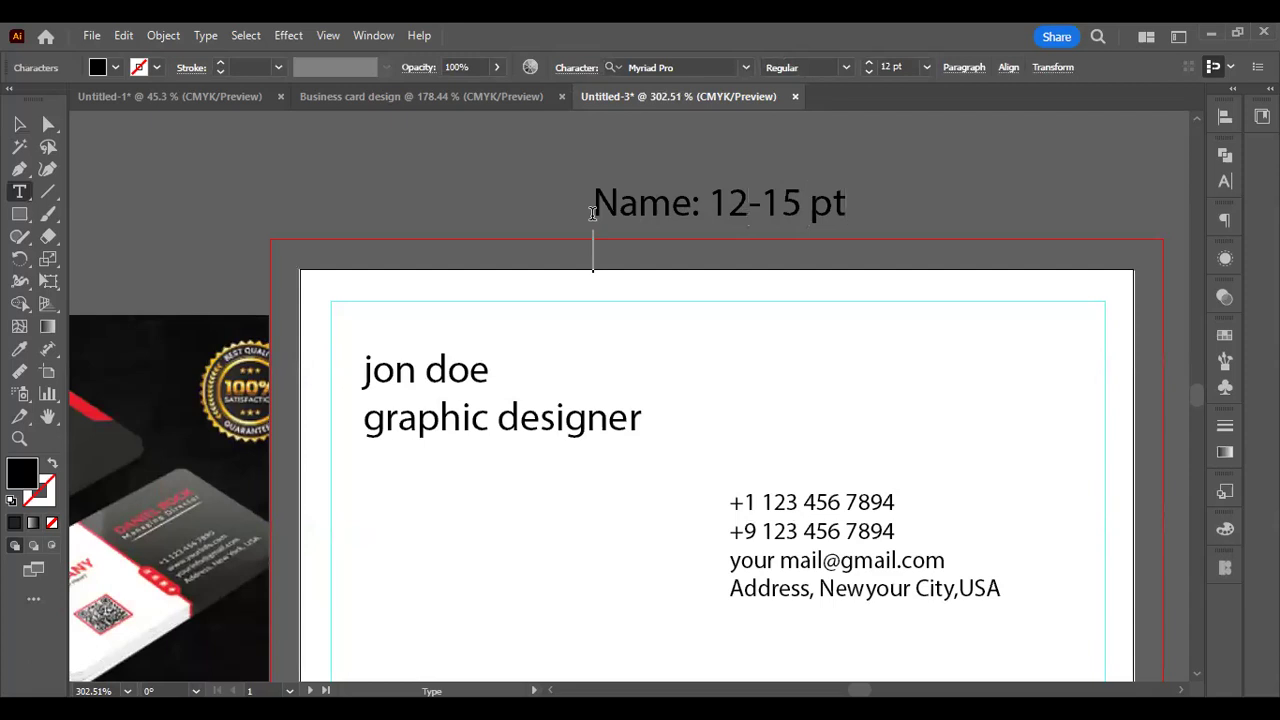
Add the lines "designation: 10-12" and "others: 8-10" to the font-size note
key("Return")
type("designation")
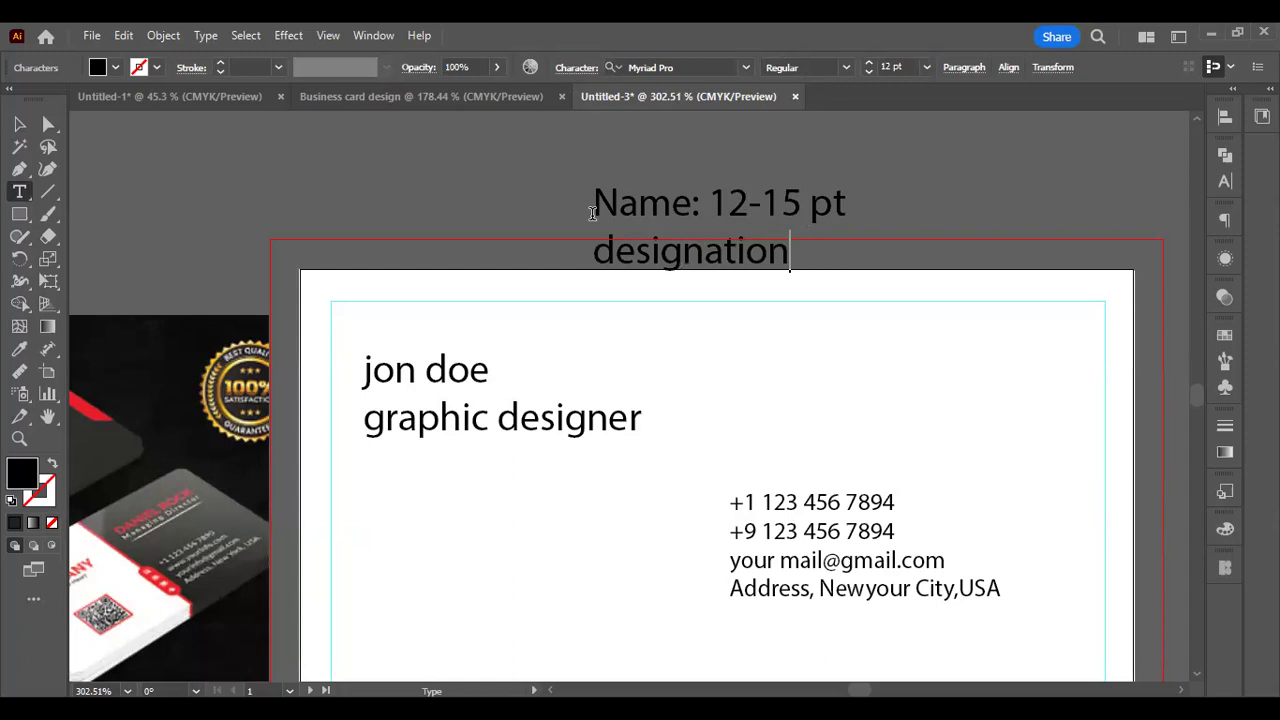
type(": 10-12")
key("Return")
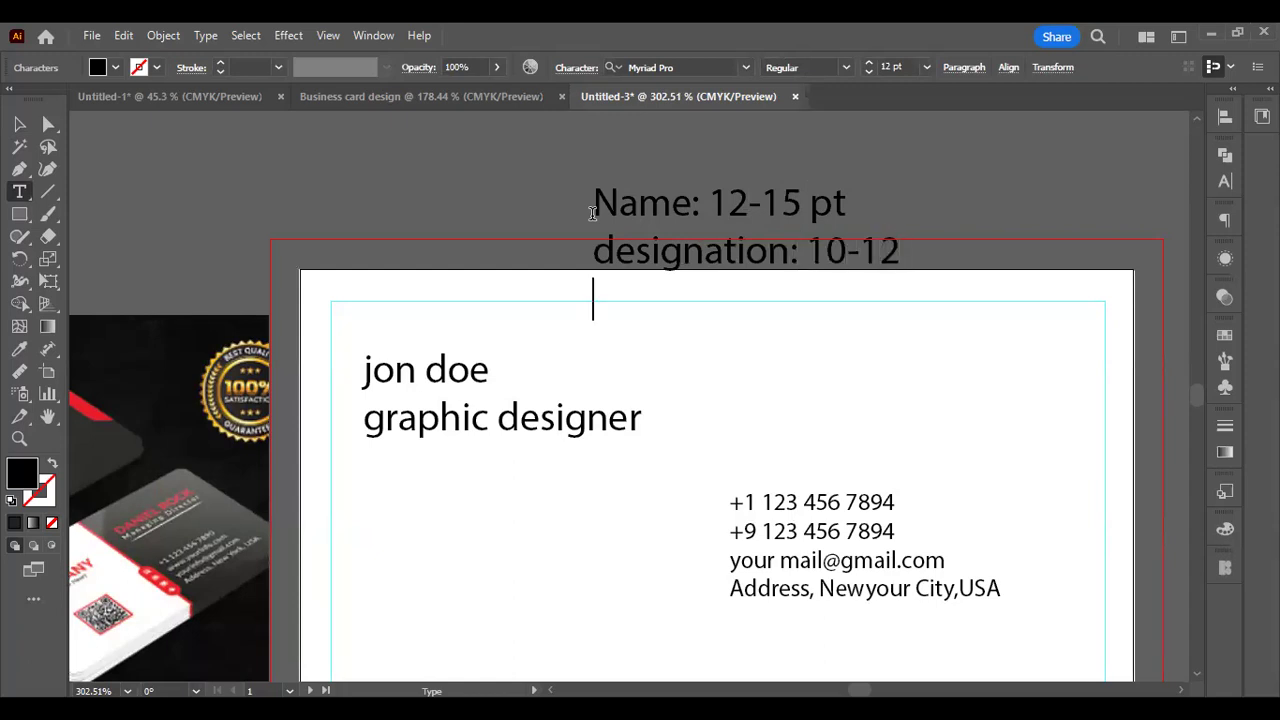
type("othe")
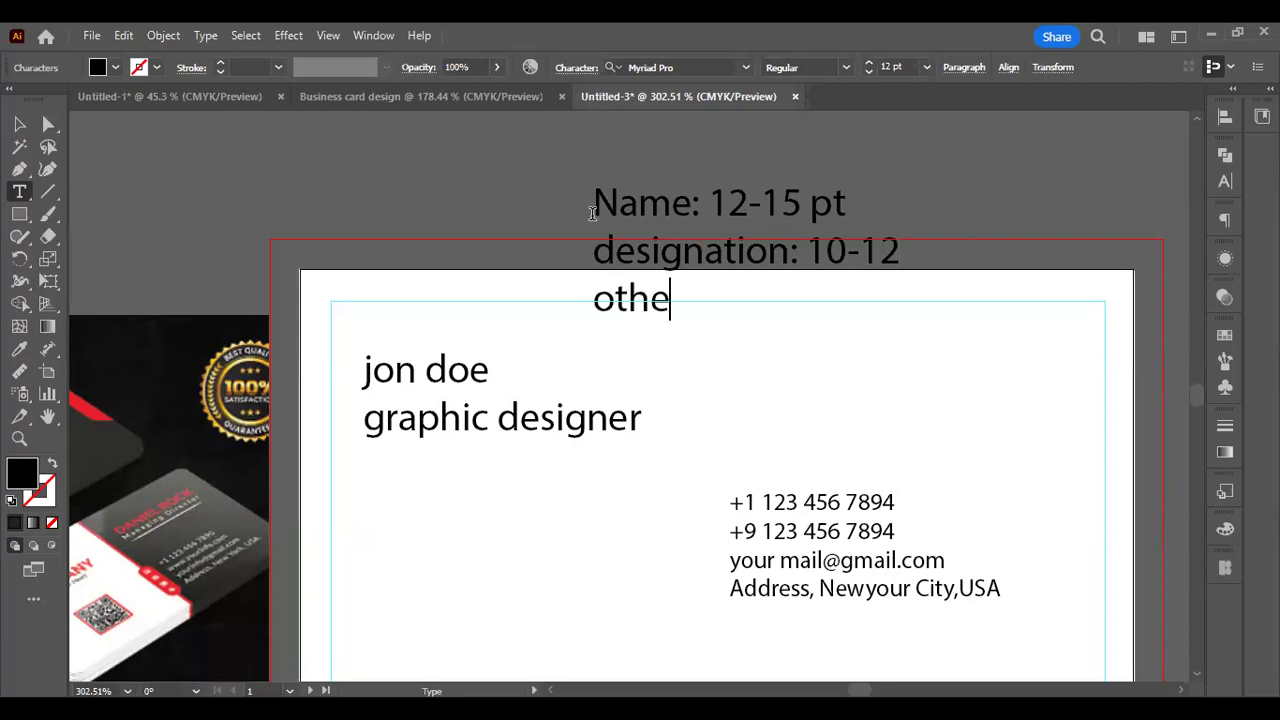
type("rs:")
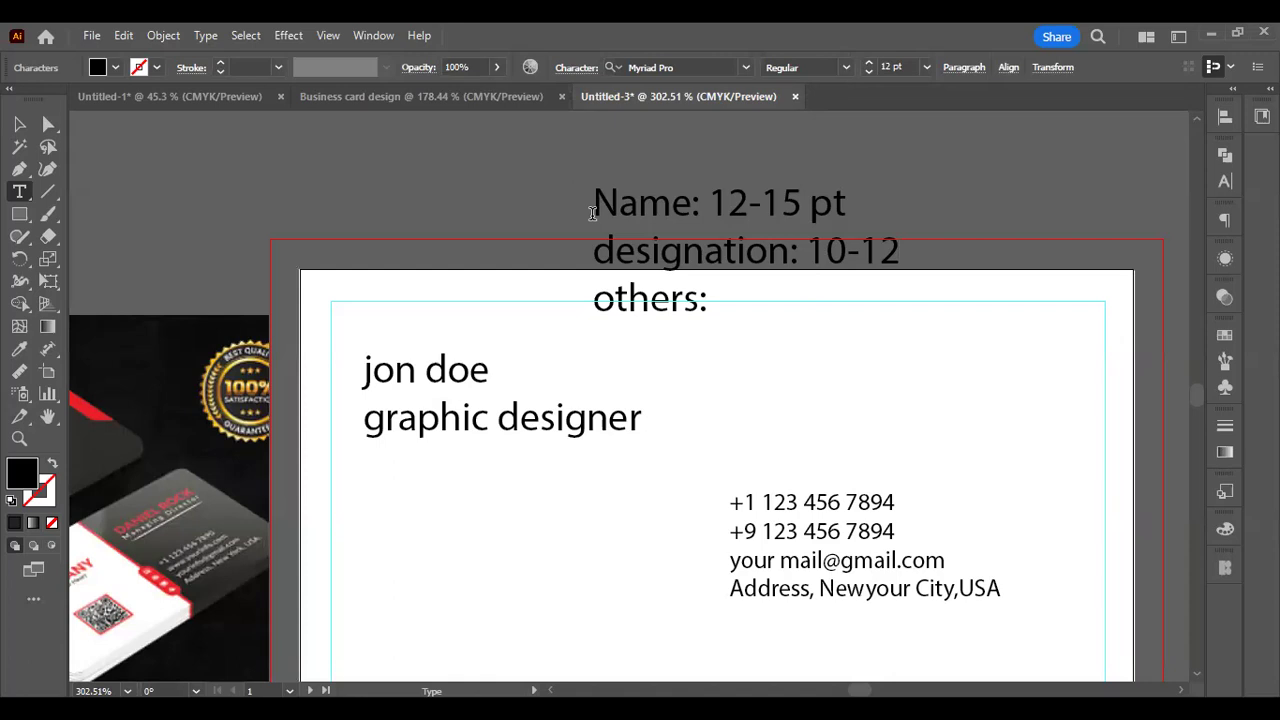
type("8-10")
key("Escape")
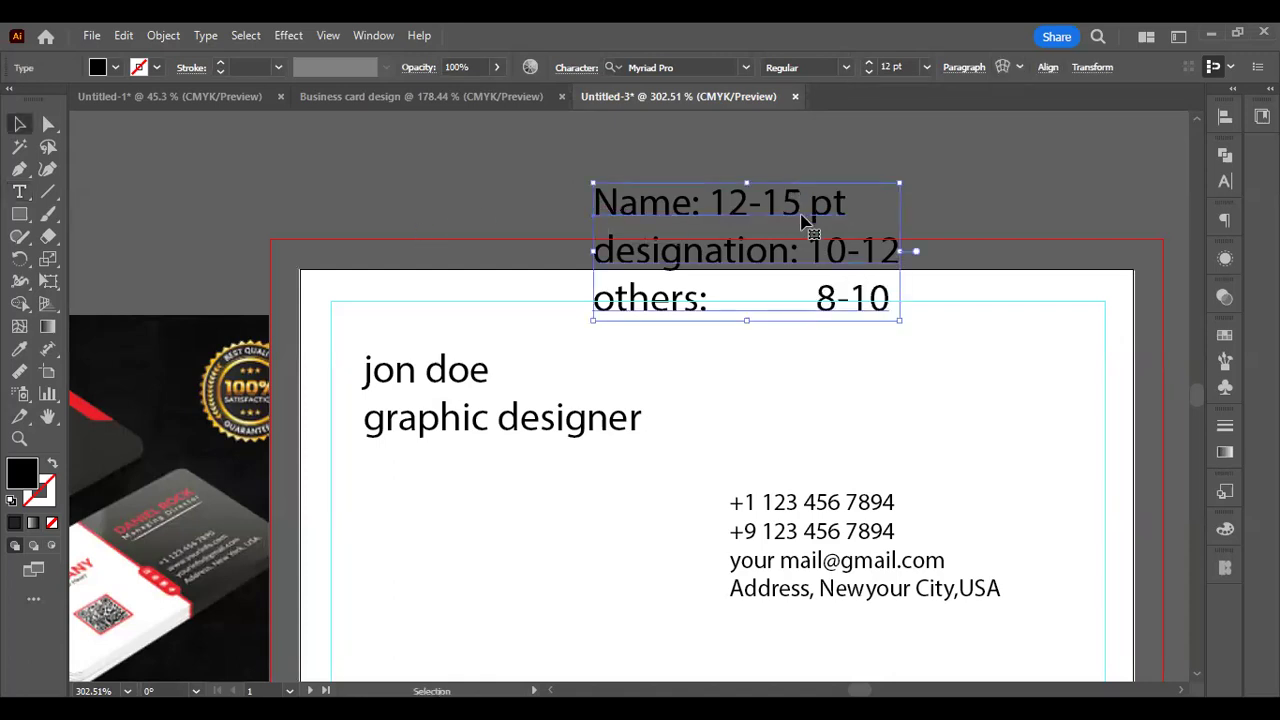
Fit the font-size note above the artboard at about 8.8 pt and fill its text with white (ffffff)
left_click_drag(903, 314, 874, 271)
left_click_drag(686, 200, 520, 163)
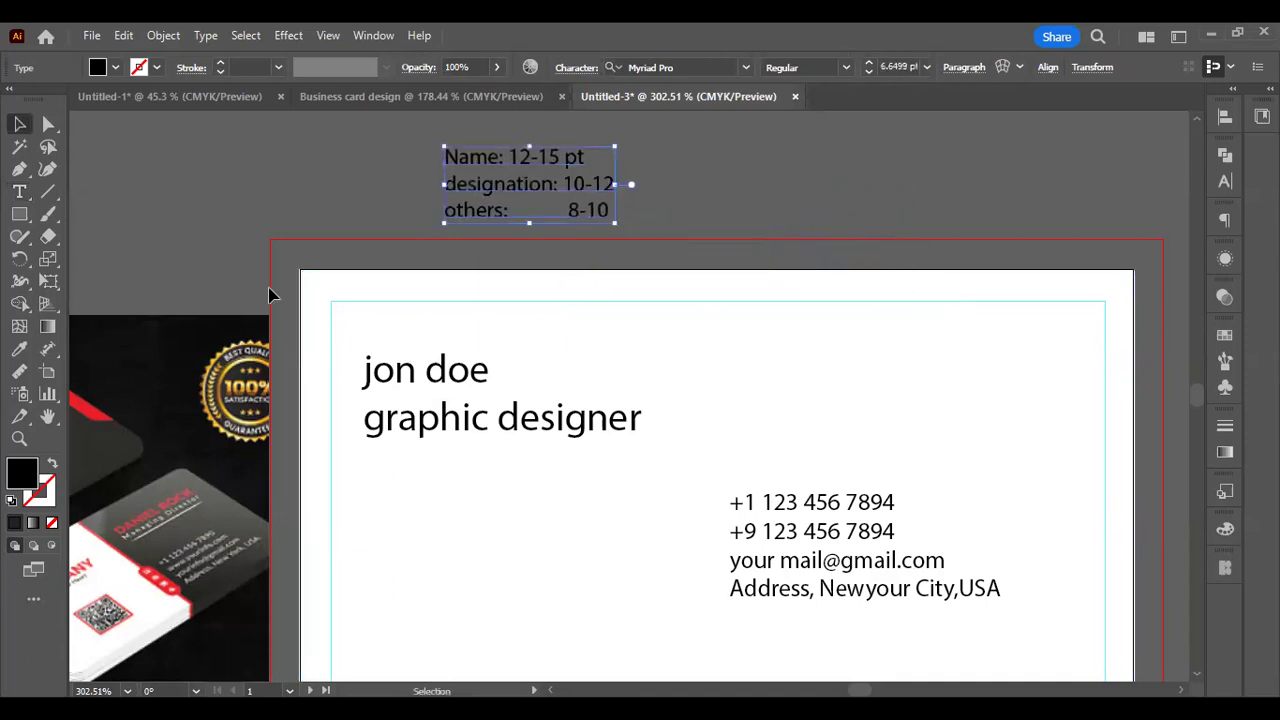
double_click(22, 472)
left_click(718, 350)
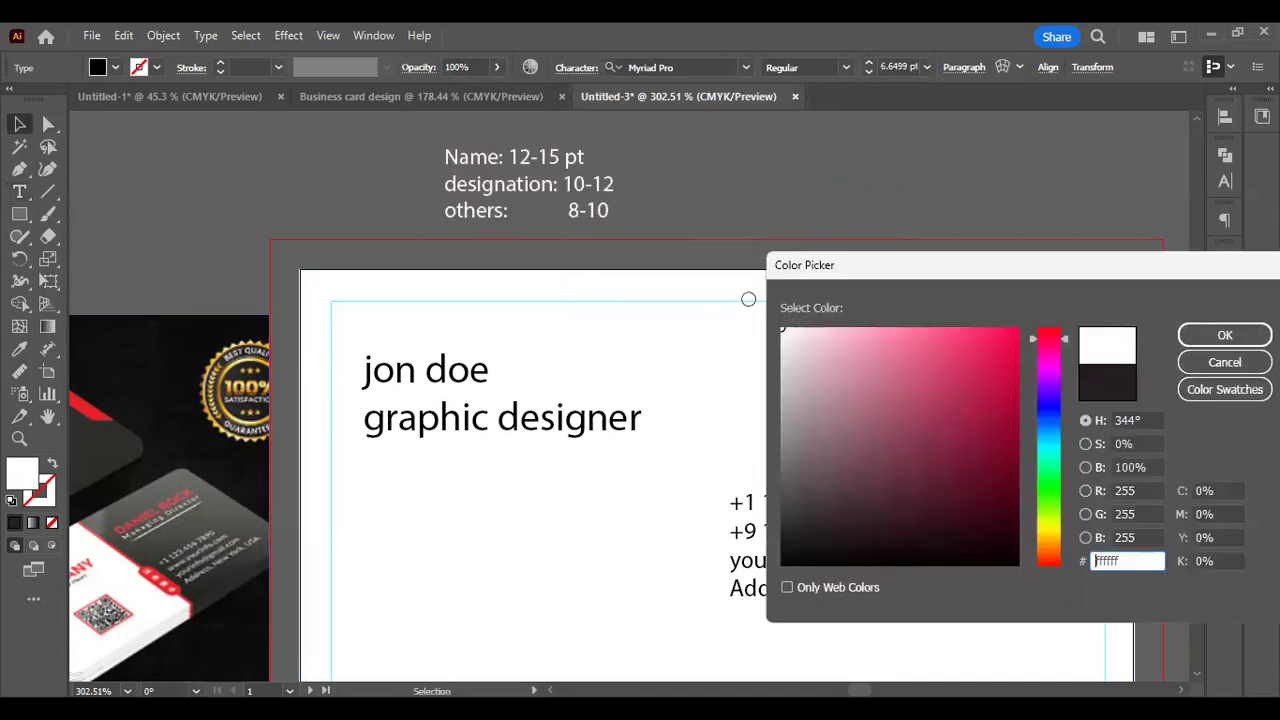
left_click(1222, 337)
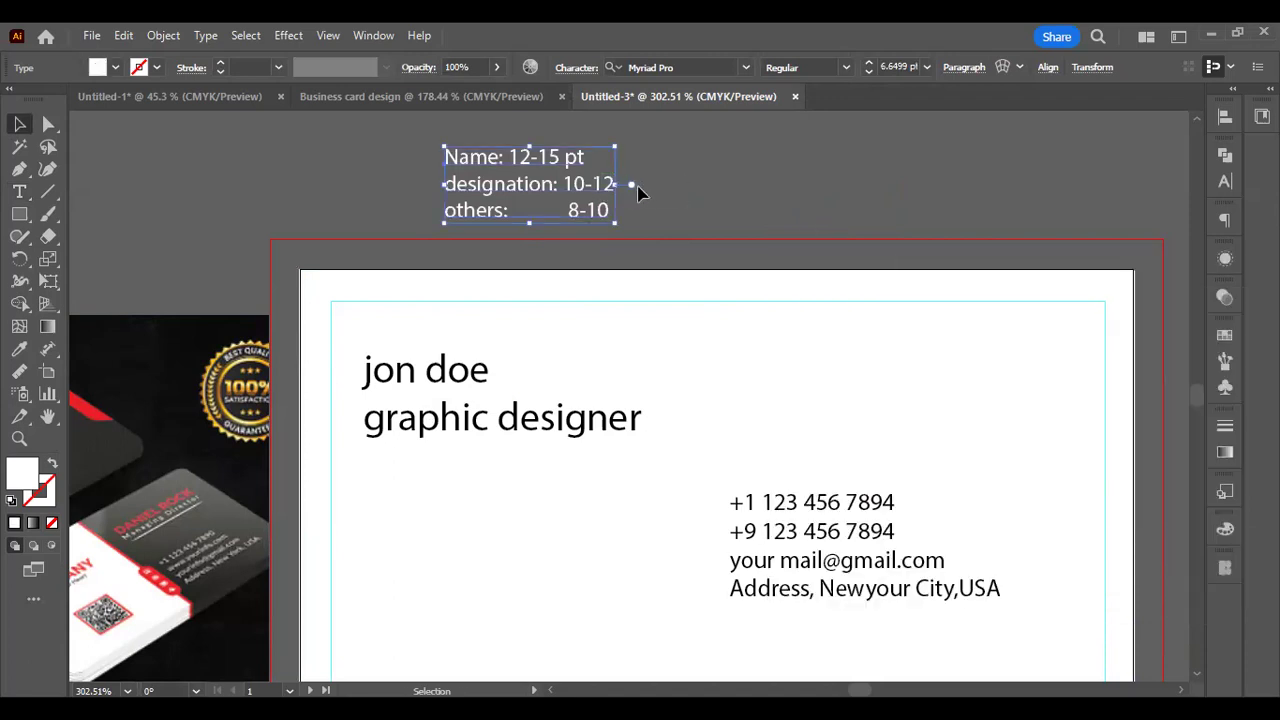
left_click_drag(620, 184, 675, 186)
left_click(735, 300)
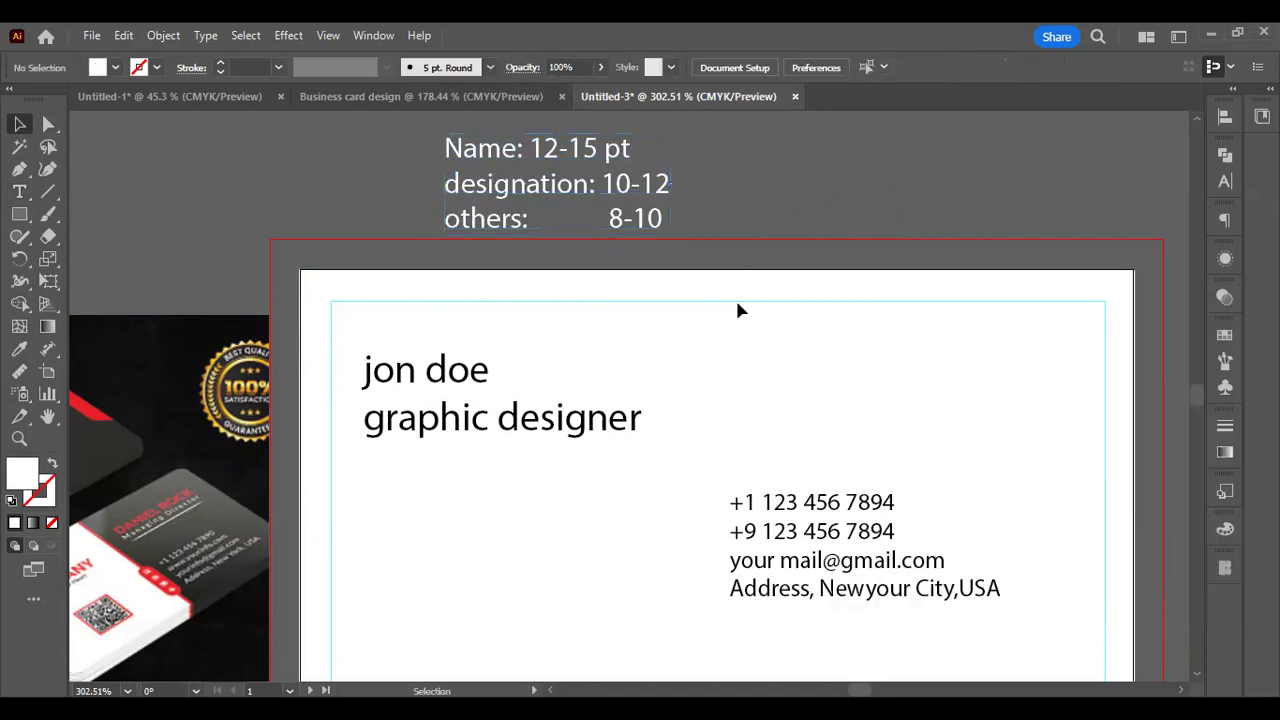
Move the name and job title text to the right half of the card, with the contact text just below it
left_click_drag(735, 300, 720, 260)
scroll(720, 260, "down", 2)
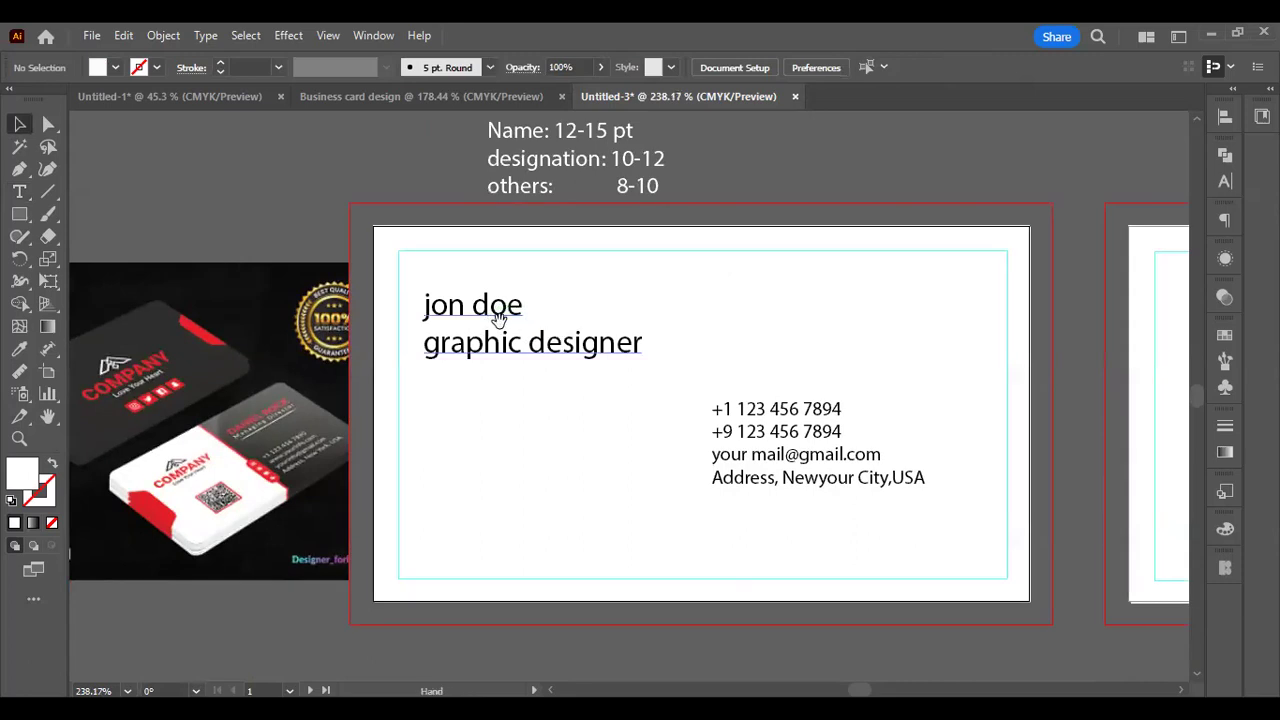
mouse_move(505, 313)
left_mouse_down()
mouse_move(486, 323)
mouse_move(484, 310)
left_mouse_up()
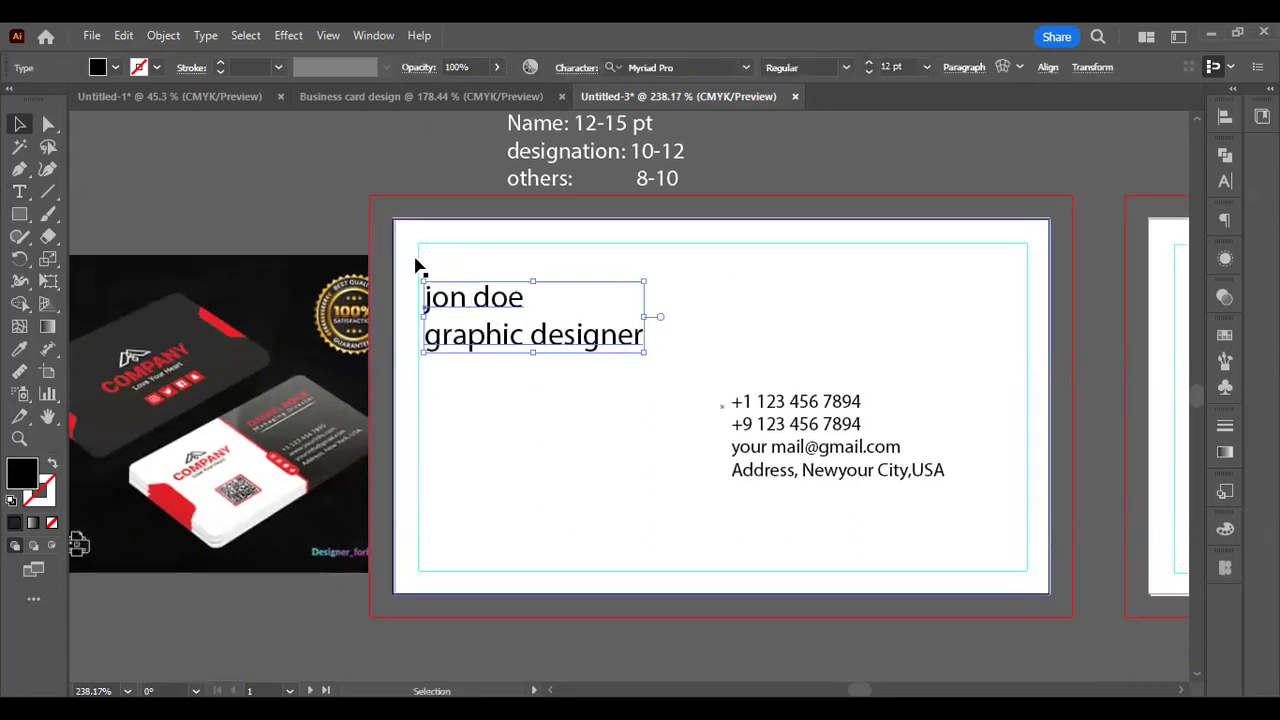
left_click_drag(477, 297, 845, 313)
left_click_drag(737, 391, 761, 400)
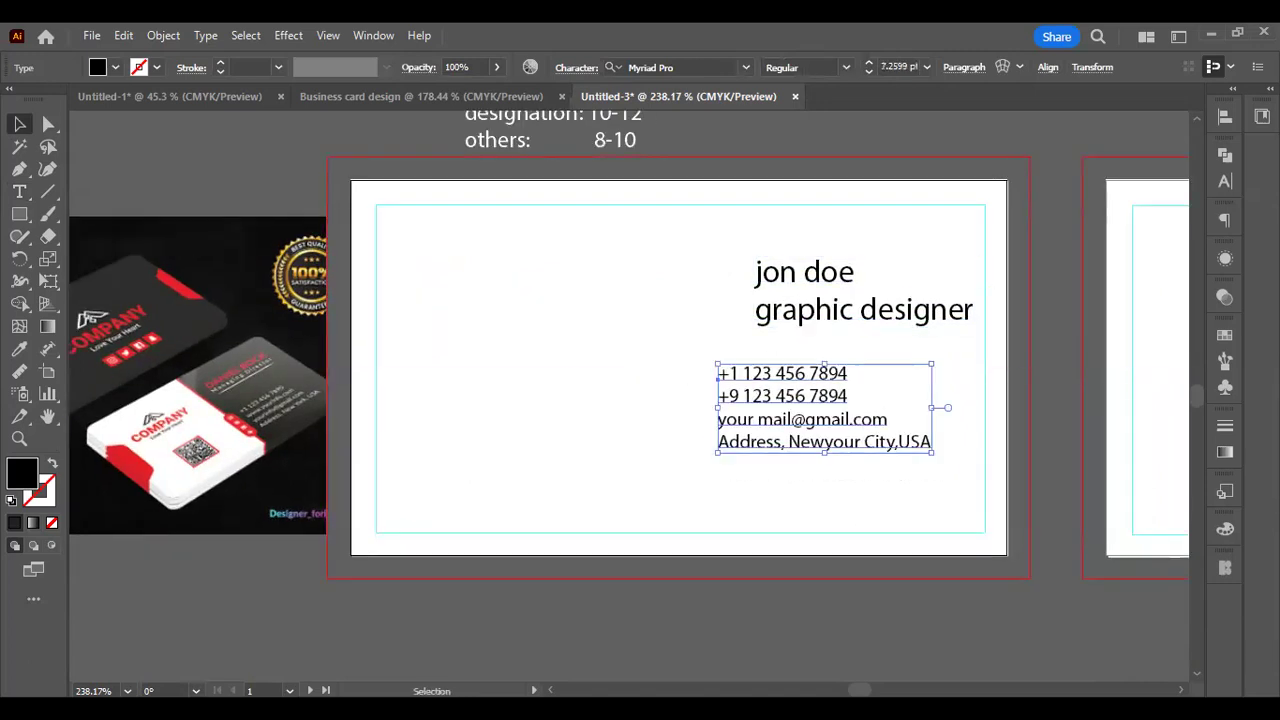
Add a two-line text in the card's upper-left area reading "company" with "slogan here" below it
left_click_drag(640, 306, 692, 303)
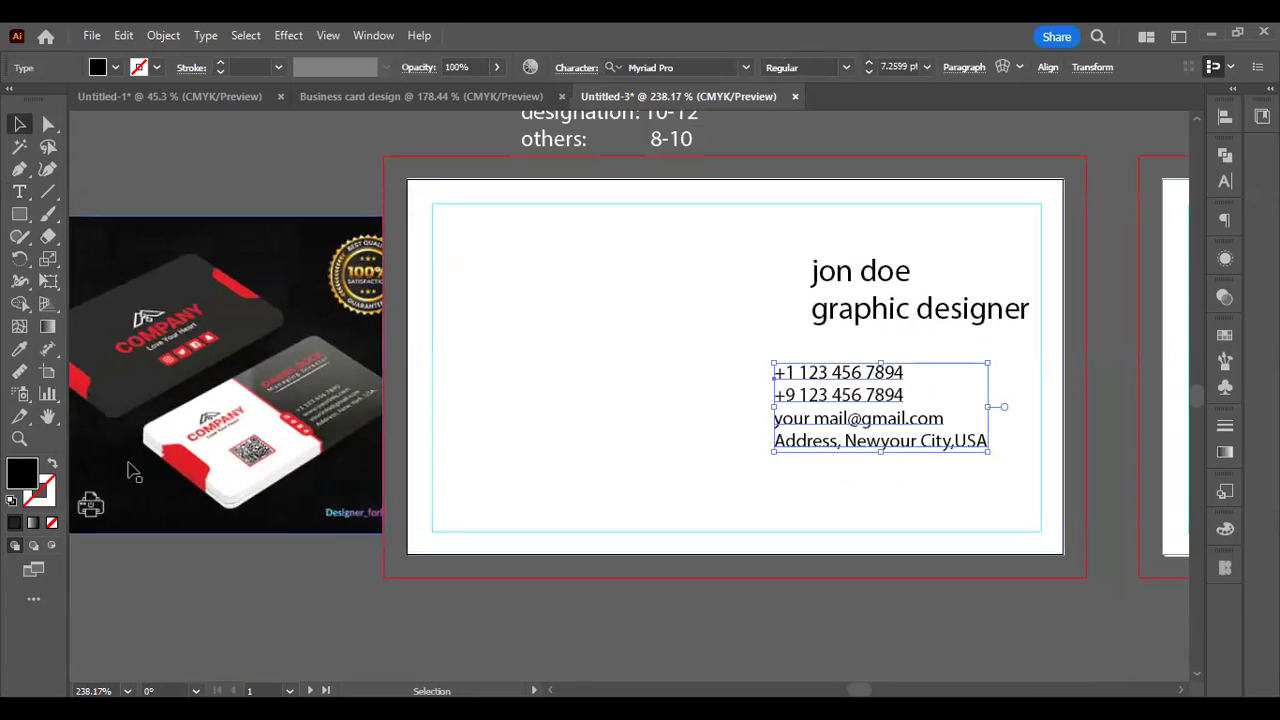
scroll(278, 500, "up", 2)
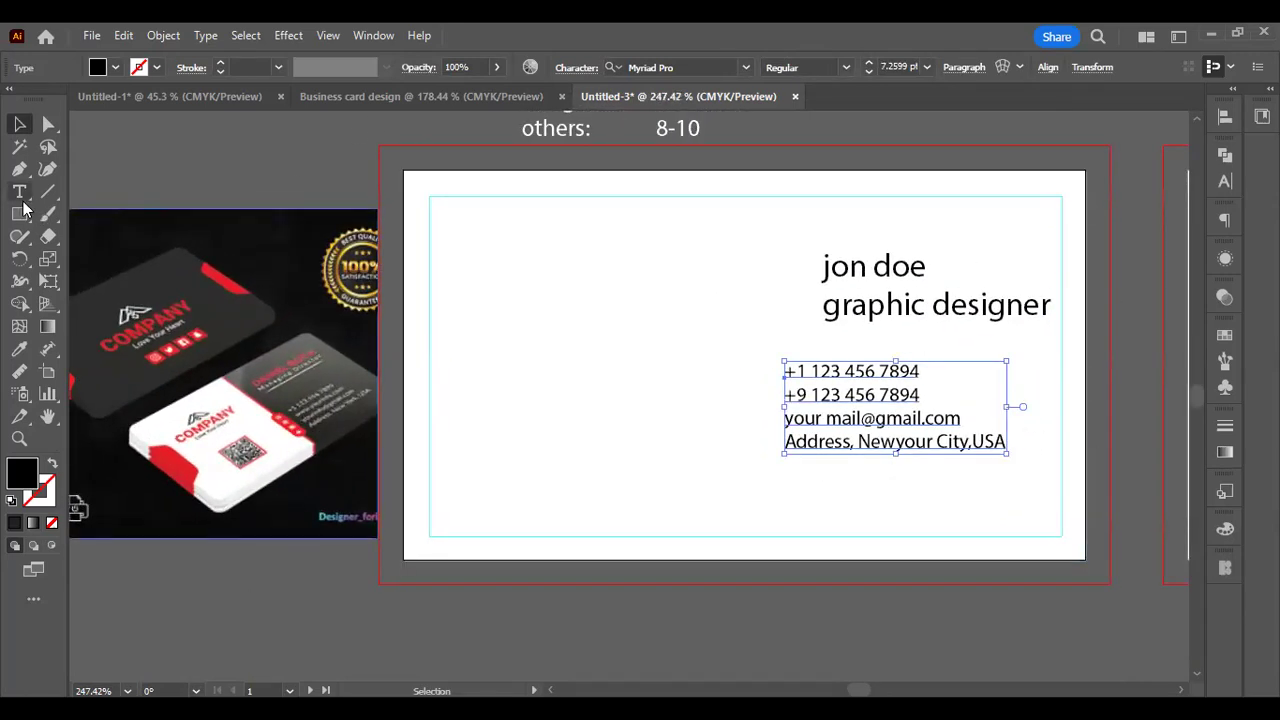
left_click(19, 192)
left_click(458, 264)
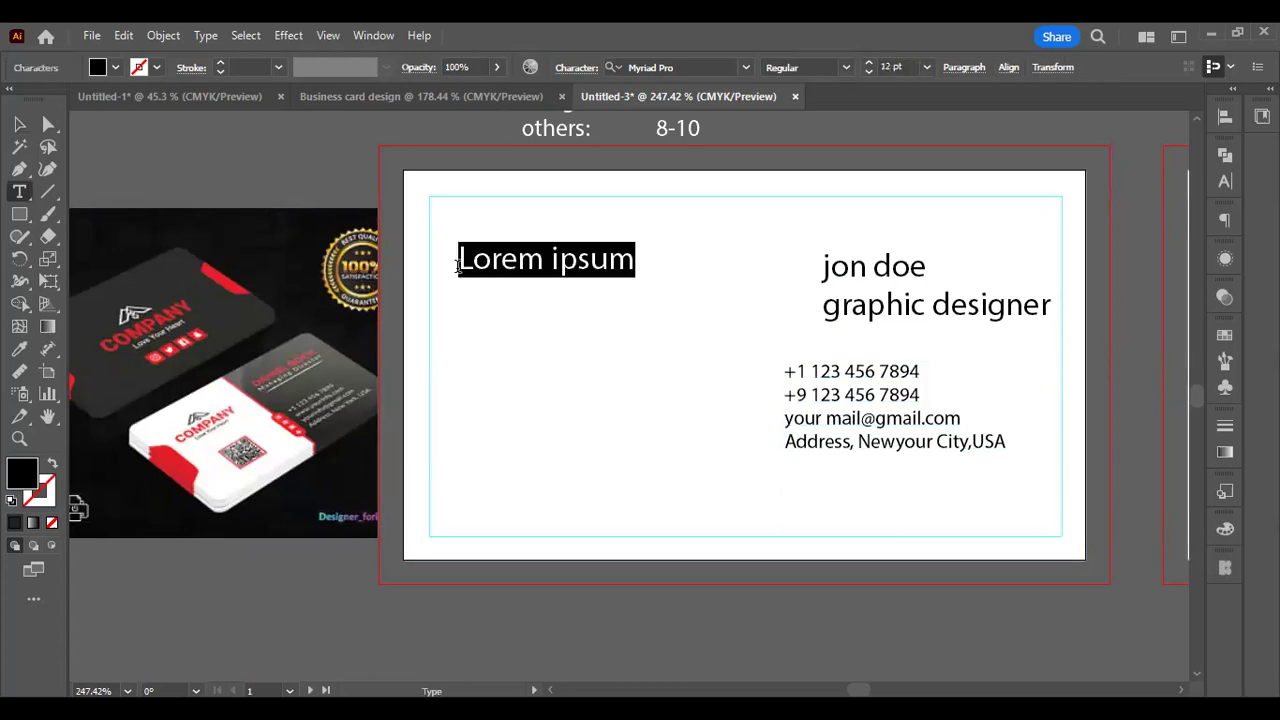
type("cam")
key("BackSpace")
key("BackSpace")
type("ompany")
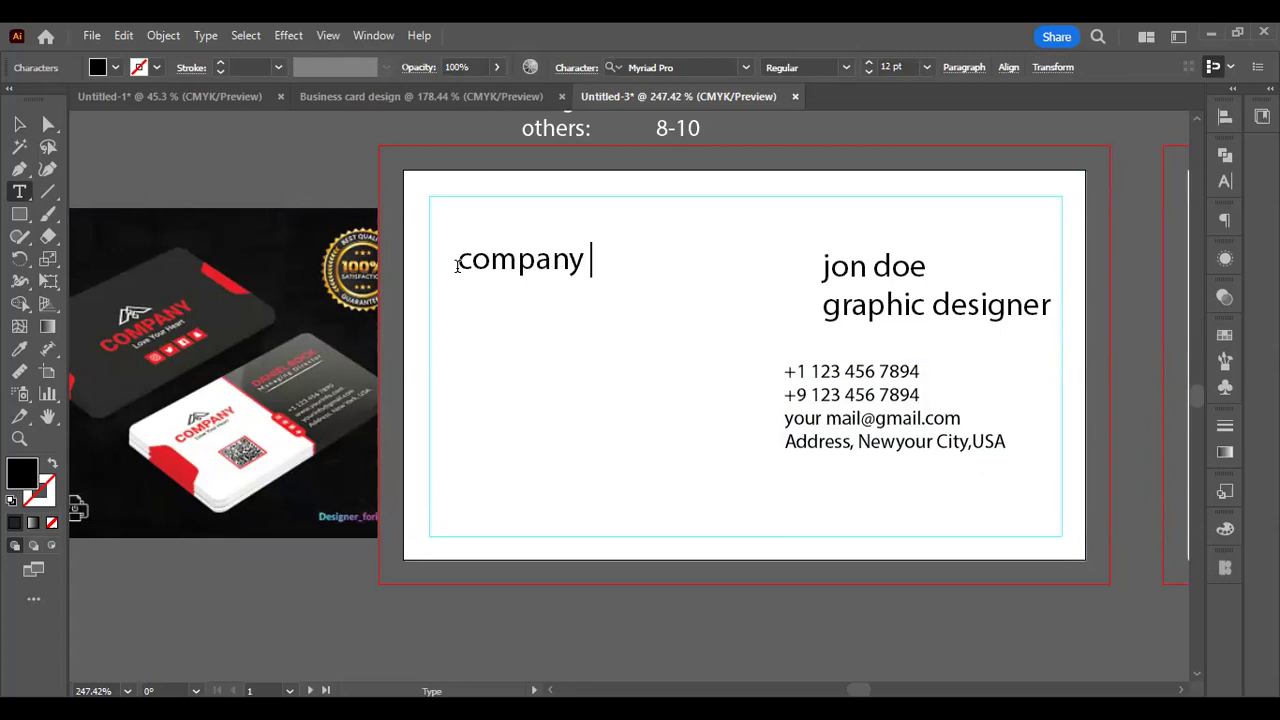
key("BackSpace")
key("Return")
type("slogan ")
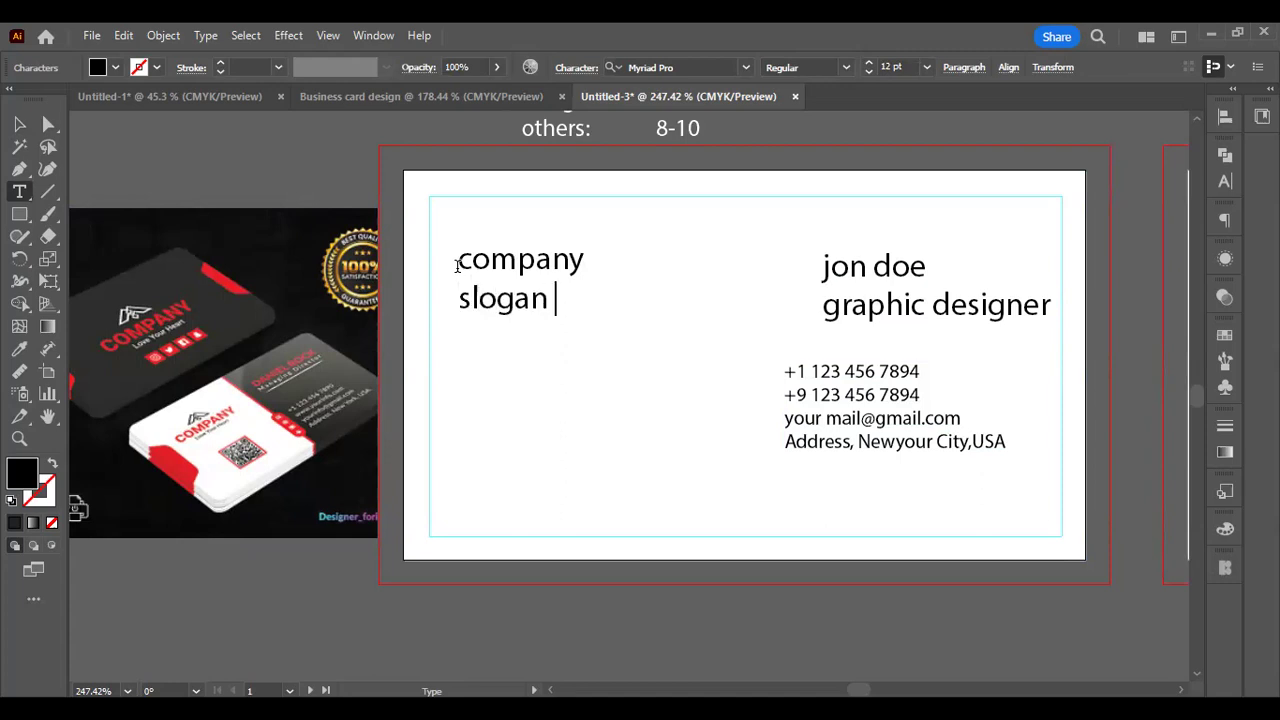
type("here")
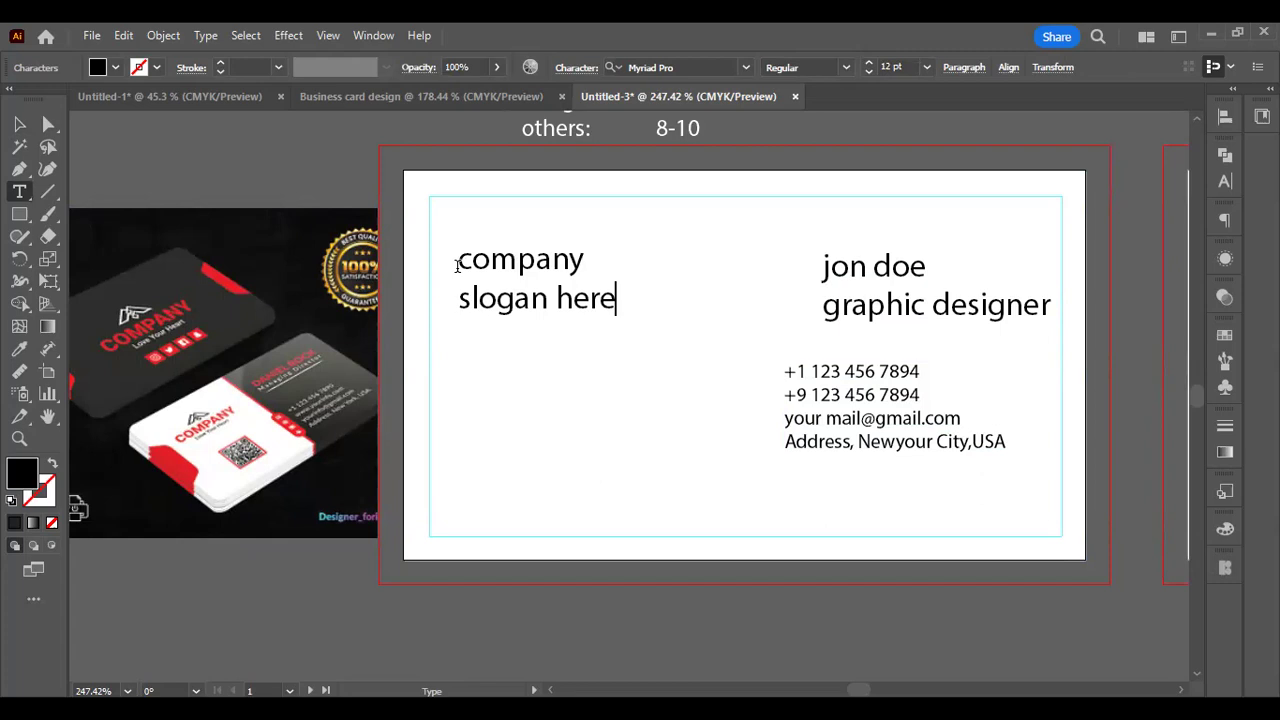
key("Escape")
left_click(420, 216)
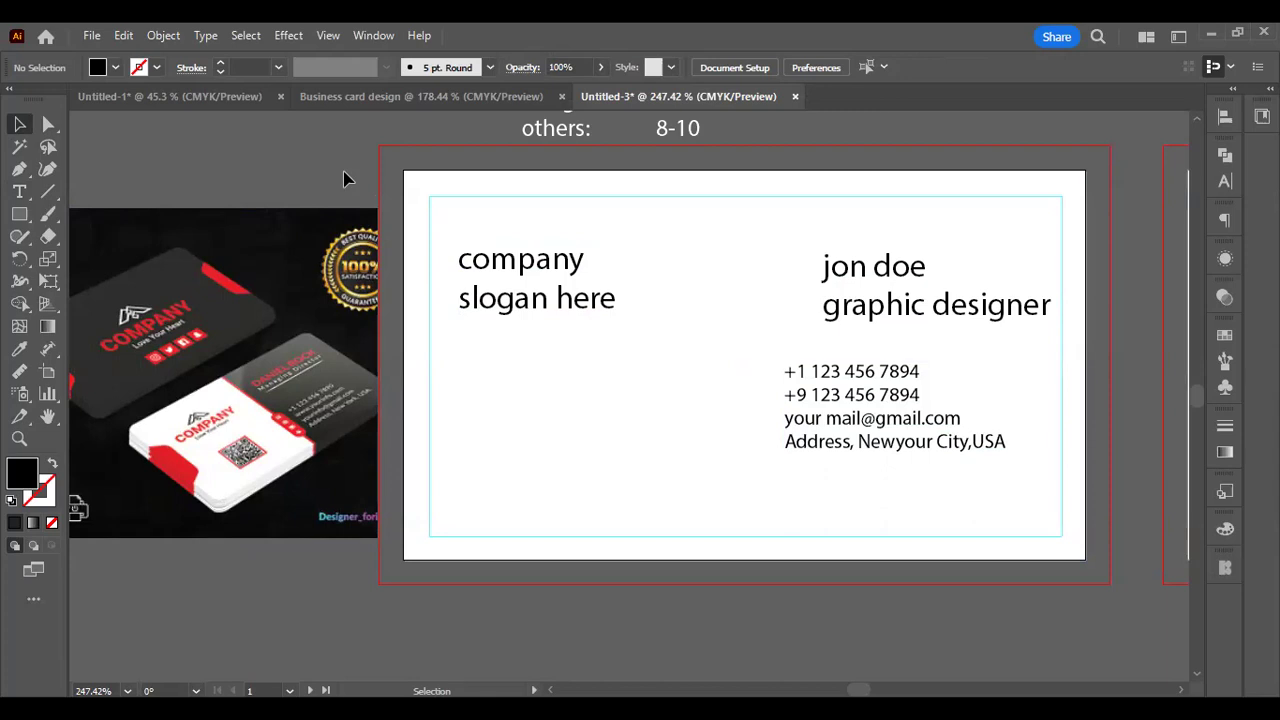
key("z")
left_click(633, 266)
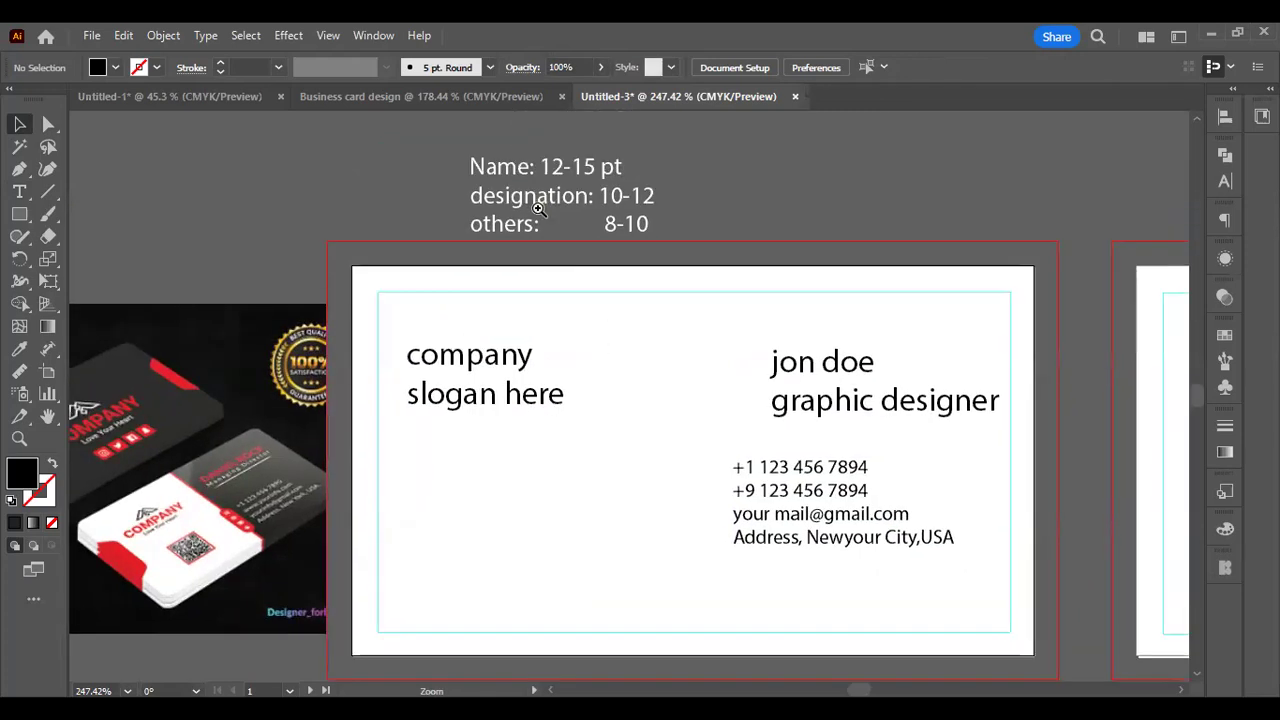
left_click_drag(586, 212, 540, 168)
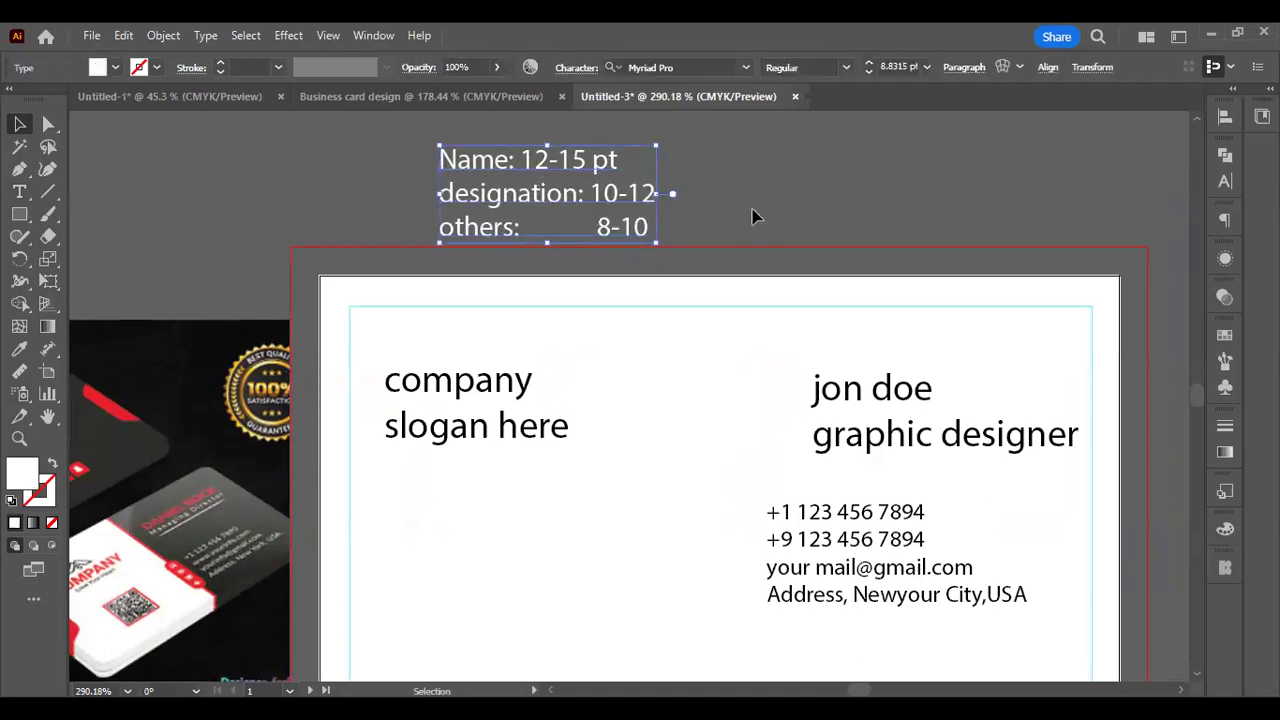
scroll(756, 207, "down", 1)
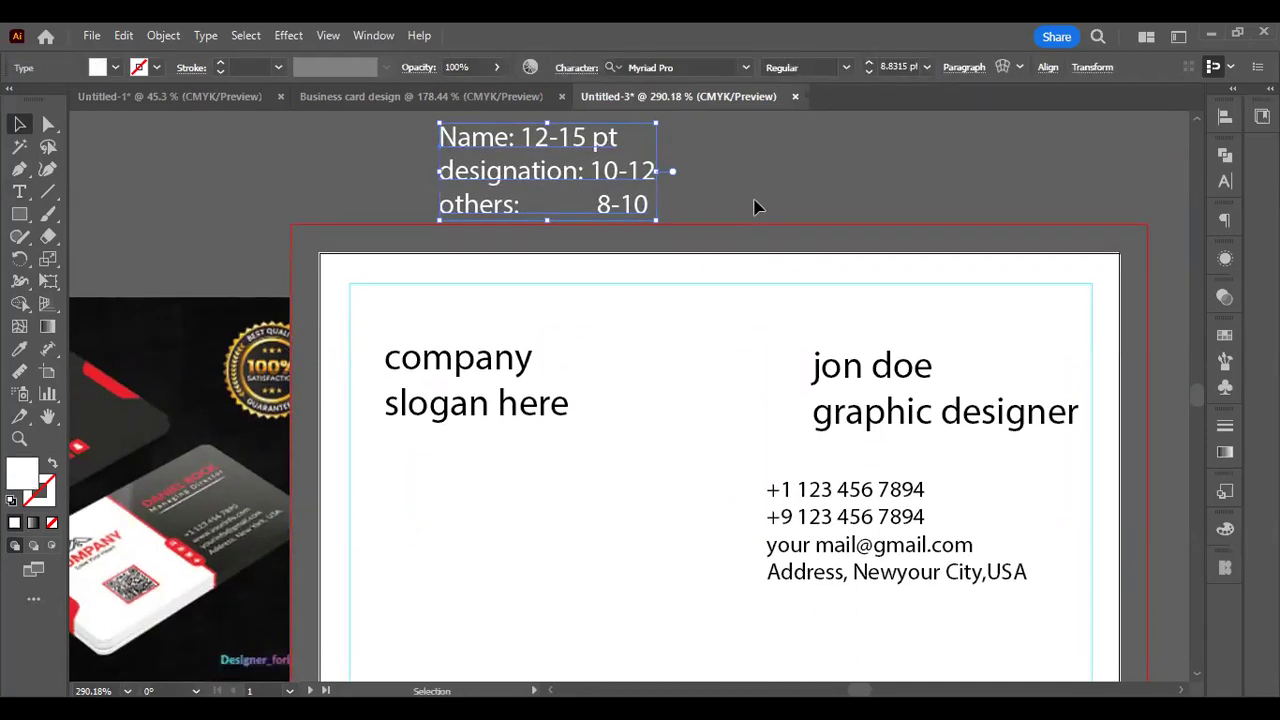
scroll(756, 207, "up", 1)
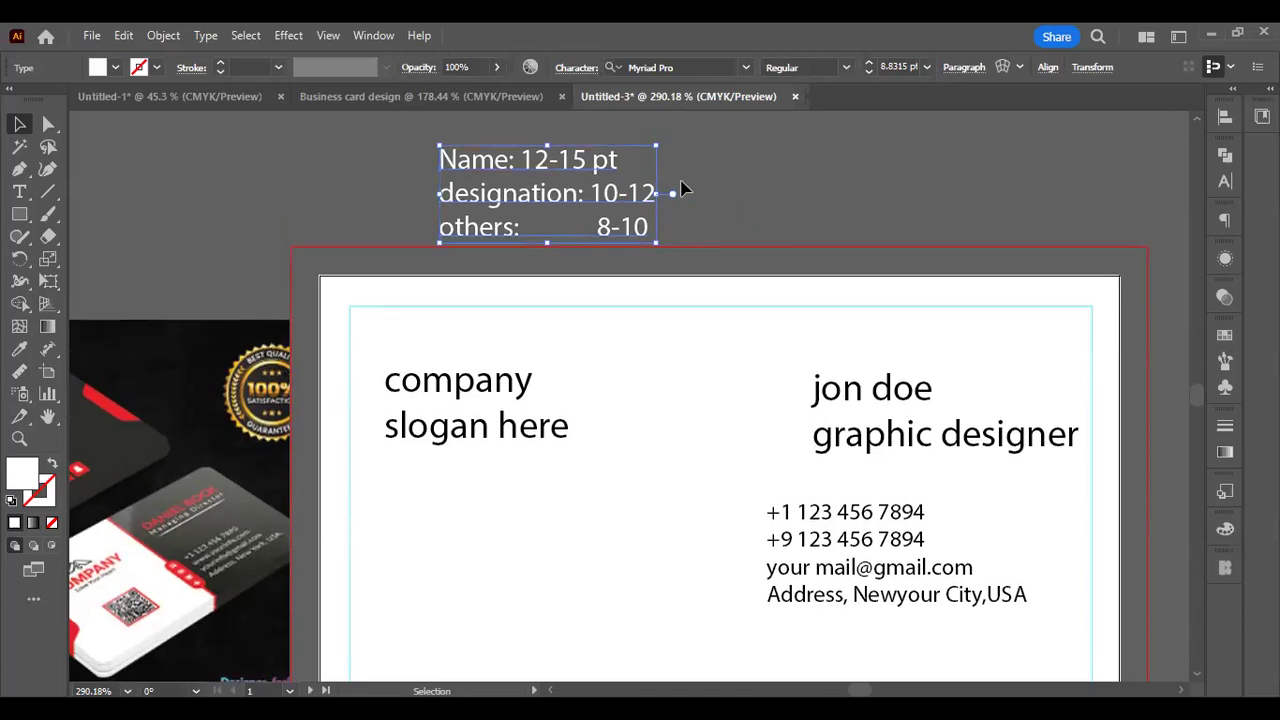
Move the name and job title text left by about 0.17 in so it sits over the contact text
left_click(733, 195)
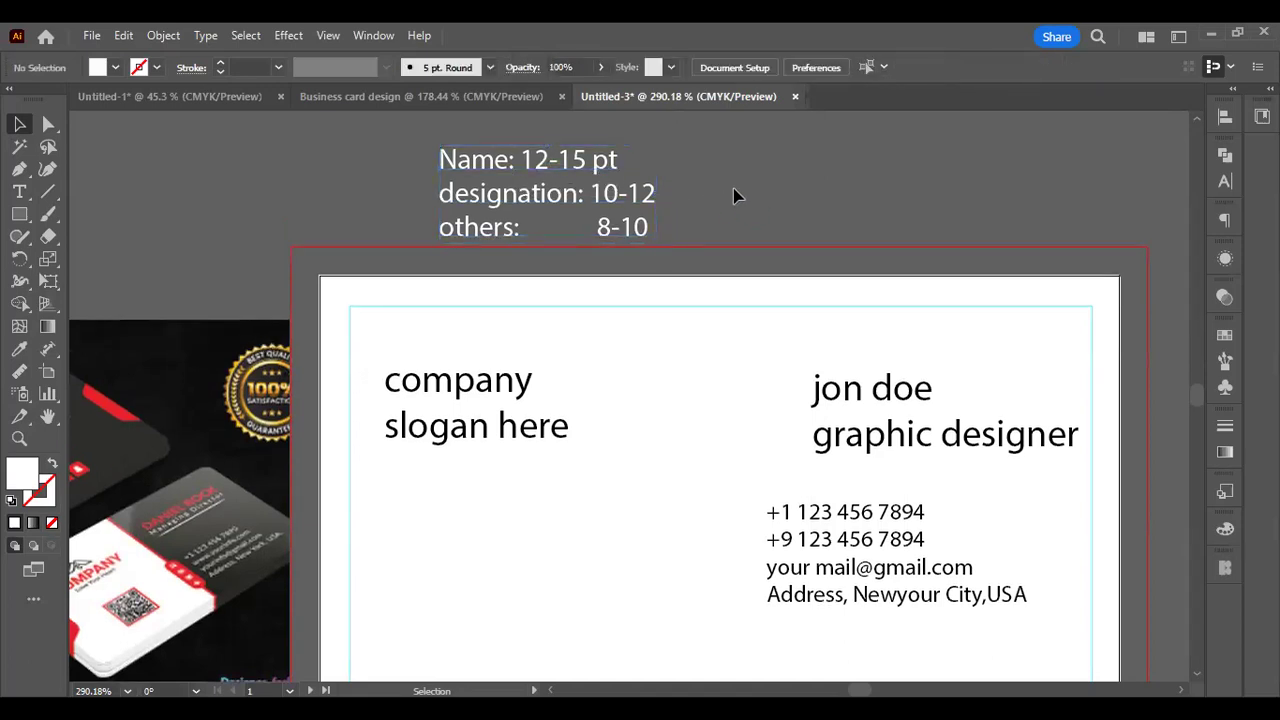
scroll(733, 195, "down", 2)
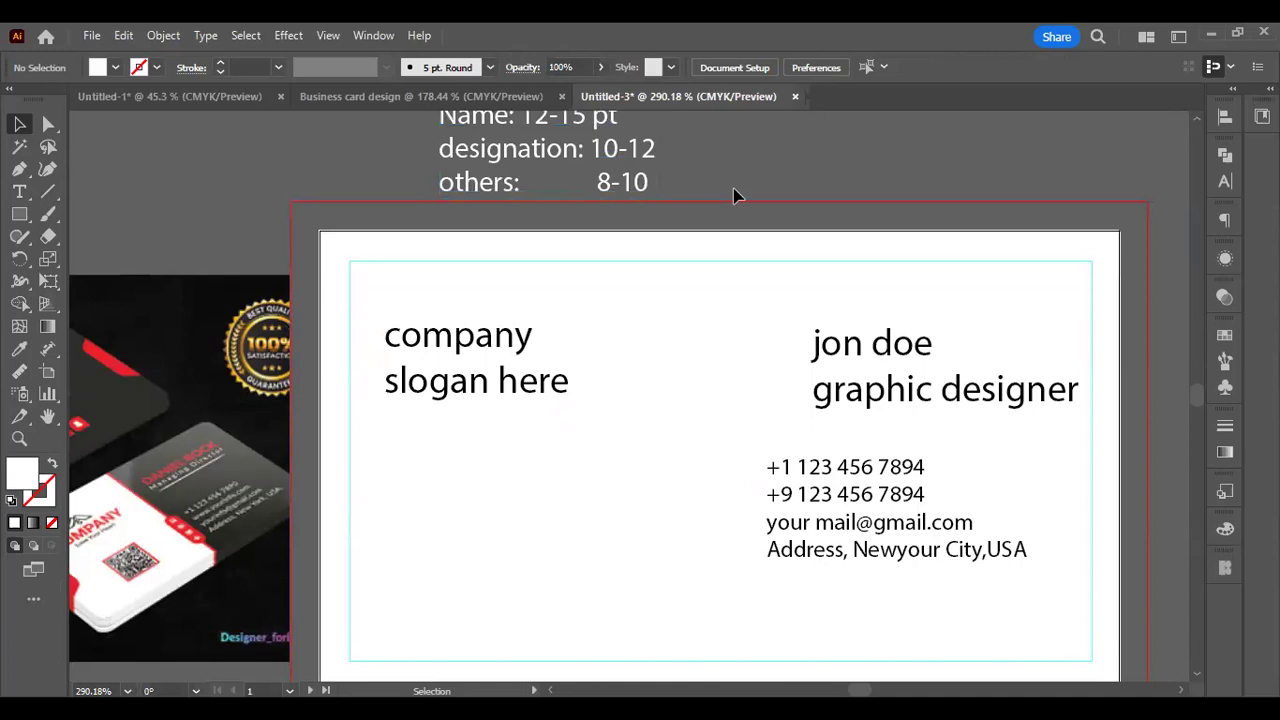
scroll(694, 160, "down", 2)
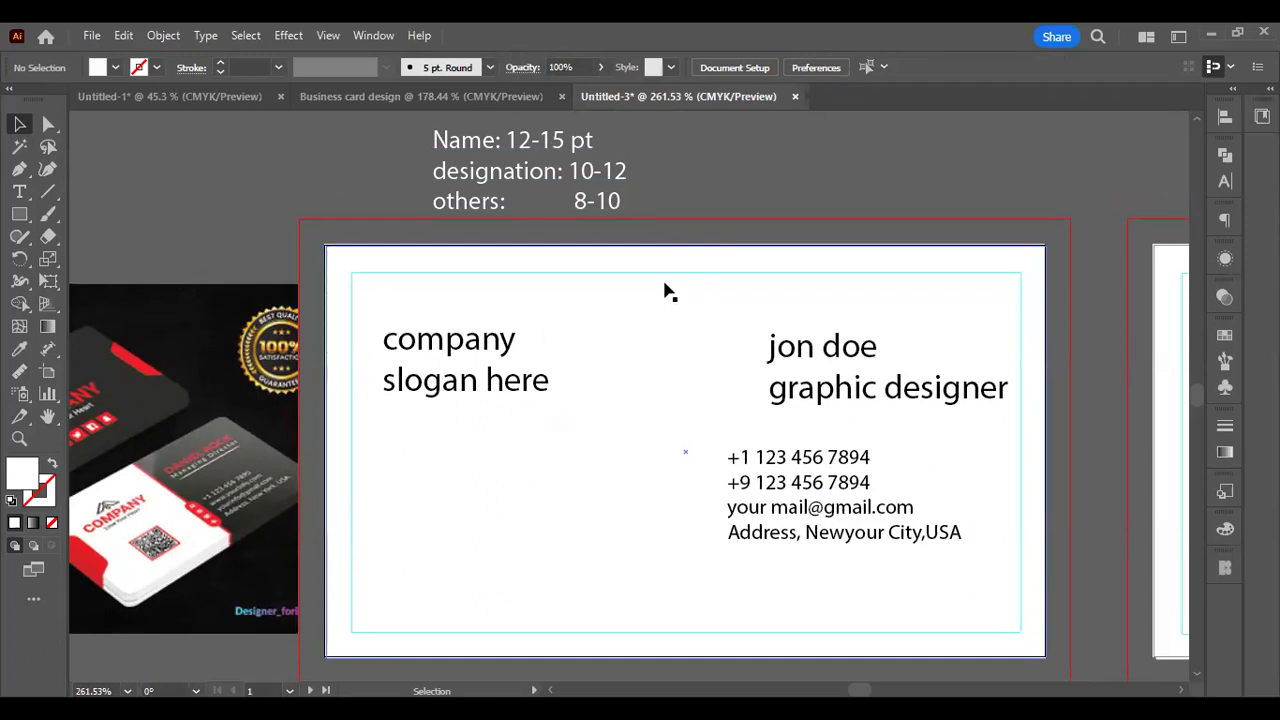
scroll(665, 292, "down", 1)
left_click_drag(790, 340, 756, 349)
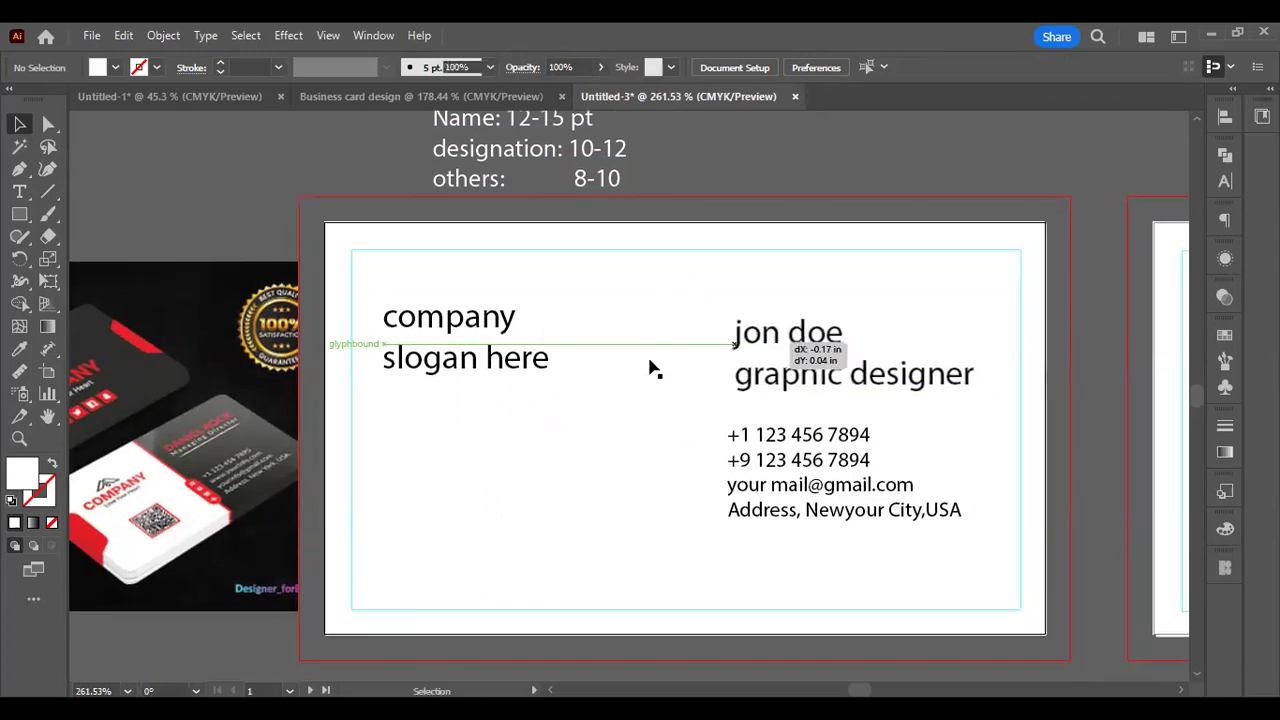
scroll(676, 183, "up", 1)
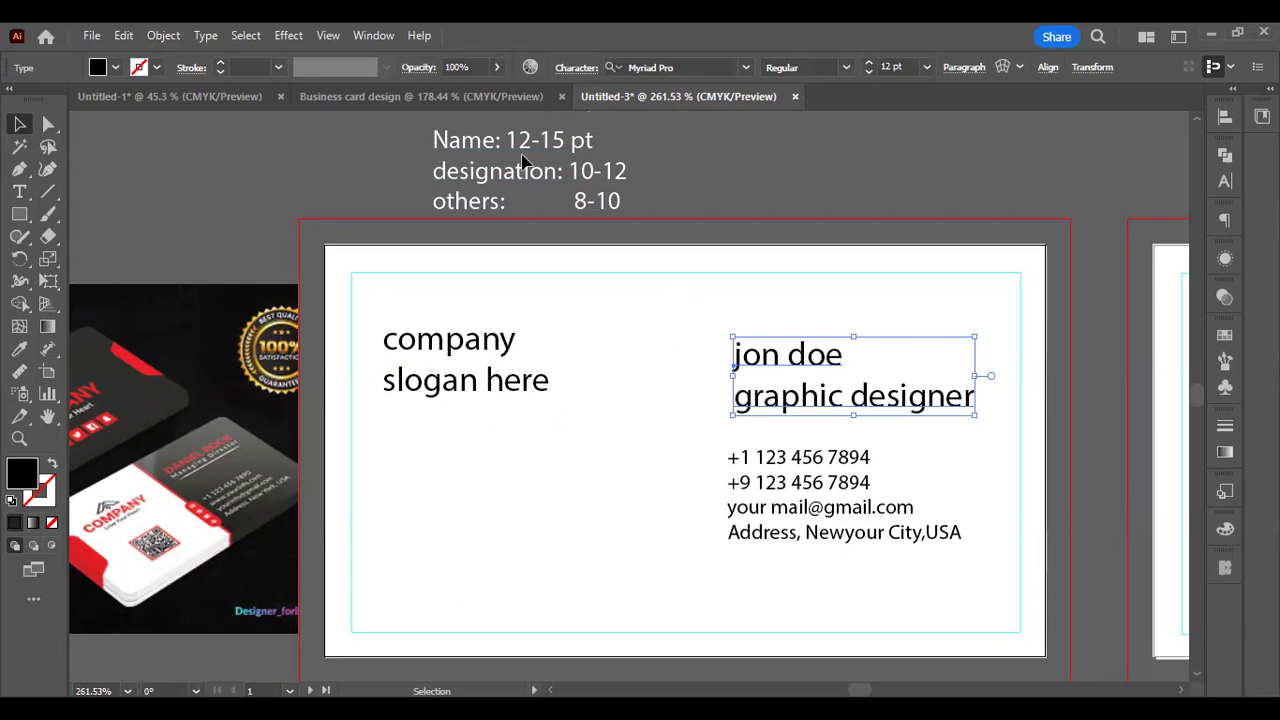
scroll(680, 329, "down", 3)
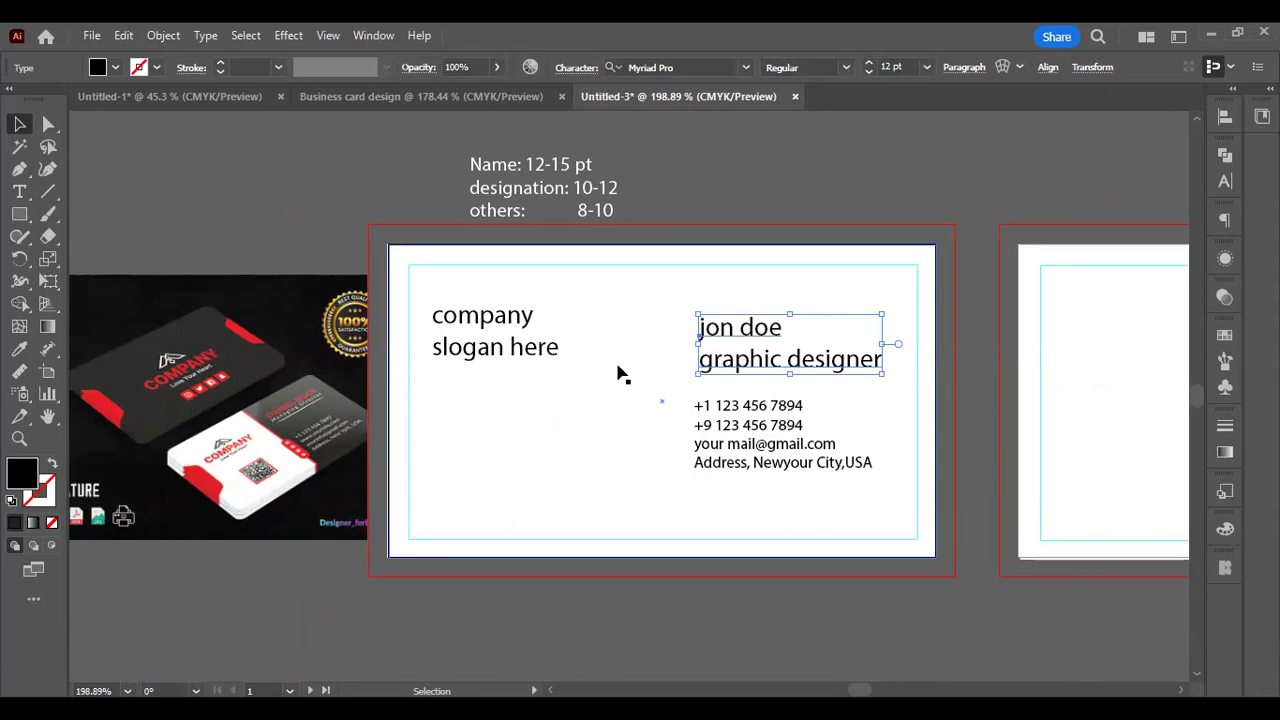
Scale the company and slogan text to about 12 pt and place it against the card's left inner guide
left_click_drag(620, 372, 478, 323)
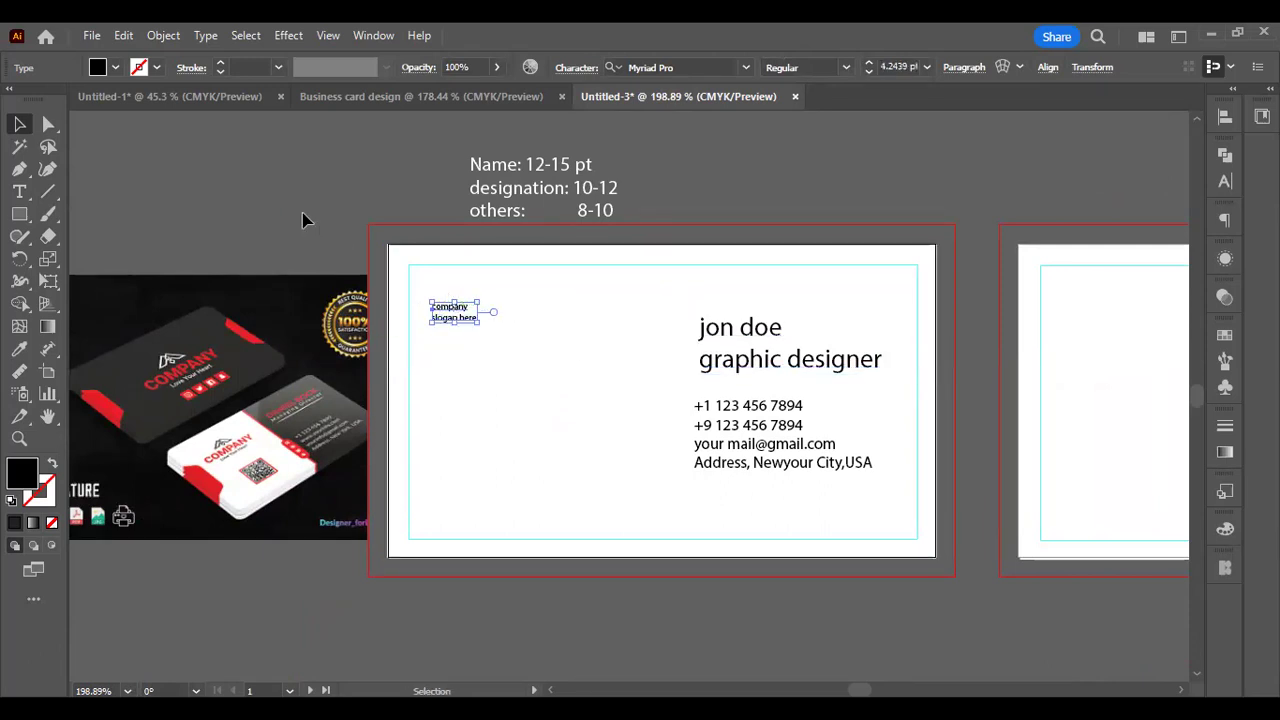
left_click(315, 227)
left_click(432, 320)
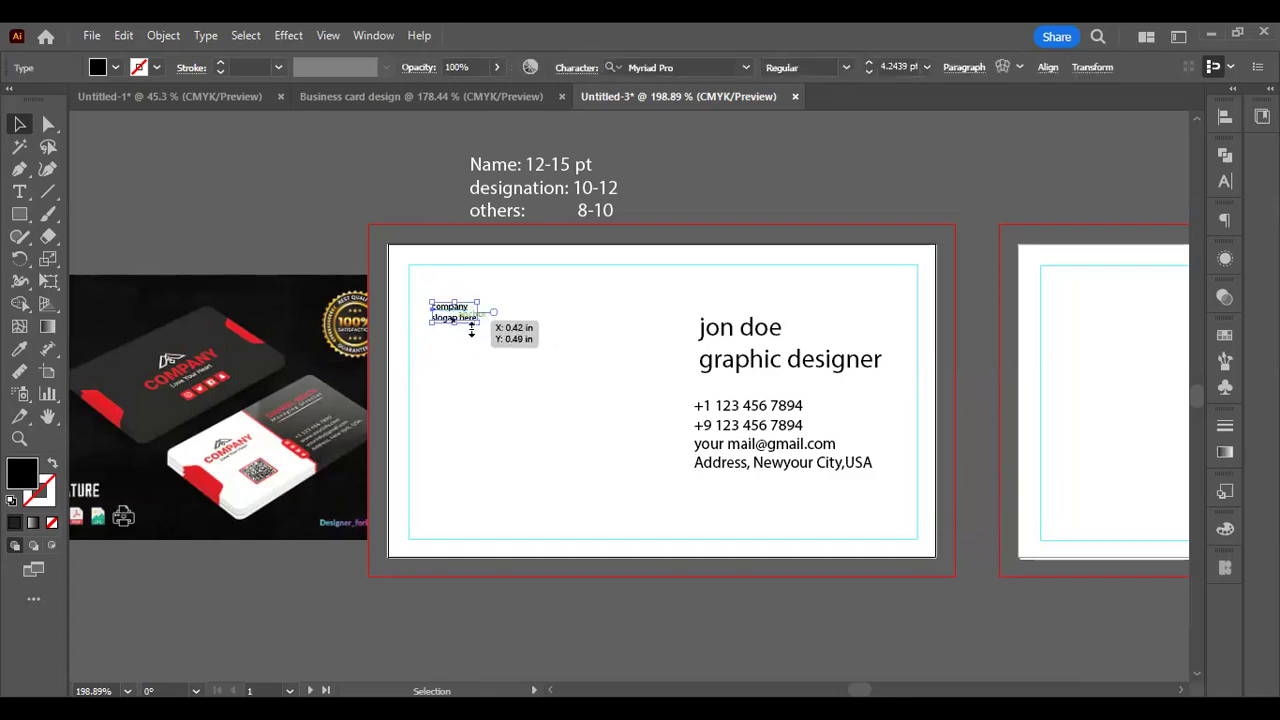
mouse_move(475, 322)
left_mouse_down()
mouse_move(514, 391)
mouse_move(481, 331)
mouse_move(465, 336)
left_mouse_up()
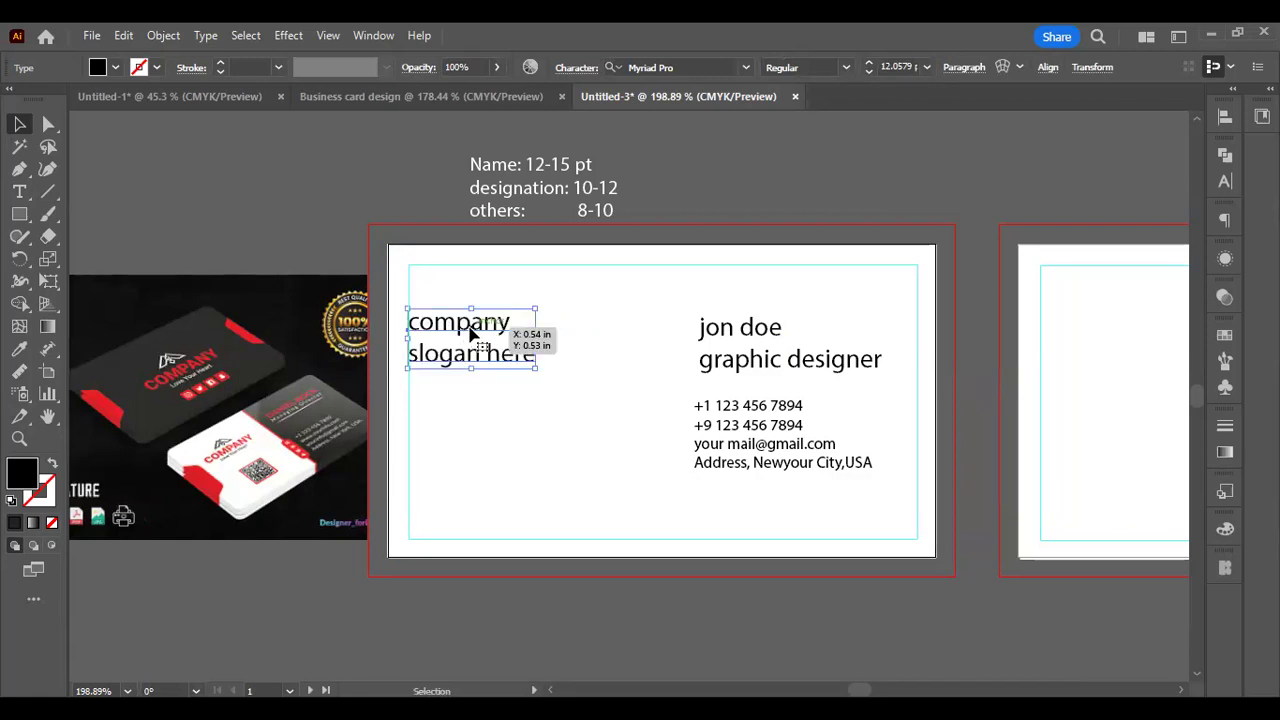
mouse_move(470, 333)
left_mouse_down()
mouse_move(466, 350)
mouse_move(404, 310)
mouse_move(470, 333)
left_mouse_up()
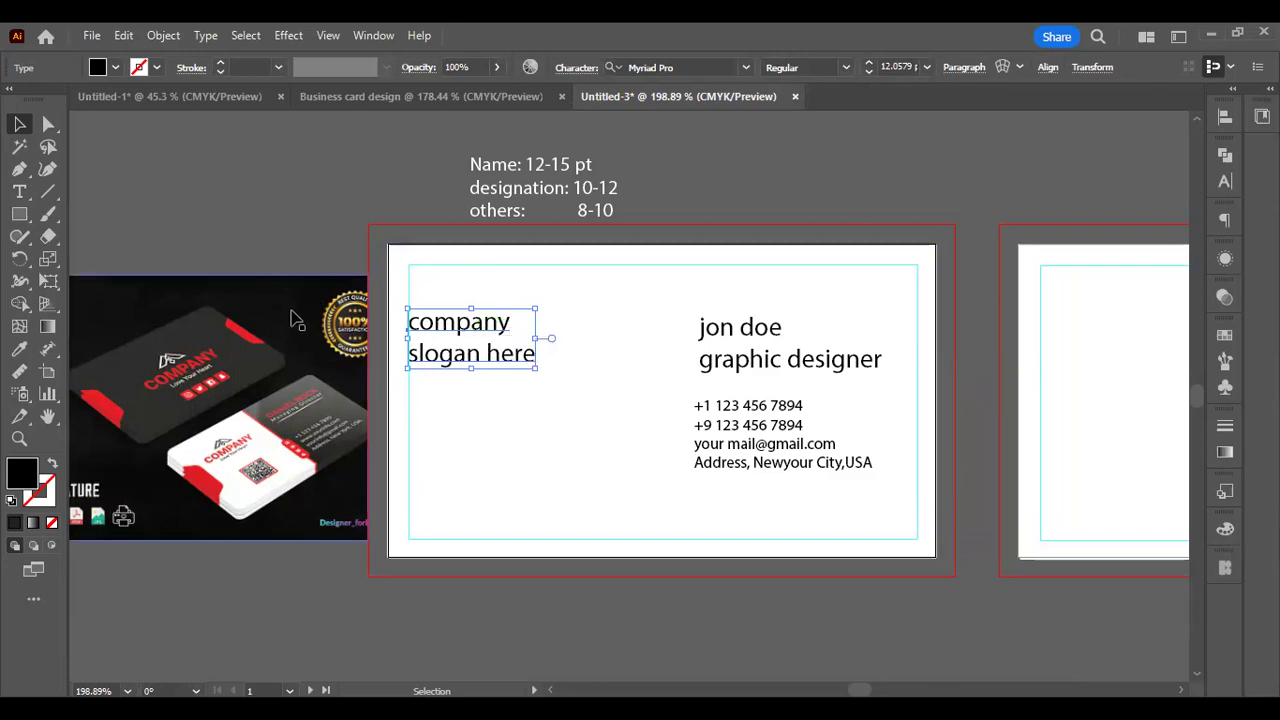
Shift the reference image slightly away from the card and align the name and job title text with the contact text's left edge
left_click_drag(295, 318, 277, 318)
left_click(263, 214)
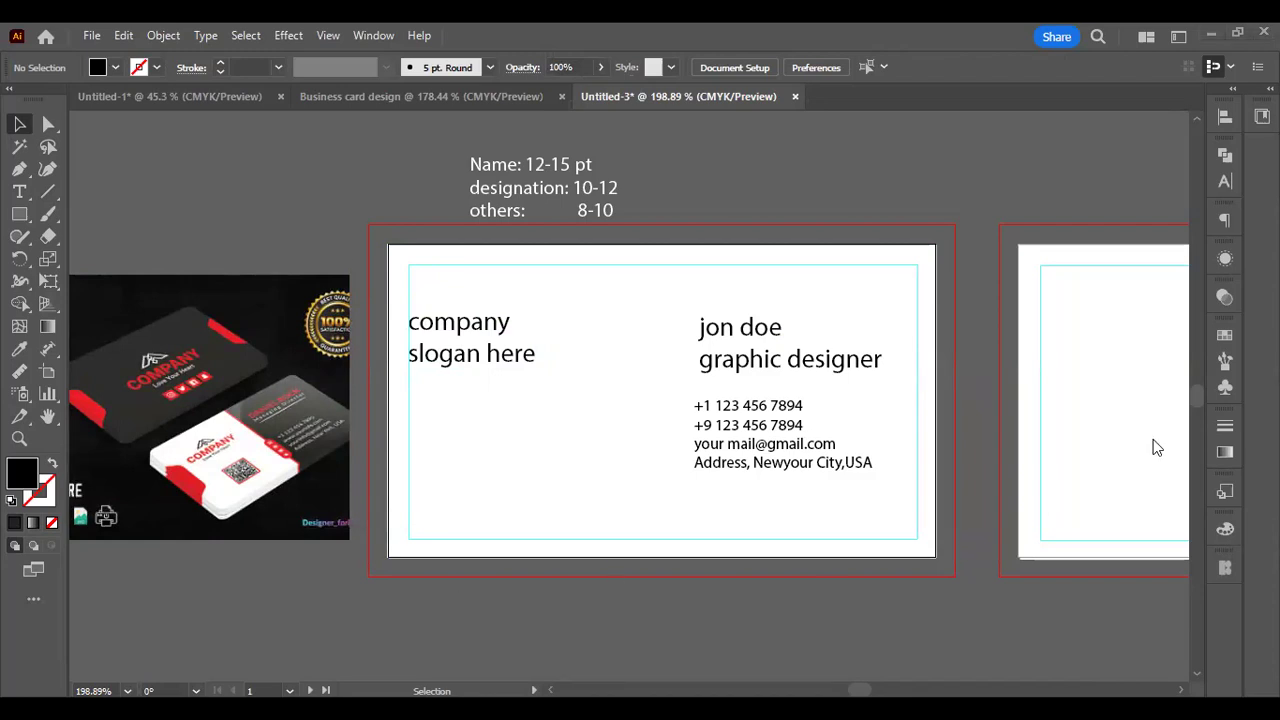
key("space")
scroll(758, 530, "up", 1)
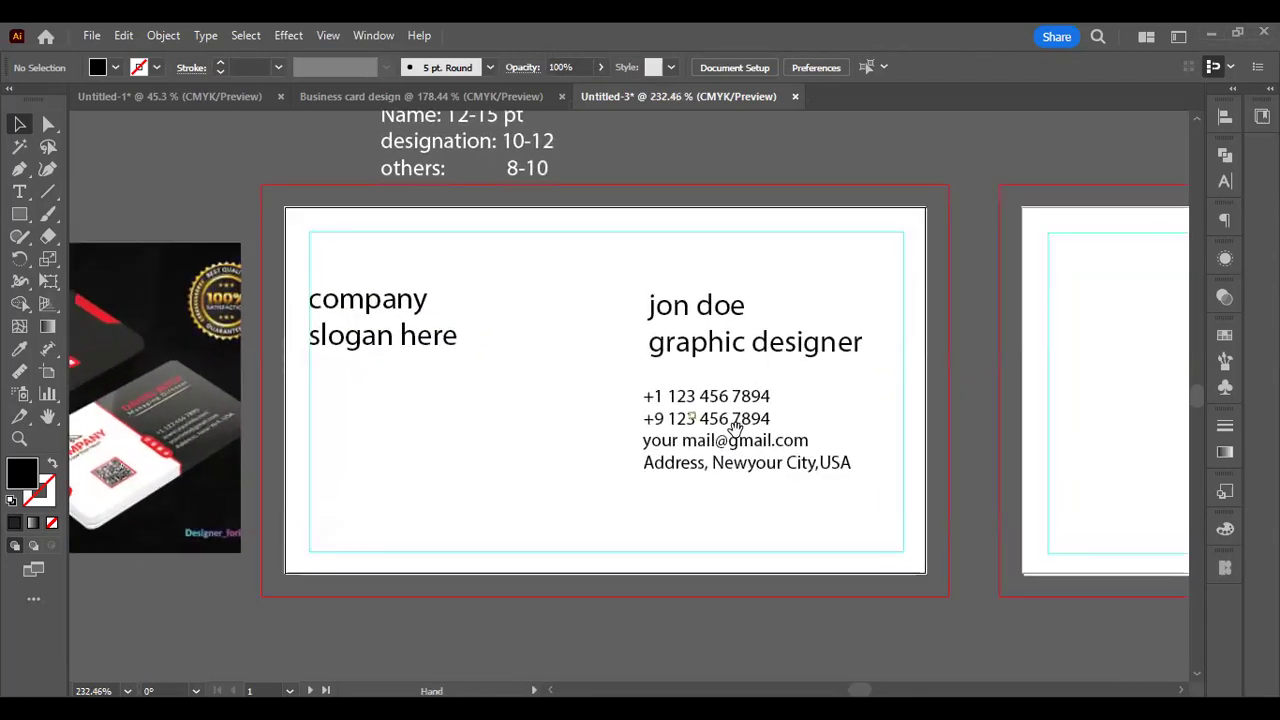
left_click_drag(751, 343, 752, 340)
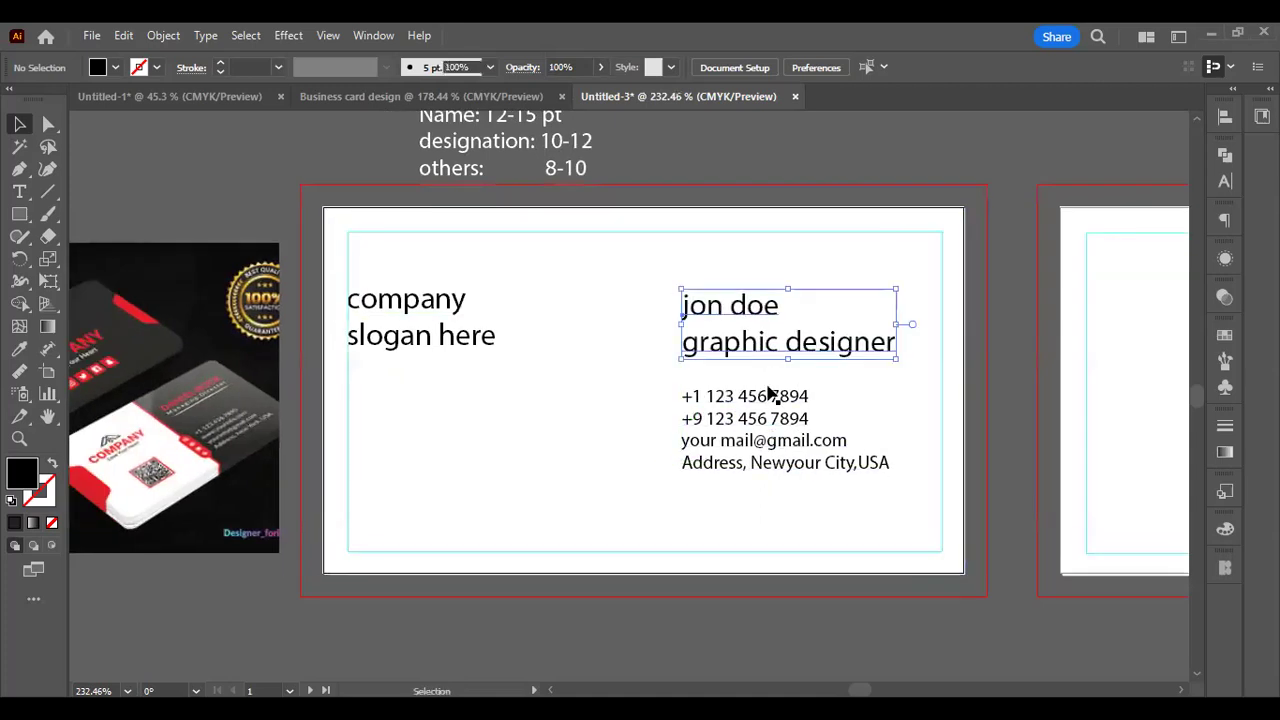
Set the name and job title text to Roboto Condensed in all caps
left_click(19, 191)
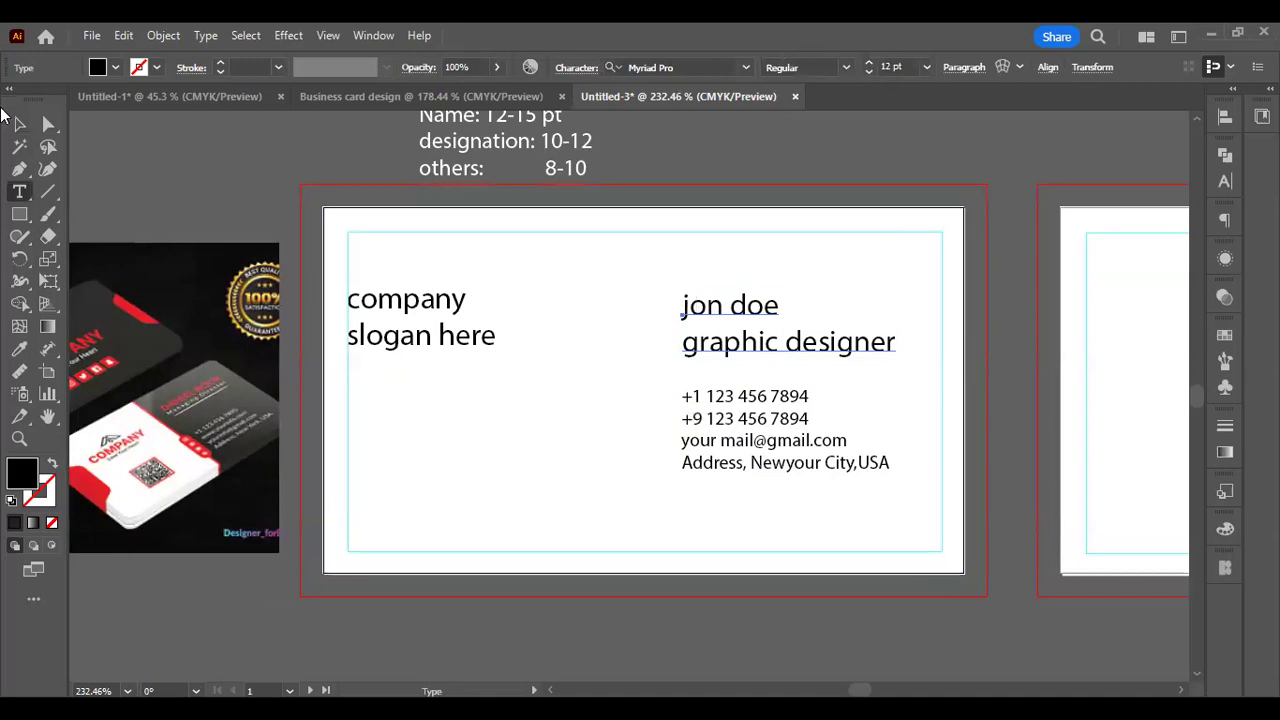
left_click(19, 123)
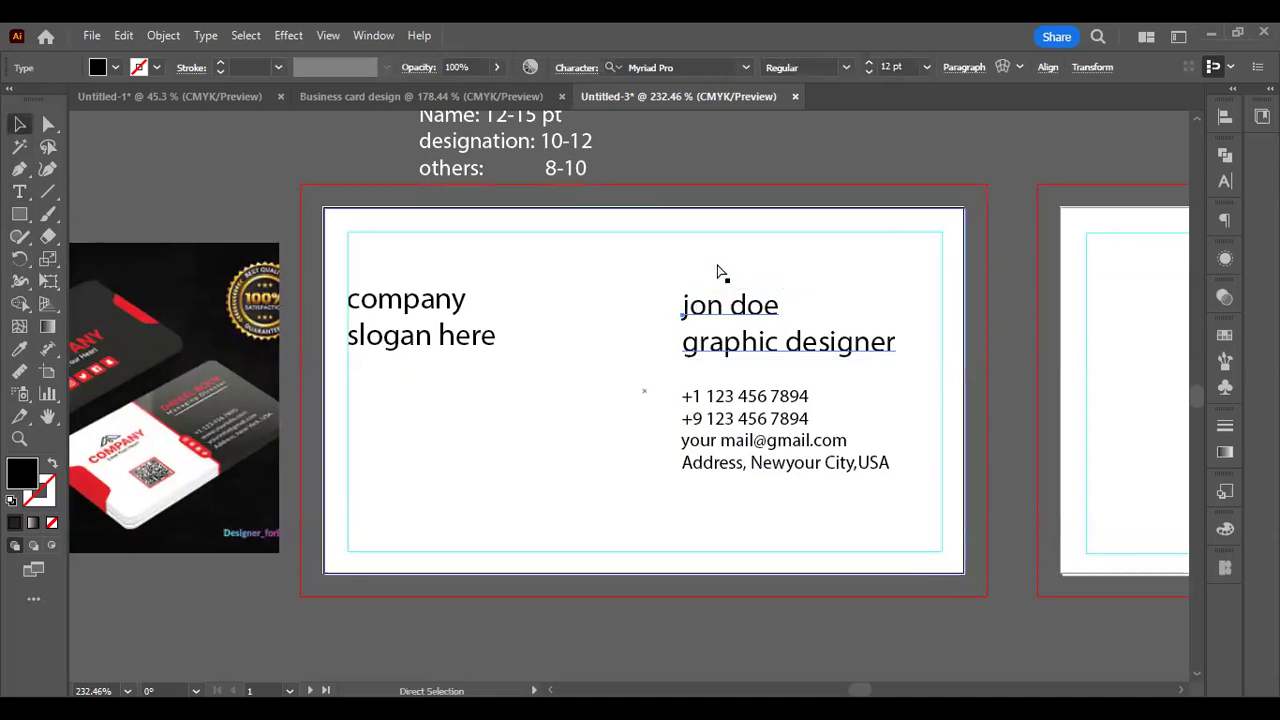
key("ctrl+t")
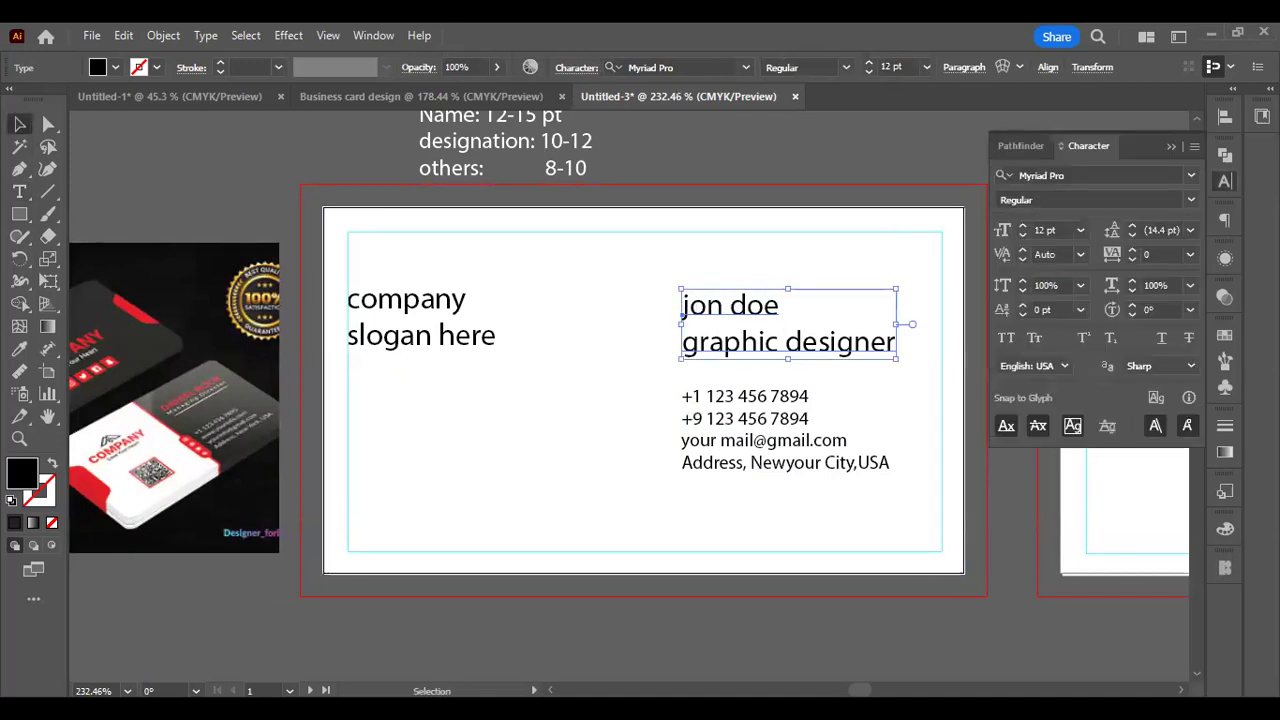
left_click(1192, 180)
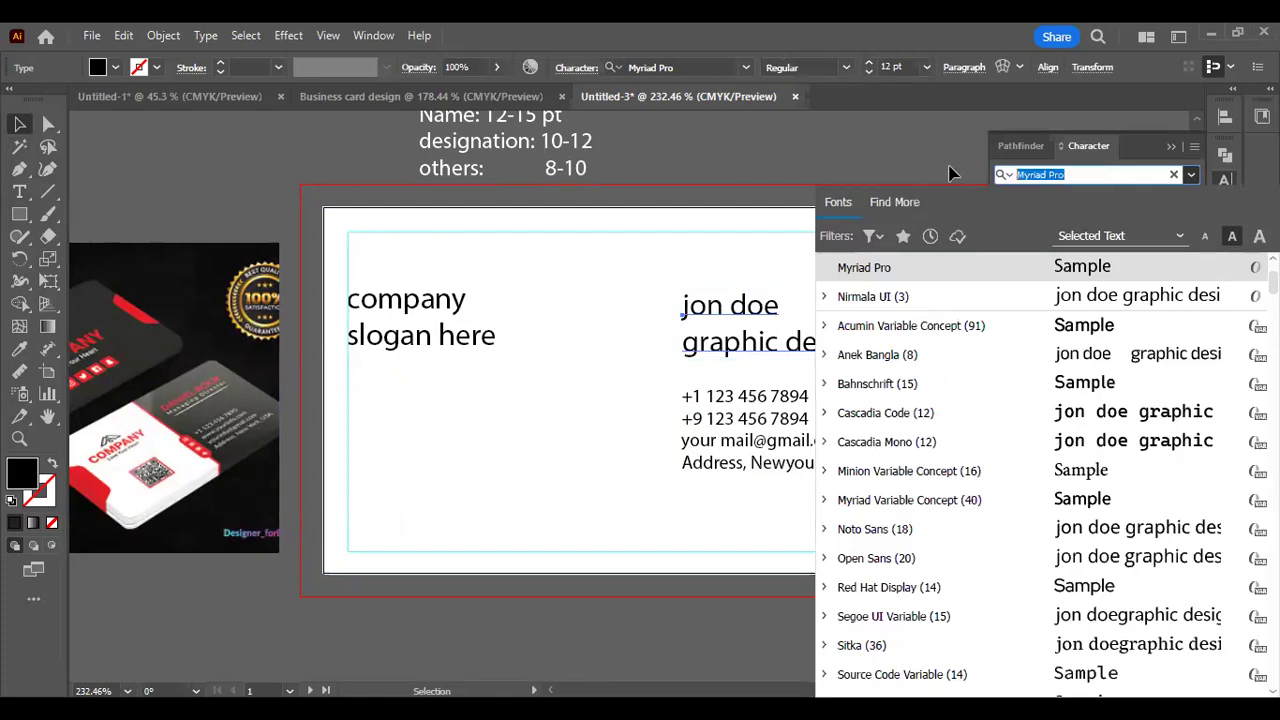
type("robo")
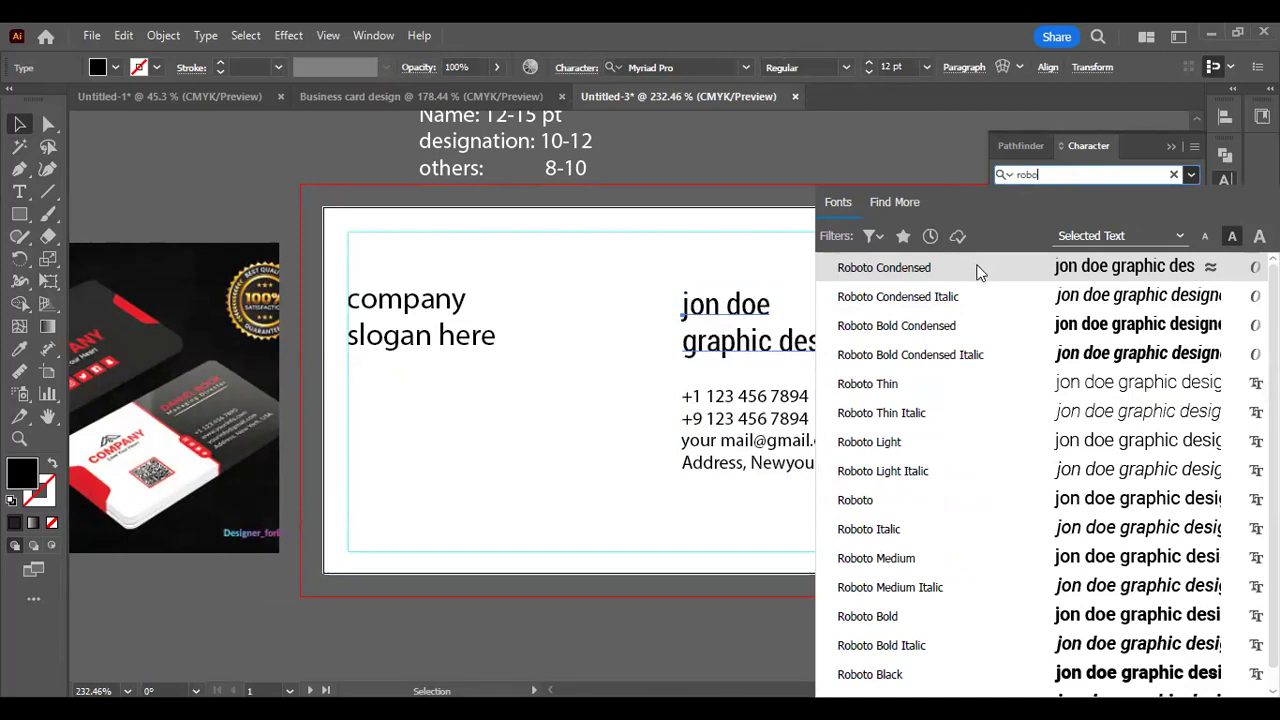
key("Return")
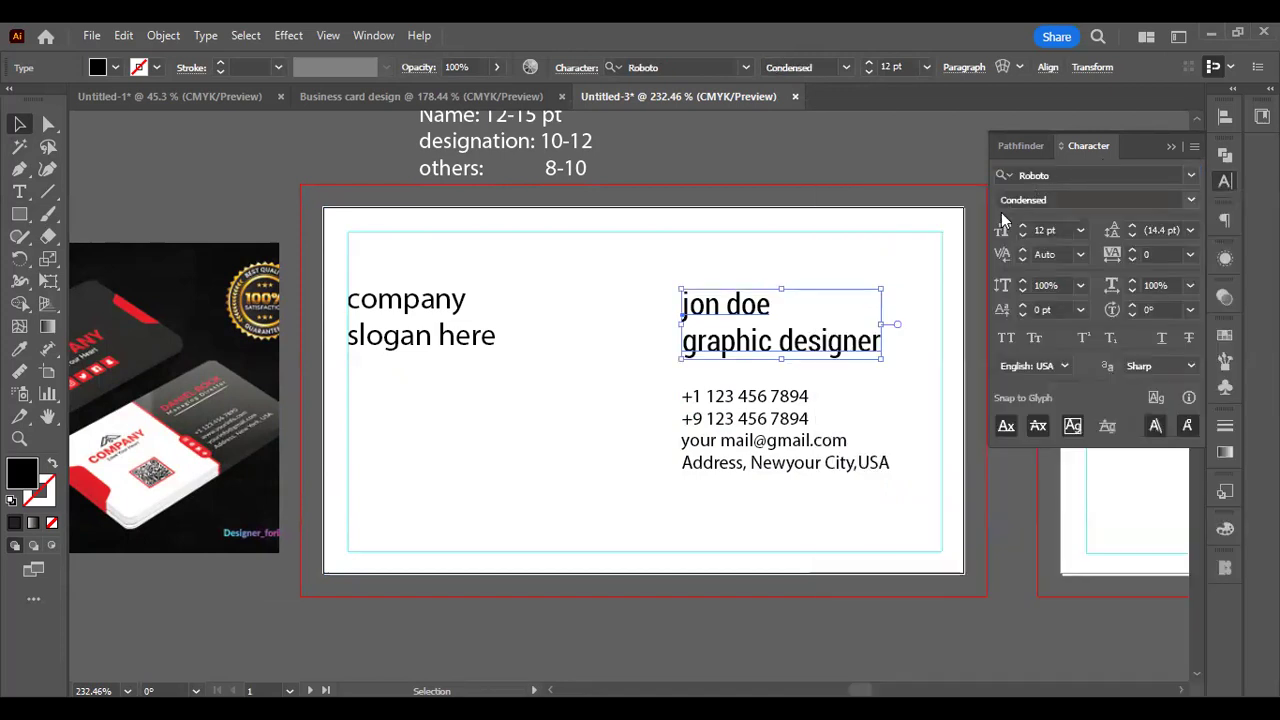
left_click(1008, 338)
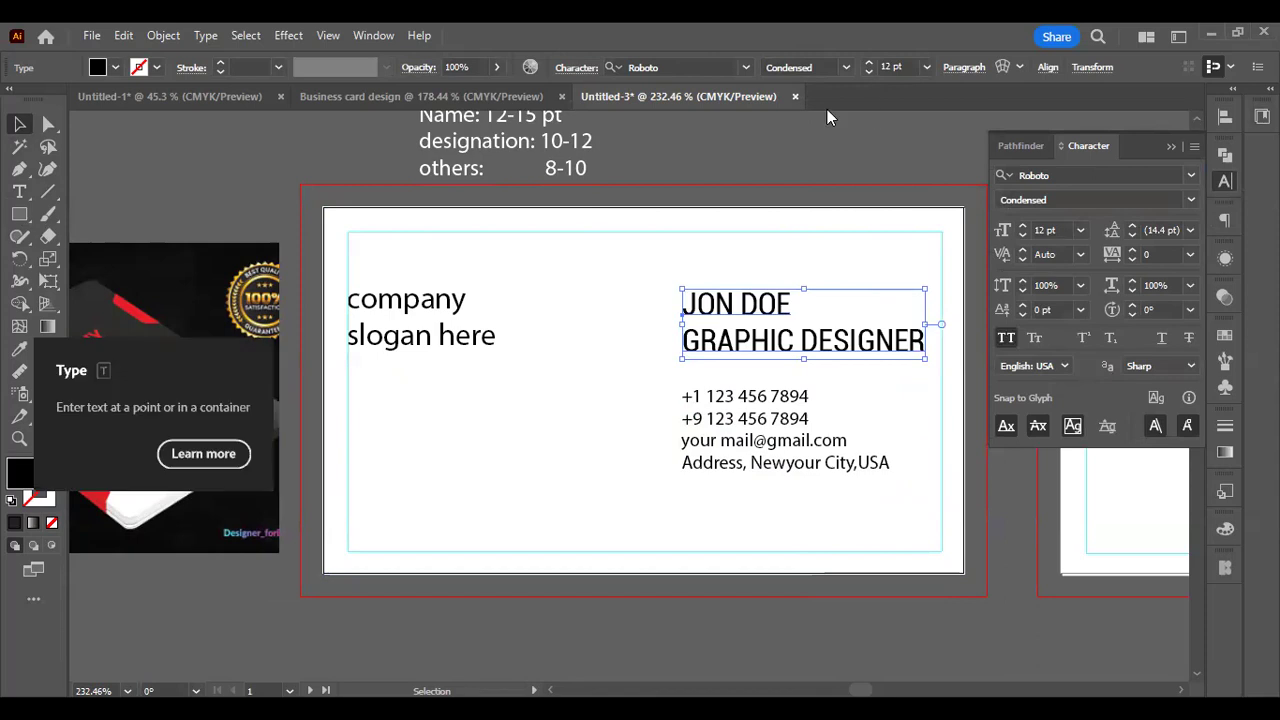
Copy the "GRAPHIC DESIGNER" line and remove it from the name text, leaving the name on its own
left_click(27, 193)
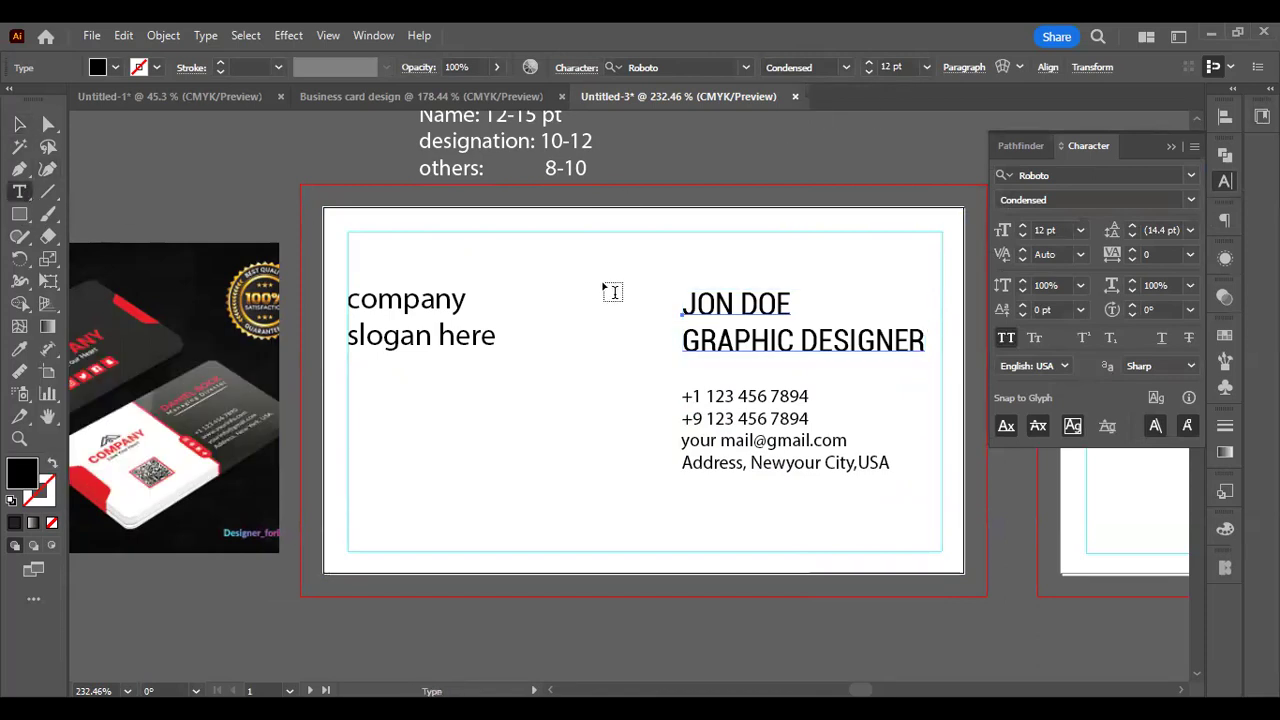
left_click_drag(684, 340, 946, 336)
key("ctrl+c")
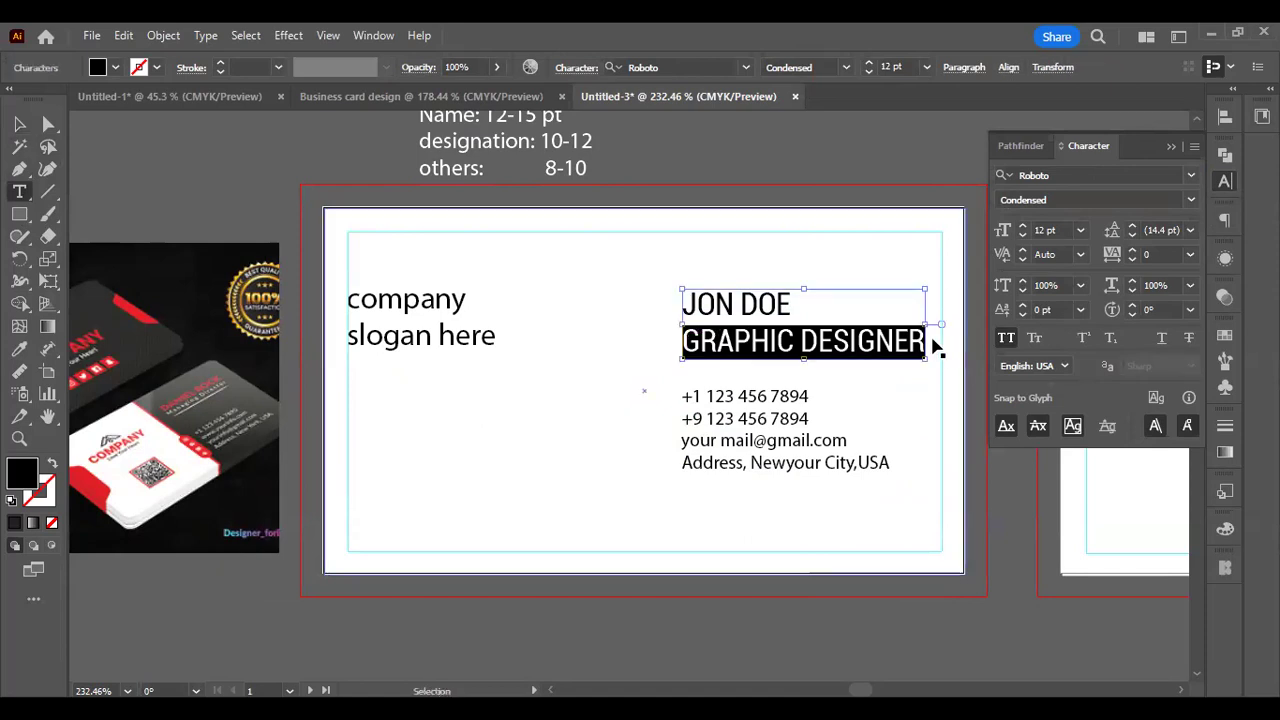
key("BackSpace")
key("BackSpace")
key("Escape")
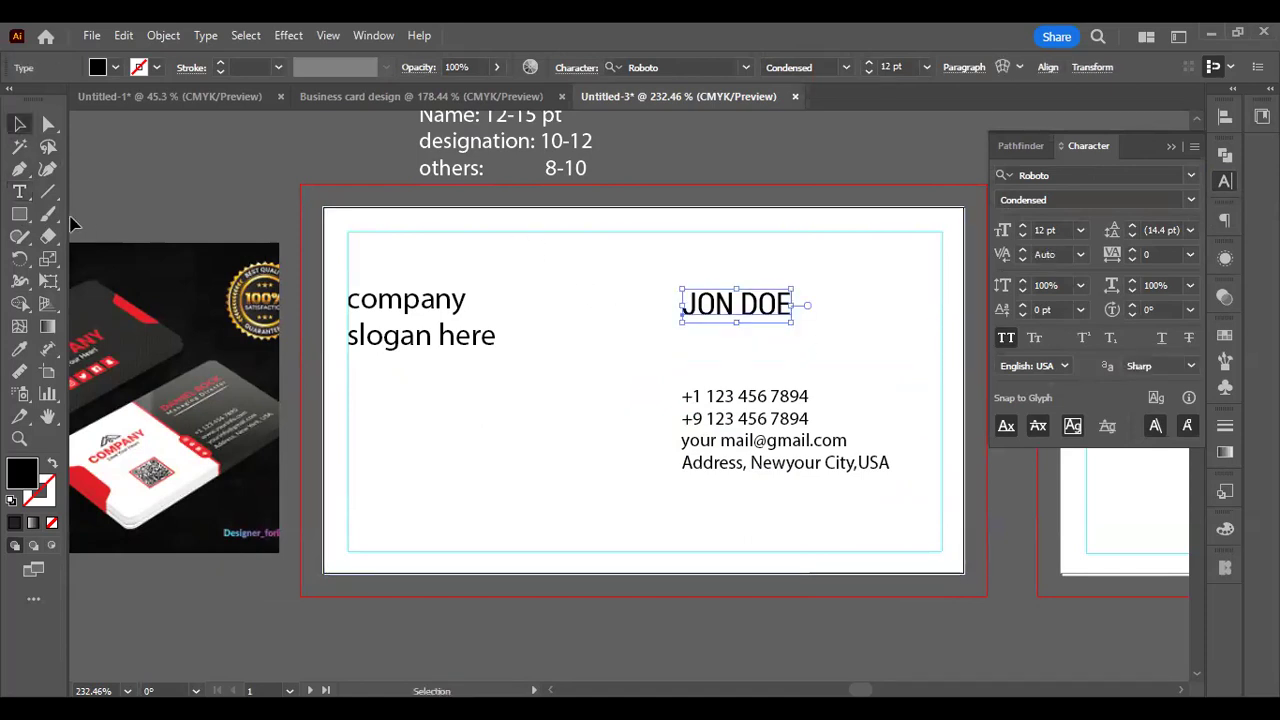
Change the name text's font to Montserrat SemiBold
left_click(20, 192)
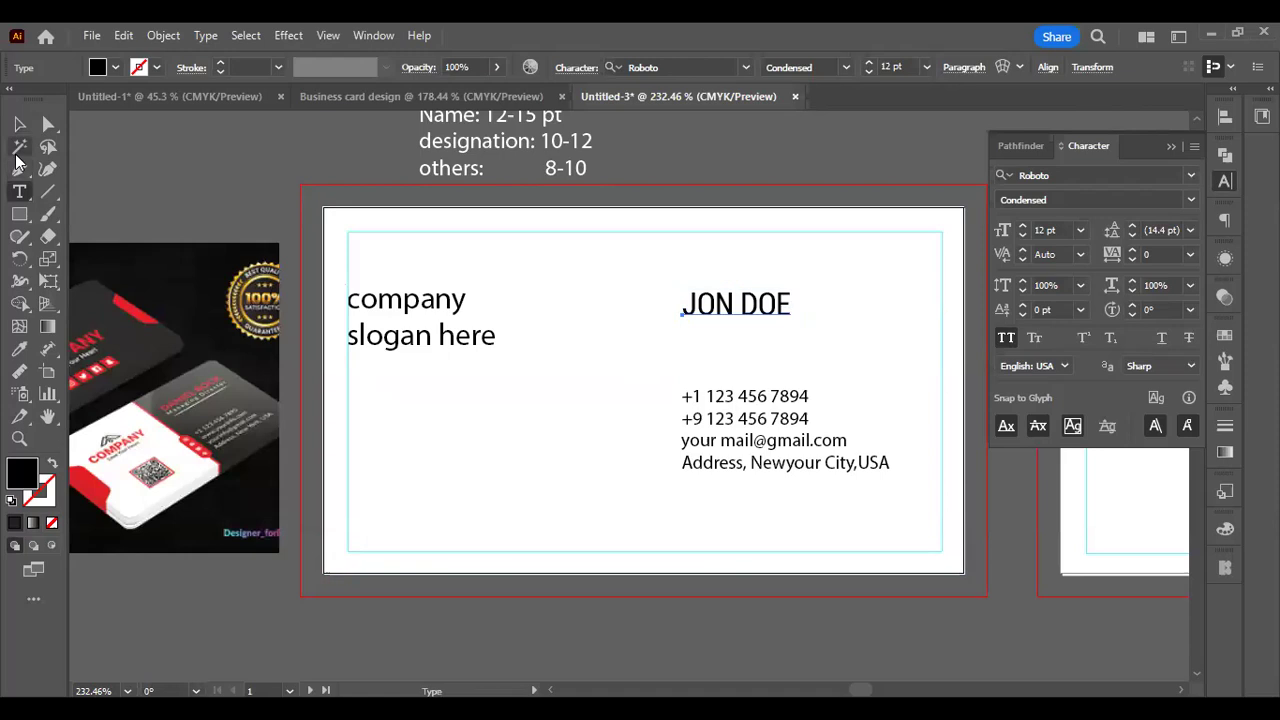
left_click(19, 124)
left_click(745, 300)
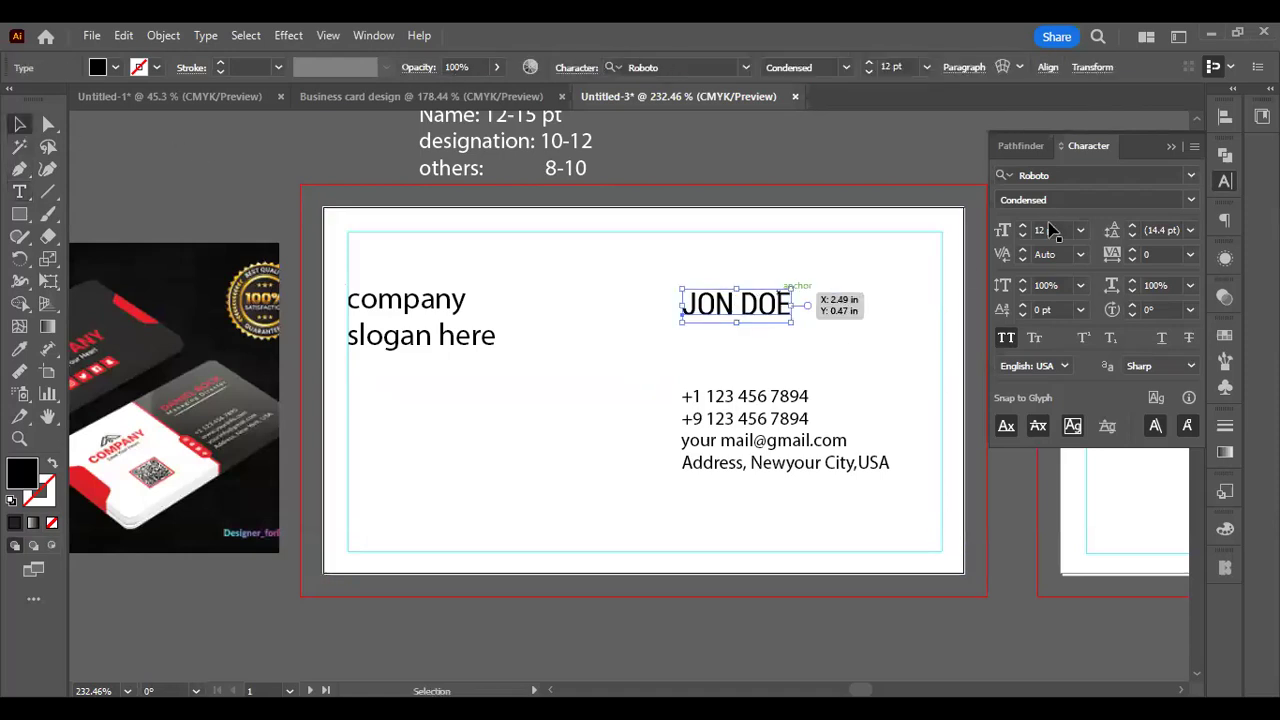
left_click(1063, 174)
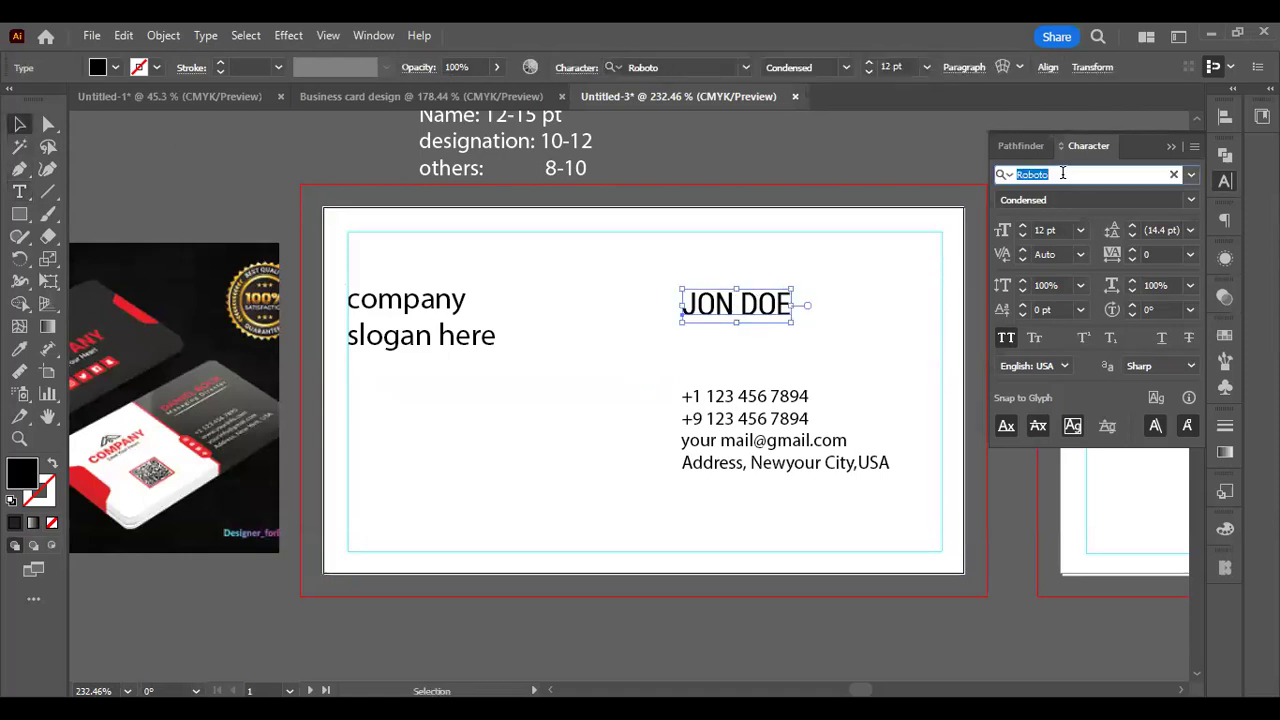
type("mont")
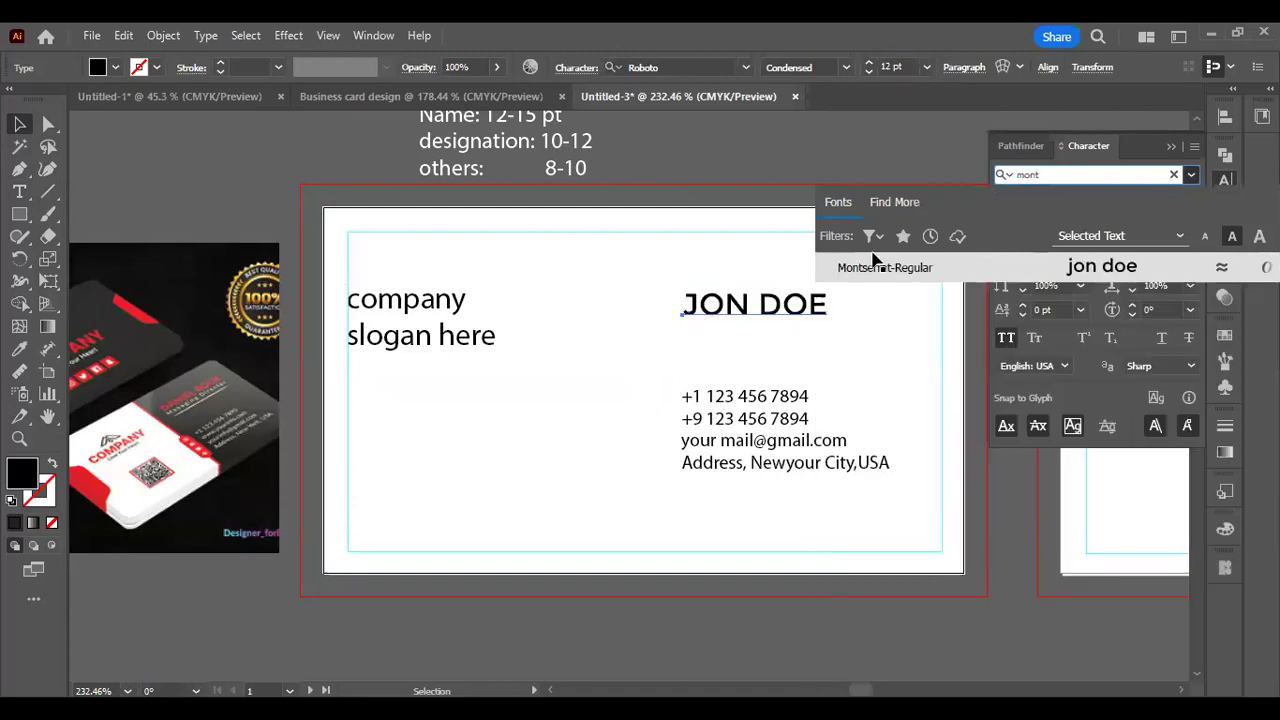
key("Return")
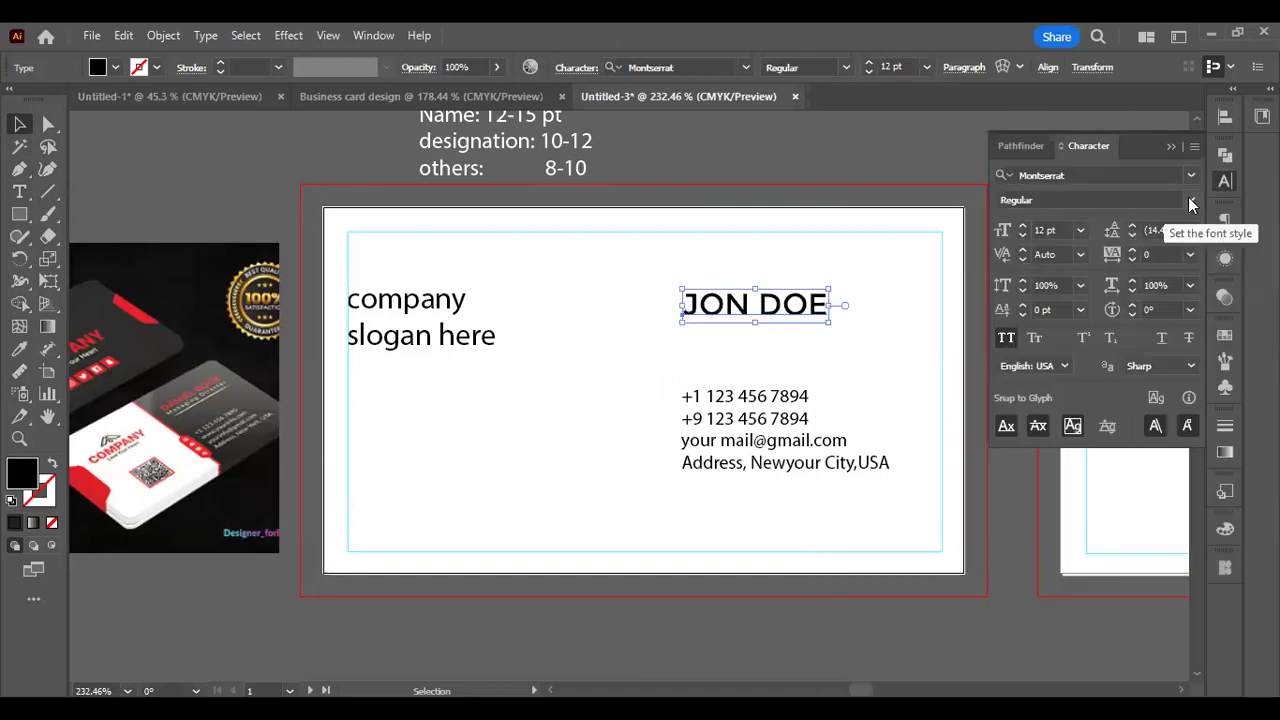
left_click(1190, 204)
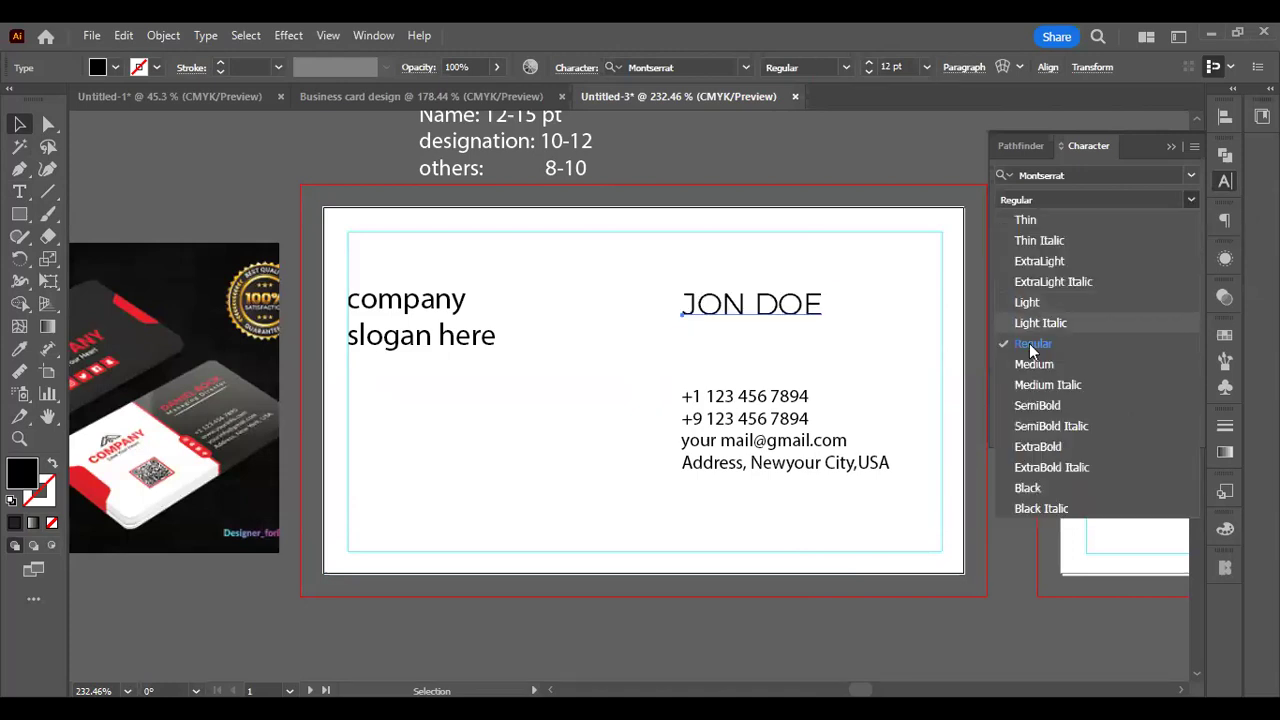
left_click(1040, 405)
Paste the copied job title as a separate text object and position it directly beneath the name
left_click(748, 349)
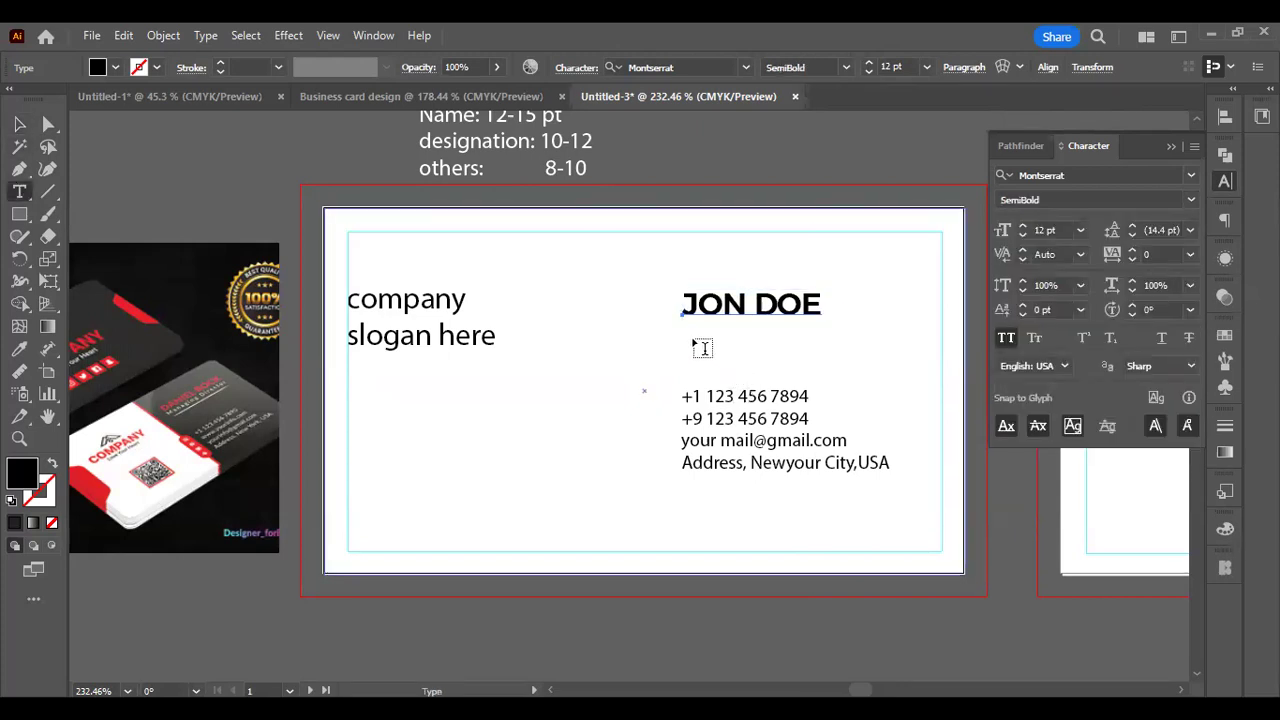
left_click(702, 347)
key("ctrl+v")
key("Escape")
left_click_drag(776, 340, 754, 340)
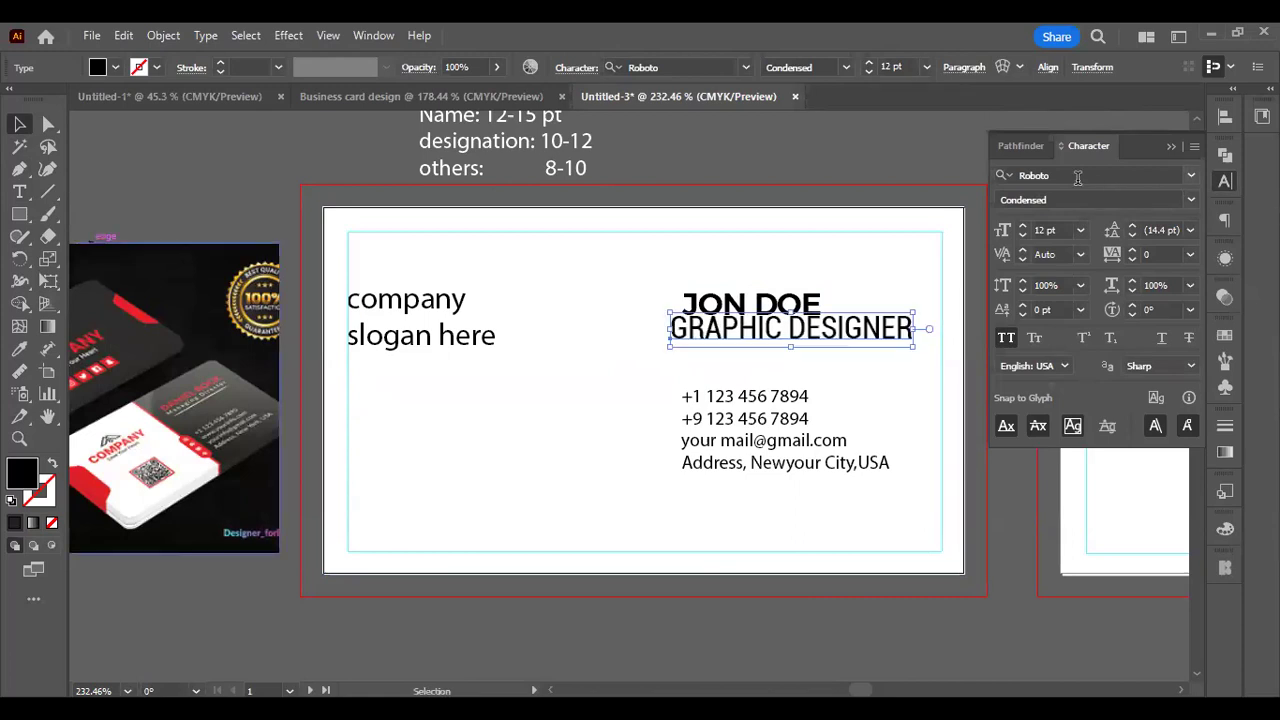
Change the job title's font to Noto Sans Bold
left_click(1078, 176)
type("n")
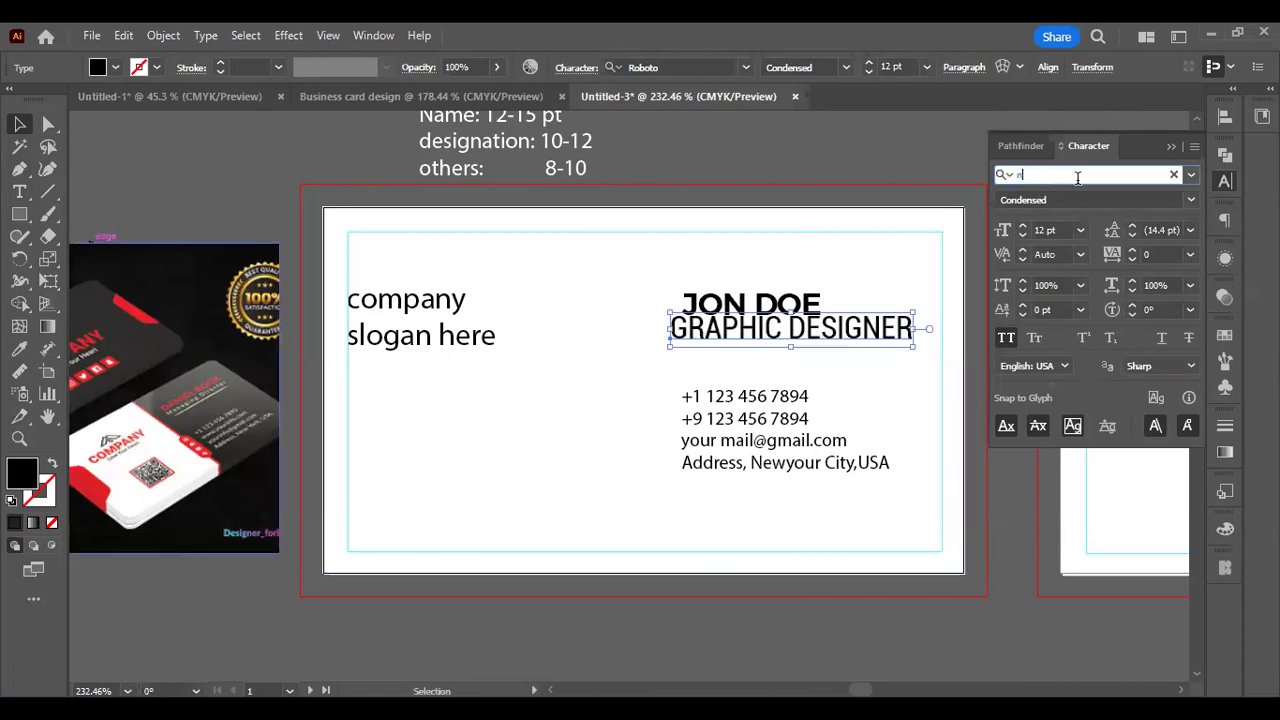
type("oto")
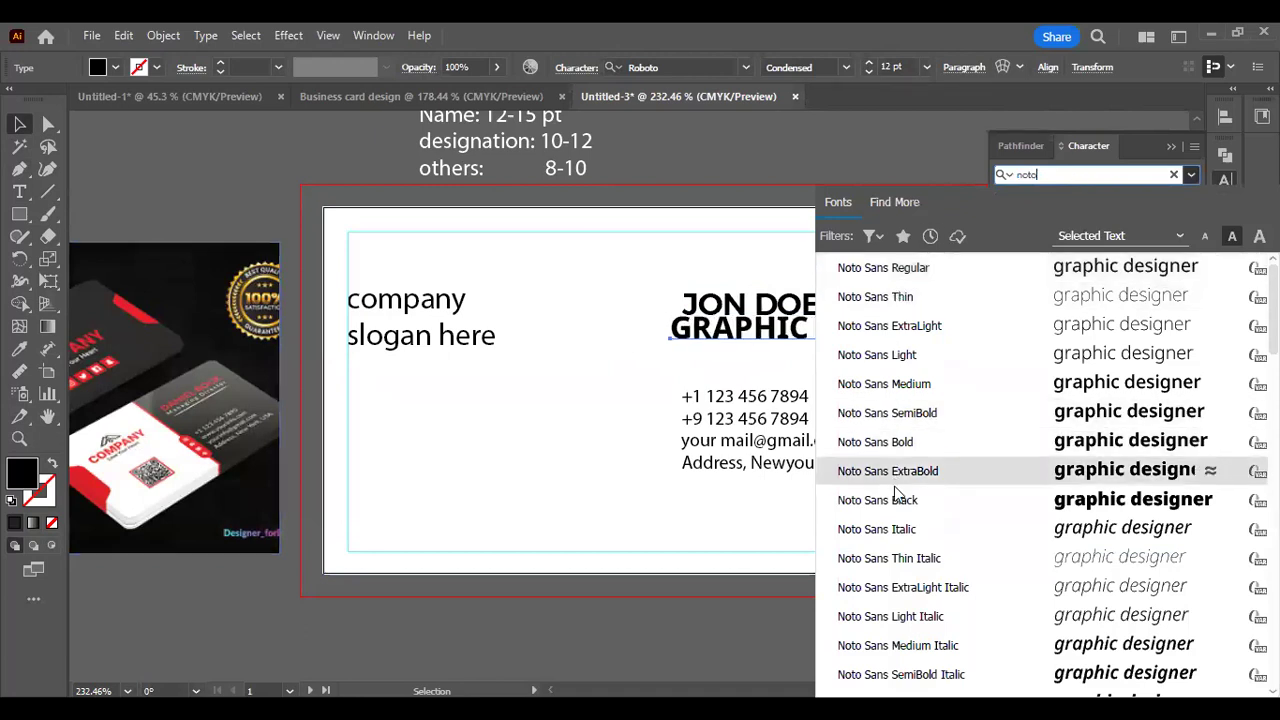
scroll(897, 505, "down", 3)
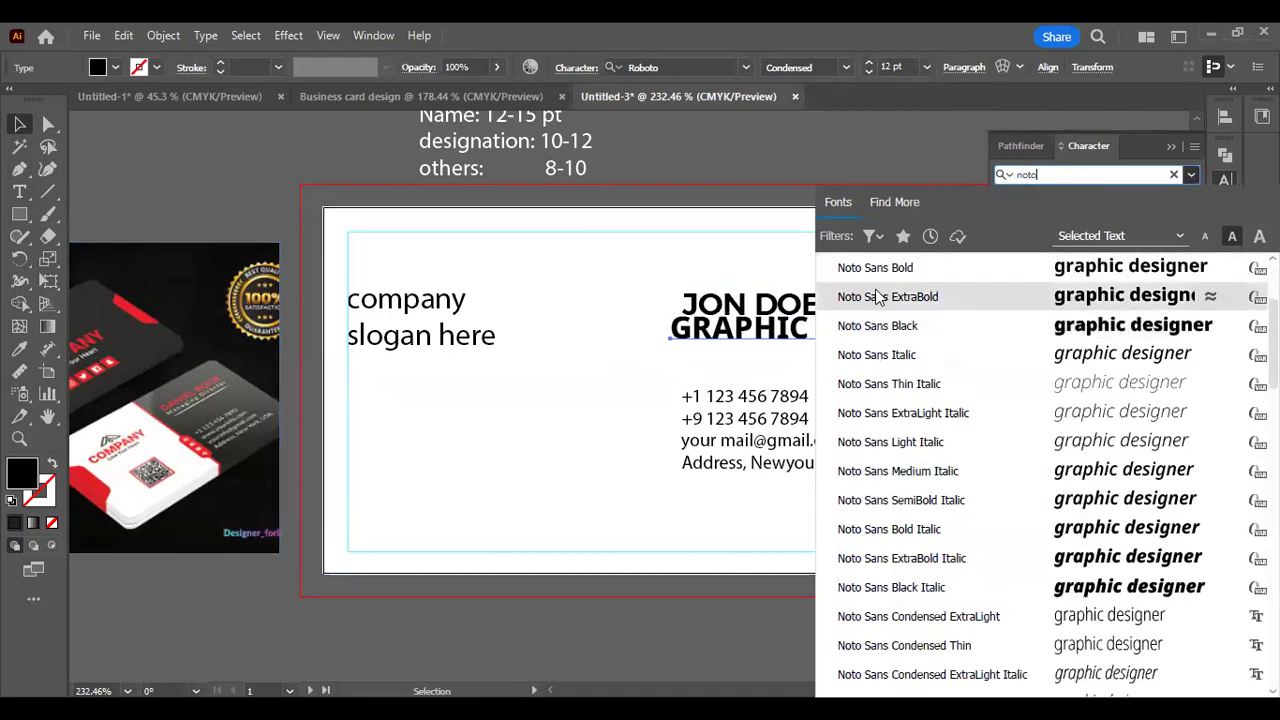
key("Return")
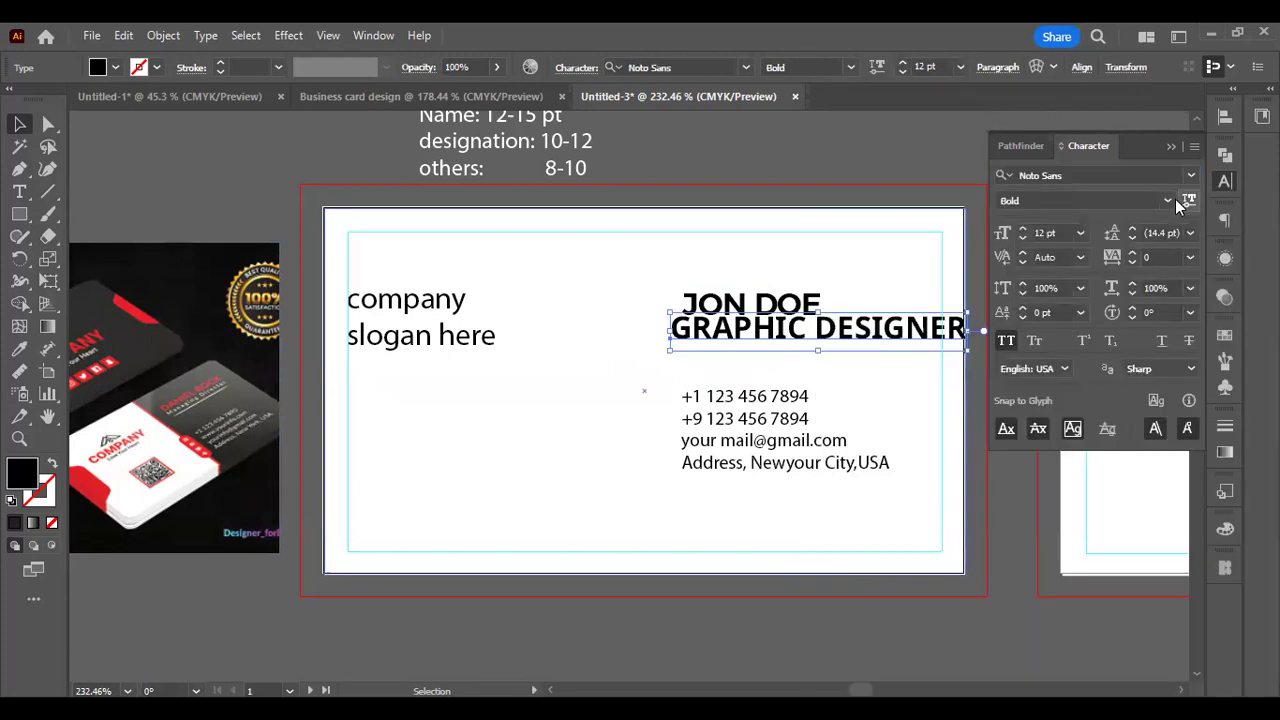
Set the job title's font style to Regular and its size to 9 pt
left_click(1168, 201)
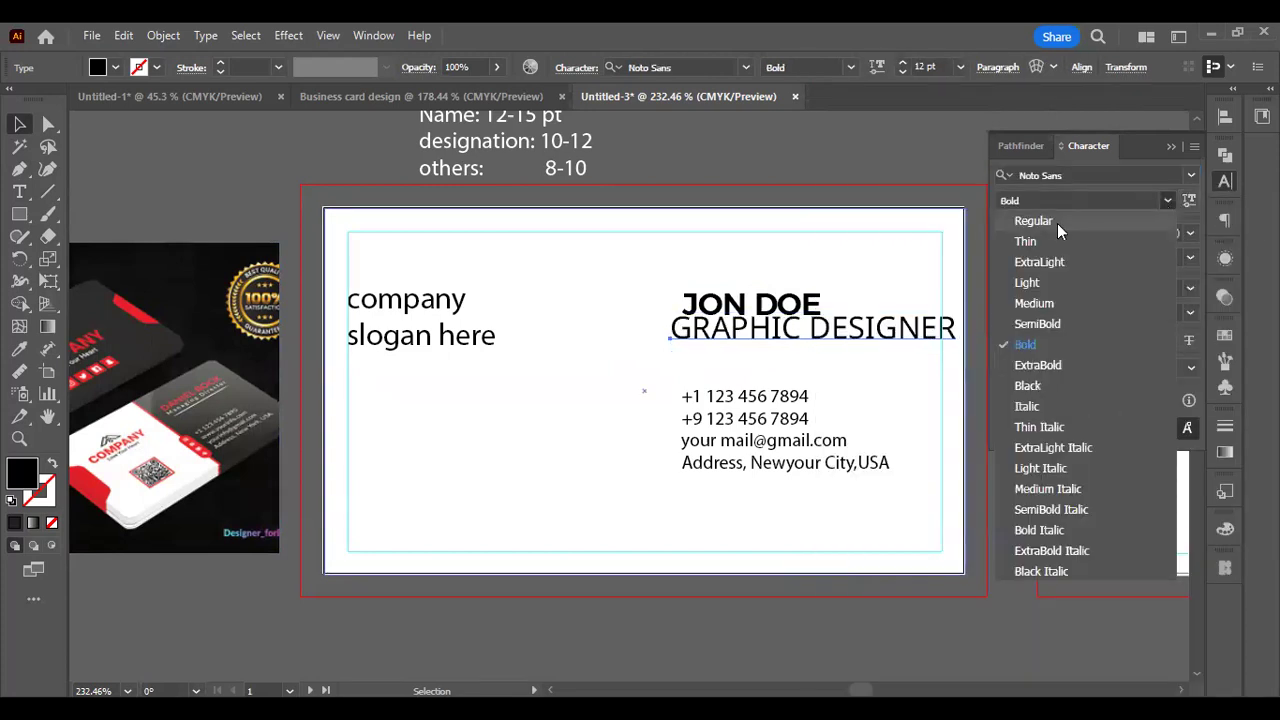
left_click(1051, 222)
scroll(1058, 232, "down", 3)
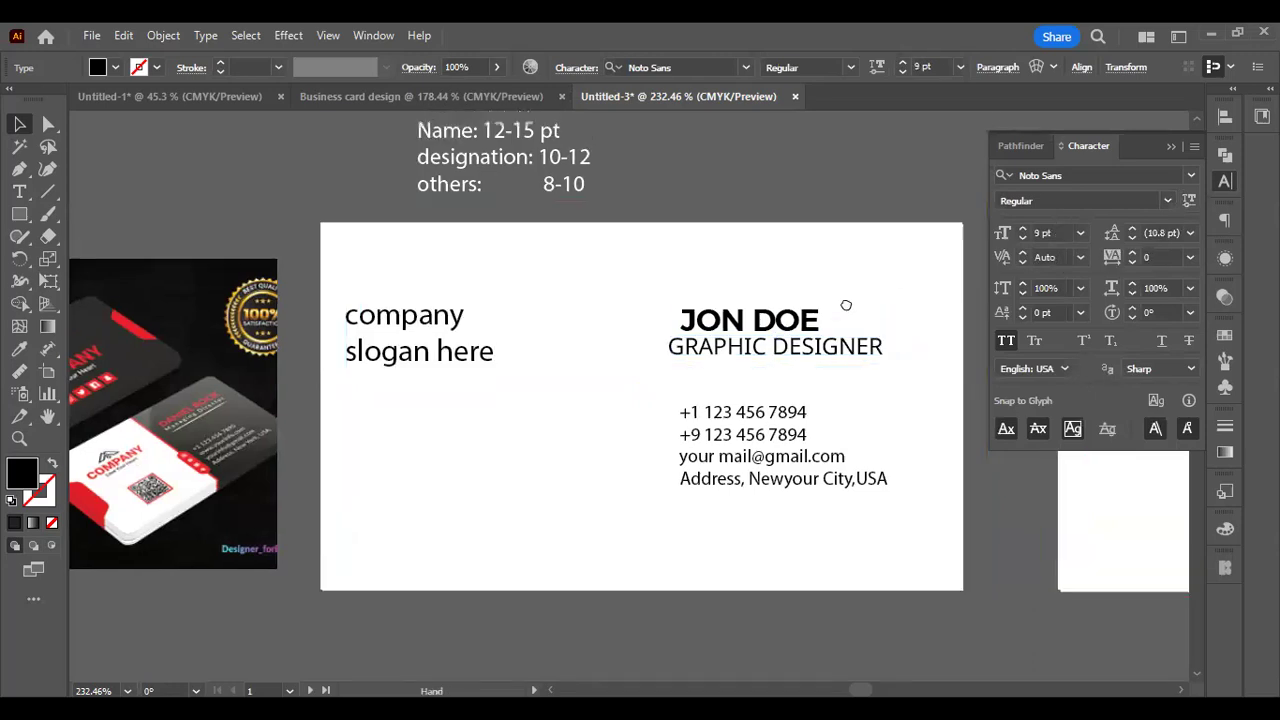
Move the name into line with the job title's left edge and set its font size to 14 pt
left_click_drag(866, 267, 846, 303)
left_click_drag(776, 348, 764, 339)
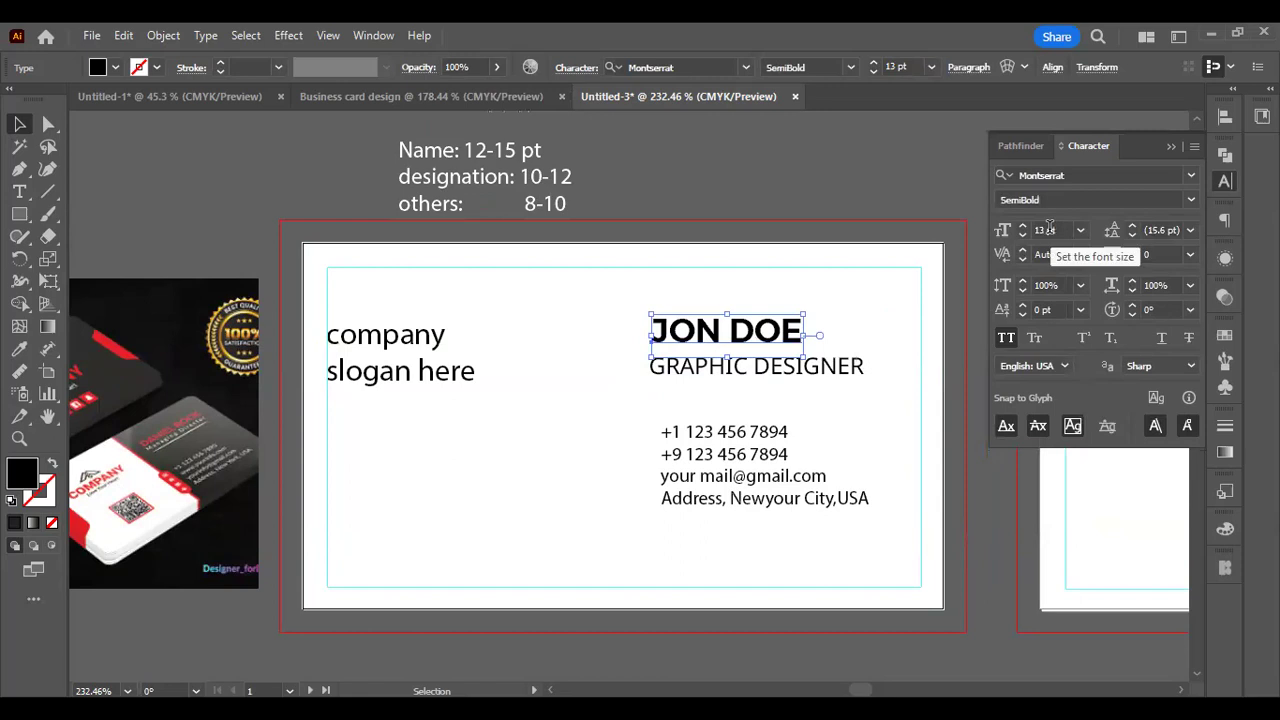
scroll(1049, 224, "up", 1)
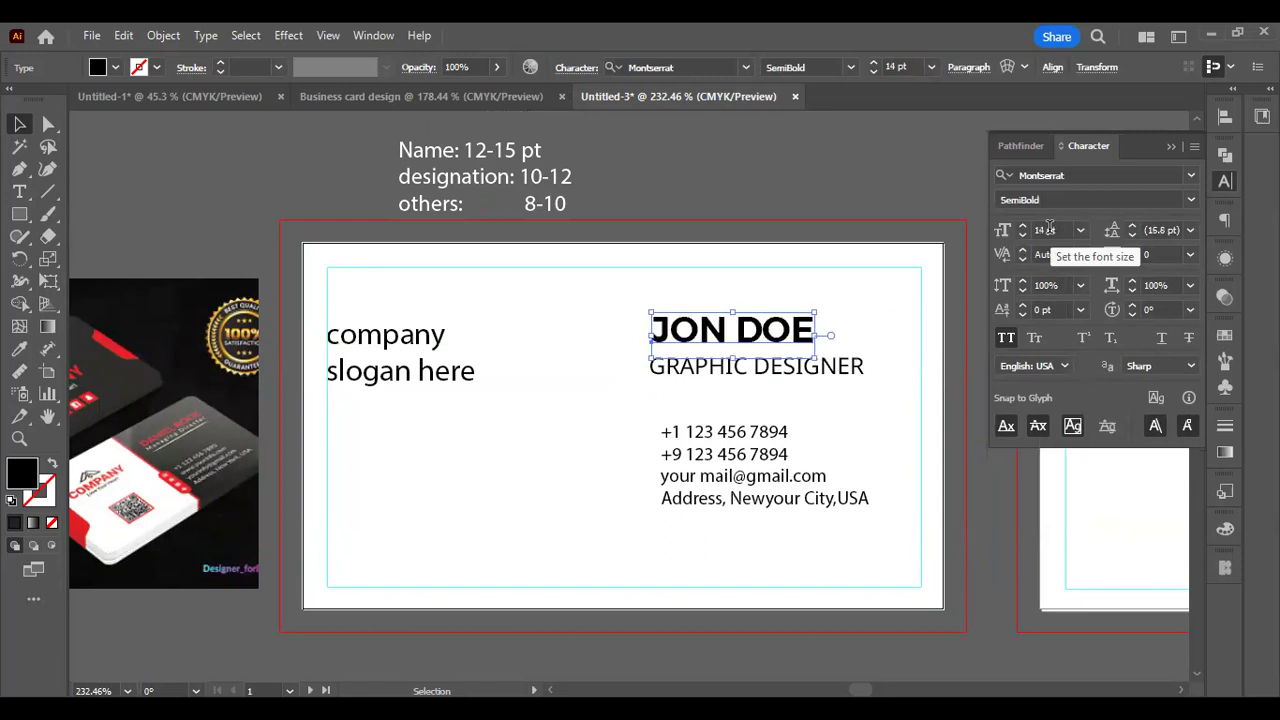
left_click(829, 194)
Move the job title slightly up so it sits close beneath the name with left edges aligned
left_click(785, 377)
left_click_drag(783, 373, 785, 373)
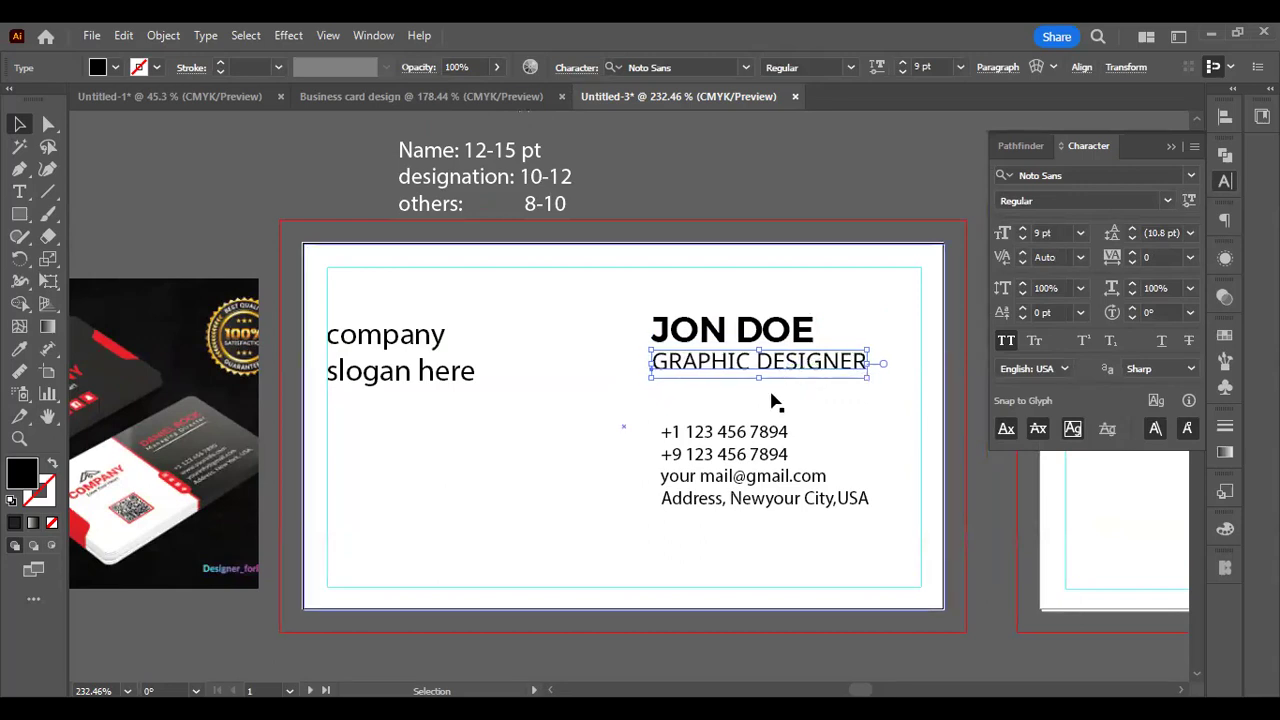
left_click(760, 177)
left_click_drag(629, 443, 614, 420)
left_click(626, 443)
Change the name text's fill colour to blue 009df4
left_click(765, 303)
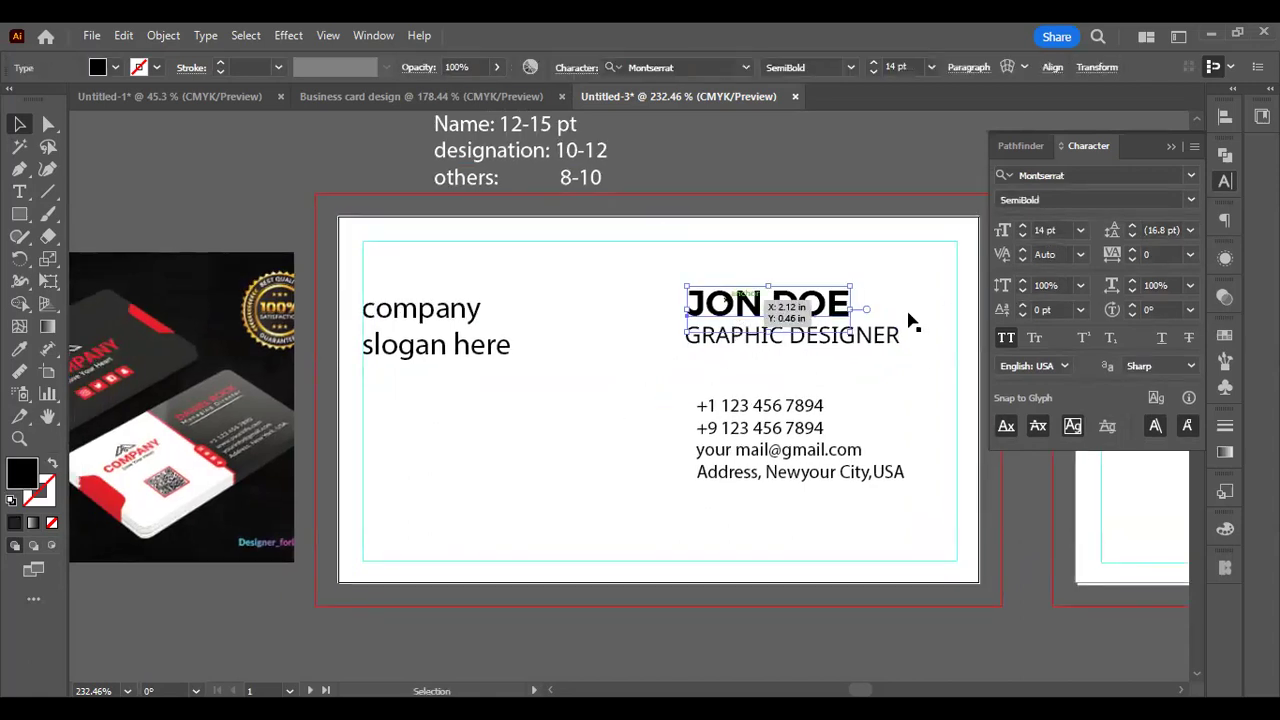
double_click(17, 482)
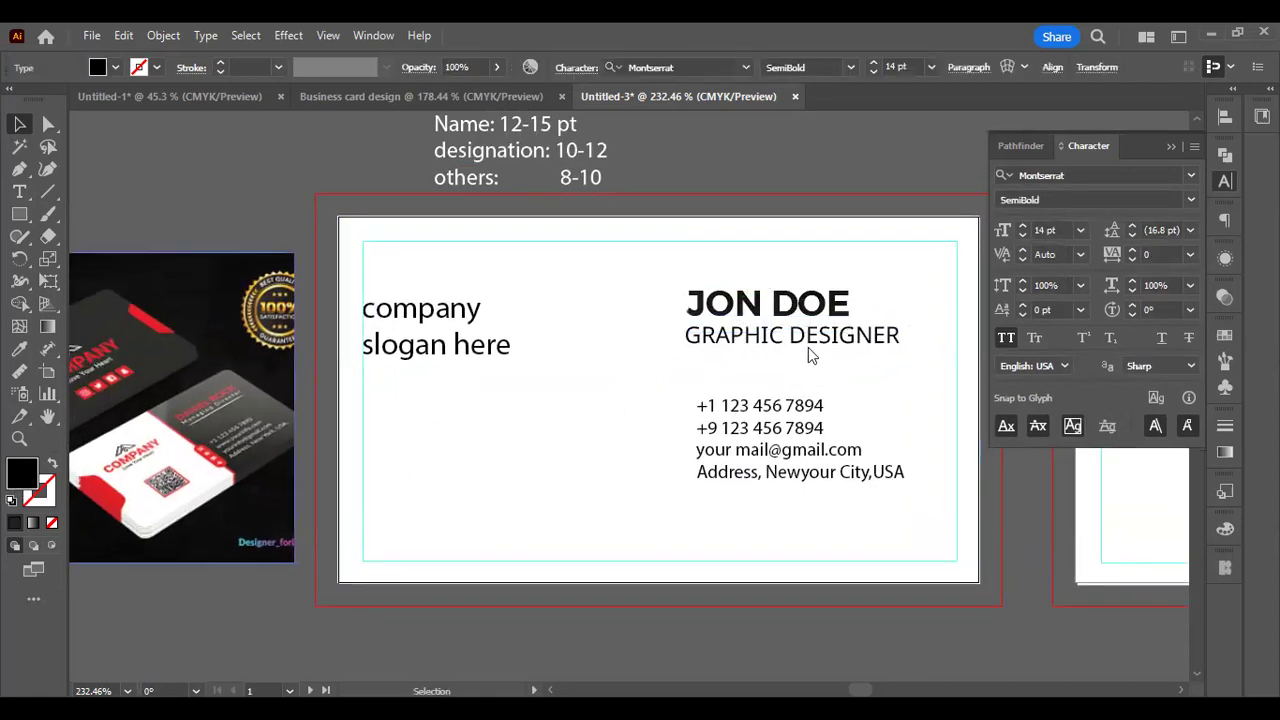
left_click_drag(1050, 495, 1040, 427)
left_click(948, 338)
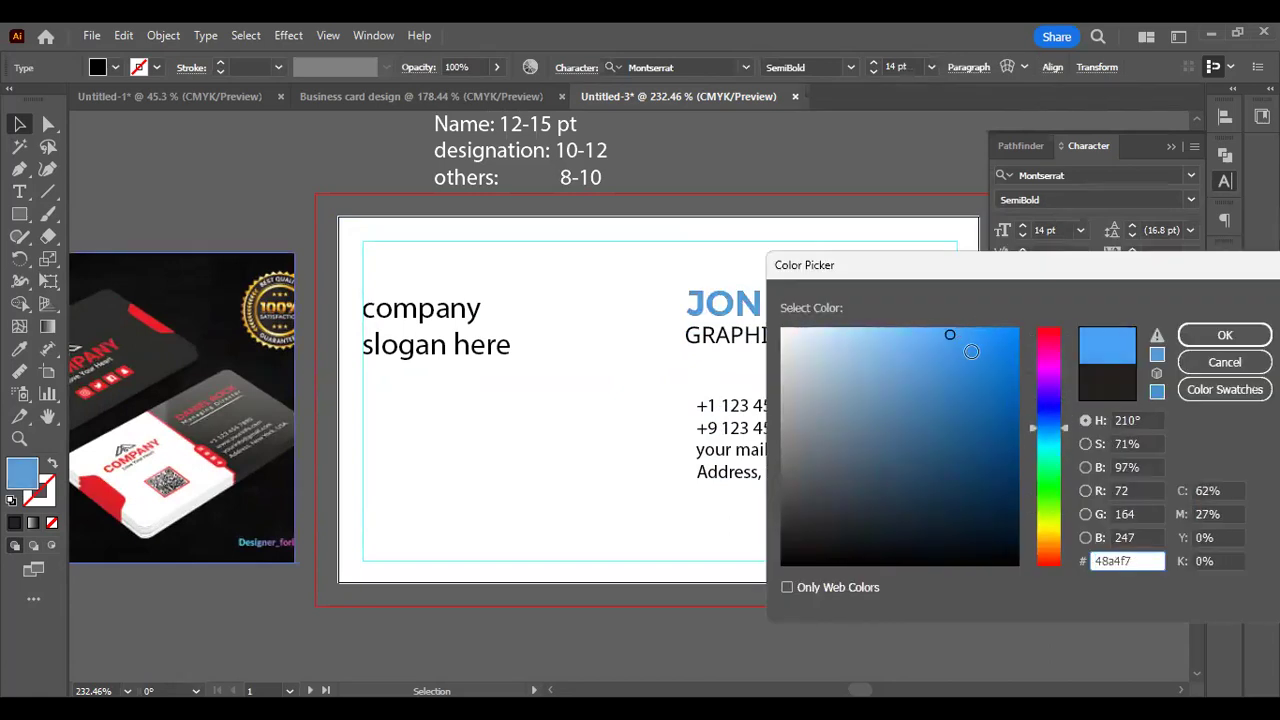
left_click(982, 328)
left_click(909, 334)
left_click(943, 337)
left_click(971, 344)
left_click_drag(1036, 420, 1036, 432)
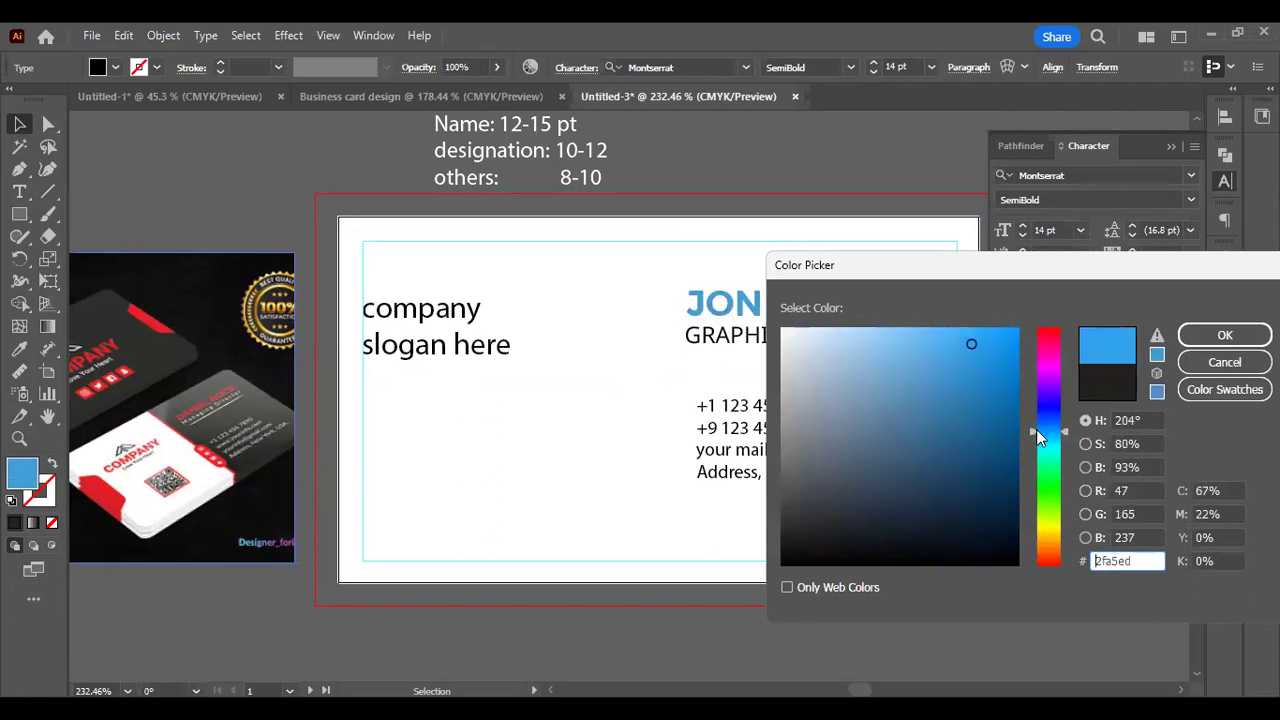
type("009df4")
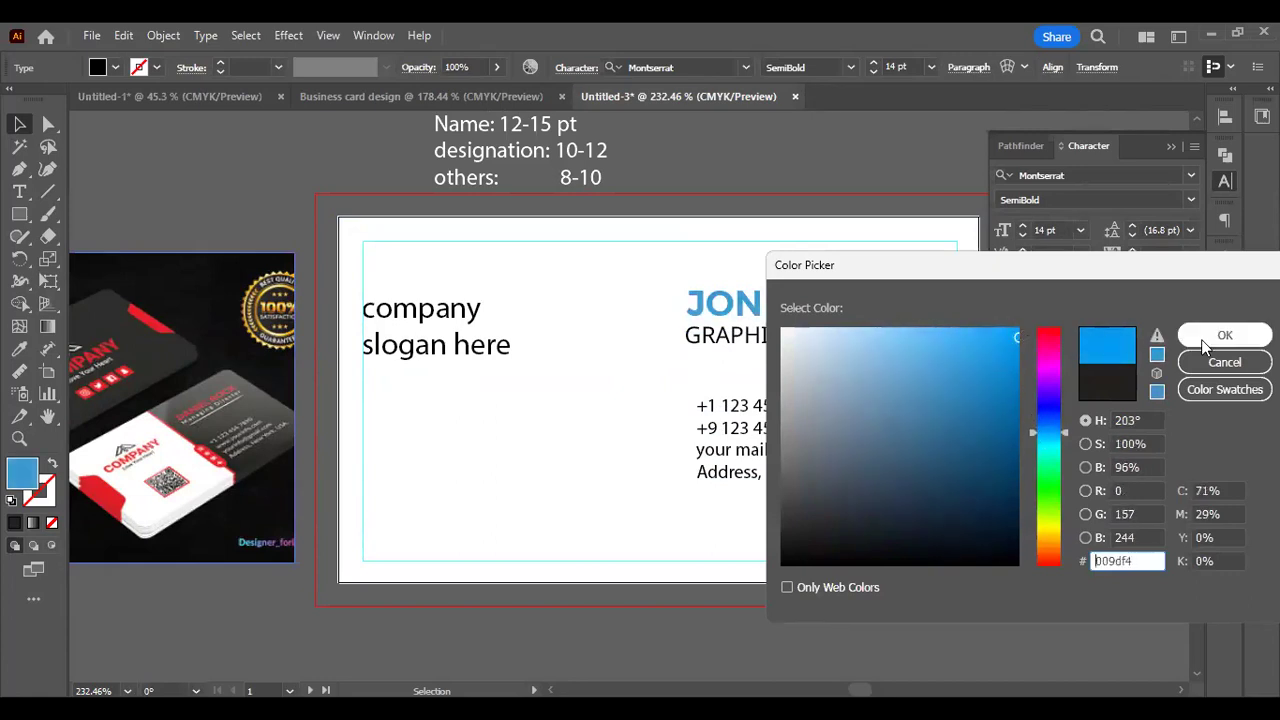
key("Return")
left_click(795, 202)
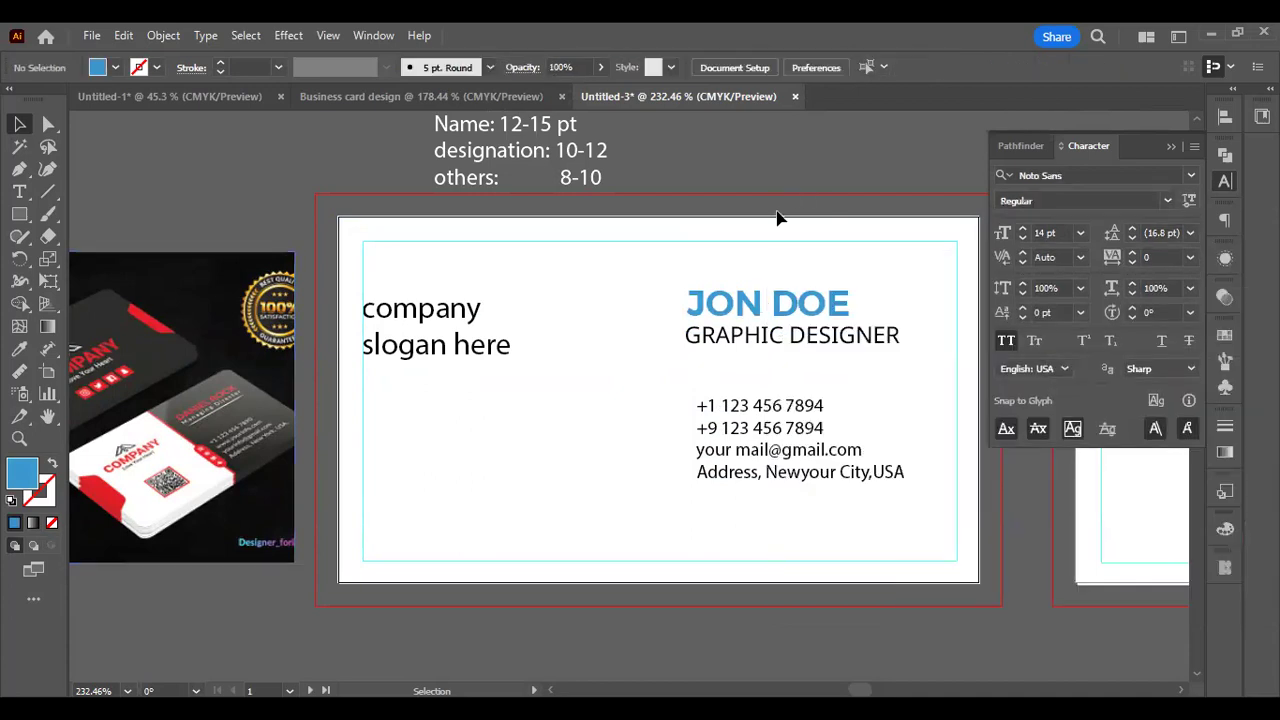
Move the contact details block left and slightly down so it aligns with the name's left edge
left_click_drag(766, 437, 762, 456)
key("ctrl+shift+a")
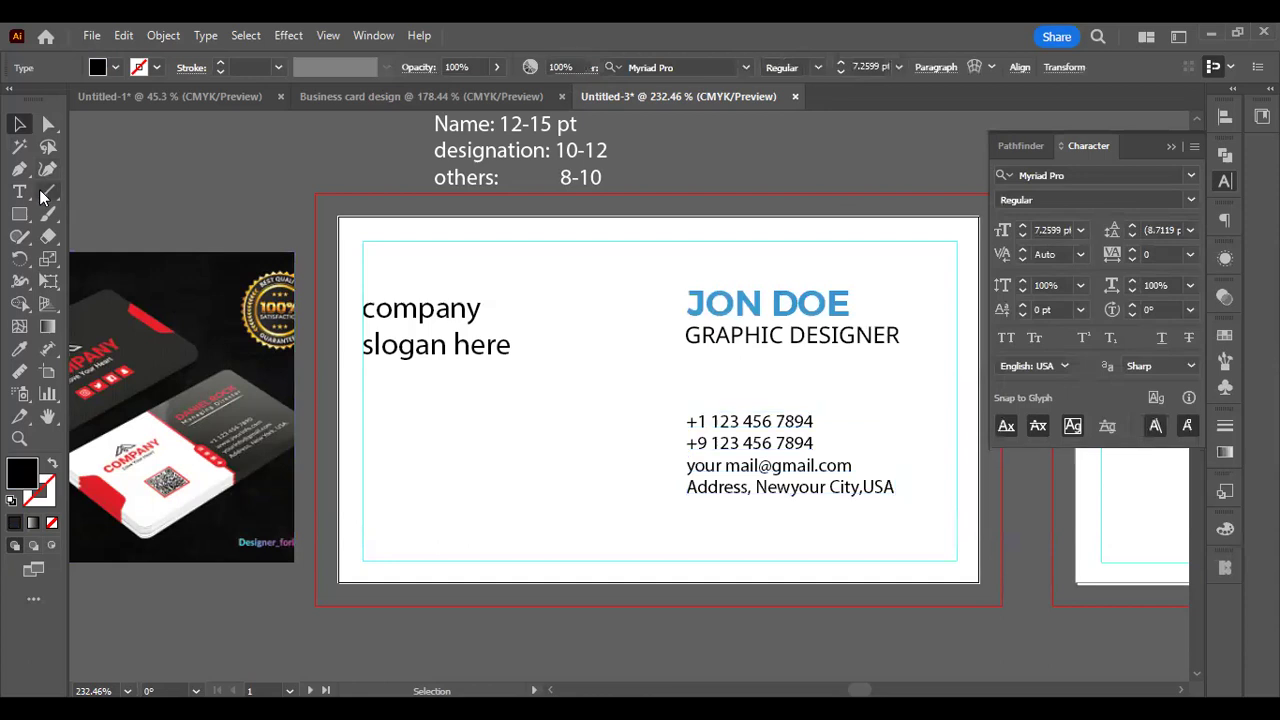
Draw a horizontal line just beneath the job title, slightly wider than the text
left_click(47, 192)
scroll(780, 345, "right", 1)
scroll(606, 349, "up", 1)
left_click_drag(619, 349, 899, 348)
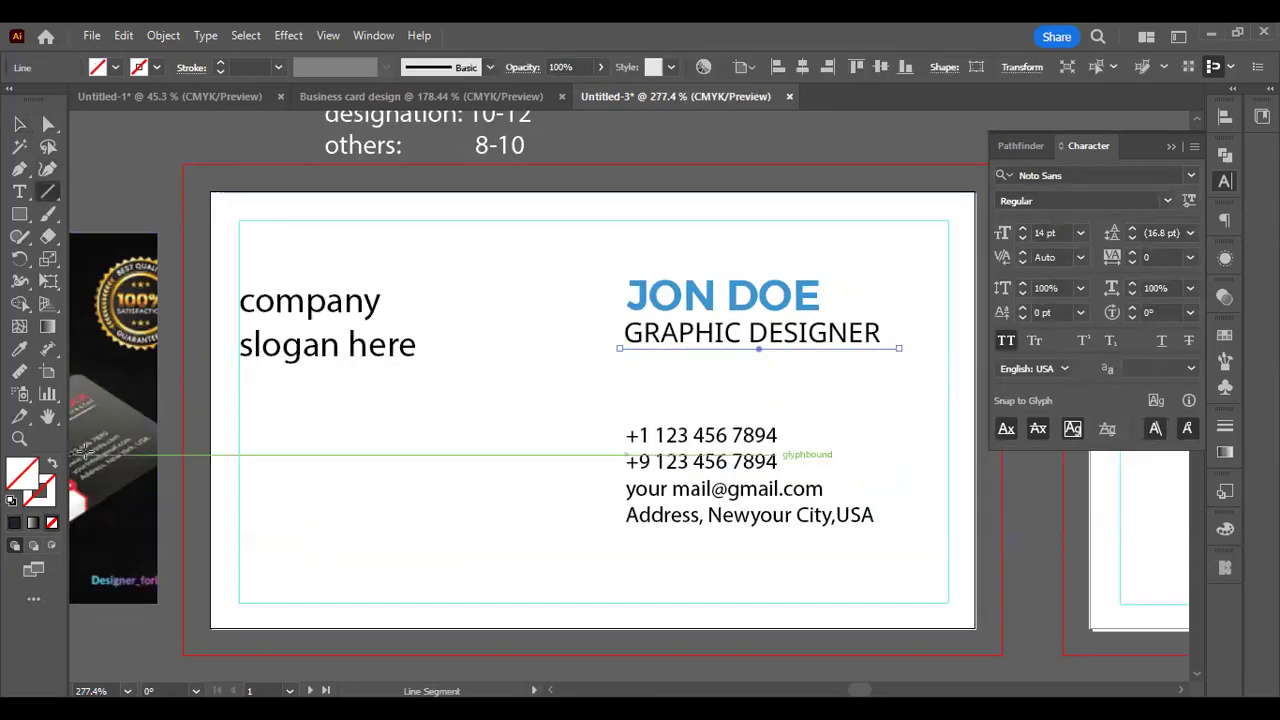
Give the line under the job title a black stroke with a weight of 0.75 pt
left_click(31, 515)
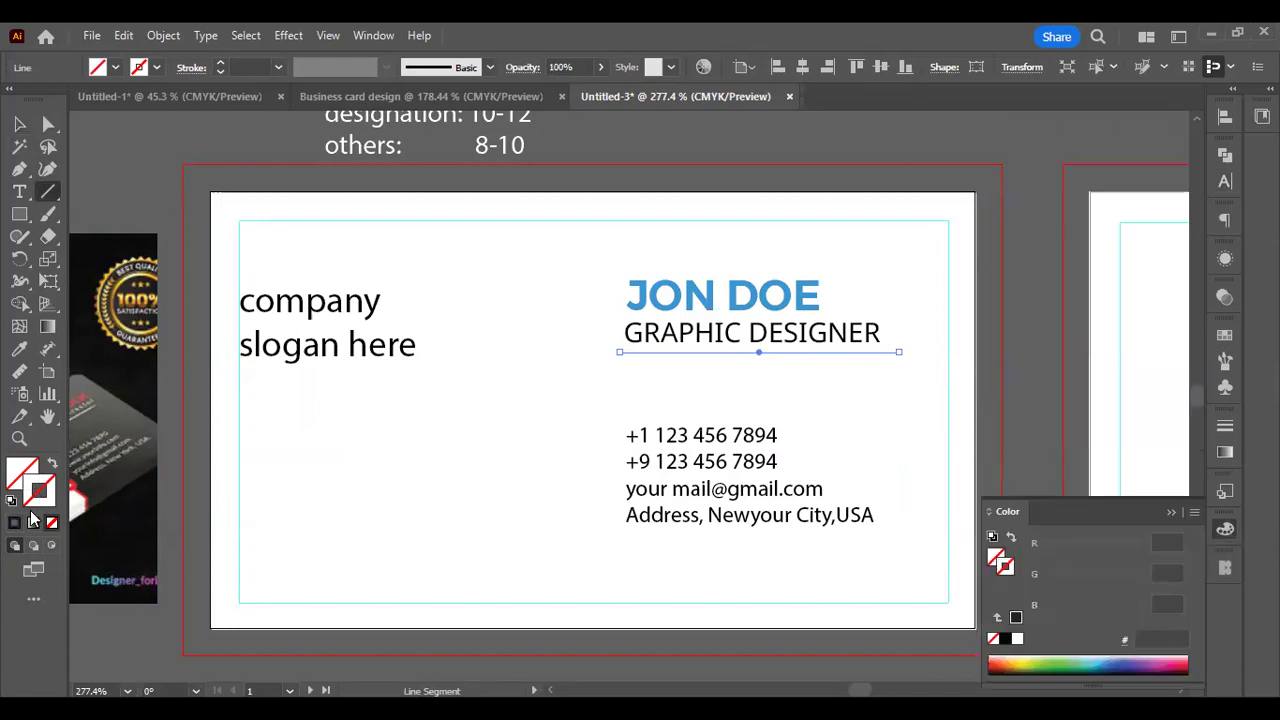
left_click(247, 66)
type("0.5")
key("Return")
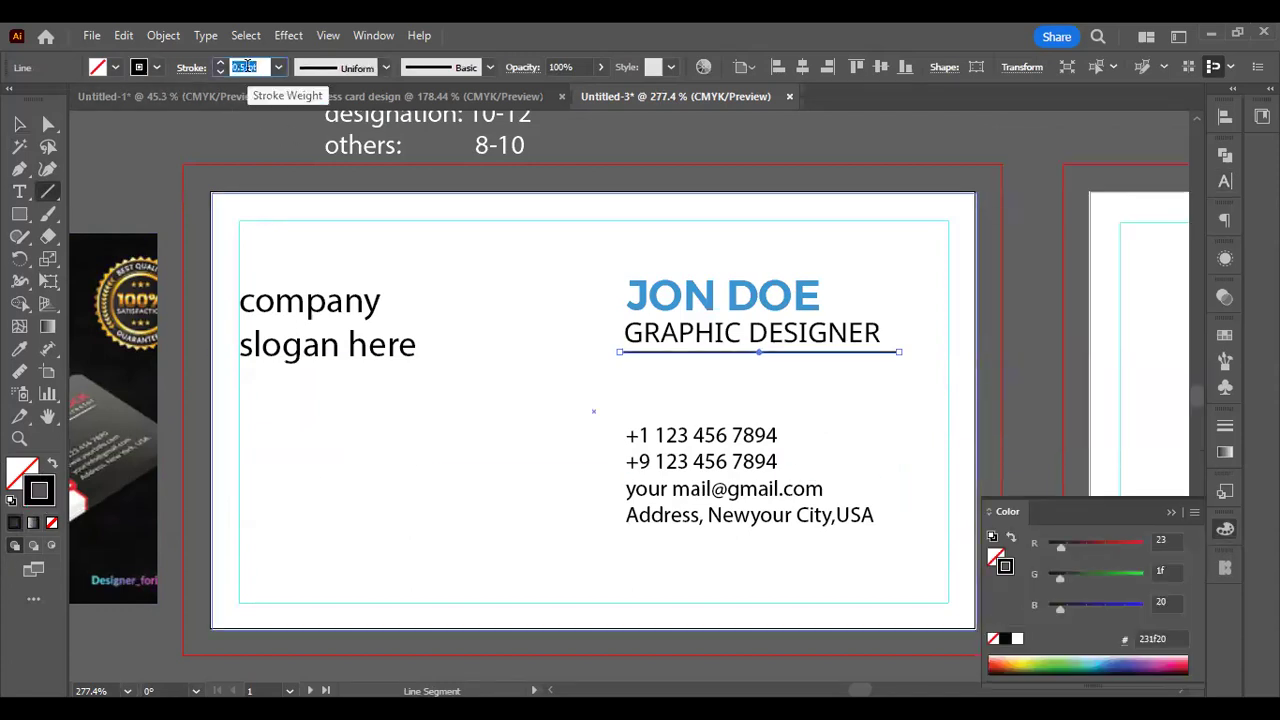
key("Up")
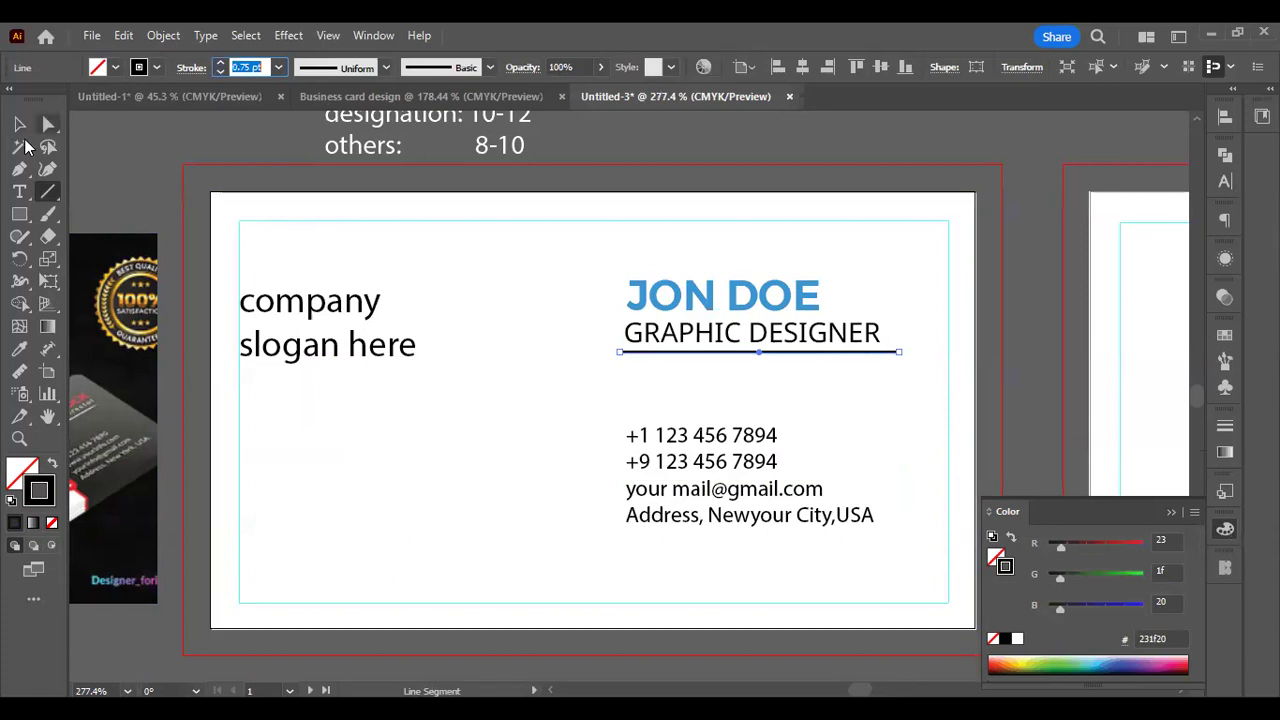
Shorten the line to about the job title's width and move the contact details slightly up beneath it
left_click(19, 124)
left_click(628, 362)
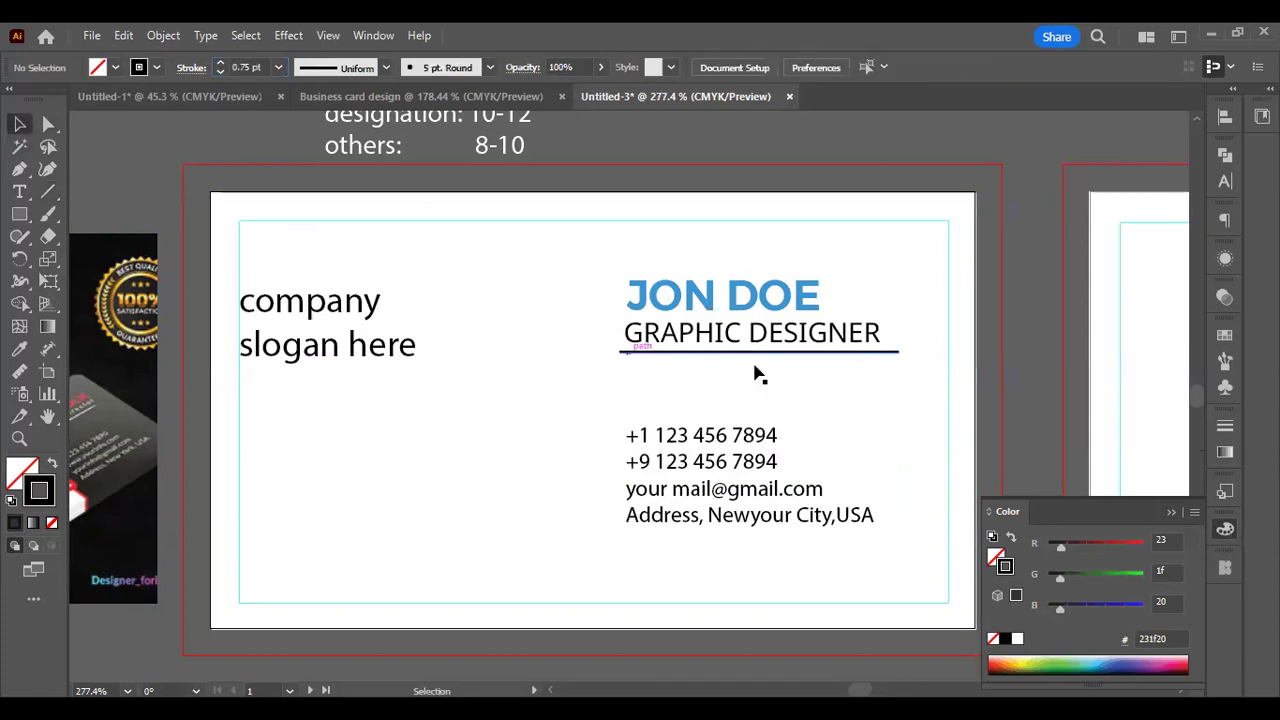
left_click(926, 360)
key("Right")
left_click_drag(891, 325, 878, 364)
scroll(890, 335, "down", 2)
mouse_move(719, 402)
left_mouse_down()
mouse_move(715, 380)
mouse_move(720, 394)
left_mouse_up()
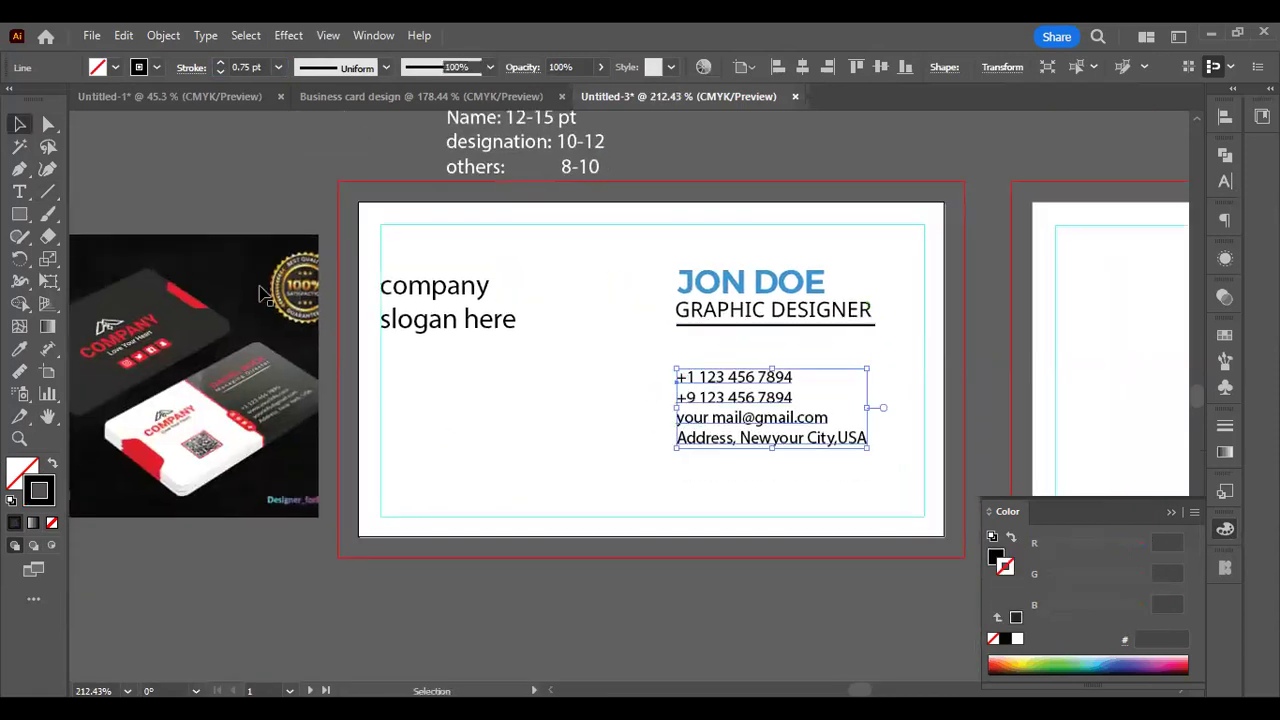
Copy the job title's text formatting onto the contact details with the Eyedropper, followed by the name's formatting
left_click(22, 350)
left_click(690, 310)
left_click(874, 356, "ctrl")
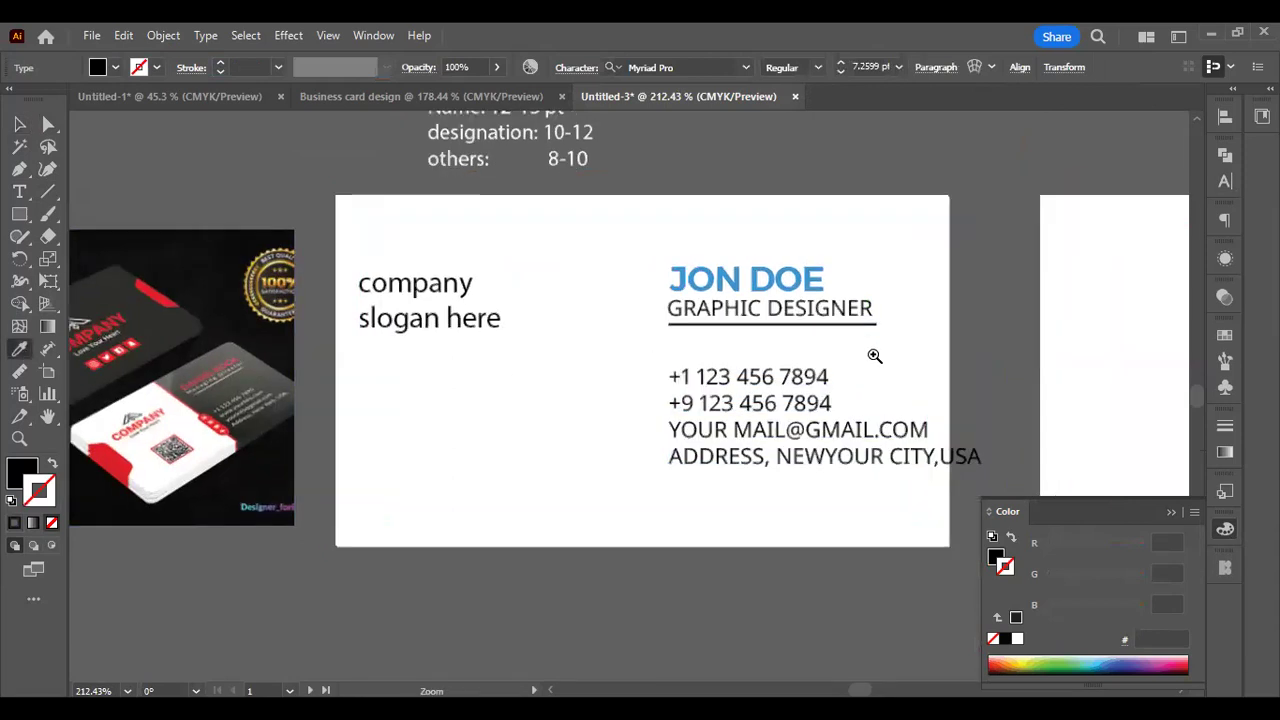
left_click(743, 268)
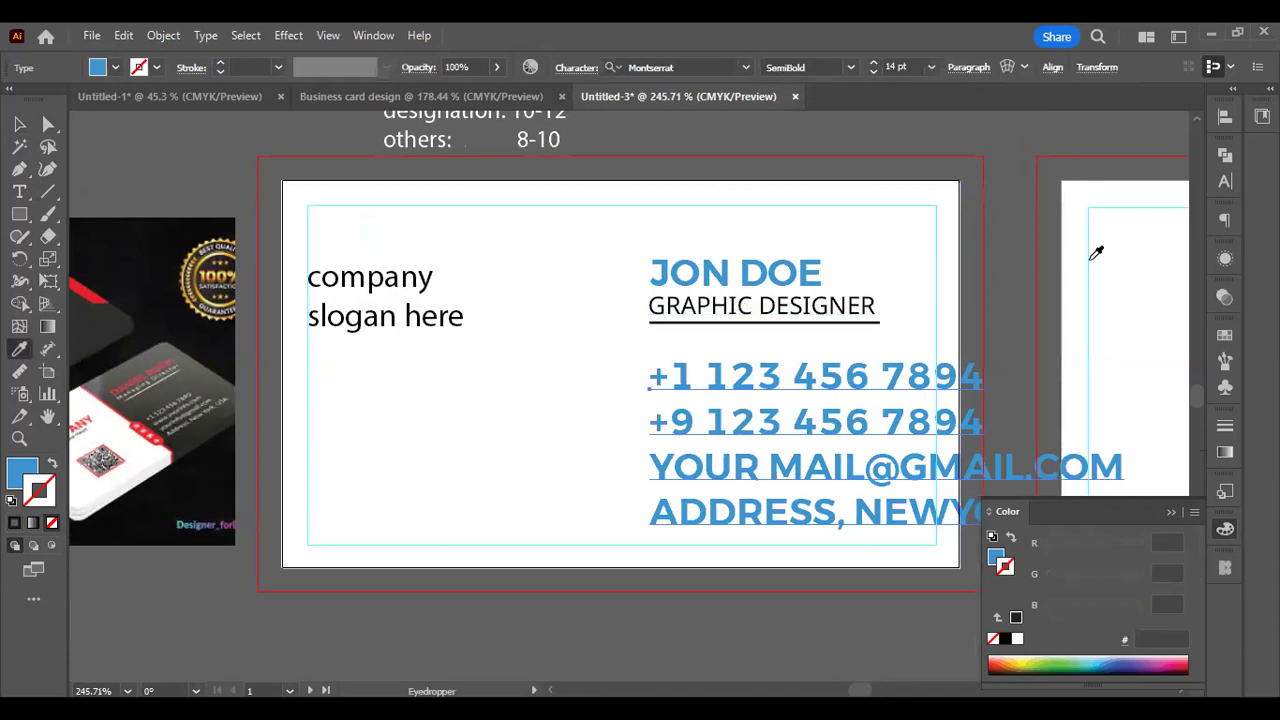
Set the contact details' font size to 8 pt and turn off All Caps
key("ctrl+t")
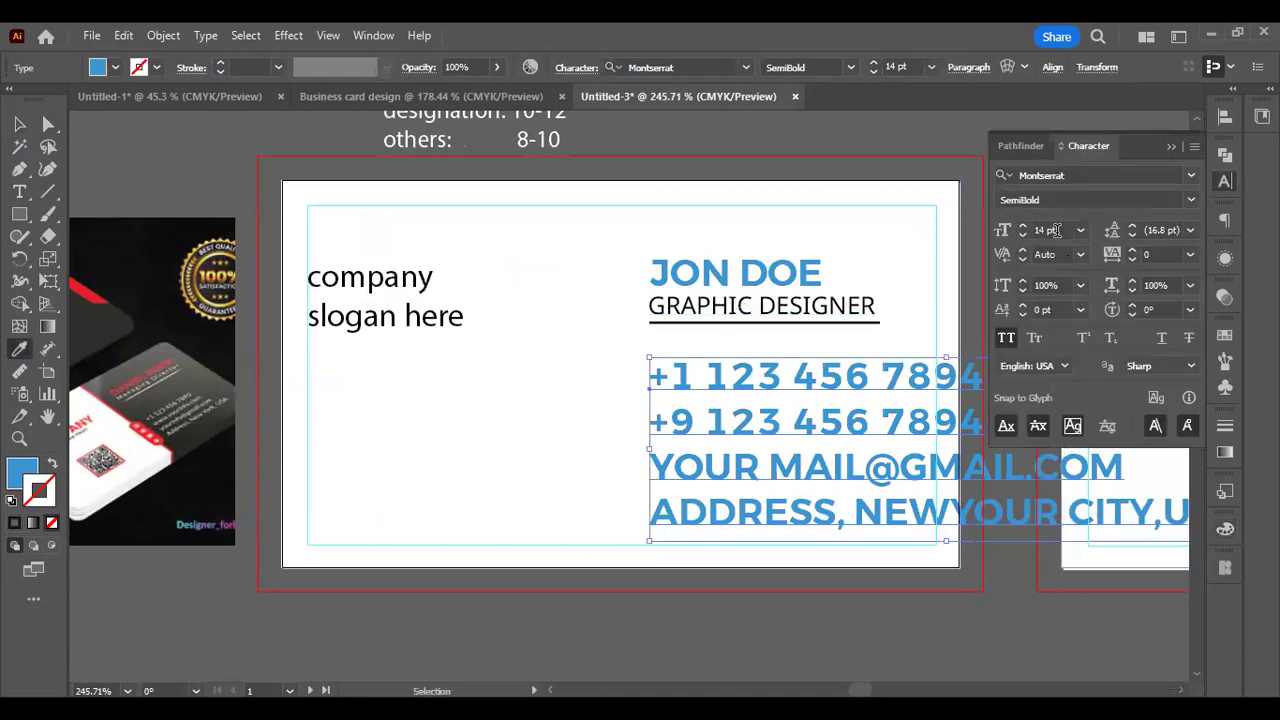
left_click(1022, 236)
left_click(1022, 236)
left_click(1022, 236)
left_click(1022, 236)
left_click(1022, 236)
left_click(1022, 236)
left_click(1022, 236)
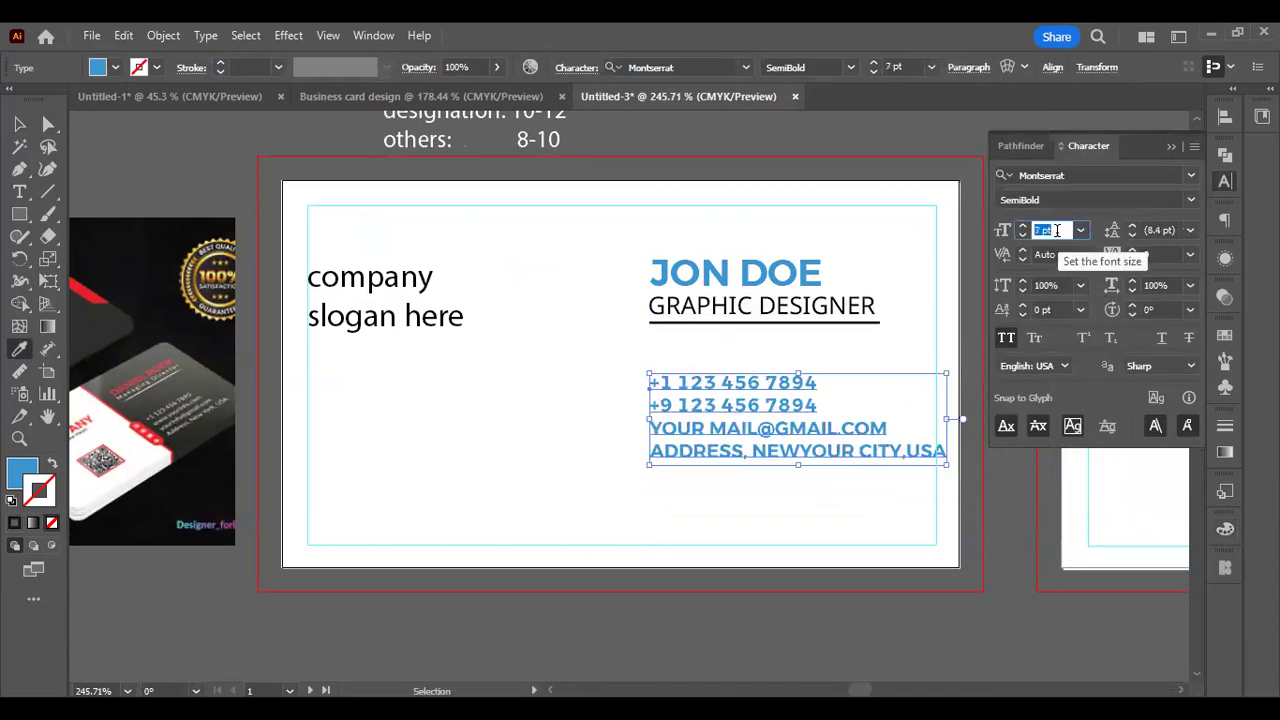
key("ctrl+shift+a")
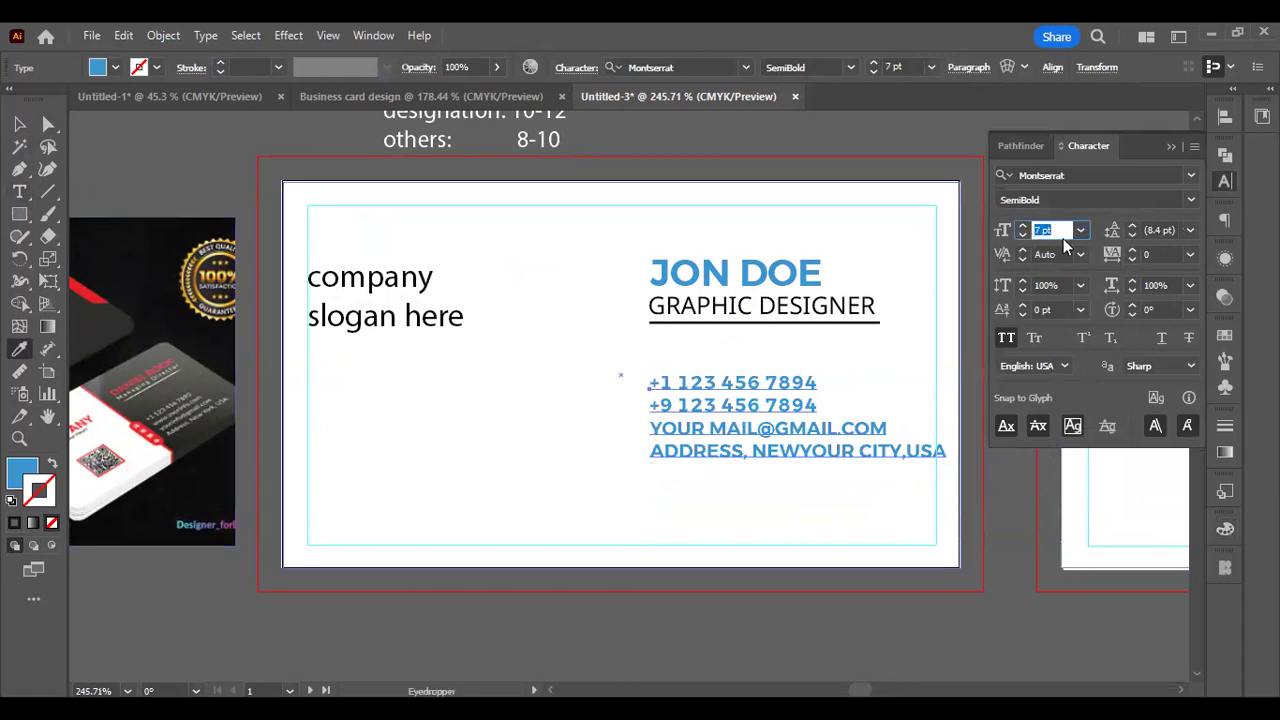
key("Up")
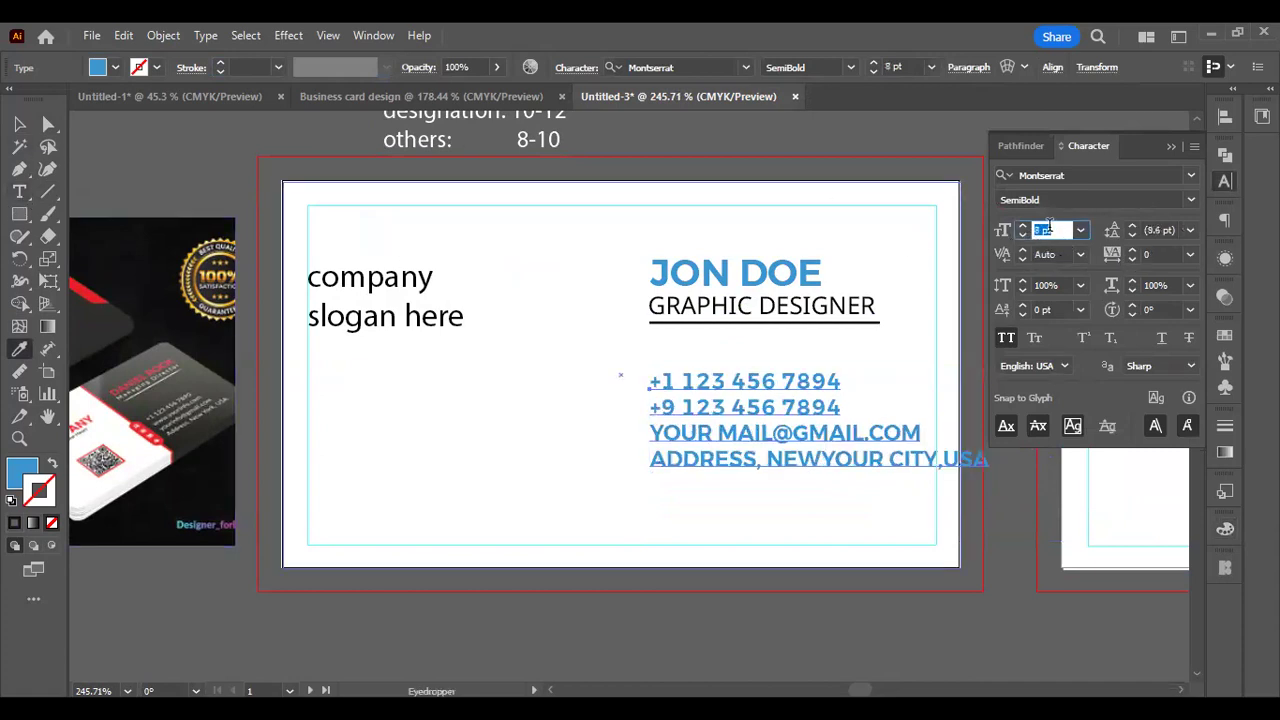
left_click(1007, 340)
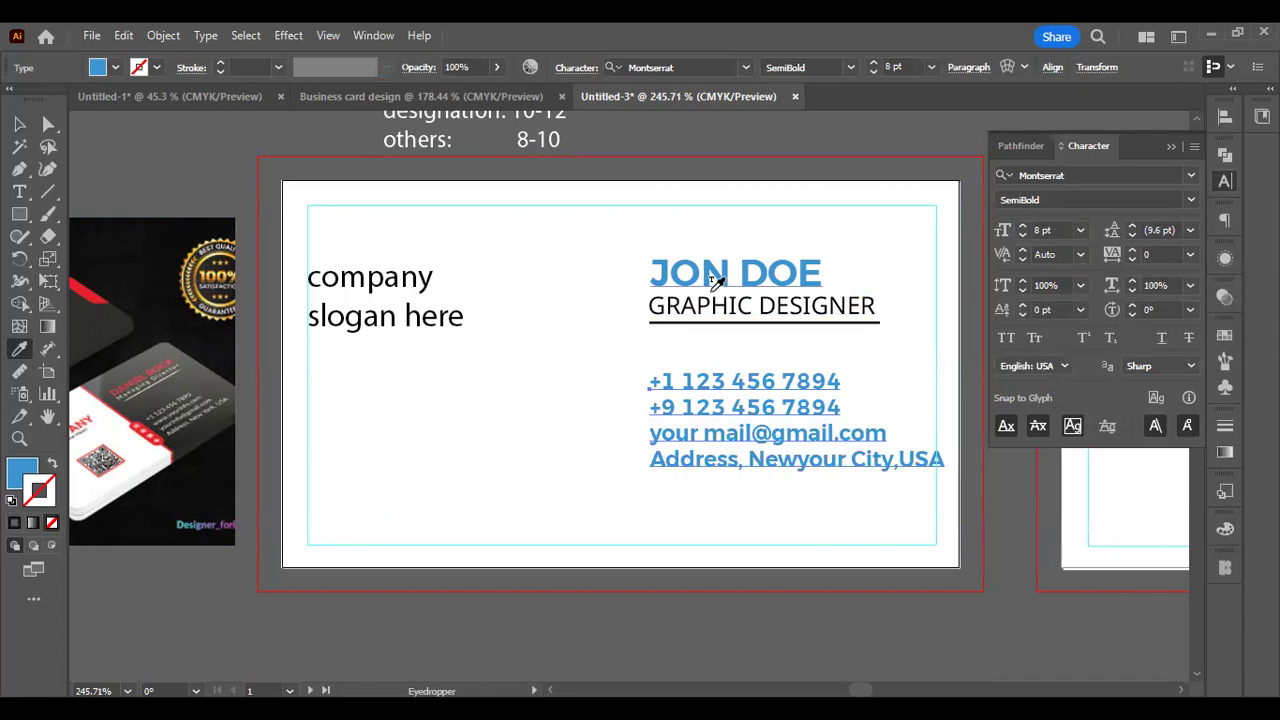
Change the contact details' font to Noto Sans Regular
left_click(1083, 176)
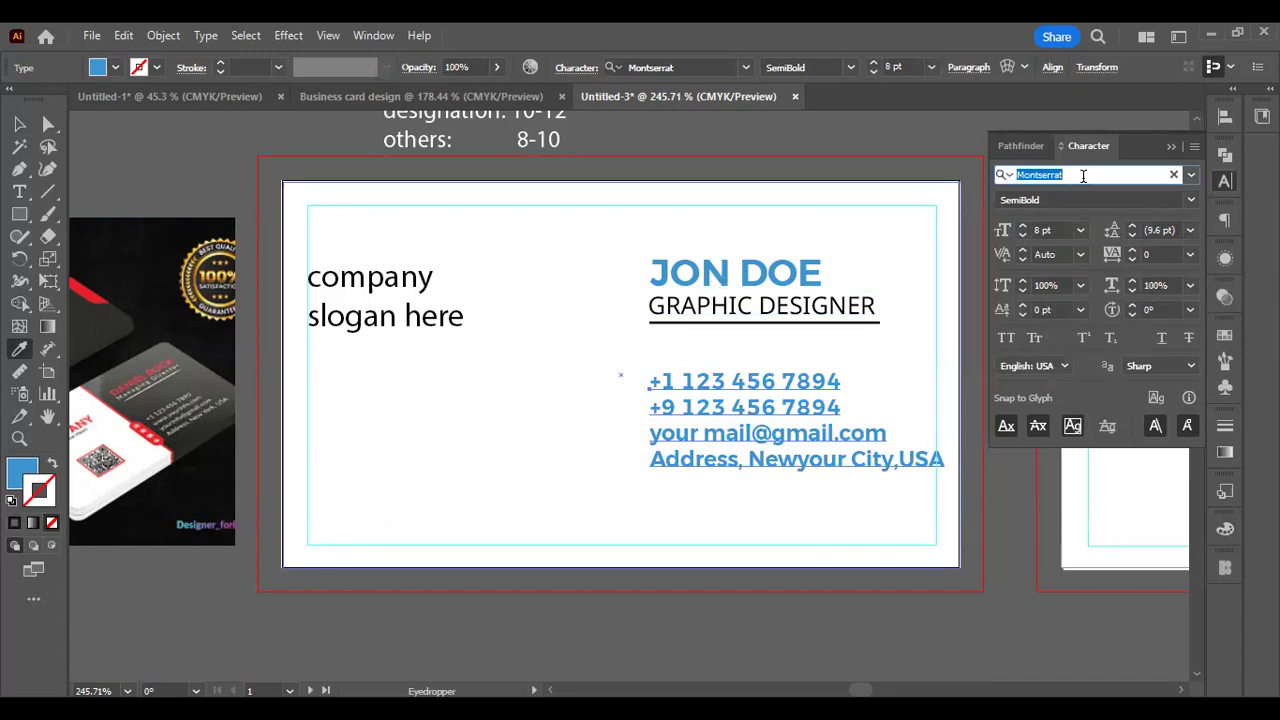
type("n")
type("toc")
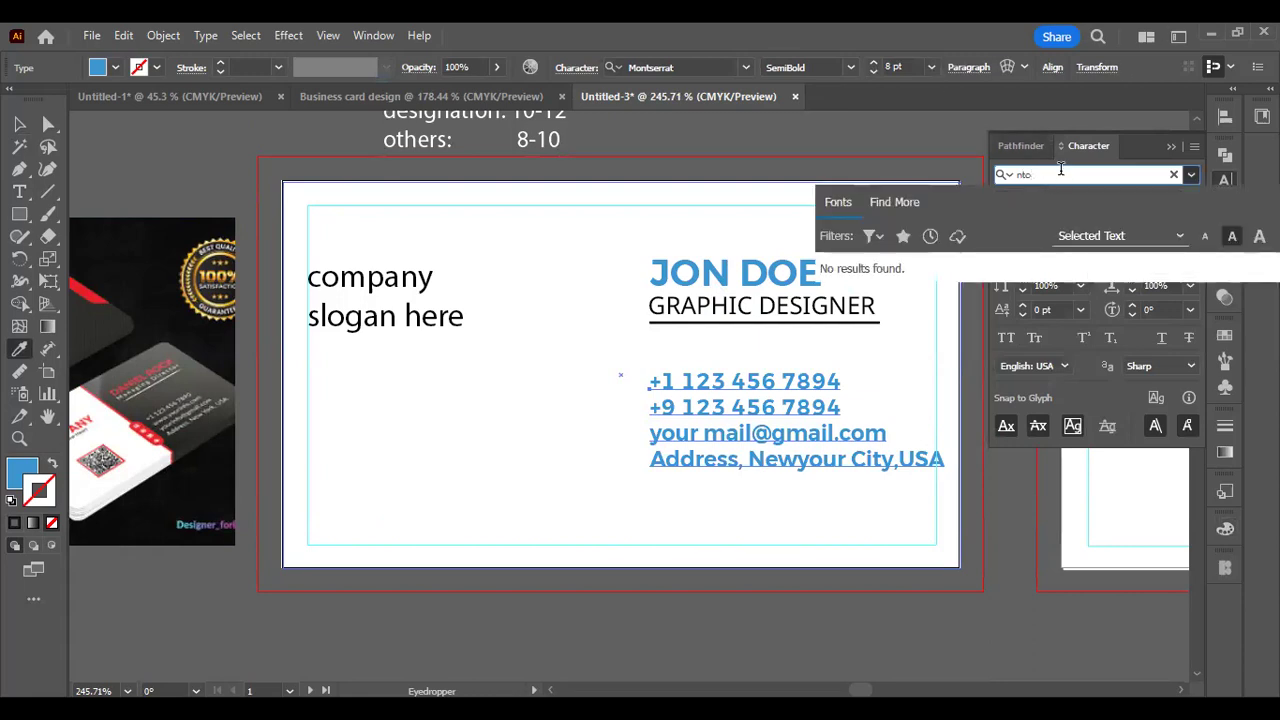
key("BackSpace")
key("BackSpace")
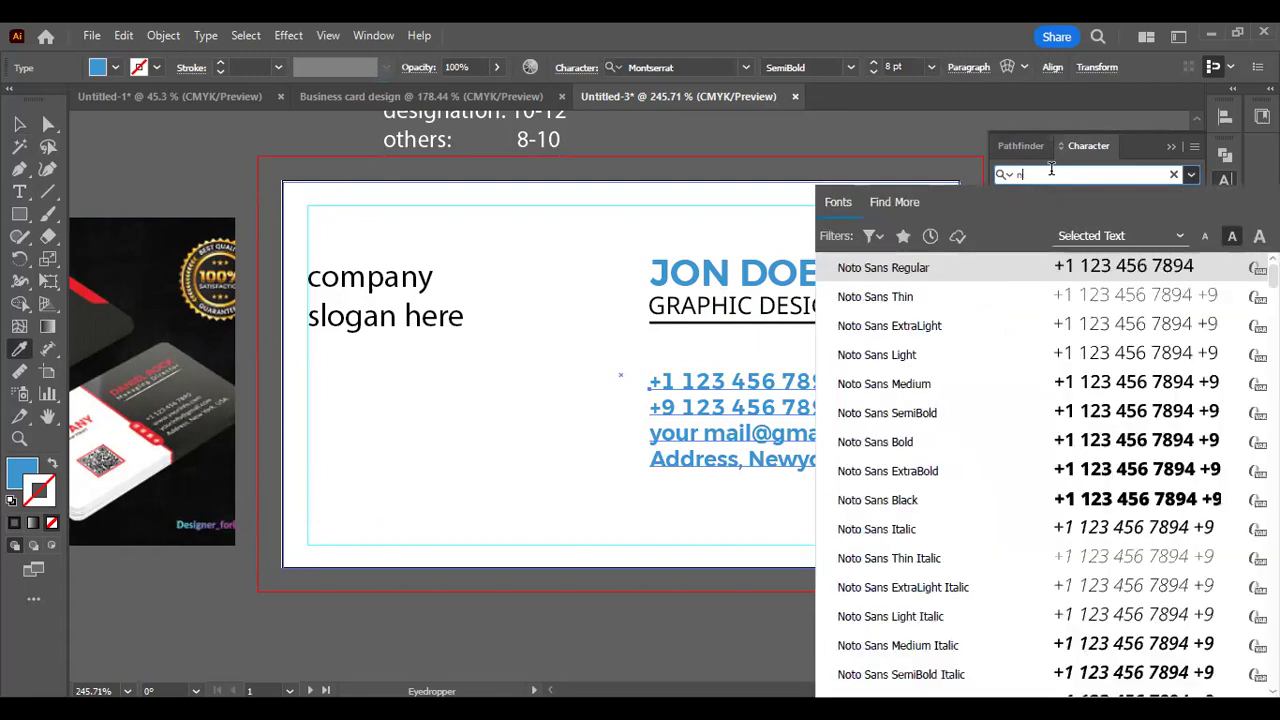
left_click(903, 282)
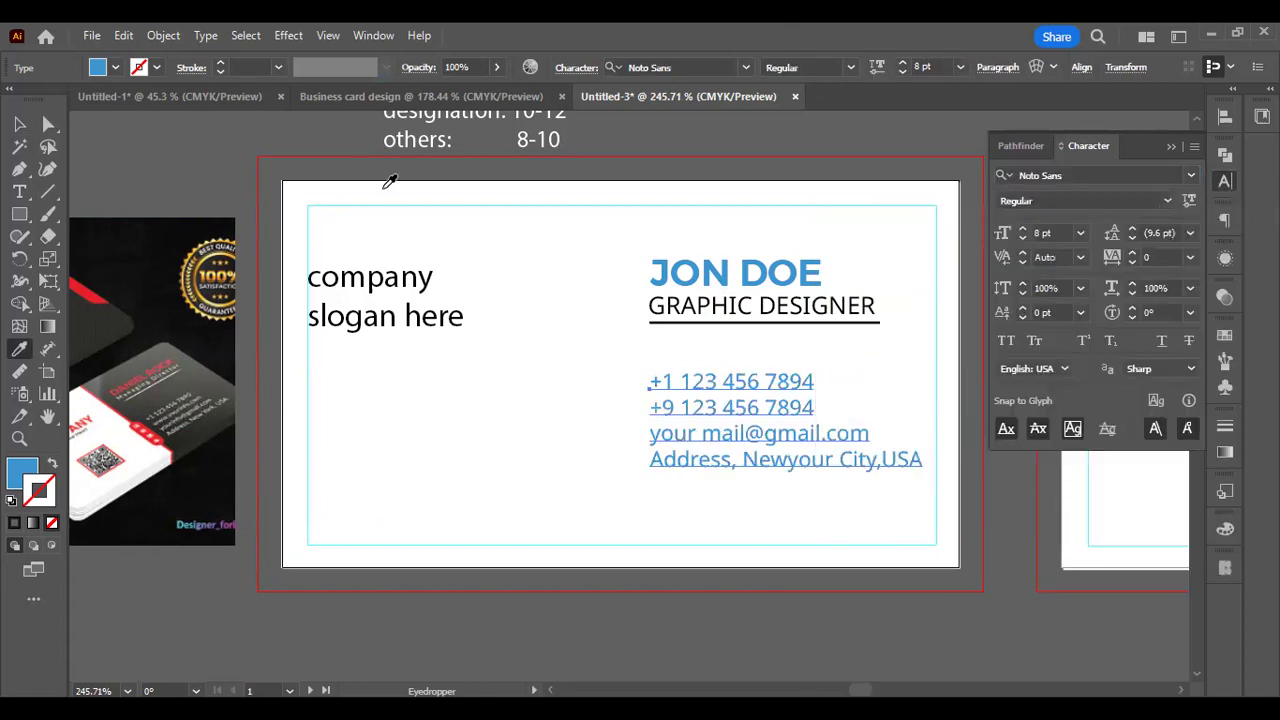
Set the contact details' fill colour to black 000000
key("Escape")
left_click(25, 467)
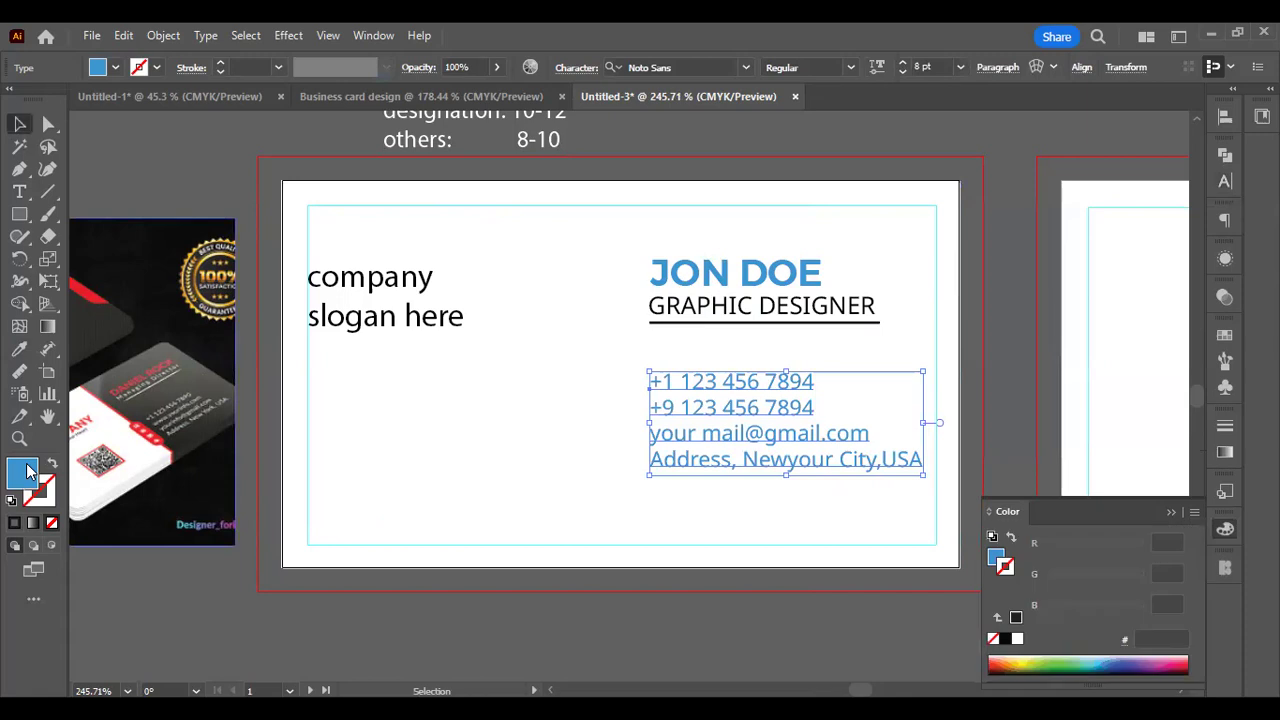
double_click(995, 555)
type("000000")
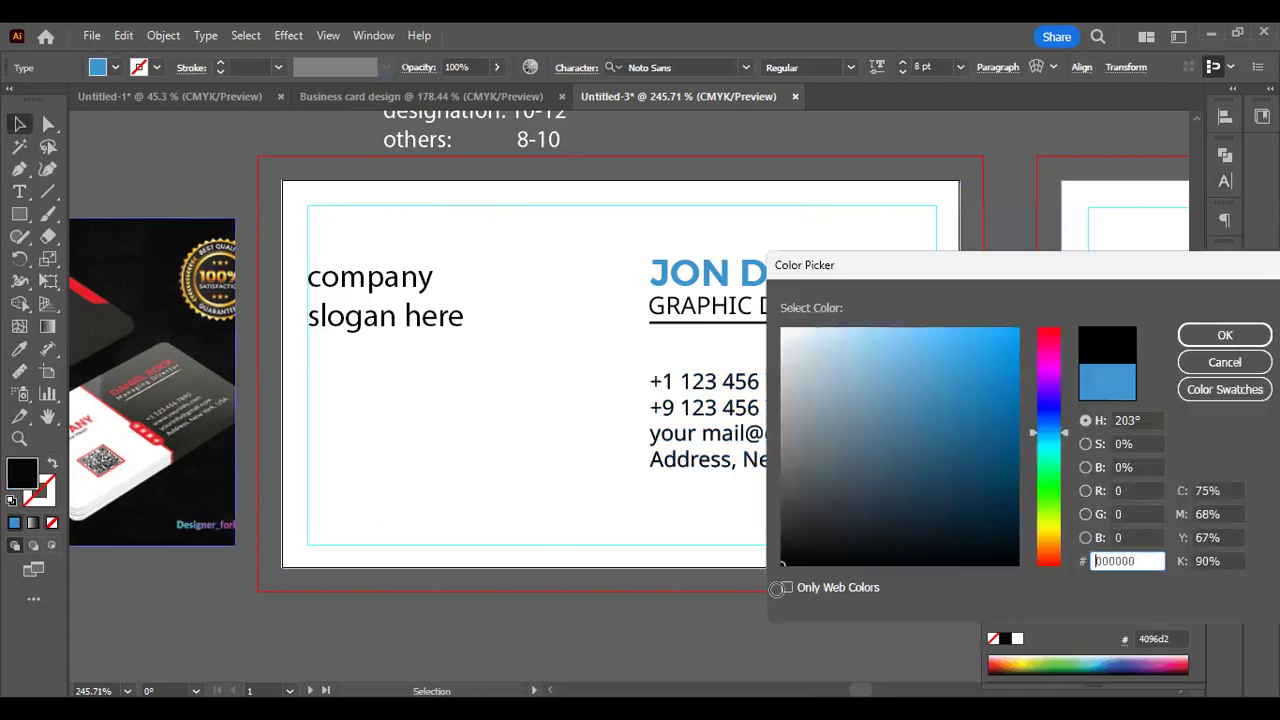
left_click(1226, 333)
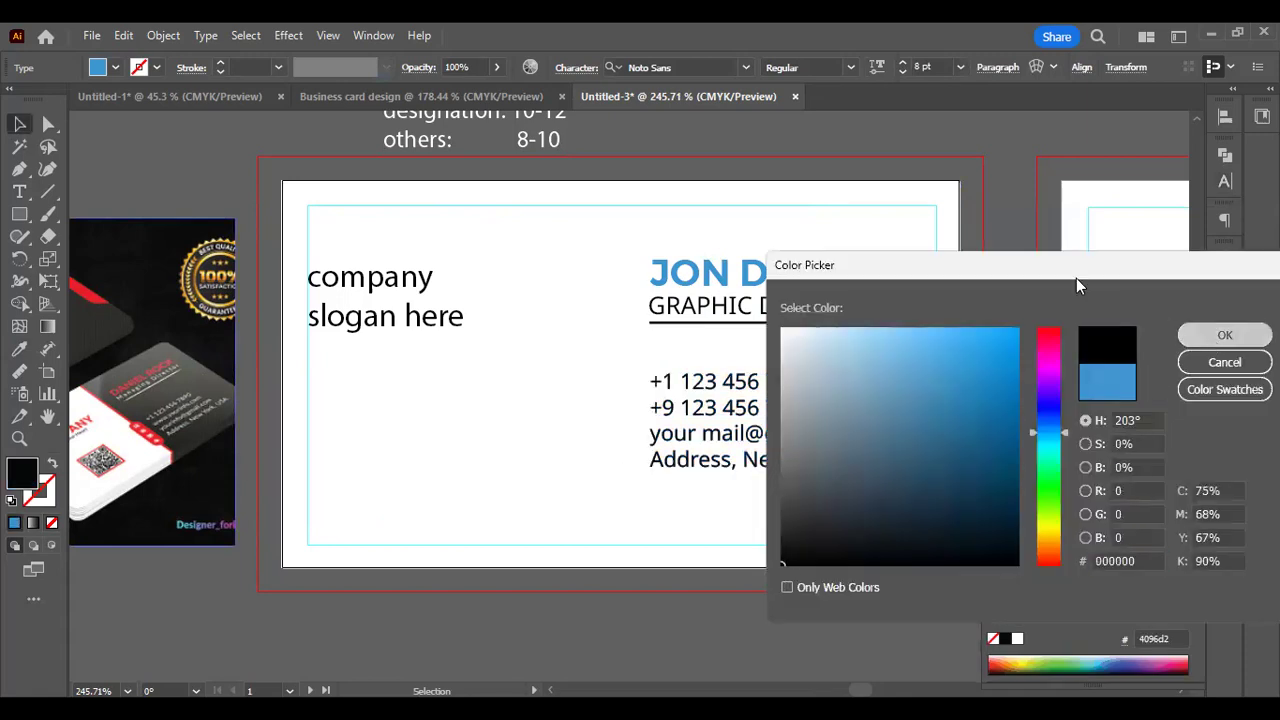
left_click(956, 208)
Shift the contact details slightly down and left, and increase their leading to 12 pt
left_click_drag(898, 265, 829, 279)
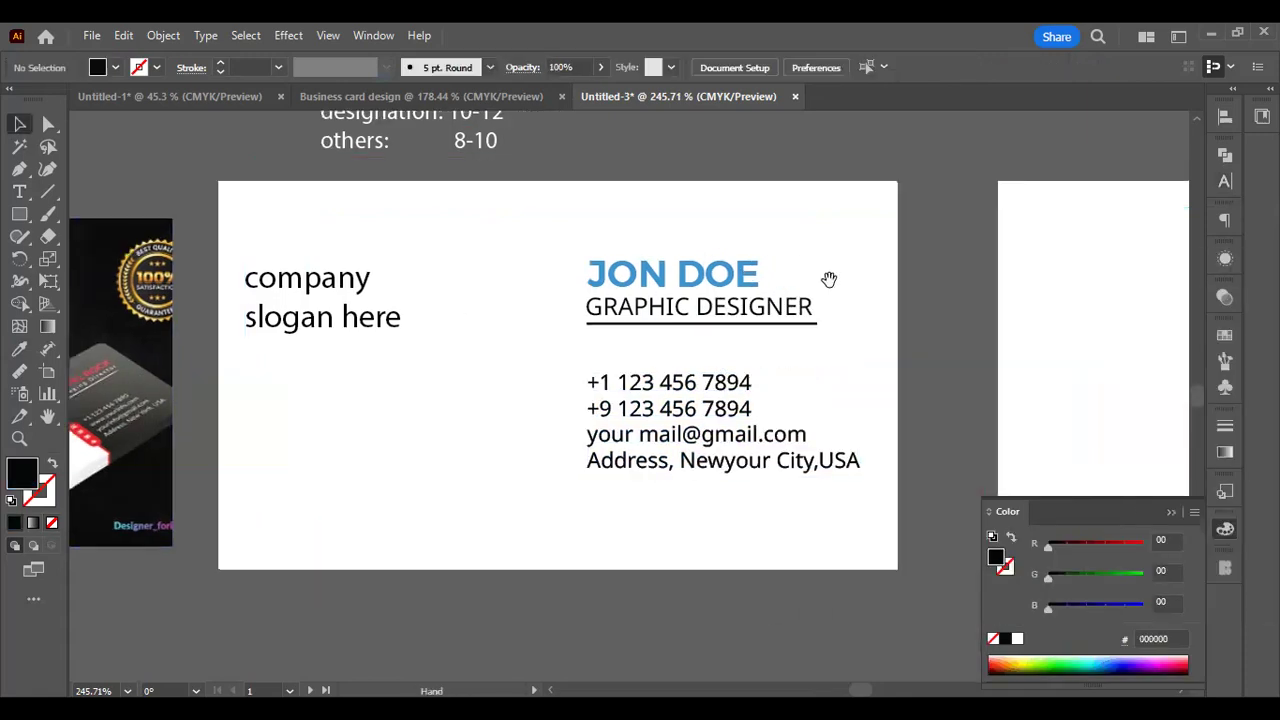
left_click(668, 410)
left_click_drag(668, 411, 668, 412)
key("ctrl+t")
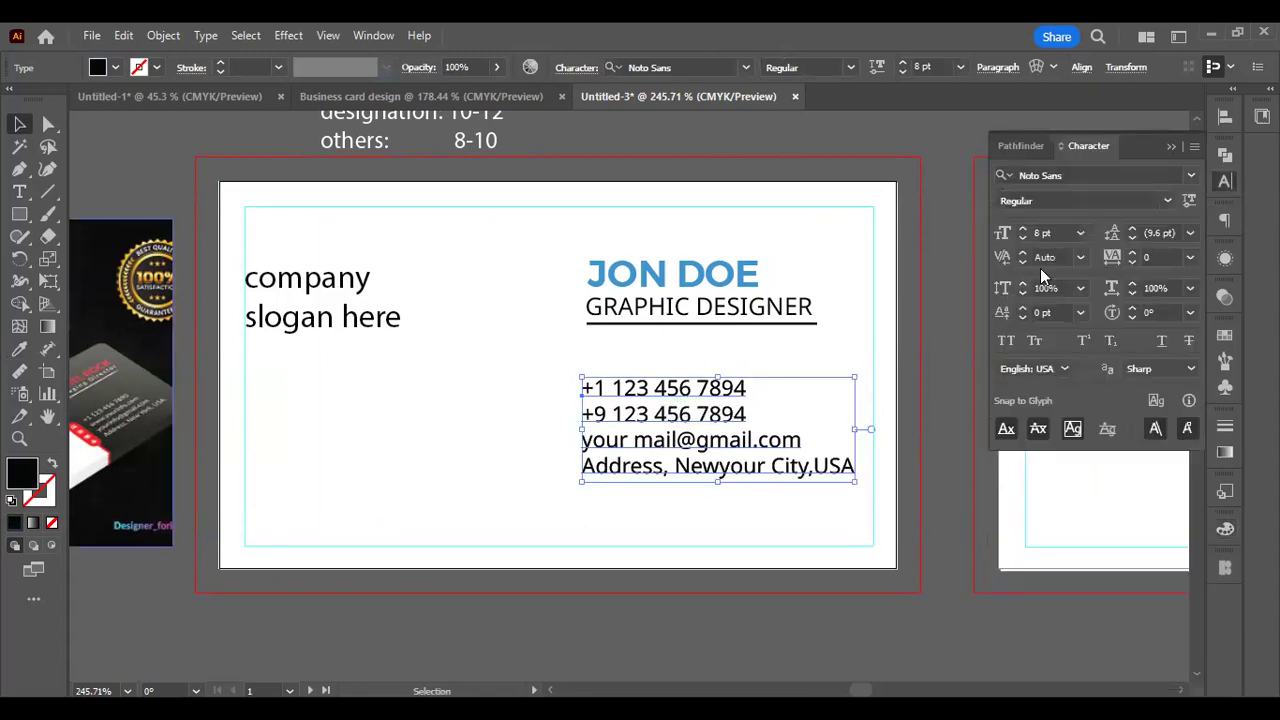
left_click(1158, 232)
scroll(1158, 232, "up", 3)
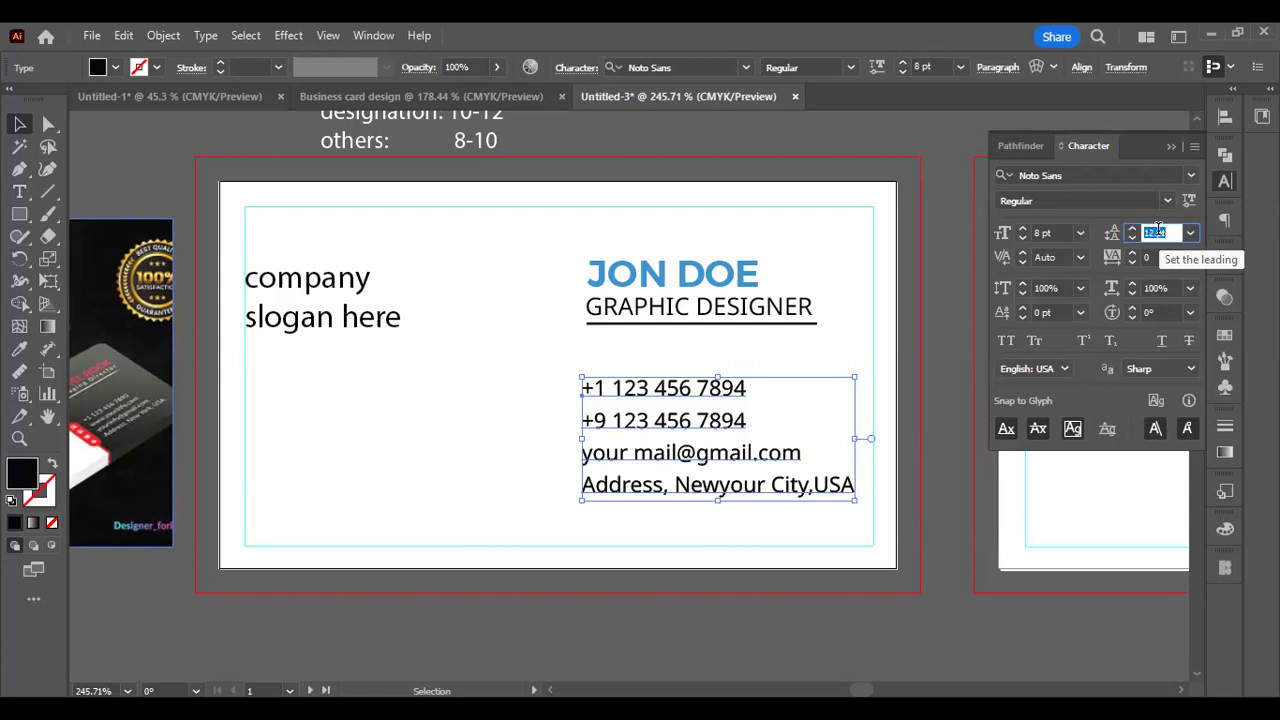
Reduce the contact details' leading to 11 pt and deselect the text
scroll(1158, 232, "down", 1)
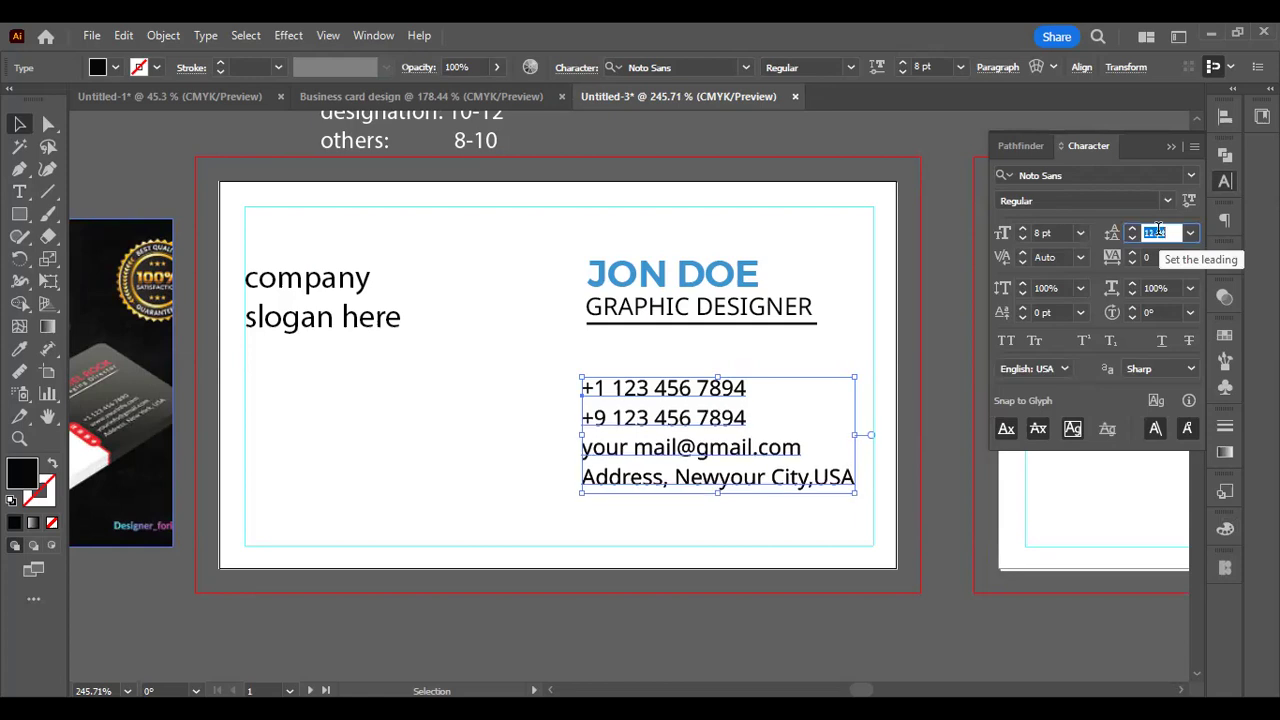
left_click(947, 425)
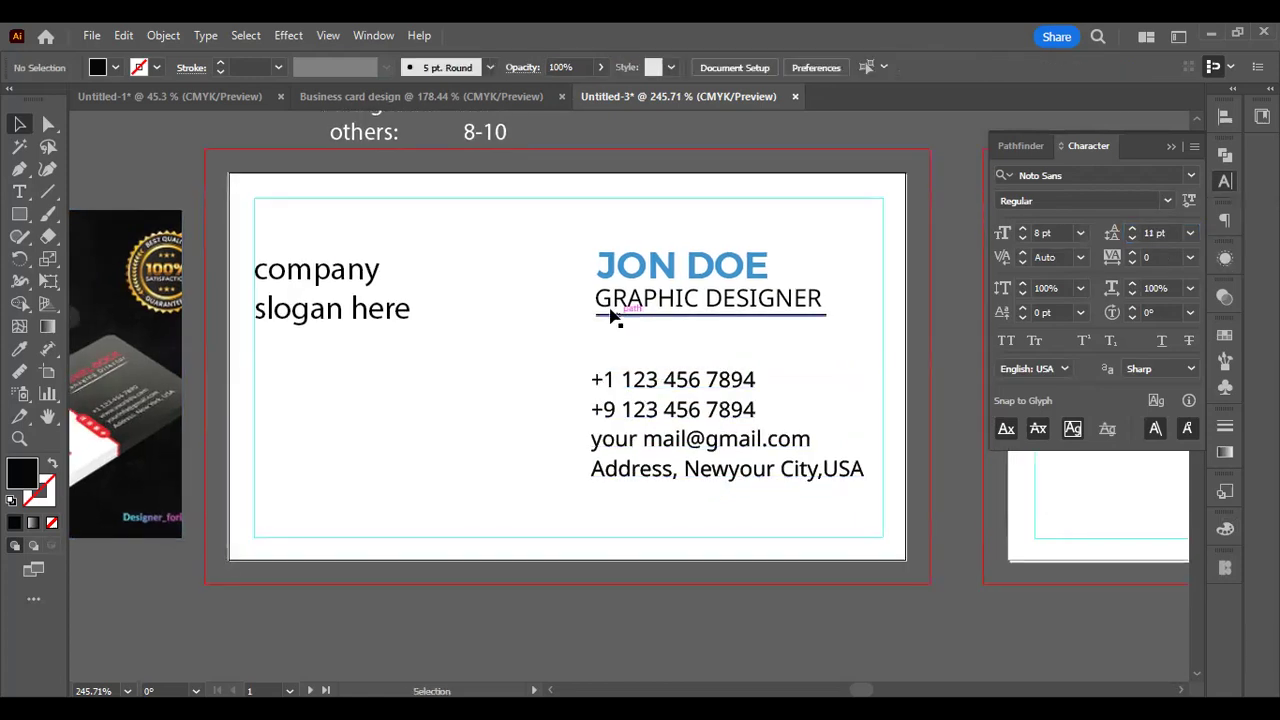
left_click(465, 248)
key("ctrl+shift+a")
Left-align the name, job title, divider line and contact details with each other
left_click_drag(553, 228, 690, 490)
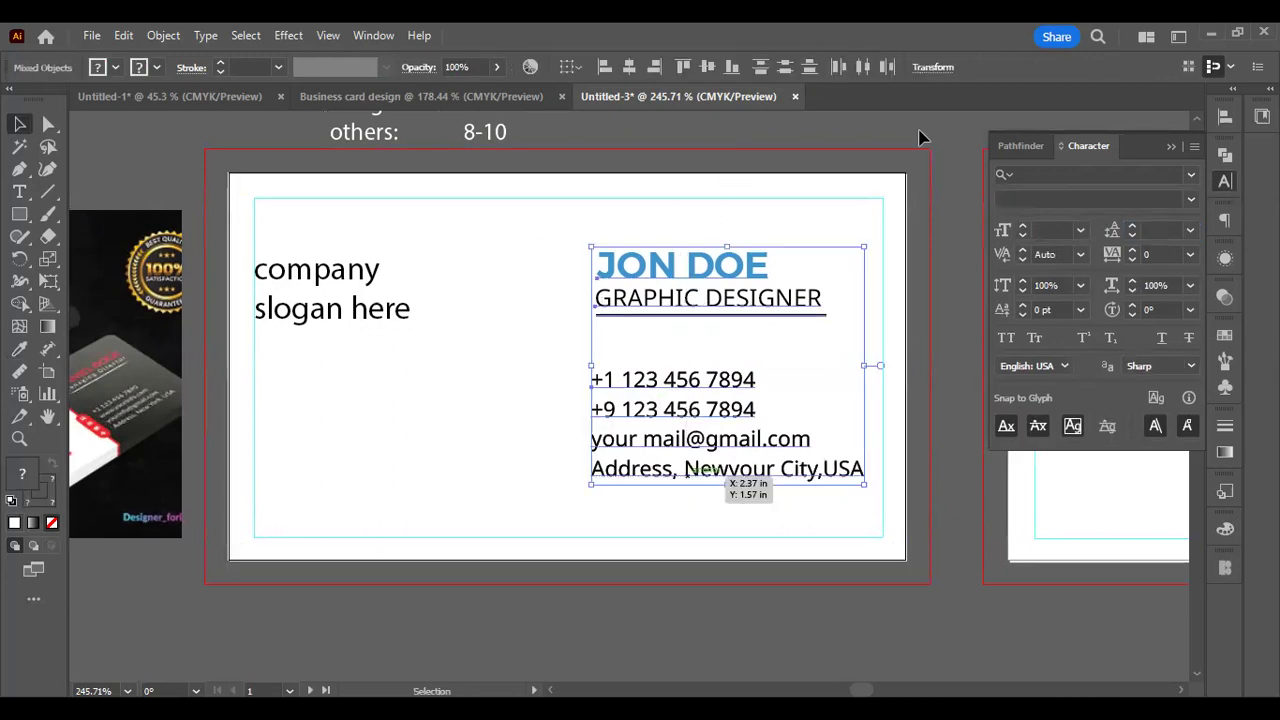
left_click(1225, 117)
left_click(995, 163)
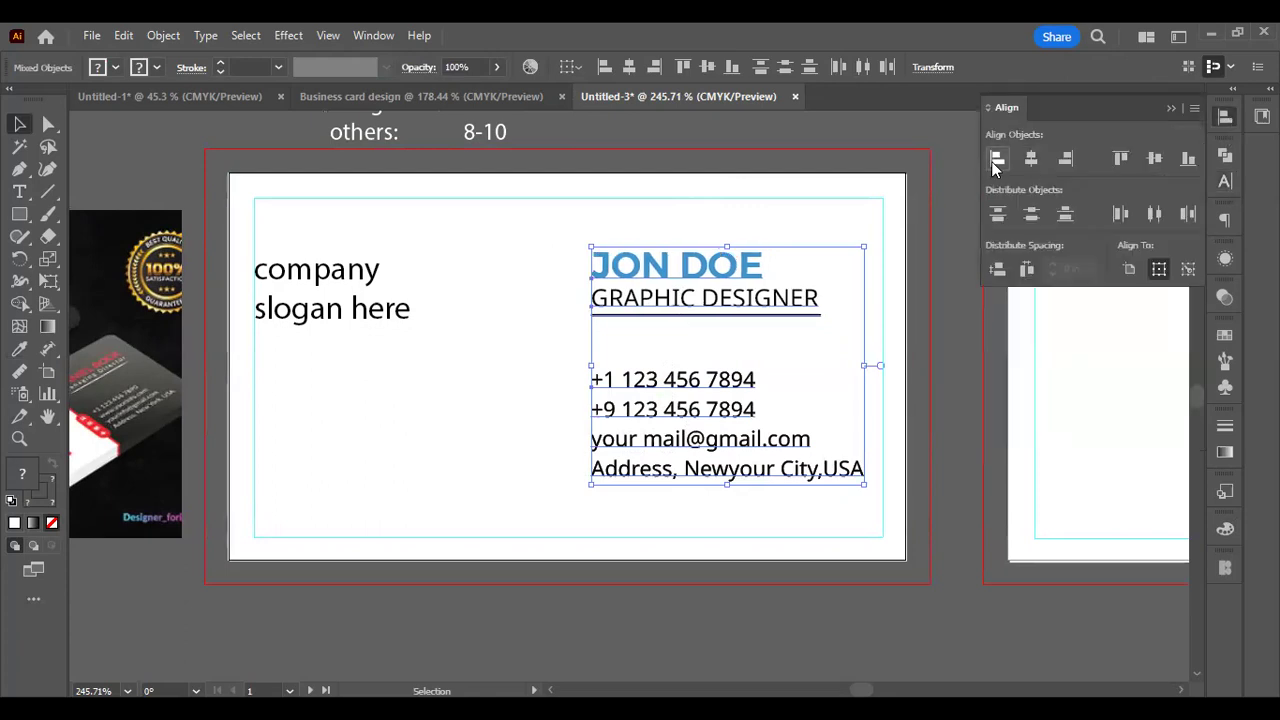
left_click(563, 309)
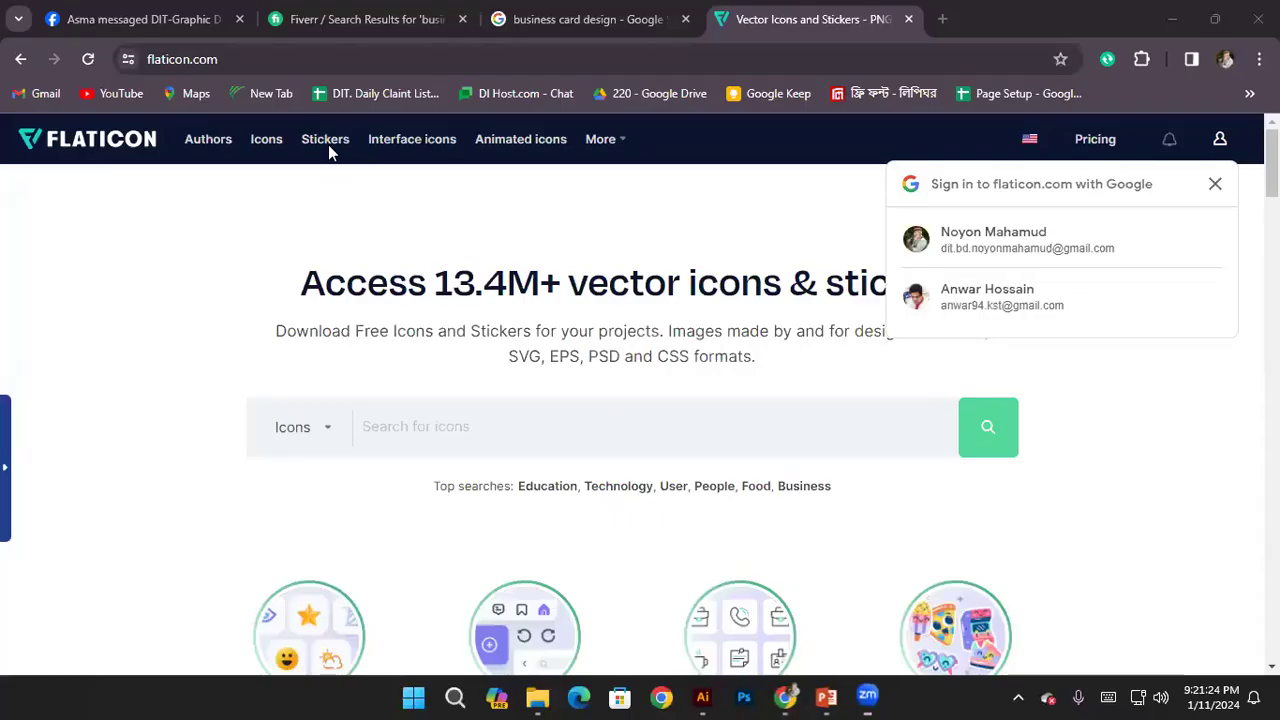
scroll(328, 144, "down", 4)
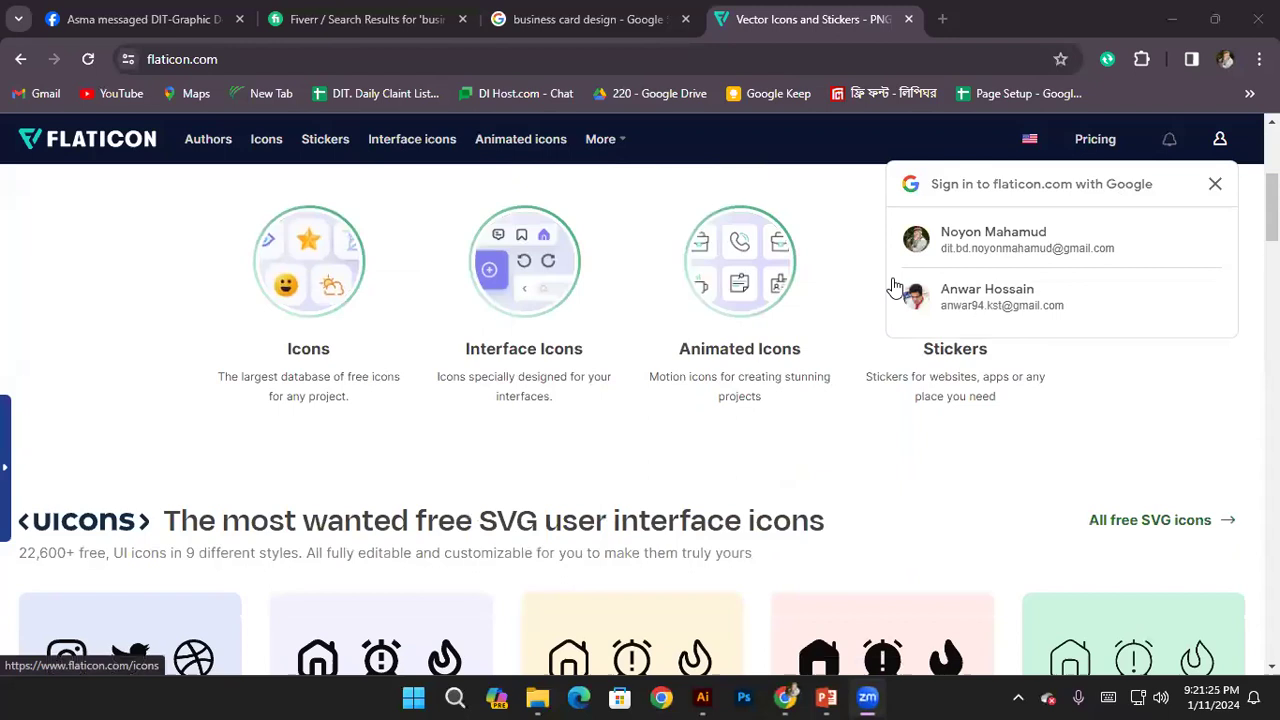
scroll(894, 288, "up", 4)
left_click(705, 697)
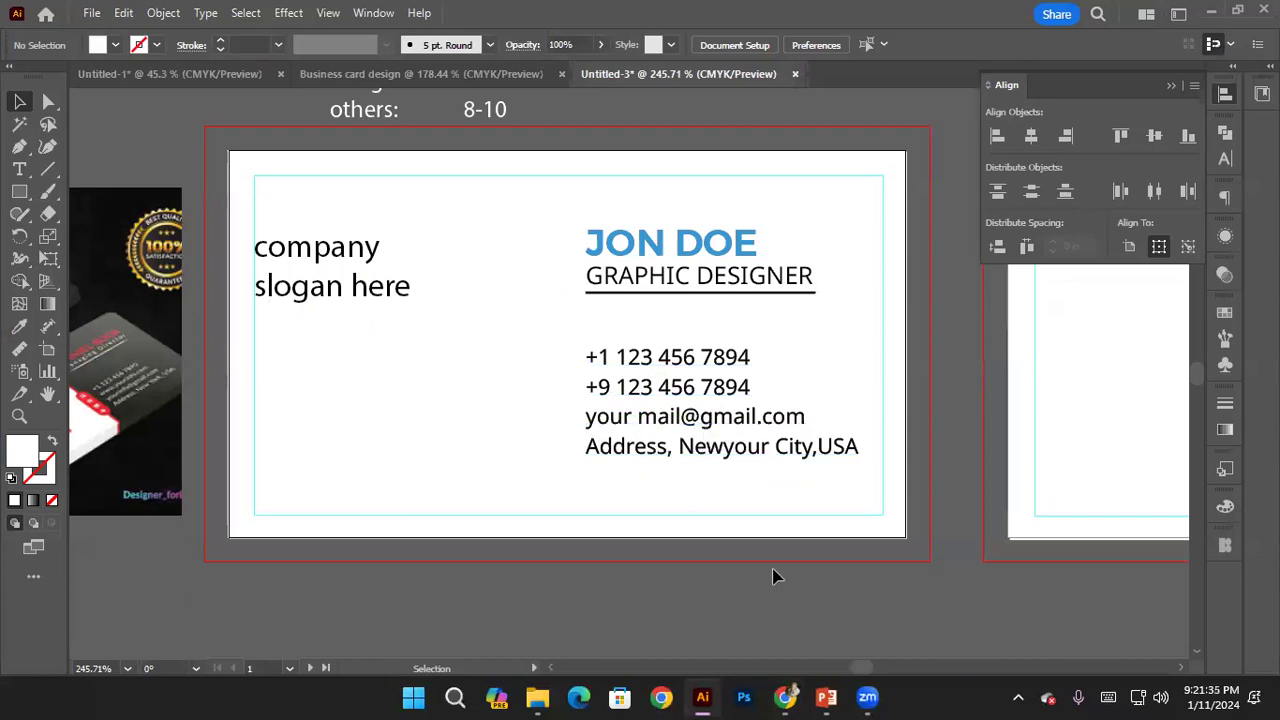
Switch to Flaticon in Chrome and search its icons for "phone"
mouse_move(808, 692)
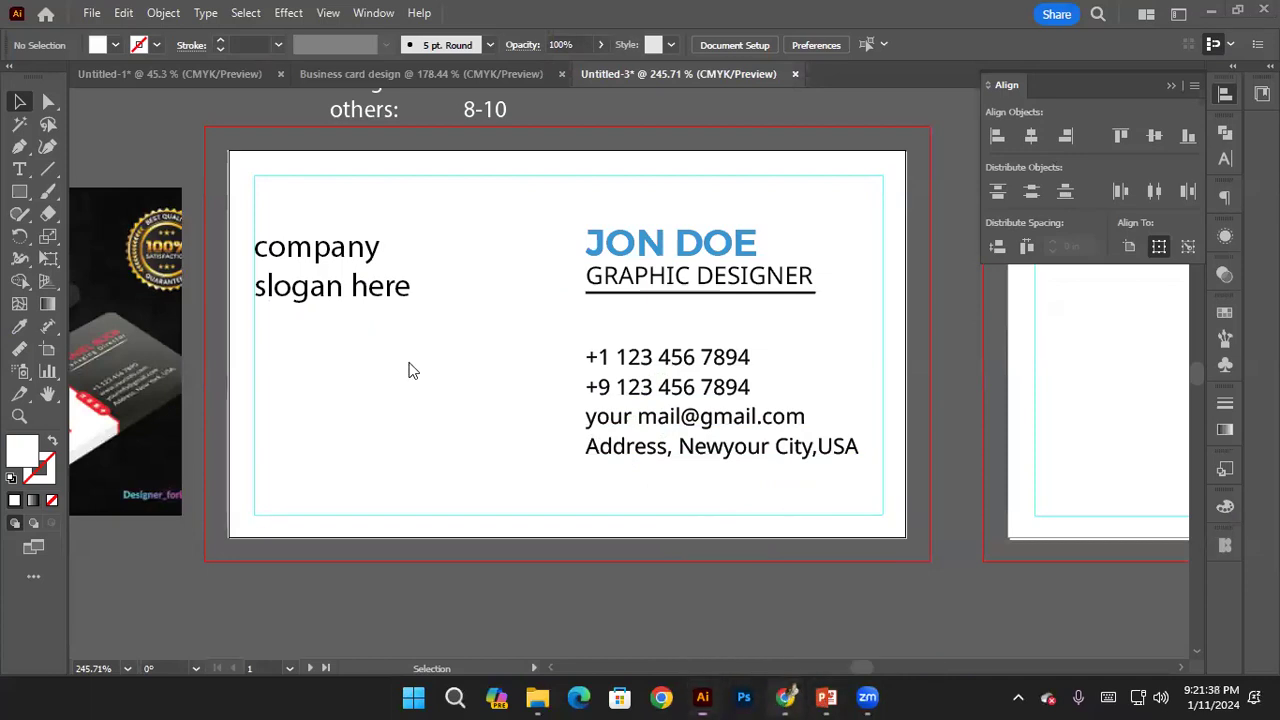
key("alt+Tab")
type("p")
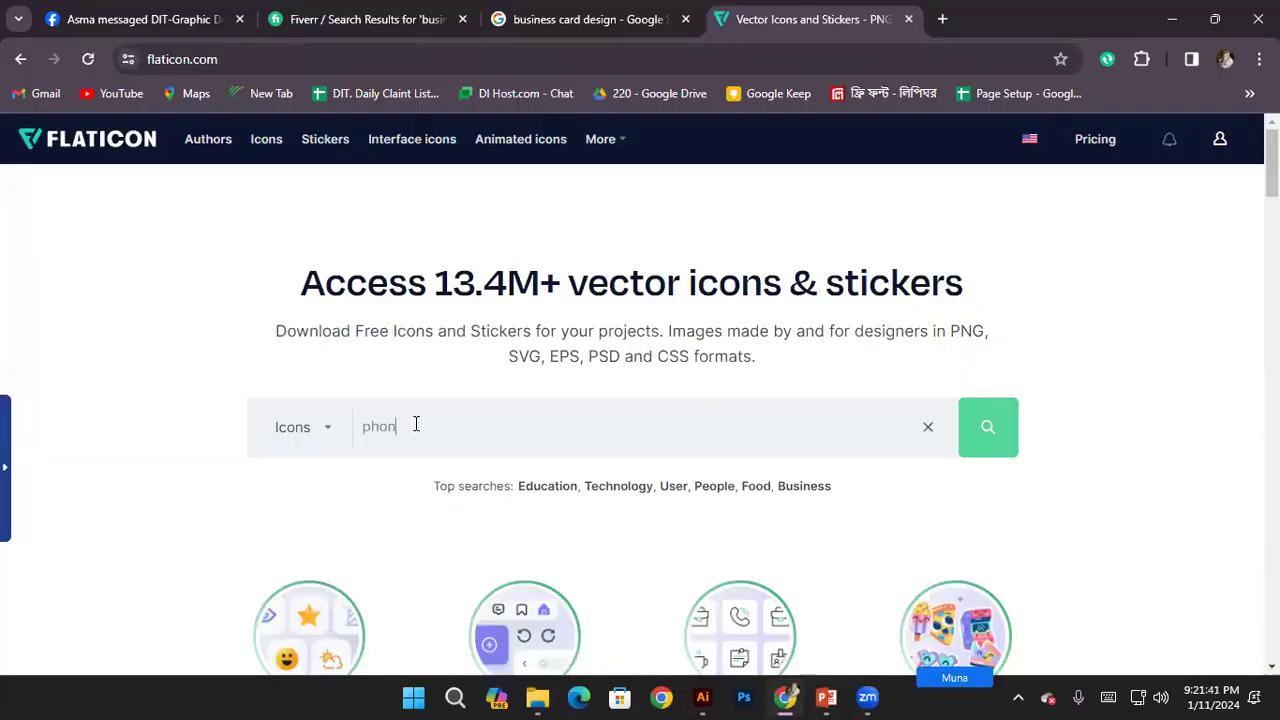
type("hone")
key("Return")
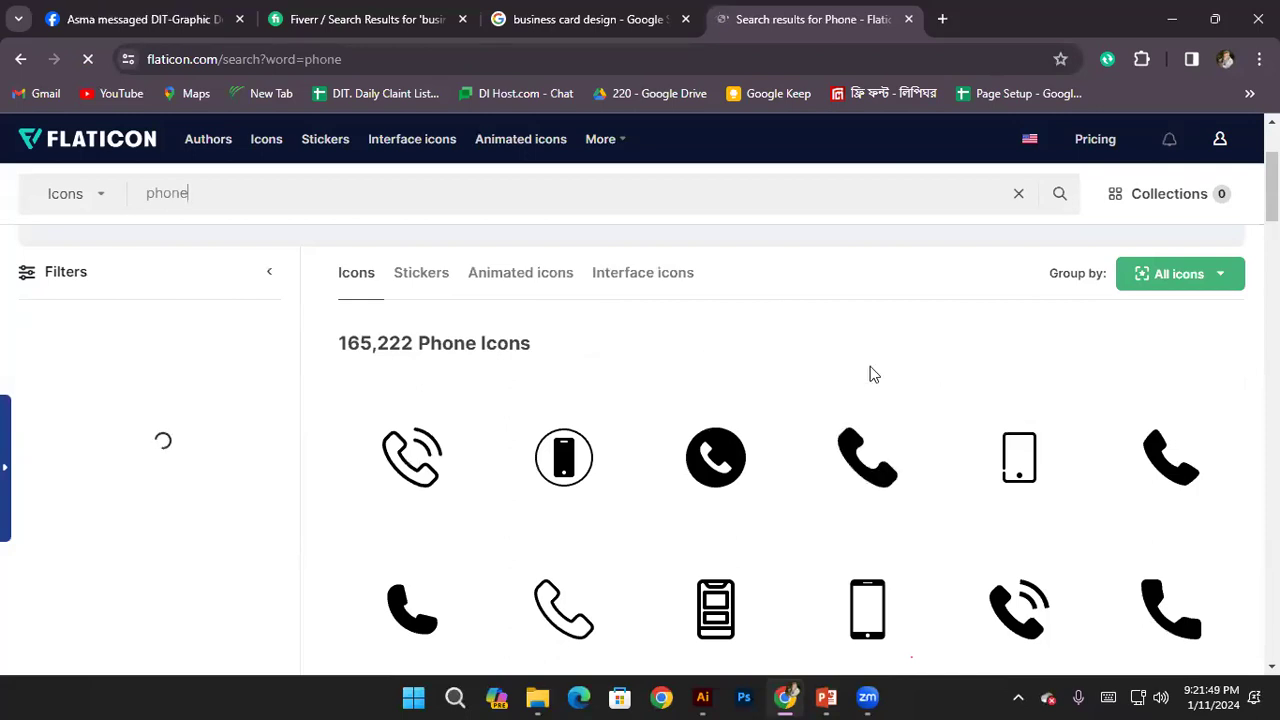
Download the blue circular telephone icon as a PNG with the free, attribution-required option
scroll(869, 371, "down", 2)
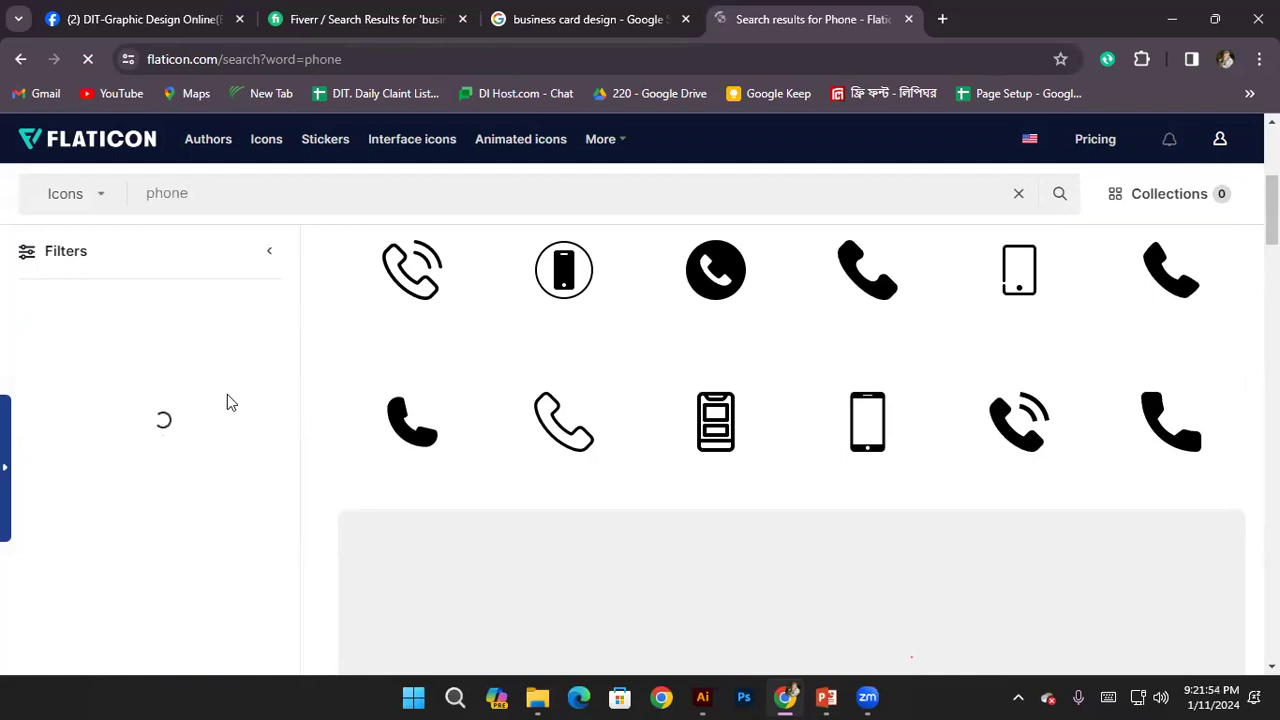
scroll(645, 425, "down", 3)
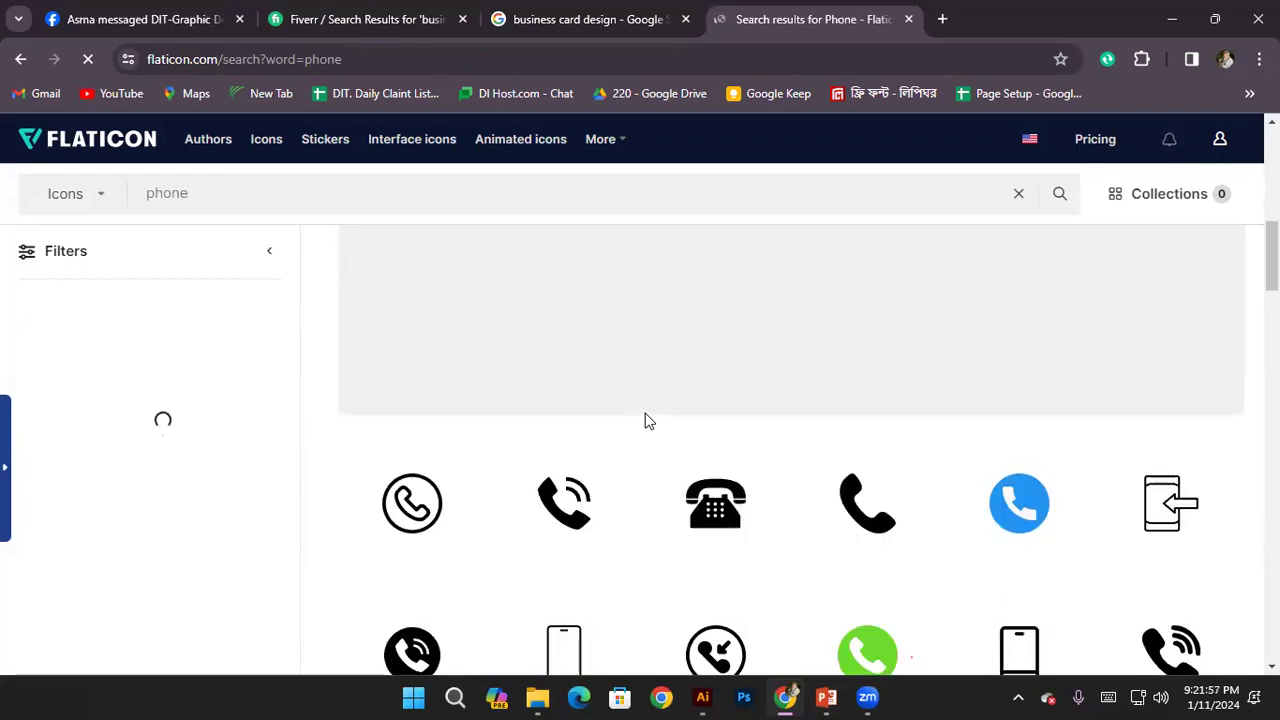
left_click(1071, 338)
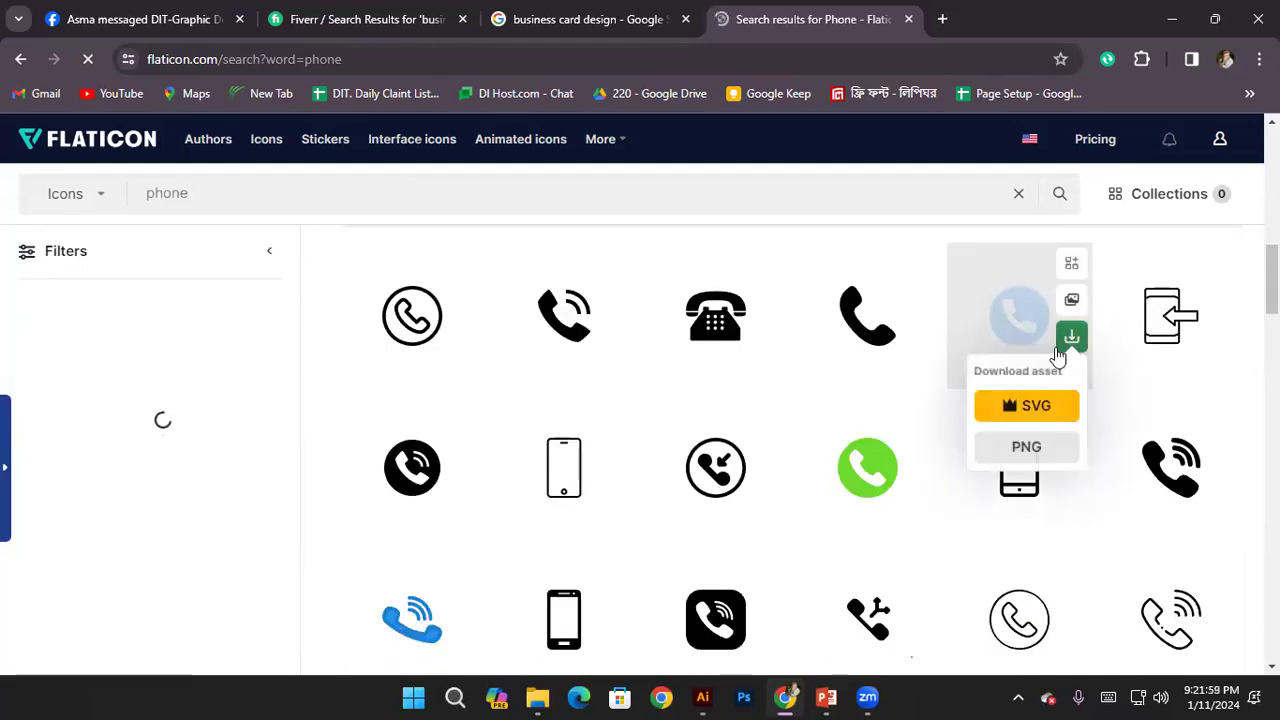
left_click(1028, 448)
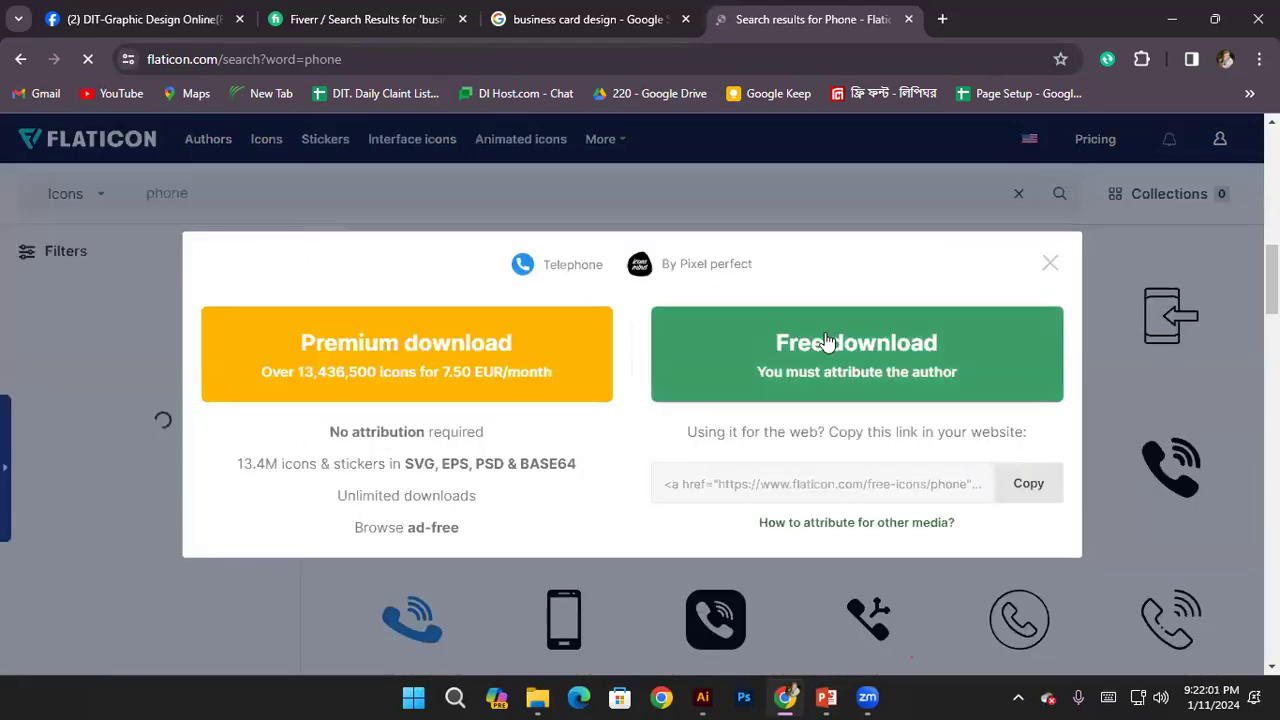
left_click(827, 342)
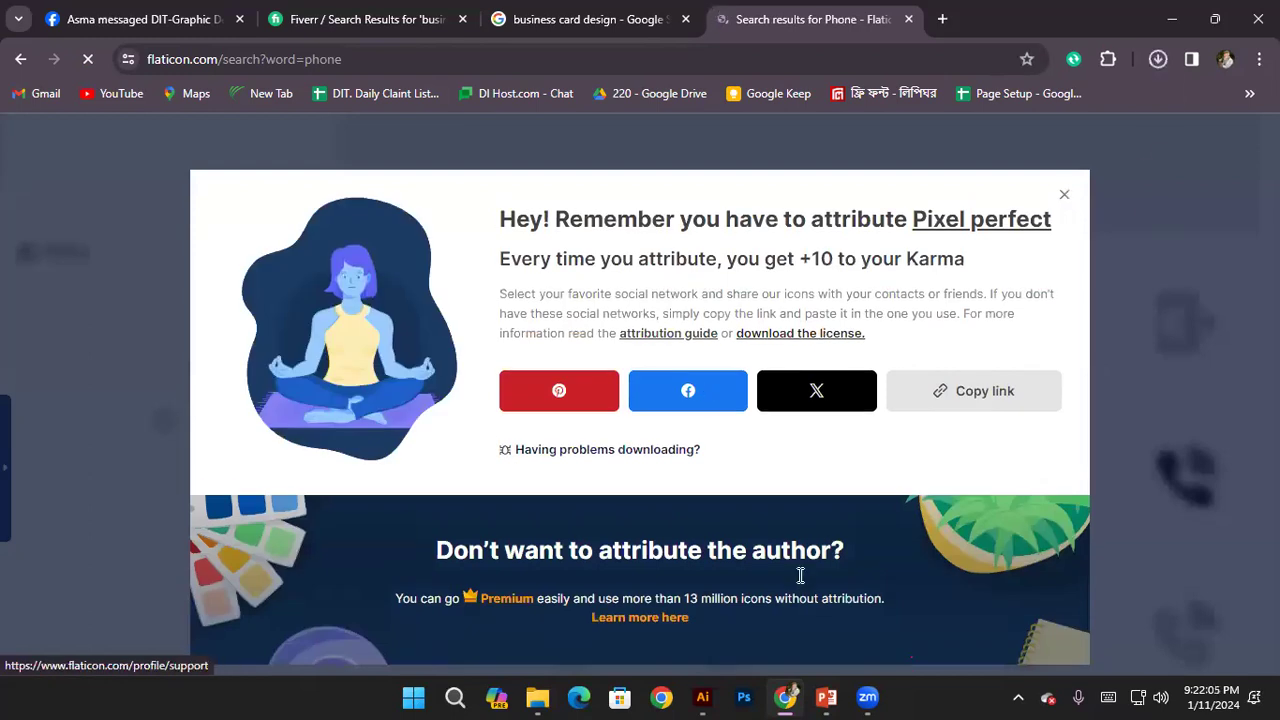
Switch to Illustrator and place telephone.png from Downloads as an embedded image starting at the first card's upper-left corner
left_click(705, 697)
left_click(91, 16)
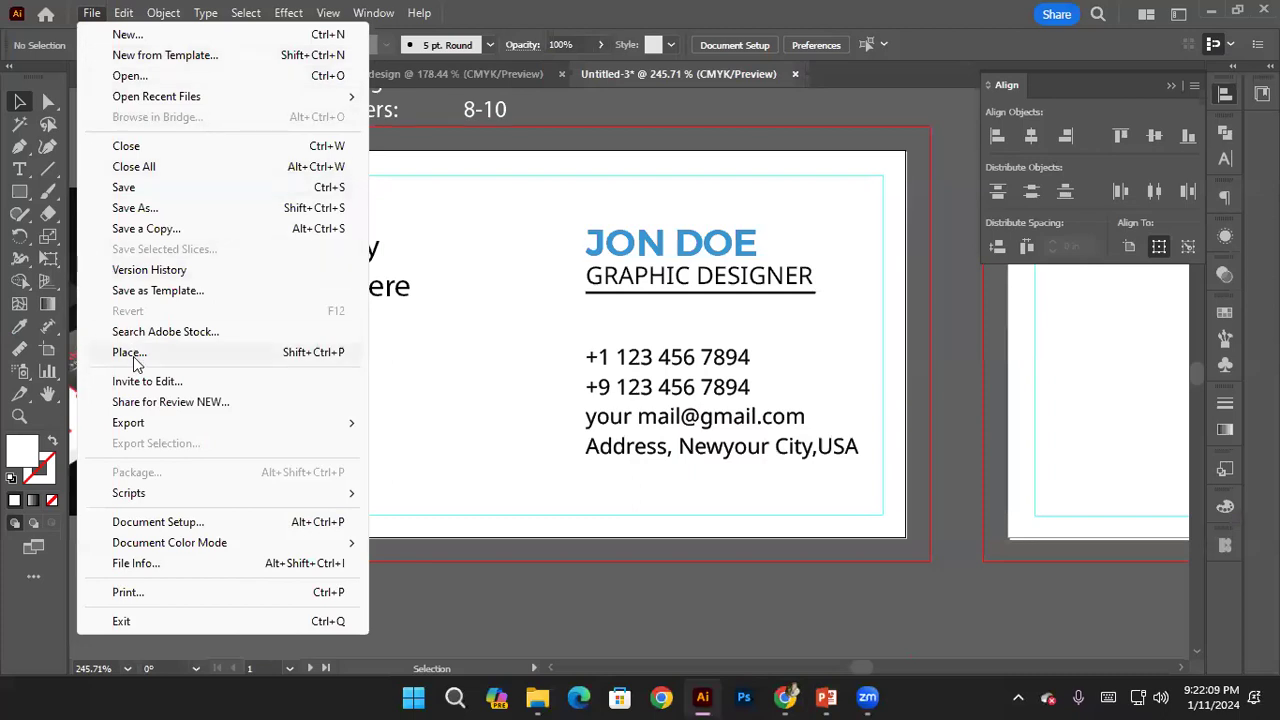
left_click(129, 353)
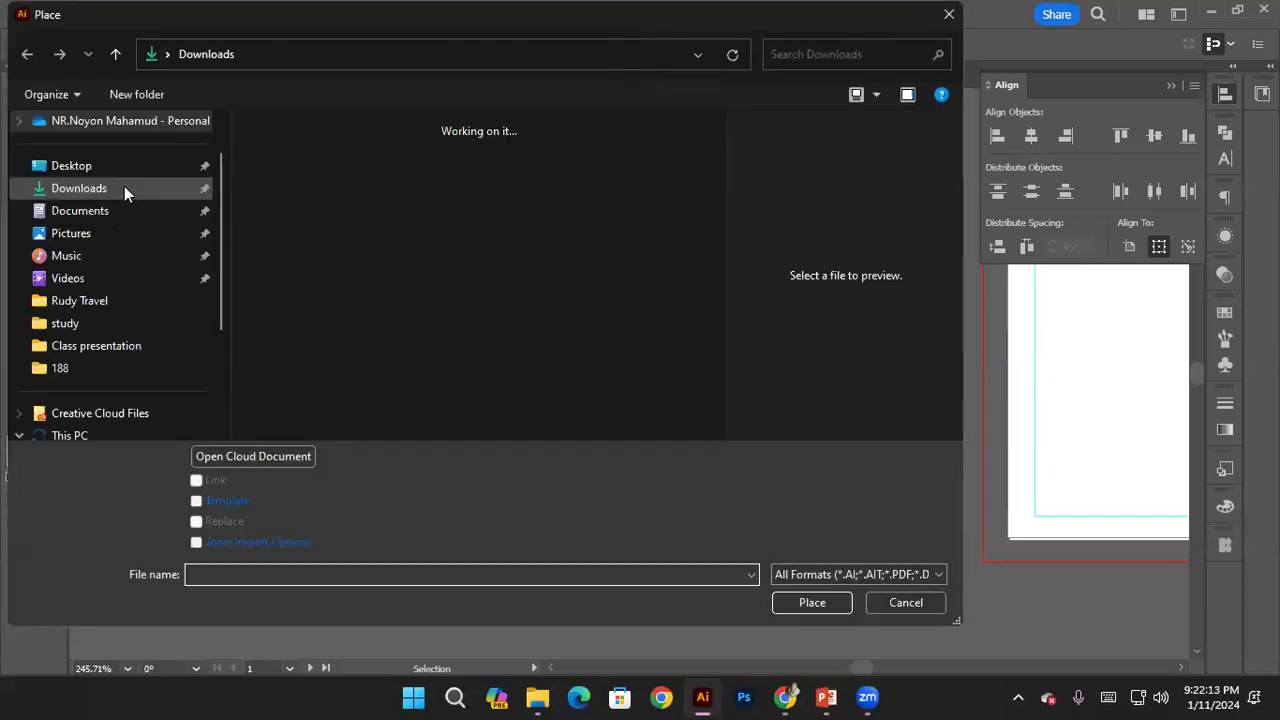
left_click(279, 178)
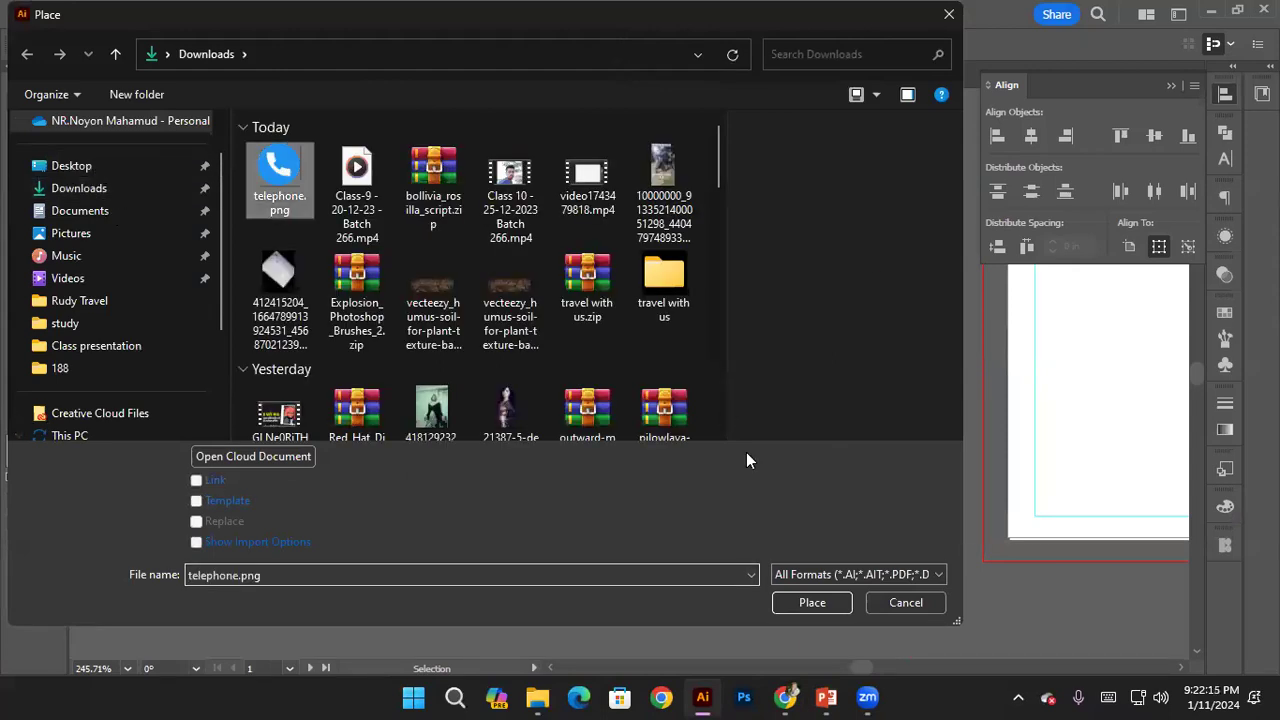
left_click(196, 481)
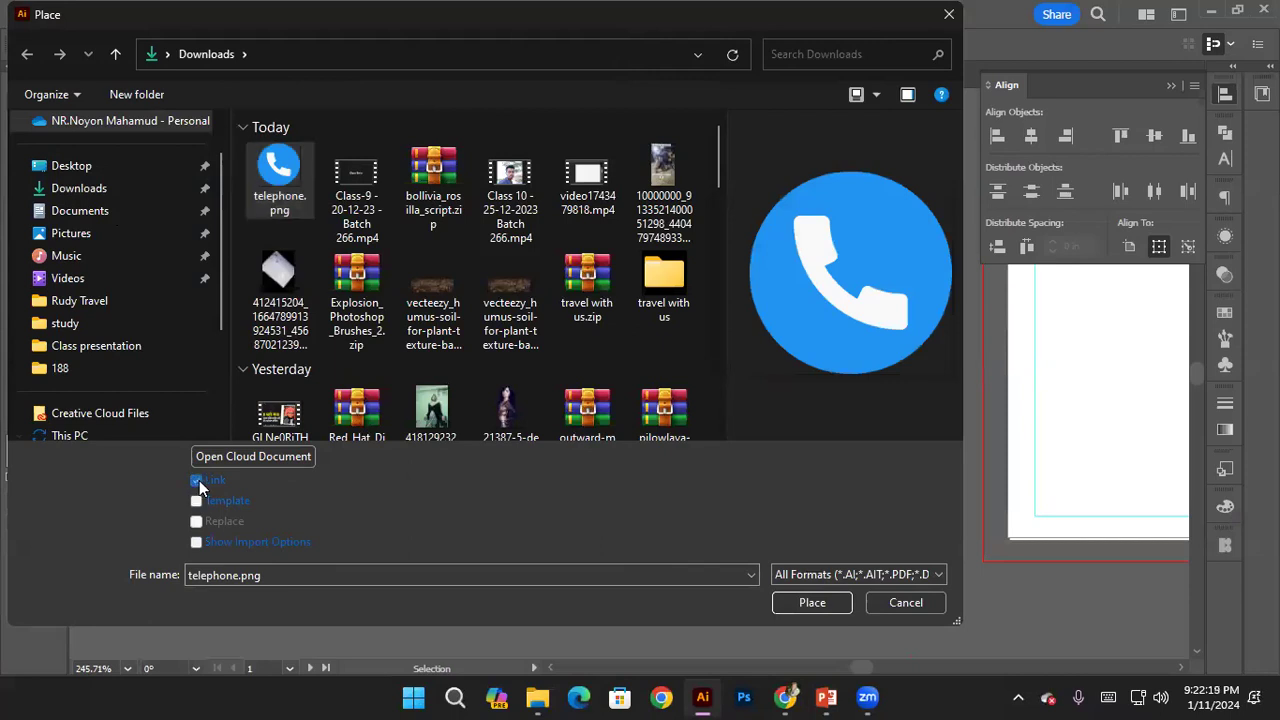
left_click(821, 598)
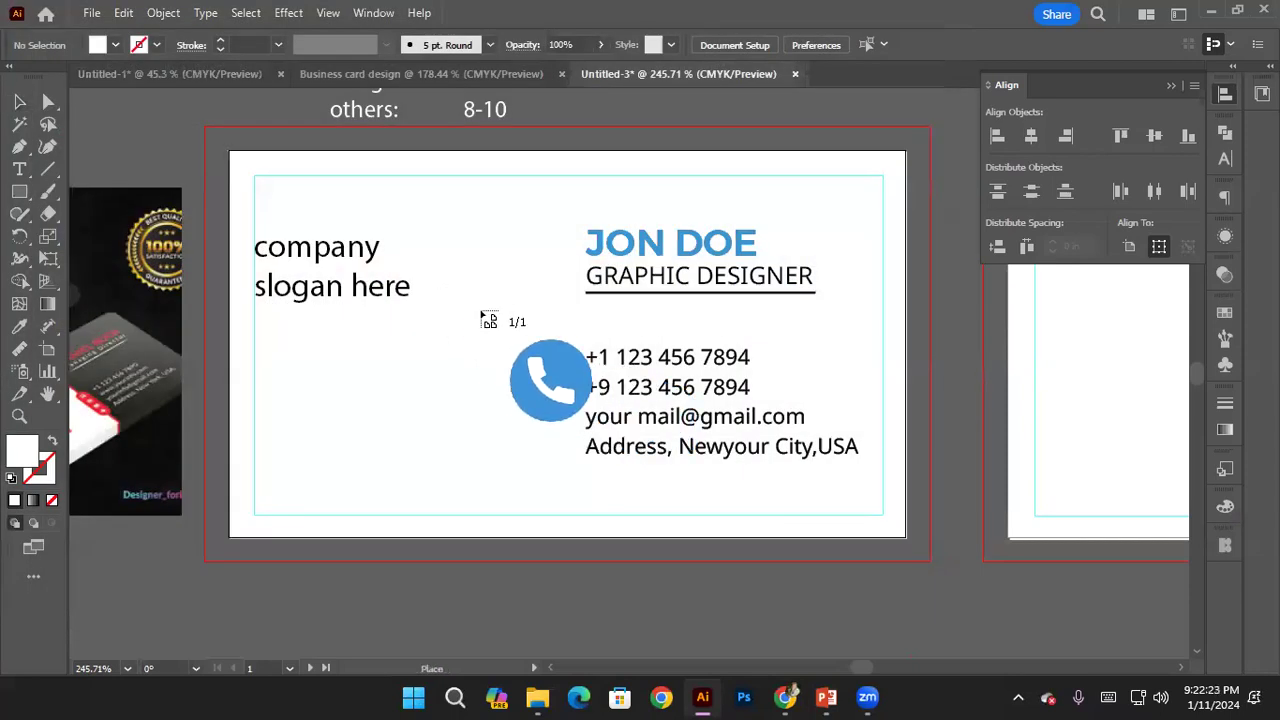
left_click(230, 151)
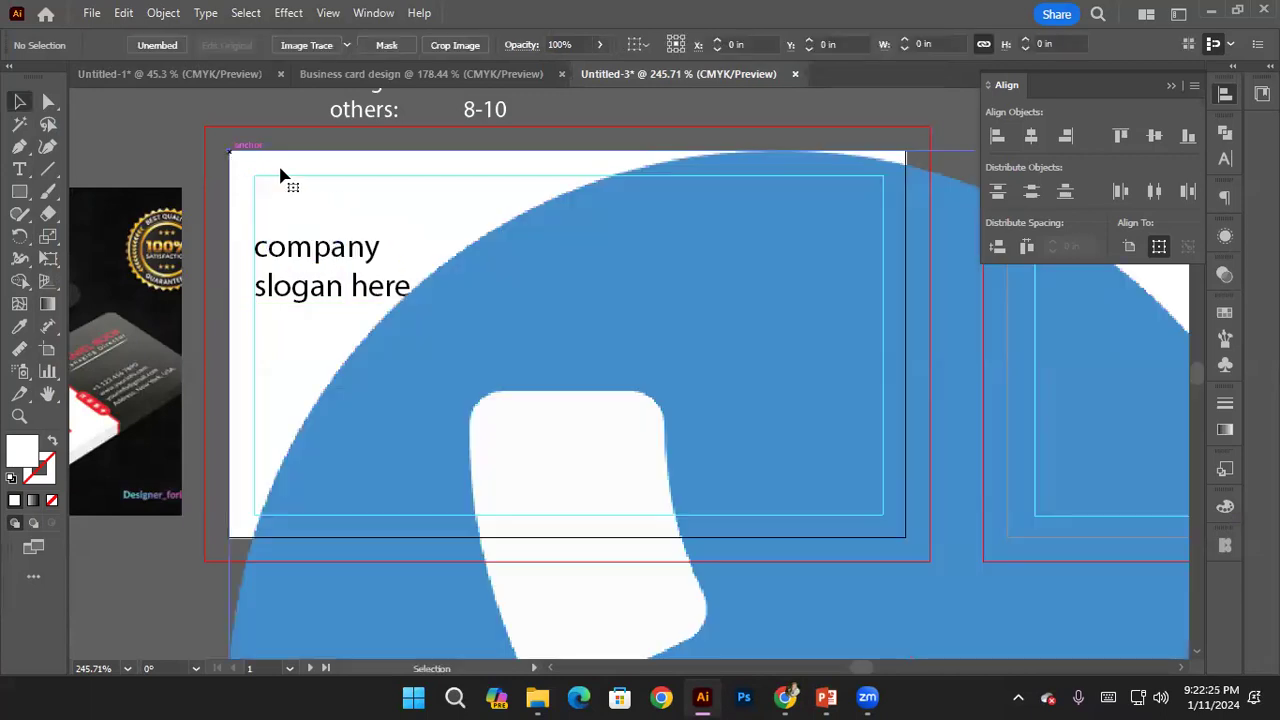
Scale the oversized telephone icon down to a small size within the business card
scroll(700, 310, "down", 5)
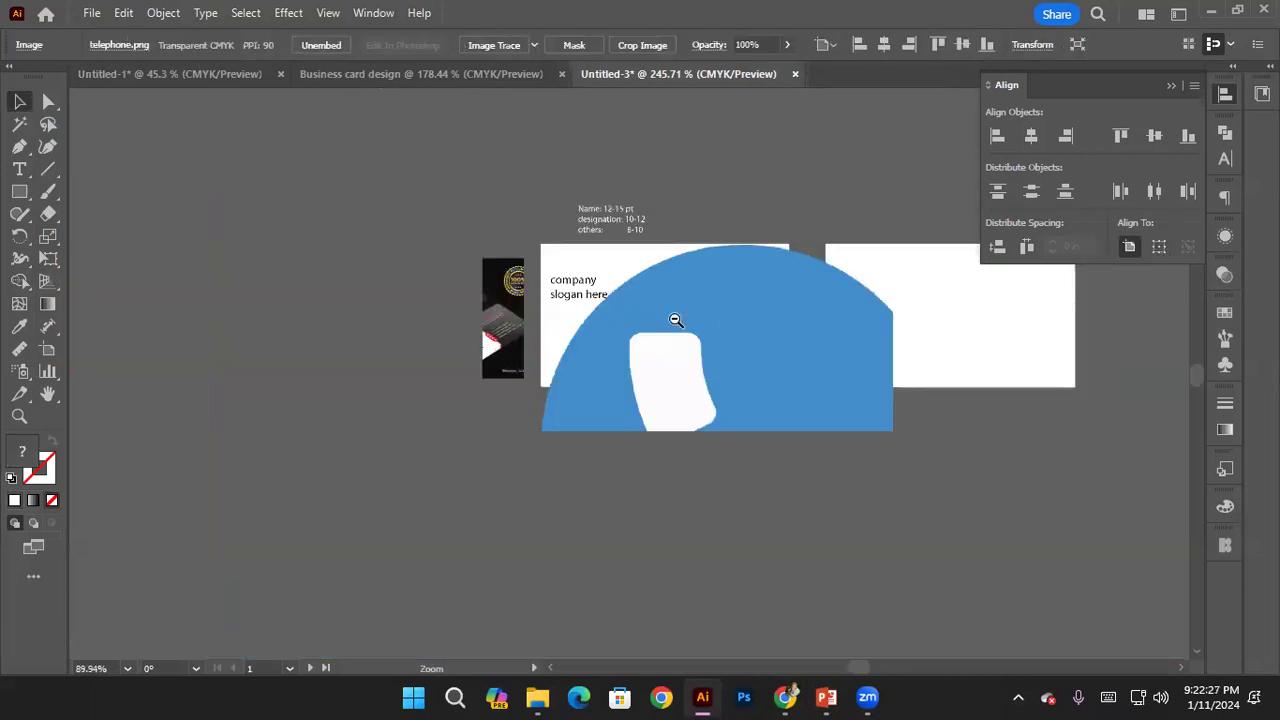
scroll(800, 431, "down", 2)
scroll(800, 431, "right", 2)
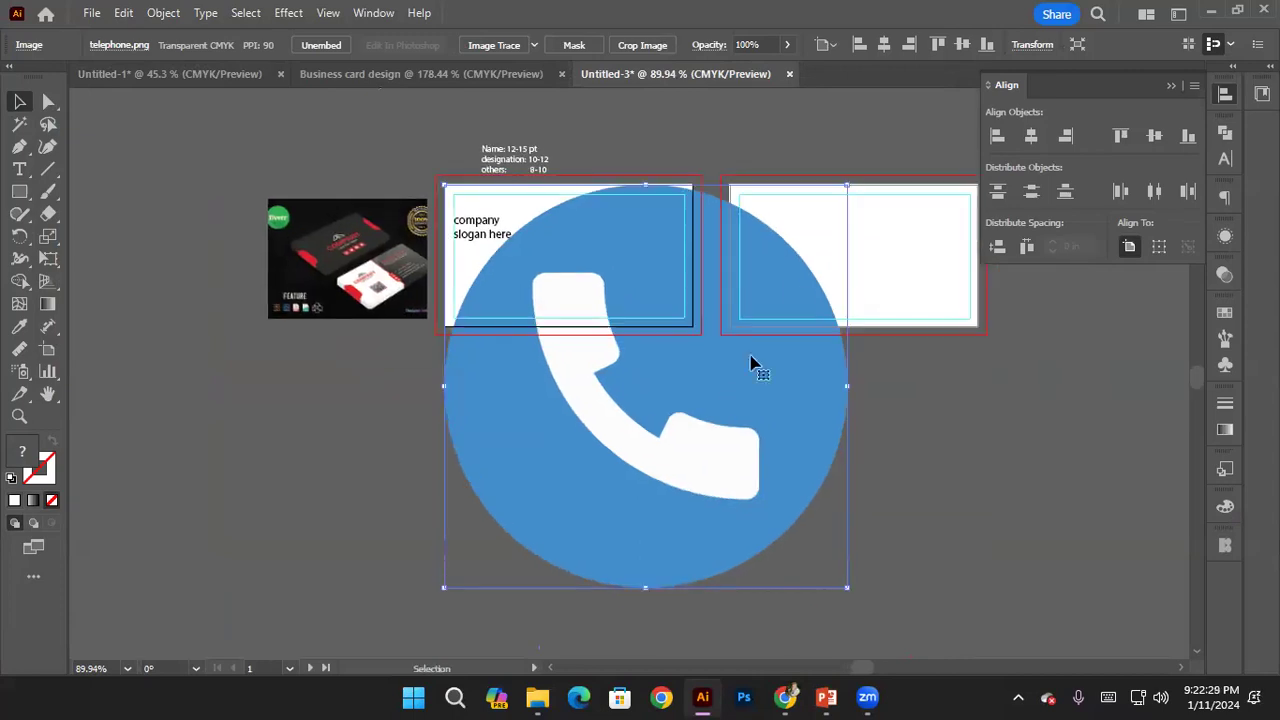
left_click_drag(845, 197, 588, 244)
key("ctrl+space")
left_click(592, 232)
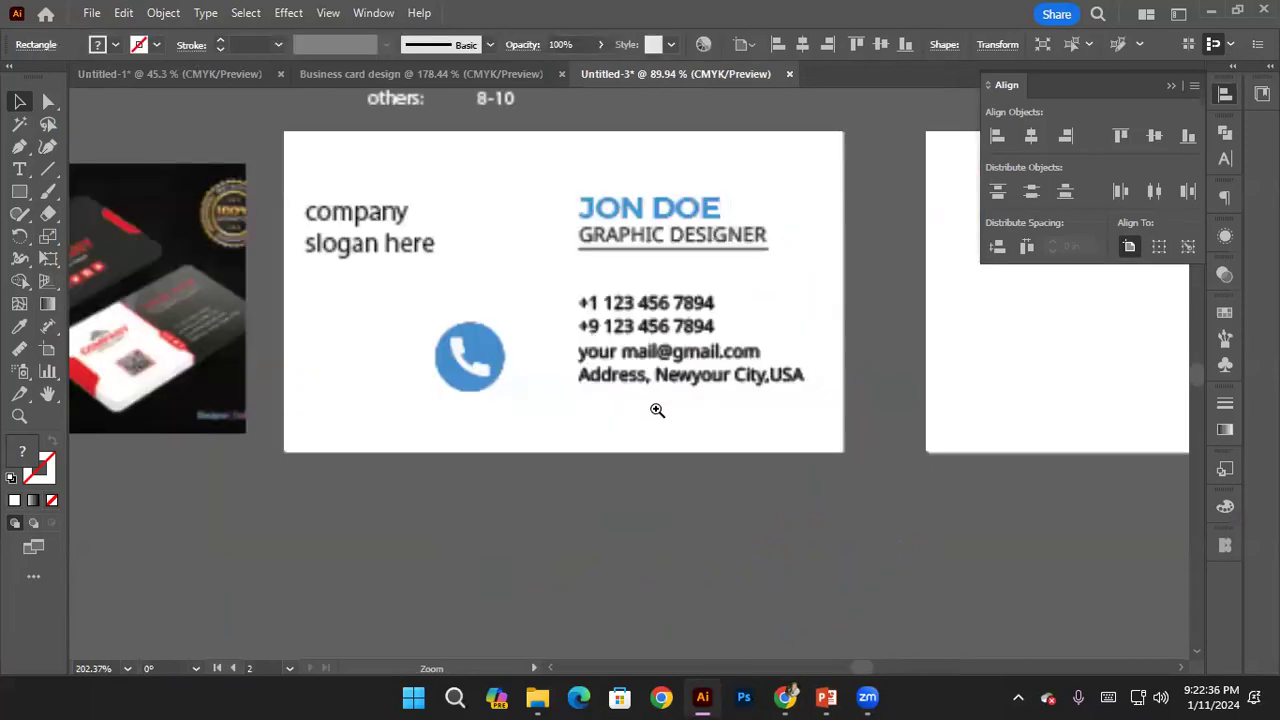
Shrink the telephone icon to roughly the height of a text line and position it just before the phone numbers
left_click(455, 362)
left_click_drag(412, 446, 485, 405)
left_click_drag(483, 409, 481, 397)
scroll(481, 397, "up", 2)
scroll(509, 389, "up", 1)
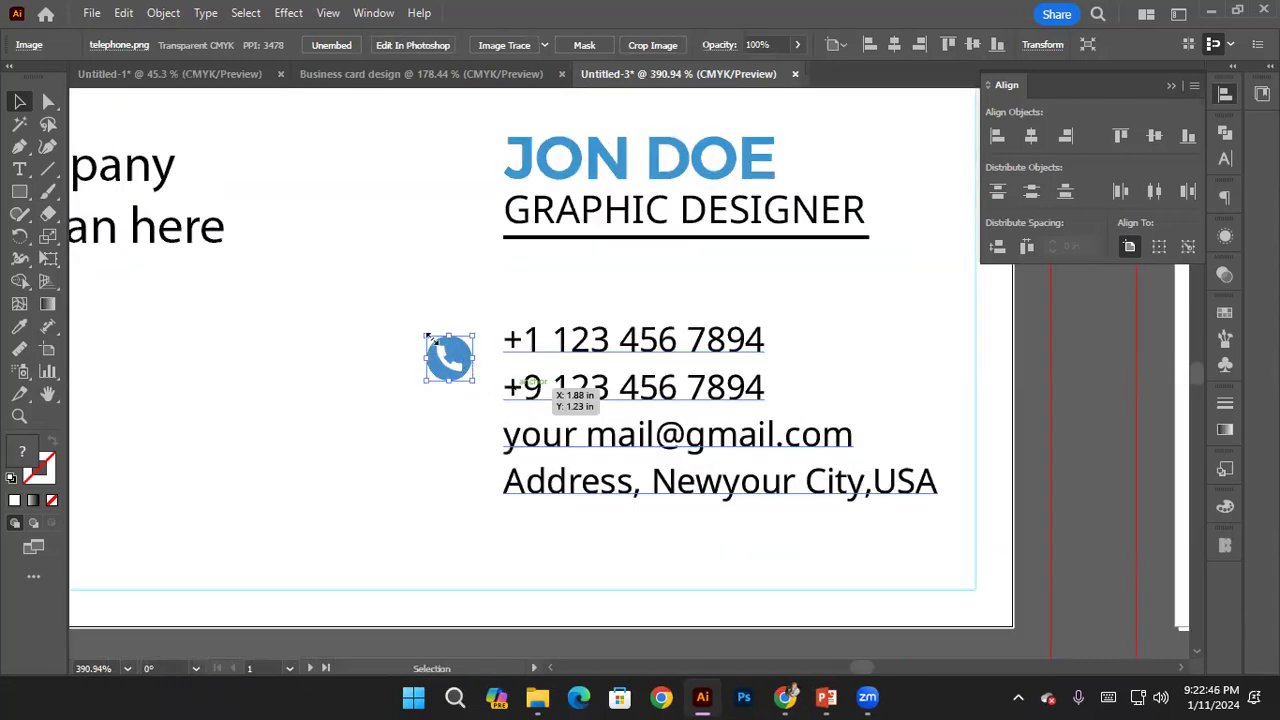
left_click_drag(436, 340, 476, 375)
left_click(483, 352)
Collapse the alignment options and open the Icons8 extension
left_click(1172, 86)
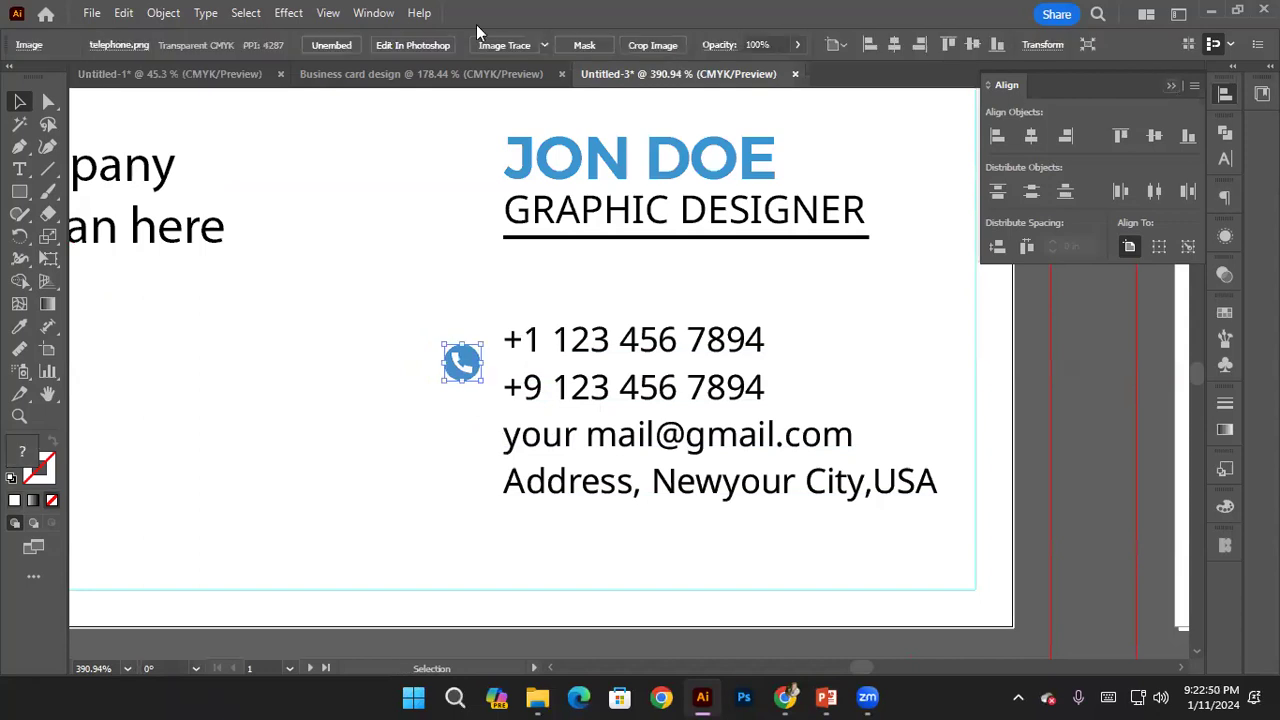
left_click(373, 13)
mouse_move(558, 158)
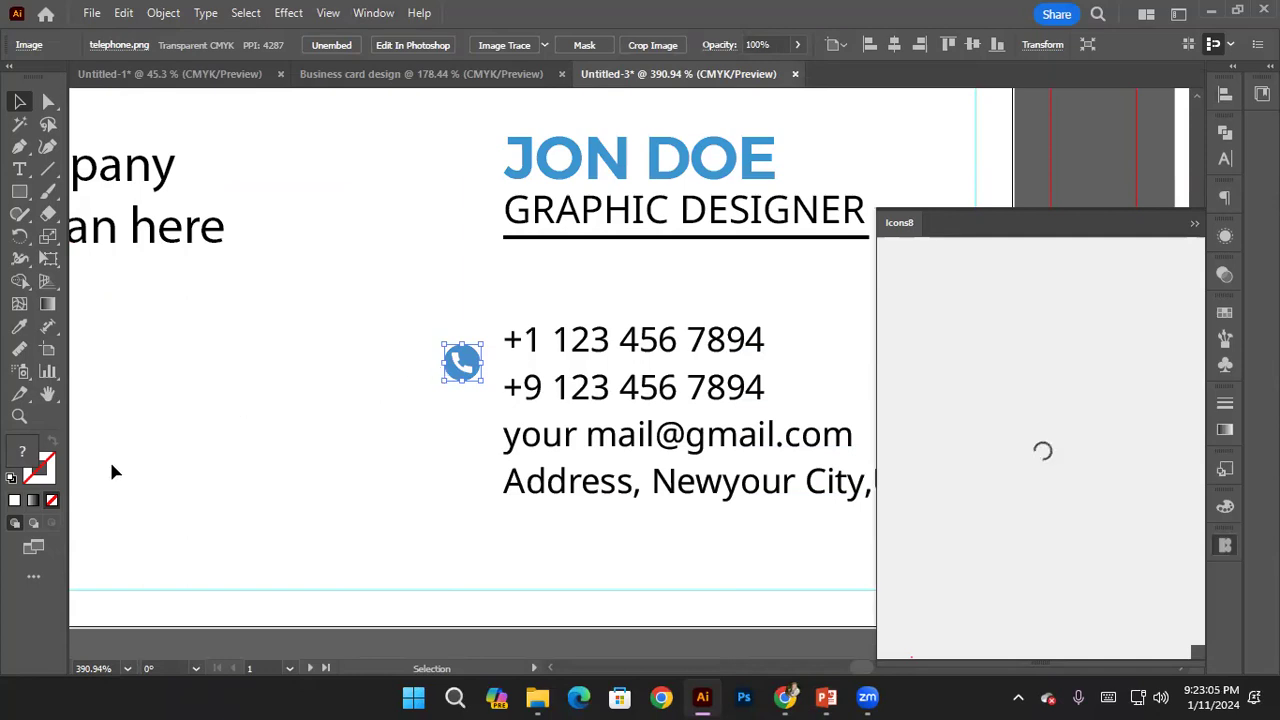
Try to recolour the placed telephone icon by choosing a bright red fill
double_click(26, 466)
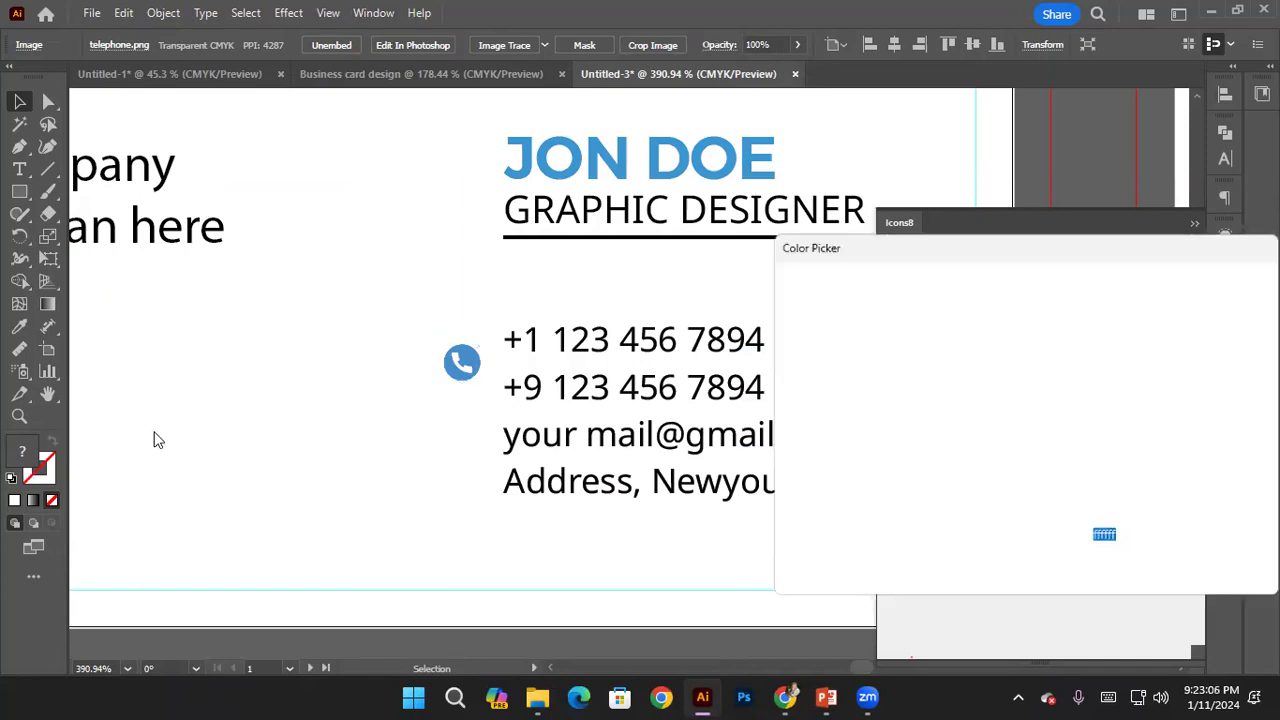
left_click_drag(1050, 379, 1048, 291)
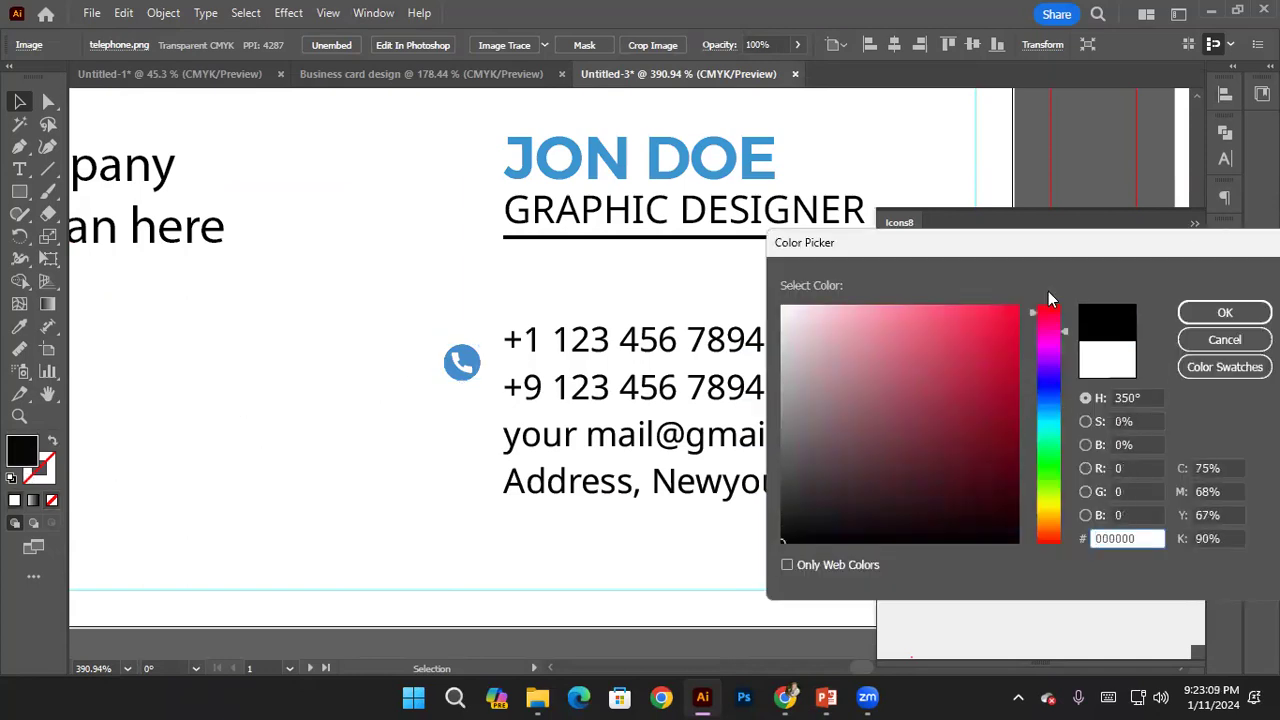
left_click(1017, 306)
left_click(1196, 315)
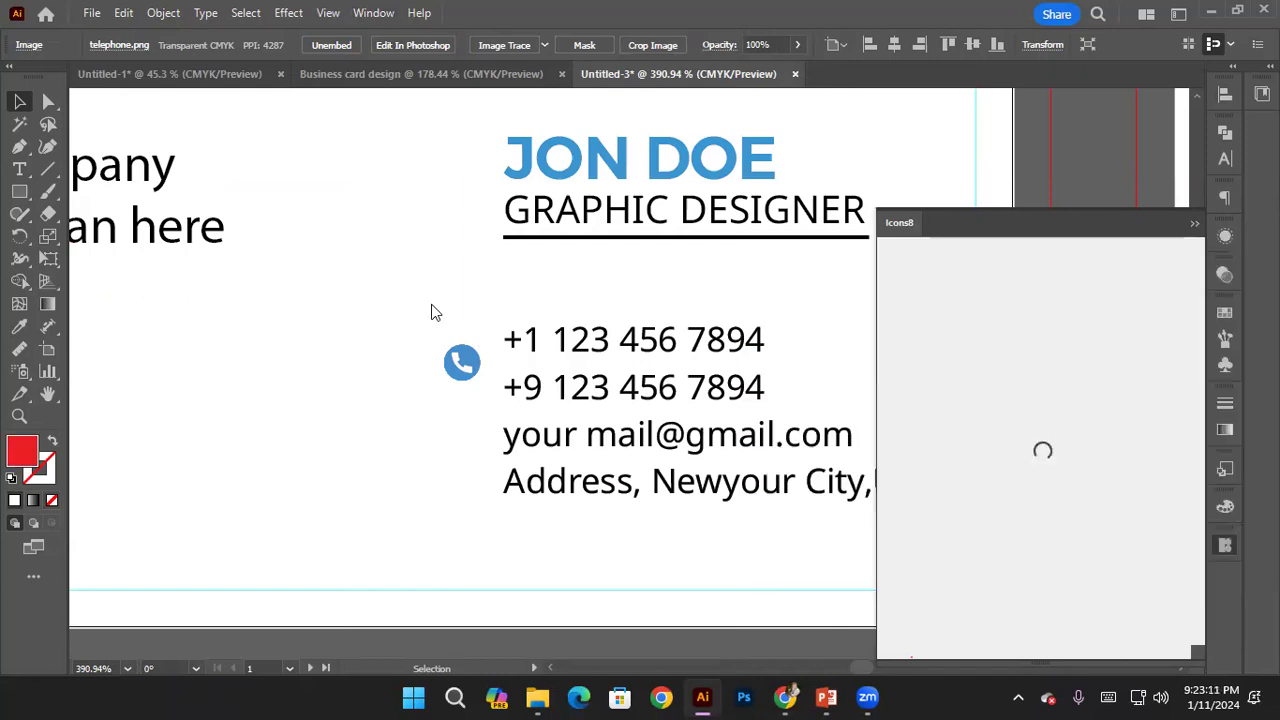
left_click(488, 296)
left_click(462, 362)
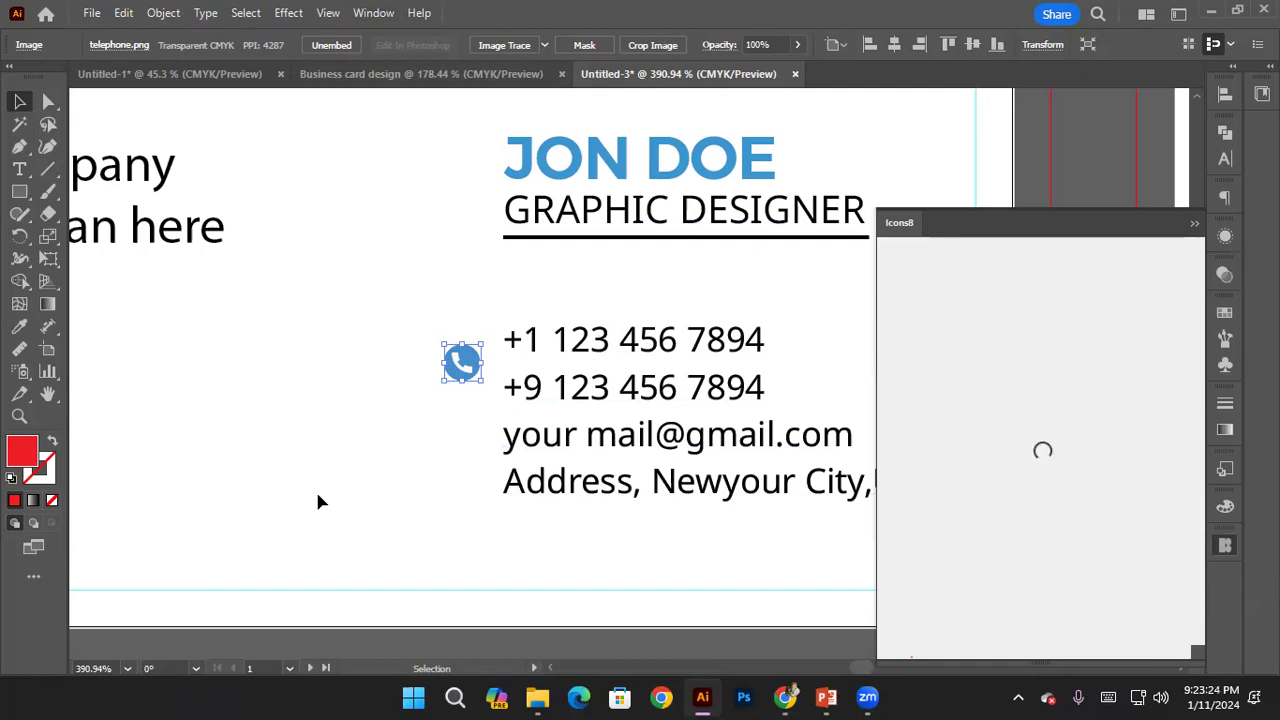
left_click(319, 448)
Shift the telephone icon slightly left and convert it to expanded vector paths with the High Fidelity Photo trace preset
left_click_drag(455, 377, 418, 374)
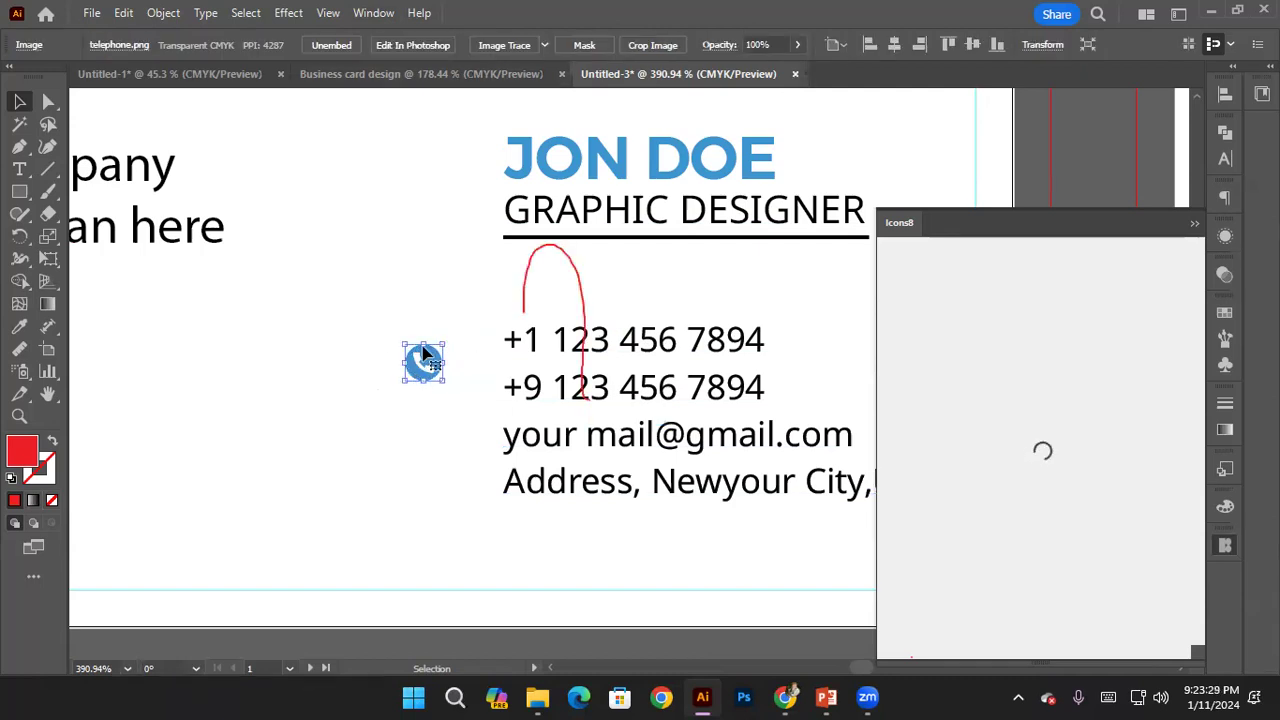
left_click(545, 45)
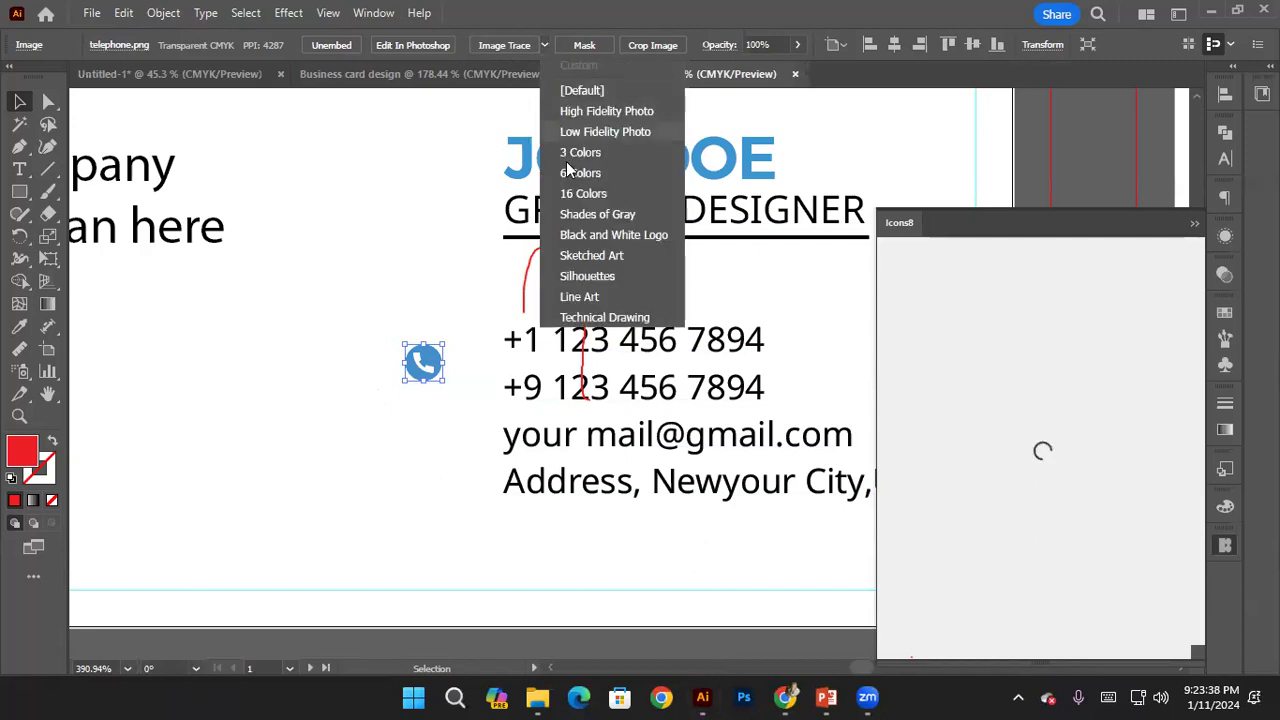
left_click(607, 111)
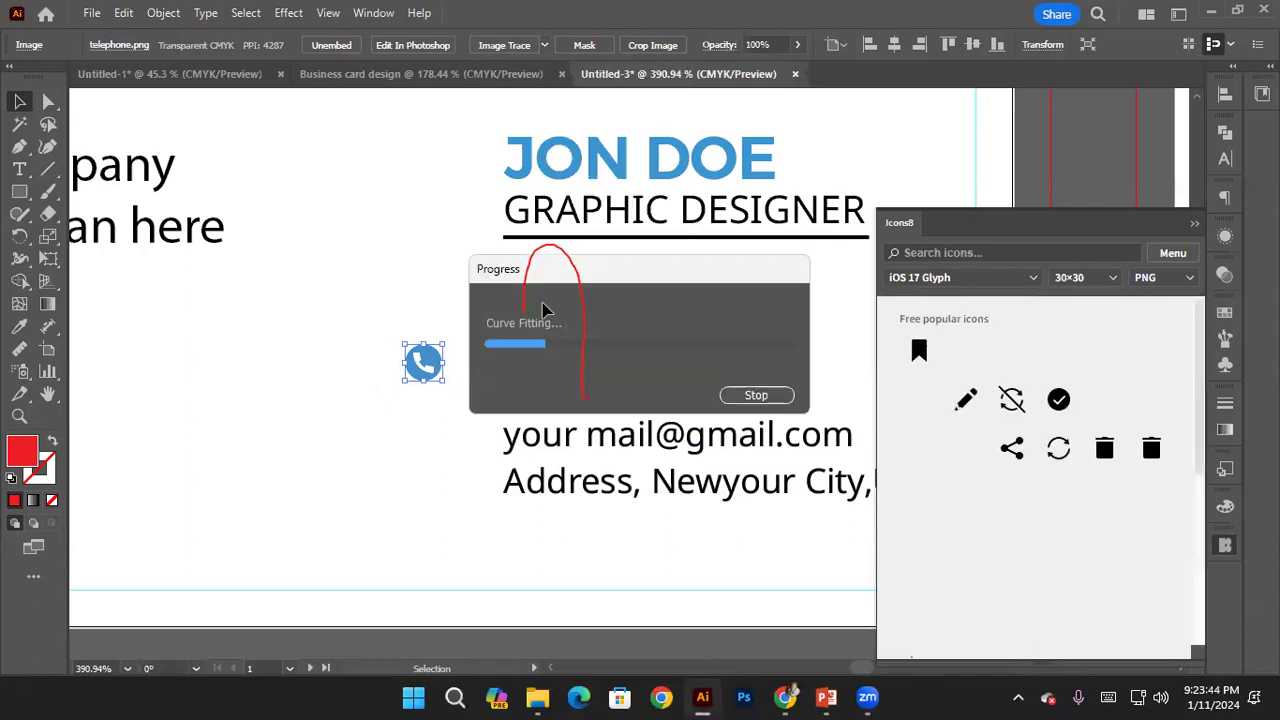
left_click(479, 48)
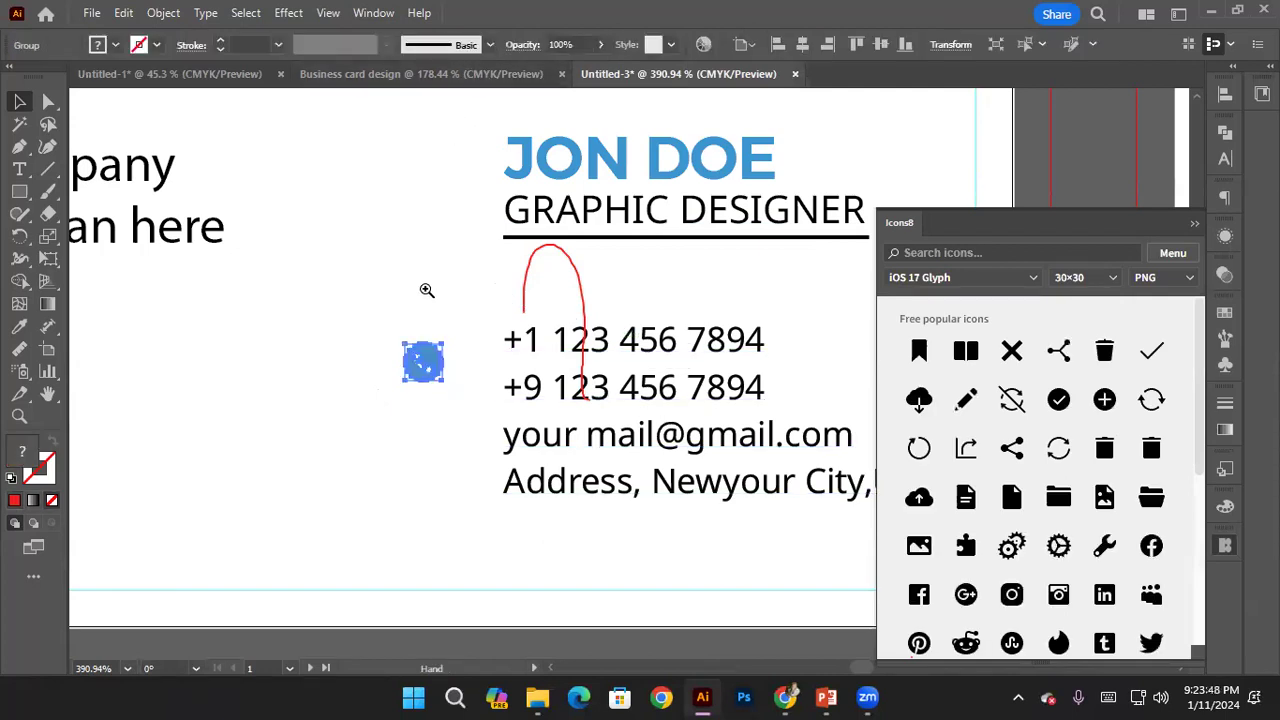
Move the traced telephone icon off the card onto the empty canvas beside the artboard and deselect it
scroll(426, 289, "down", 2)
left_click_drag(376, 335, 604, 338)
left_click_drag(265, 367, 130, 367)
left_click_drag(652, 340, 267, 280)
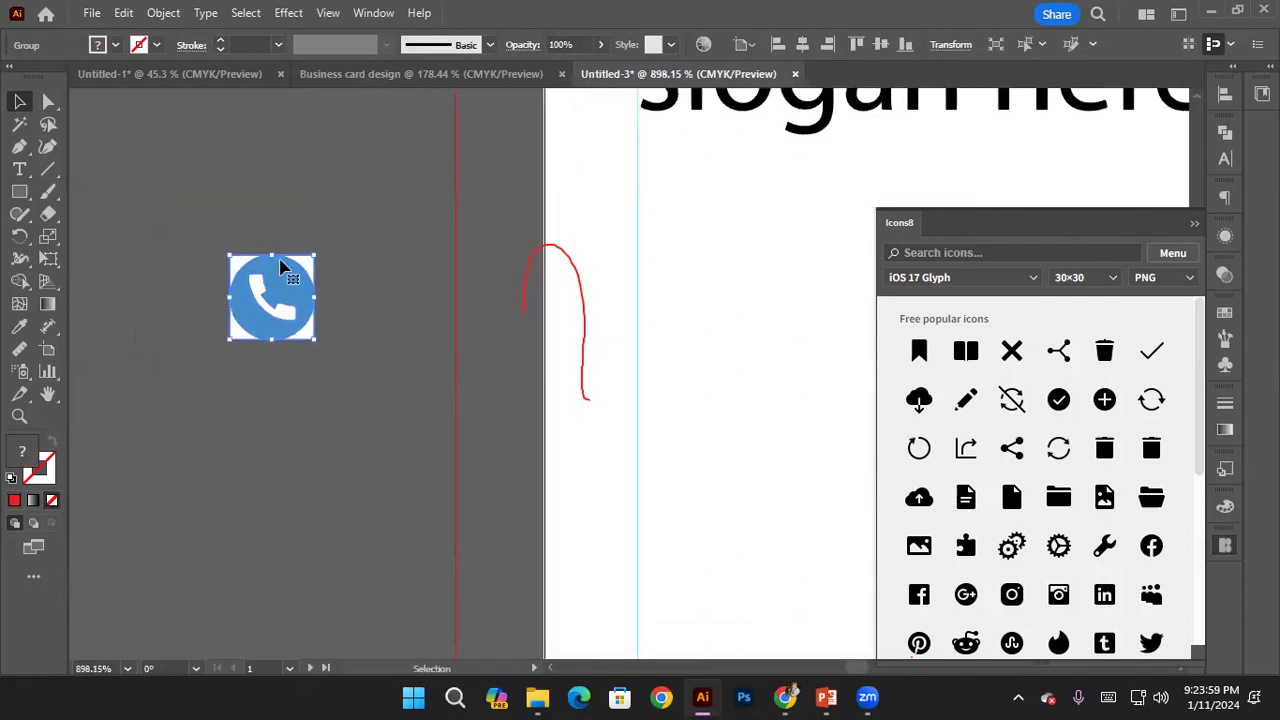
left_click(357, 337)
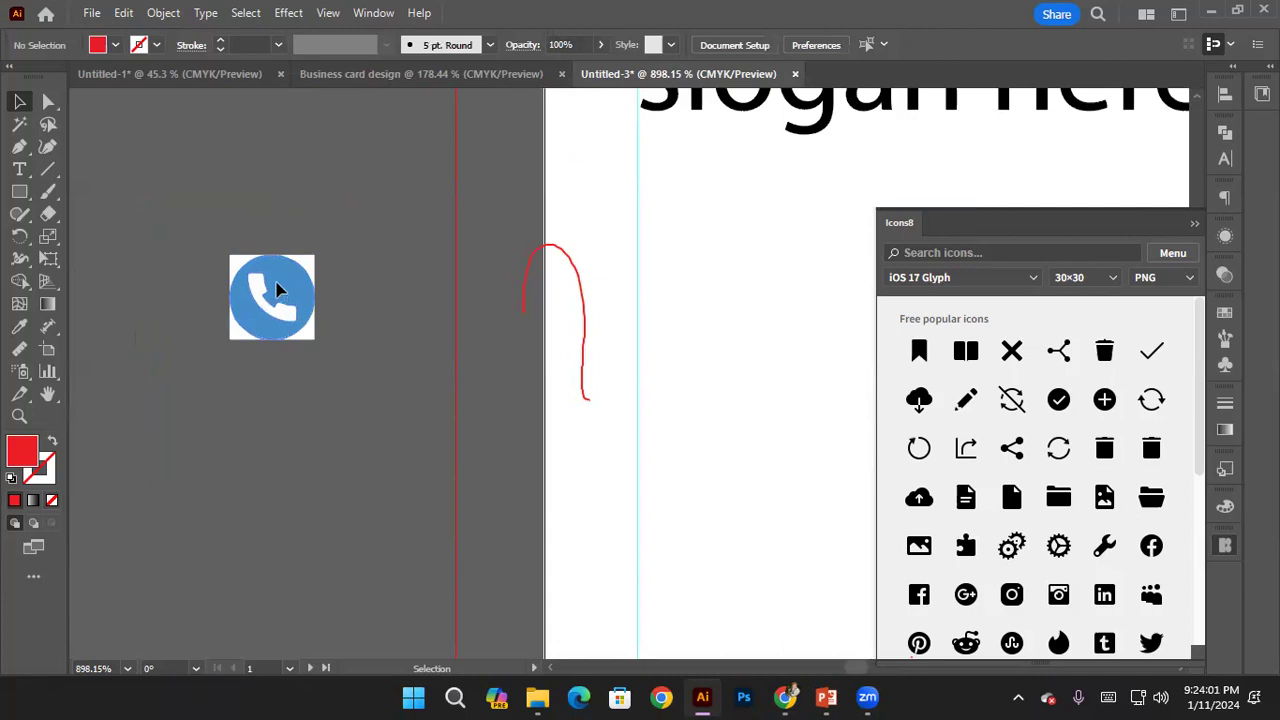
Ungroup the traced telephone icon, pull the white background pieces away from the circle and delete them
left_click(278, 292)
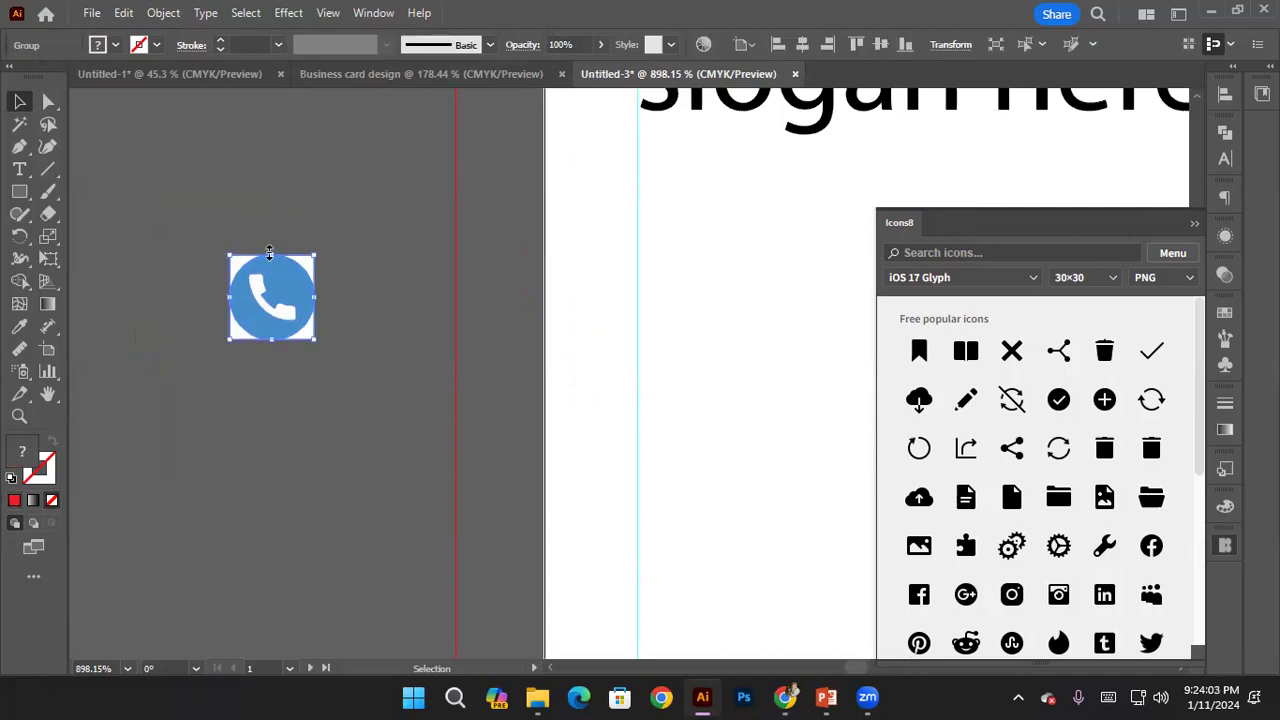
right_click(291, 356)
left_click(349, 451)
left_click(311, 346)
left_click_drag(308, 336, 240, 444)
left_click_drag(230, 337, 192, 415)
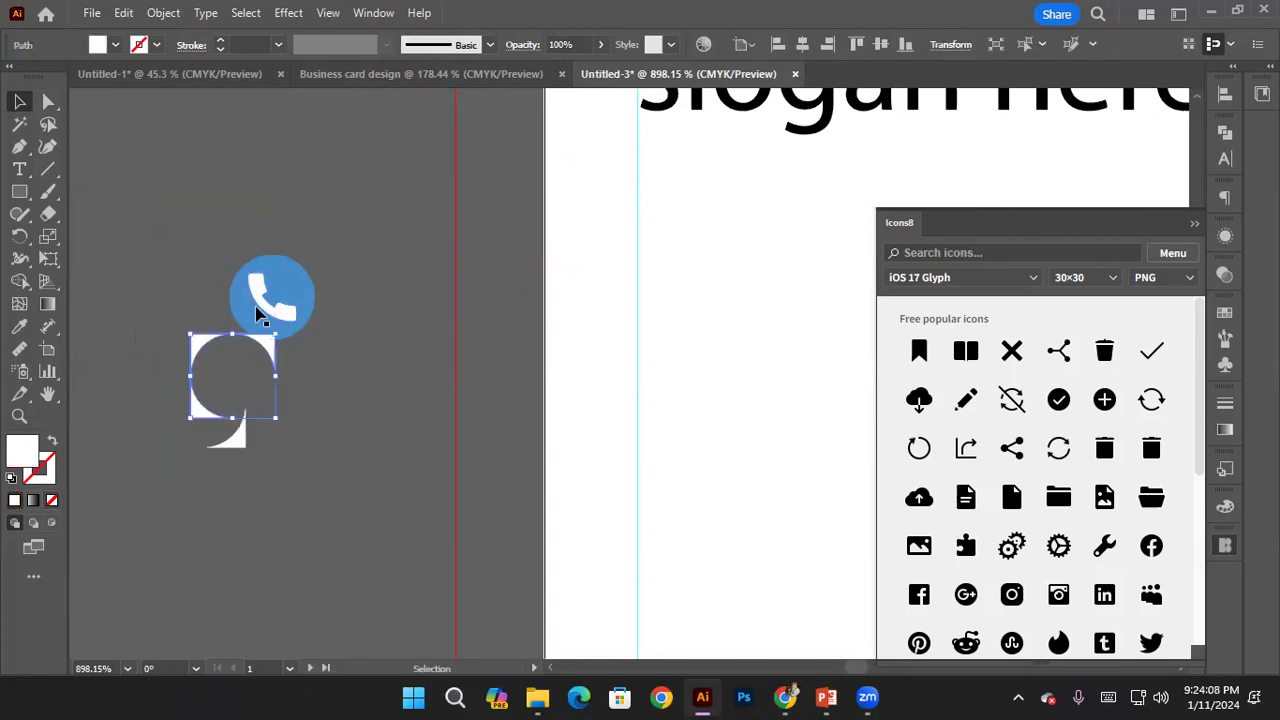
left_click_drag(197, 350, 187, 417)
left_click(171, 374)
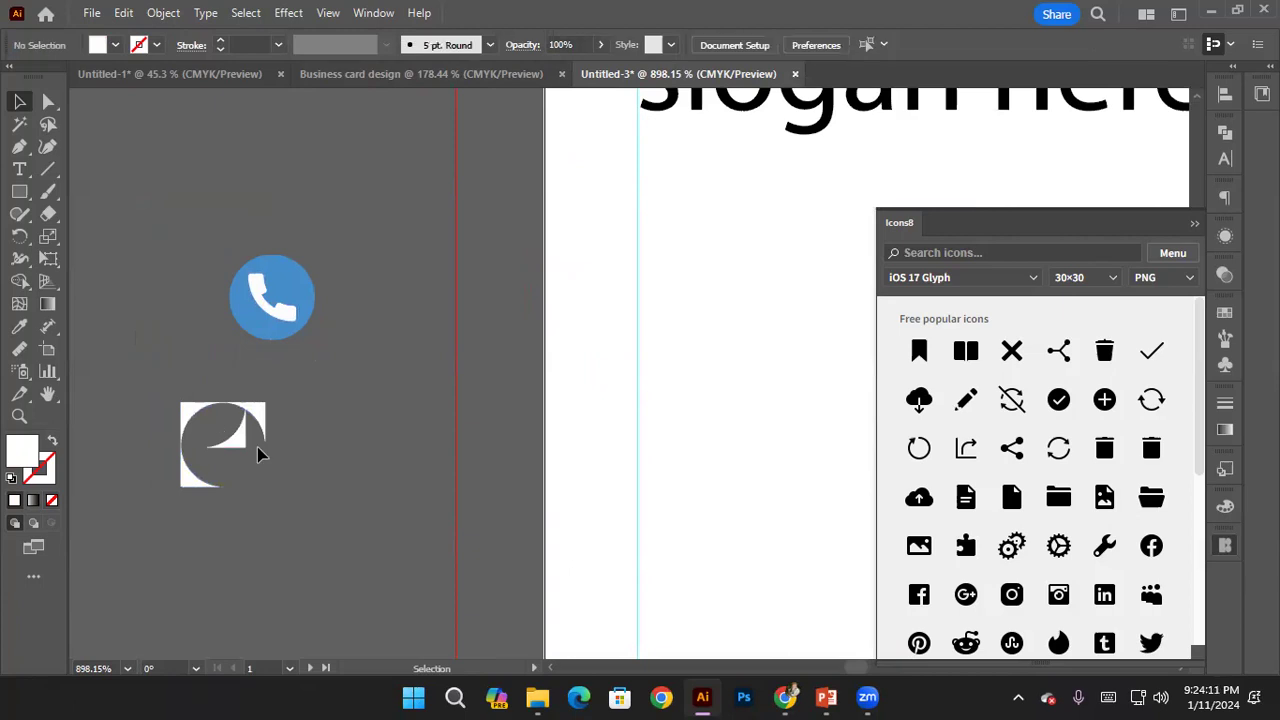
left_click(257, 451)
key("Delete")
Fill the telephone icon's blue circle with red #ff0000
left_click(245, 305)
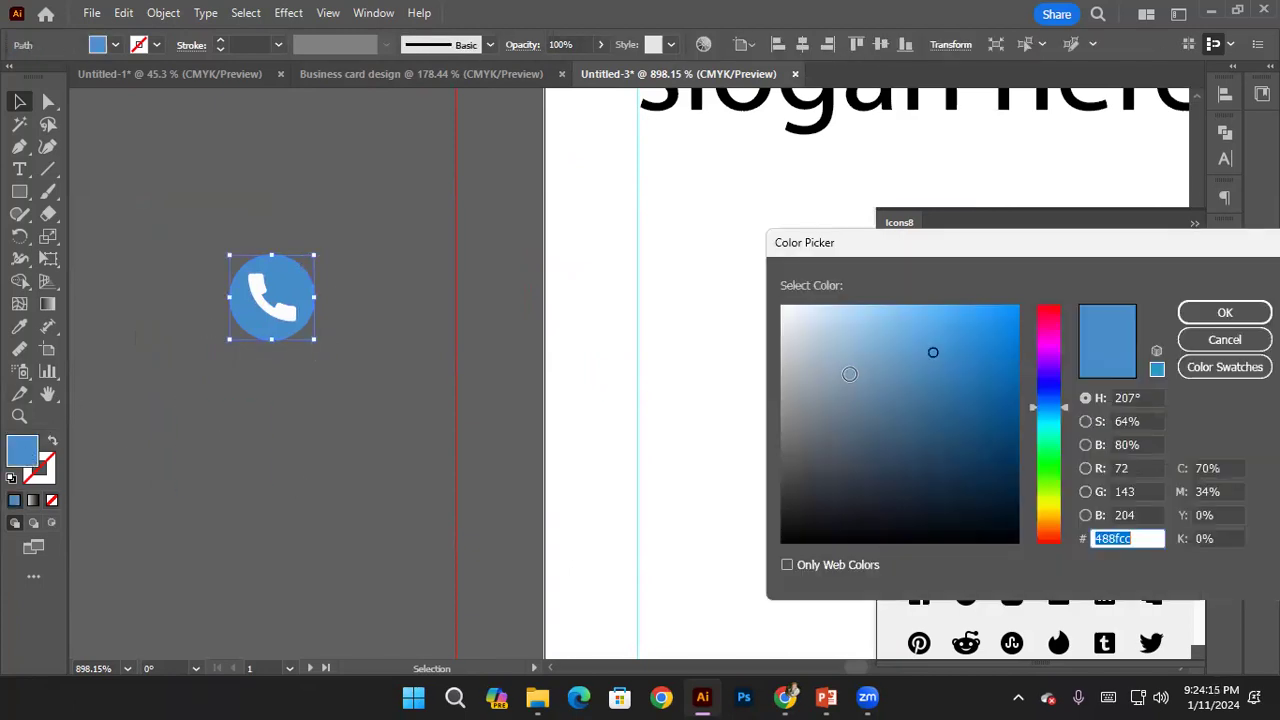
type("000000")
left_click_drag(1046, 366, 1042, 304)
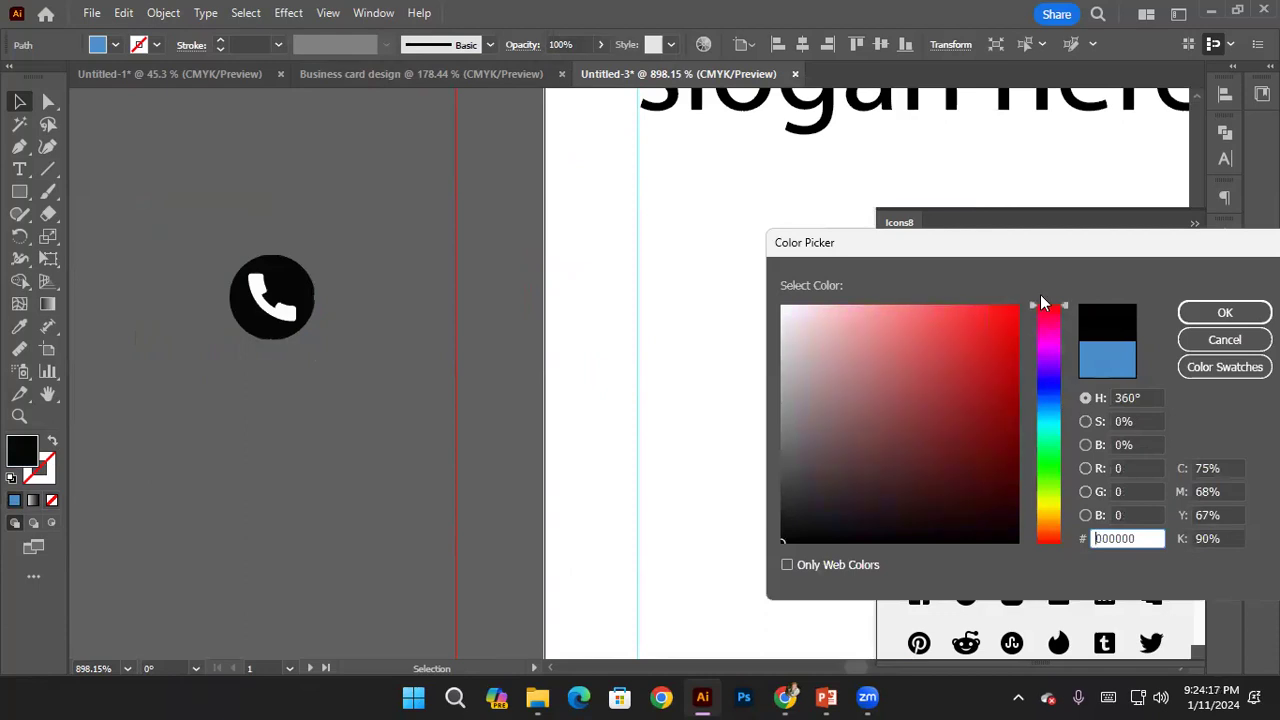
left_click_drag(960, 323, 1069, 277)
left_click(1224, 312)
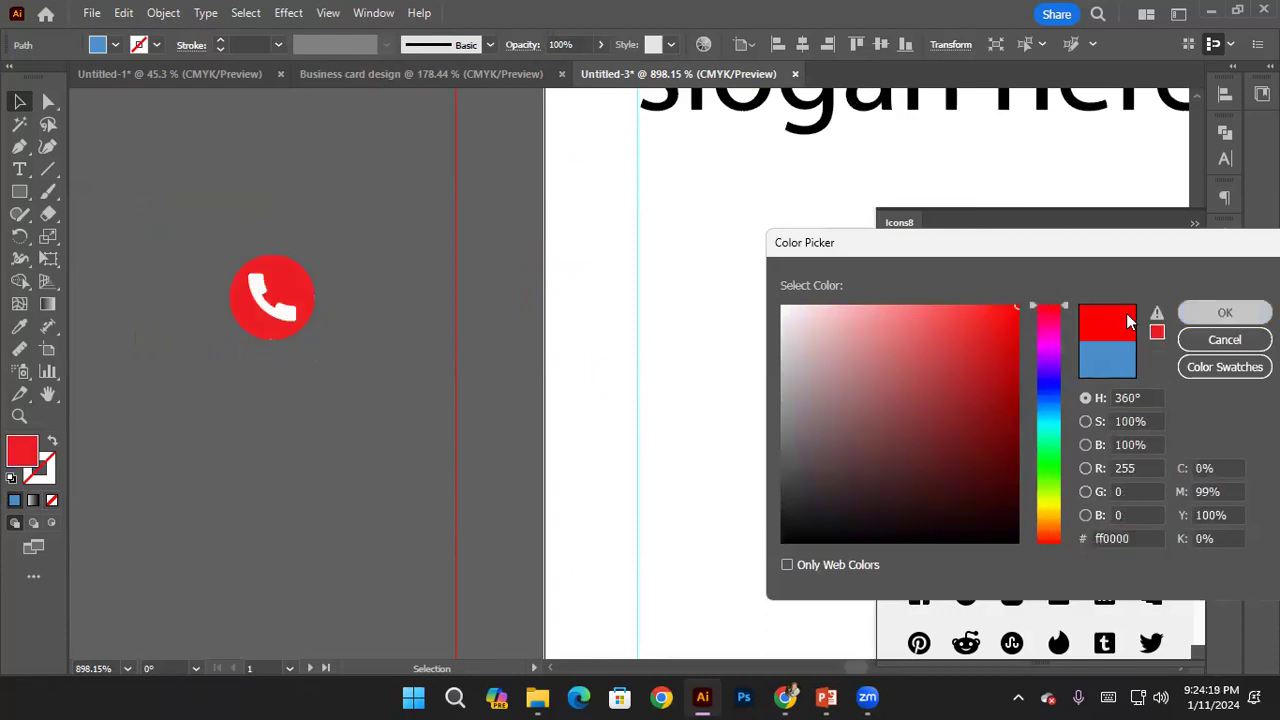
left_click(309, 343)
Try a blue #008cff fill on the handset shape inside the circle, and cancel the colour change
left_click(262, 322)
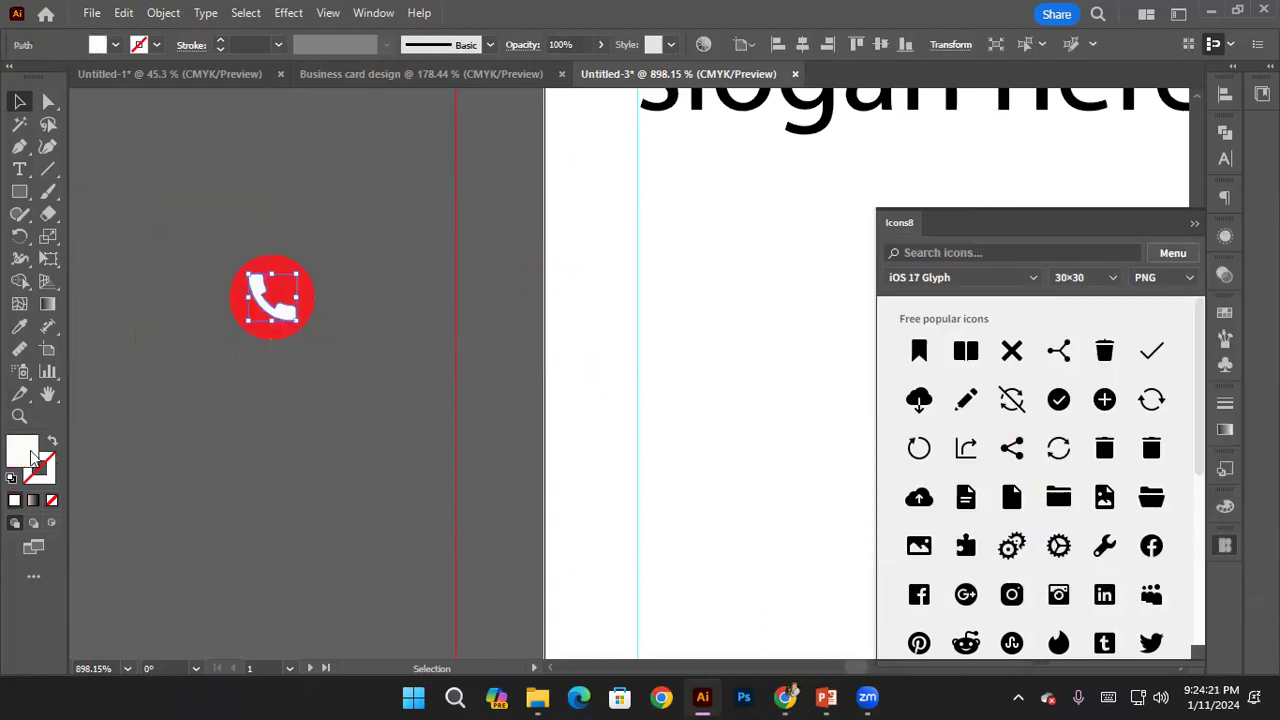
double_click(22, 450)
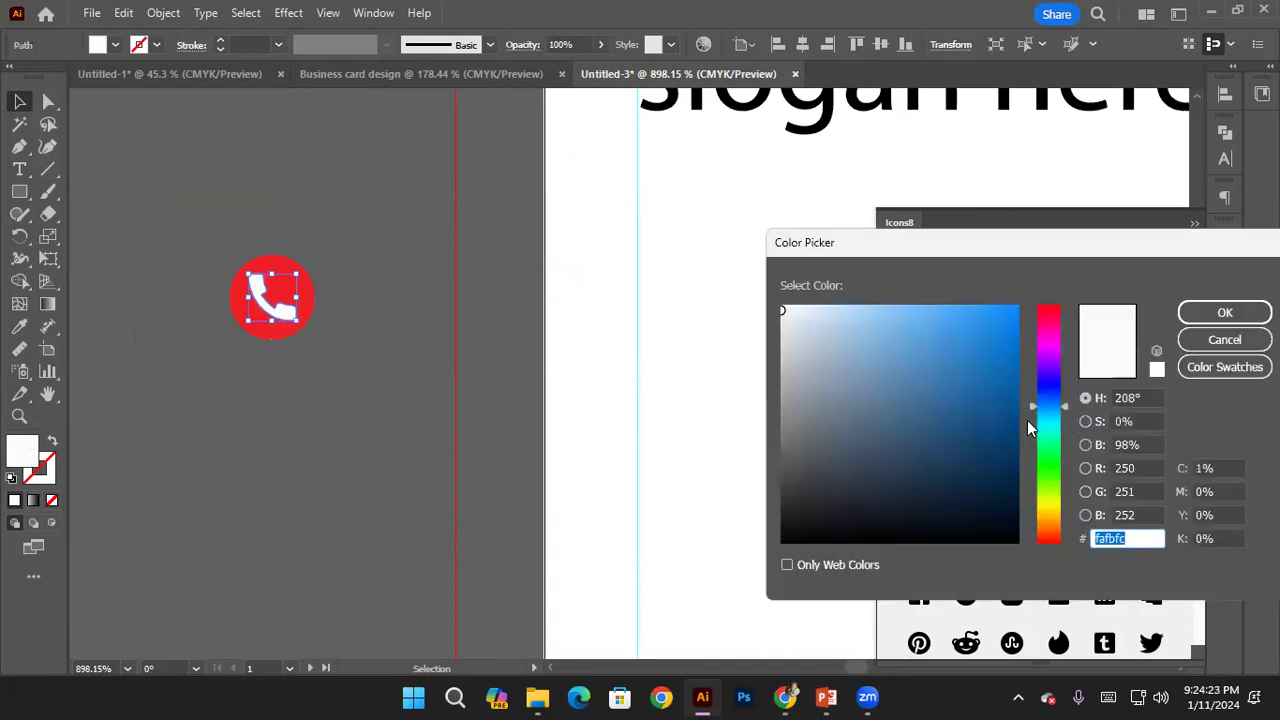
type("008cff")
left_click(1224, 340)
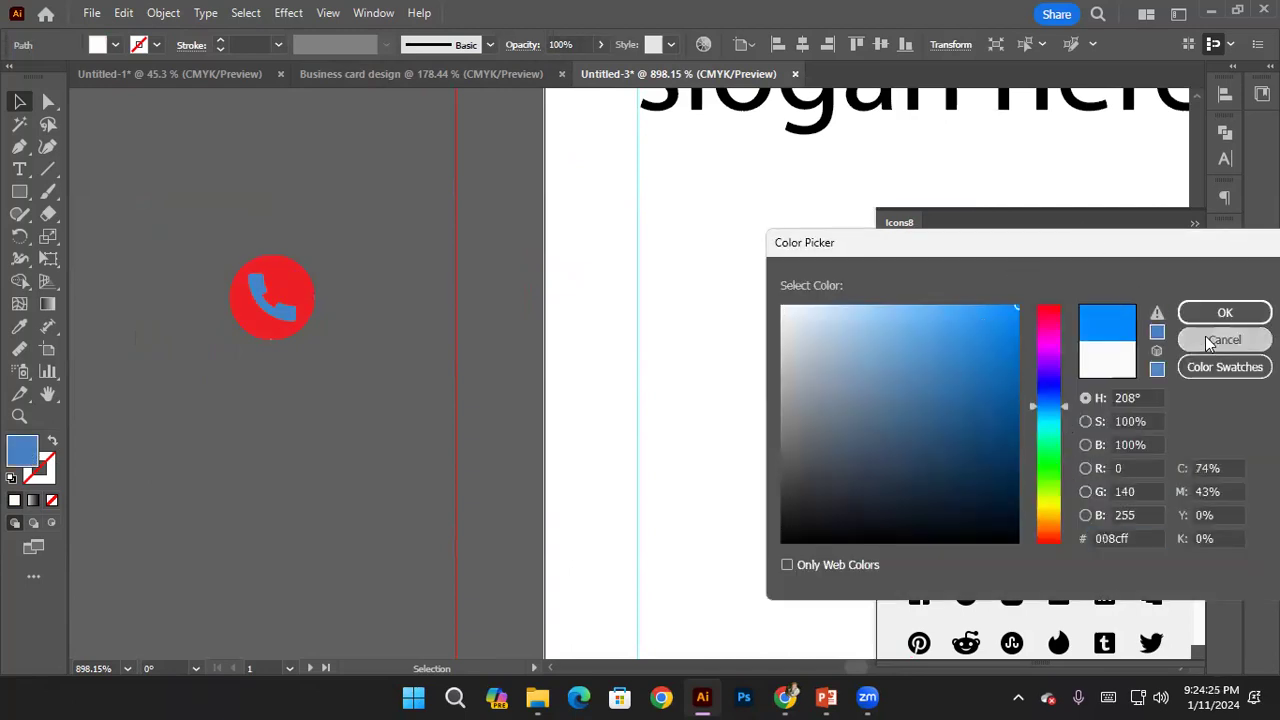
left_click(407, 283)
Place telephone.png from the Downloads folder beside the artboard, just above the small red telephone icon
scroll(266, 240, "down", 3)
scroll(450, 302, "down", 3)
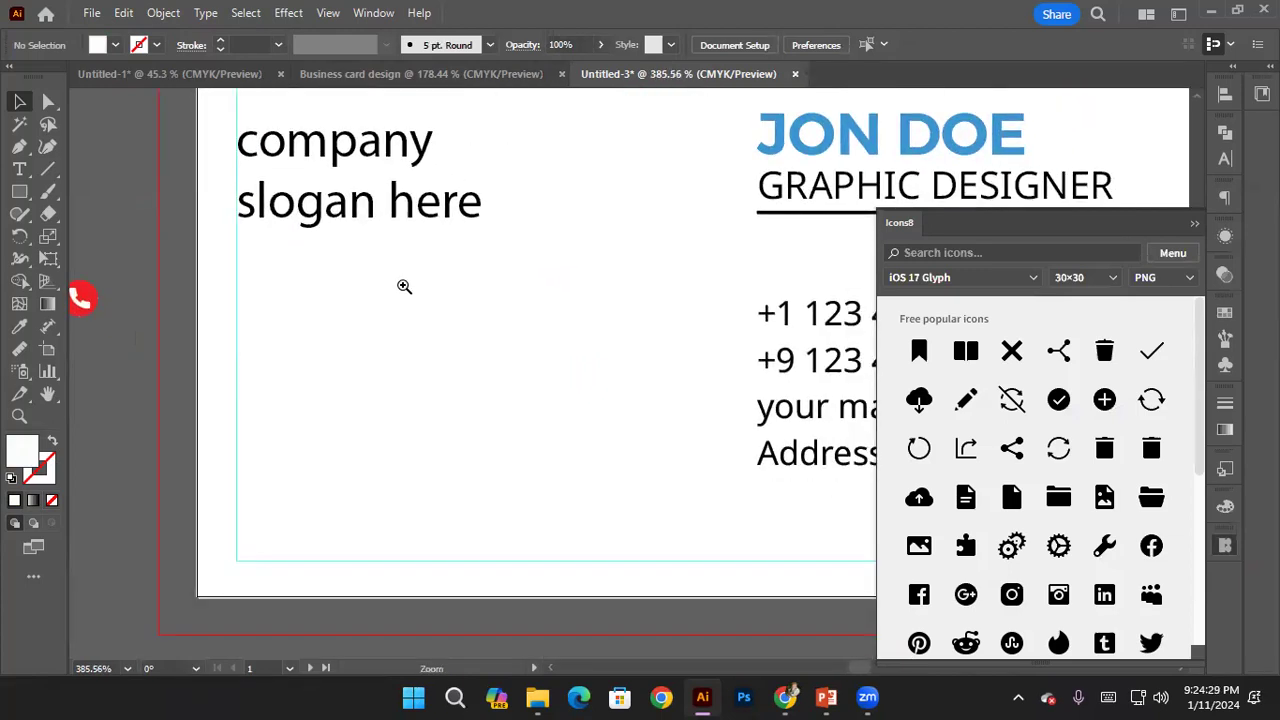
left_click_drag(150, 262, 214, 320)
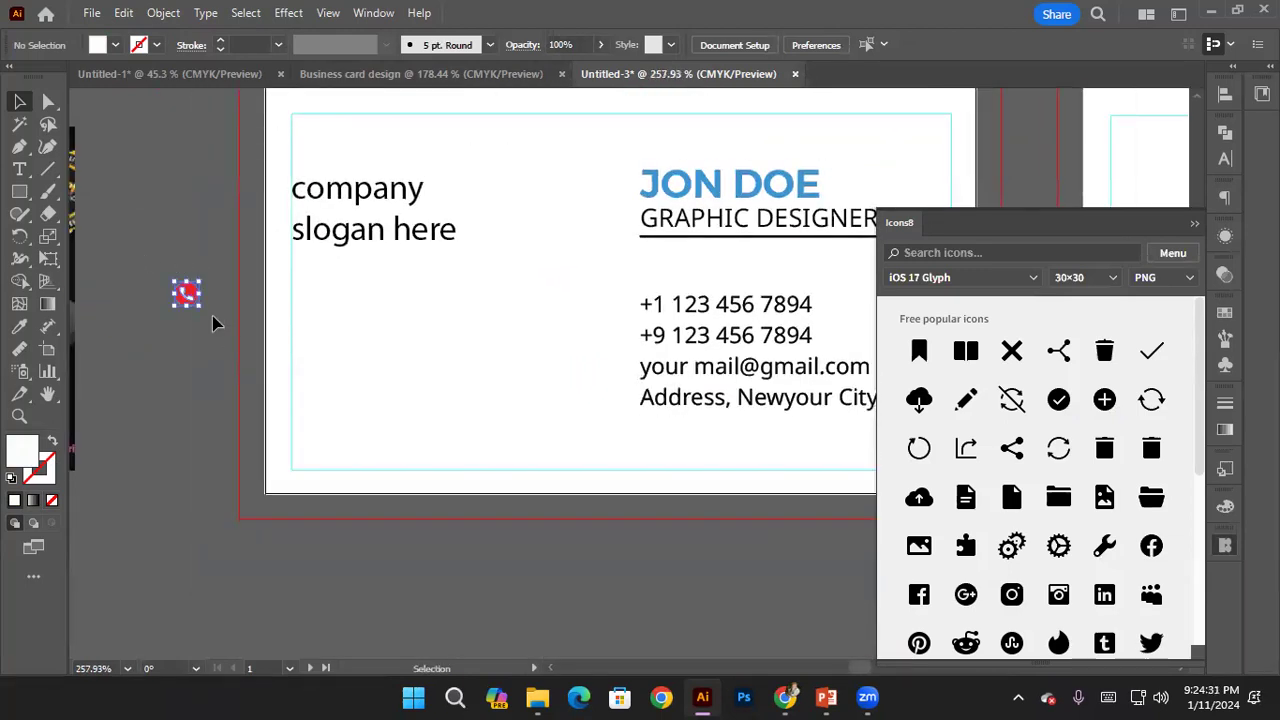
scroll(280, 269, "up", 3)
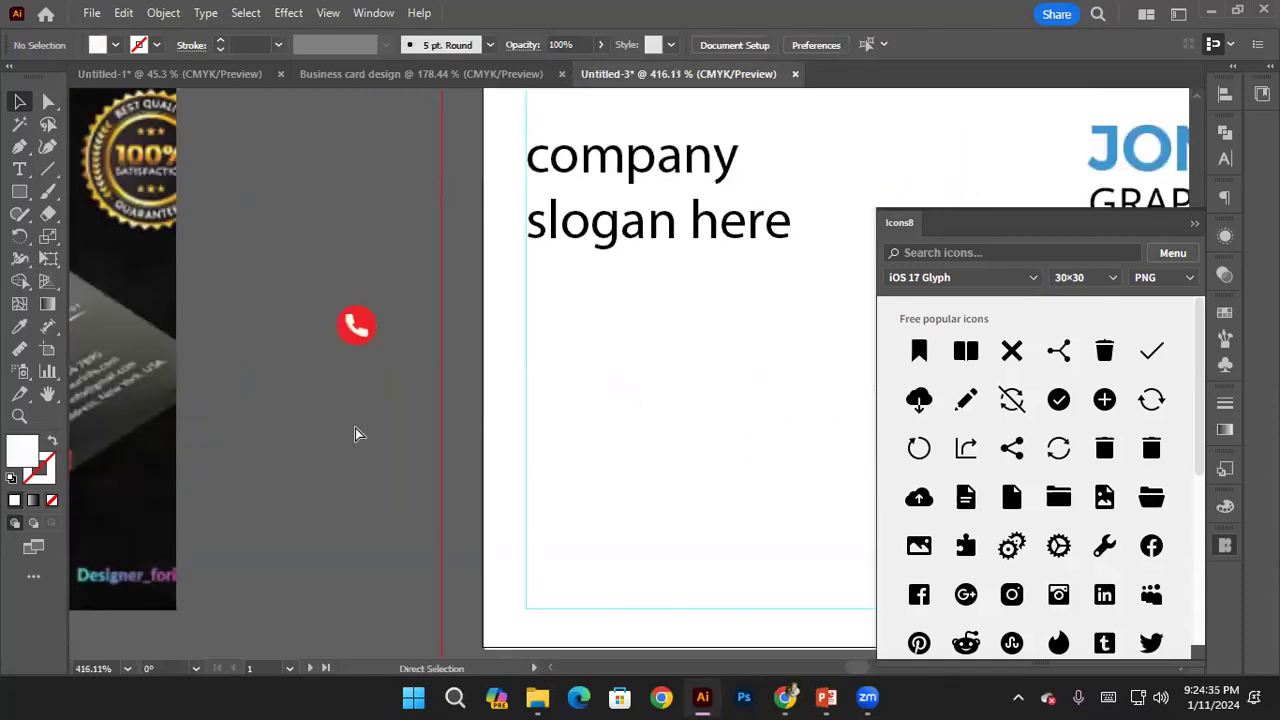
key("ctrl+shift+p")
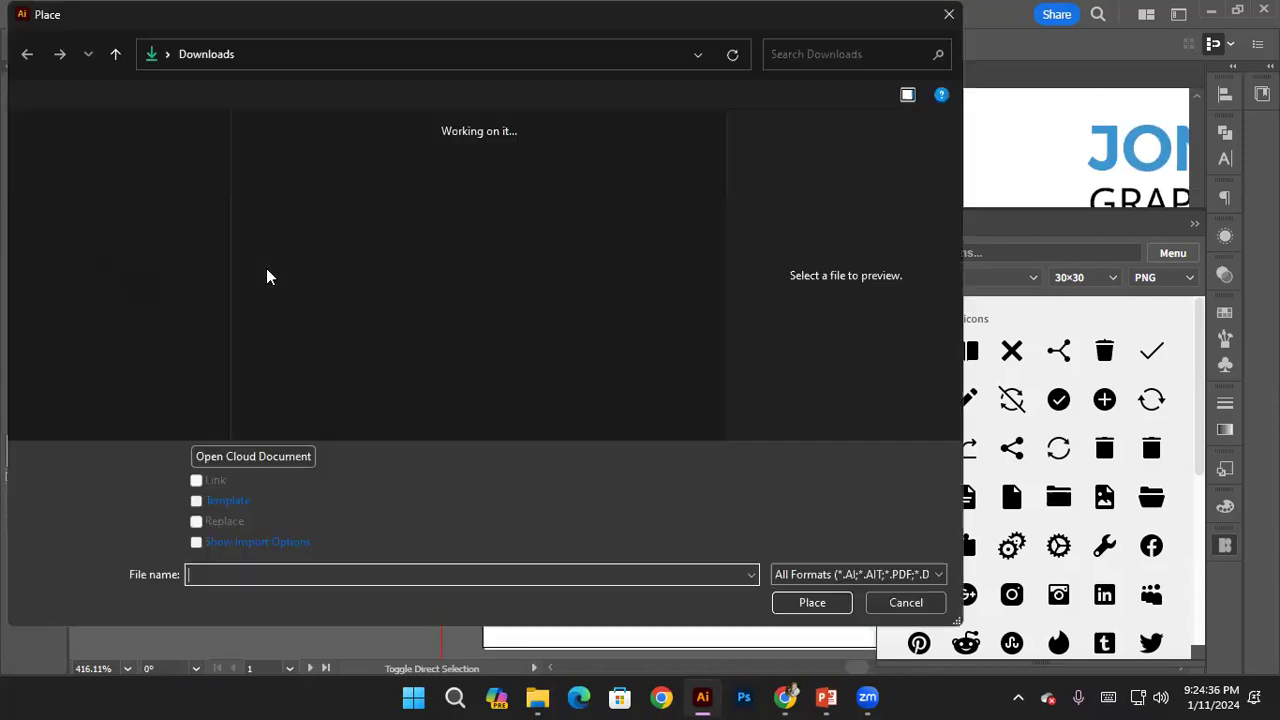
left_click(255, 225)
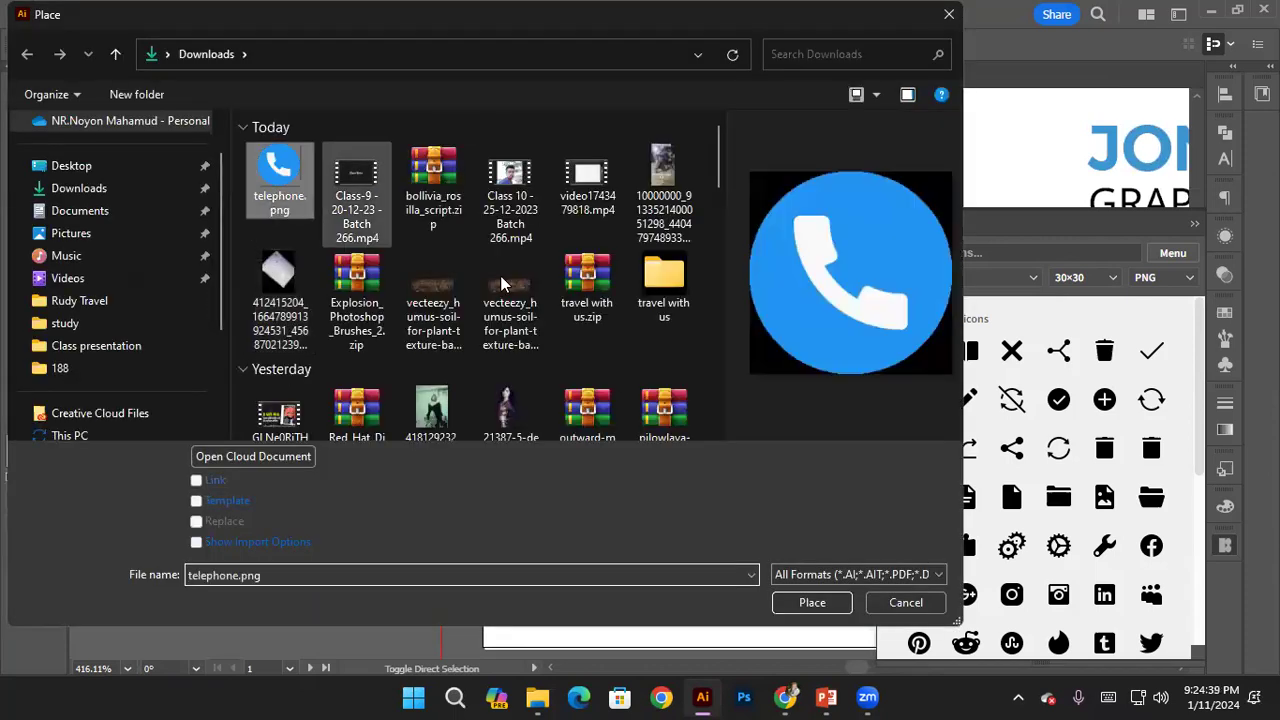
left_click(812, 602)
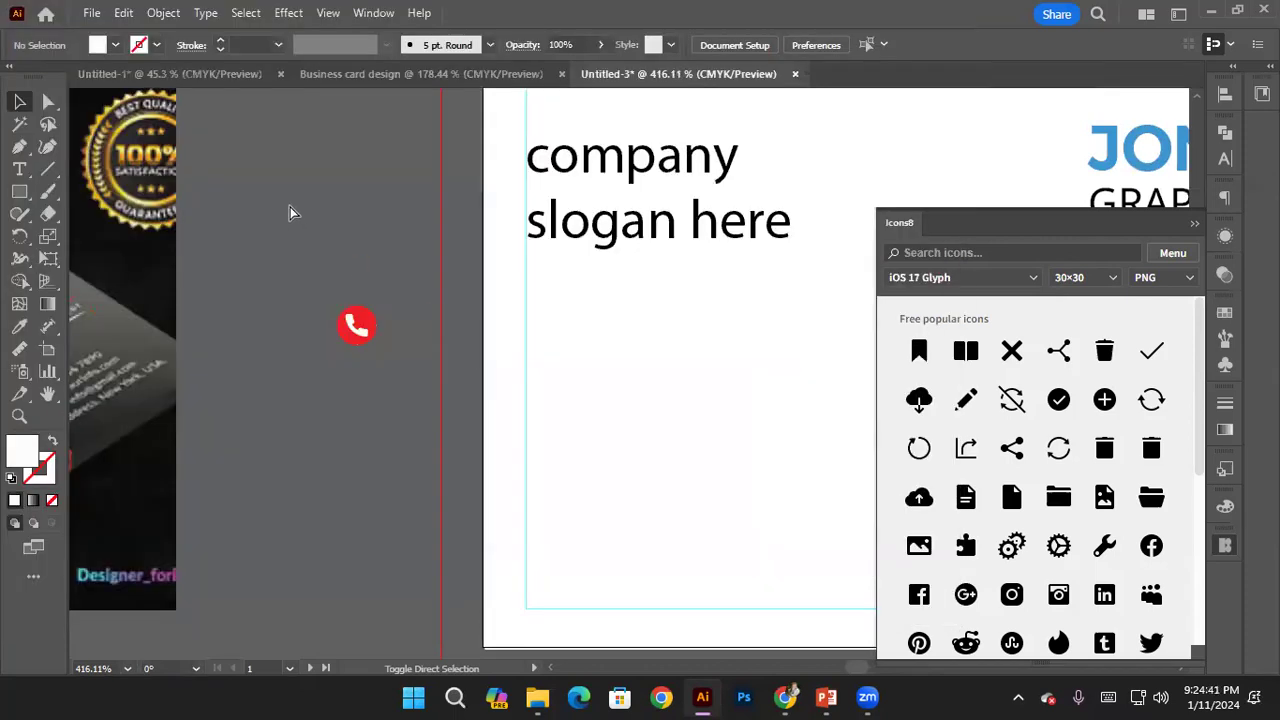
left_click(270, 178)
left_click(590, 603)
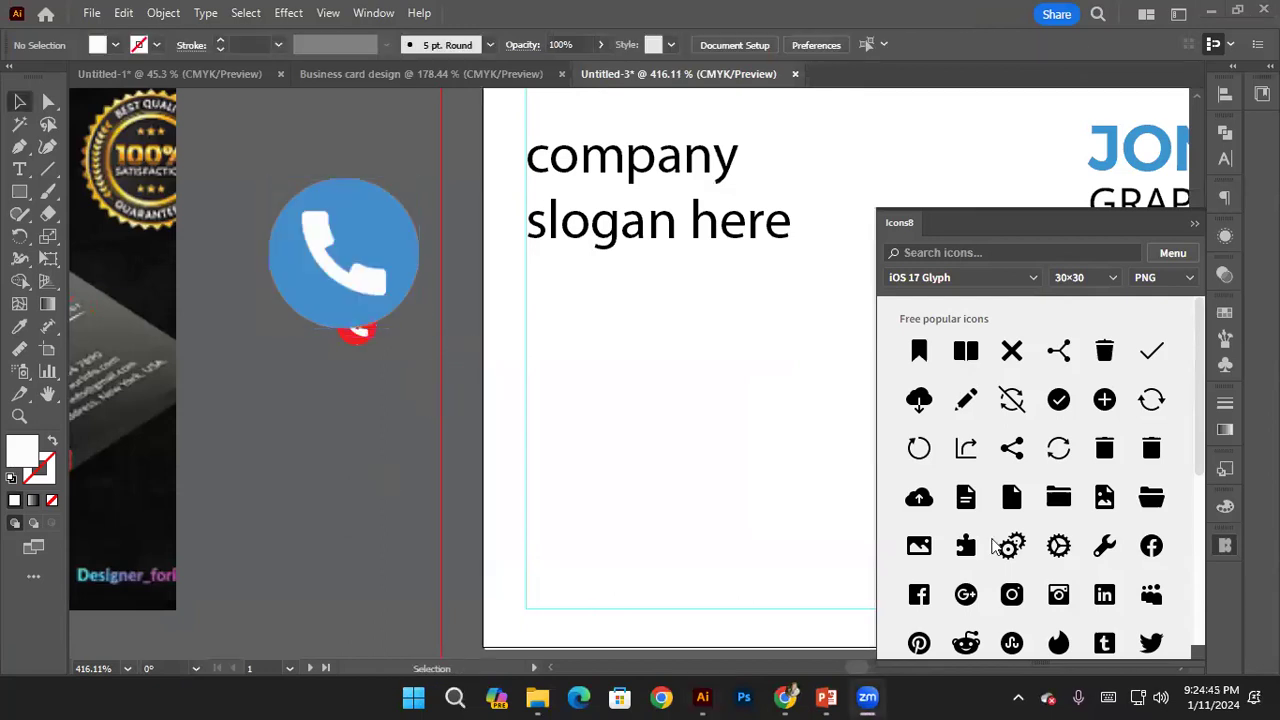
left_click_drag(340, 268, 335, 228)
Try tracing the newly placed telephone image with the Default preset, and undo the trace
left_click(490, 47)
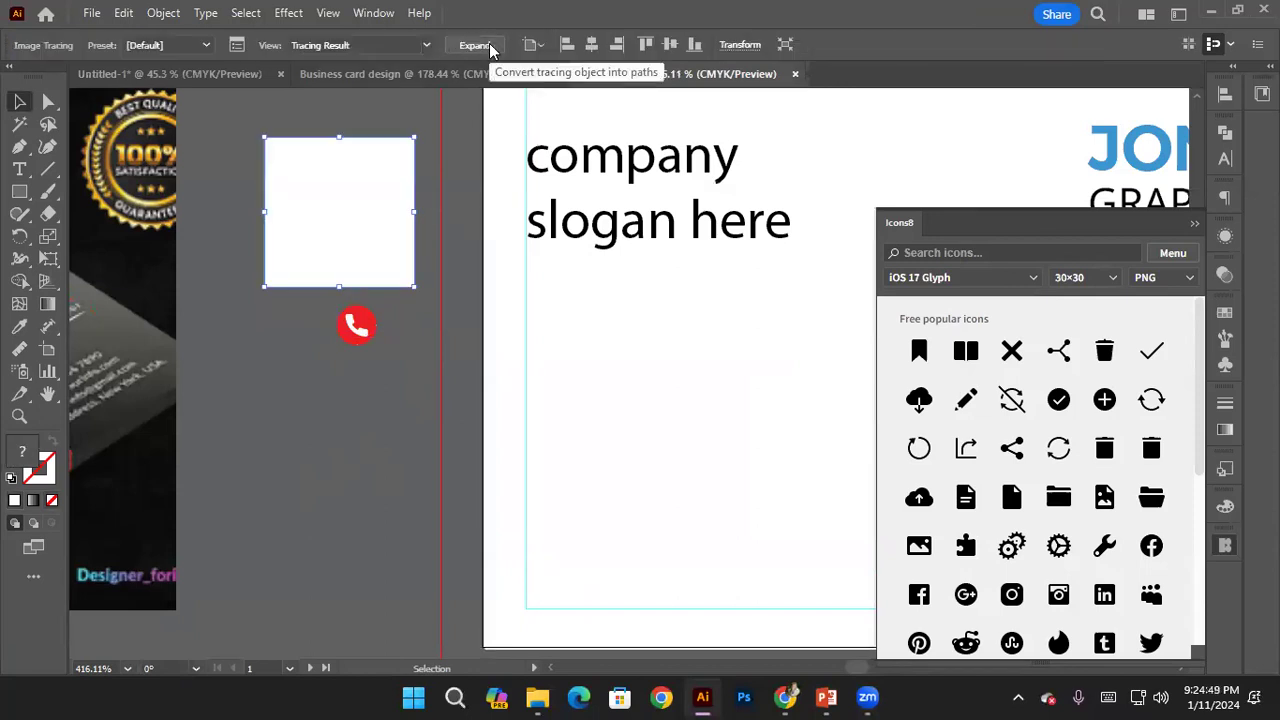
left_click_drag(318, 200, 319, 204)
key("ctrl+z")
key("ctrl+z")
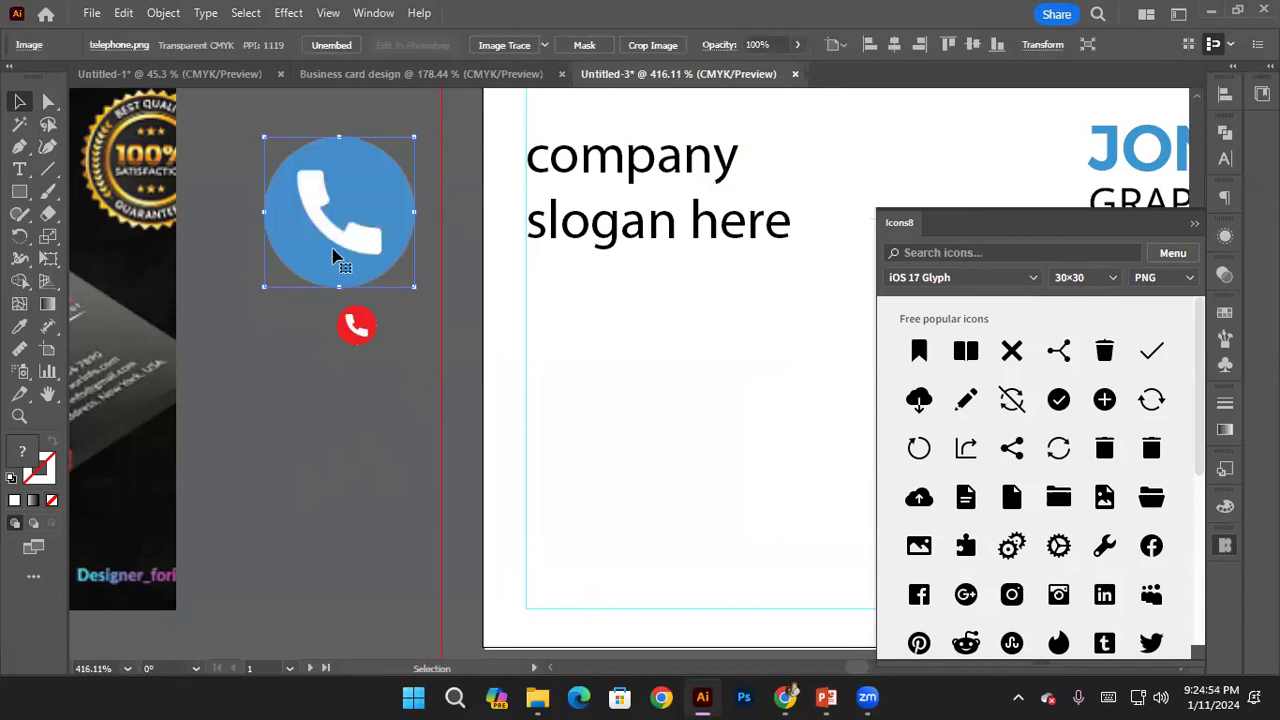
left_click(370, 384)
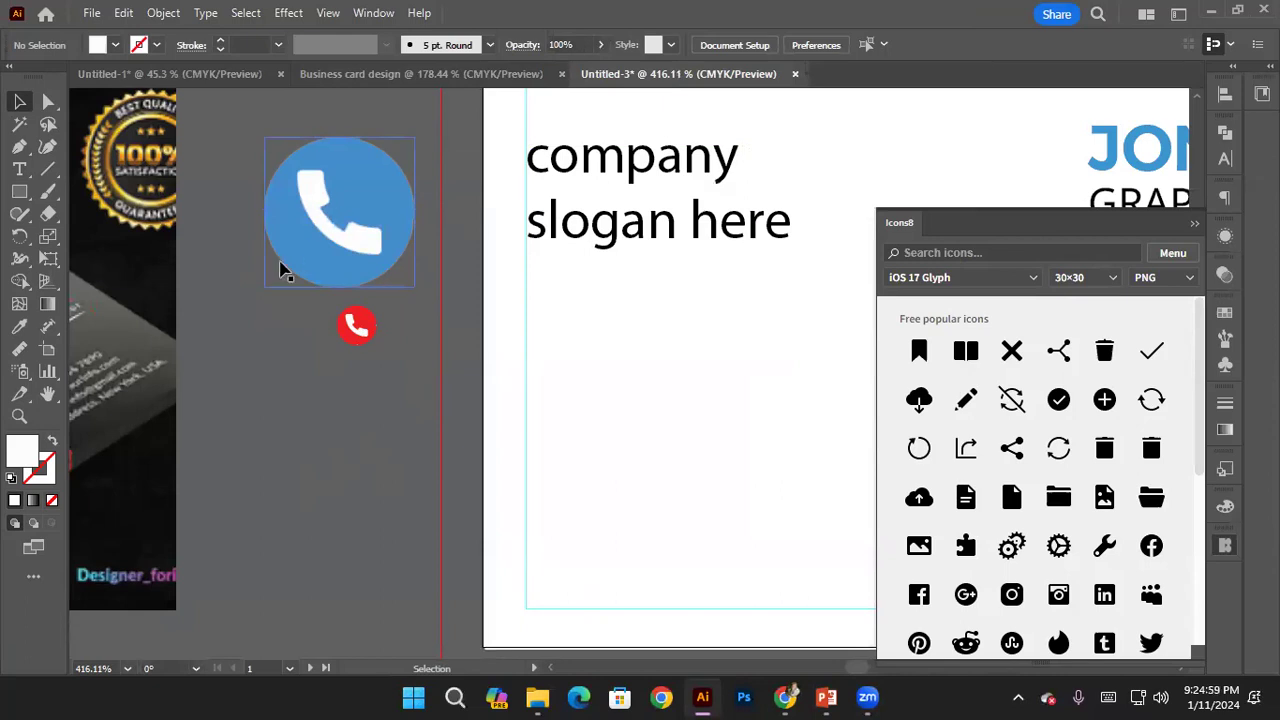
Trace the large telephone image with the High Fidelity Photo preset and expand it into paths
left_click(370, 190)
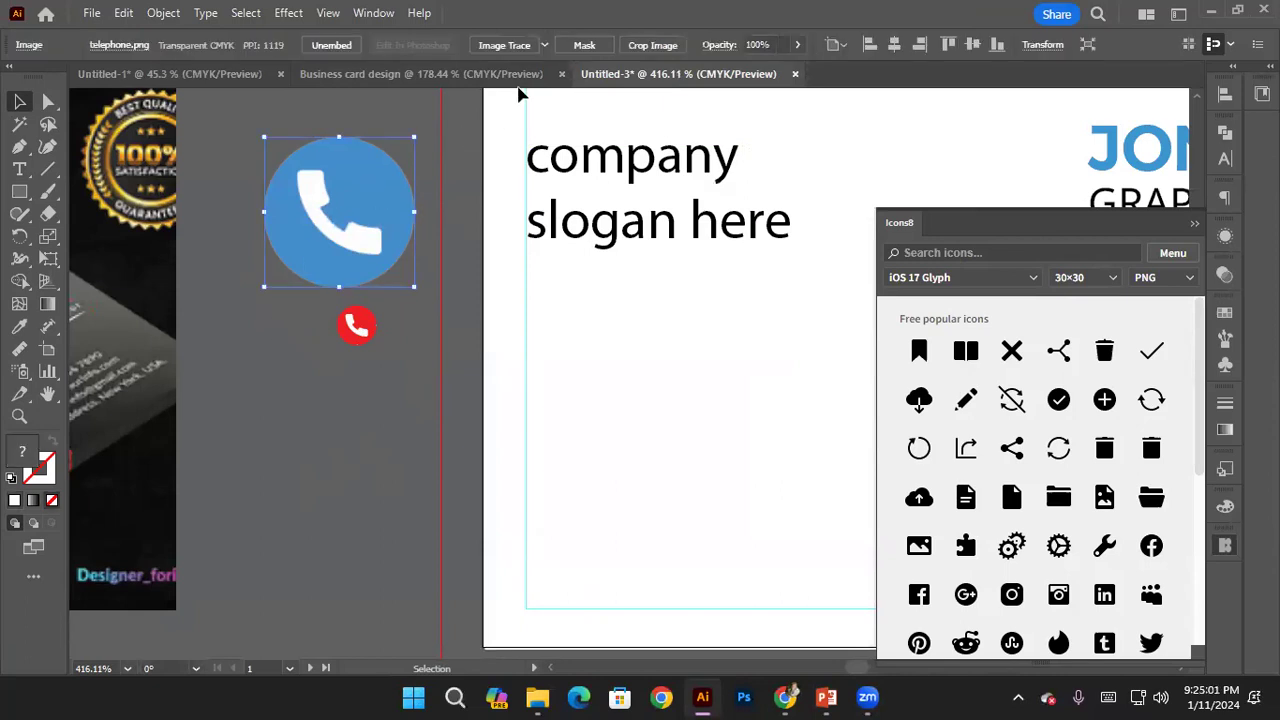
left_click(545, 46)
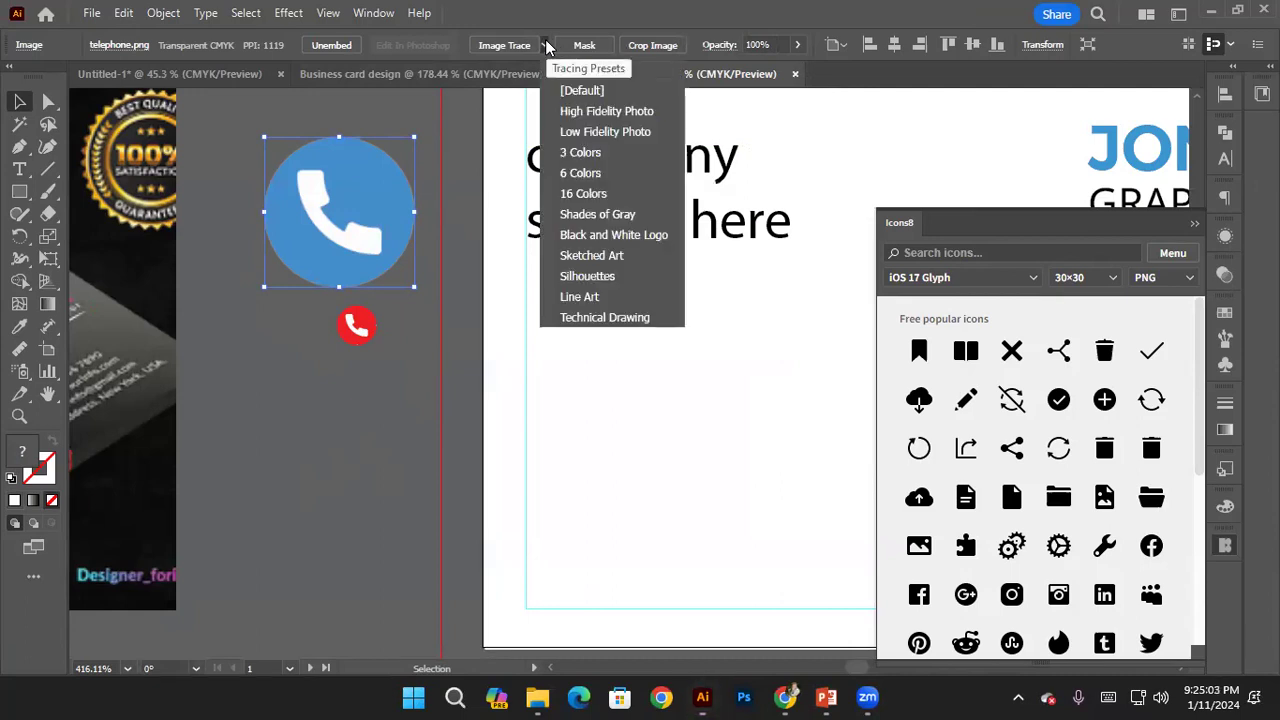
left_click(631, 117)
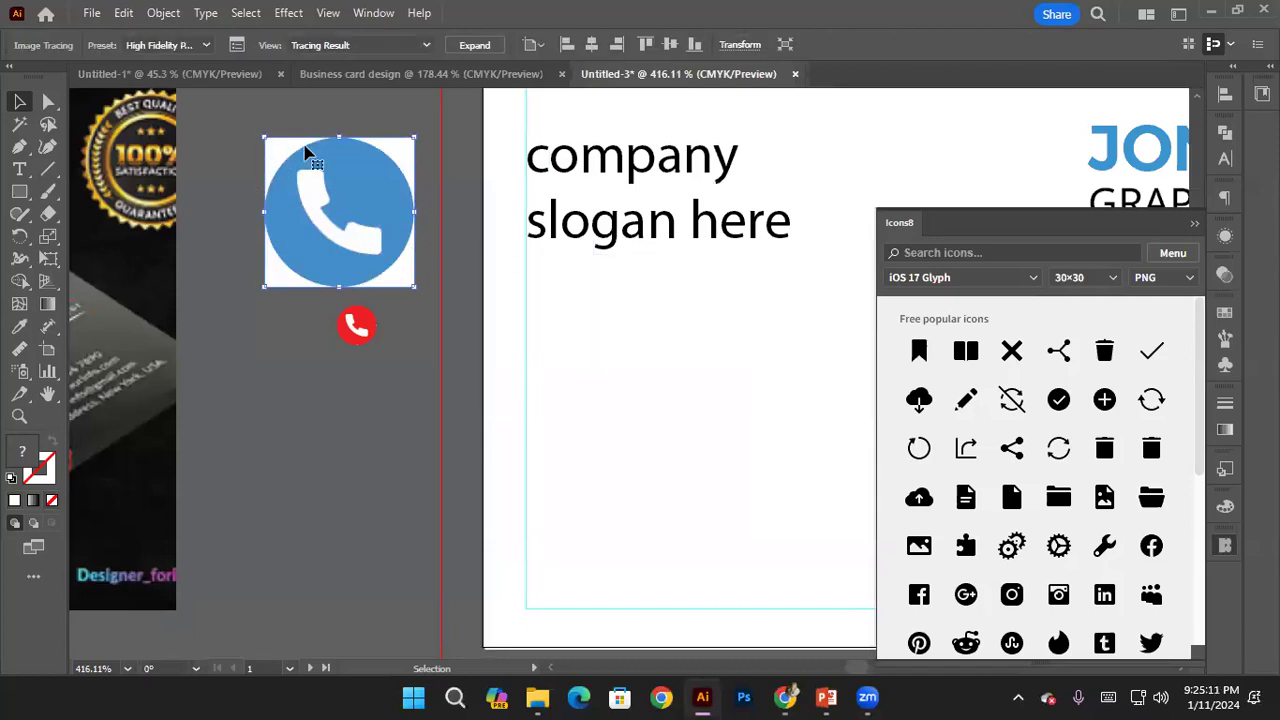
left_click(472, 46)
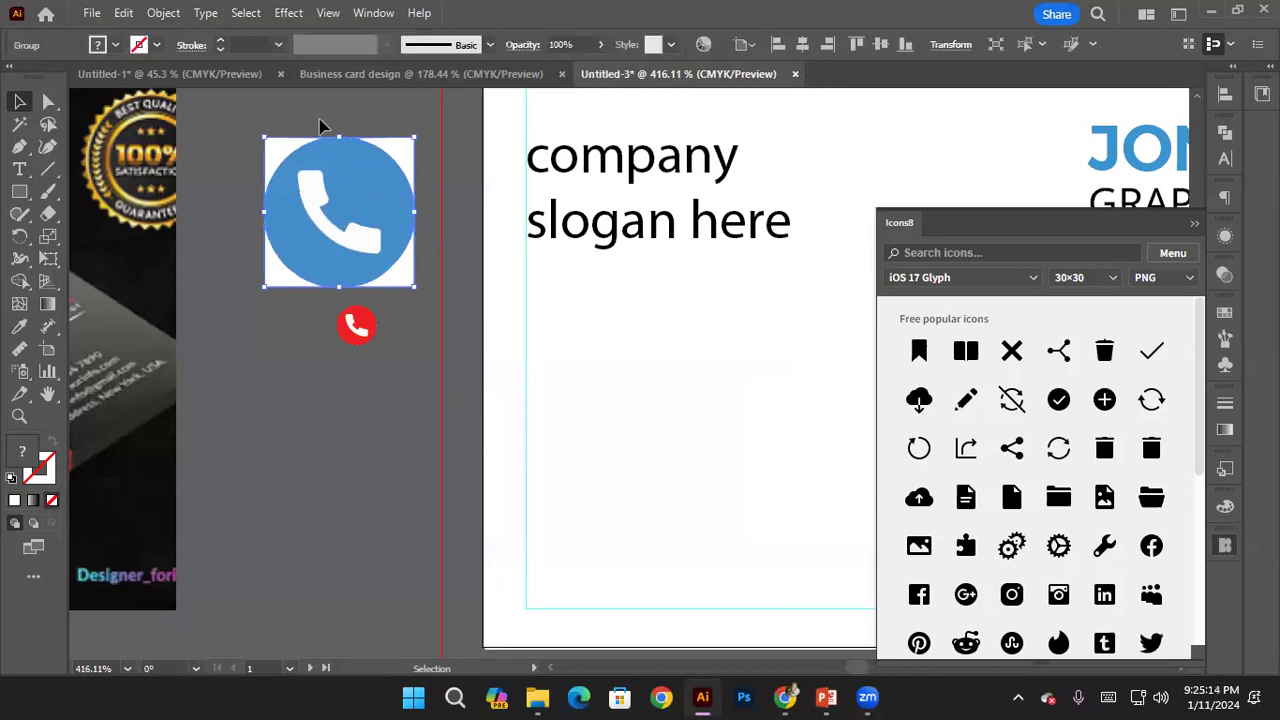
Ungroup the large expanded icon, collapse the icon library, and pull the white background pieces away from the blue circle
right_click(313, 186)
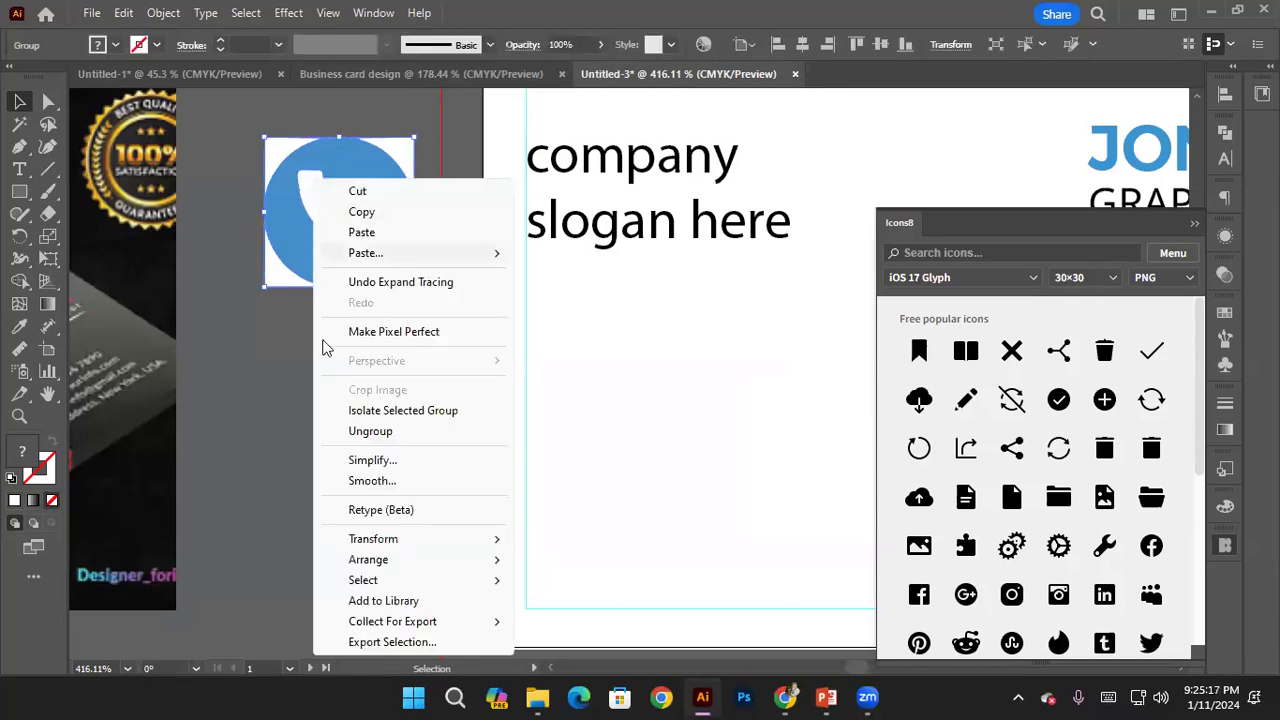
left_click(370, 431)
left_click(460, 397)
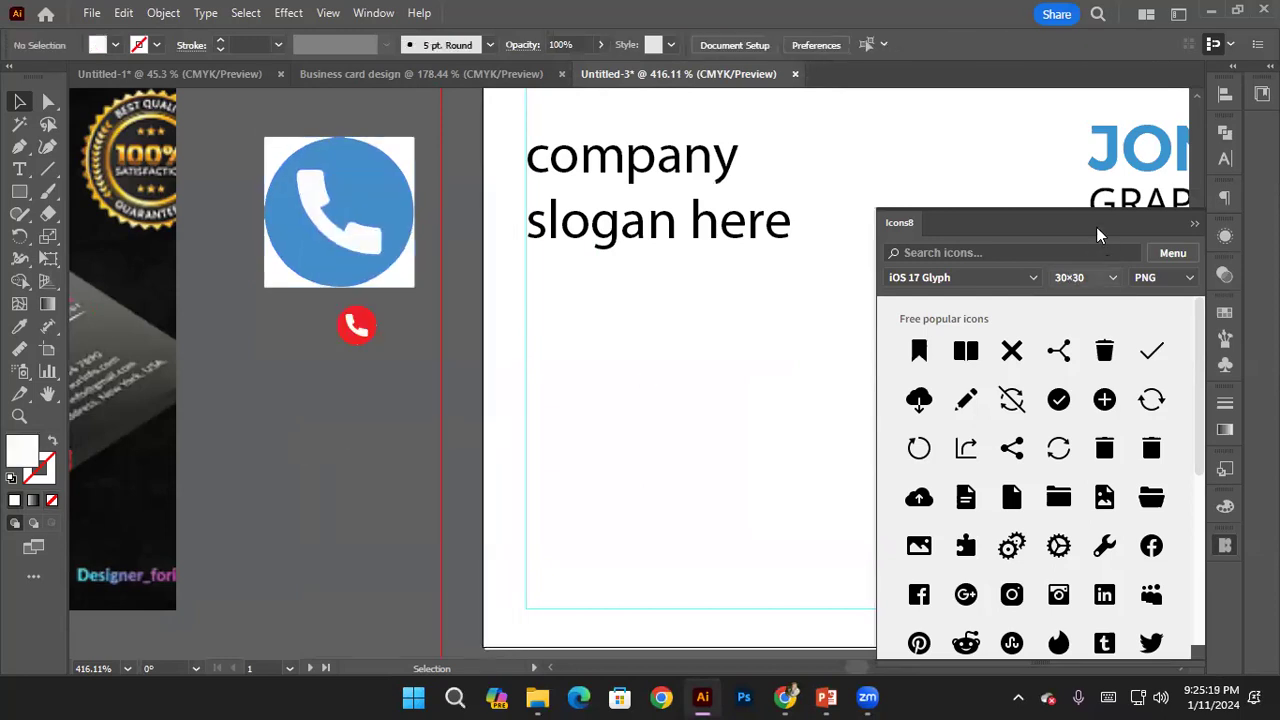
left_click(1194, 223)
left_click_drag(466, 354, 374, 357)
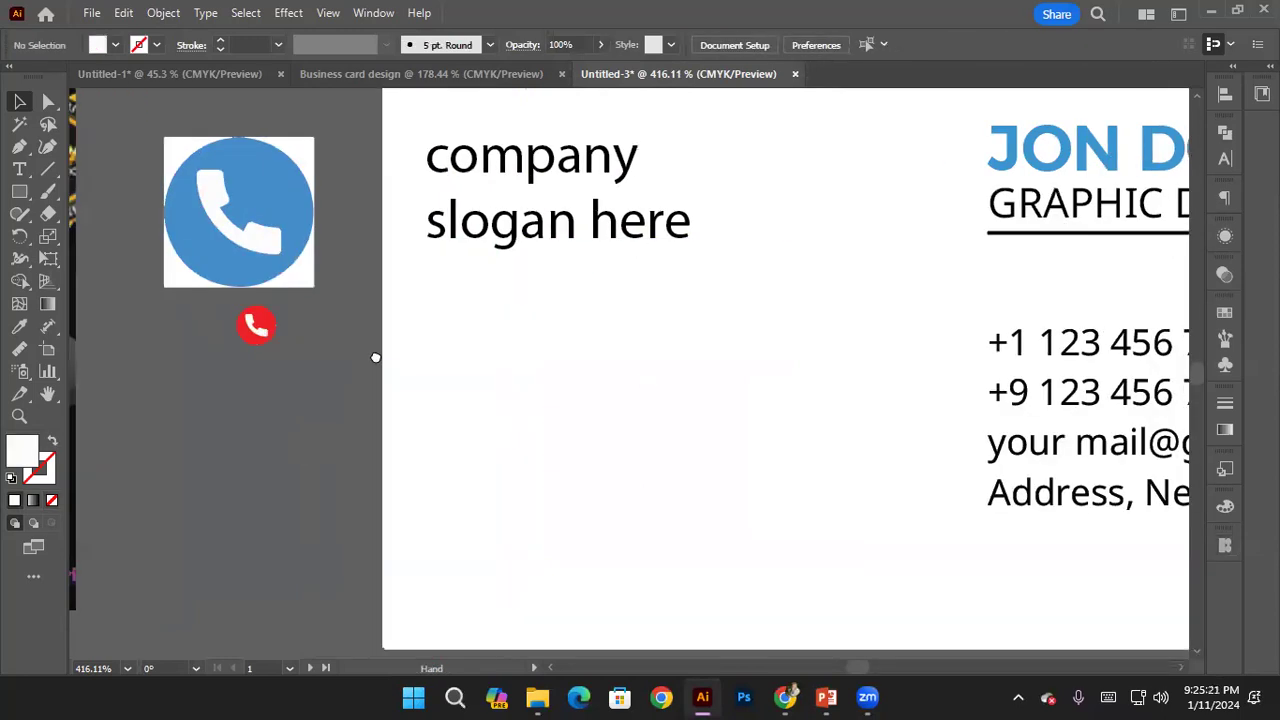
left_click_drag(285, 270, 220, 390)
left_click_drag(166, 160, 245, 320)
scroll(238, 312, "down", 1)
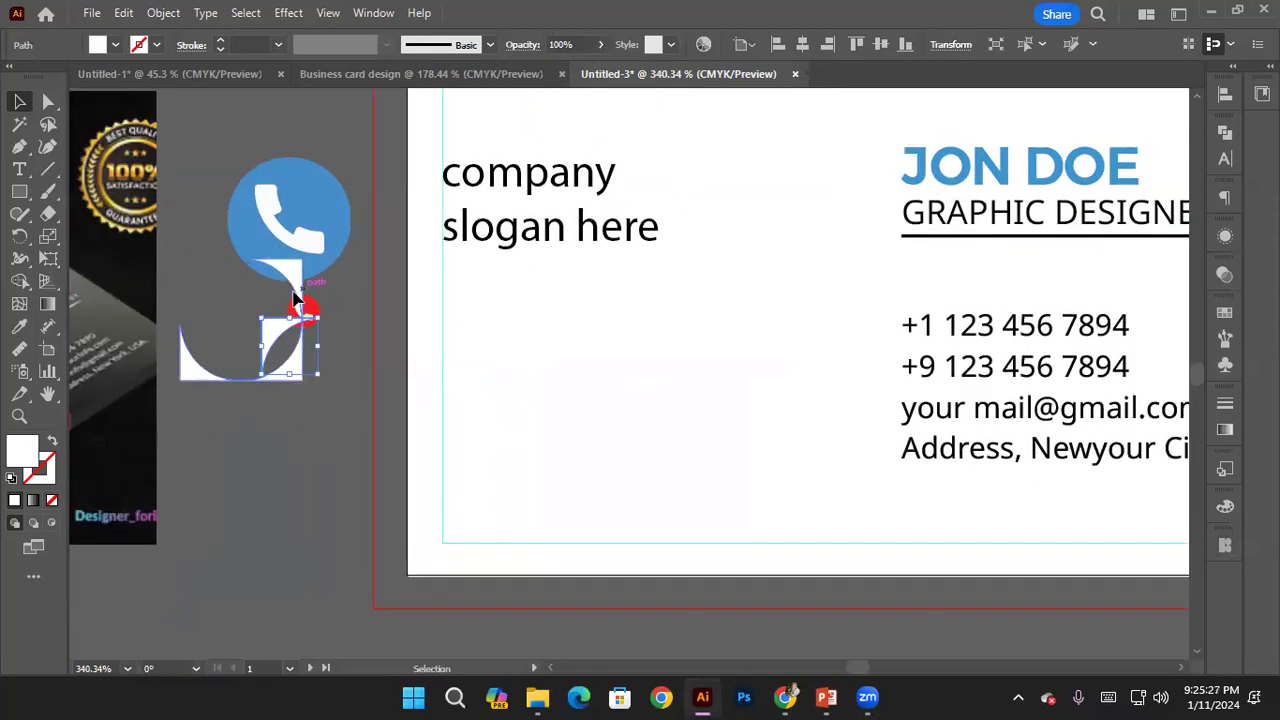
Search the Icons8 library for "call" and set the icon size to 90×90
scroll(823, 317, "right", 3)
scroll(814, 323, "up", 1)
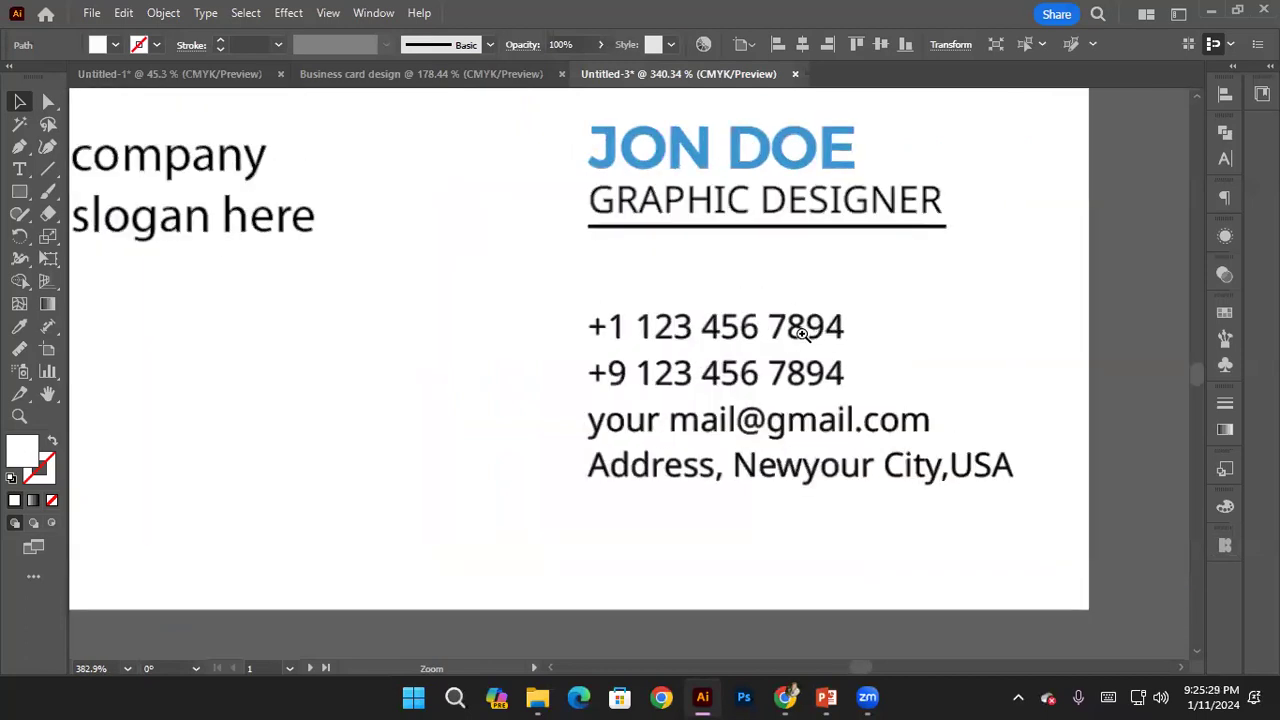
scroll(826, 329, "down", 1)
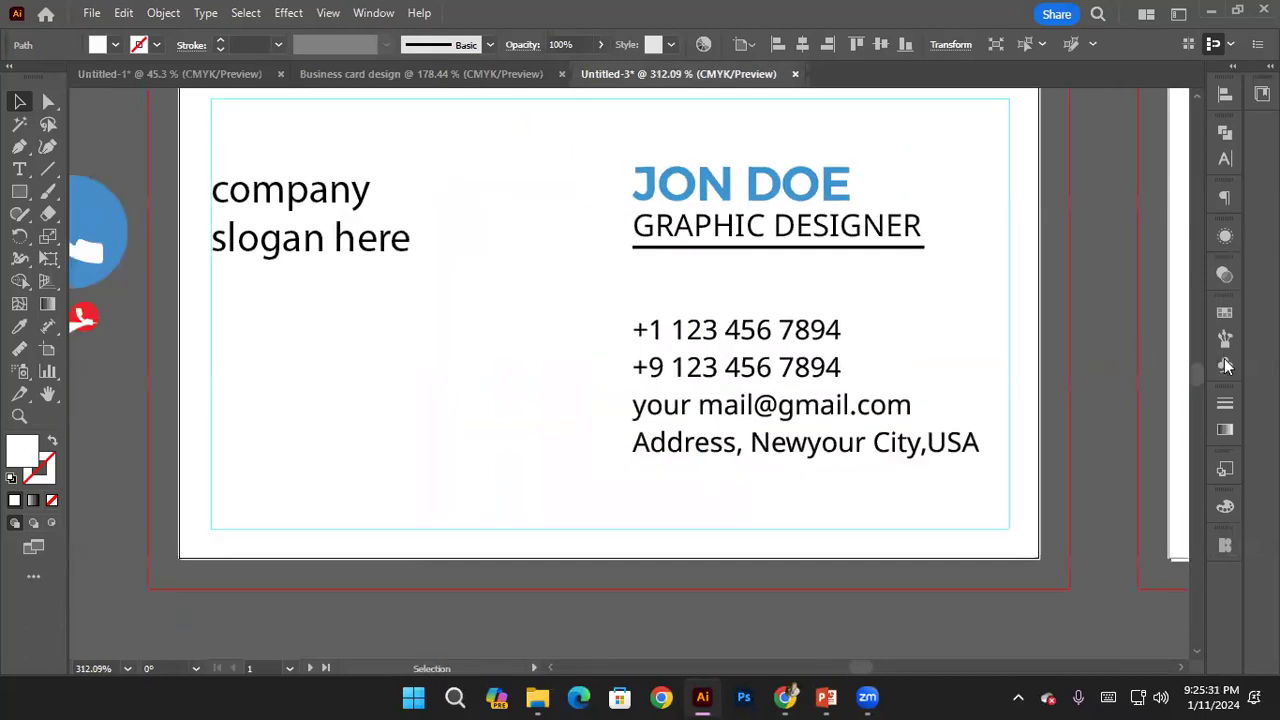
left_click(1225, 544)
left_click(998, 253)
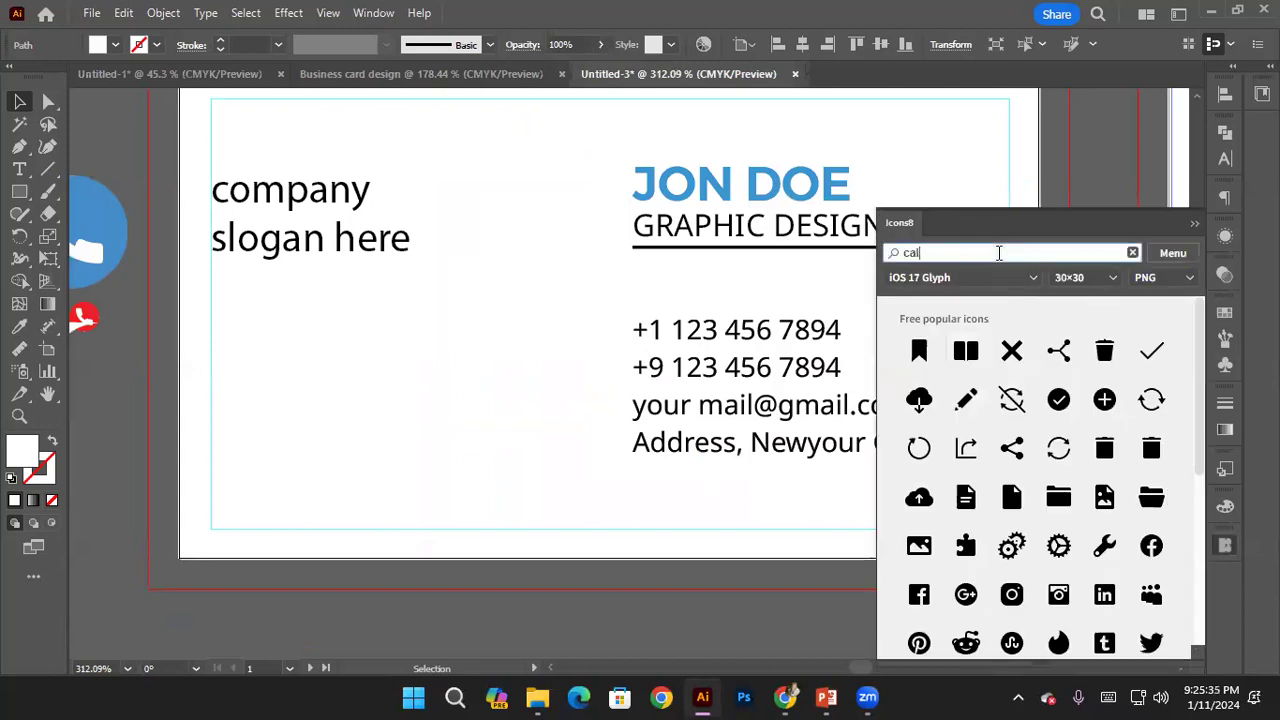
type("call")
key("Return")
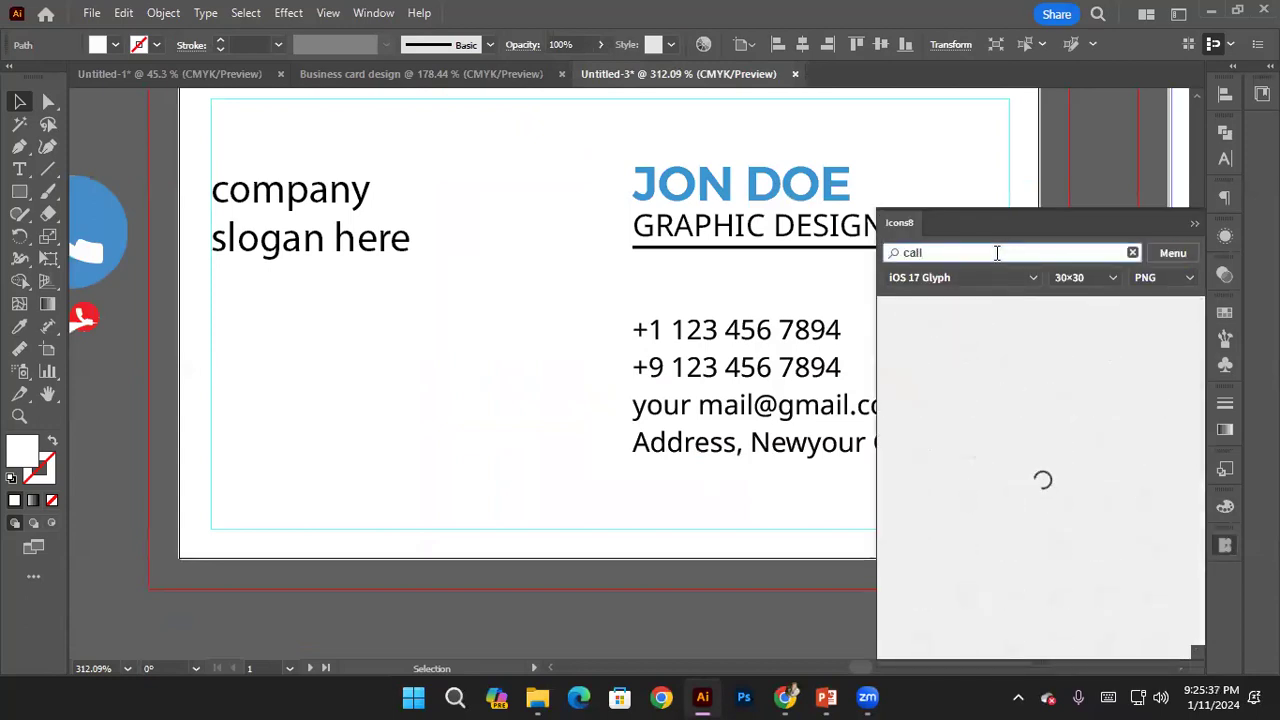
left_click(1085, 277)
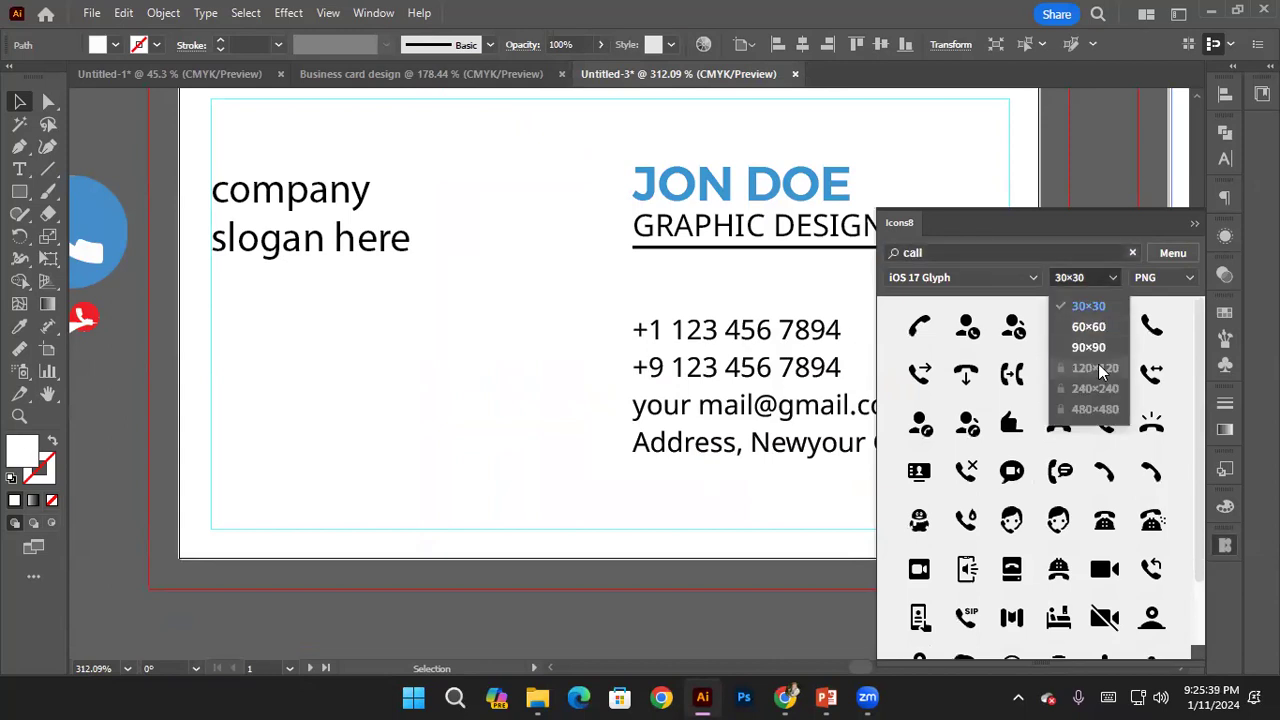
left_click(1090, 347)
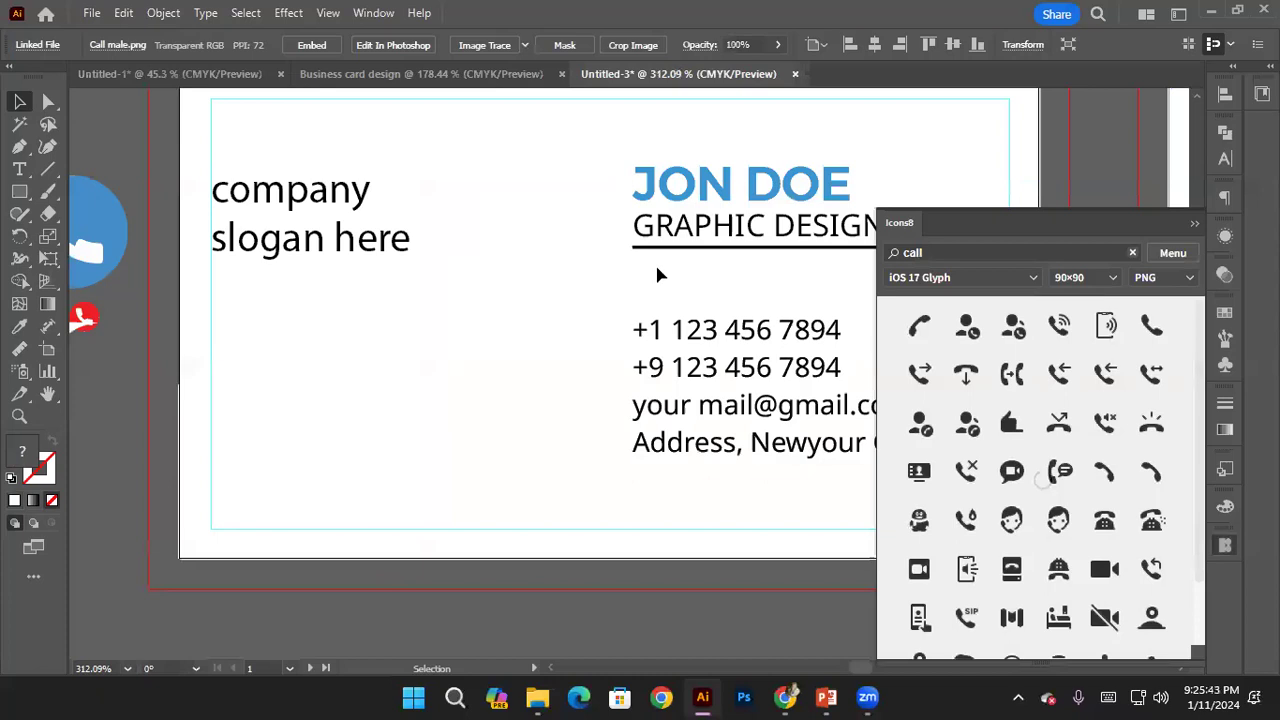
Search the Icons8 library for "gmail" and place the round Google Plus icon in the document
left_click(955, 254)
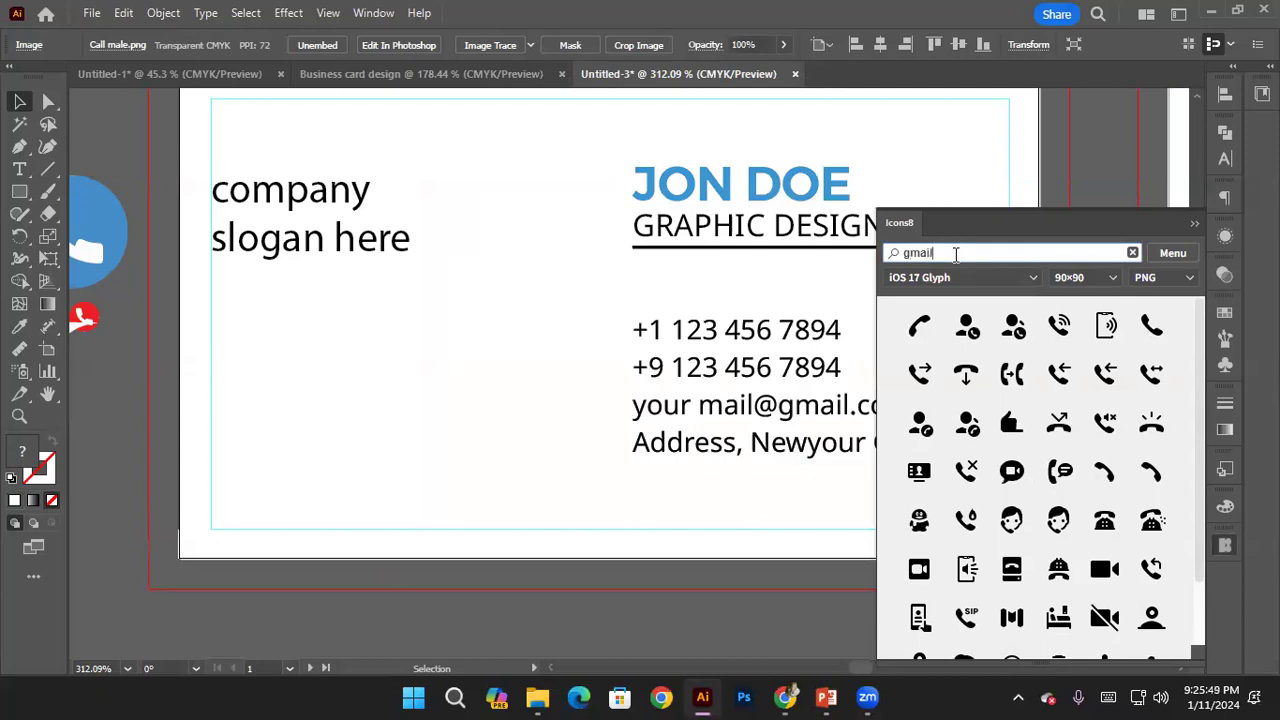
type("gmail")
key("Return")
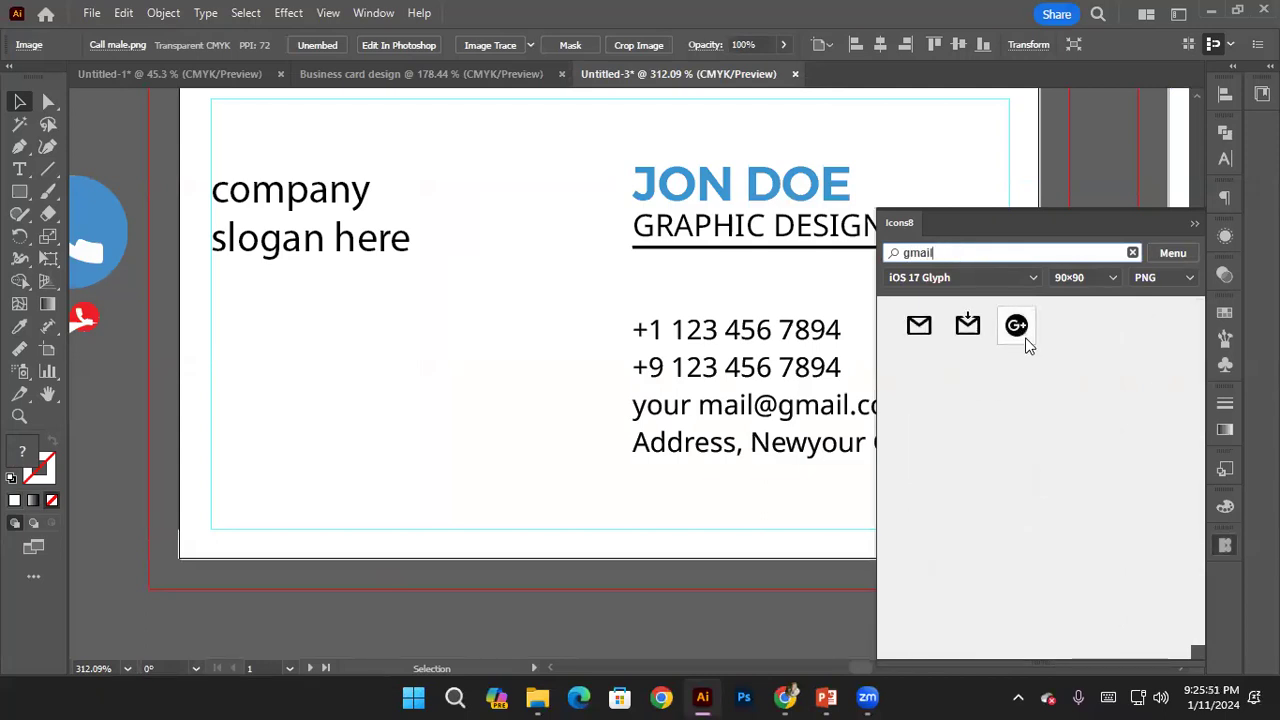
left_click(1017, 326)
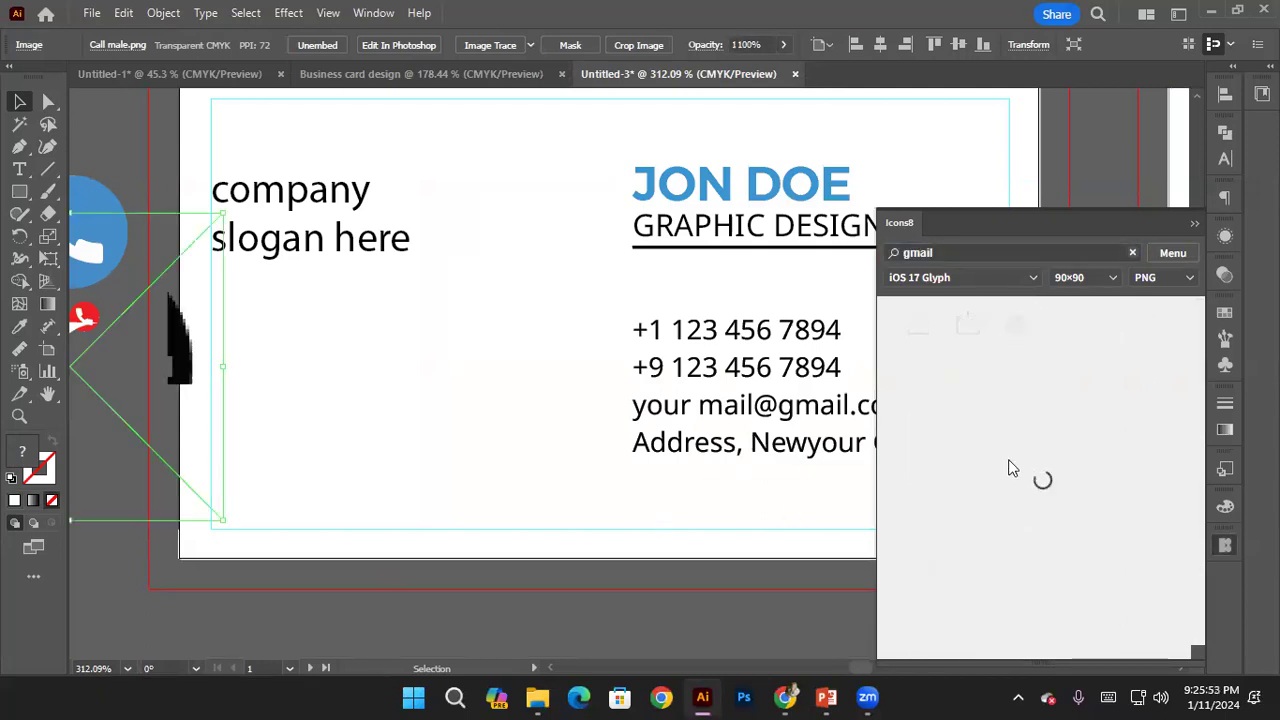
Search the icon library for "address" and place the plain at-sign icon in the document
double_click(963, 256)
type("address")
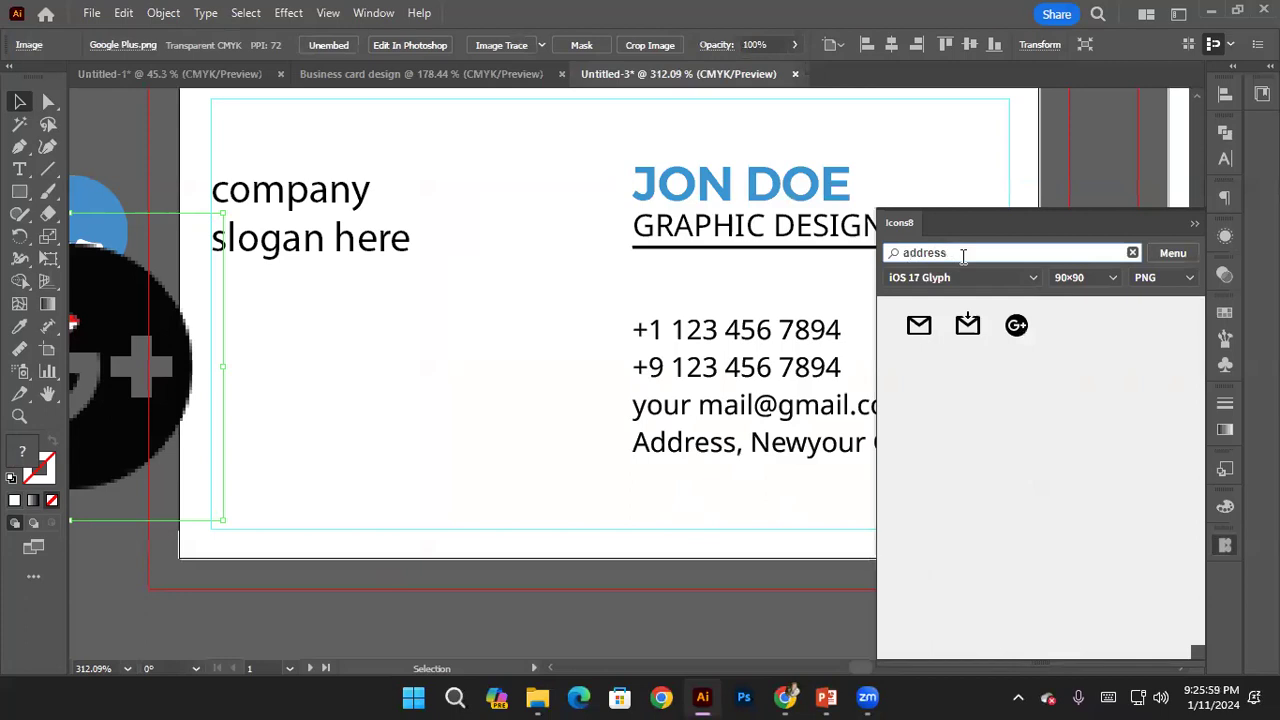
key("Return")
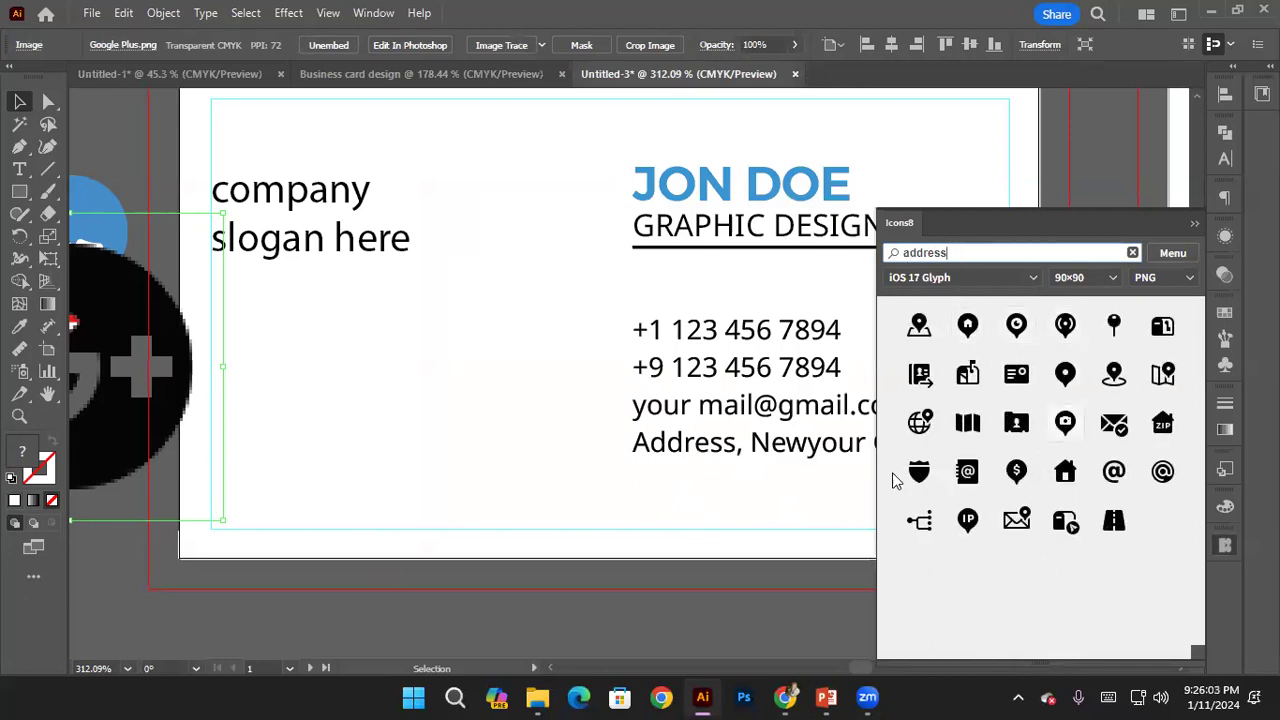
left_click_drag(1114, 471, 822, 385)
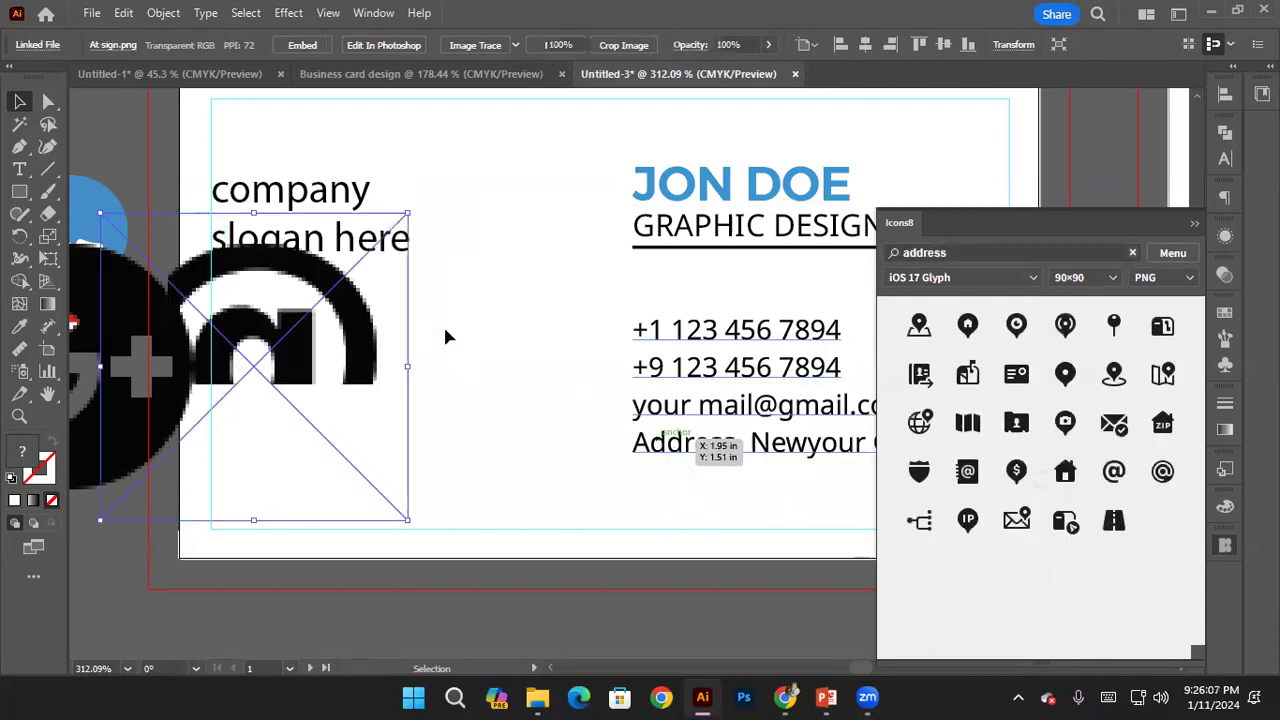
Select the Google Plus and at-sign images together and scale them down on the card beside the contact details
left_click(473, 299)
left_click_drag(473, 299, 248, 312)
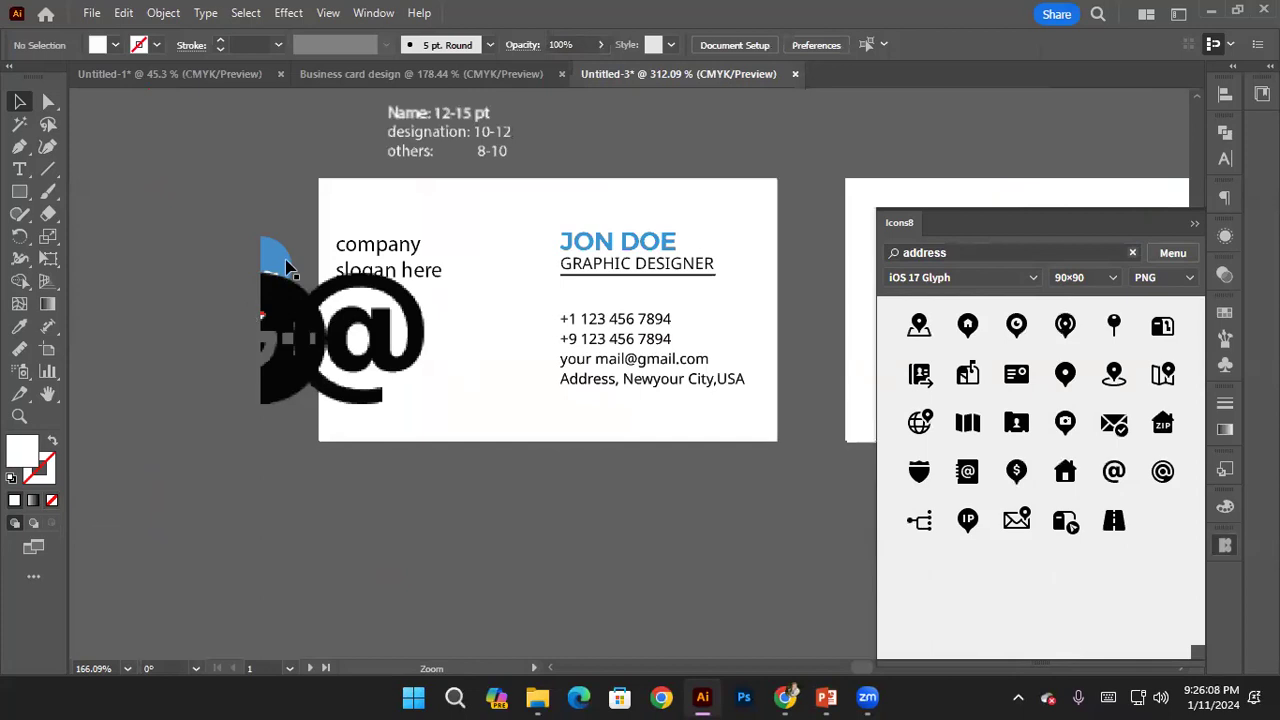
left_click_drag(320, 254, 446, 424)
left_click_drag(290, 353, 447, 393)
left_click_drag(612, 302, 494, 320)
left_click_drag(570, 428, 595, 544)
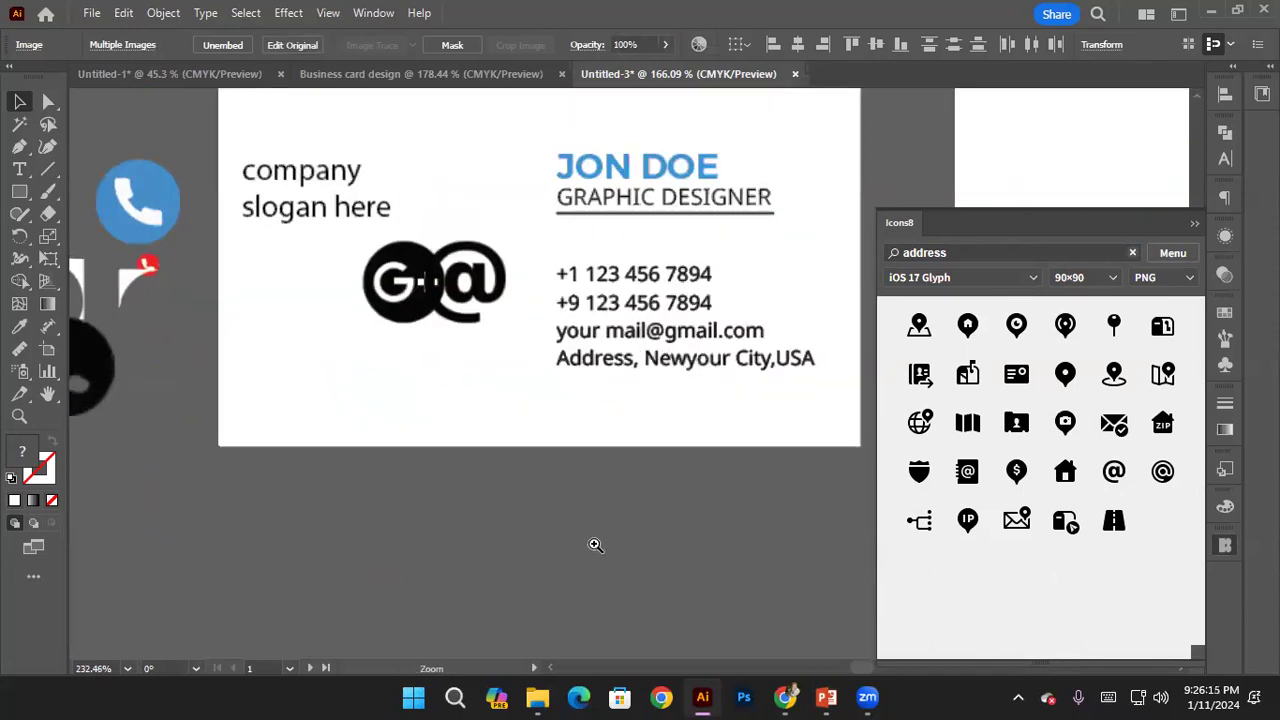
Place the at-sign icon beside the address line, and move the Google Plus and large caller icons toward the phone numbers
left_click(508, 451)
left_click_drag(495, 318, 520, 360)
left_click_drag(540, 310, 525, 356)
left_click_drag(412, 287, 525, 294)
key("z")
left_click_drag(349, 317, 495, 285)
scroll(495, 285, "up", 3, "alt")
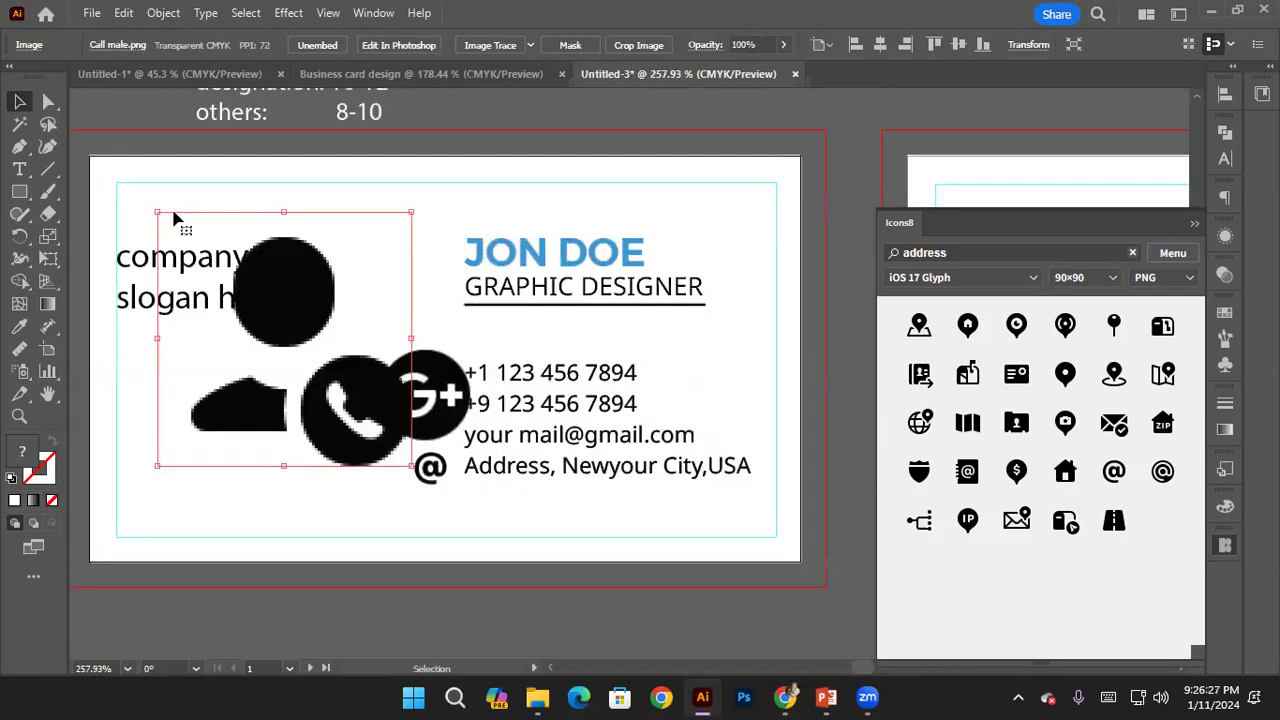
Shrink the caller icon and place it beside the two phone numbers, directly above the at sign, moving the Google Plus icon clear
left_click_drag(158, 213, 369, 424)
scroll(436, 473, "up", 2, "alt")
left_click(450, 330)
left_click_drag(505, 280, 443, 374)
left_click_drag(366, 405, 416, 346)
scroll(455, 333, "up", 1, "alt")
left_click_drag(443, 414, 417, 370)
scroll(435, 359, "up", 1)
left_click_drag(421, 336, 427, 294)
scroll(409, 380, "down", 1)
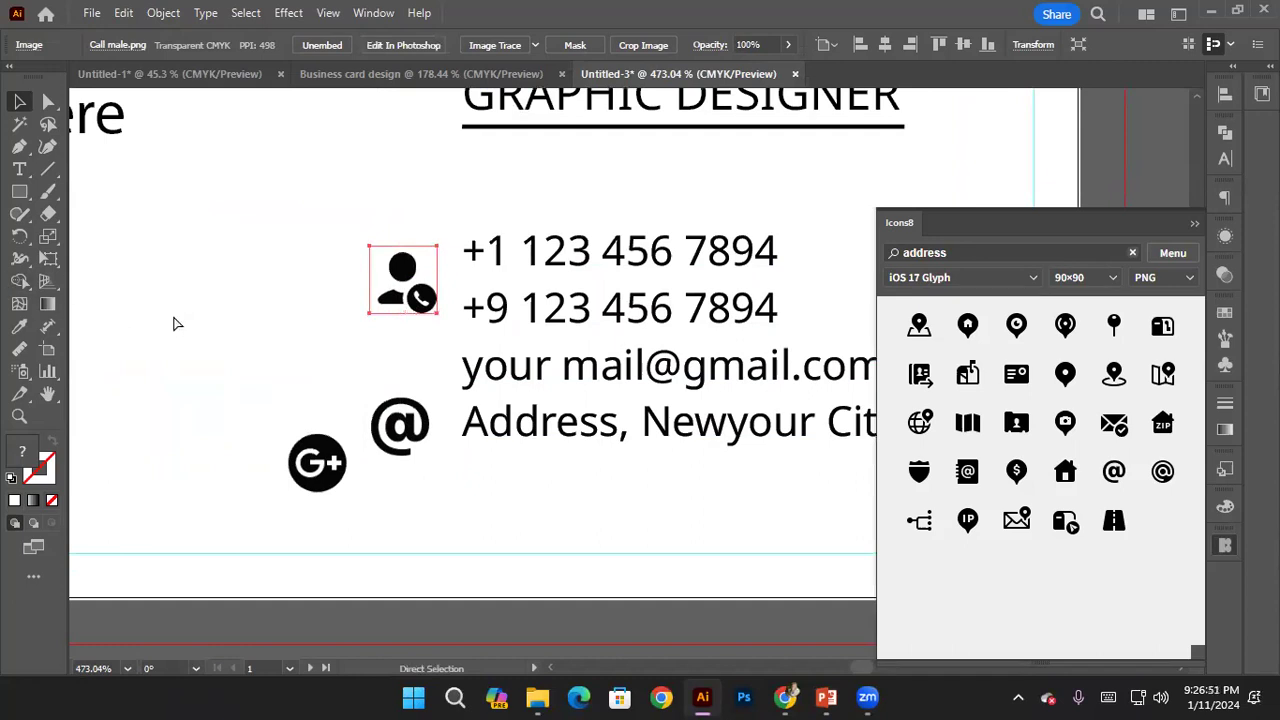
Show the rulers and add vertical guides along both sides of the icon column, fitting the at sign between them
key("ctrl+r")
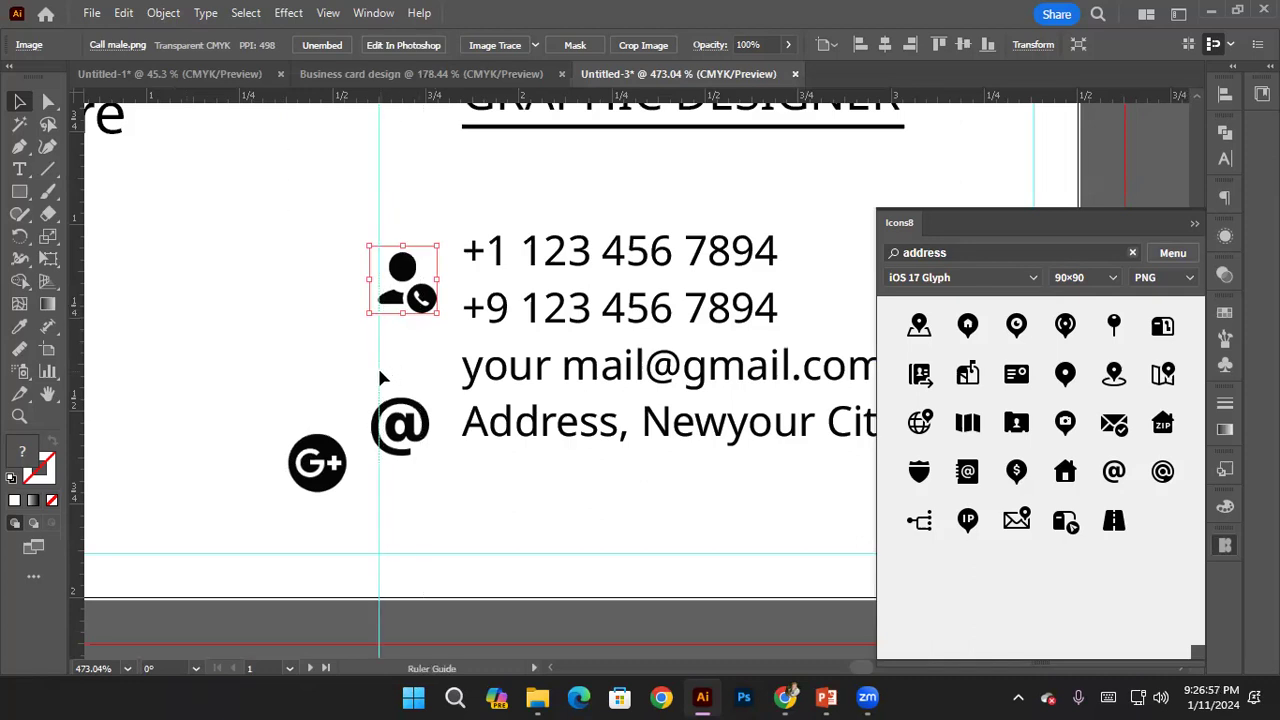
left_click_drag(76, 350, 418, 378)
scroll(443, 421, "up", 1)
left_click_drag(417, 423, 410, 480)
left_click_drag(357, 391, 368, 406)
left_click_drag(404, 440, 411, 429)
Move the Google Plus icon between the caller and at-sign icons and scale it to about 0.18 in to fit the guides
left_click_drag(300, 480, 398, 362)
scroll(385, 345, "up", 1)
left_click(372, 325)
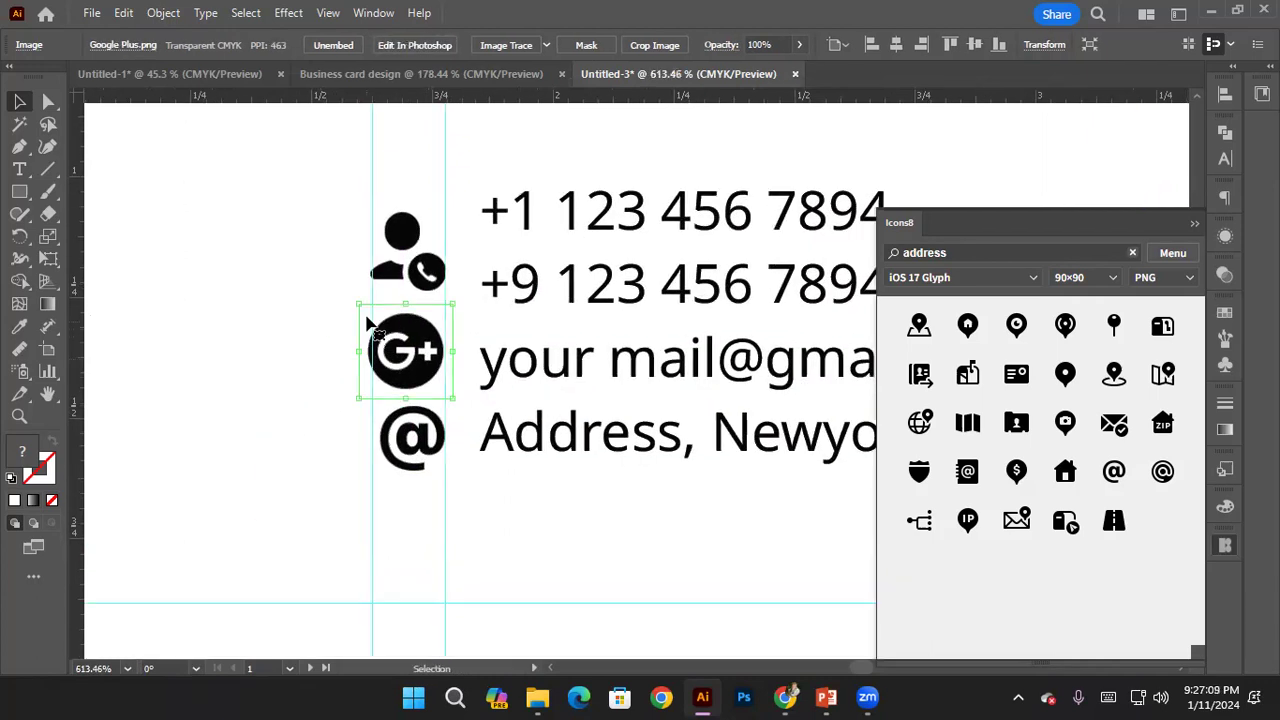
mouse_move(357, 303)
left_mouse_down()
mouse_move(374, 318)
mouse_move(364, 312)
left_mouse_up()
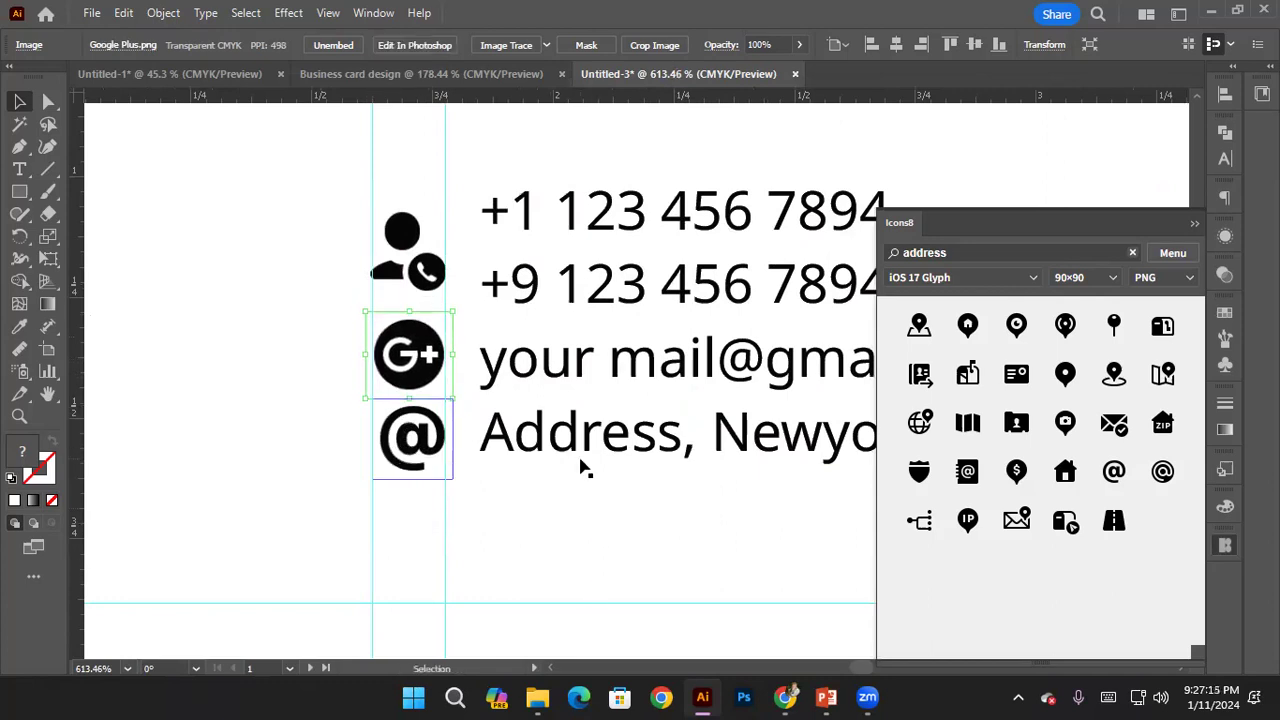
Scale the caller icon down to about 0.17 in to fit between the vertical guides, and deselect it
scroll(471, 209, "up", 1)
left_click(367, 235)
left_click_drag(343, 204, 351, 213)
left_click(285, 108)
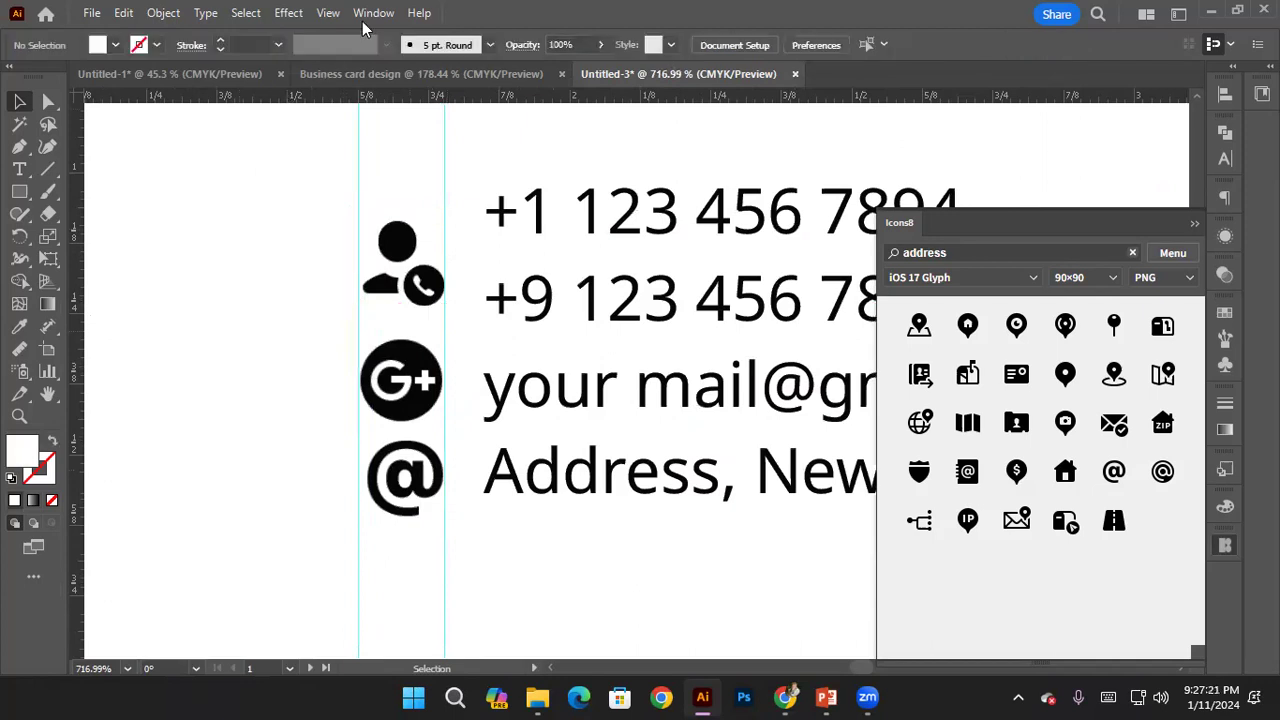
Show the Transform settings and collapse the icon library
left_click(370, 13)
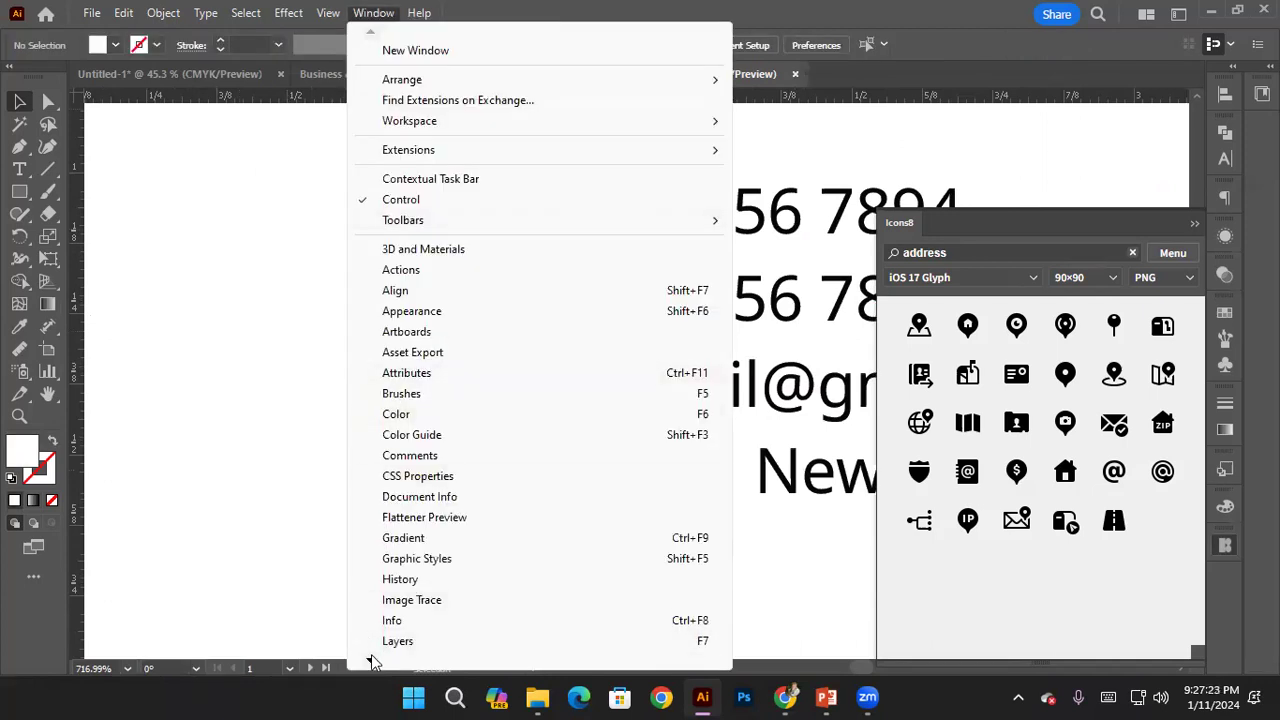
mouse_move(371, 662)
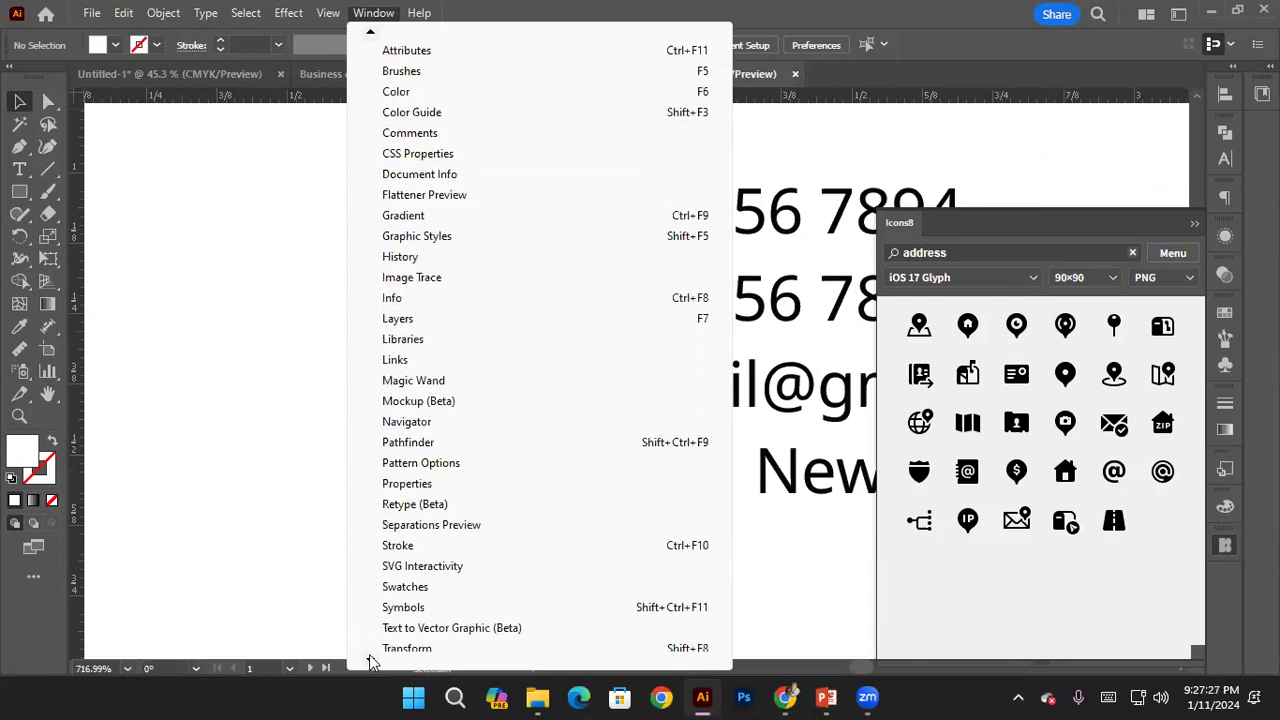
left_click(424, 552)
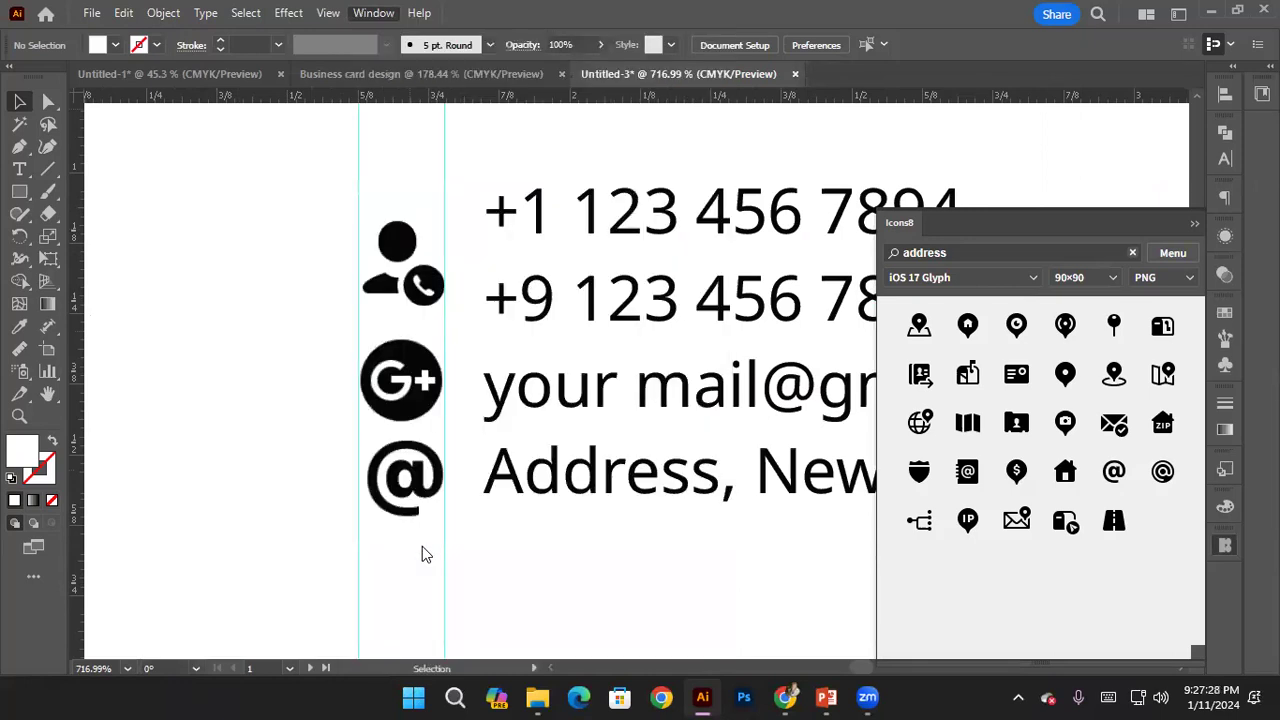
left_click(1193, 223)
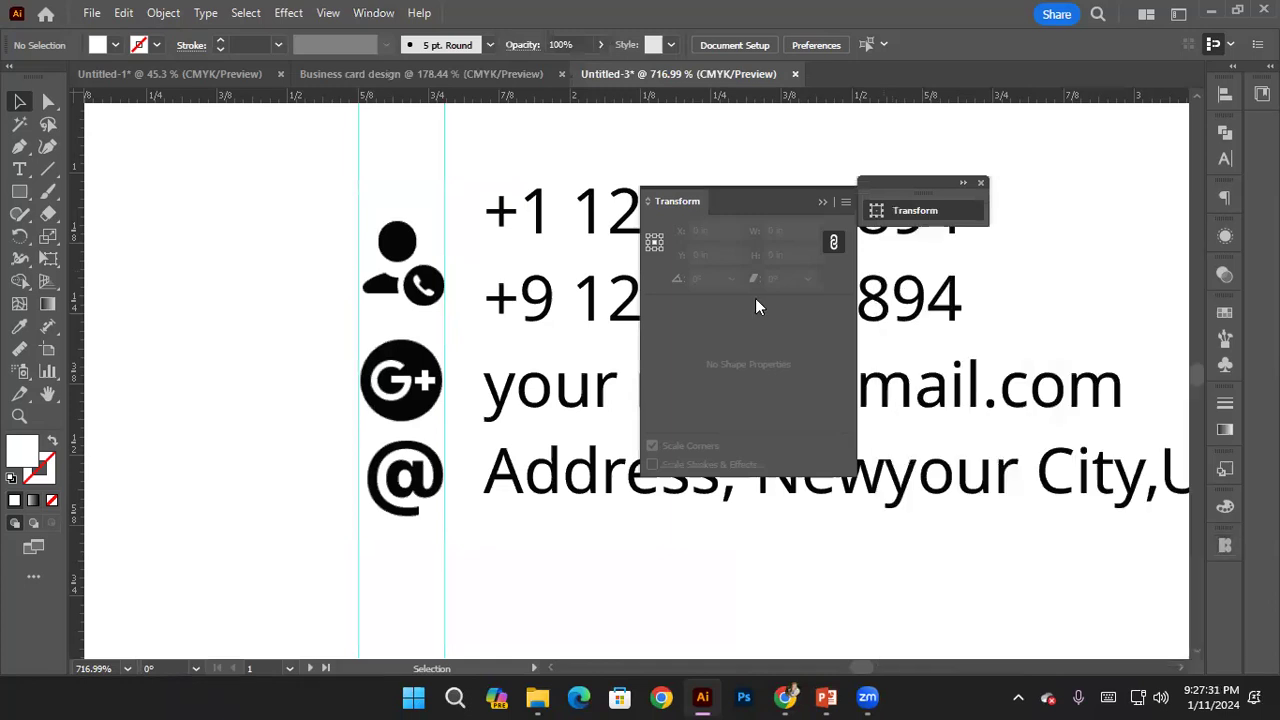
Compare the width and height of the Google Plus icon with those of the caller icon
left_click(368, 357)
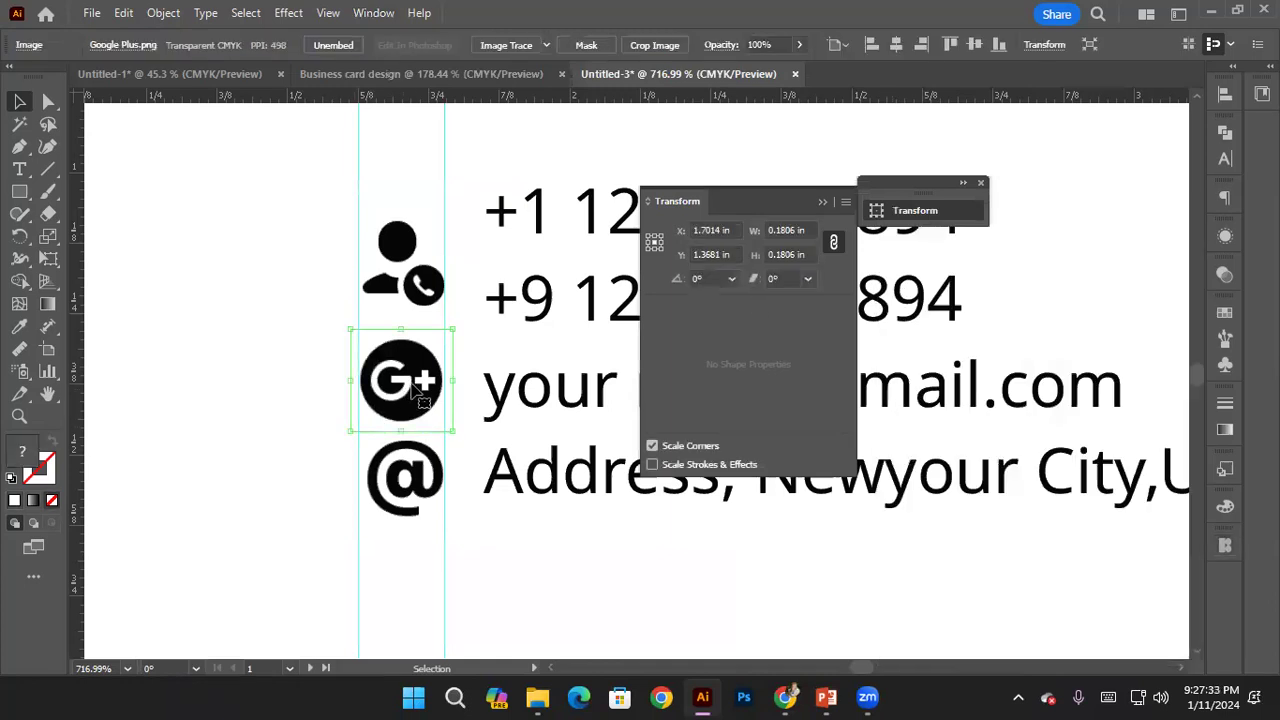
left_click(805, 229)
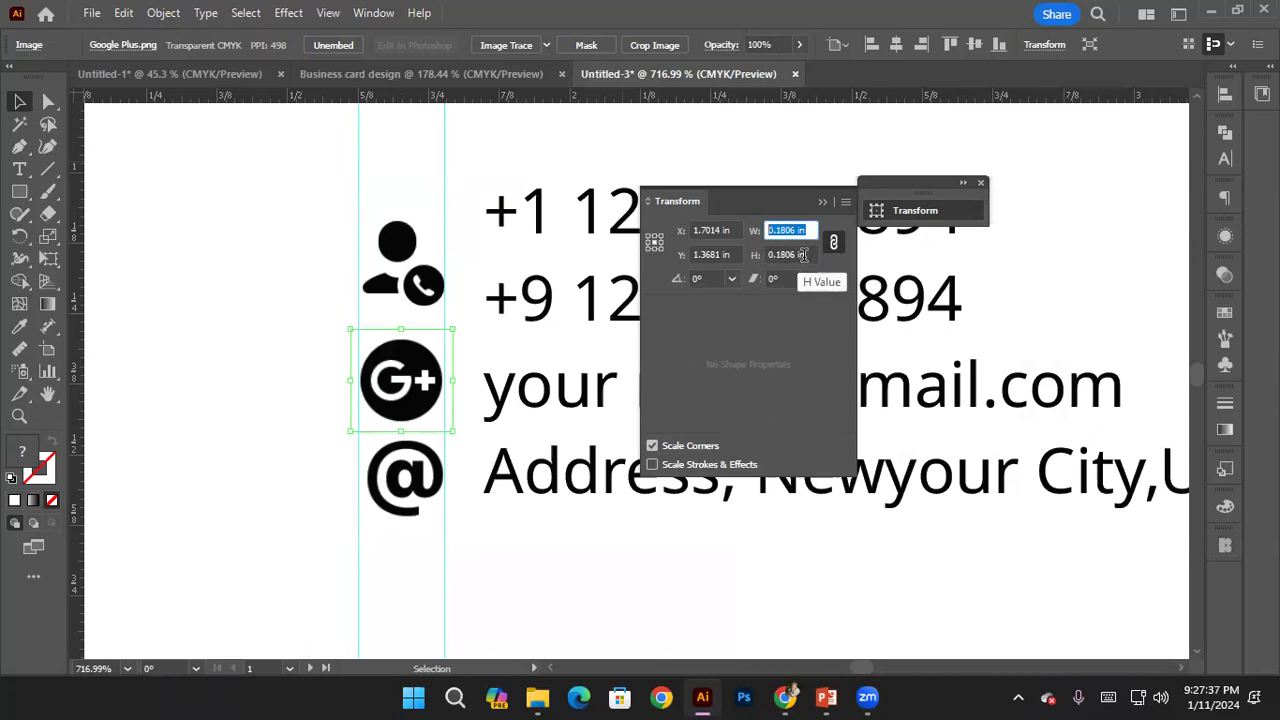
left_click(803, 255)
left_click(785, 231)
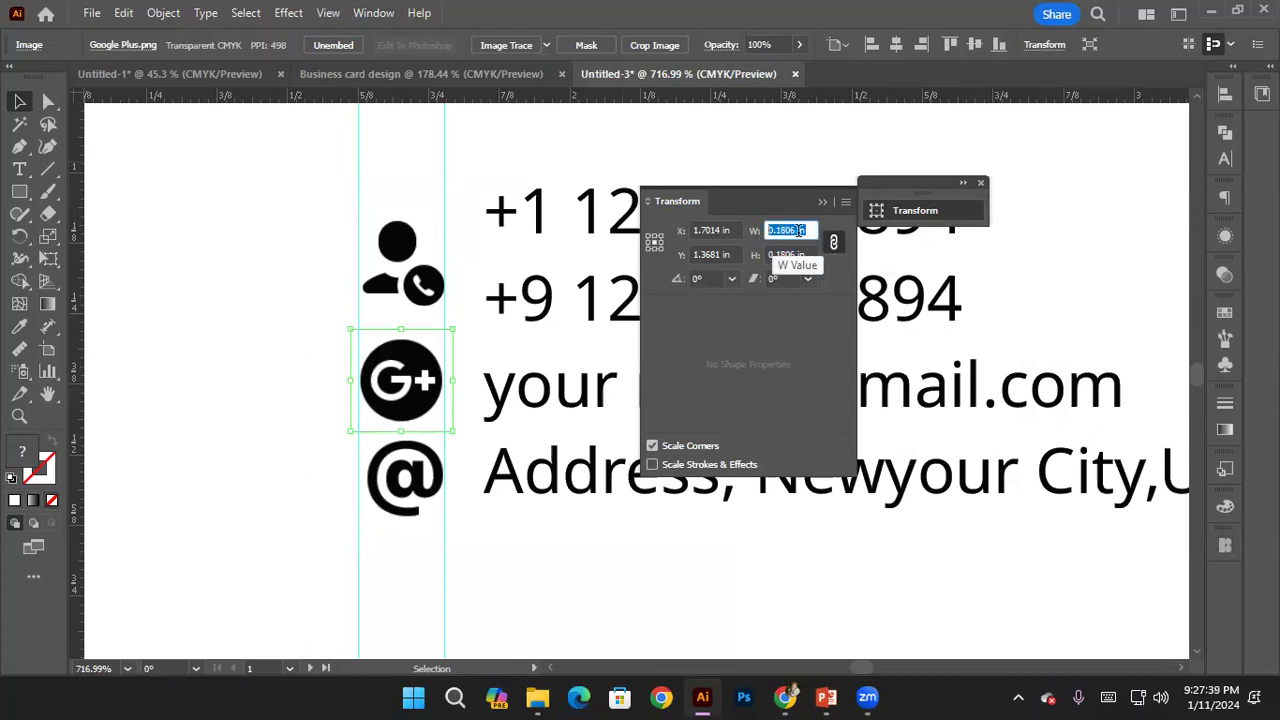
key("End")
left_click(425, 278)
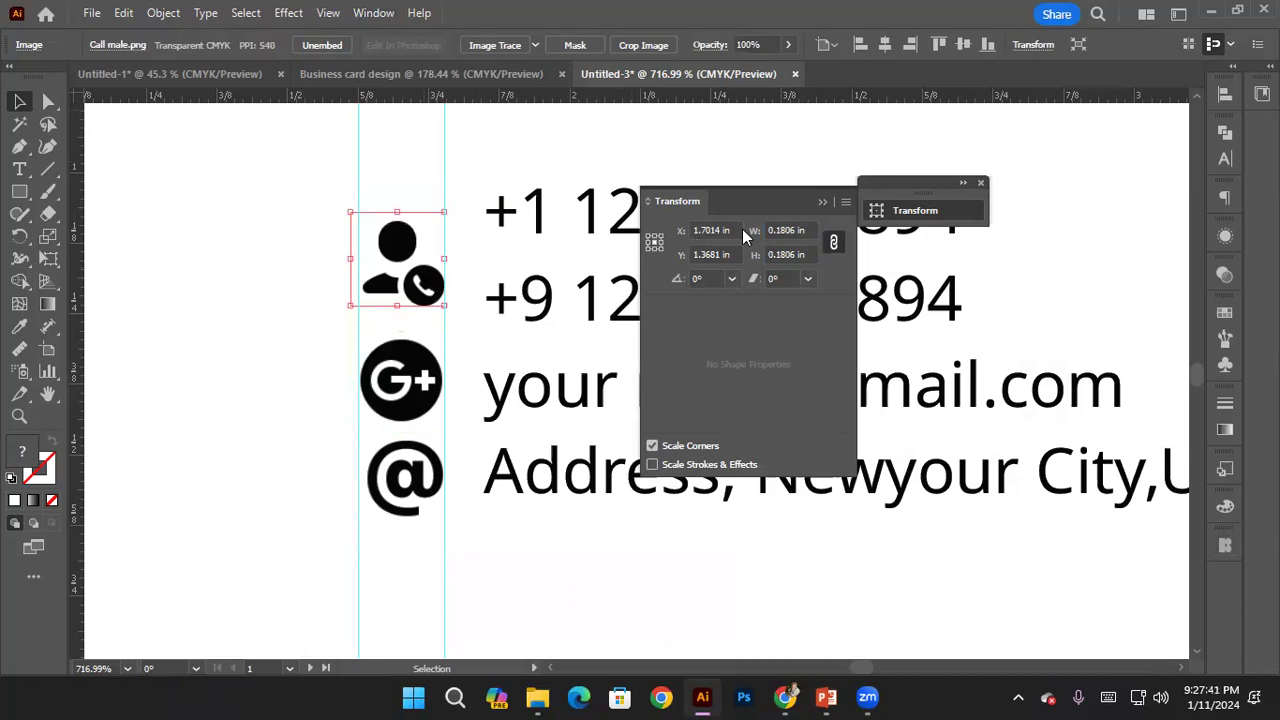
left_click(365, 410)
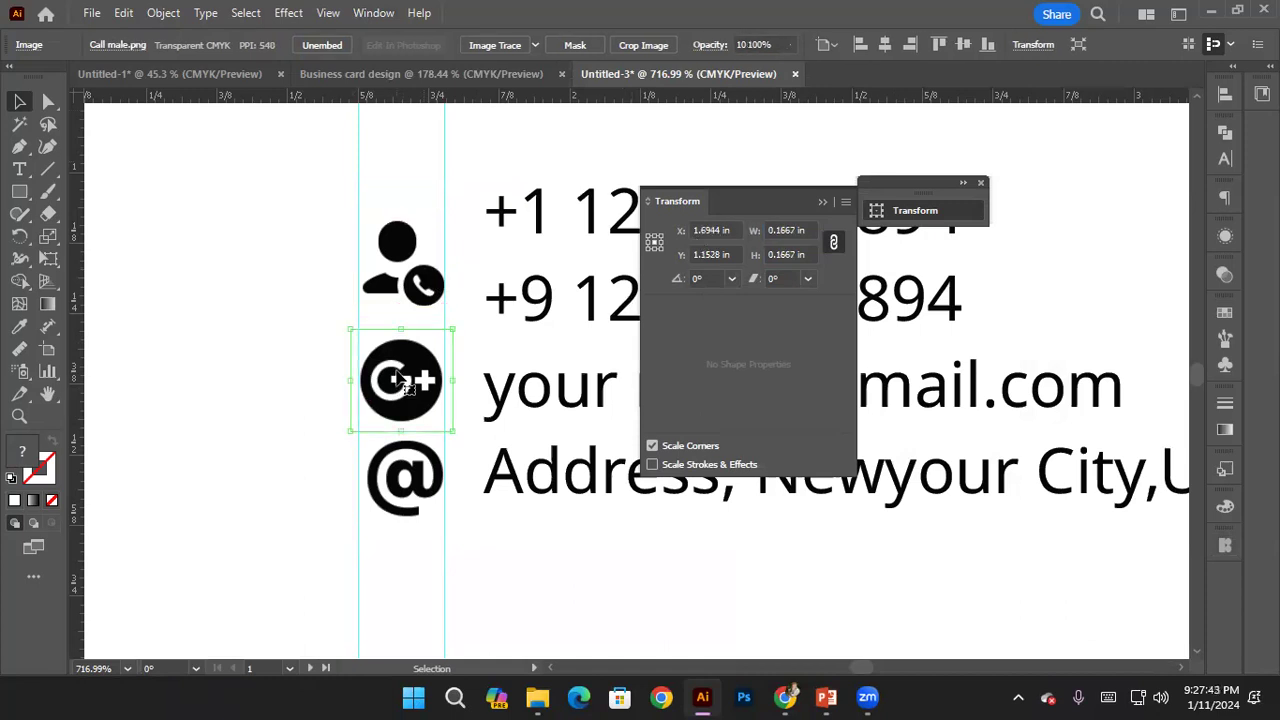
Nudge the Google Plus icon up slightly and apply its 0.1806 in size to the at-sign icon
key("Up")
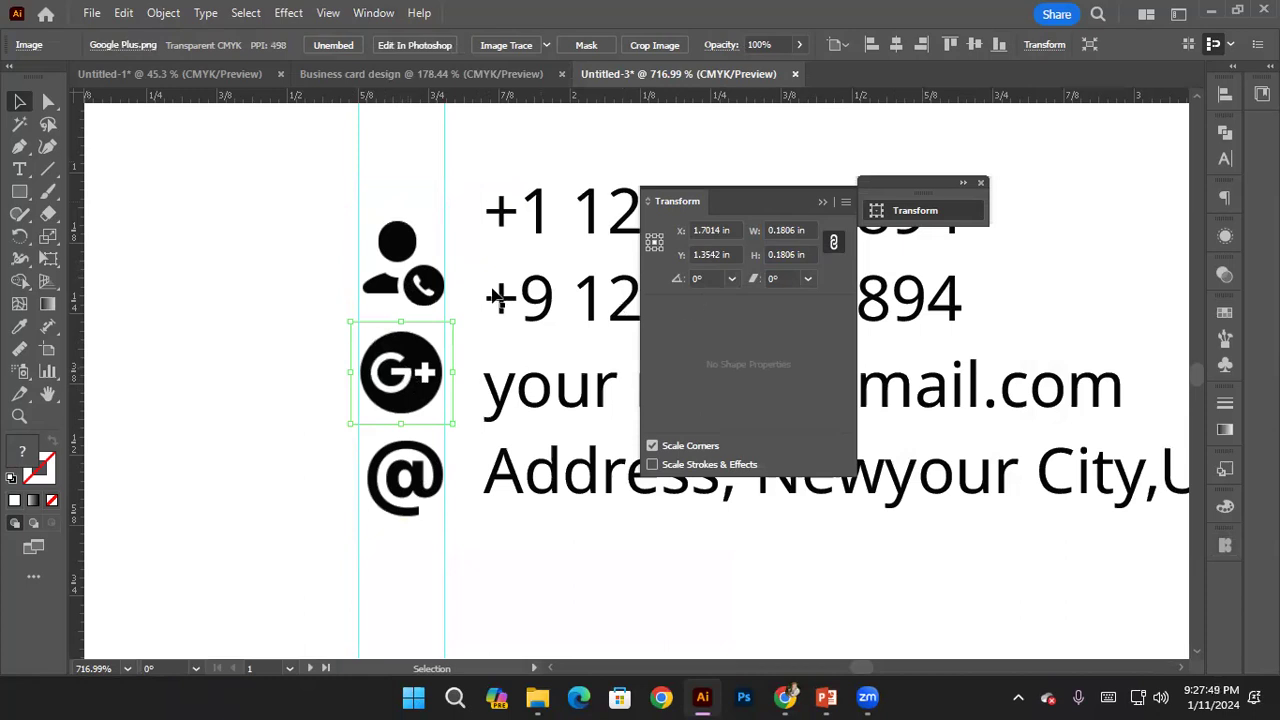
left_click(808, 231)
key("ctrl+c")
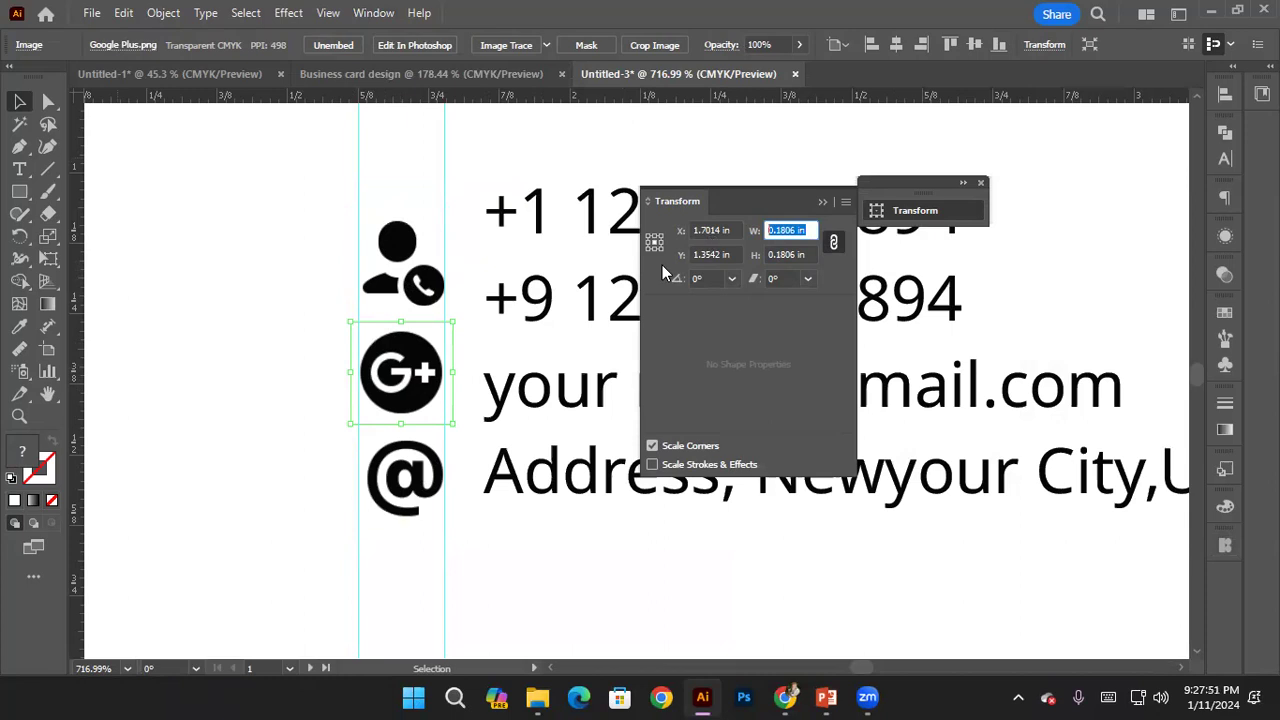
left_click(430, 472)
key("Return")
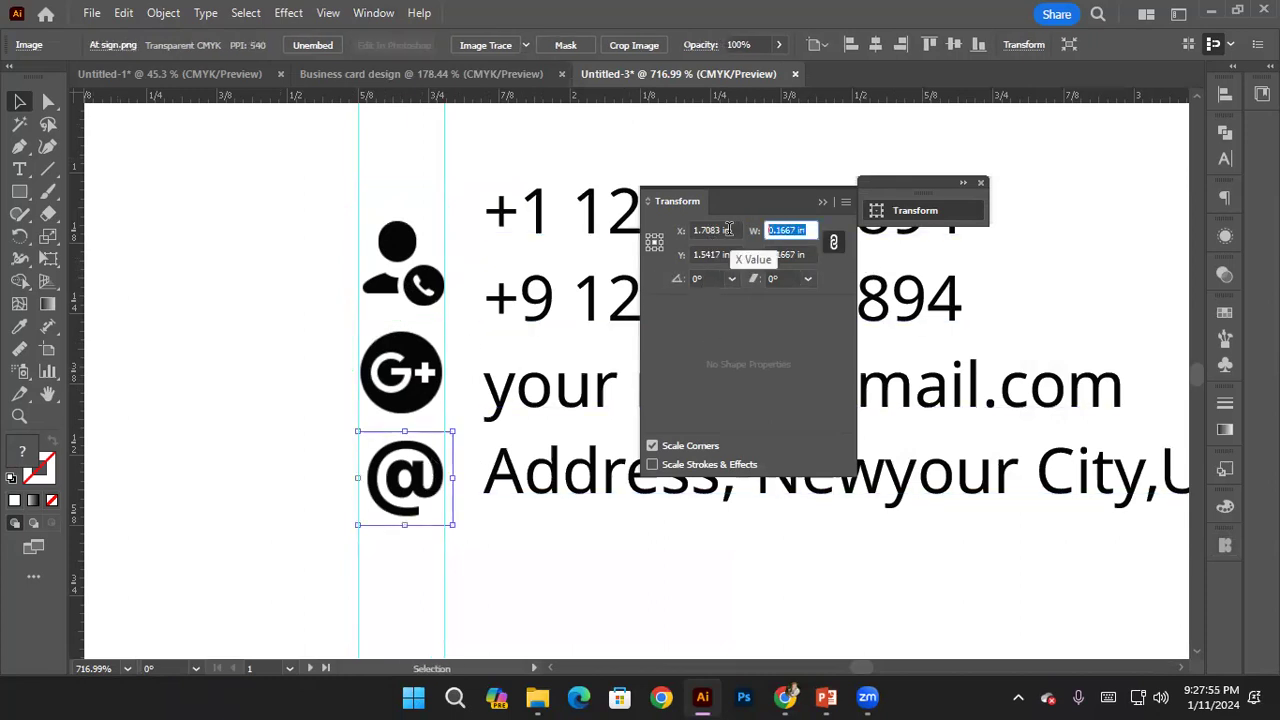
key("Return")
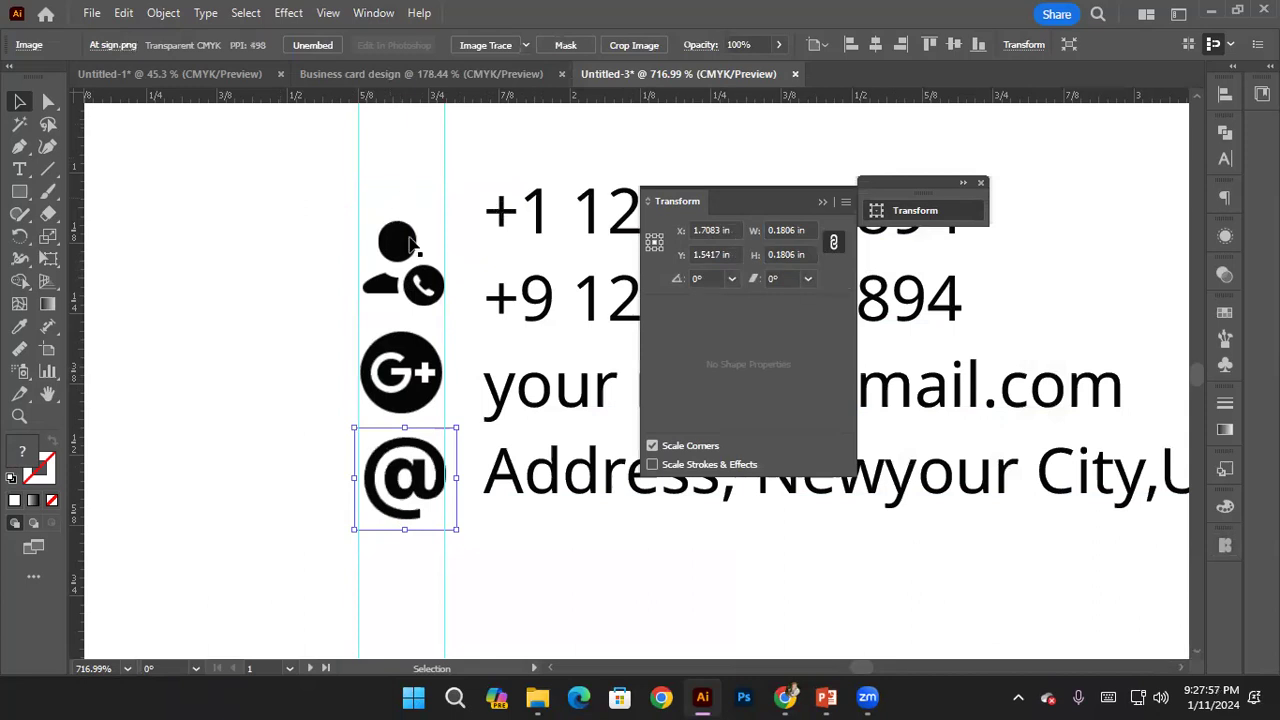
Set the caller icon's size to 0.1806 in and check that all three icons have matching dimensions
left_click(398, 224)
double_click(803, 229)
key("ctrl+v")
key("Return")
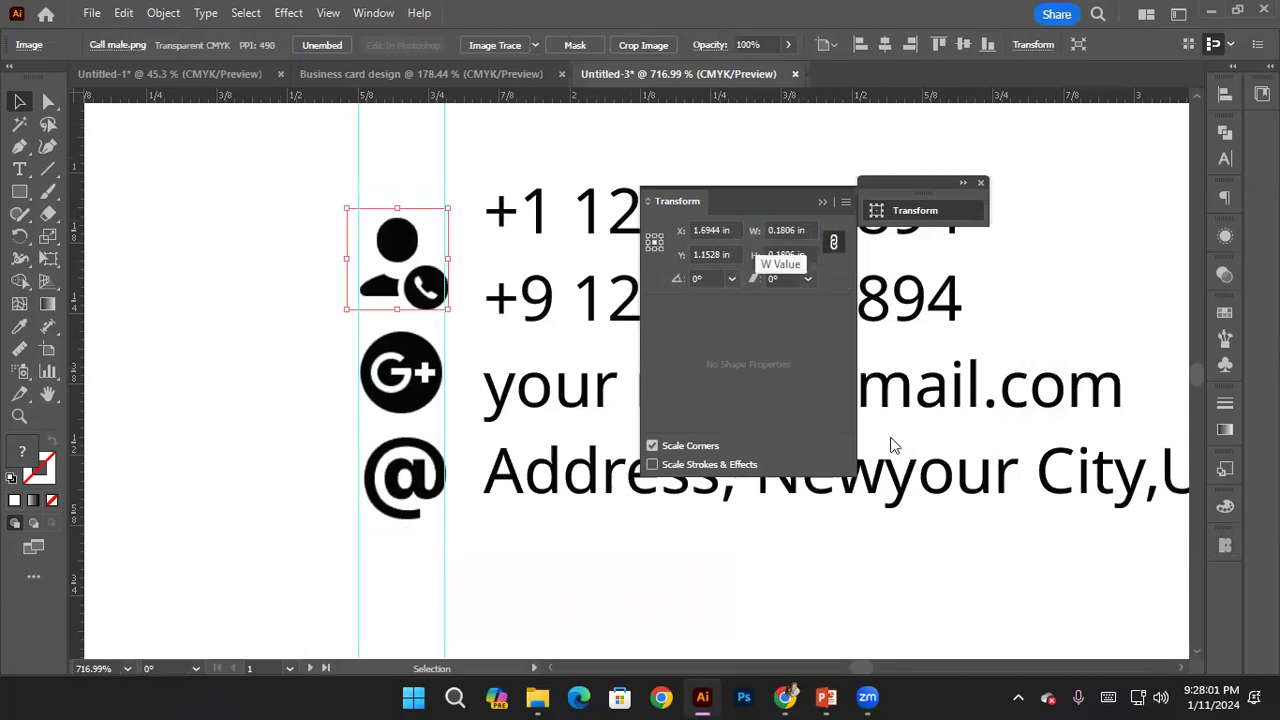
left_click(398, 358)
left_click(405, 475)
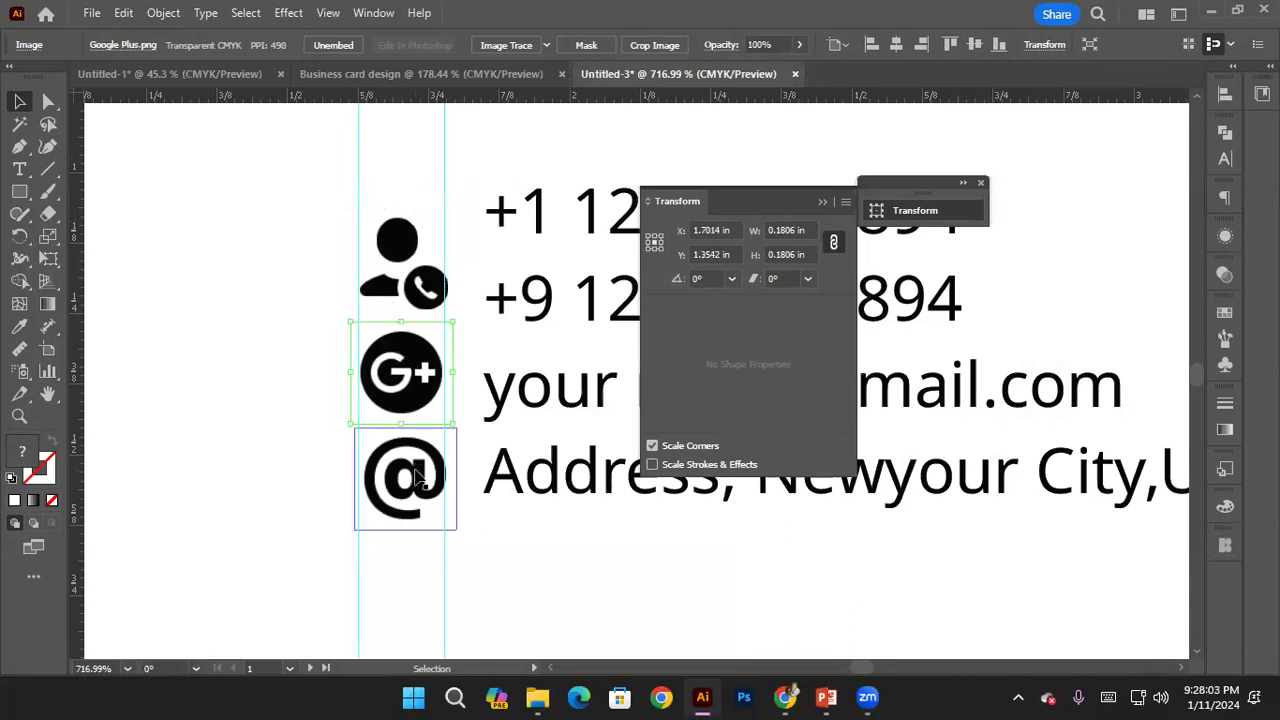
left_click(425, 288)
left_click(400, 372)
left_click(405, 475)
Align the left edges of the three contact icons and nudge them up together beside the contact text
left_click(299, 185)
left_click_drag(299, 186, 472, 503)
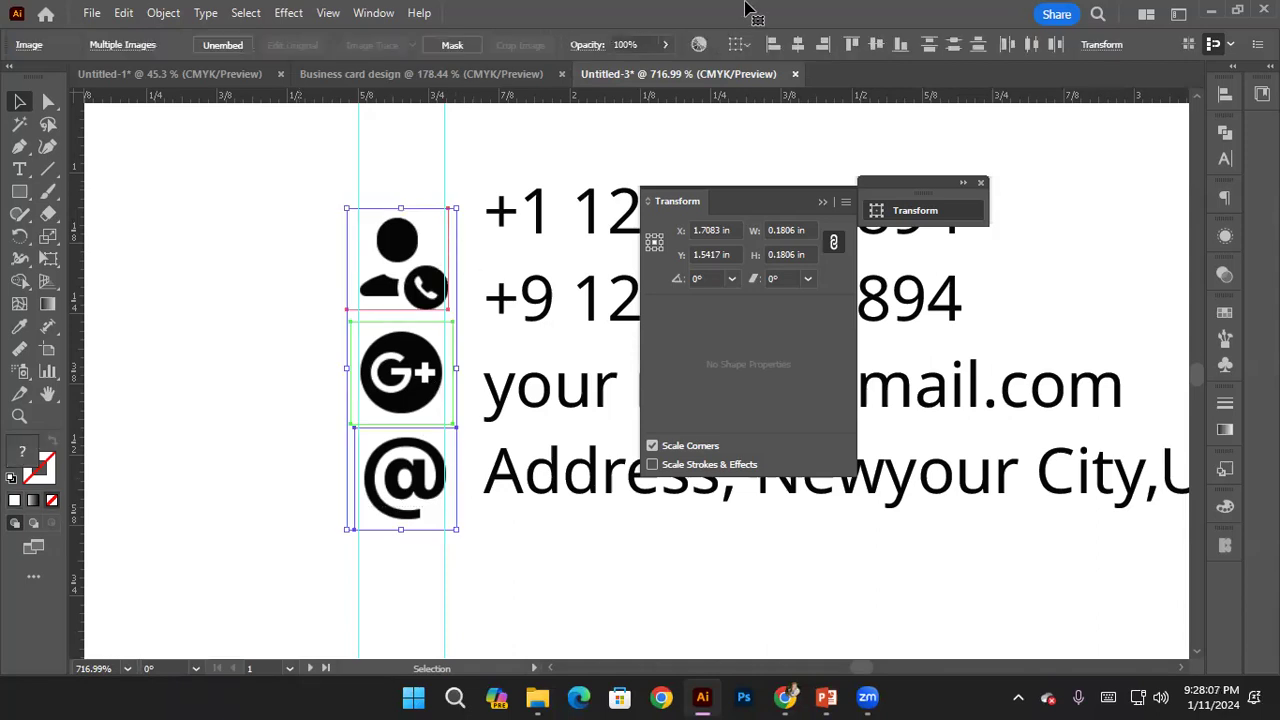
left_click(771, 45)
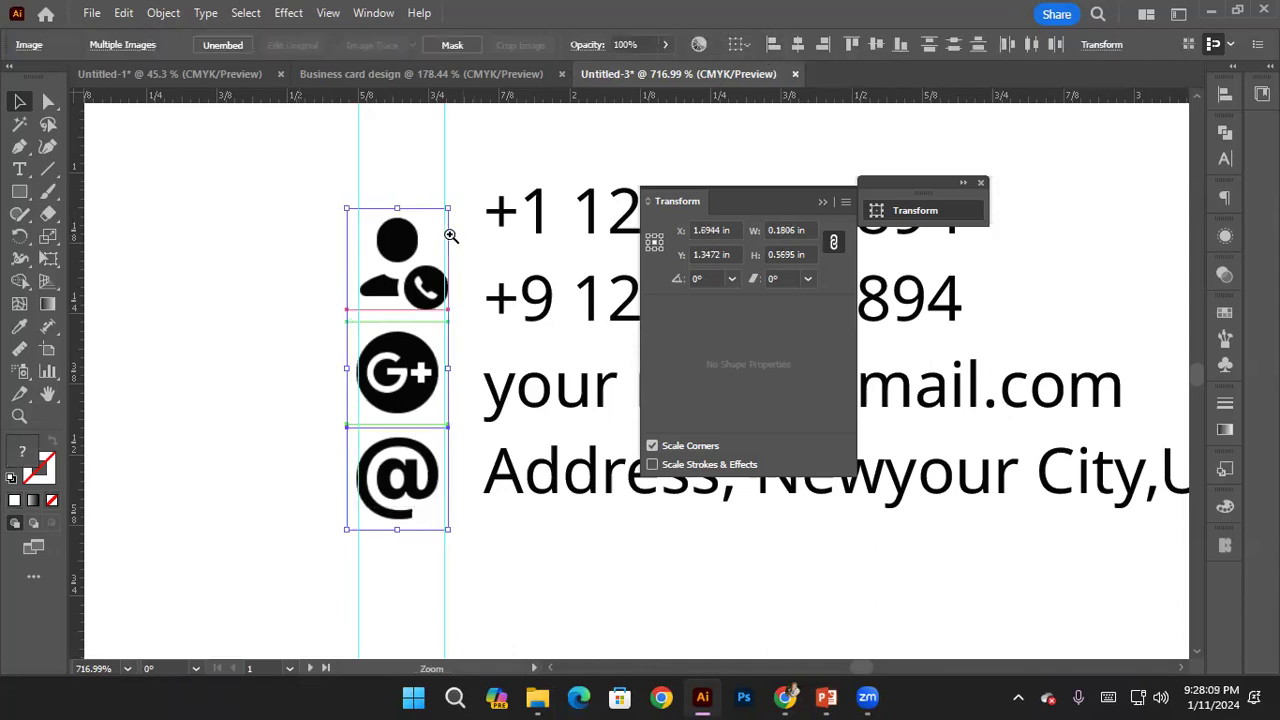
scroll(450, 235, "down", 2)
key("Up")
key("Up")
Close the Transform settings, deselect the icons, and check the whole card layout
left_click(877, 205)
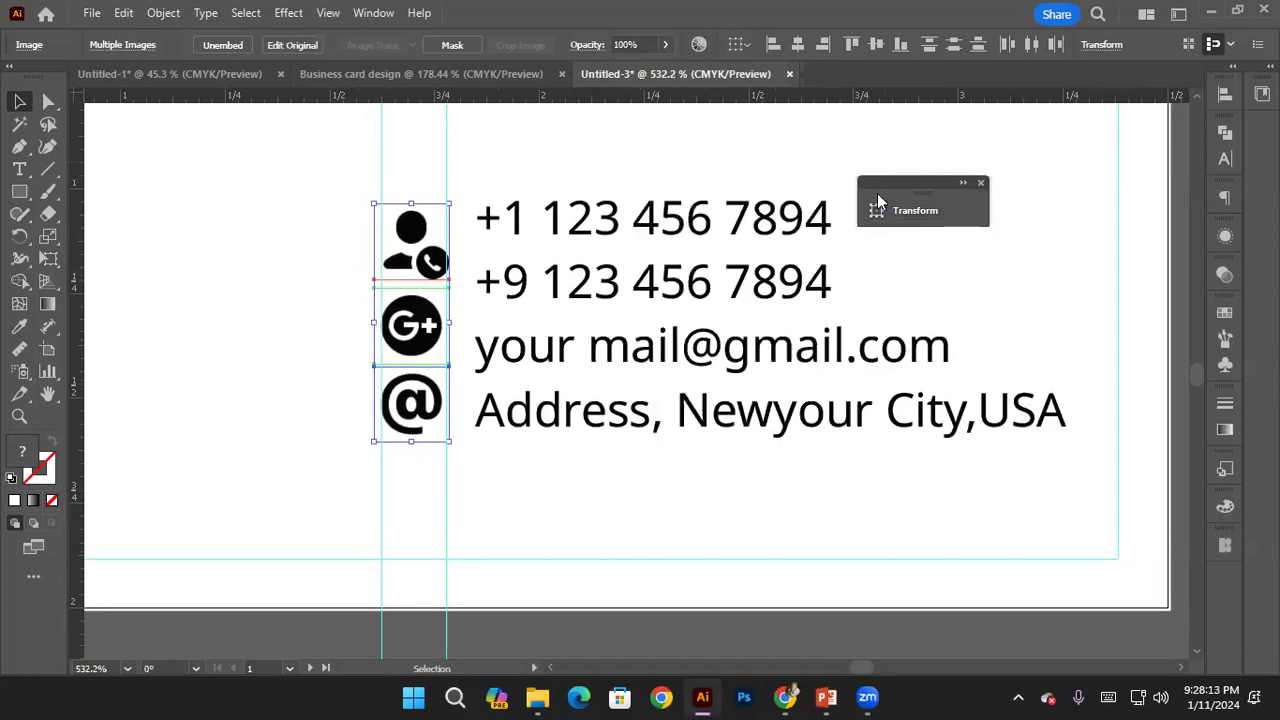
left_click(980, 186)
left_click(731, 163)
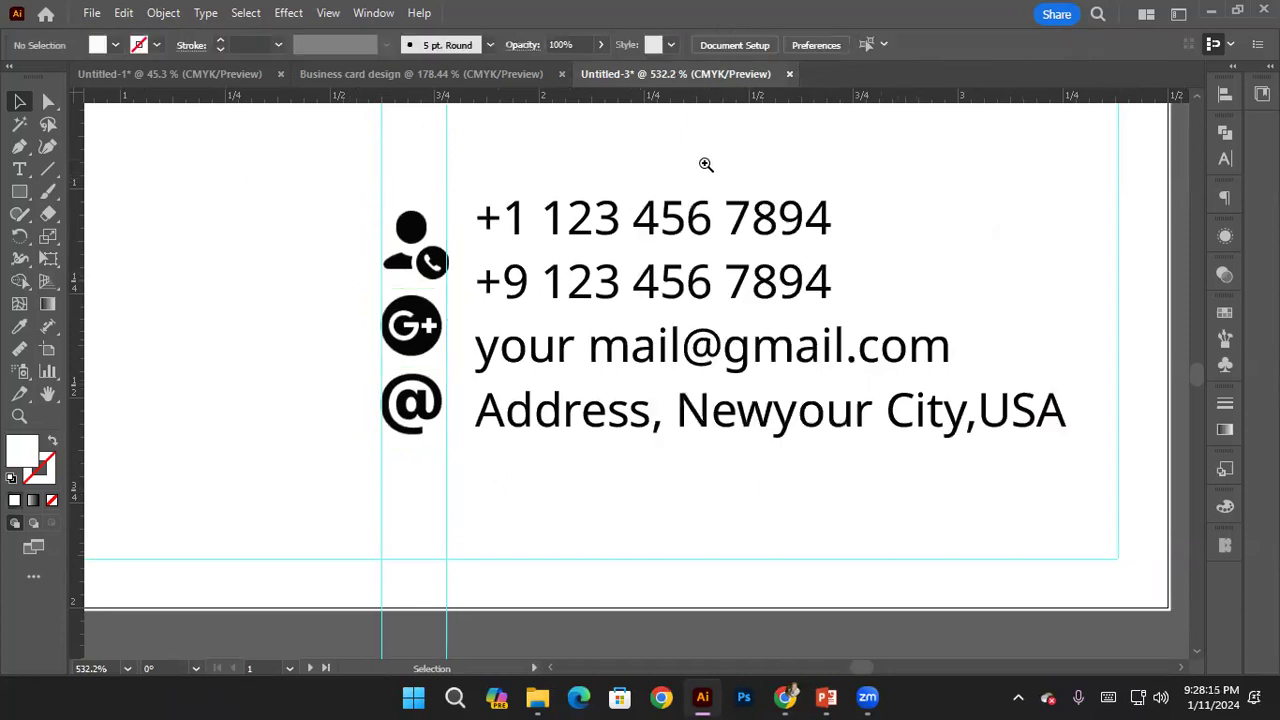
left_click(728, 339, "ctrl+alt")
left_click(728, 339, "ctrl+alt")
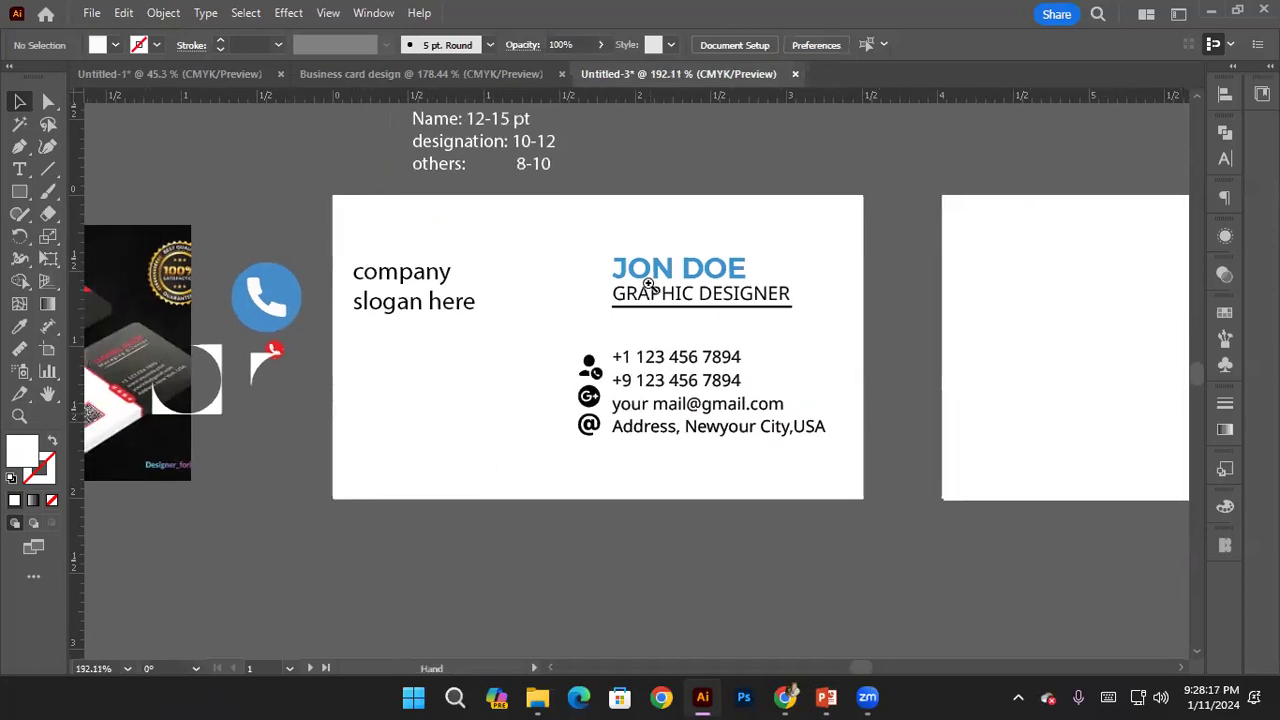
left_click_drag(630, 270, 584, 256)
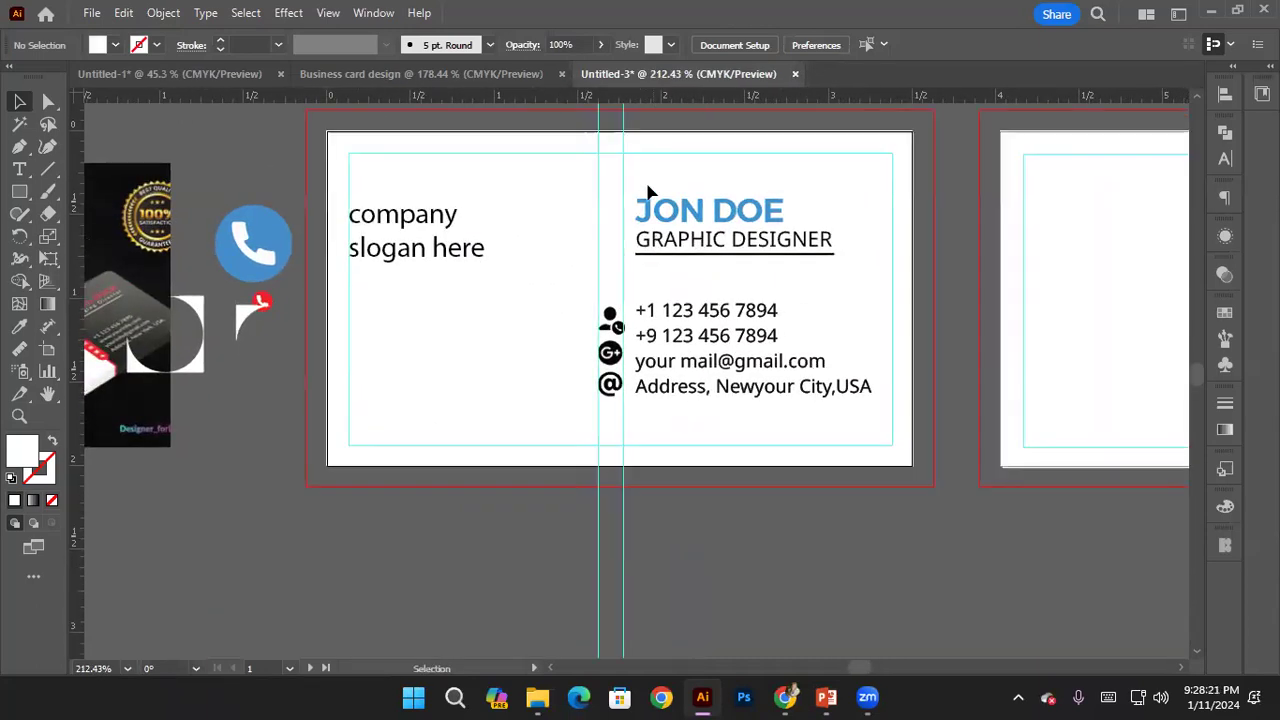
Shift the name, job title and divider left, then center-align the job title horizontally with the name
left_click_drag(740, 269, 660, 280)
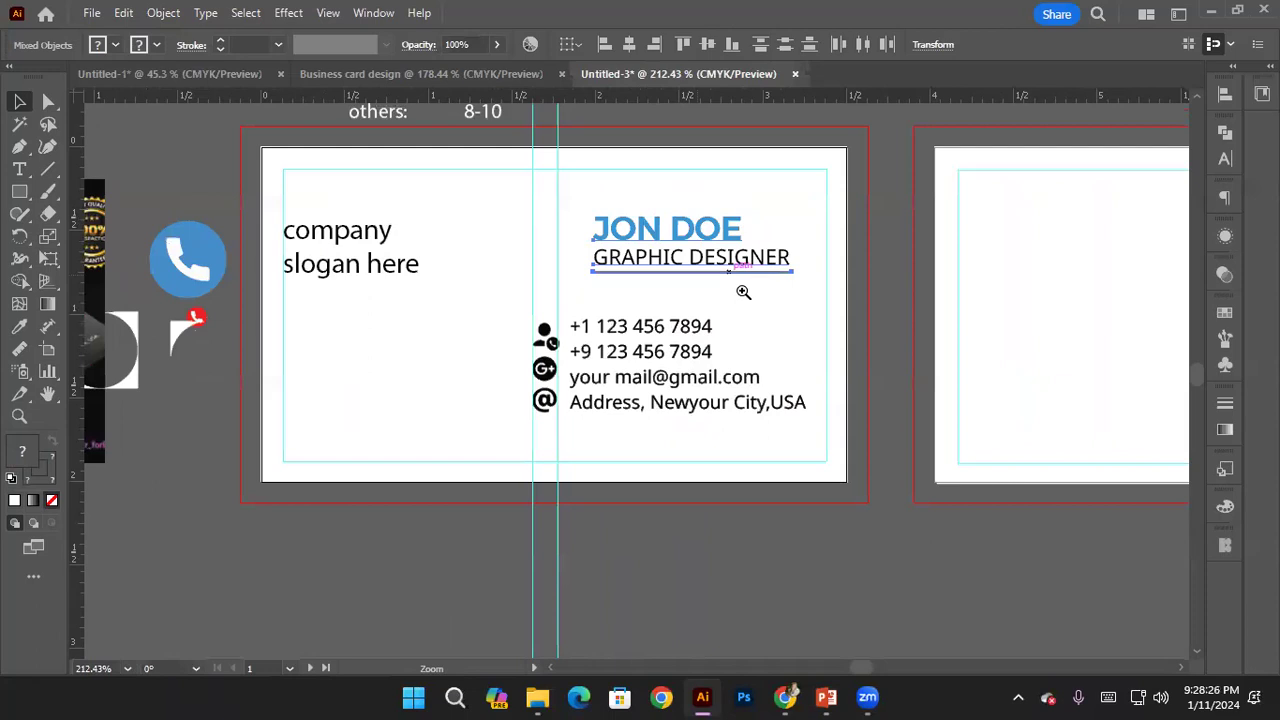
left_click(743, 289, "ctrl")
left_click_drag(762, 264, 714, 264)
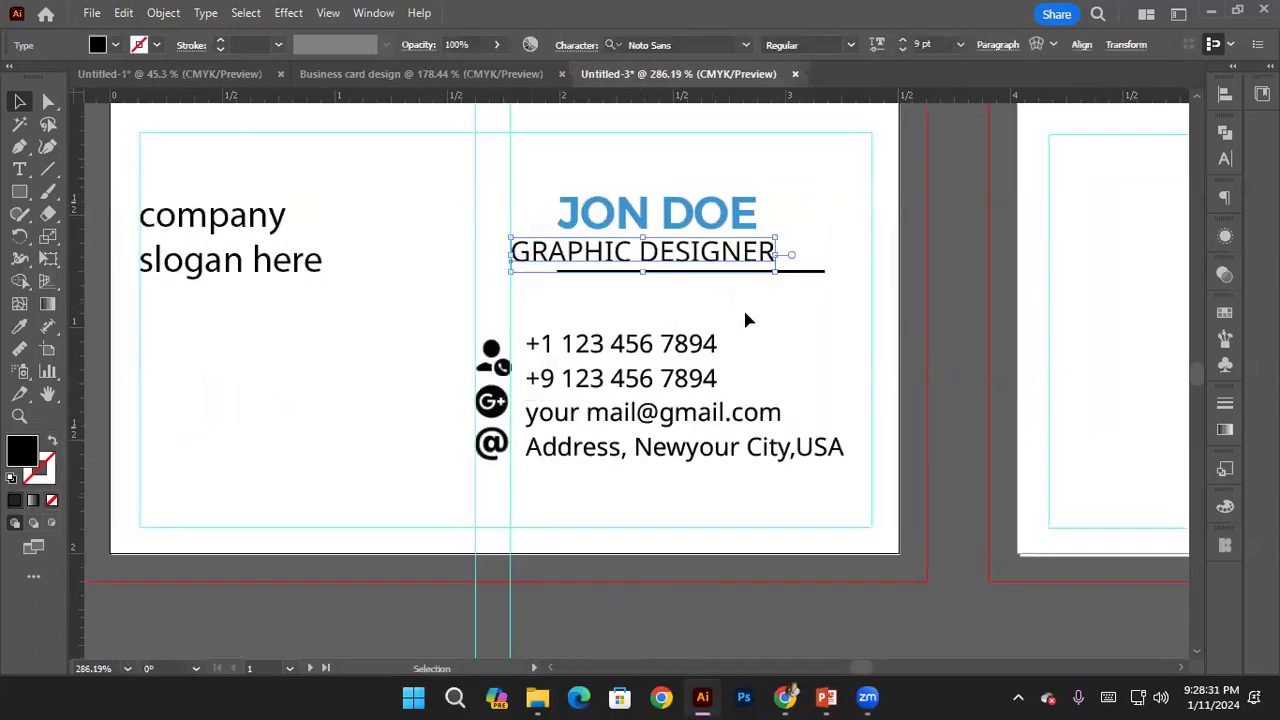
left_click(688, 222)
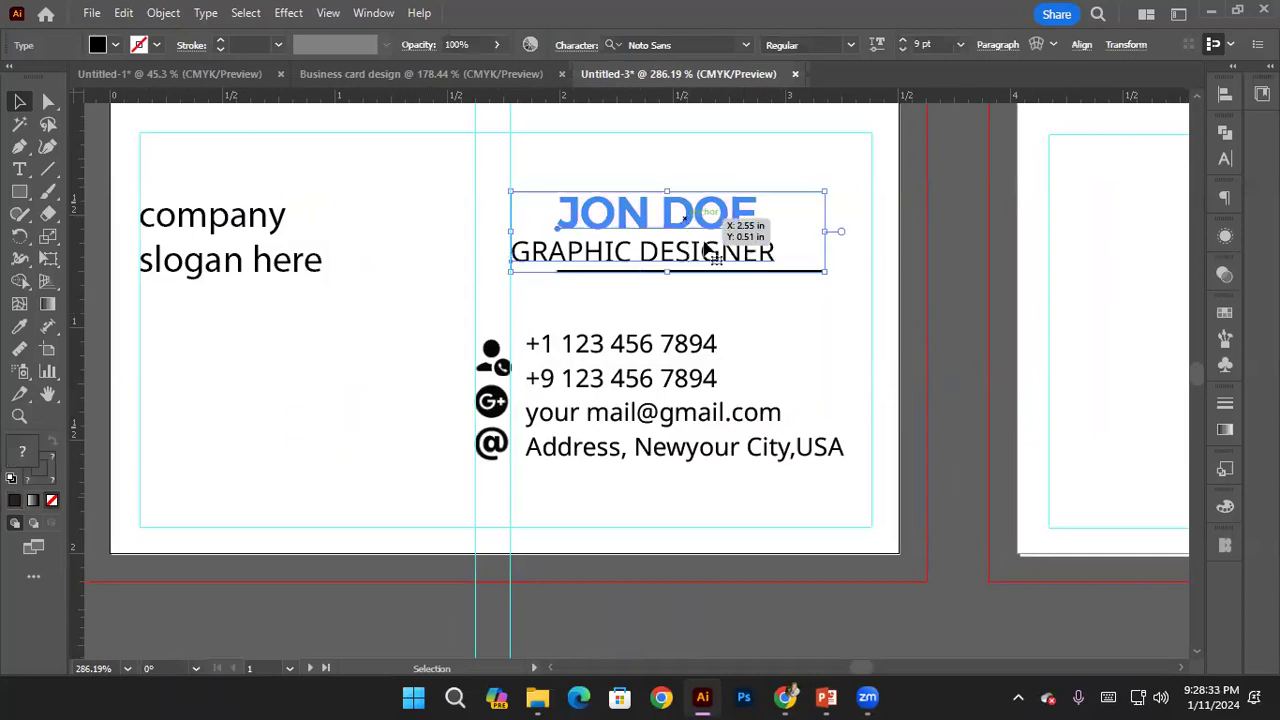
left_click(750, 316)
left_click_drag(727, 258, 728, 260)
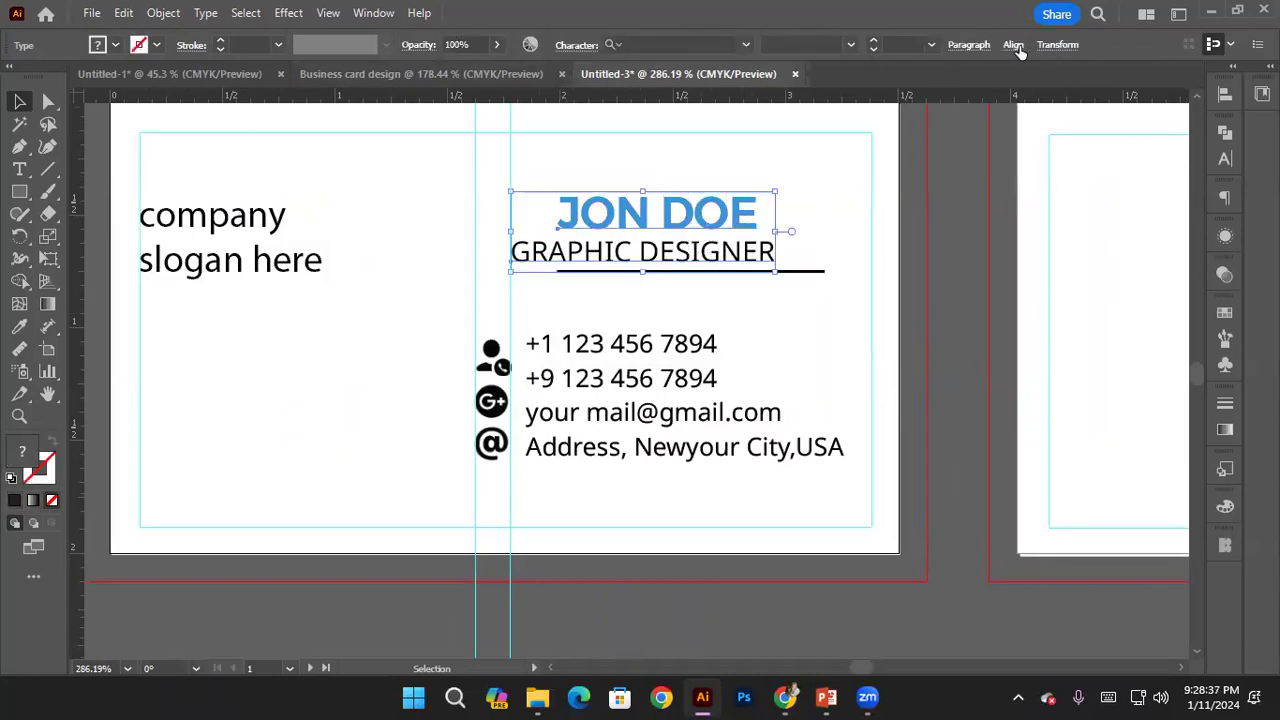
left_click(1013, 45)
left_click(849, 97)
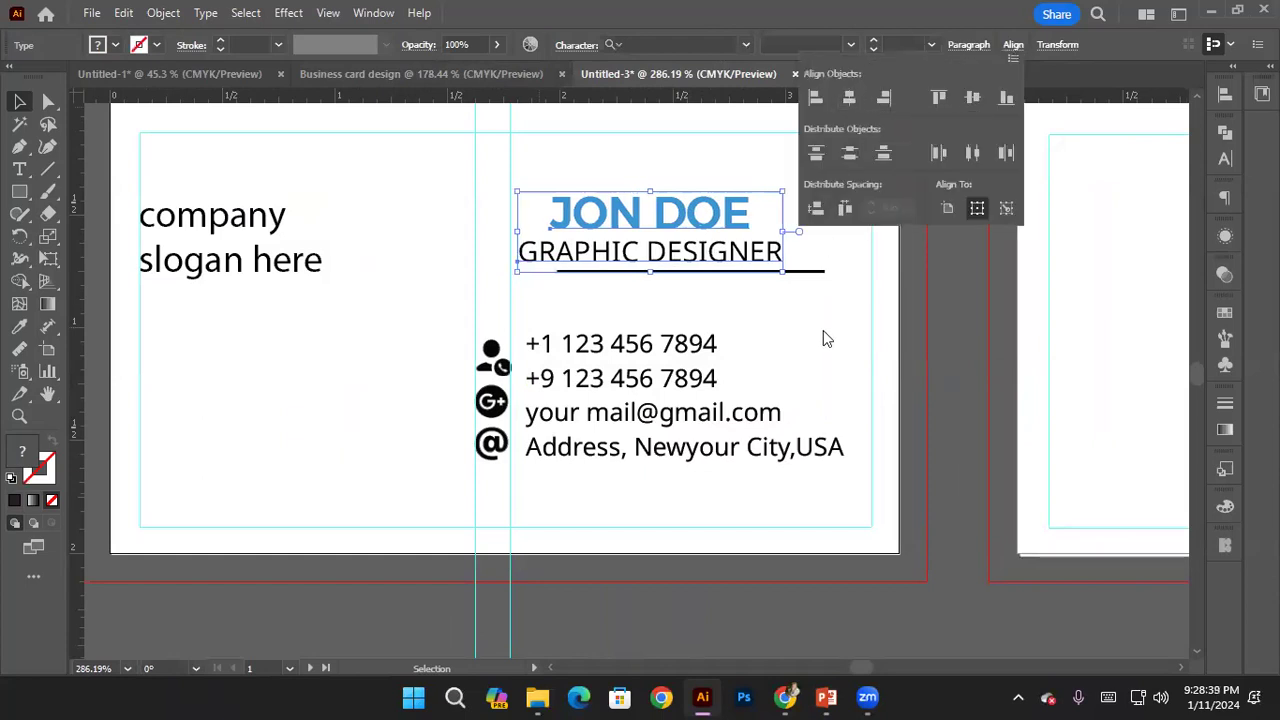
left_click(820, 290)
left_click(829, 298)
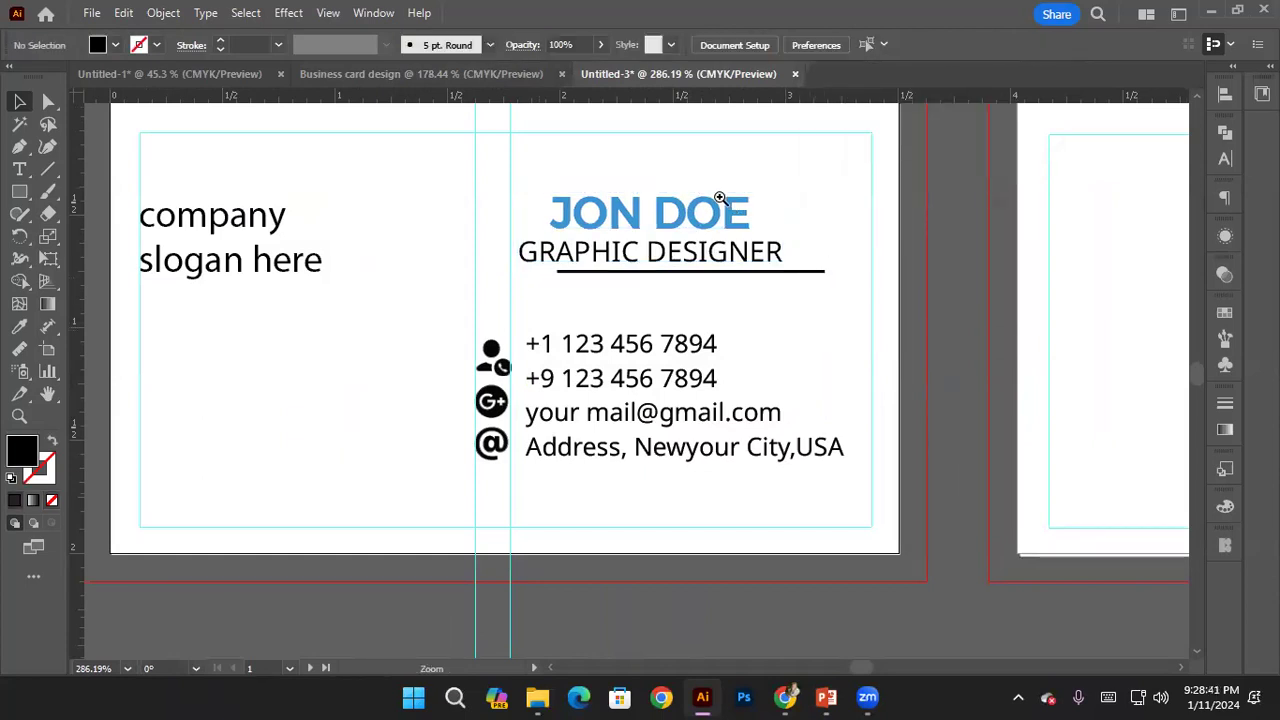
Move the divider line left beneath the job title and extend its right end with the Direct Selection tool
left_click(720, 197)
left_click_drag(798, 275, 764, 275)
left_click_drag(796, 321, 846, 318)
key("a")
key("z")
left_click(855, 259, "alt")
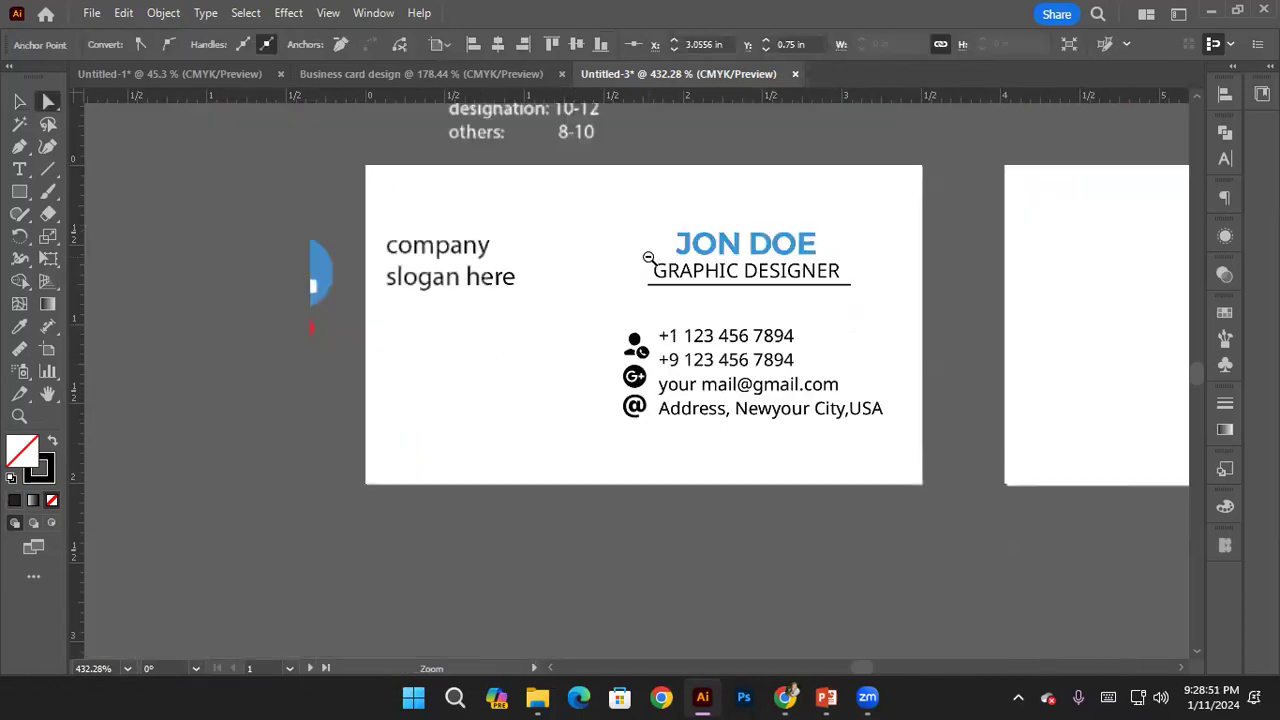
left_click(434, 198)
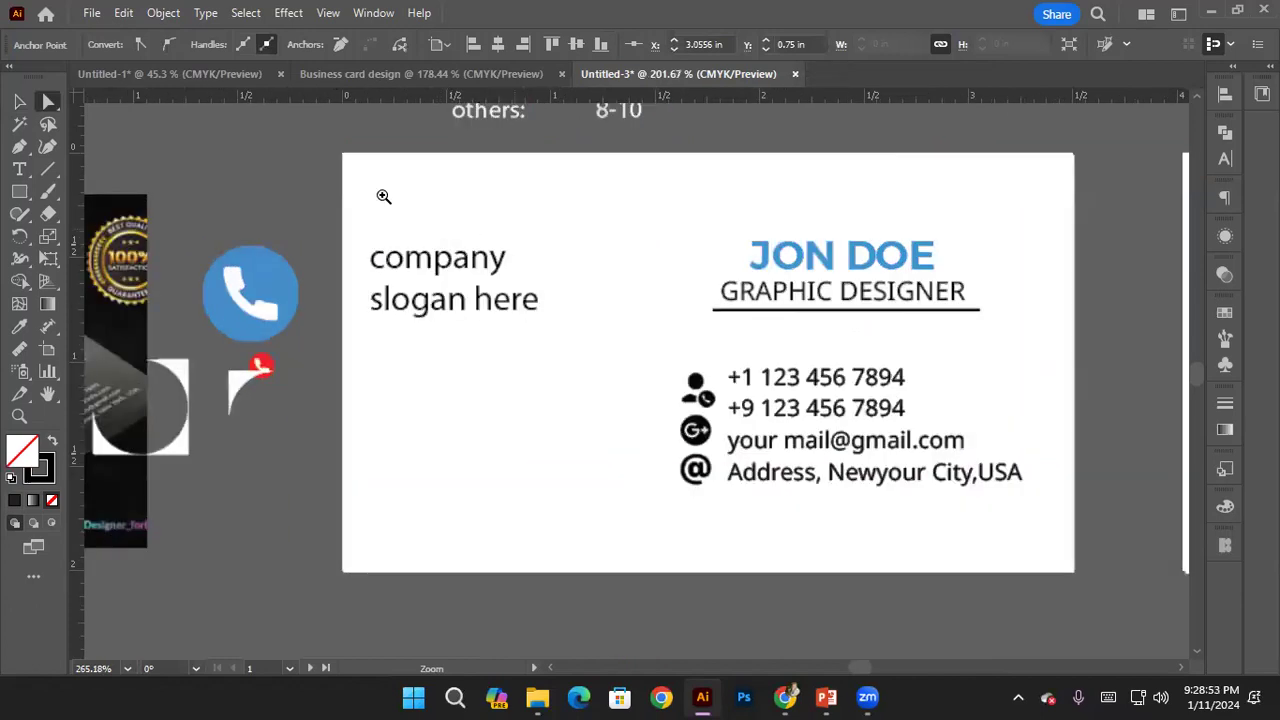
key("a")
left_click(381, 194)
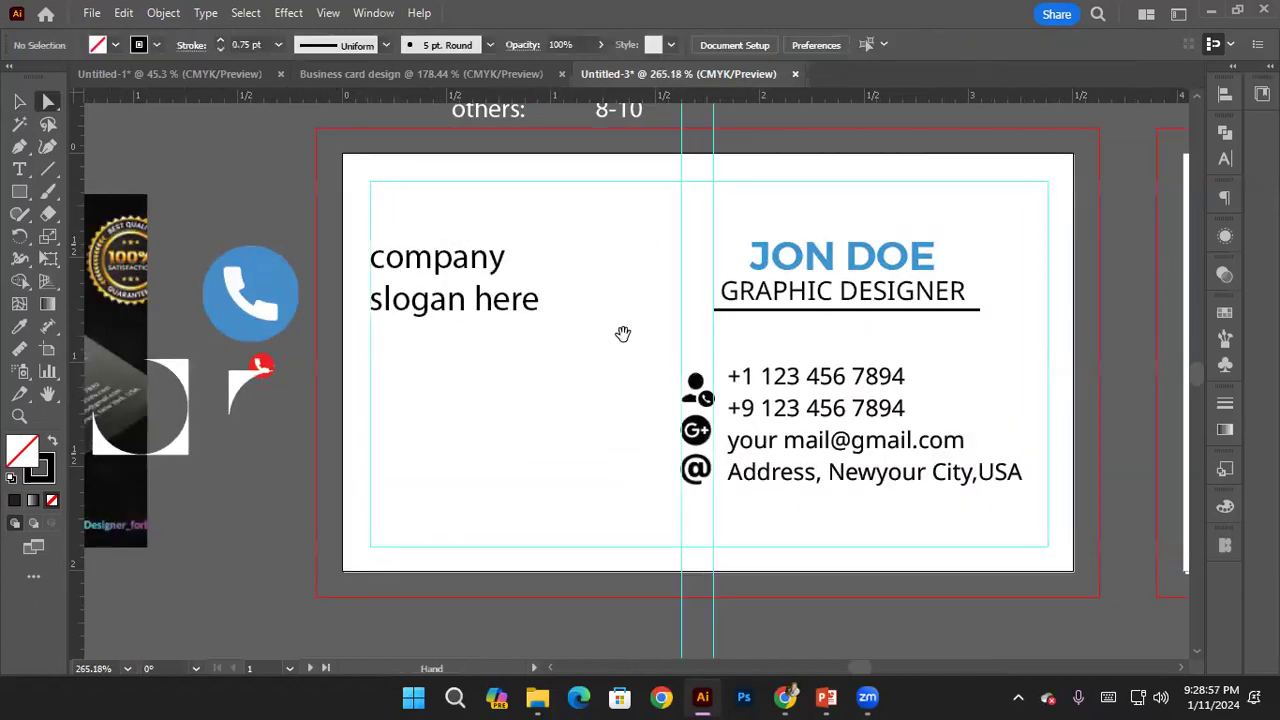
Draw a rectangle covering the first card's full bleed area
scroll(623, 334, "down", 1)
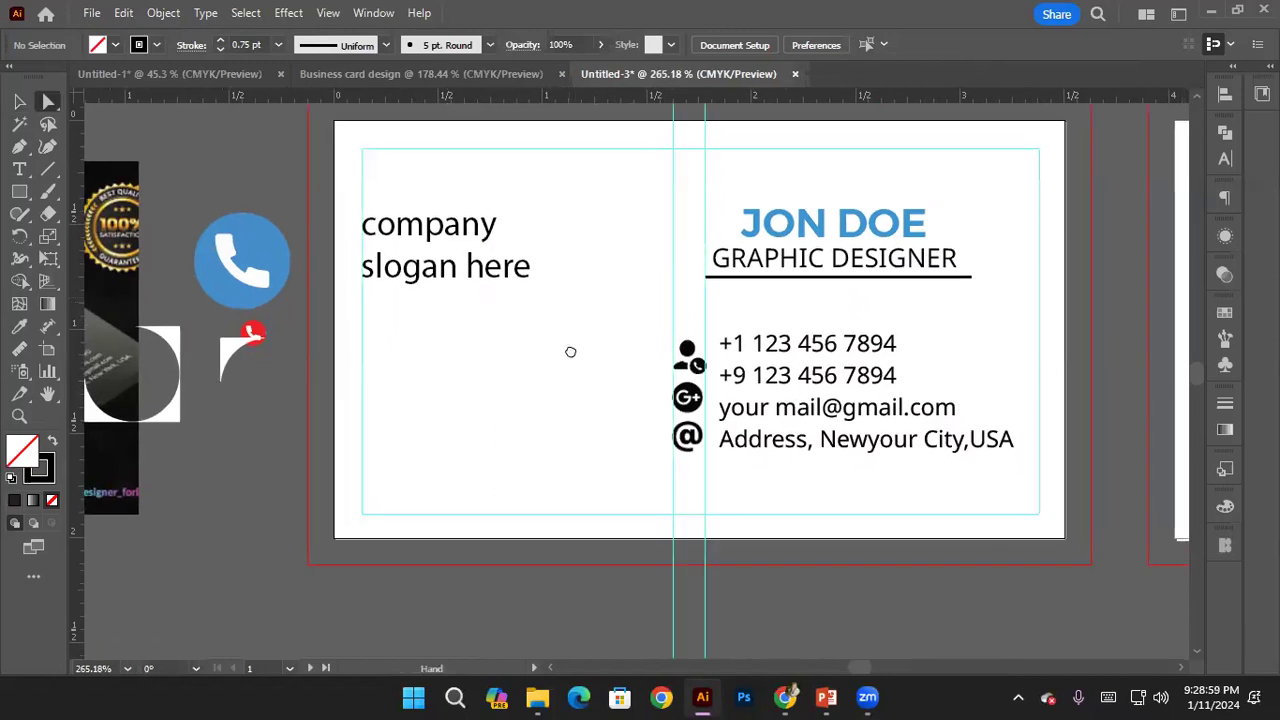
scroll(571, 320, "up", 2)
left_click(19, 191)
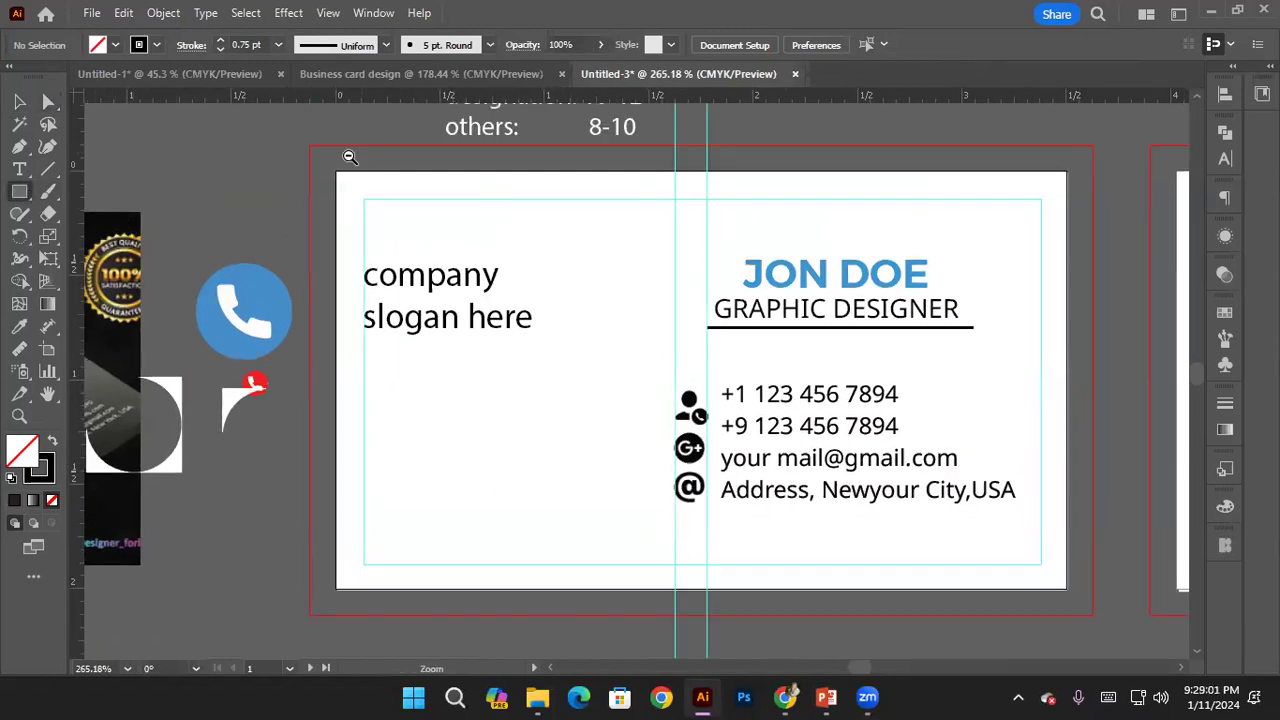
scroll(350, 157, "down", 2)
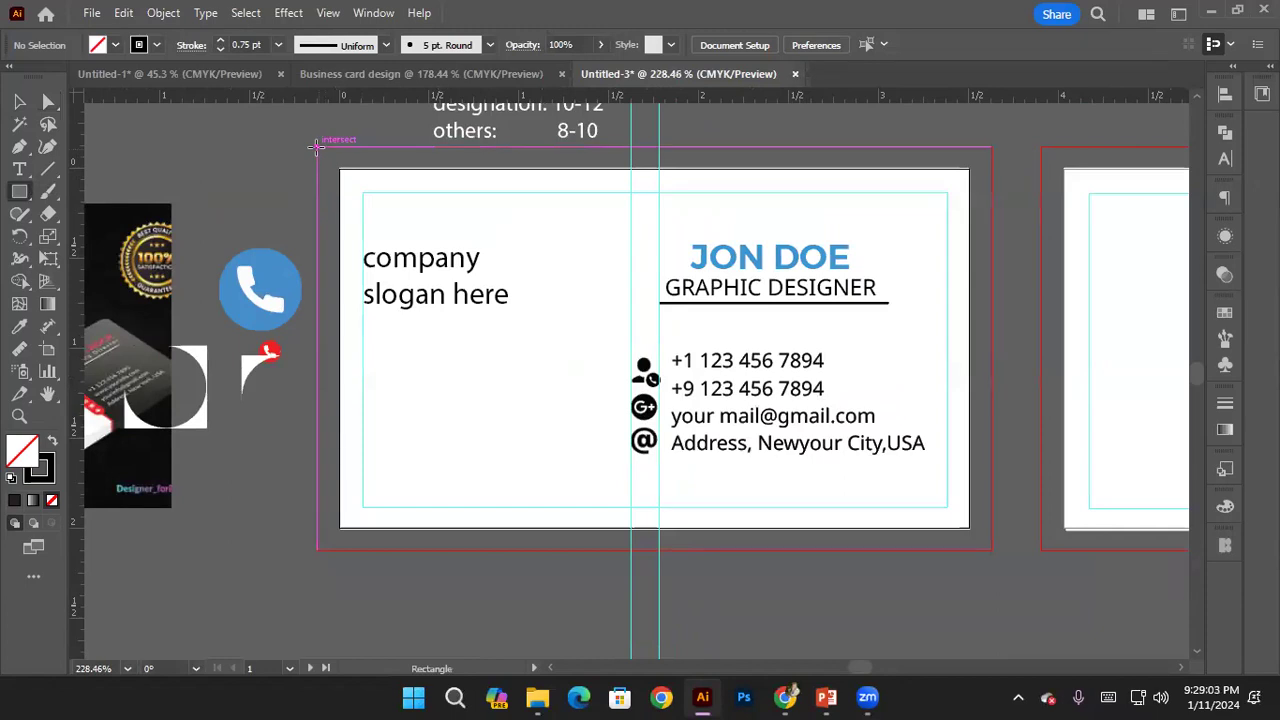
mouse_move(316, 146)
left_mouse_down()
mouse_move(500, 282)
mouse_move(872, 437)
mouse_move(998, 540)
mouse_move(992, 551)
left_mouse_up()
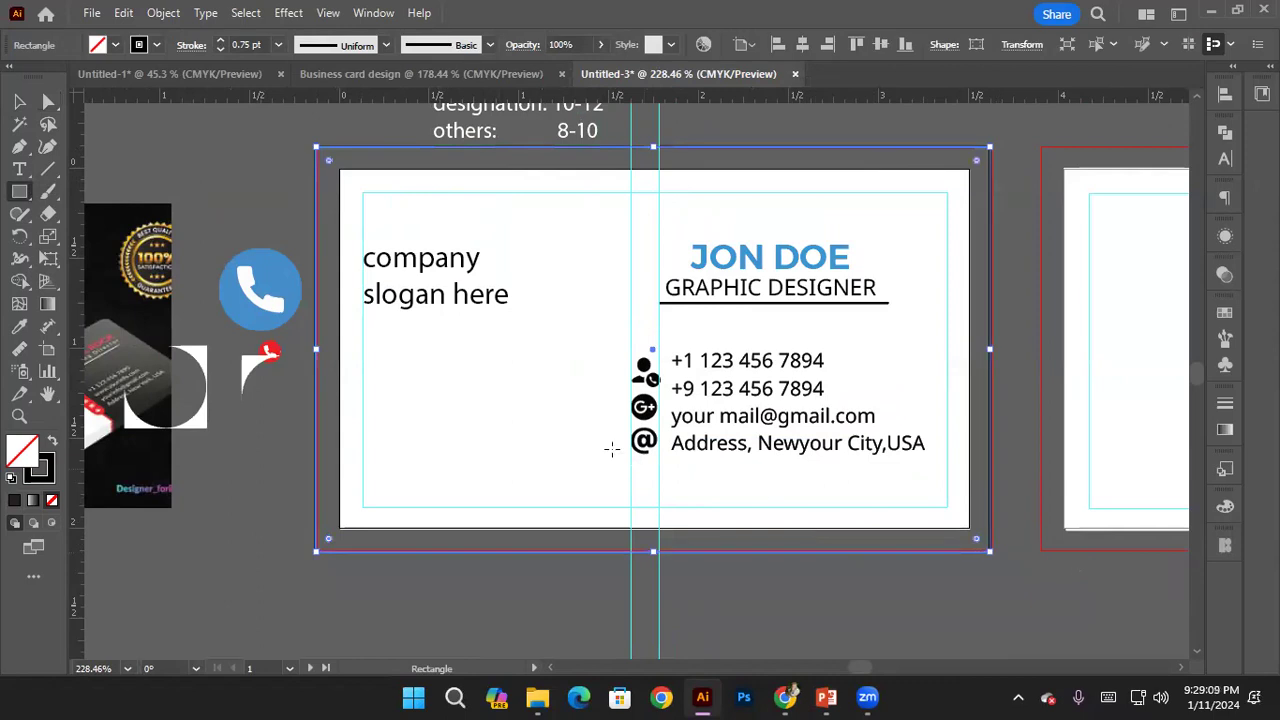
Sample the card's white fill onto the bleed rectangle and send it behind all the artwork
key("i")
left_click(518, 358)
key("ctrl+shift+bracketleft")
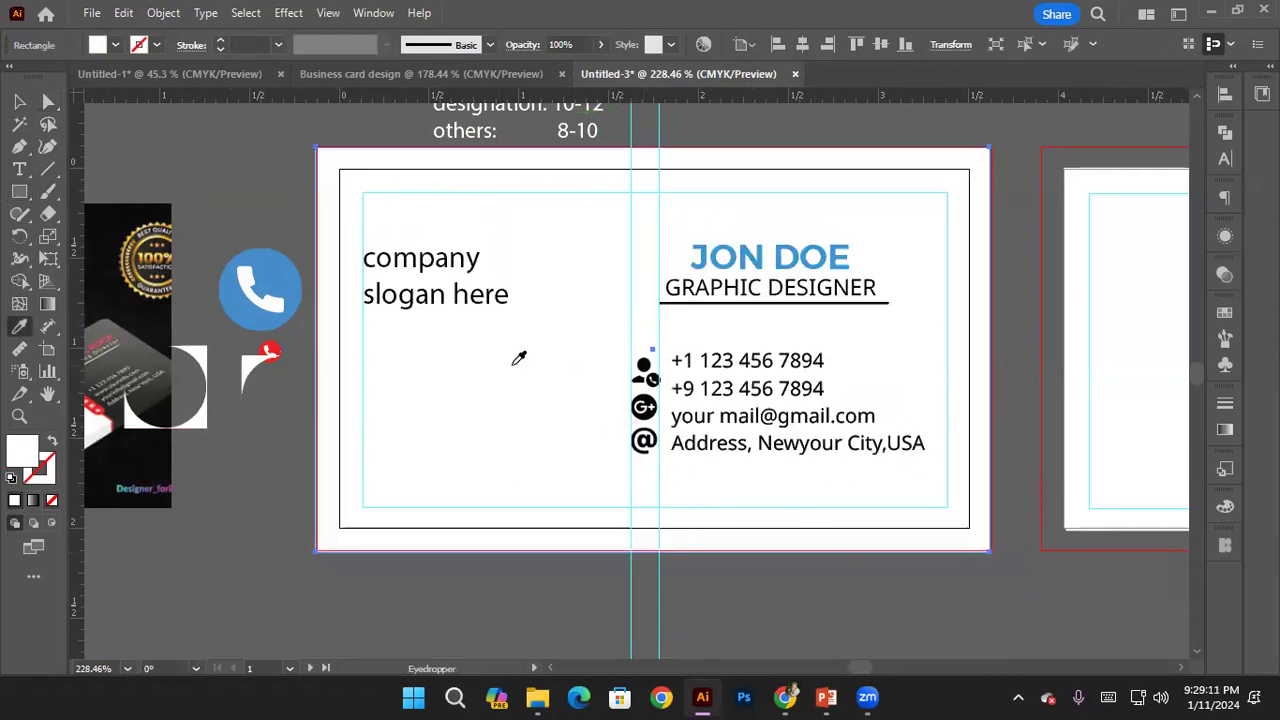
key("v")
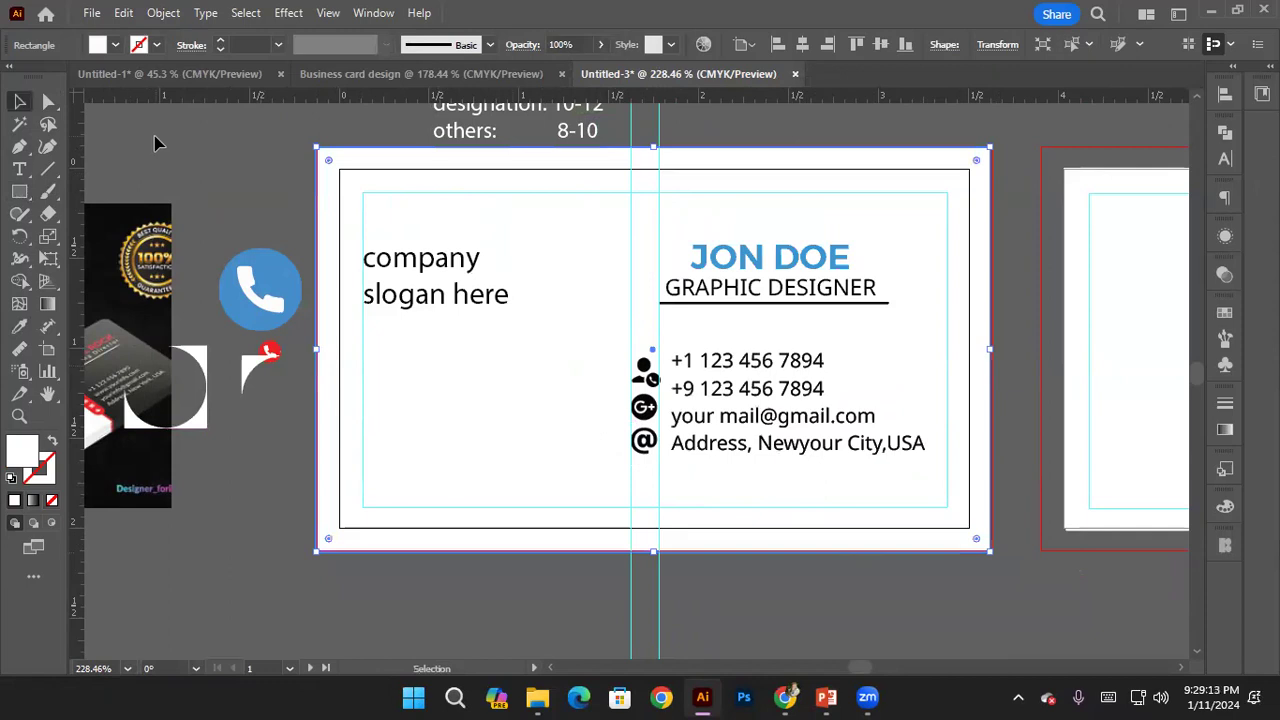
key("ctrl+shift+a")
Enlarge the company slogan text to about 13.9 pt and delete its "company" line
scroll(393, 247, "up", 1)
left_click_drag(429, 271, 552, 279)
key("t")
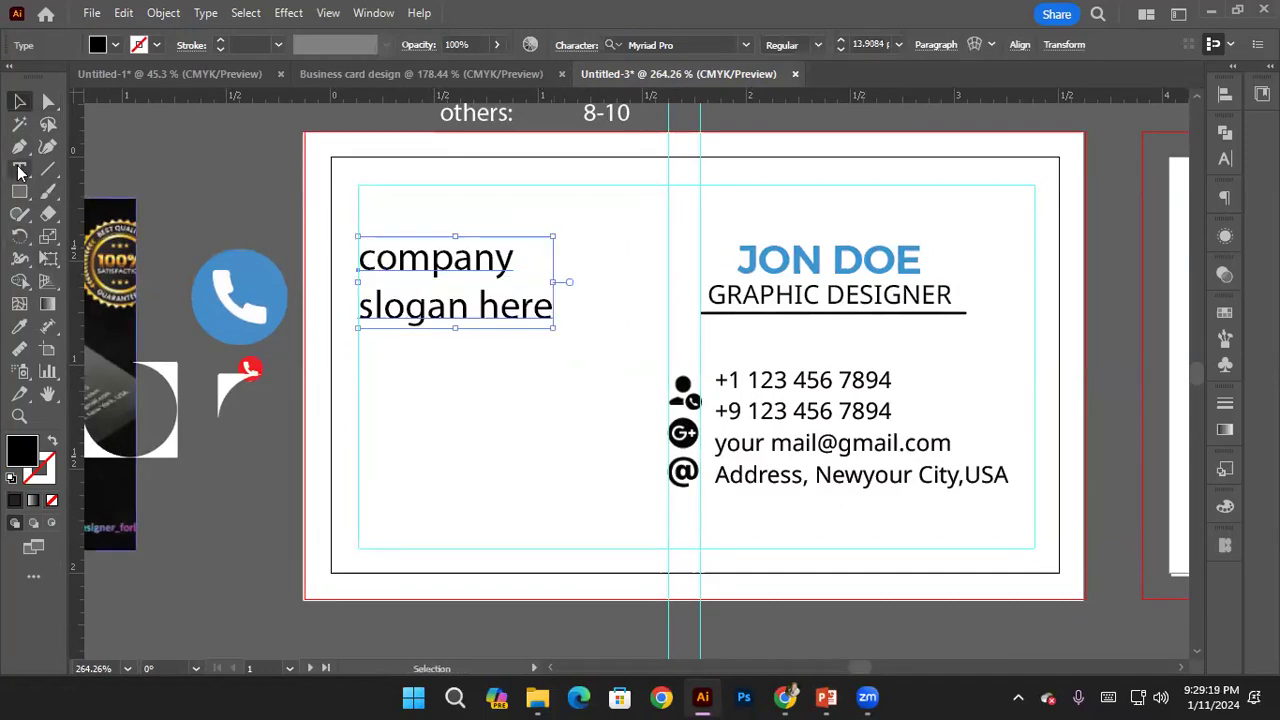
left_click_drag(370, 267, 560, 271)
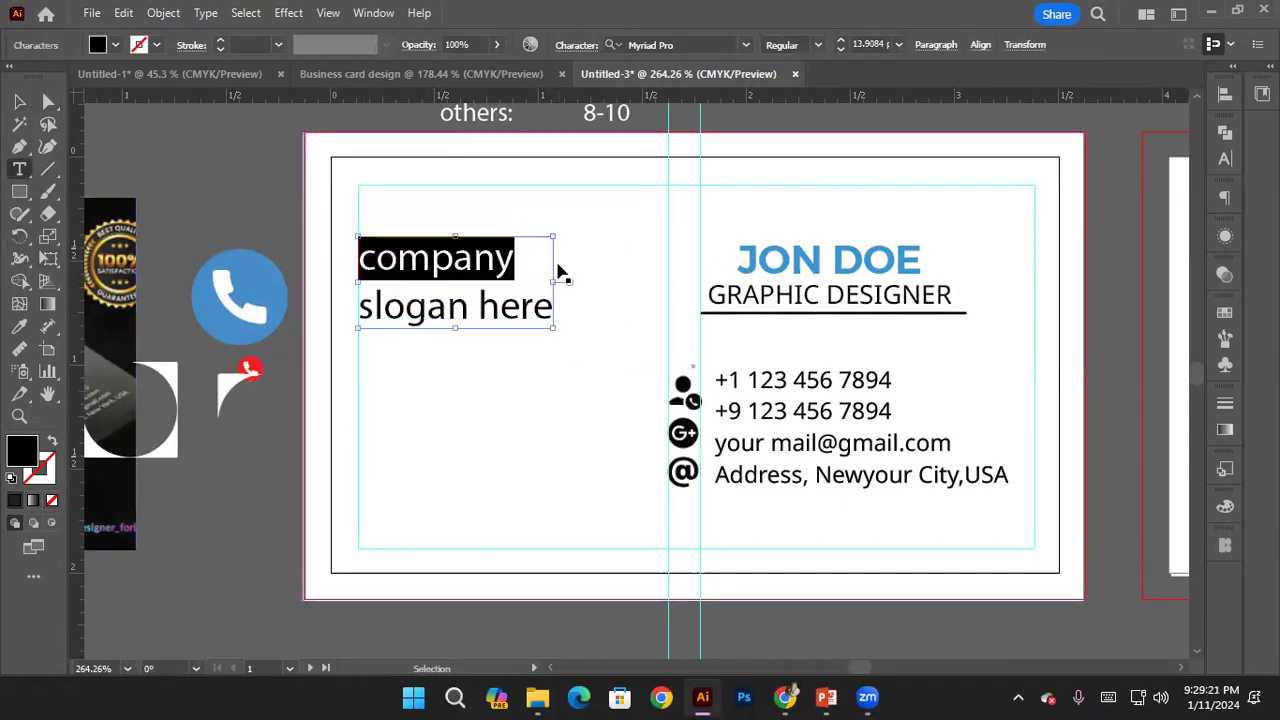
key("BackSpace")
key("BackSpace")
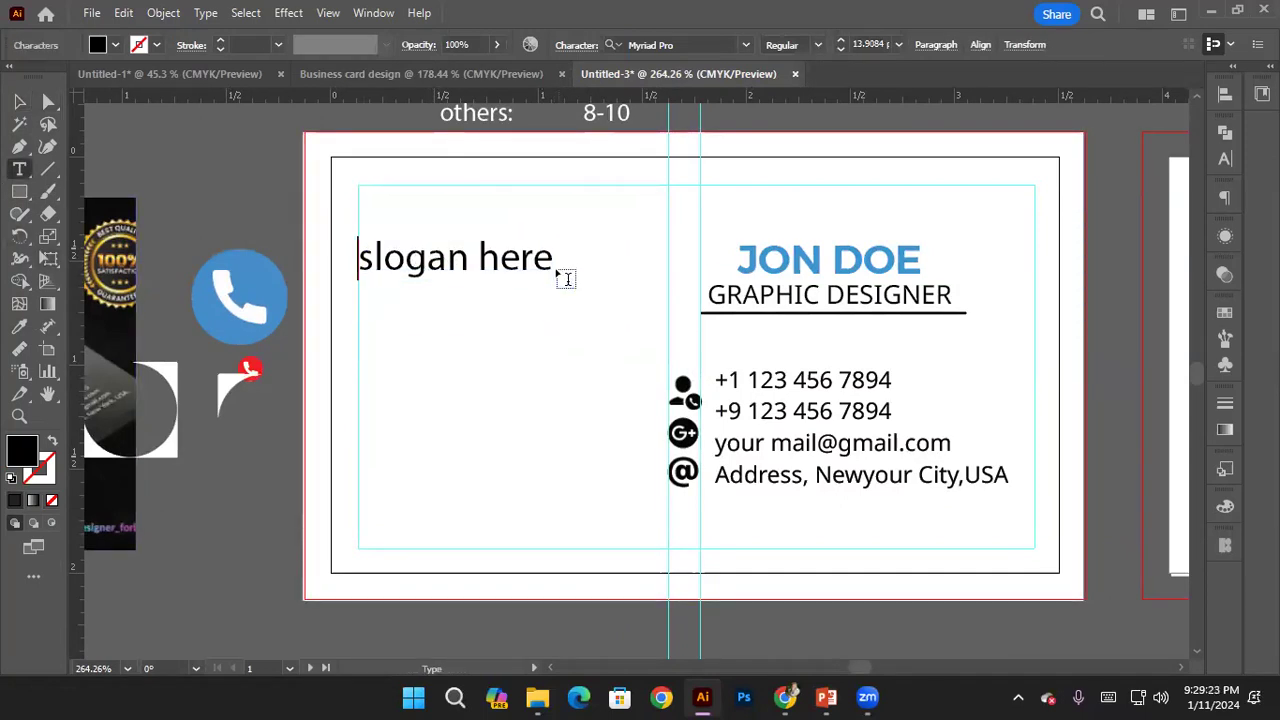
Lower the "slogan here" text and add "company" as a separate text object above it
key("Escape")
left_click_drag(407, 270, 407, 309)
key("t")
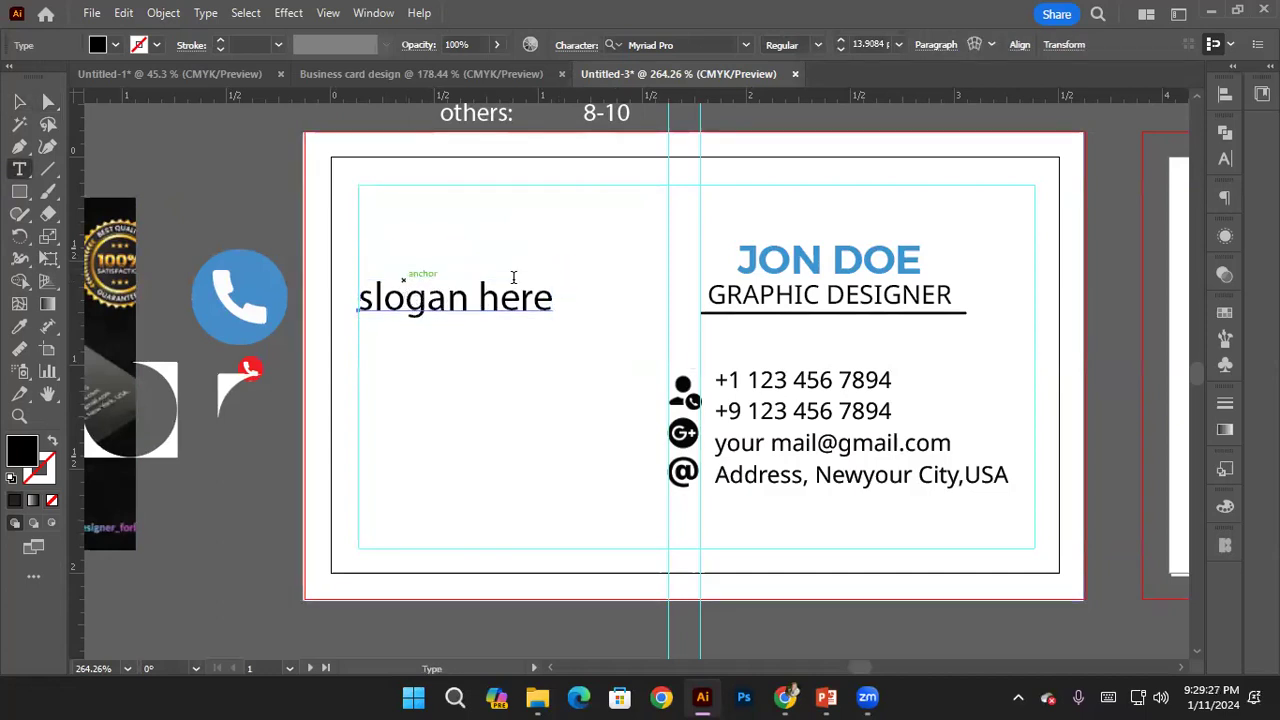
left_click(419, 245)
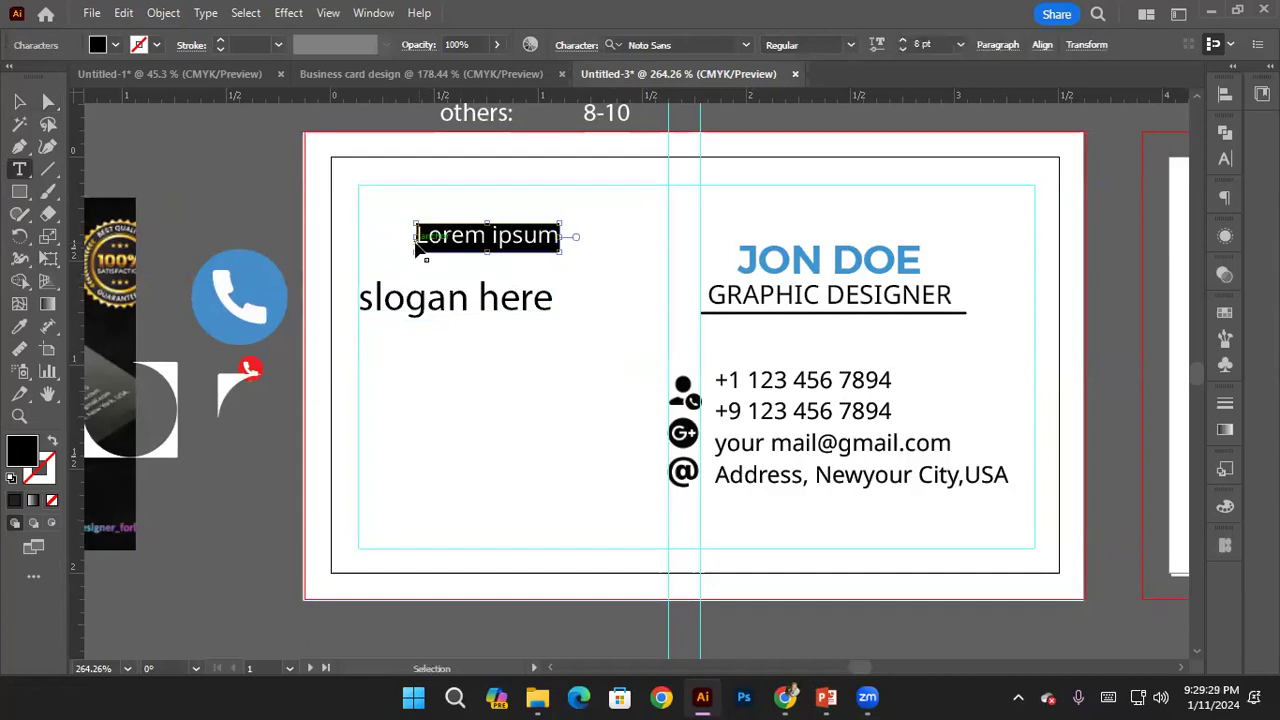
type("company")
key("Escape")
left_click_drag(500, 245, 478, 260)
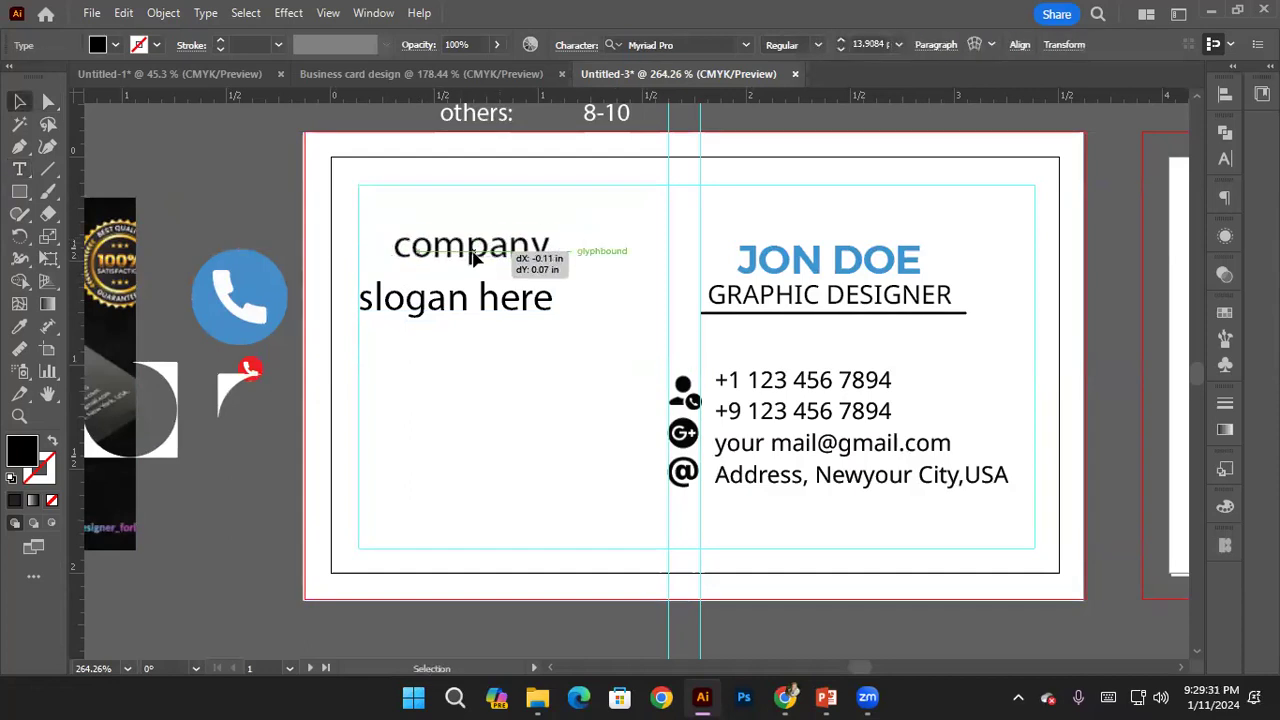
Copy the person's name style onto the company text and the job title's style onto the slogan
key("i")
left_click(791, 256)
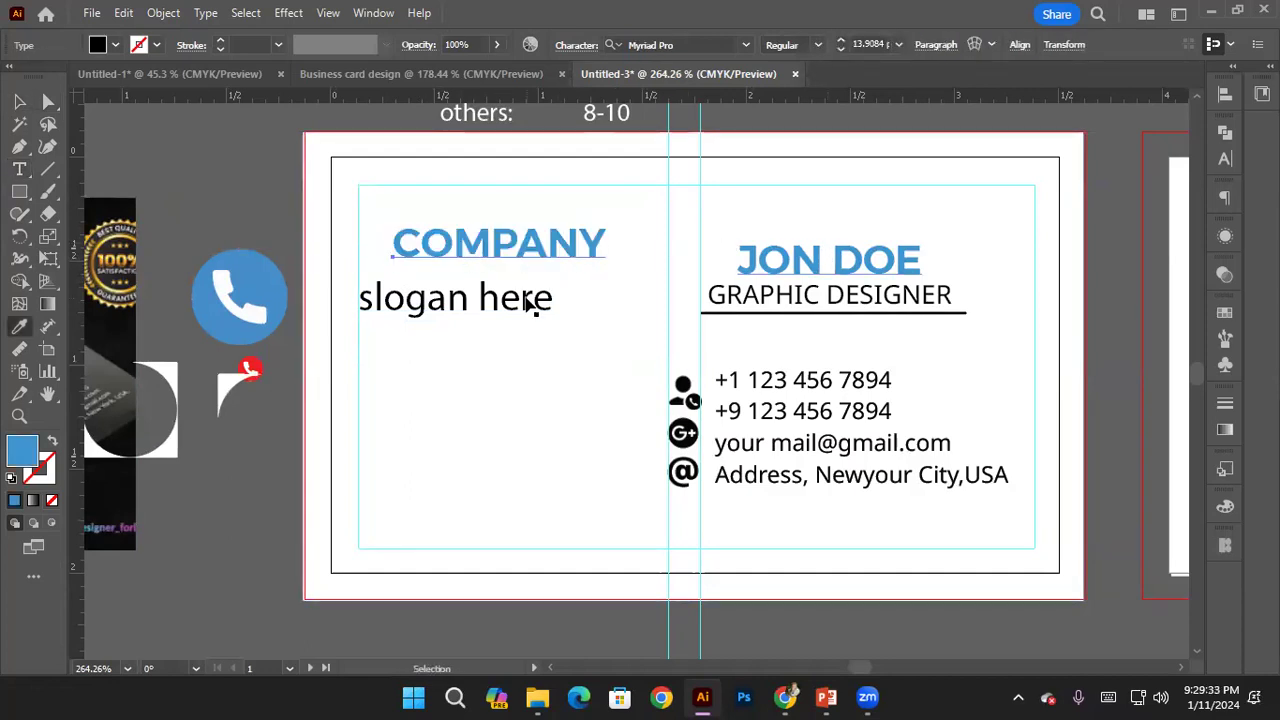
left_click(812, 286)
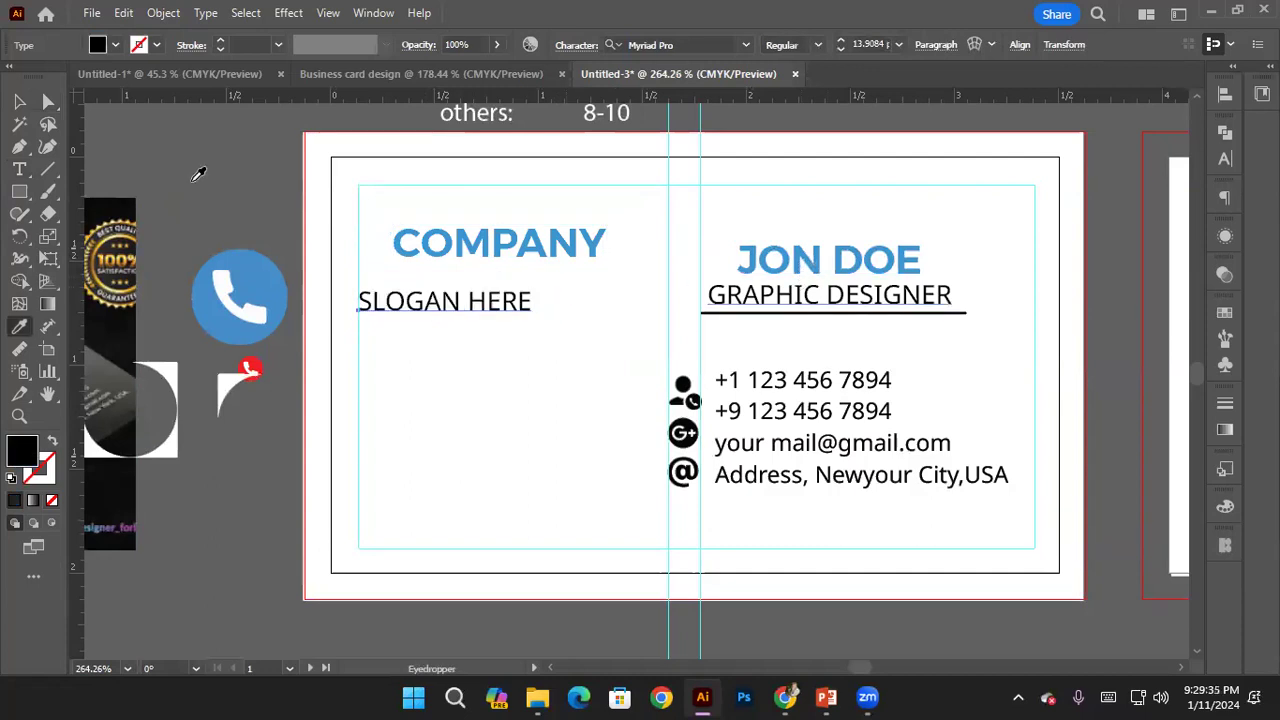
key("v")
left_click(155, 168)
Move the company text to the left margin guide directly above the slogan, and lock the white bleed rectangle
left_click_drag(469, 258, 449, 276)
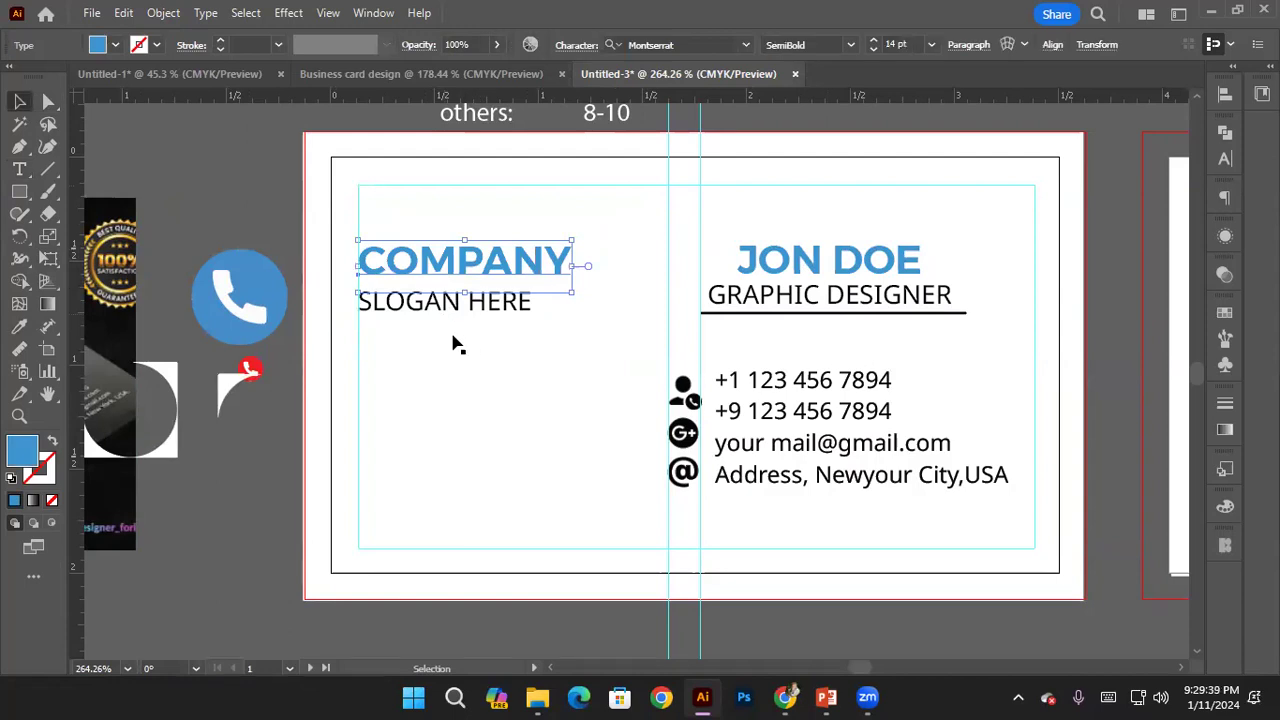
left_click(314, 398)
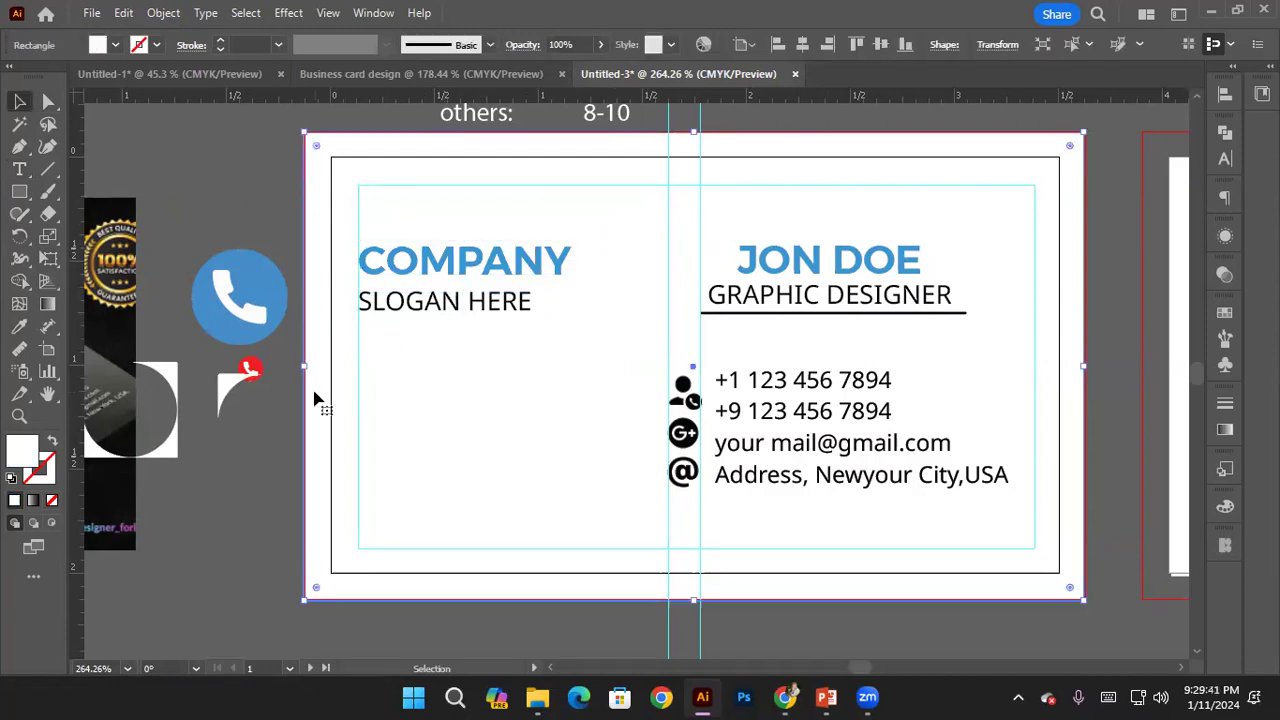
key("ctrl+2")
Align the left edges of the company text and the slogan
left_click(440, 266)
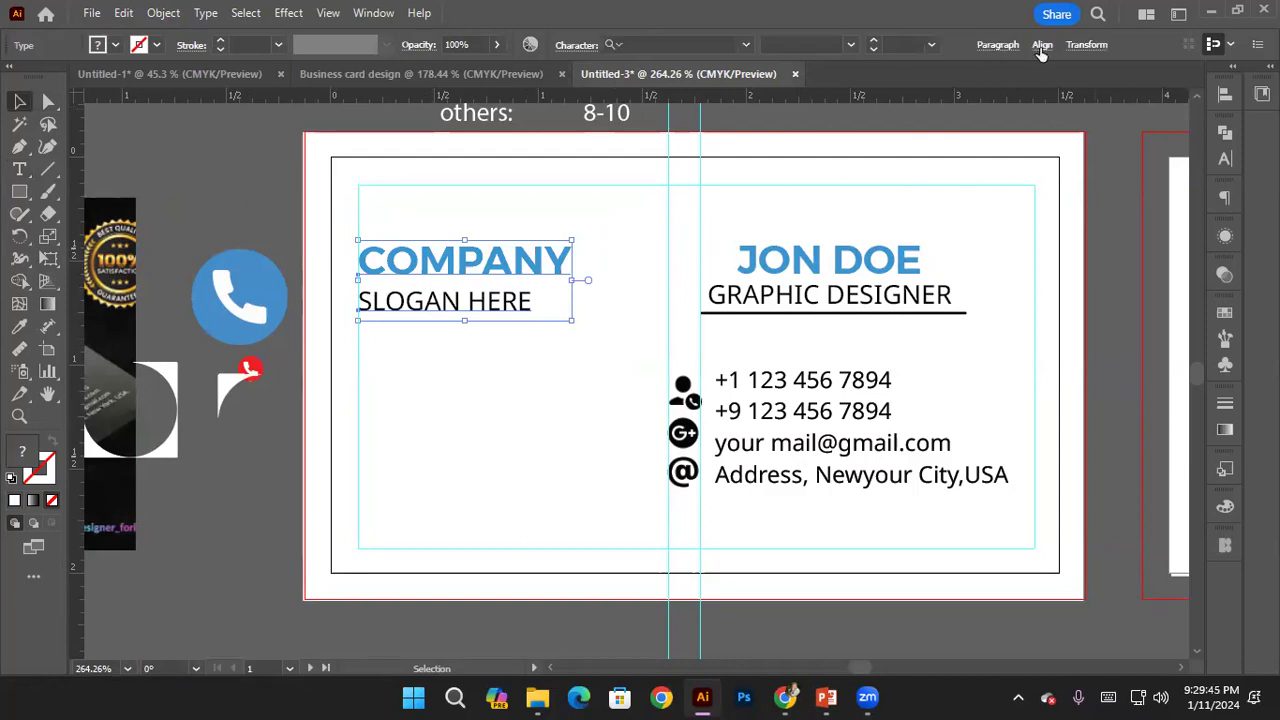
left_click(1058, 45)
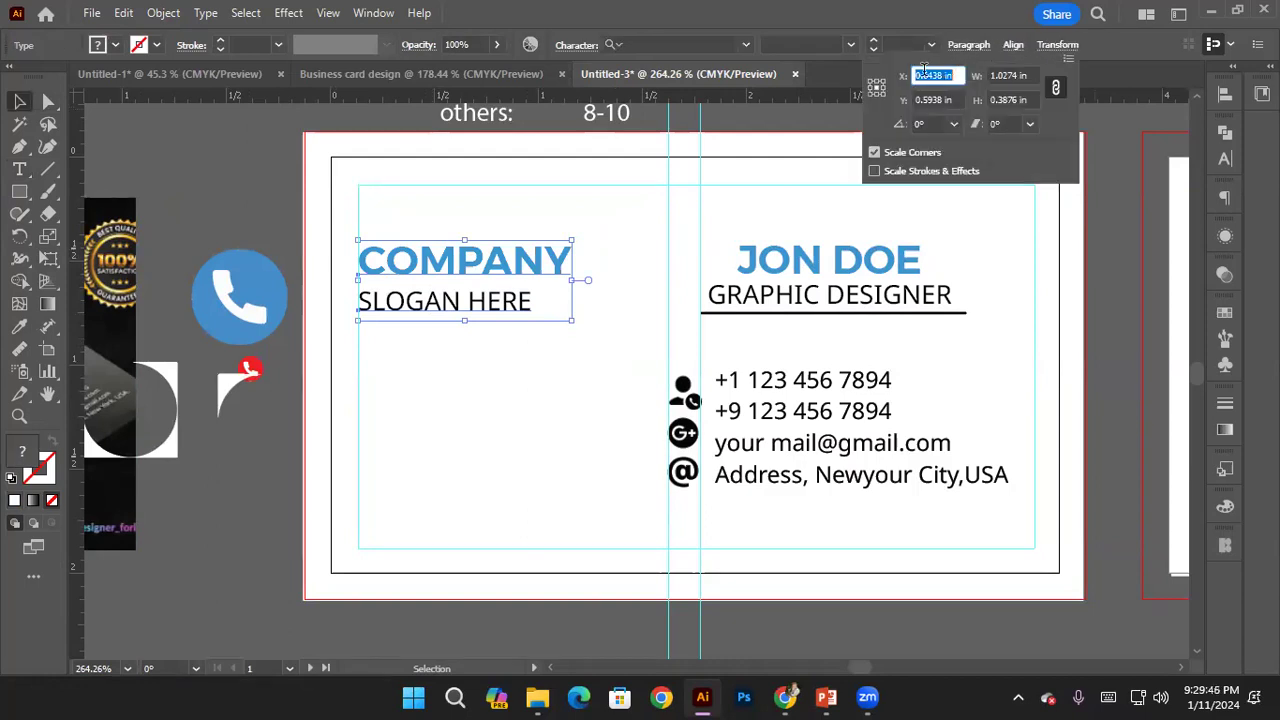
left_click(1013, 45)
left_click(1011, 47)
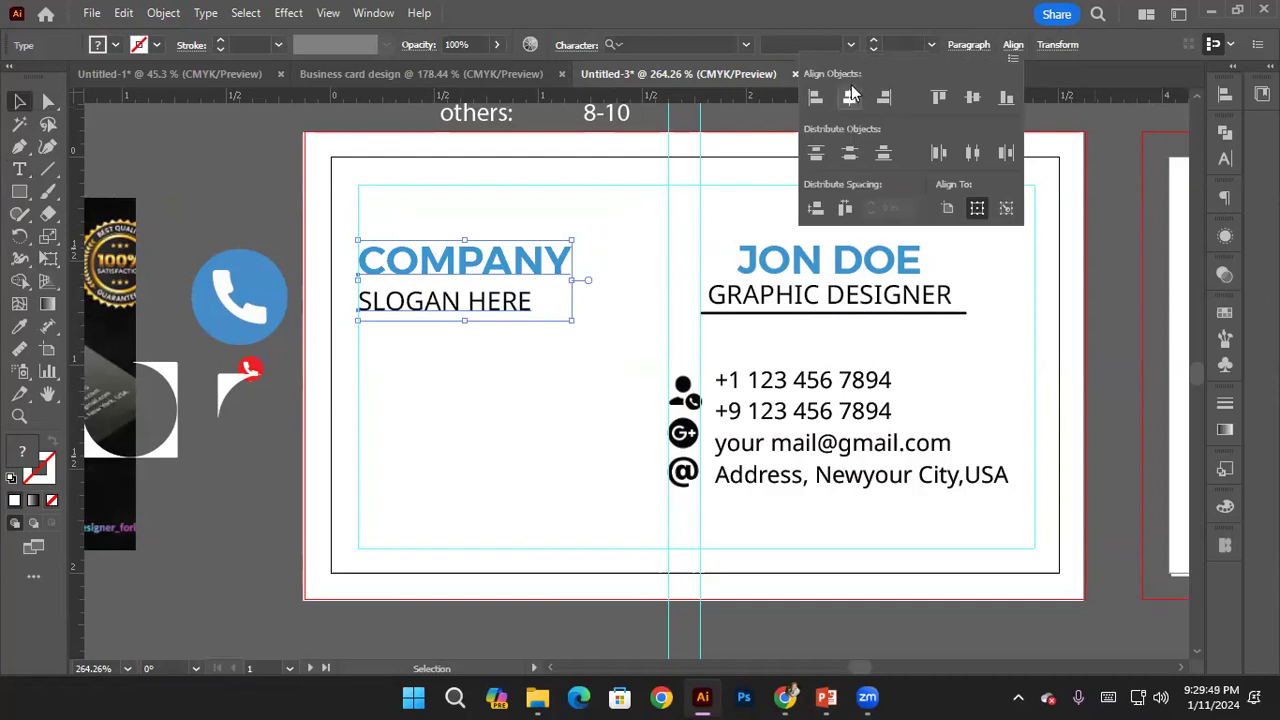
left_click(815, 100)
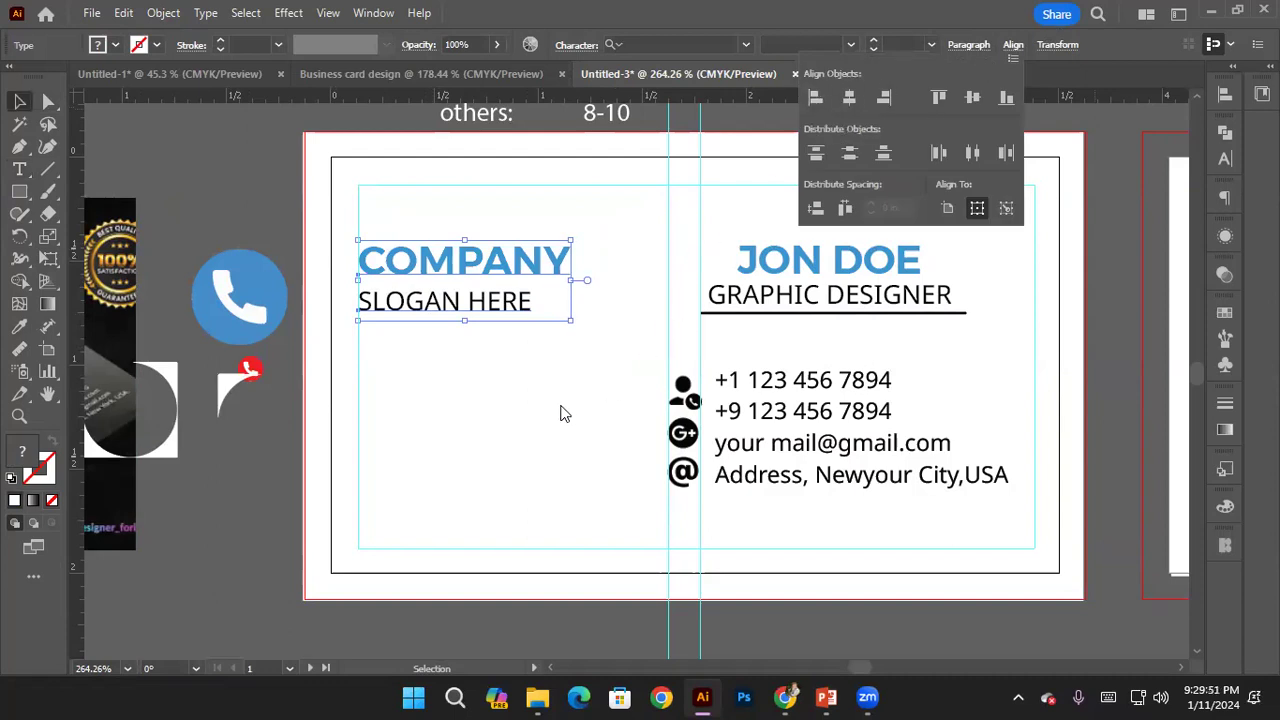
left_click(563, 413)
left_click(434, 206)
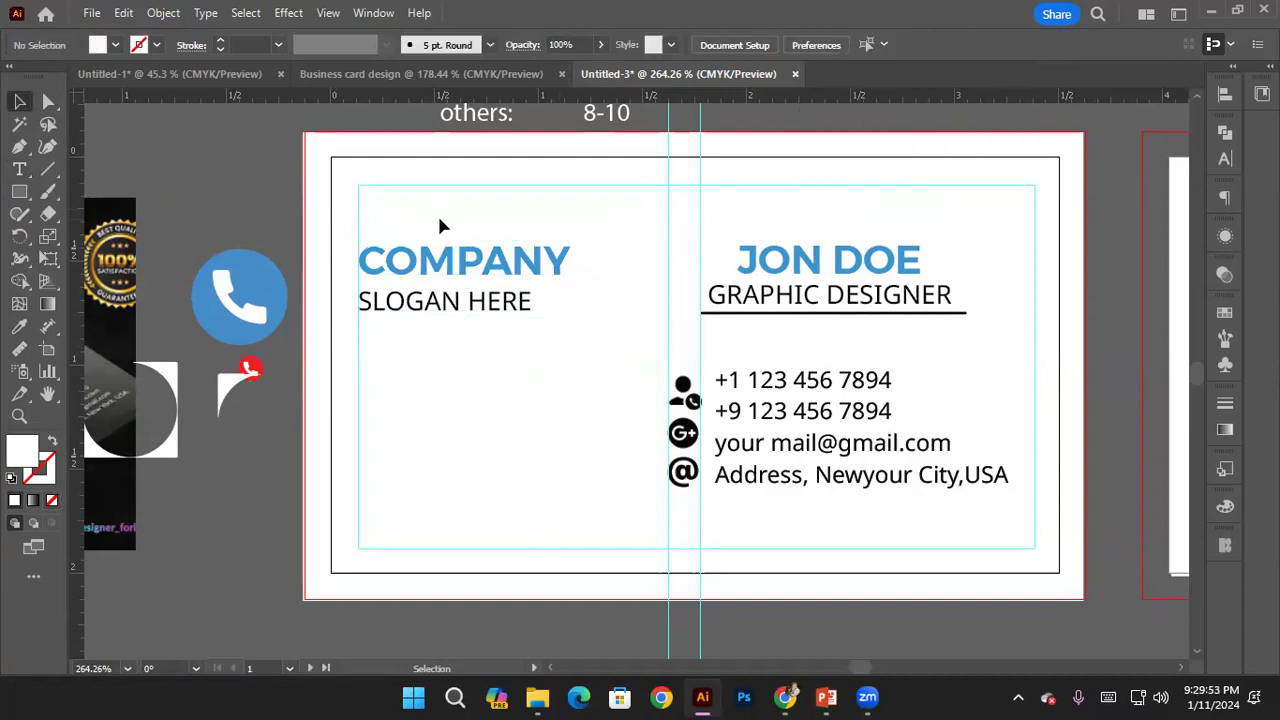
Move the company text and slogan up together, then raise the name, job title and divider to nearly the same height
left_click(480, 272)
left_click_drag(479, 284, 477, 252)
left_click(775, 230)
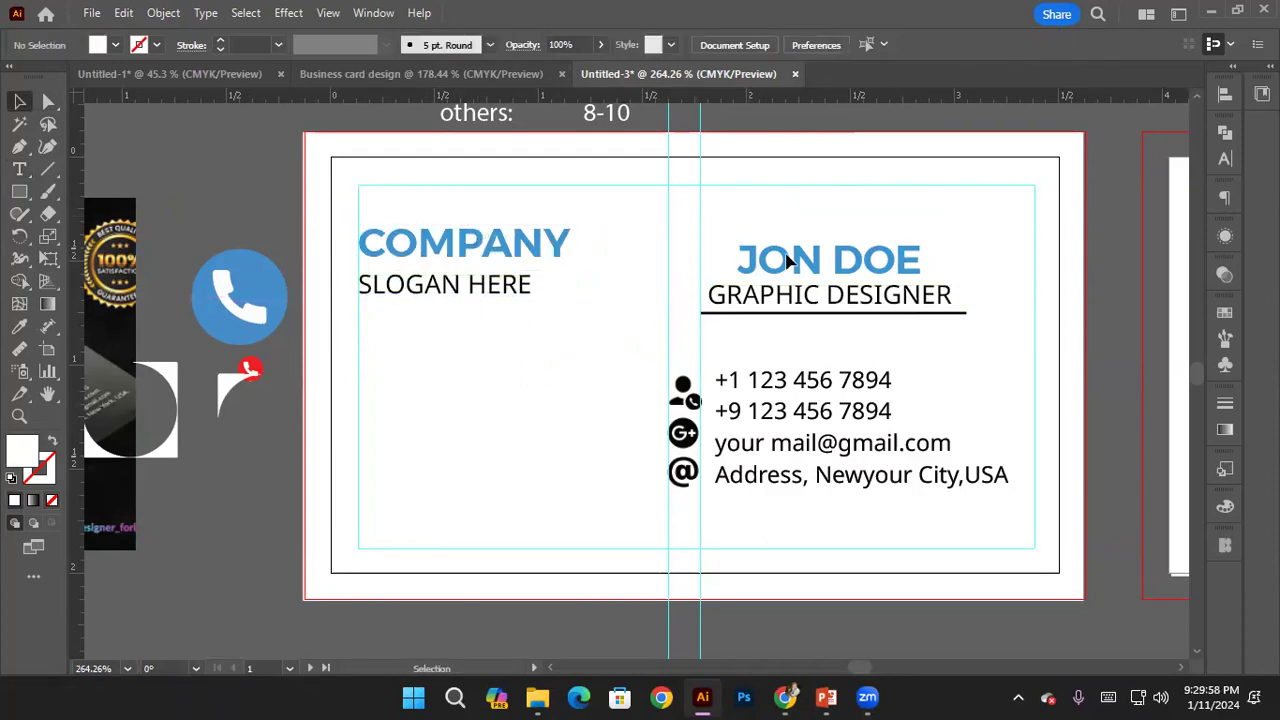
left_click(874, 297)
mouse_move(857, 263)
left_mouse_down()
mouse_move(862, 252)
mouse_move(852, 256)
left_mouse_up()
left_click(548, 376)
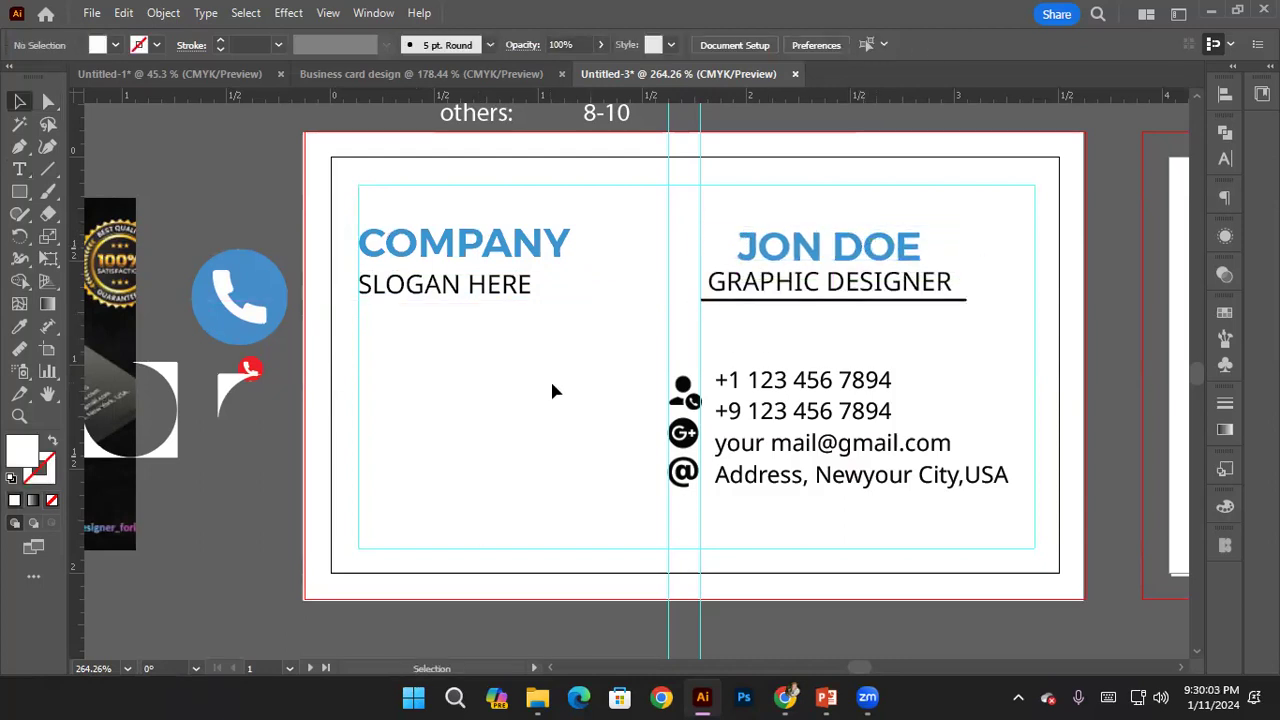
key("ctrl+;")
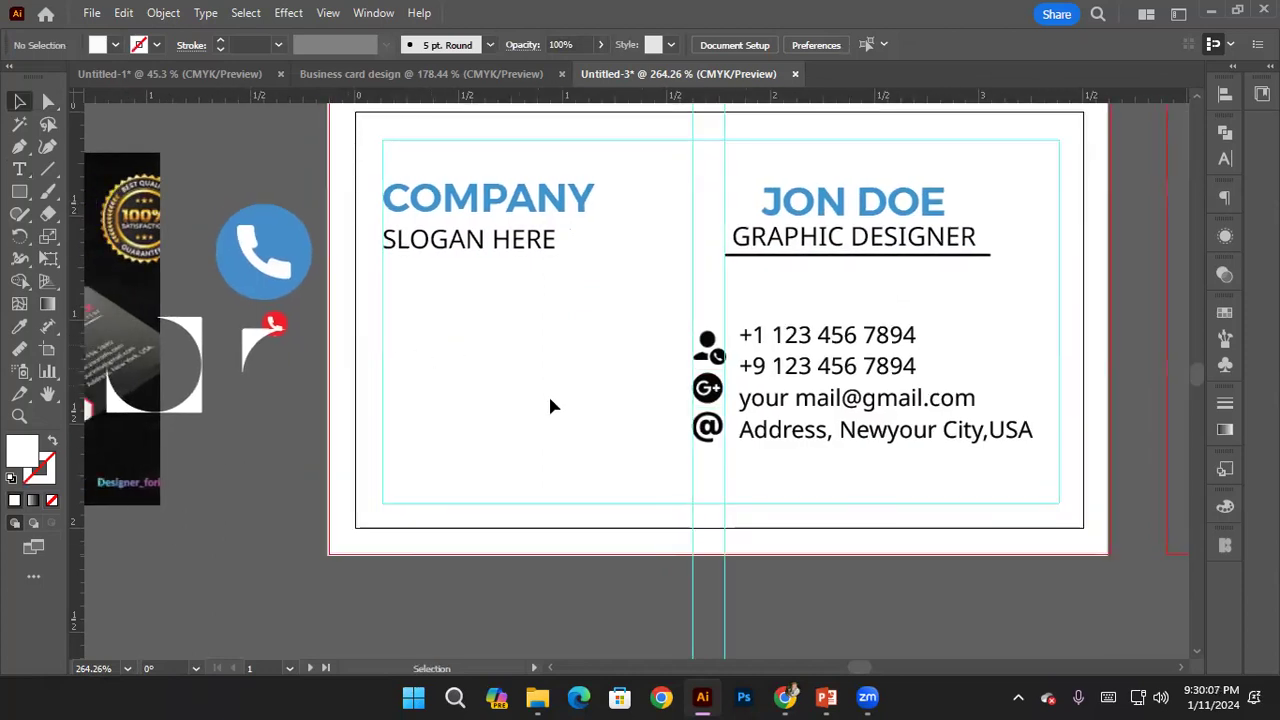
Switch to Chrome and search Google for "qr code generator" in a new tab
left_click(786, 697)
left_click(940, 19)
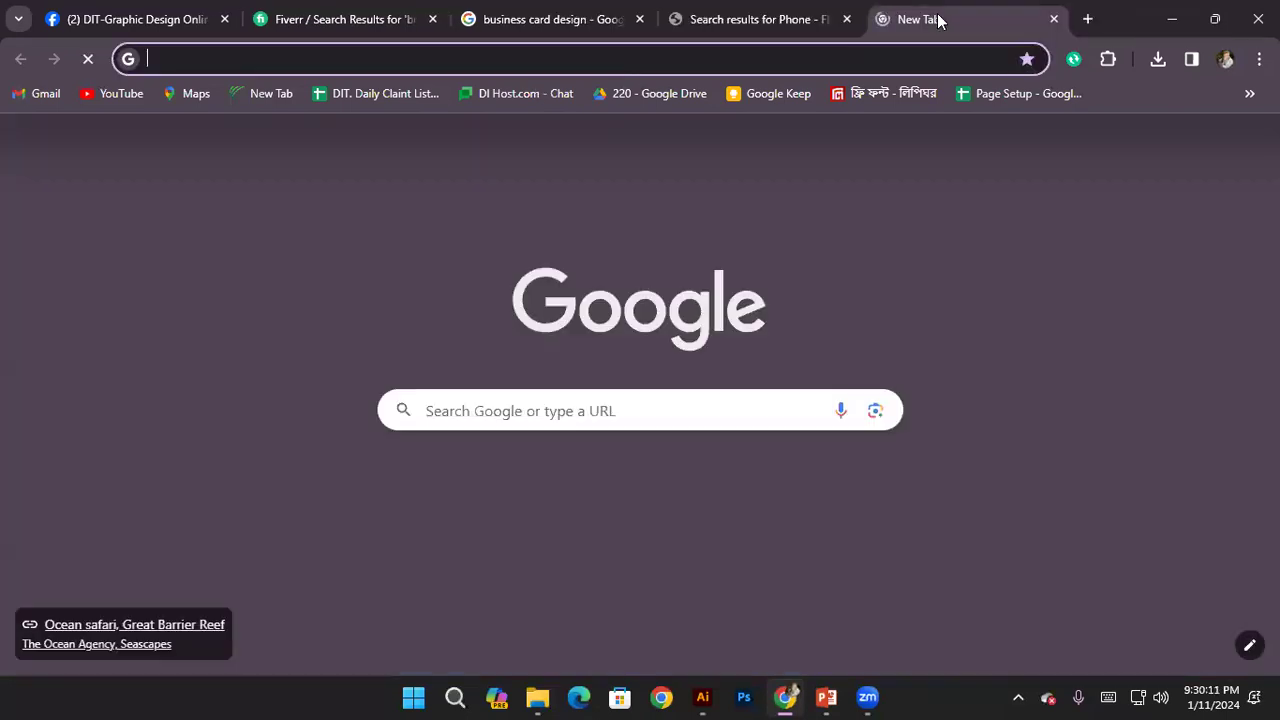
type("qr co")
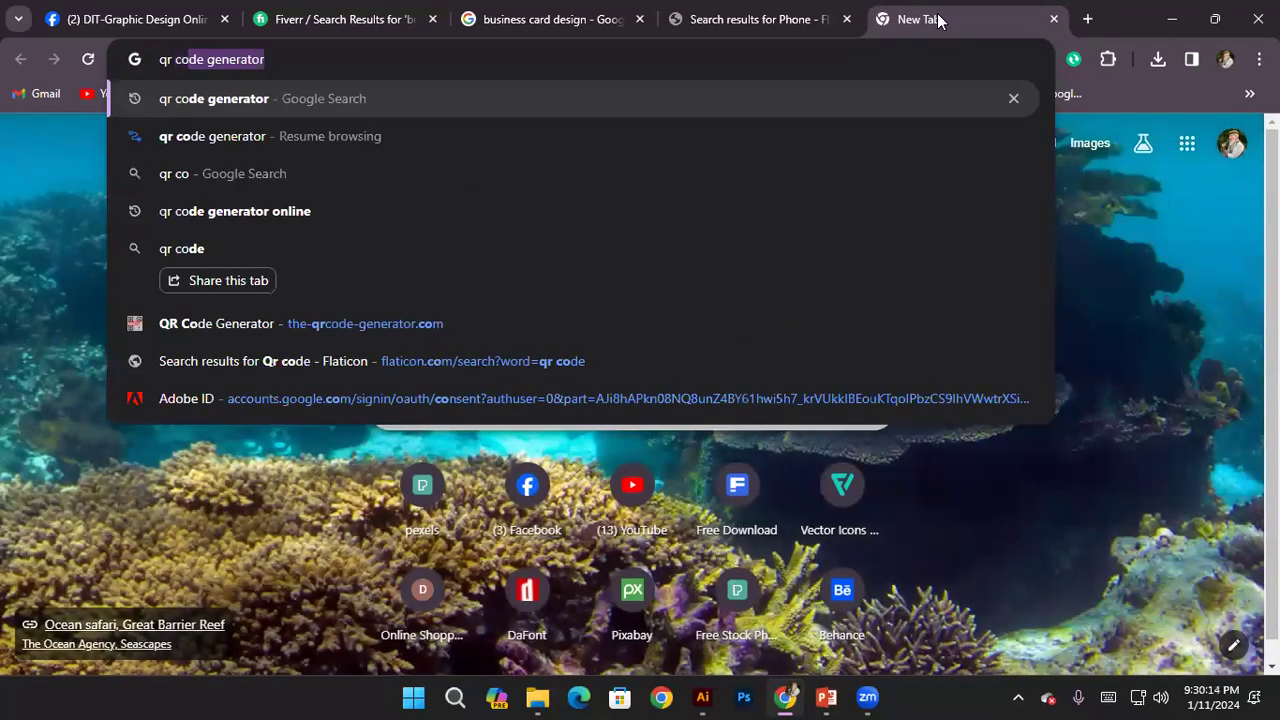
key("Return")
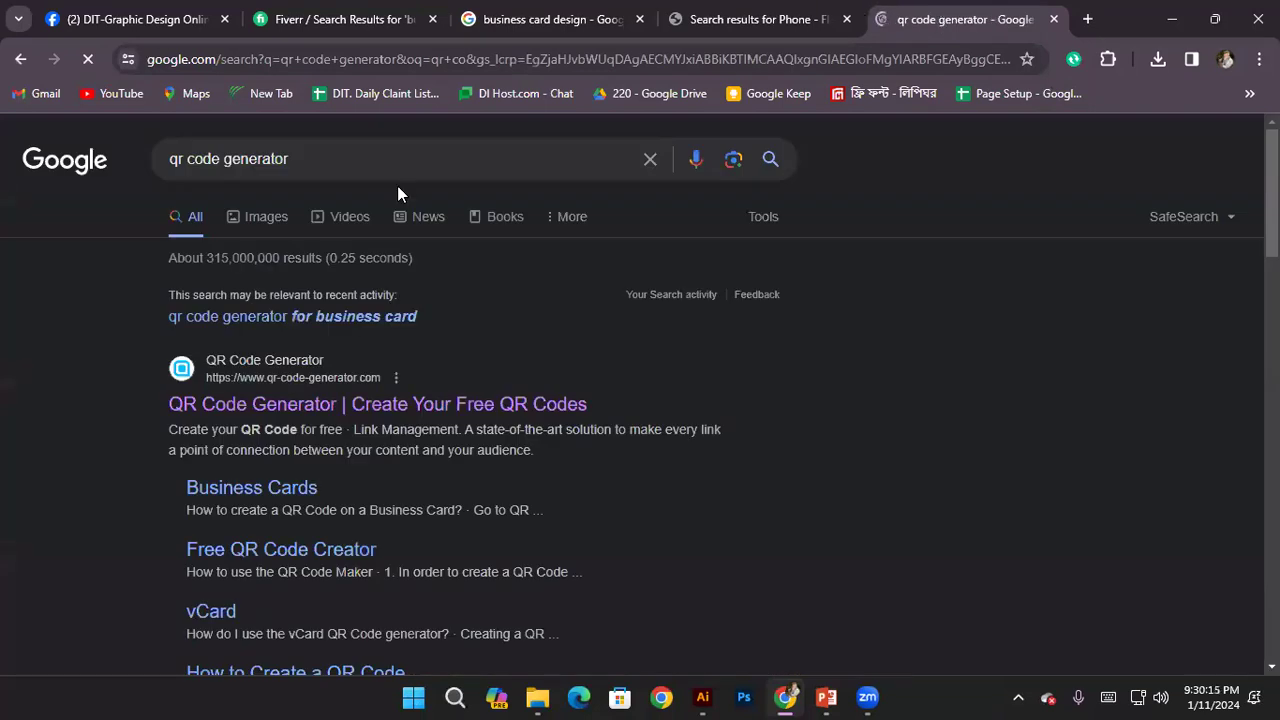
Open the qr-code-generator.com, the-qrcode-generator.com and goqr.me search results in separate tabs
middle_click(293, 412)
scroll(285, 400, "down", 5)
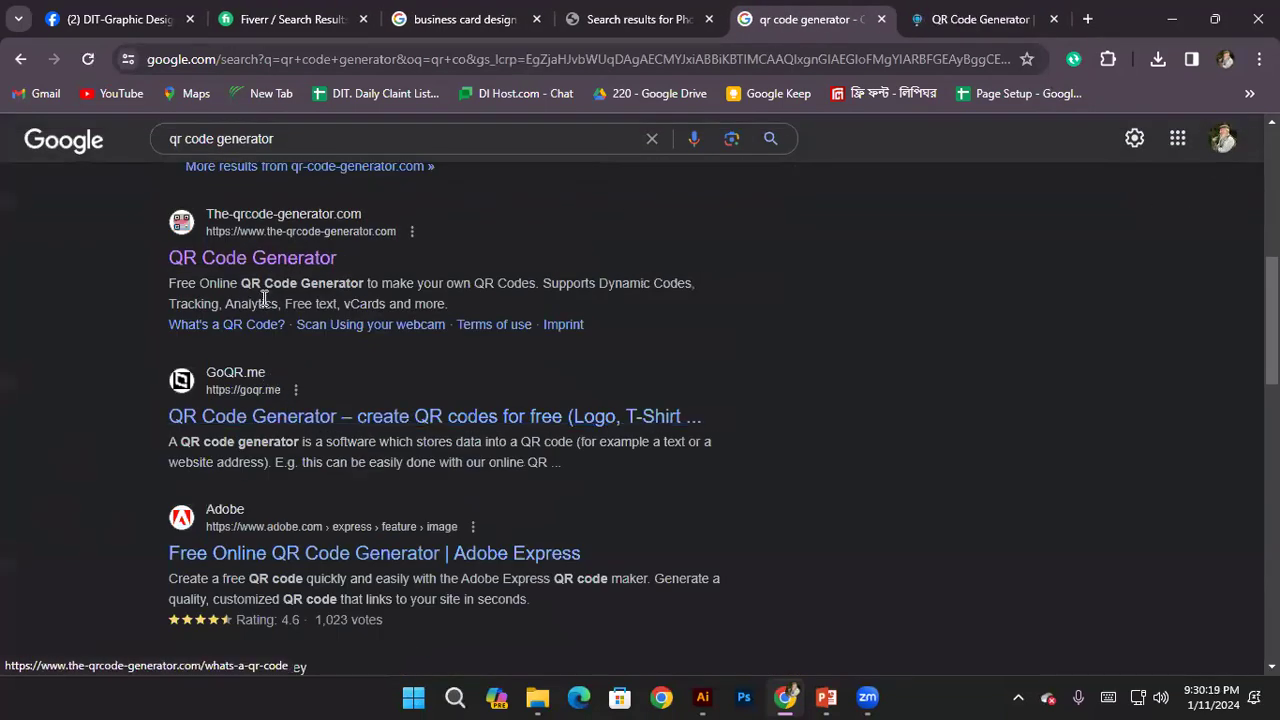
middle_click(274, 270)
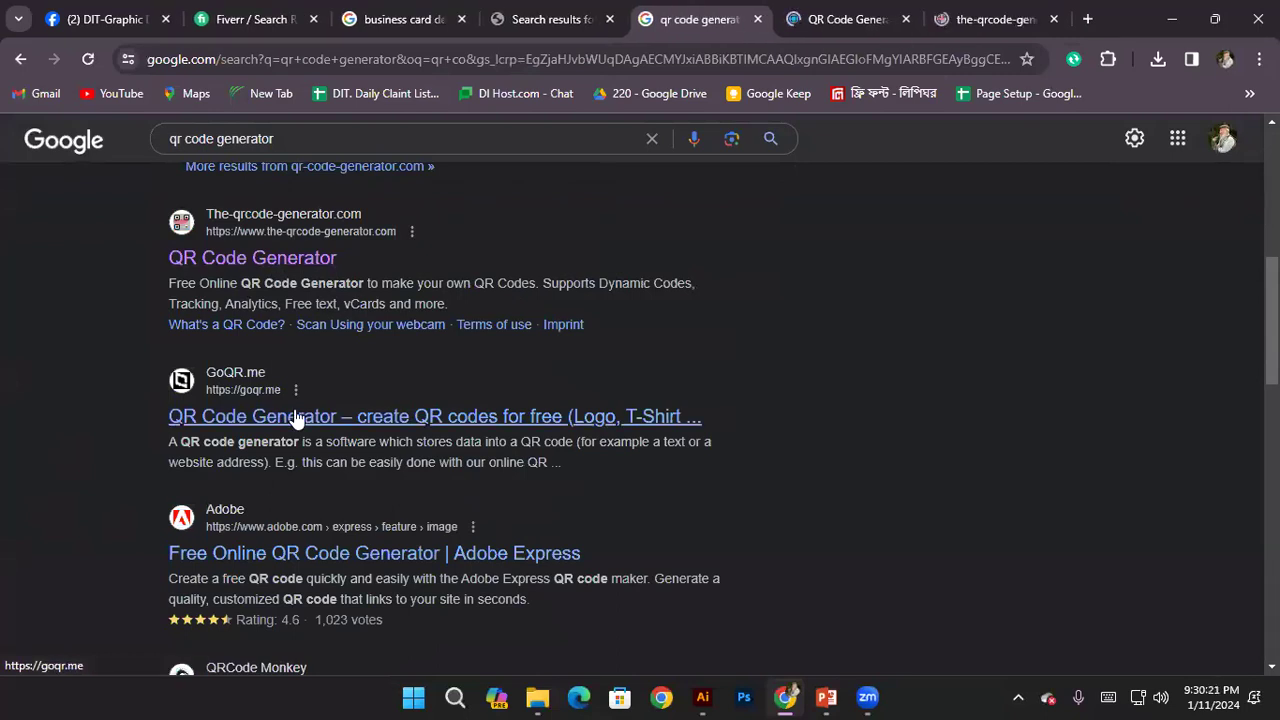
middle_click(297, 418)
Bring up the qr-code-generator.com page, dismiss its Google sign-in prompt and accept all cookies
left_click(712, 20)
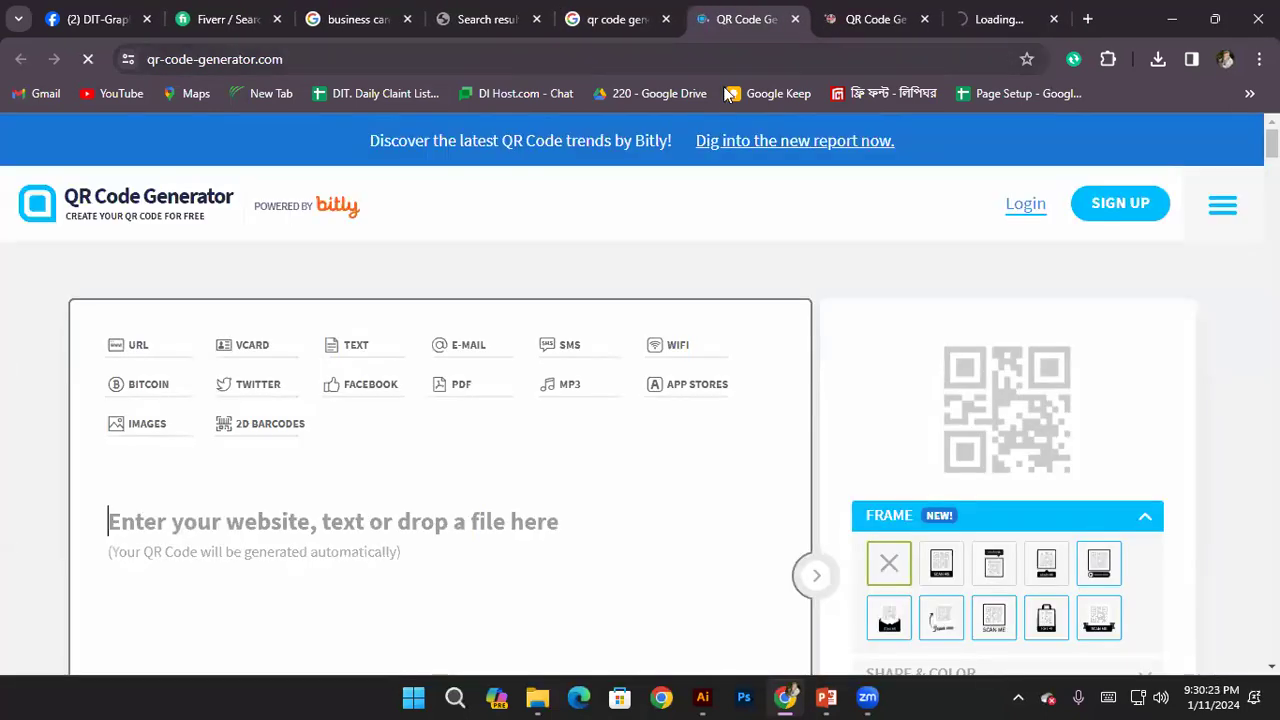
scroll(560, 345, "down", 4)
scroll(555, 340, "up", 2)
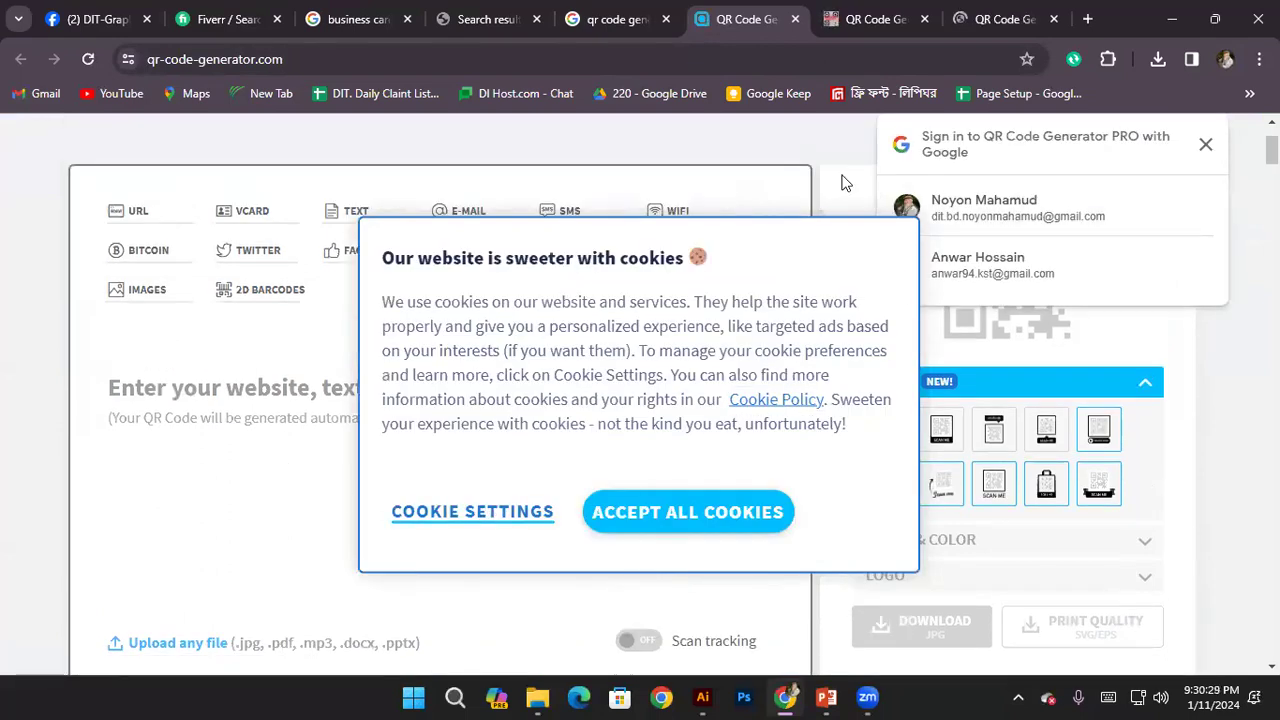
left_click(1206, 145)
scroll(700, 400, "down", 3)
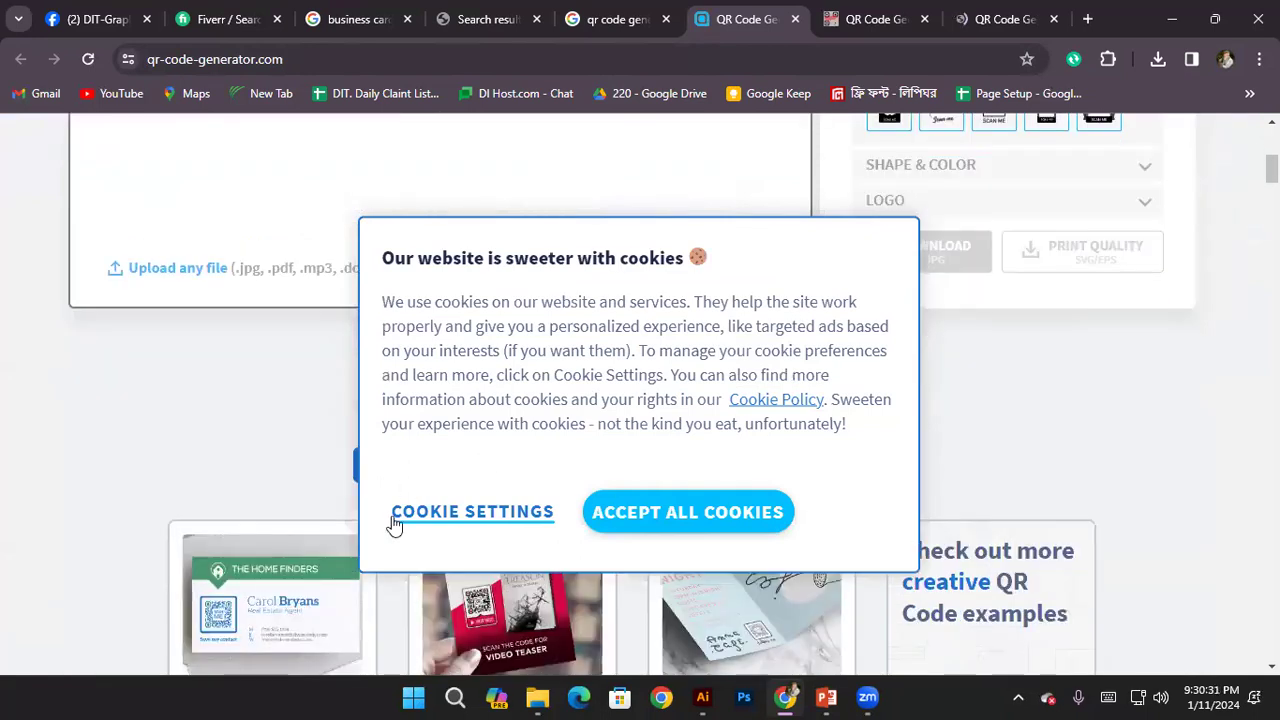
left_click(723, 510)
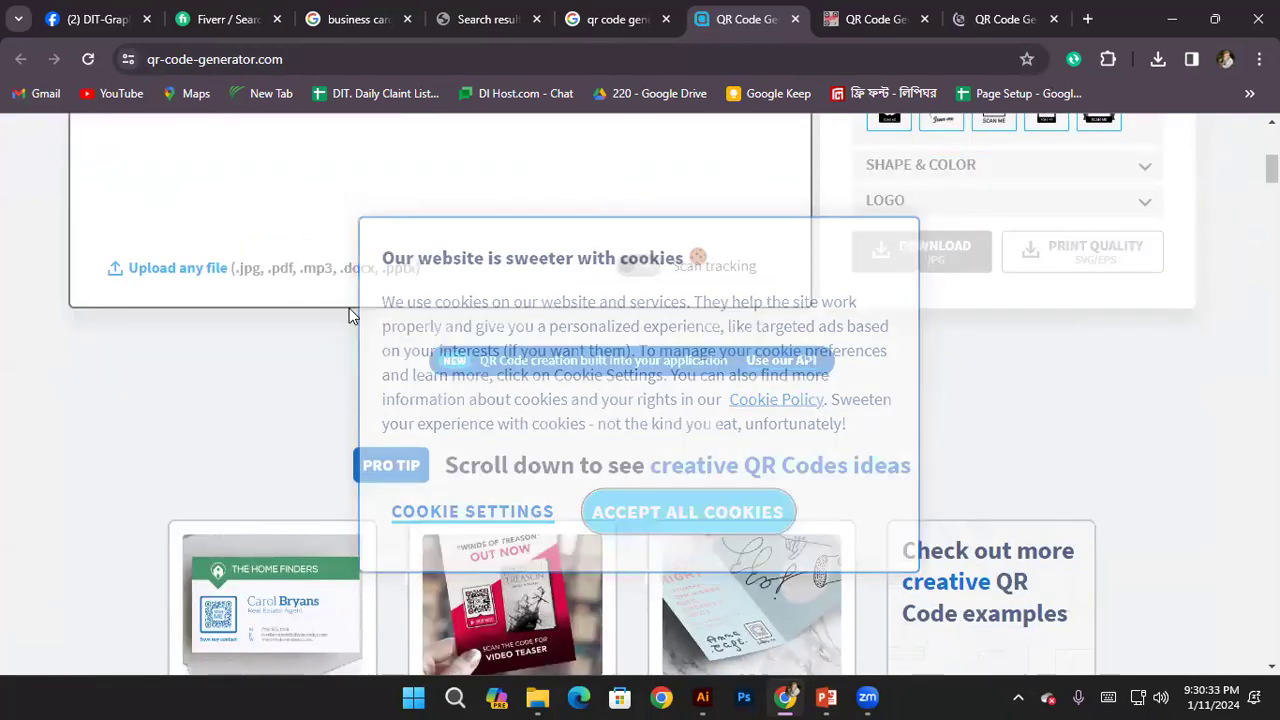
scroll(350, 312, "up", 3)
Create a plain-text QR code with the content "website.com"
left_click(193, 416)
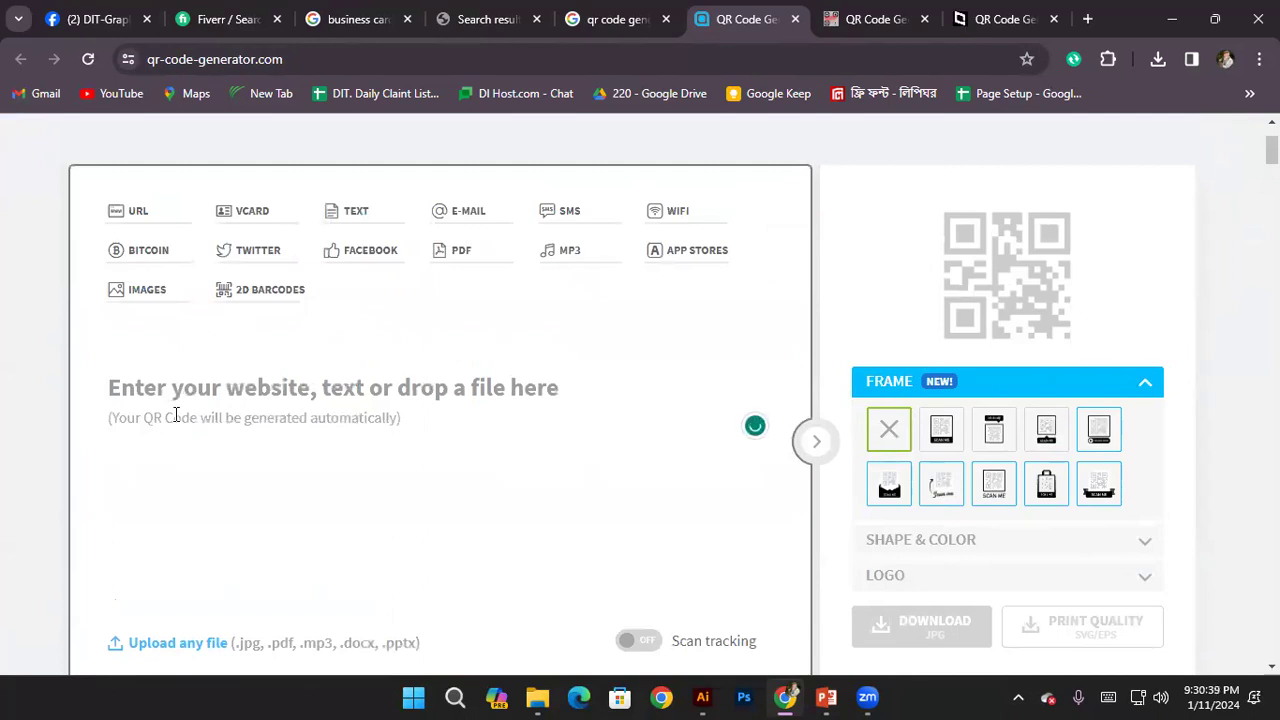
scroll(175, 415, "down", 2)
scroll(177, 416, "up", 2)
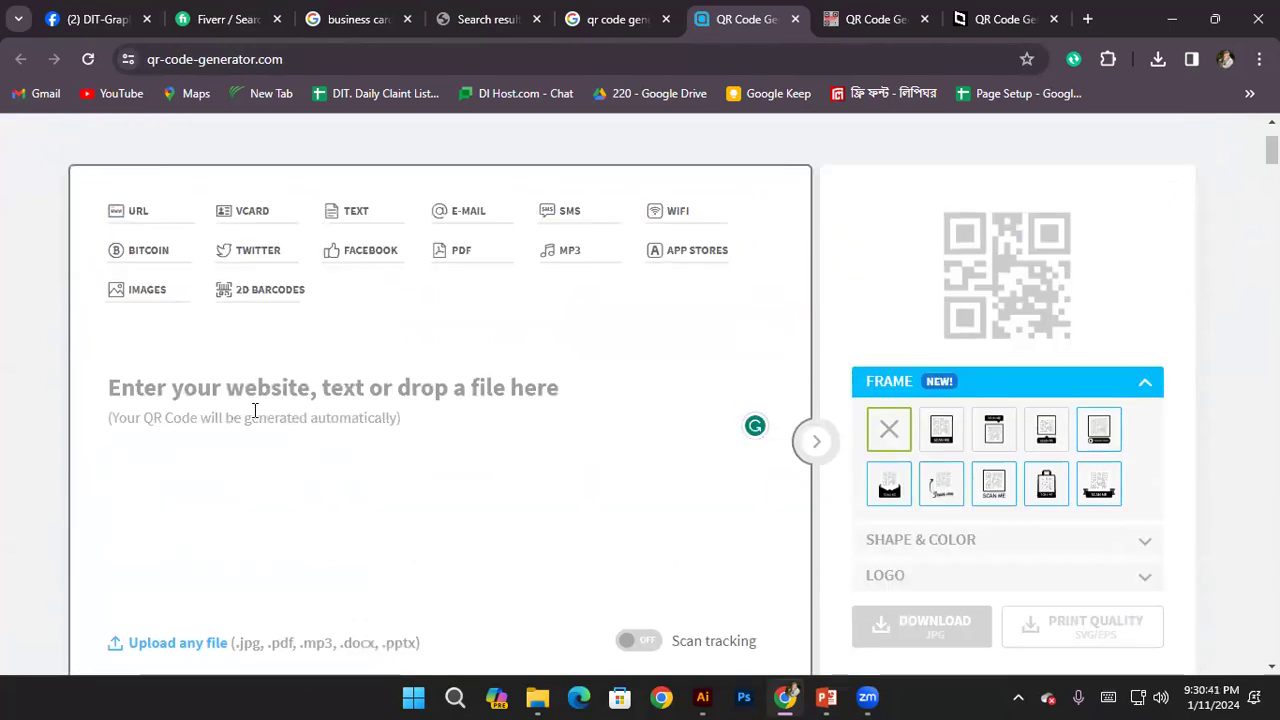
scroll(252, 416, "down", 2)
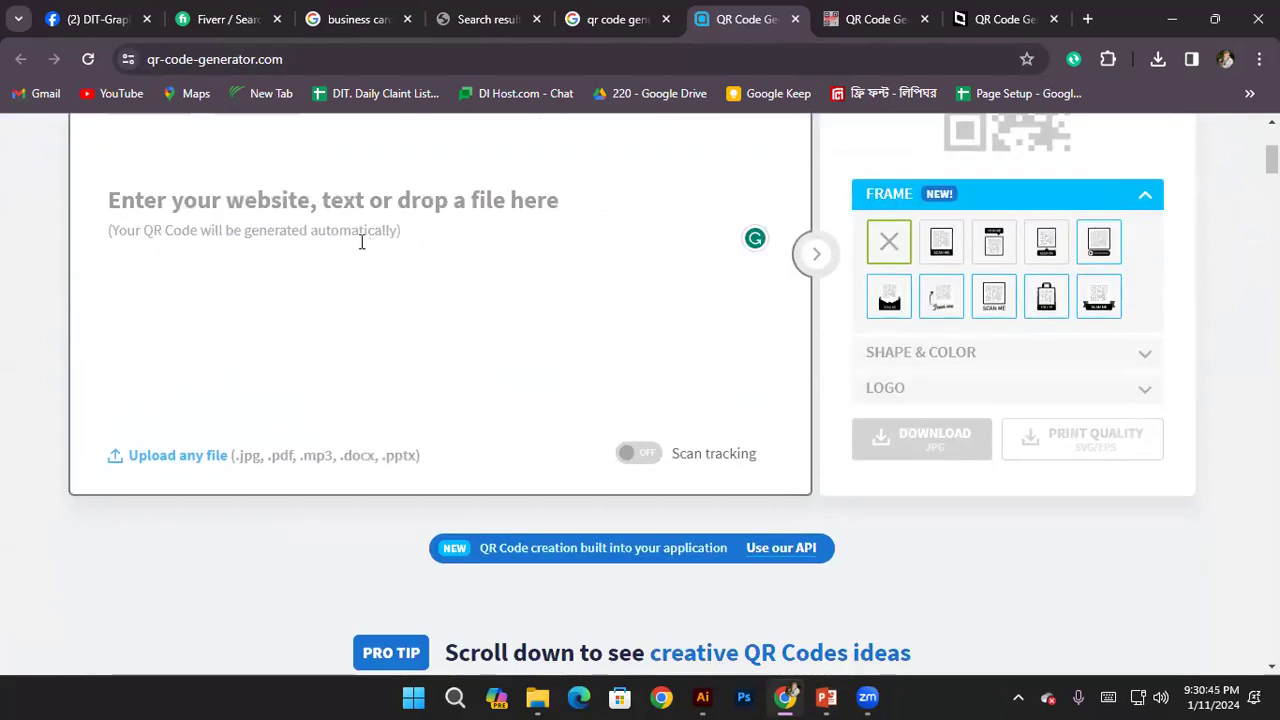
scroll(370, 245, "up", 3)
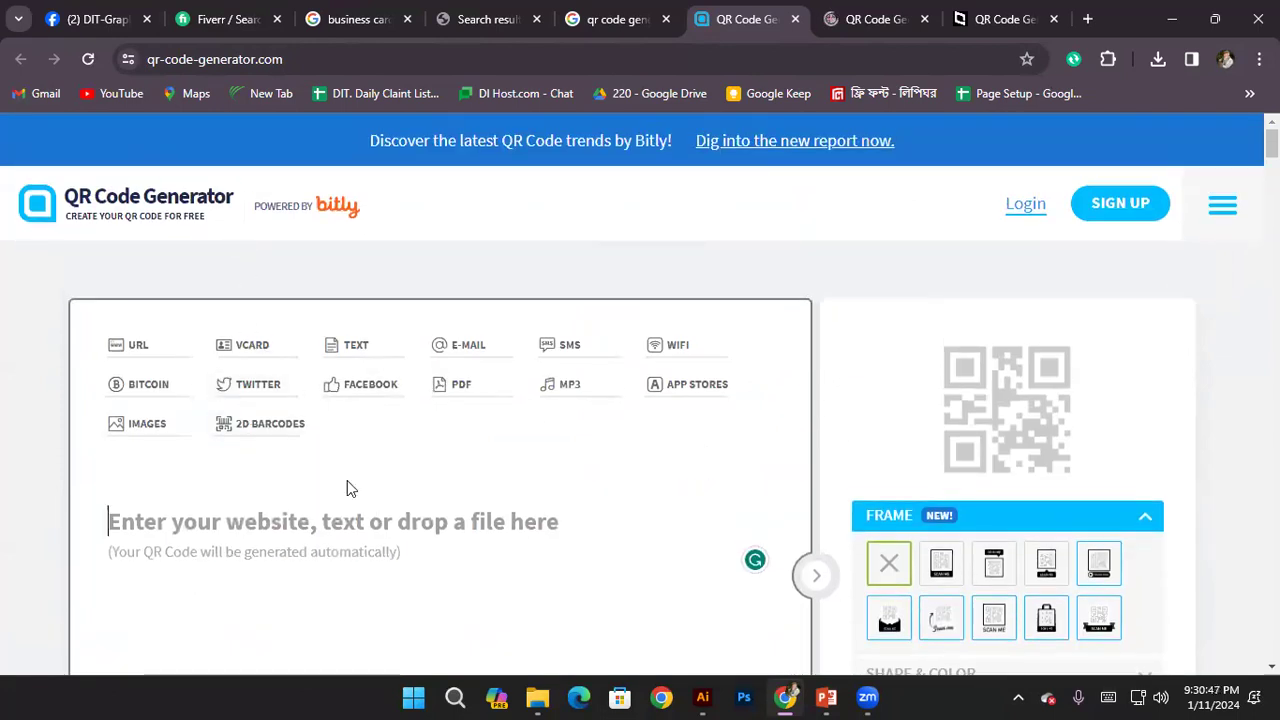
left_click(367, 350)
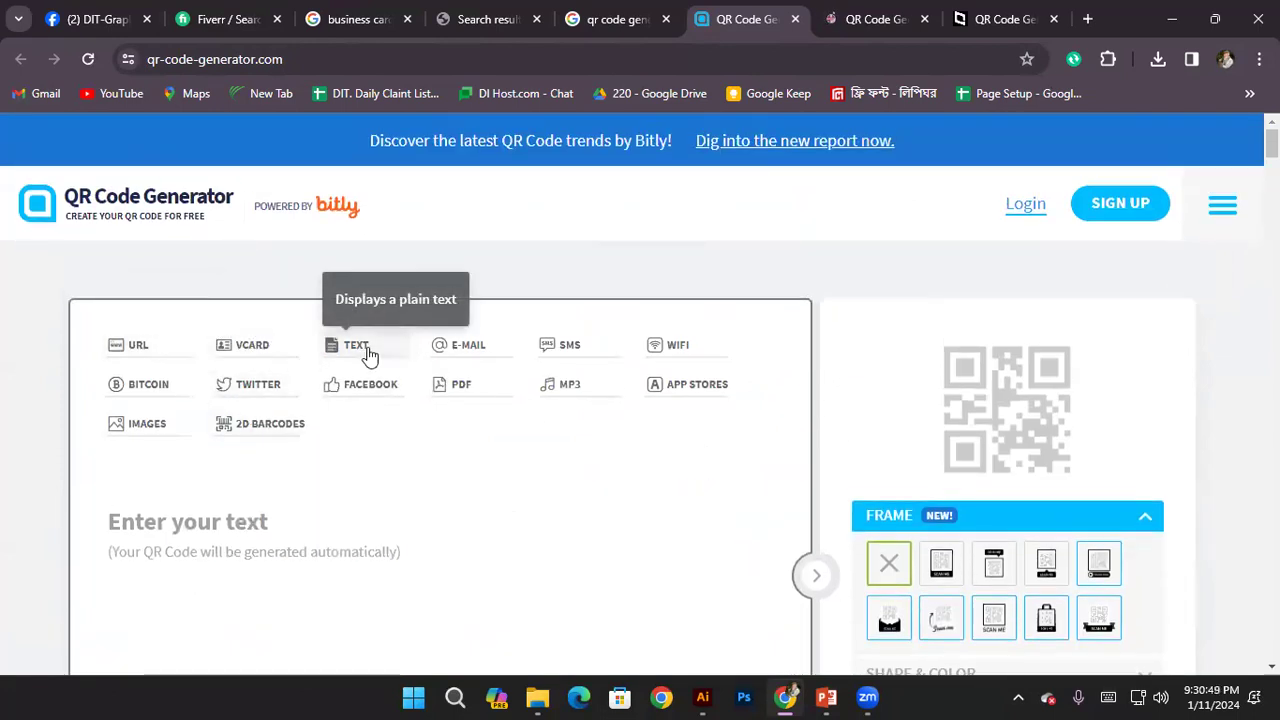
type("a")
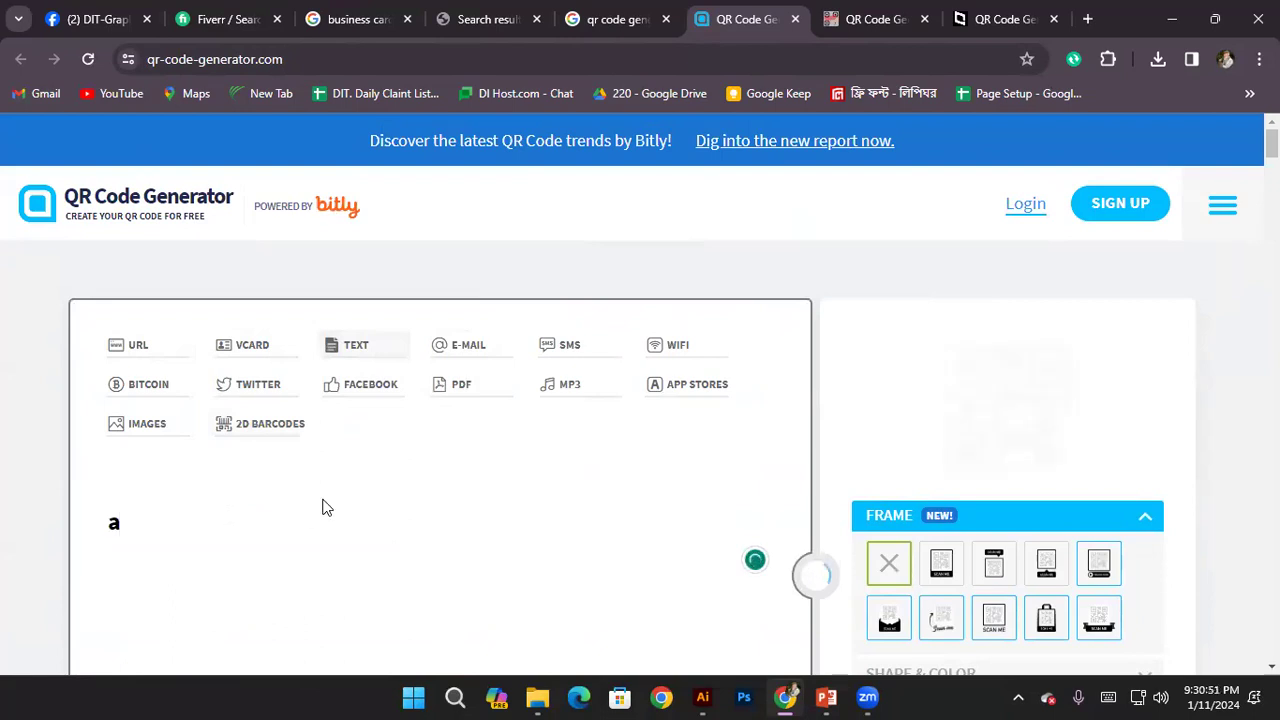
key("BackSpace")
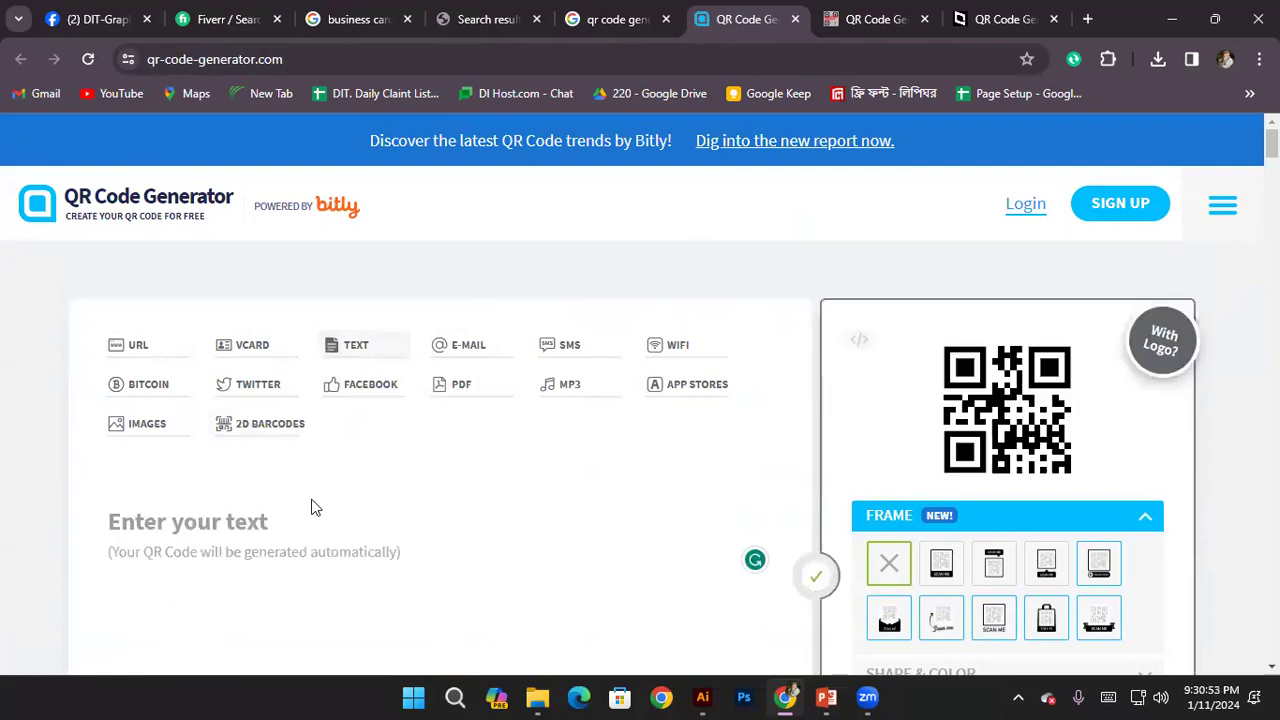
type("website.com")
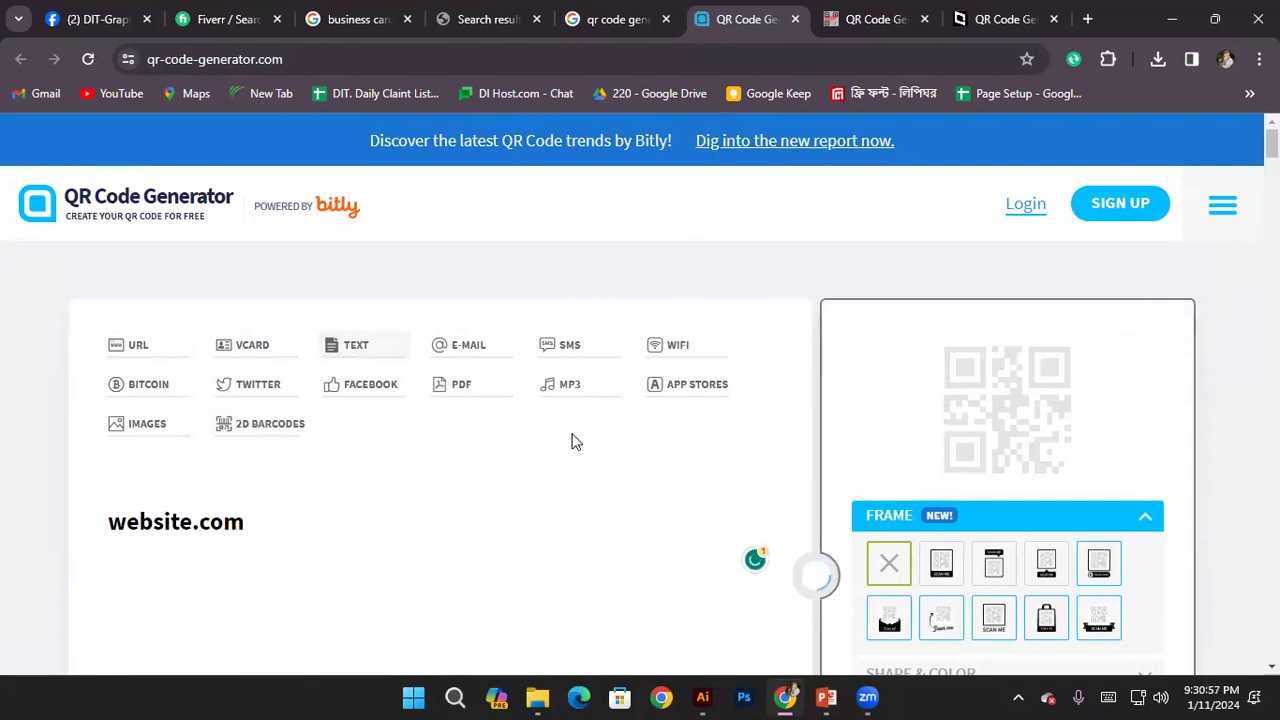
Request the JPG download of the QR code, dismissing the sign-up offers, and switch to the the-qrcode-generator.com page
scroll(570, 440, "down", 2)
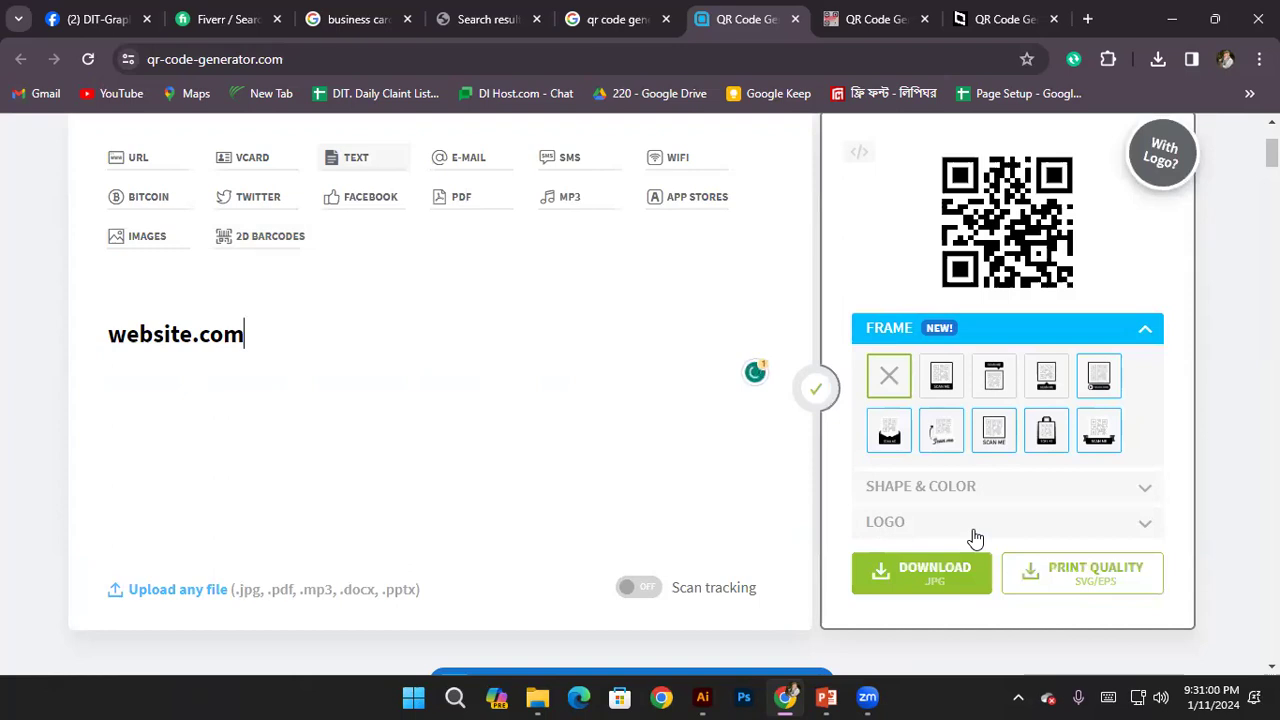
left_click(922, 578)
scroll(832, 461, "down", 1)
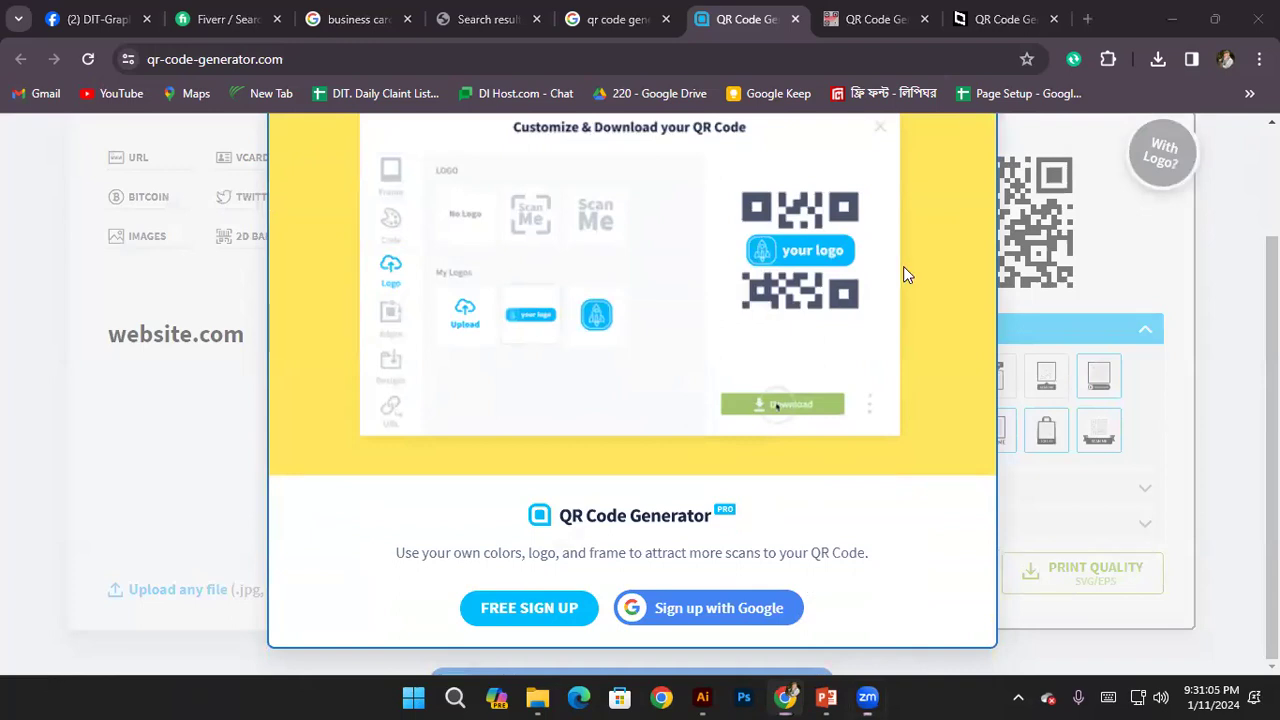
left_click(975, 235)
scroll(950, 309, "down", 2)
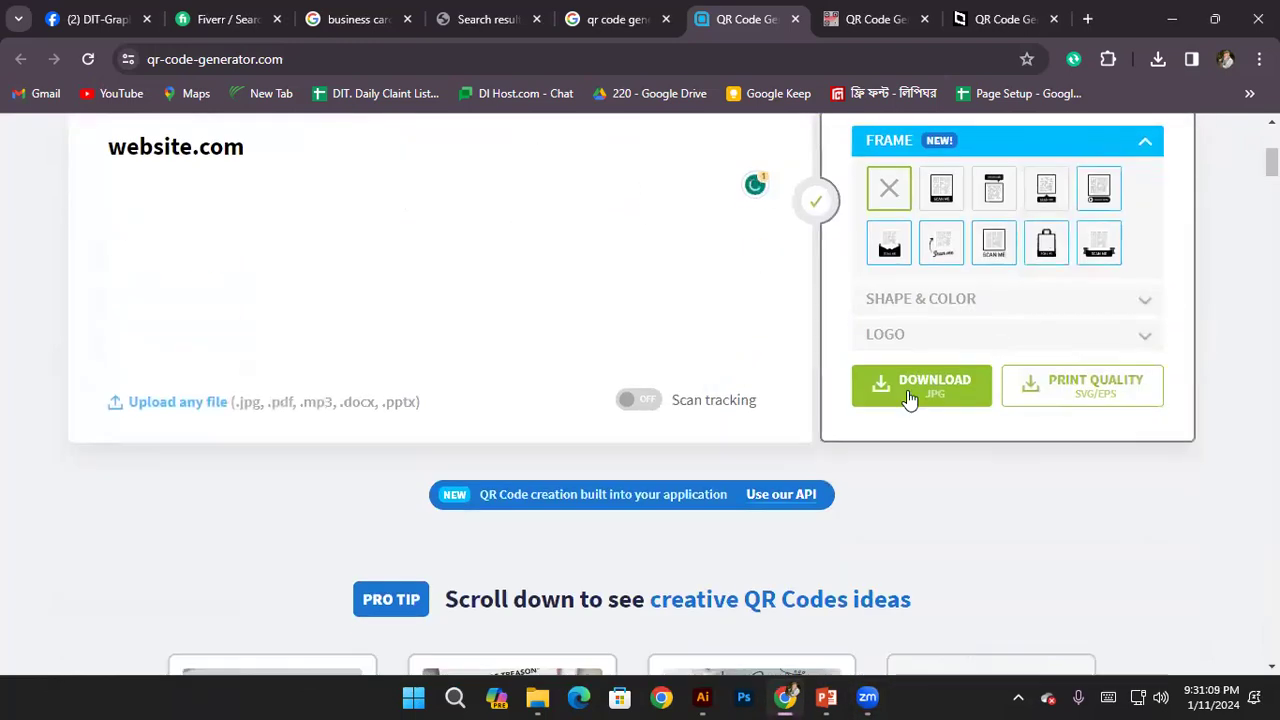
left_click(907, 390)
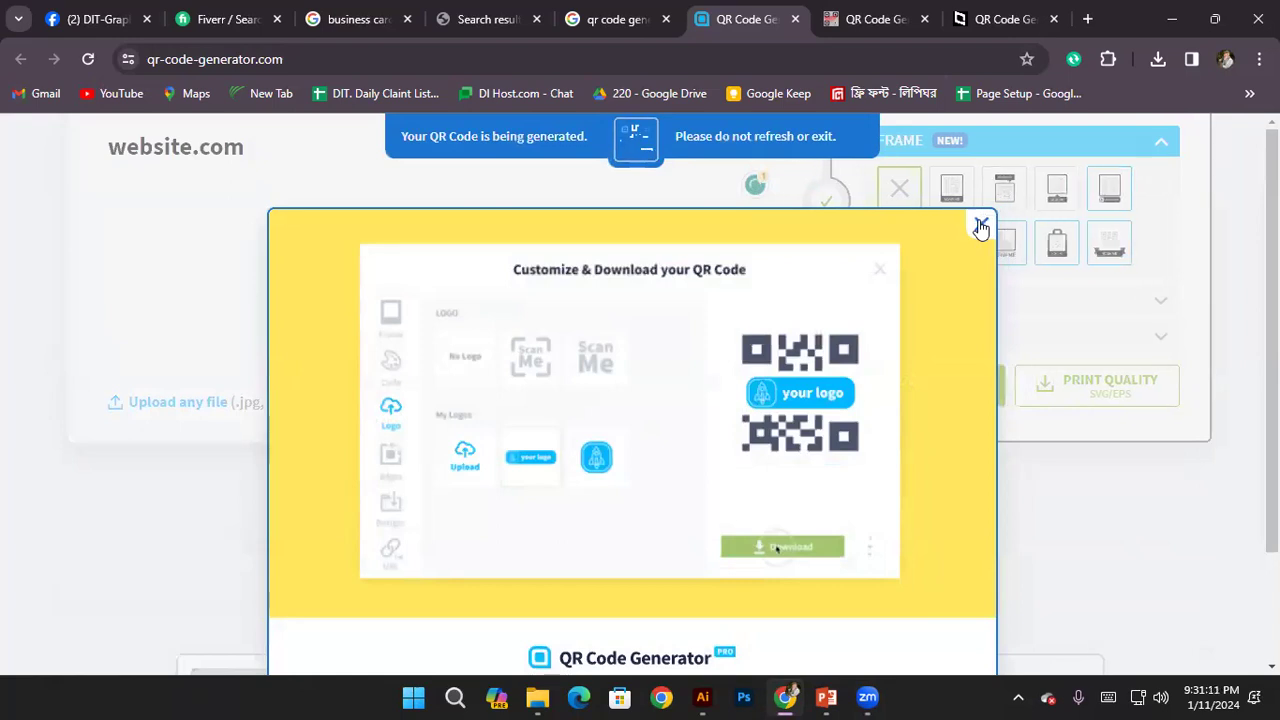
left_click(980, 220)
left_click(850, 10)
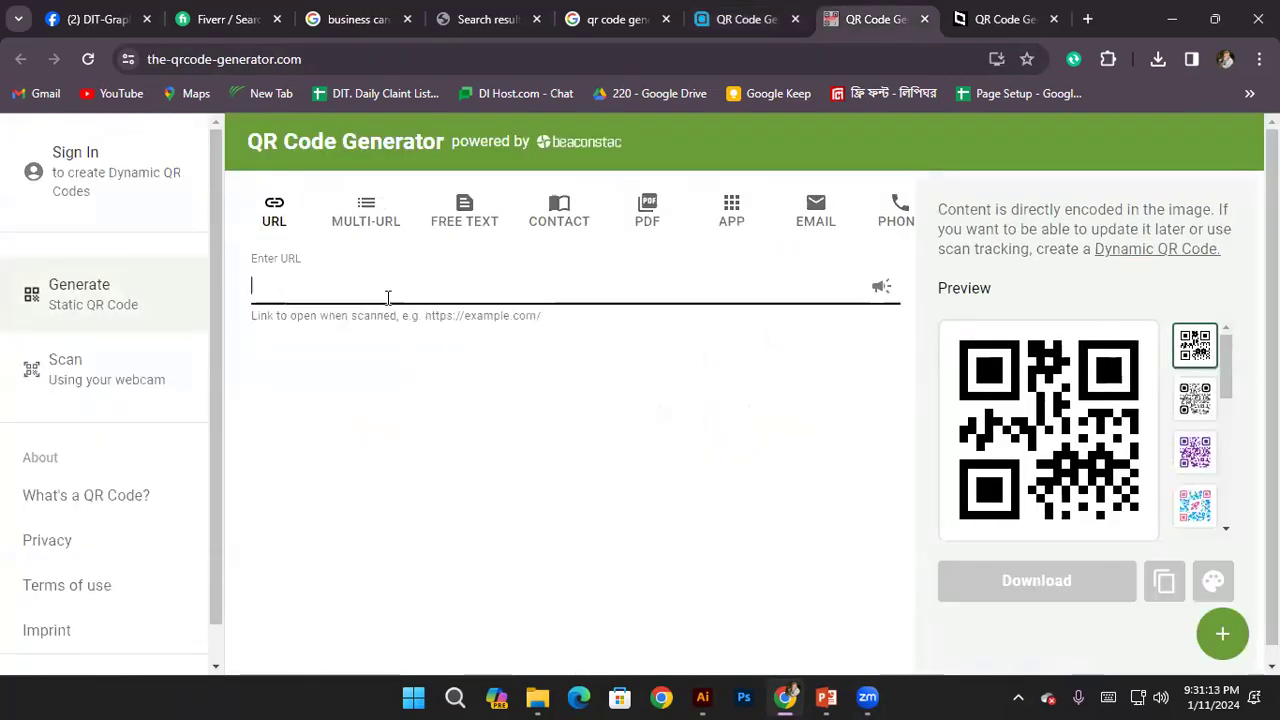
type("dag")
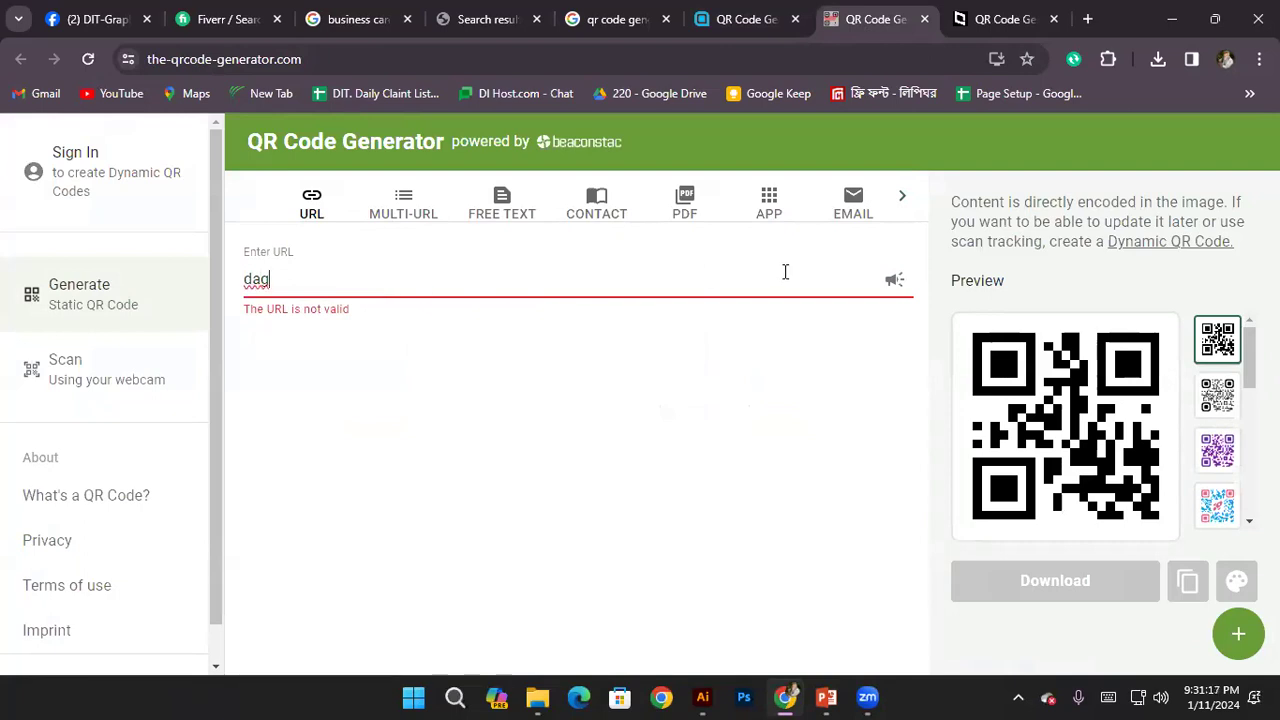
key("BackSpace")
key("BackSpace")
key("BackSpace")
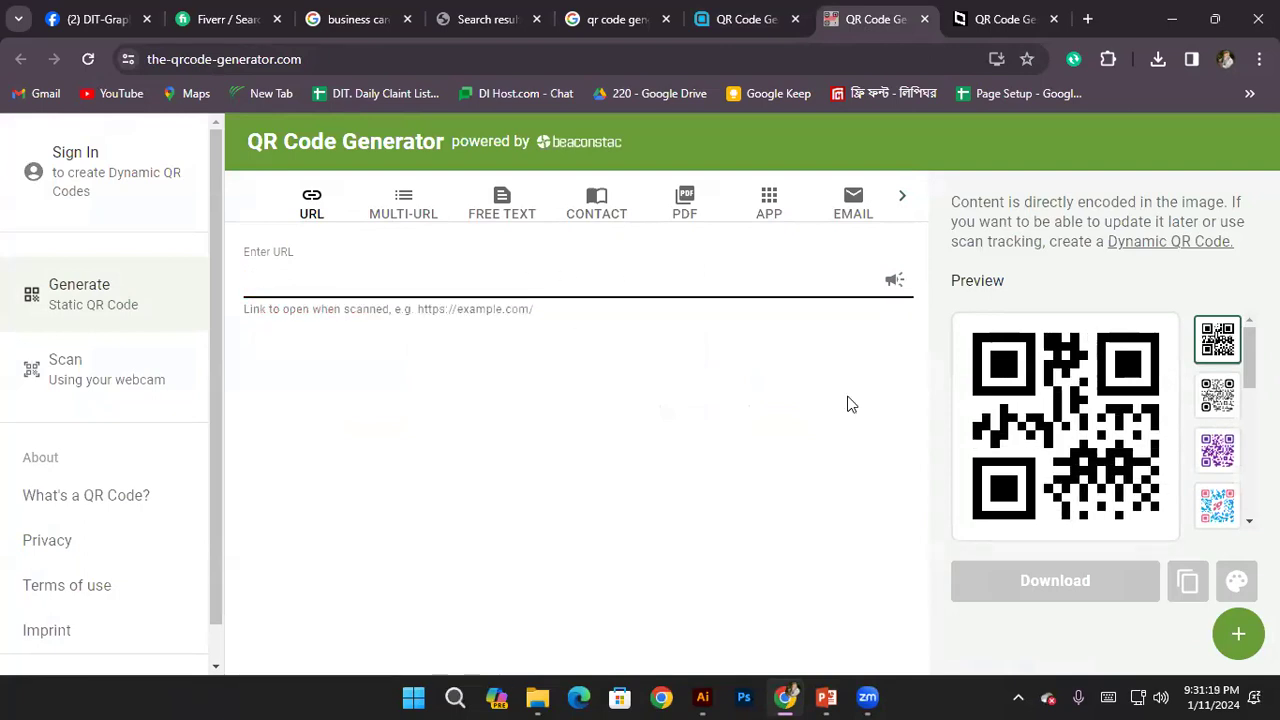
left_click(1237, 640)
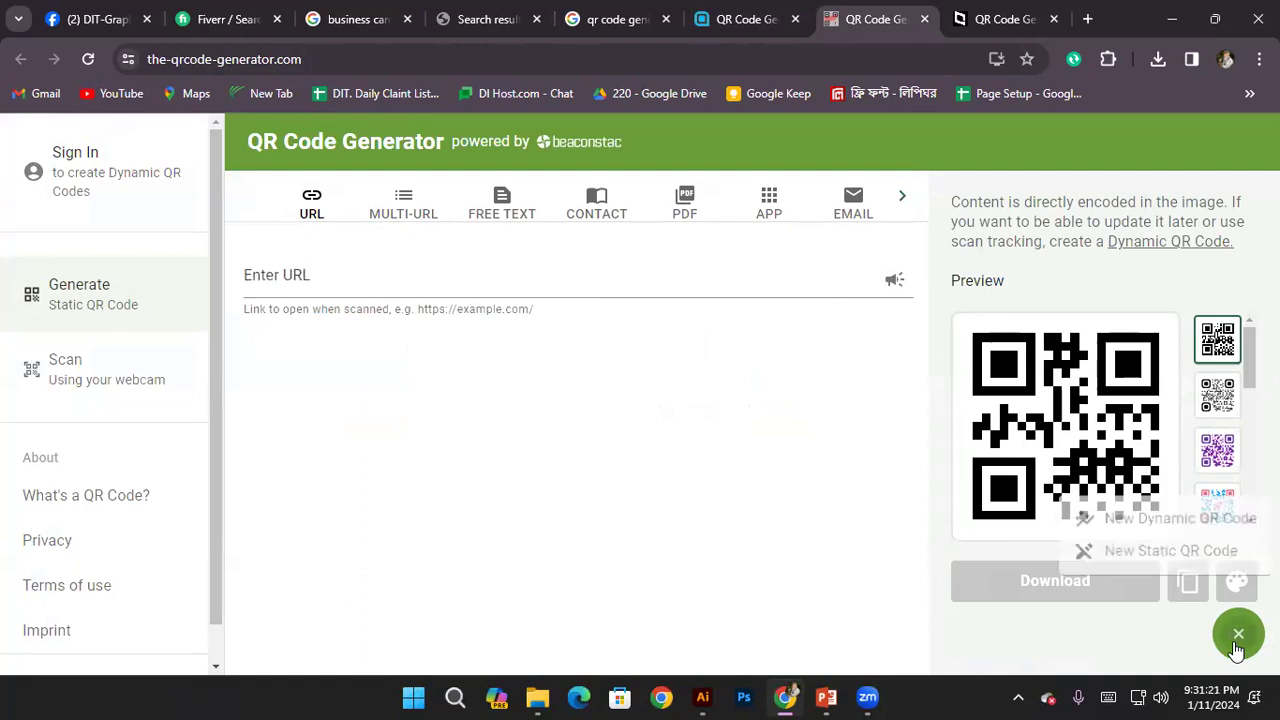
left_click(351, 272)
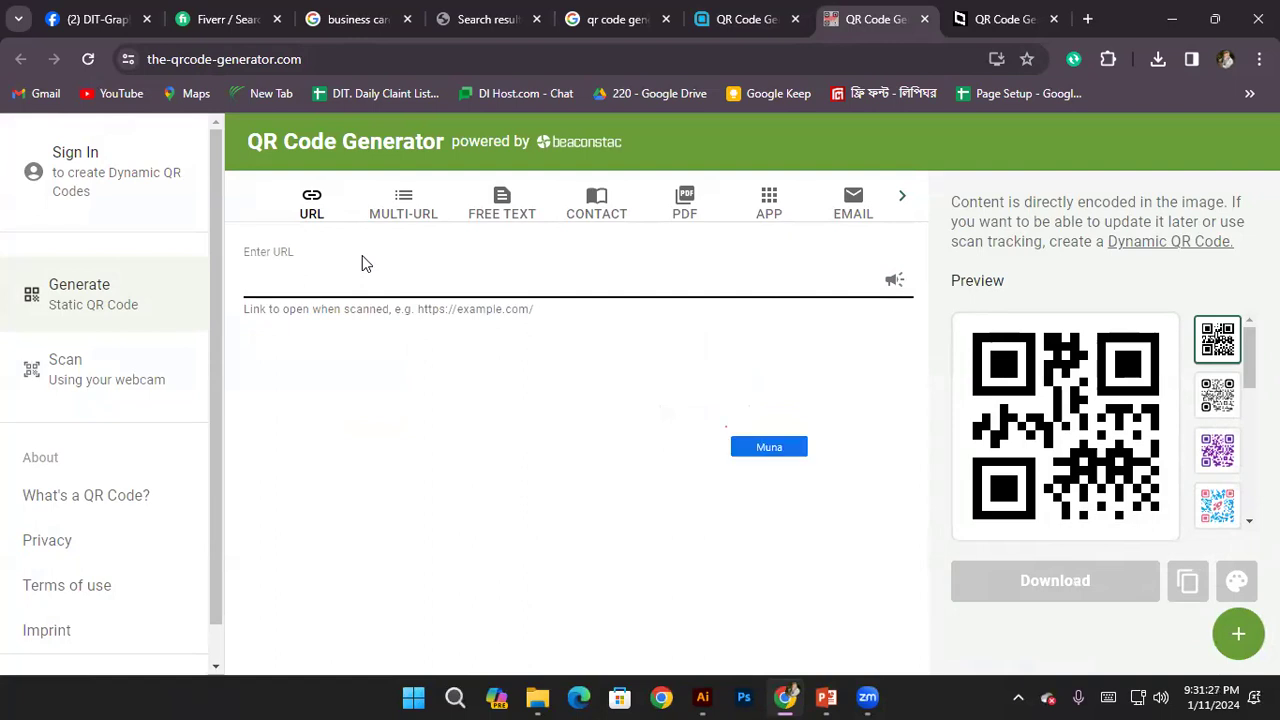
type("www")
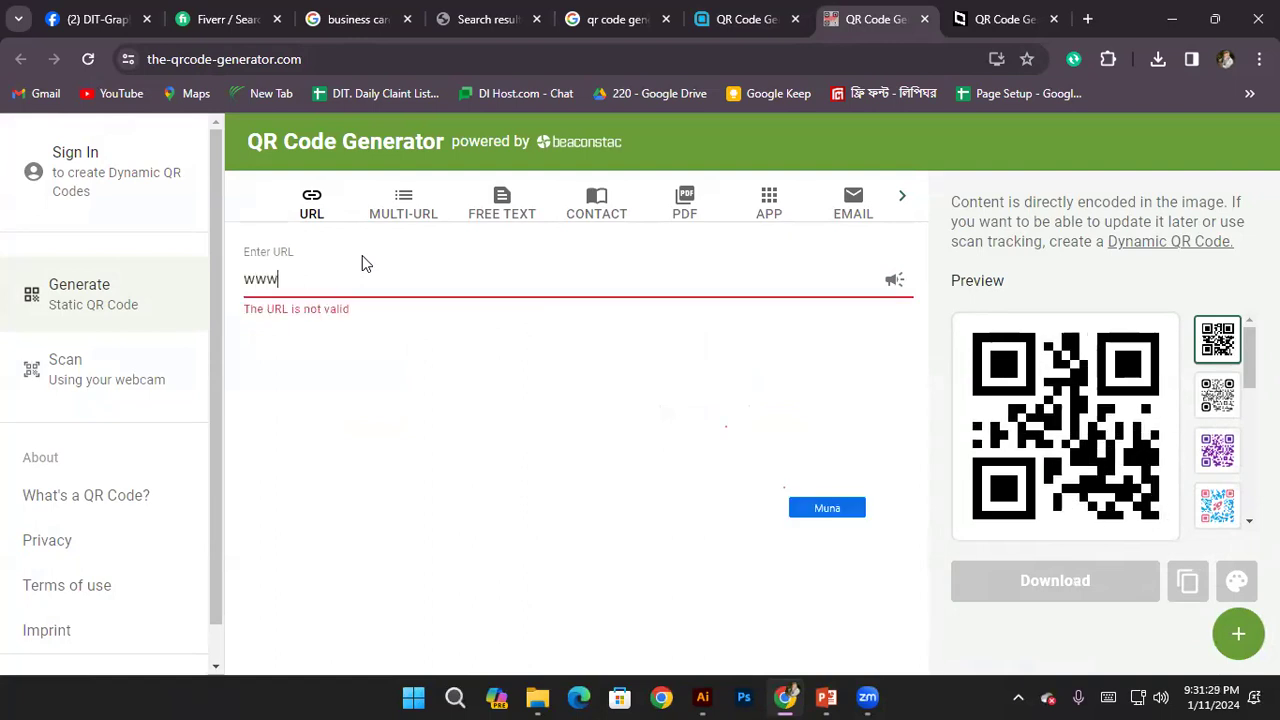
type(".dream")
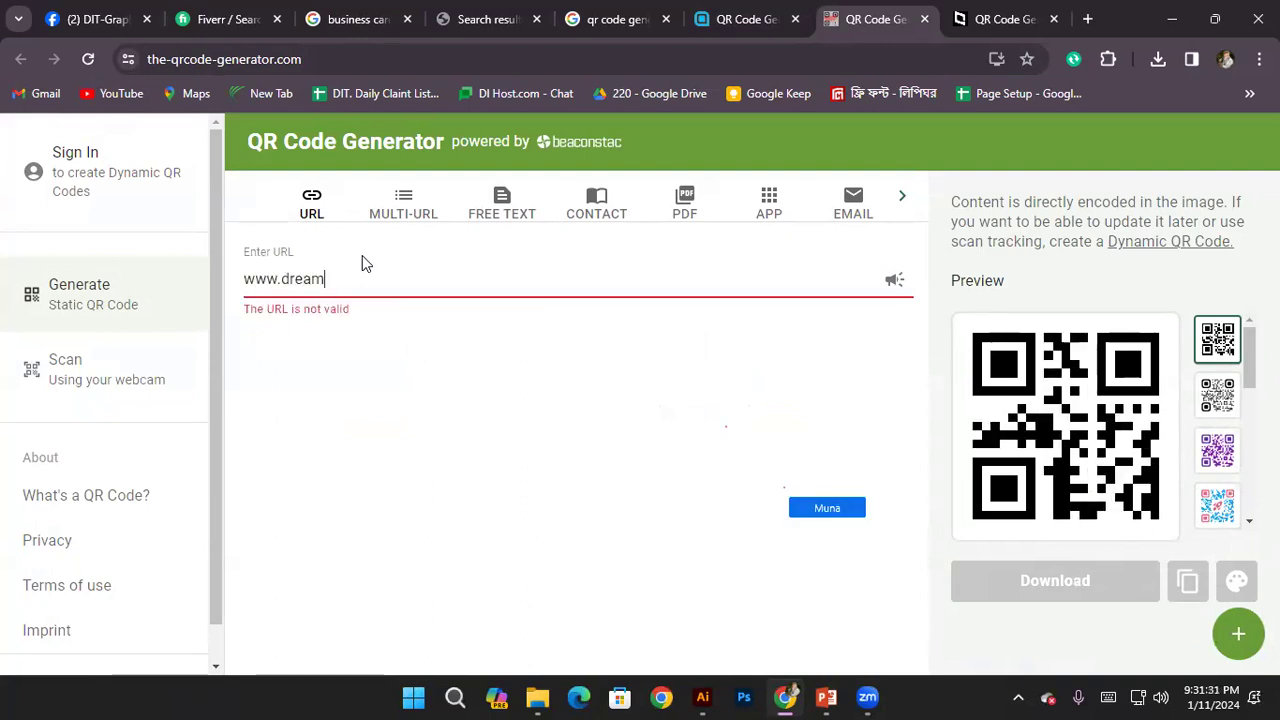
type("landit.com")
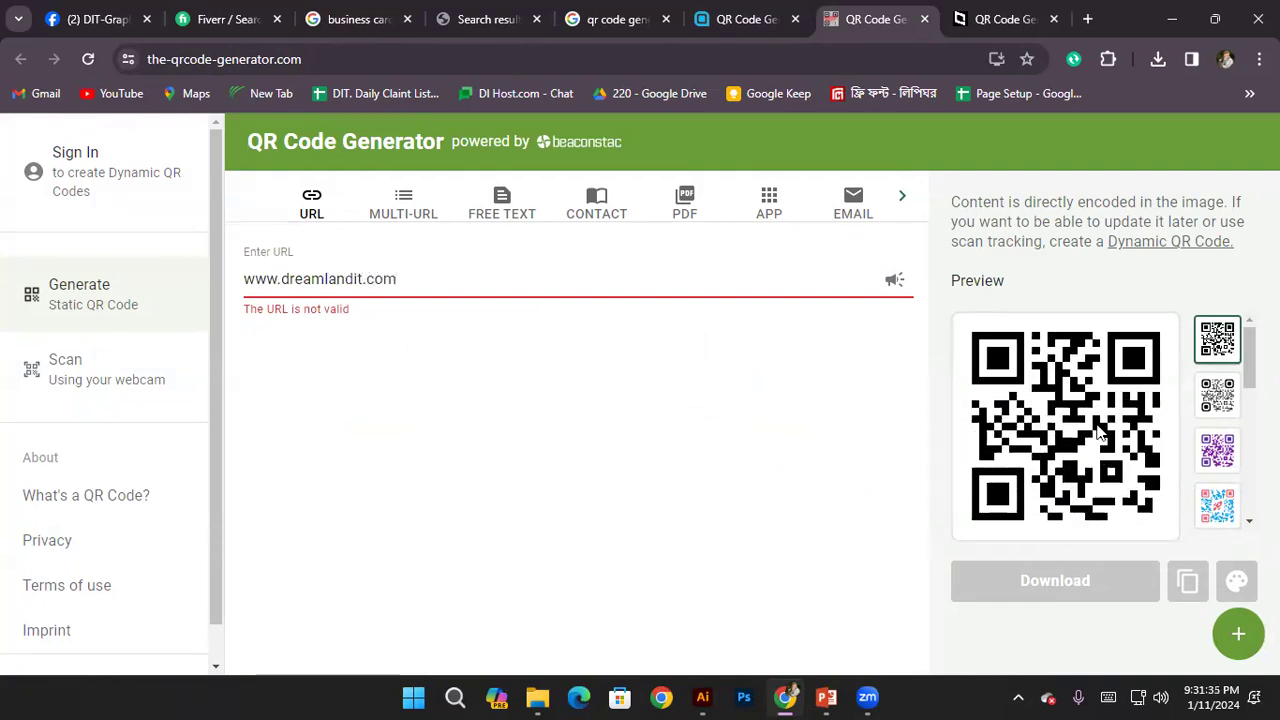
Try to copy the generated QR code and return to the entered URL to check its text
scroll(1217, 420, "down", 5)
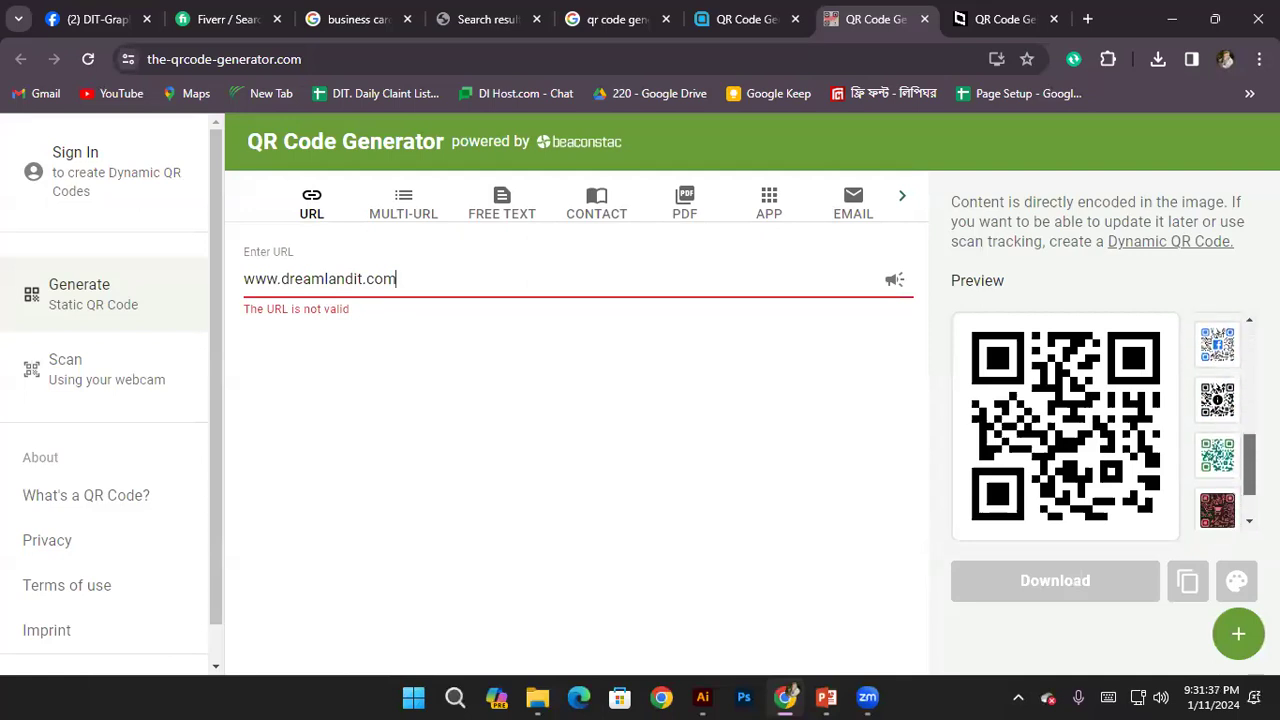
left_click(1187, 588)
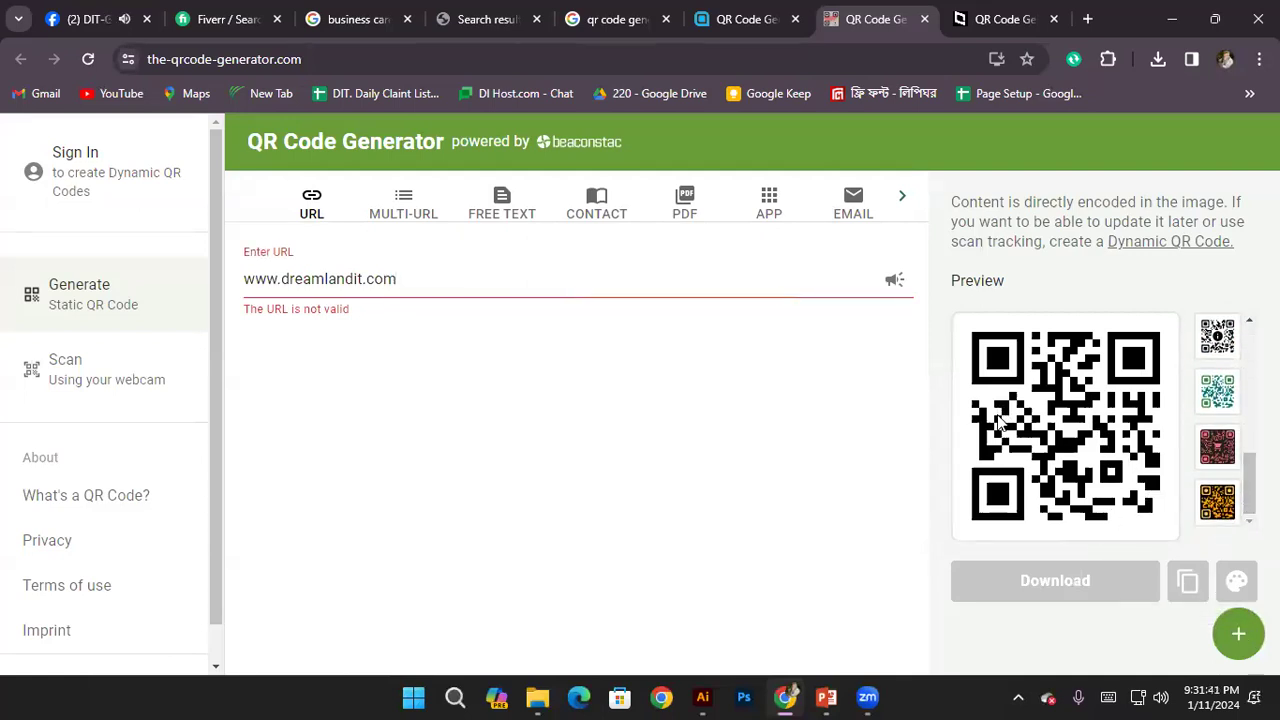
left_click(485, 272)
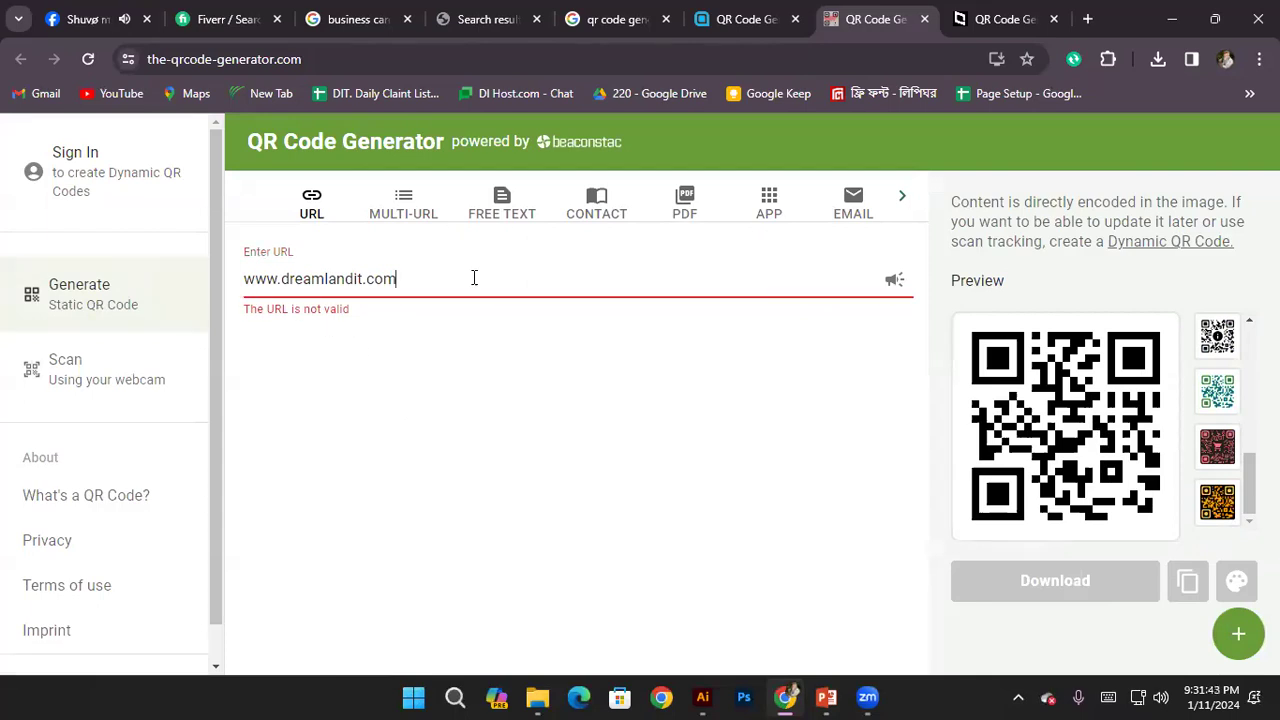
key("Left")
key("Left")
key("Left")
key("Left")
key("Left")
key("Left")
Preview the available QR code styles, including the YouTube and rocket logo designs, and return to the plain black style
scroll(1234, 309, "up", 5)
scroll(1234, 360, "down", 2)
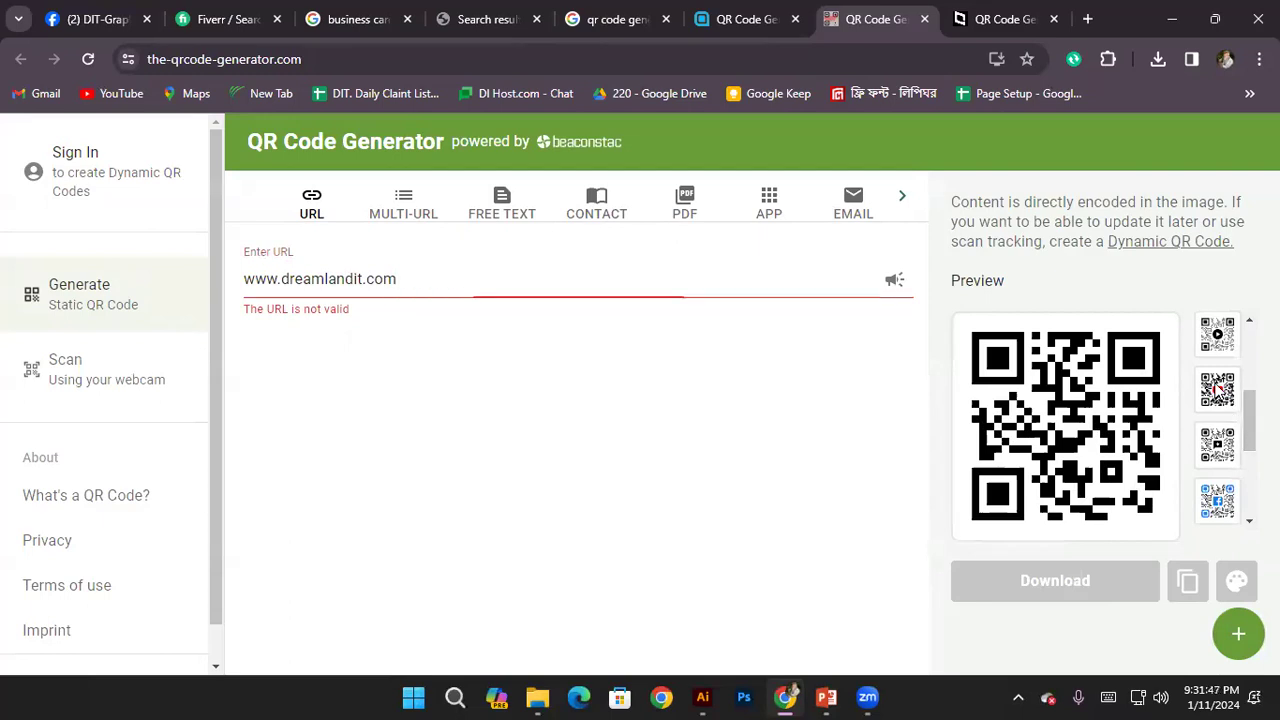
left_click(1236, 400)
scroll(1236, 400, "up", 2)
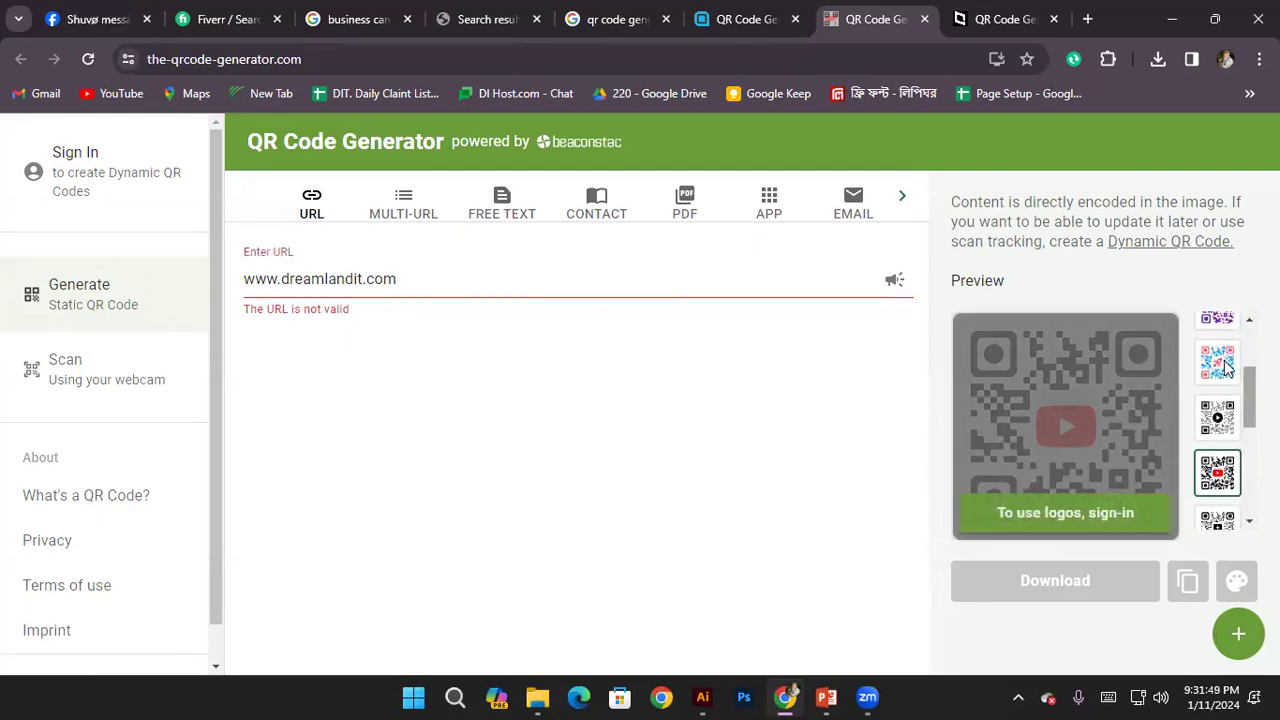
left_click(1218, 362)
scroll(1218, 362, "up", 1)
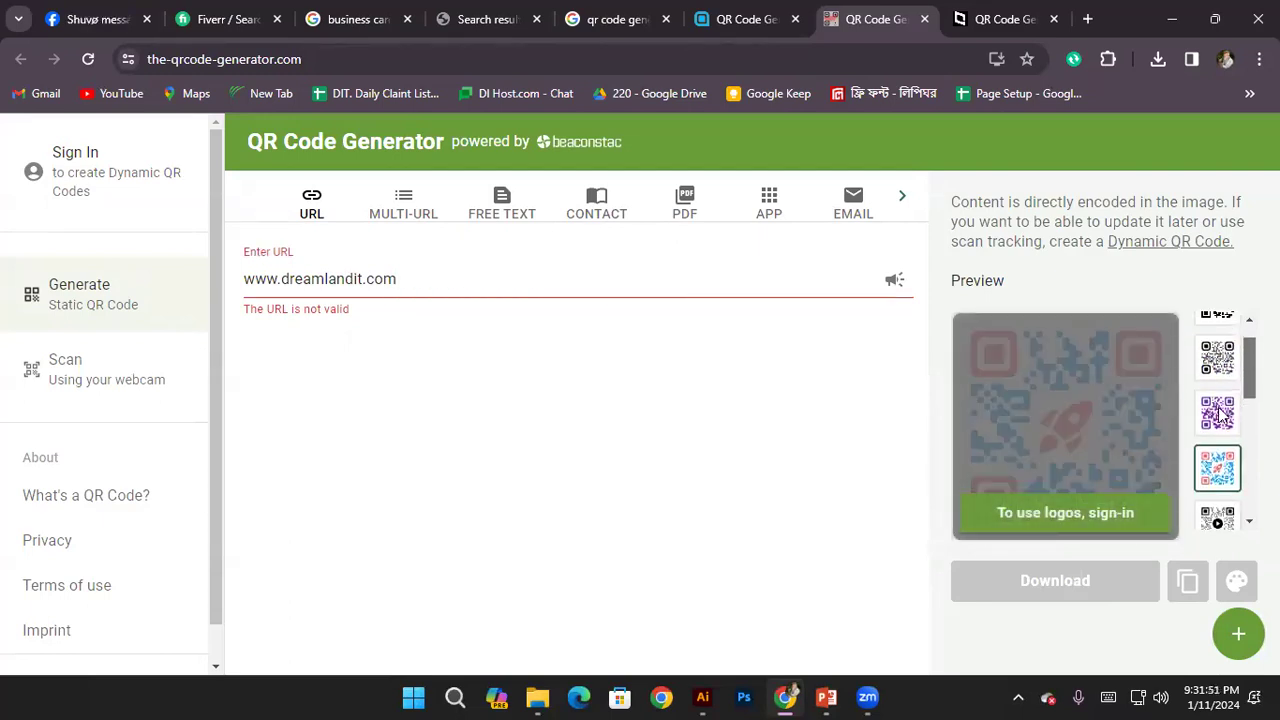
left_click(1217, 413)
scroll(1218, 380, "up", 1)
left_click(1217, 338)
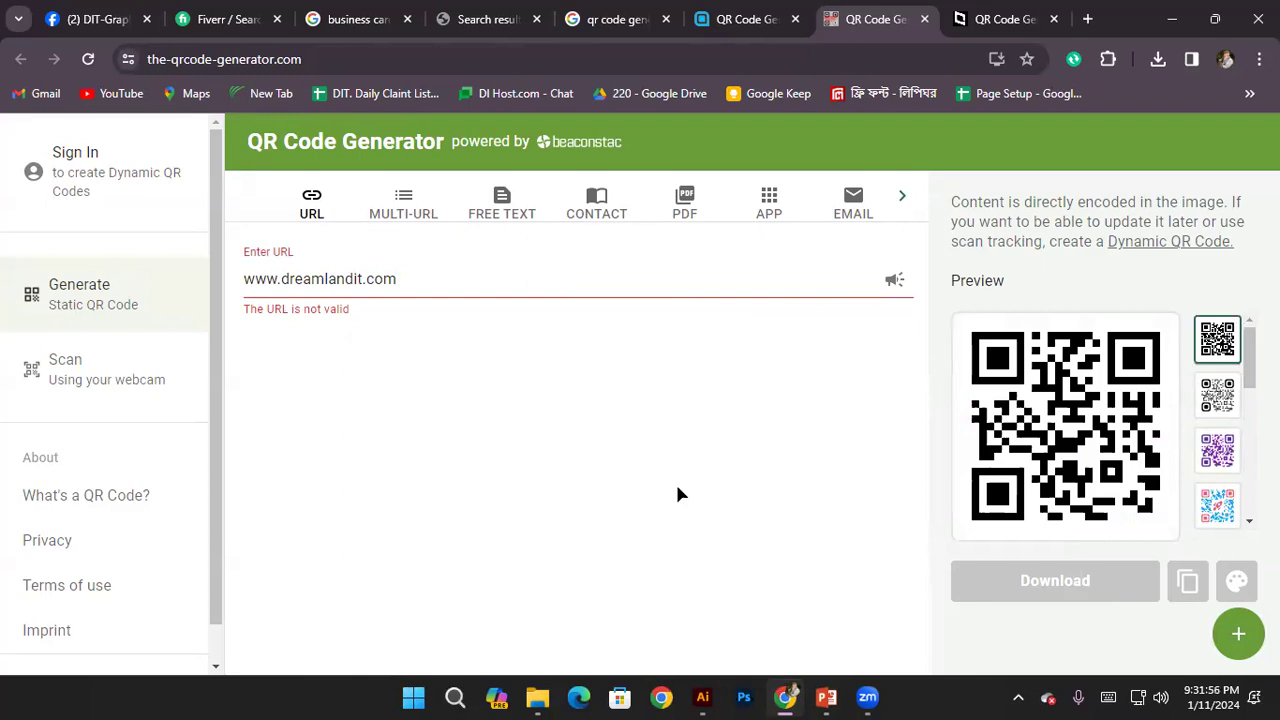
Switch to Illustrator and open the QRCode Maker extension
left_click(702, 697)
left_click(372, 13)
left_click(372, 13)
left_click(360, 12)
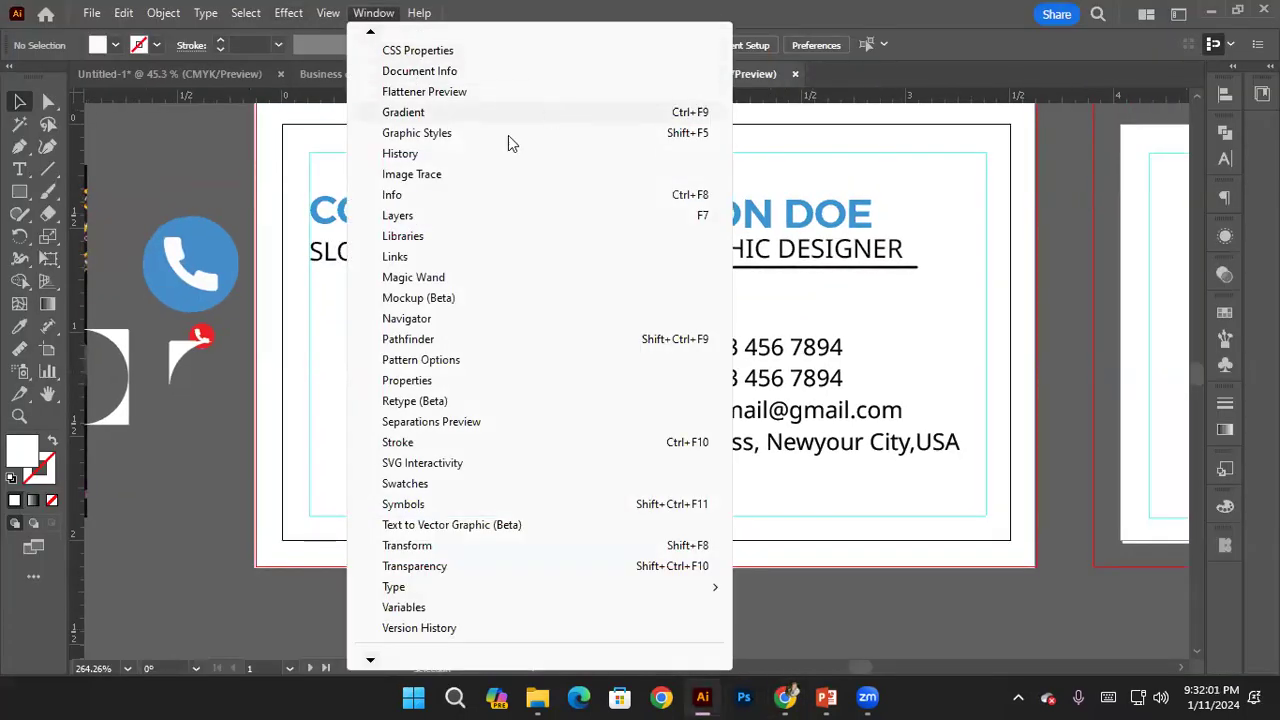
mouse_move(367, 33)
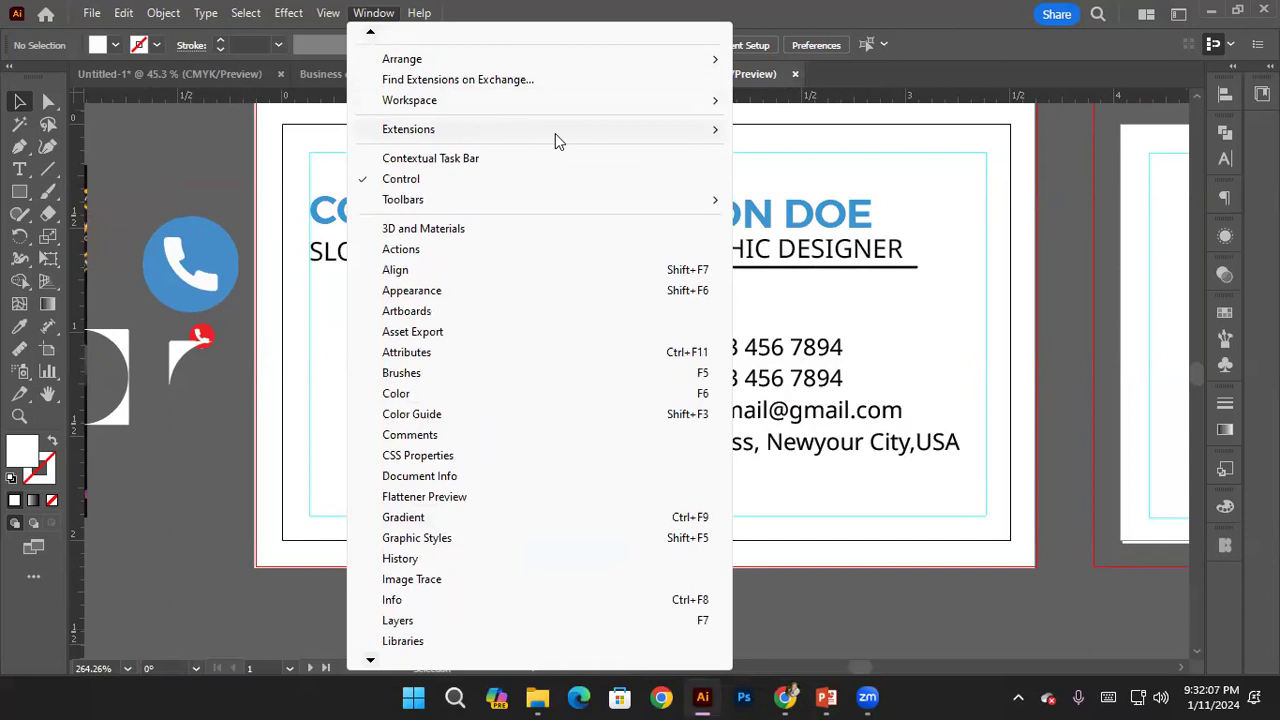
mouse_move(555, 133)
left_click(786, 171)
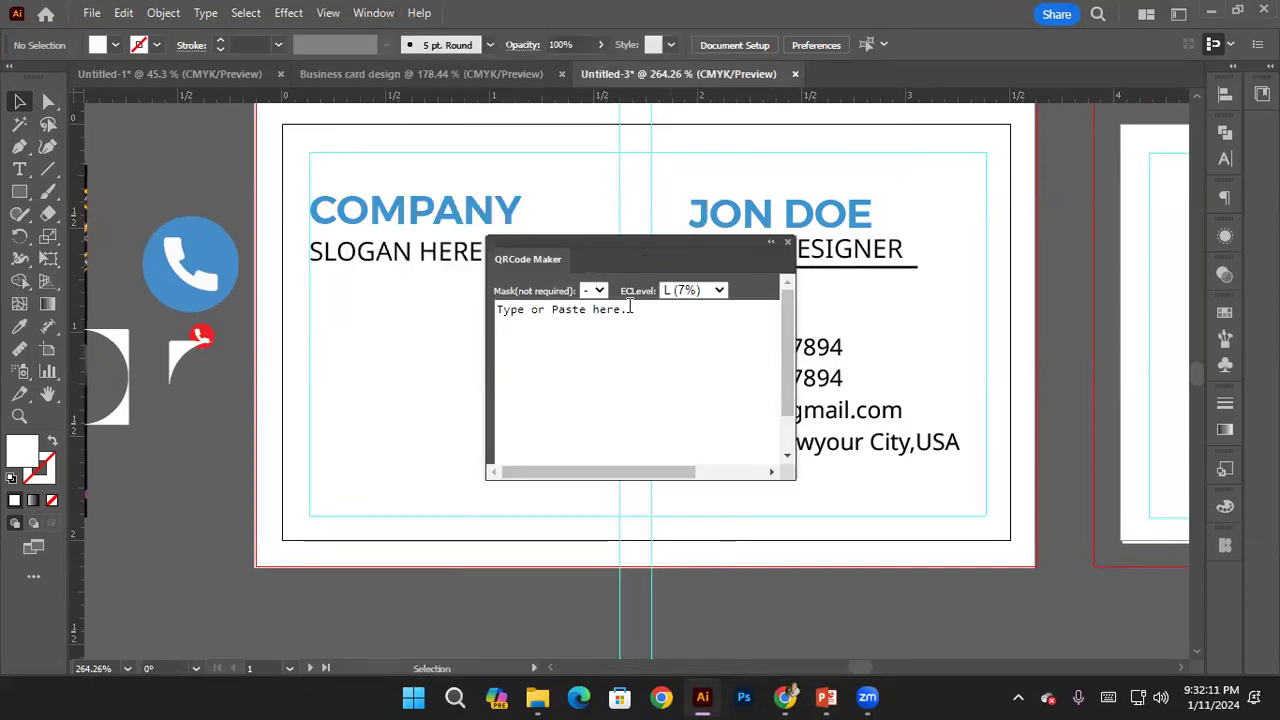
Replace the placeholder text with "website.com" and create the QR code
left_click(628, 390)
type("websit")
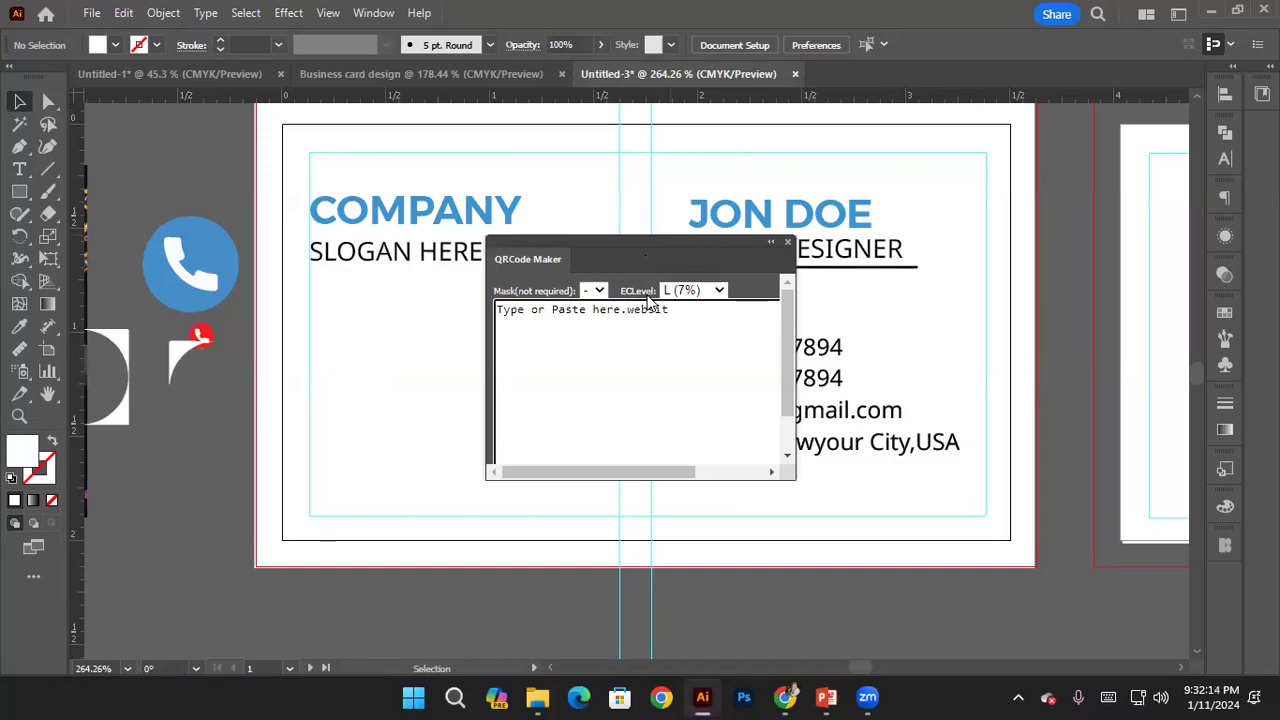
key("ctrl+a")
key("BackSpace")
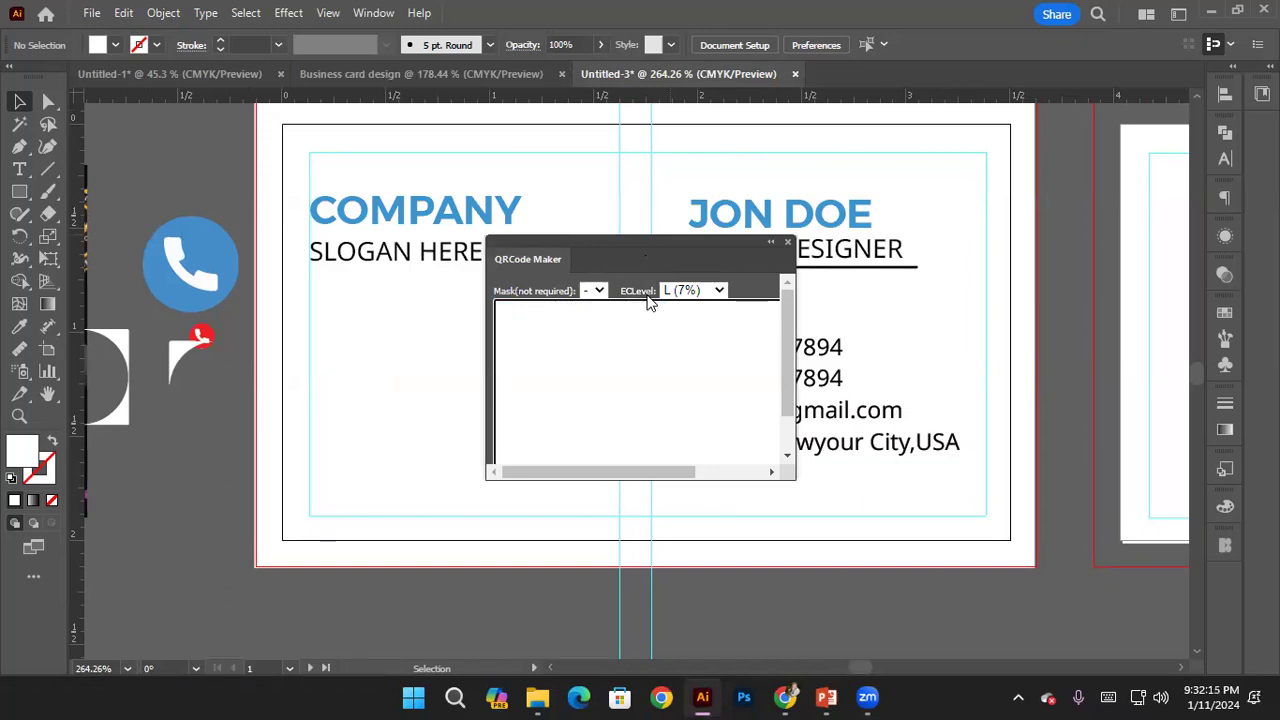
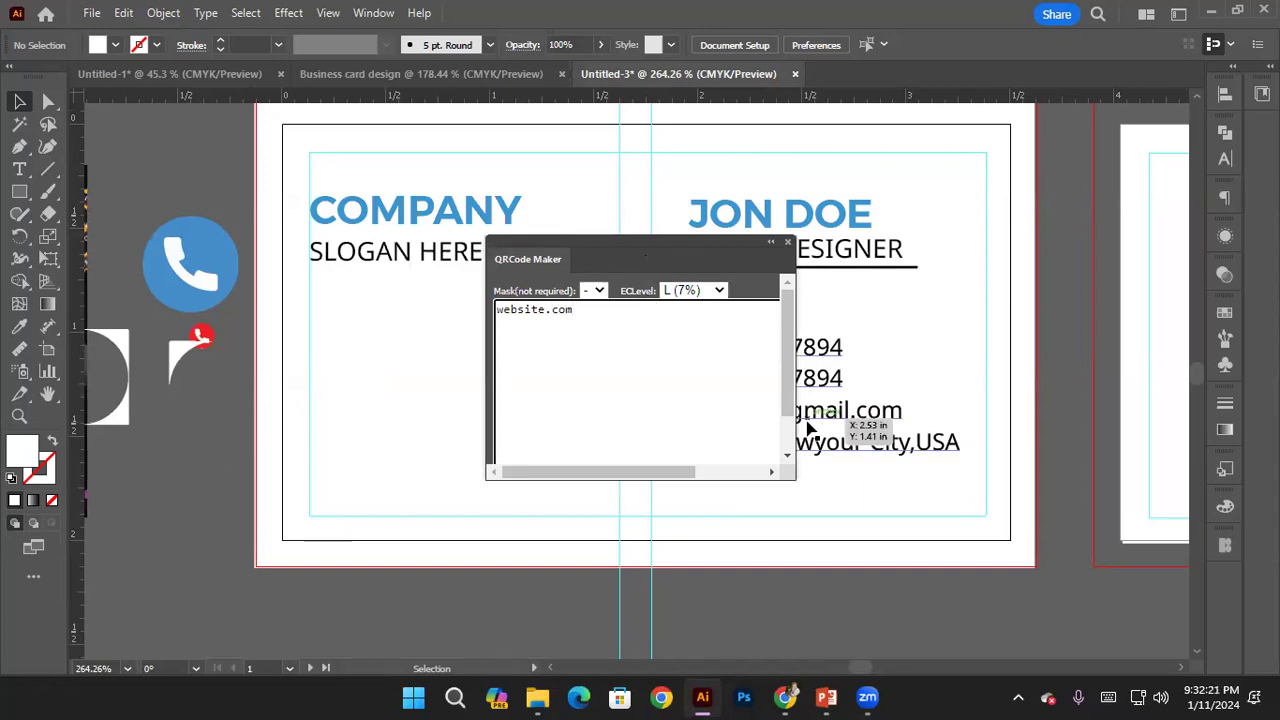
scroll(717, 397, "down", 2)
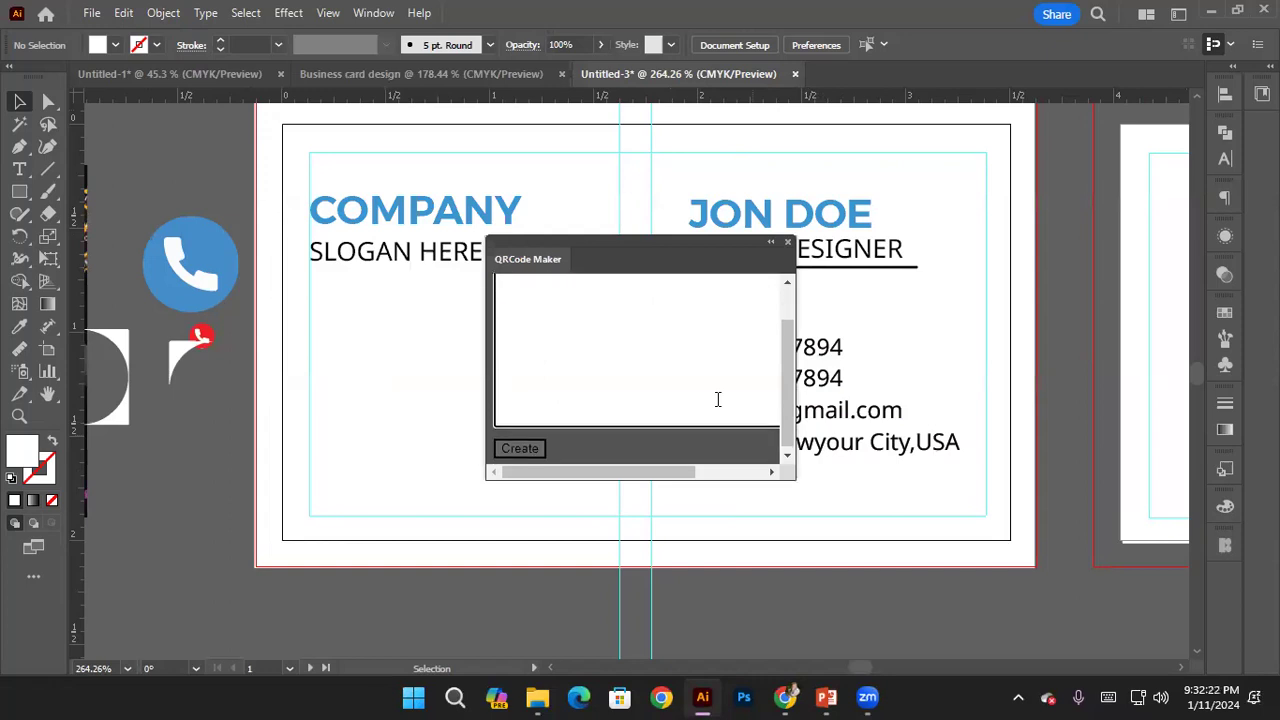
left_click(507, 451)
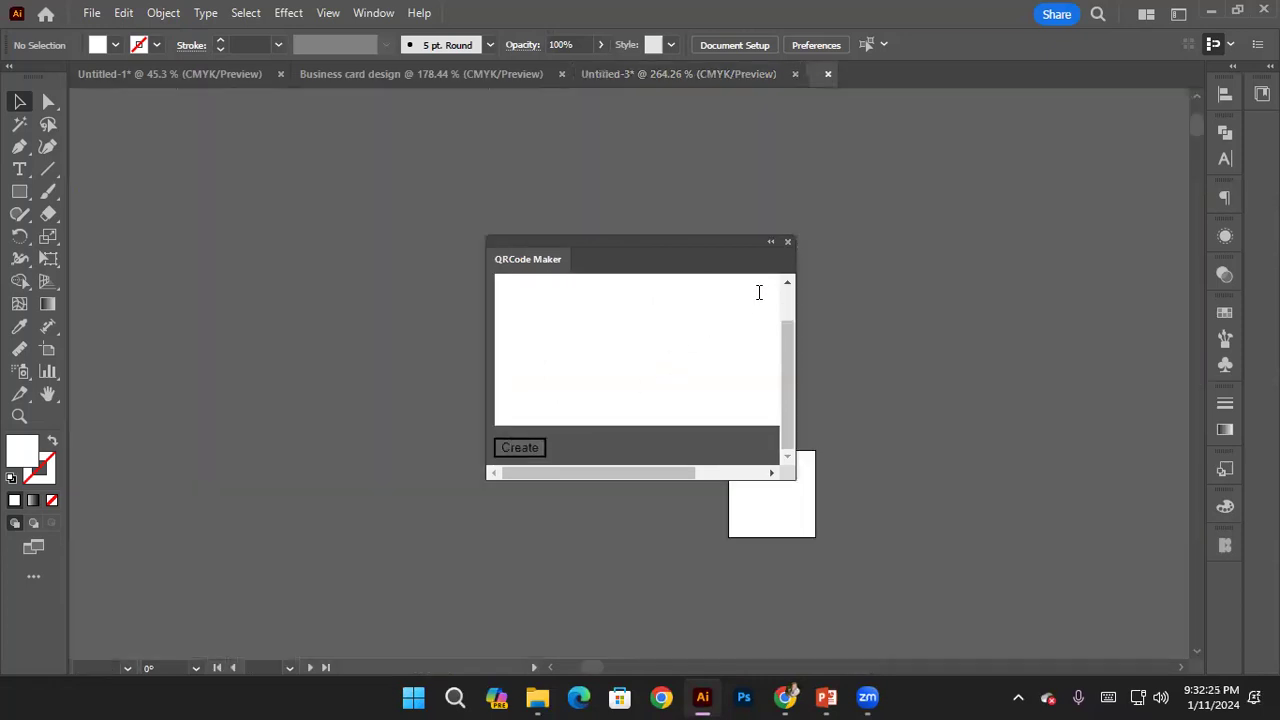
Close QRCode Maker, group all the QR code squares and move the group into the Untitled-3 business card below the slogan
left_click(787, 242)
left_click_drag(773, 258, 403, 172)
key("ctrl+a")
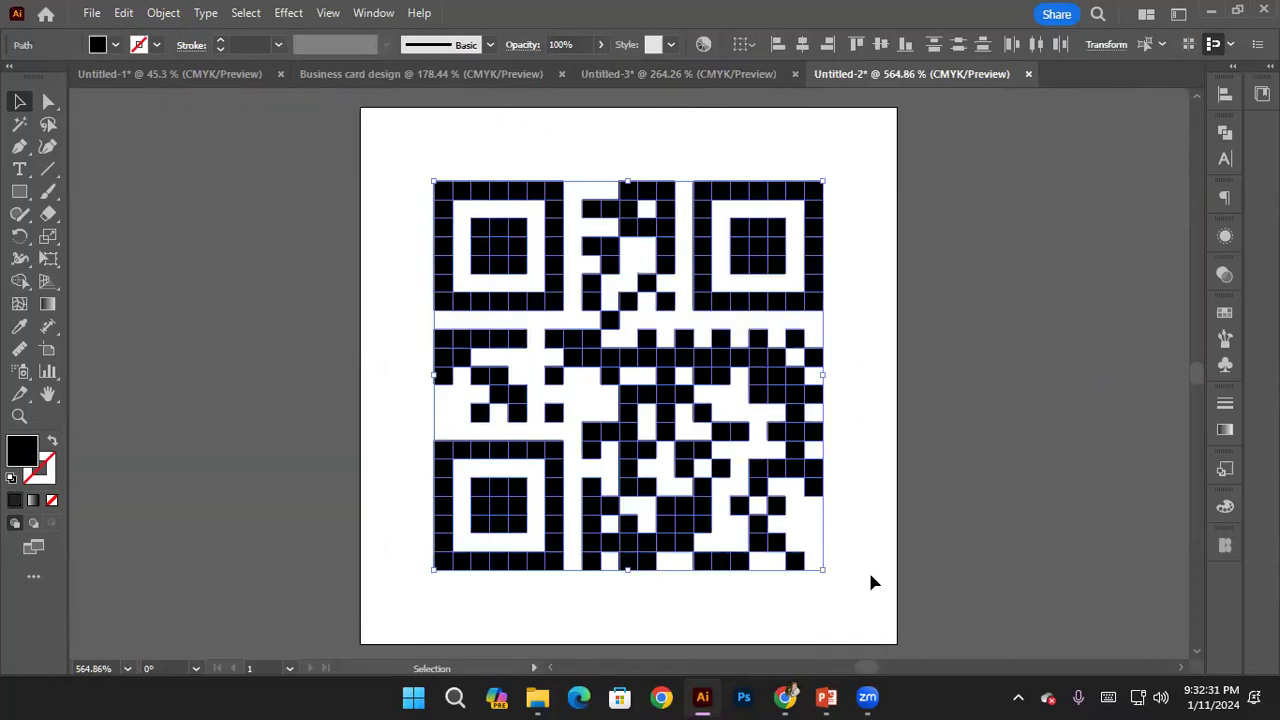
left_click_drag(548, 305, 411, 95)
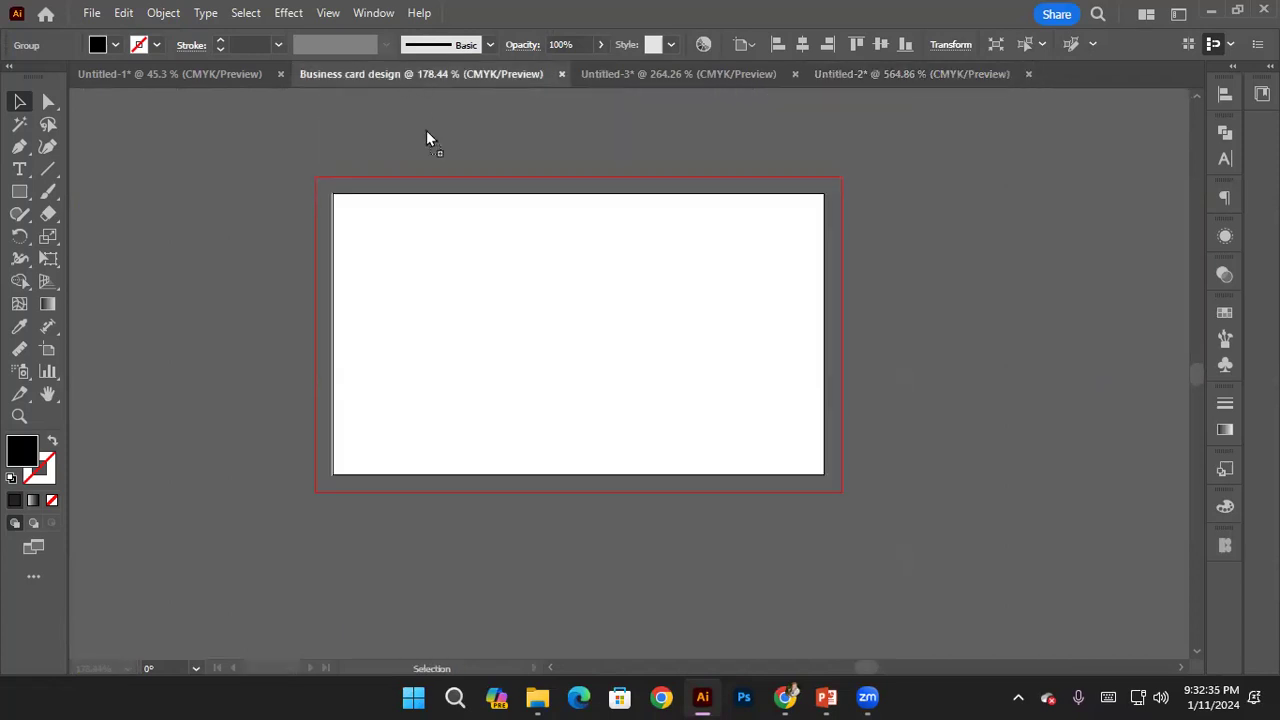
left_click_drag(462, 249, 410, 385)
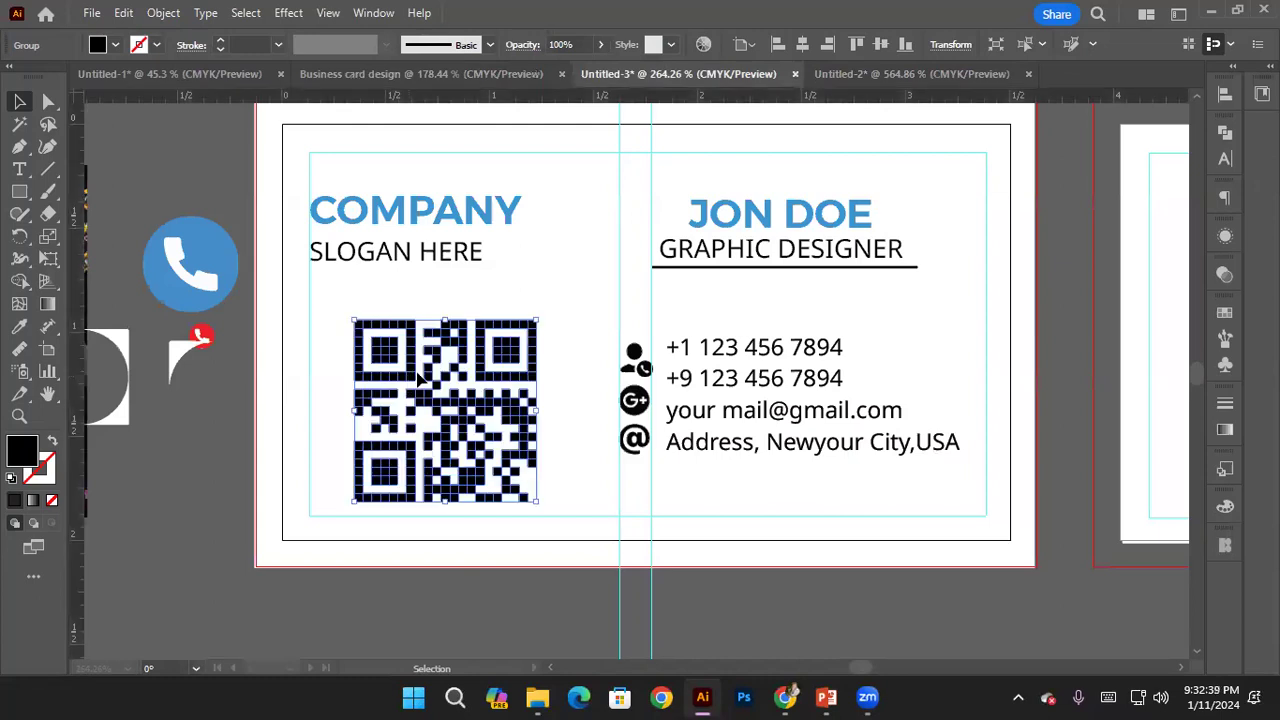
Scale the QR code down to about half its size and align it with the card's left margin guide
left_click_drag(537, 321, 446, 406)
left_click_drag(411, 451, 370, 402)
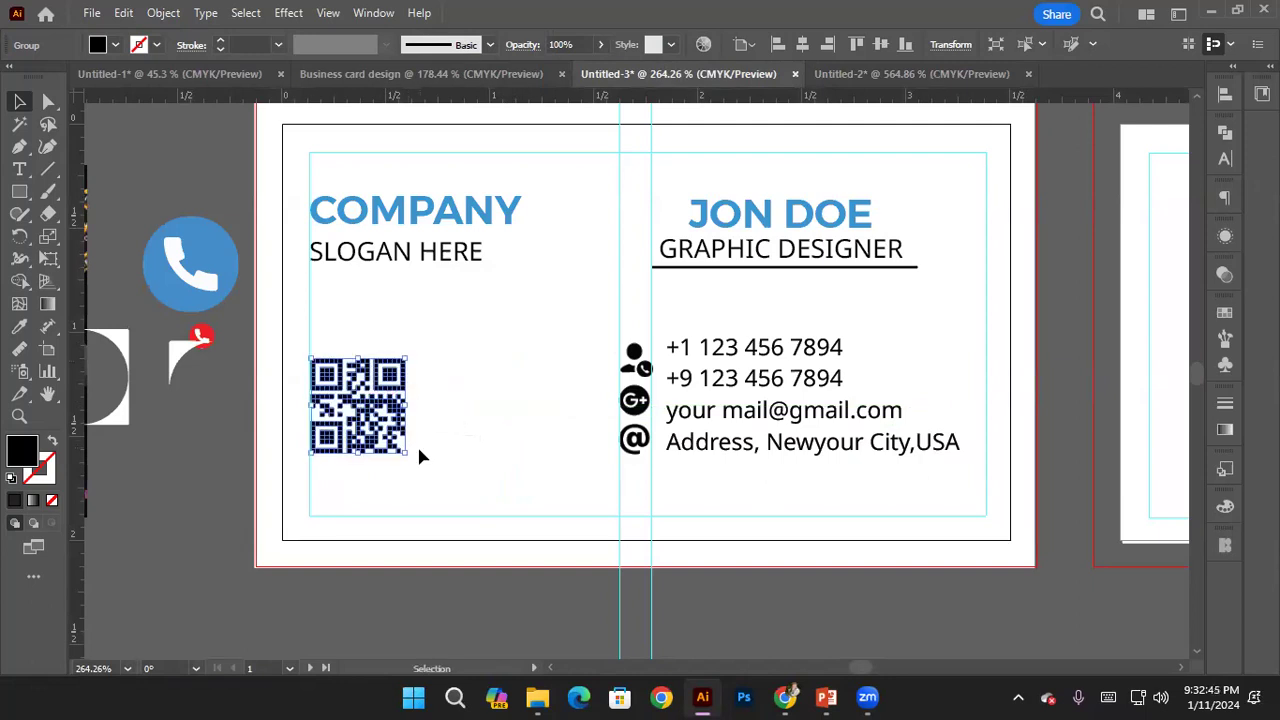
left_click(420, 456)
Preview the card without guides, and move the company, slogan, name and title block slightly down
key("ctrl+space")
scroll(357, 316, "down", 3)
scroll(466, 366, "up", 1)
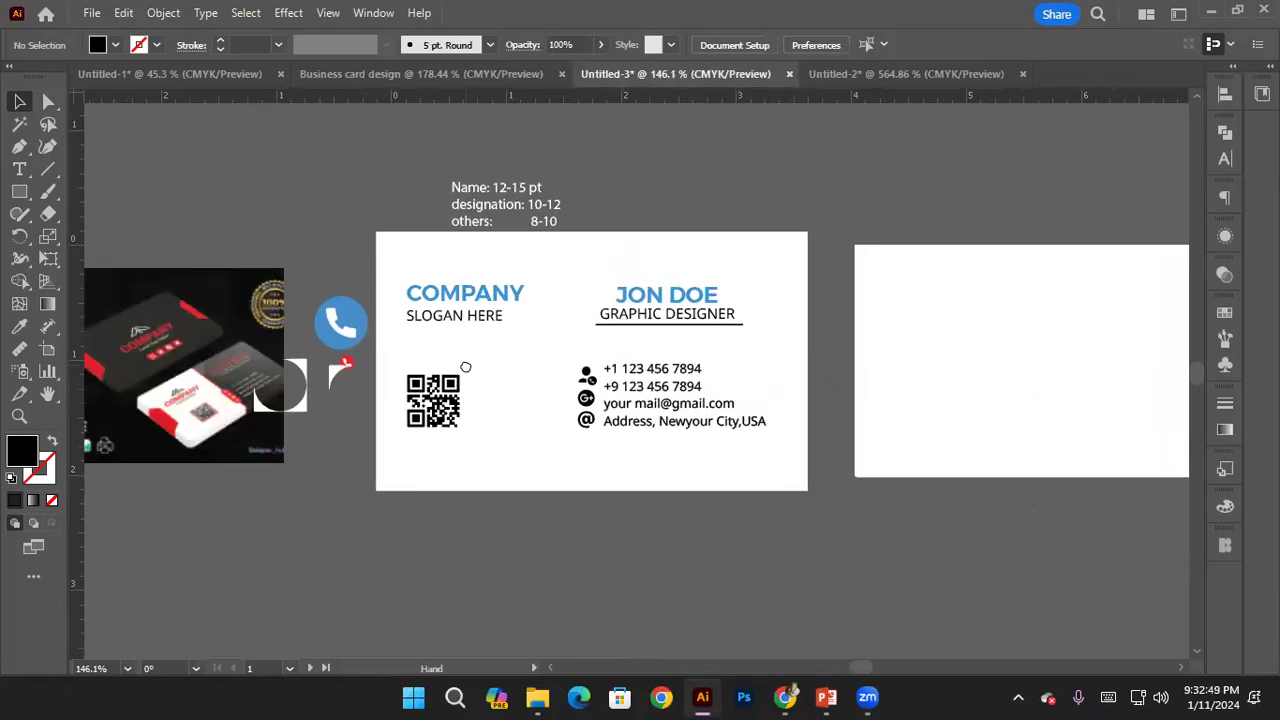
left_click_drag(705, 335, 705, 342)
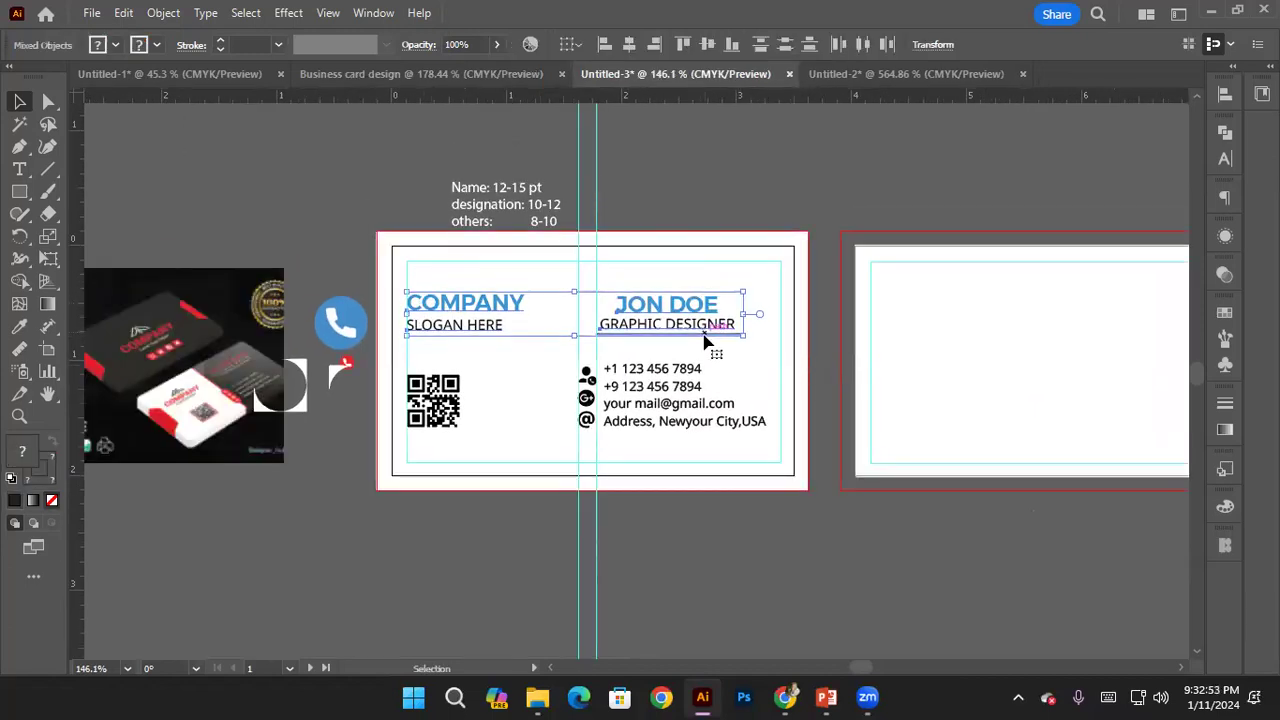
left_click(514, 509)
Shift the QR code and the company name with its slogan inward from the left margin guide
left_click_drag(428, 397, 465, 395)
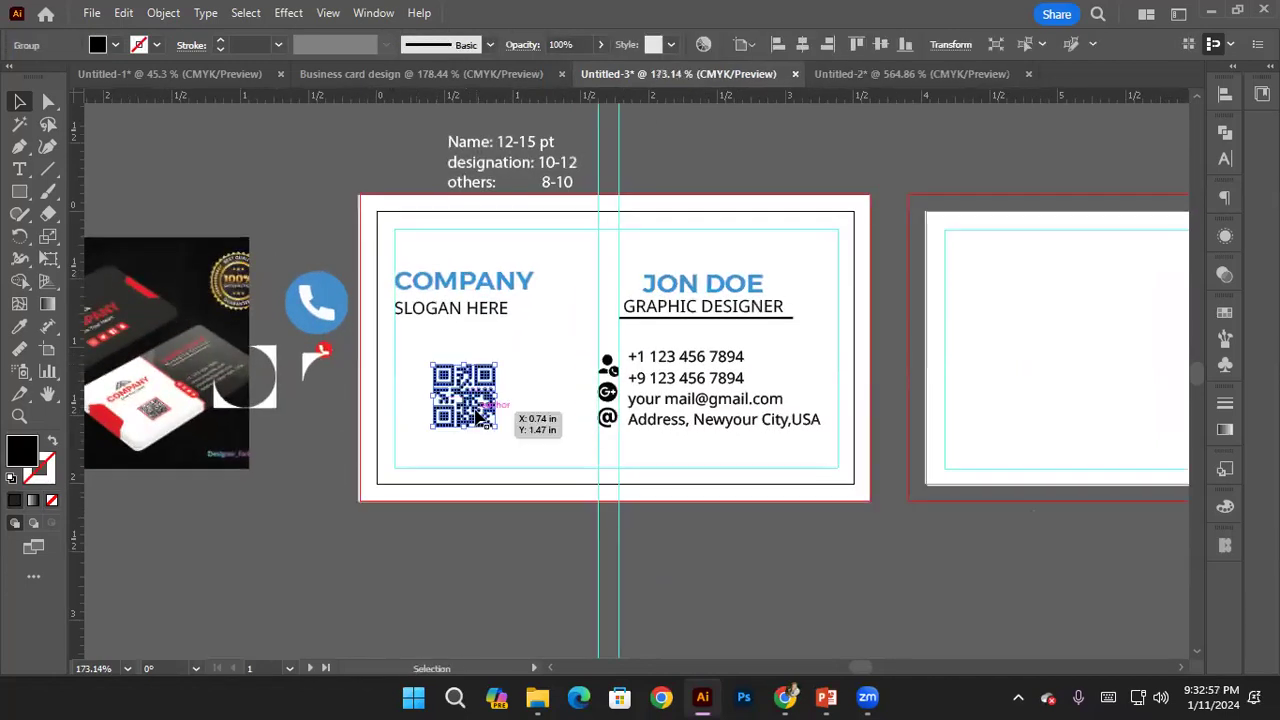
left_click(455, 302)
mouse_move(446, 293)
left_mouse_down()
mouse_move(475, 293)
mouse_move(464, 293)
left_mouse_up()
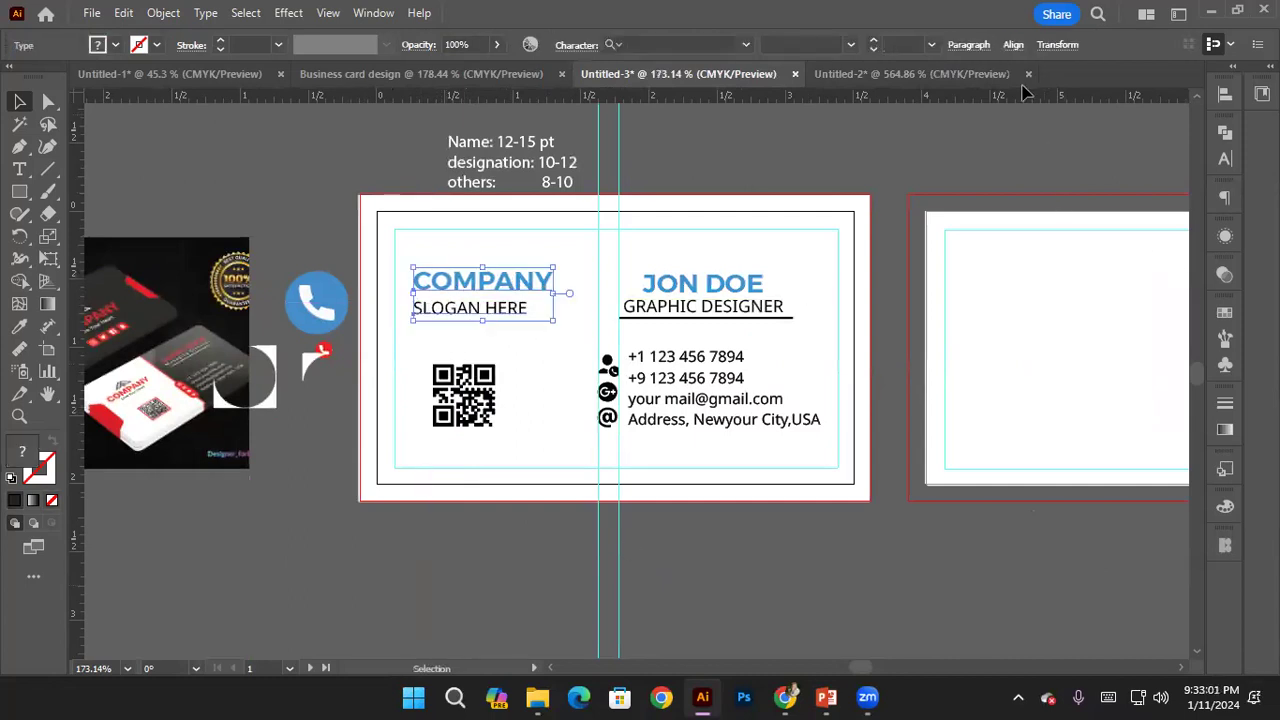
Centre the slogan horizontally under the company name and nudge both slightly to the right
left_click(1013, 45)
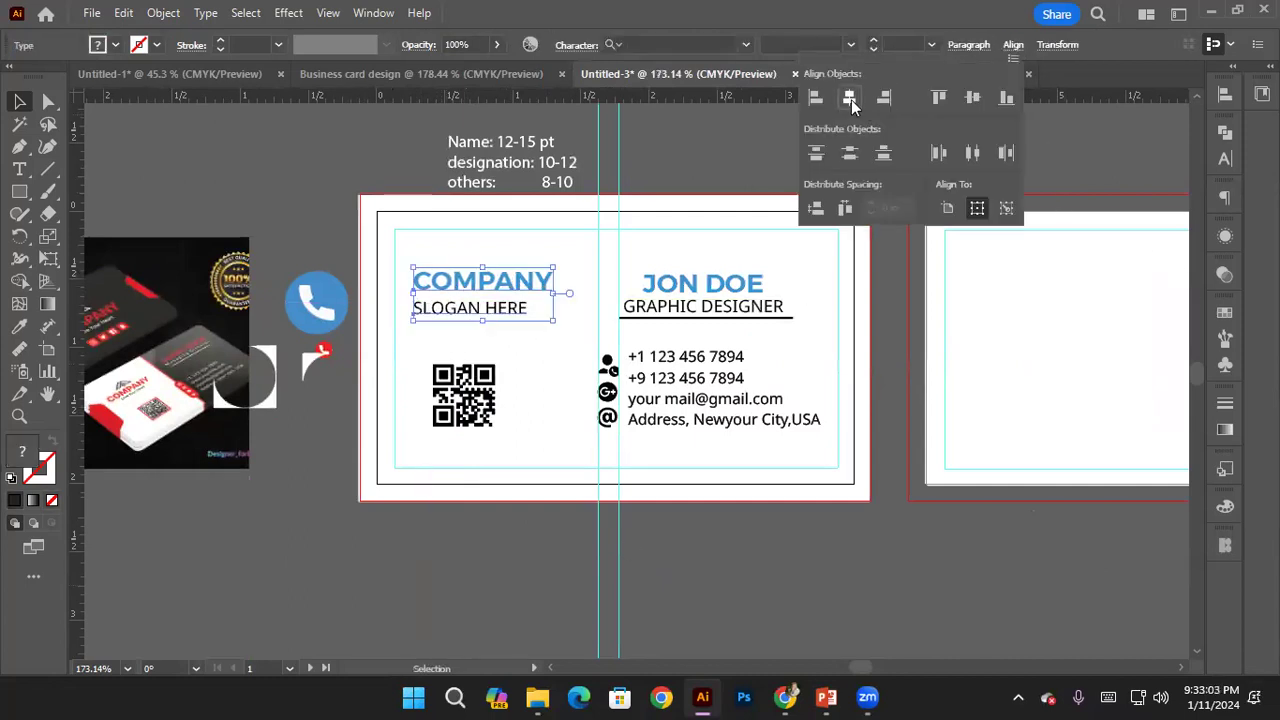
left_click(851, 100)
key("Right")
key("Right")
key("Right")
key("Right")
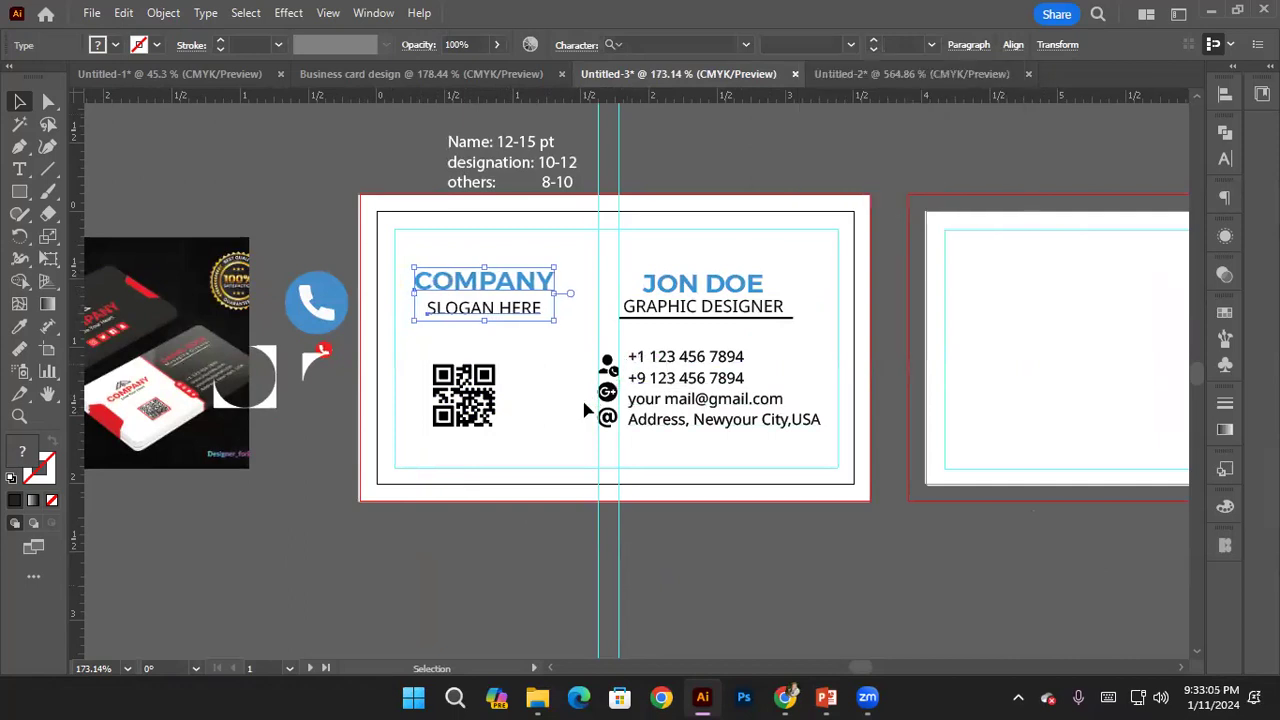
left_click(702, 520)
Set the slogan's font size to 8 pt
scroll(520, 305, "up", 2)
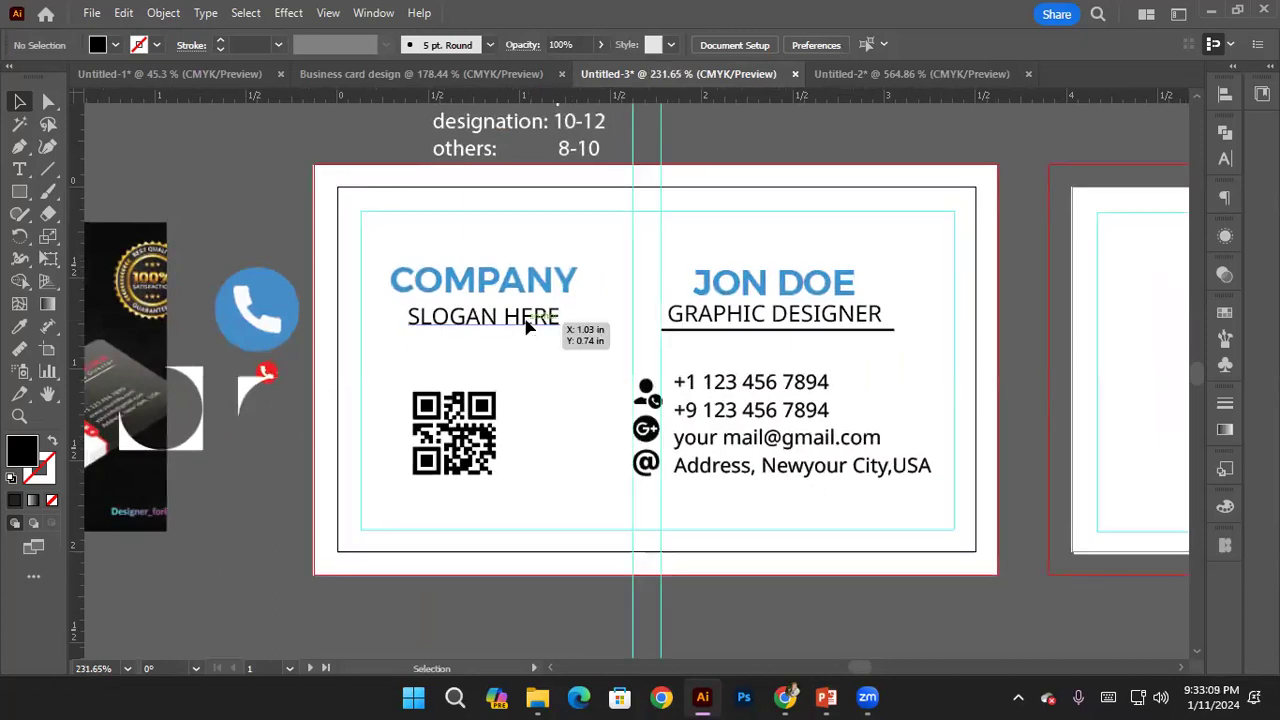
left_click(530, 330)
key("ctrl+t")
left_click(1045, 210)
type("8")
key("Return")
type("7")
key("Return")
type("8")
key("Return")
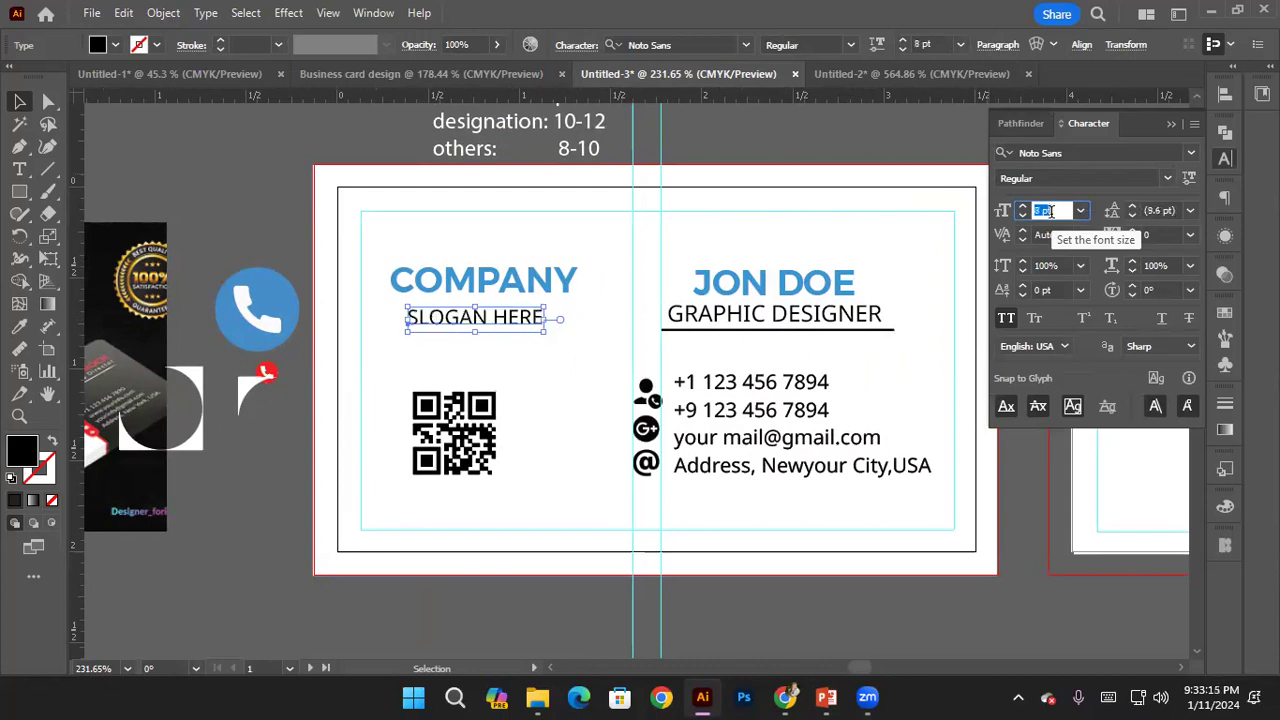
left_click(571, 364)
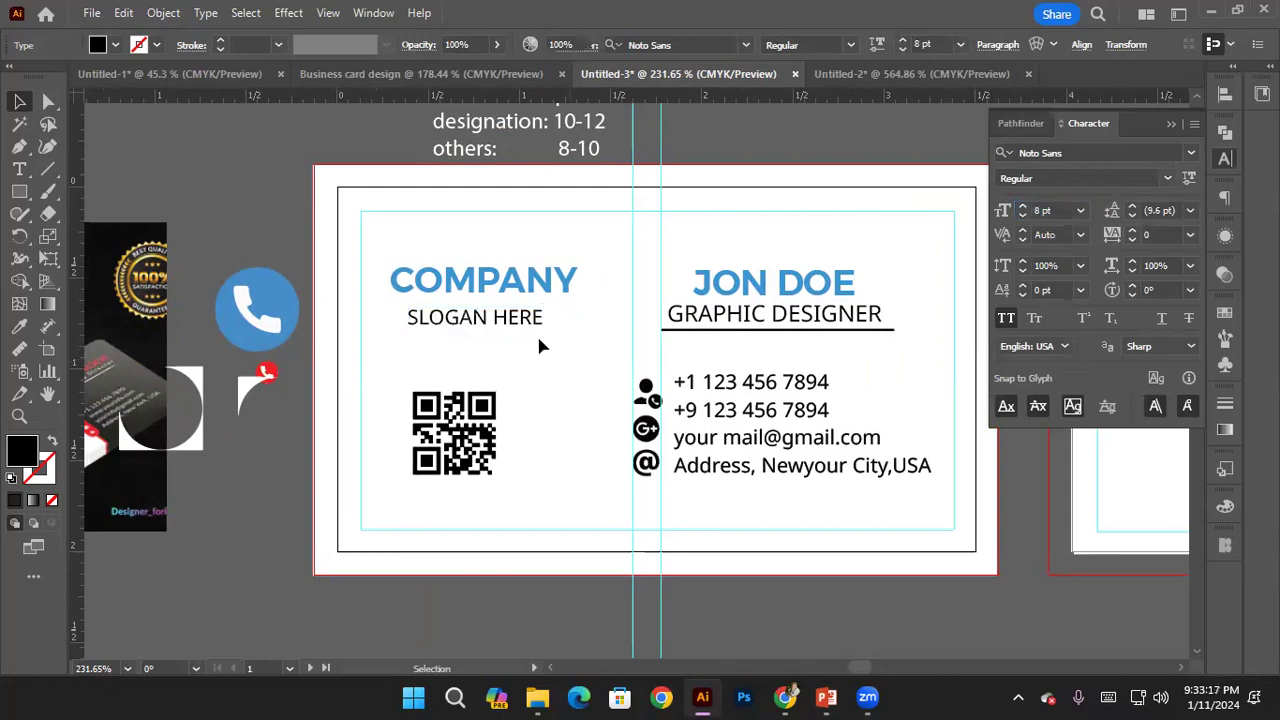
Turn off All Caps for the slogan and move it closer beneath the centre of the company name
left_click(508, 320)
left_click(1008, 320)
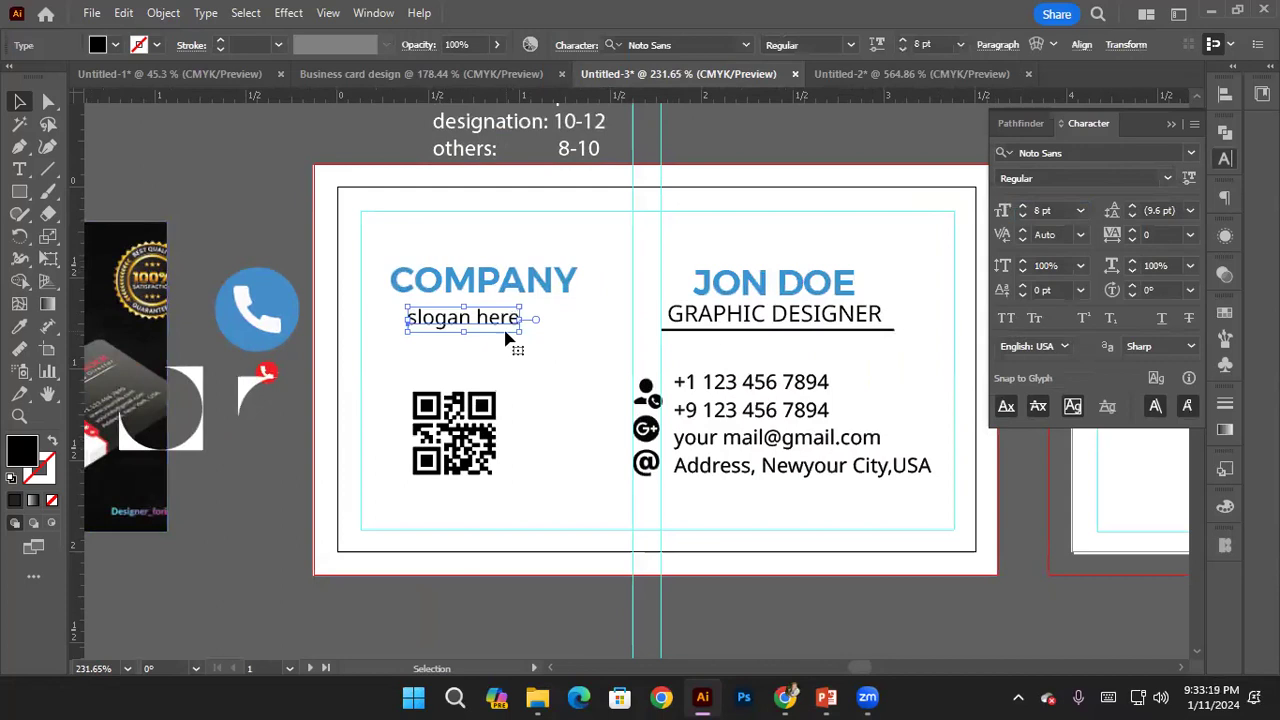
left_click_drag(495, 343, 510, 337)
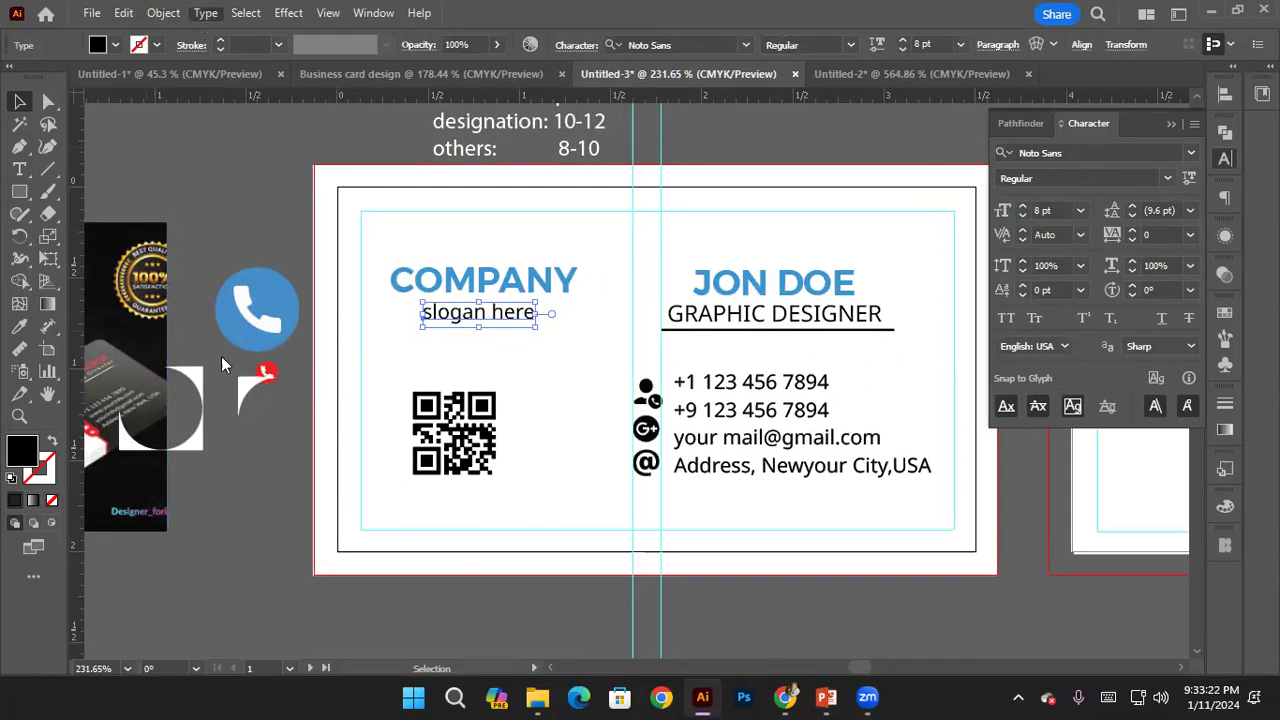
Change the slogan to Title Case and adjust its position under the company name
left_click(205, 13)
mouse_move(457, 308)
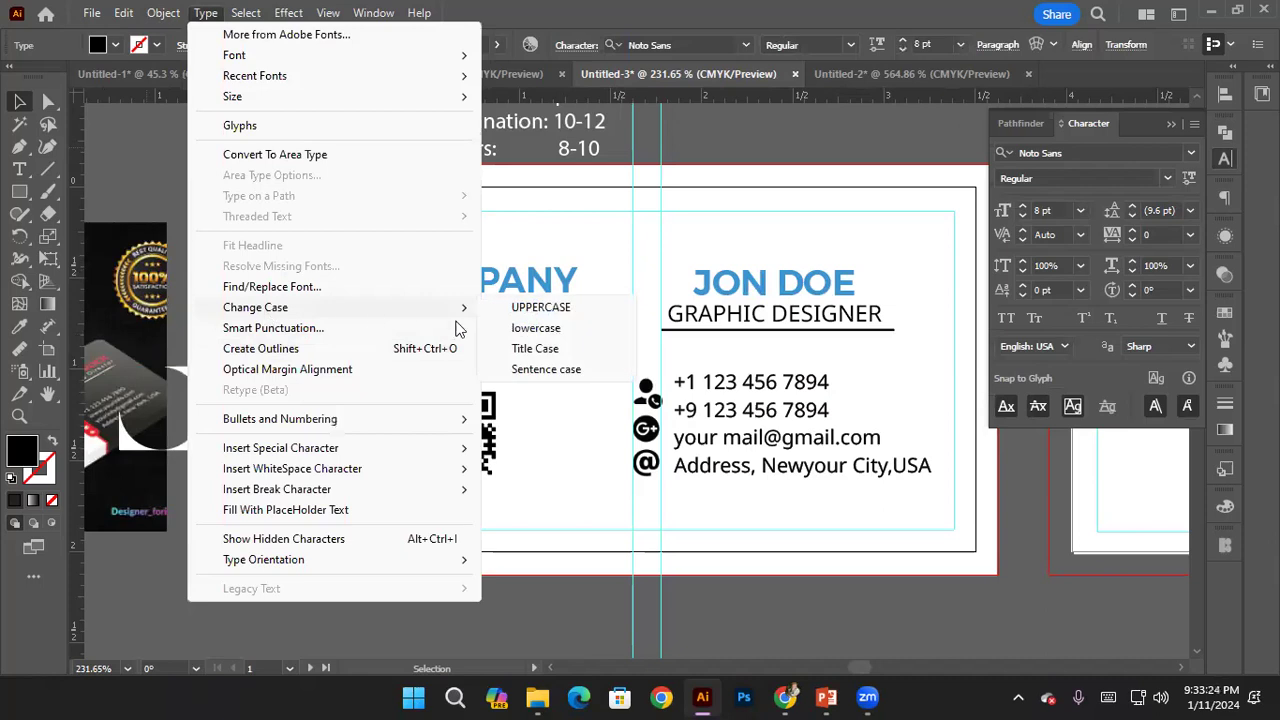
left_click(543, 349)
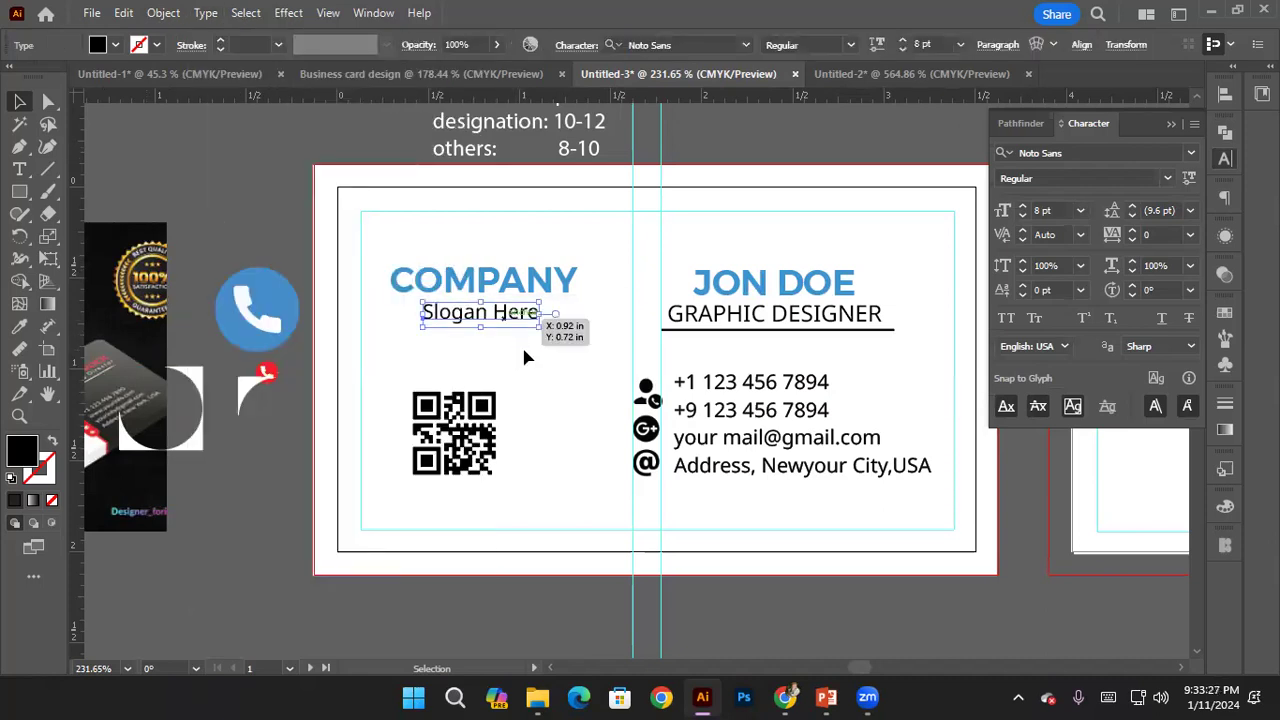
left_click(590, 340)
Change the "Graphic Designer" title to Title Case and turn off its All Caps setting
left_click(749, 318)
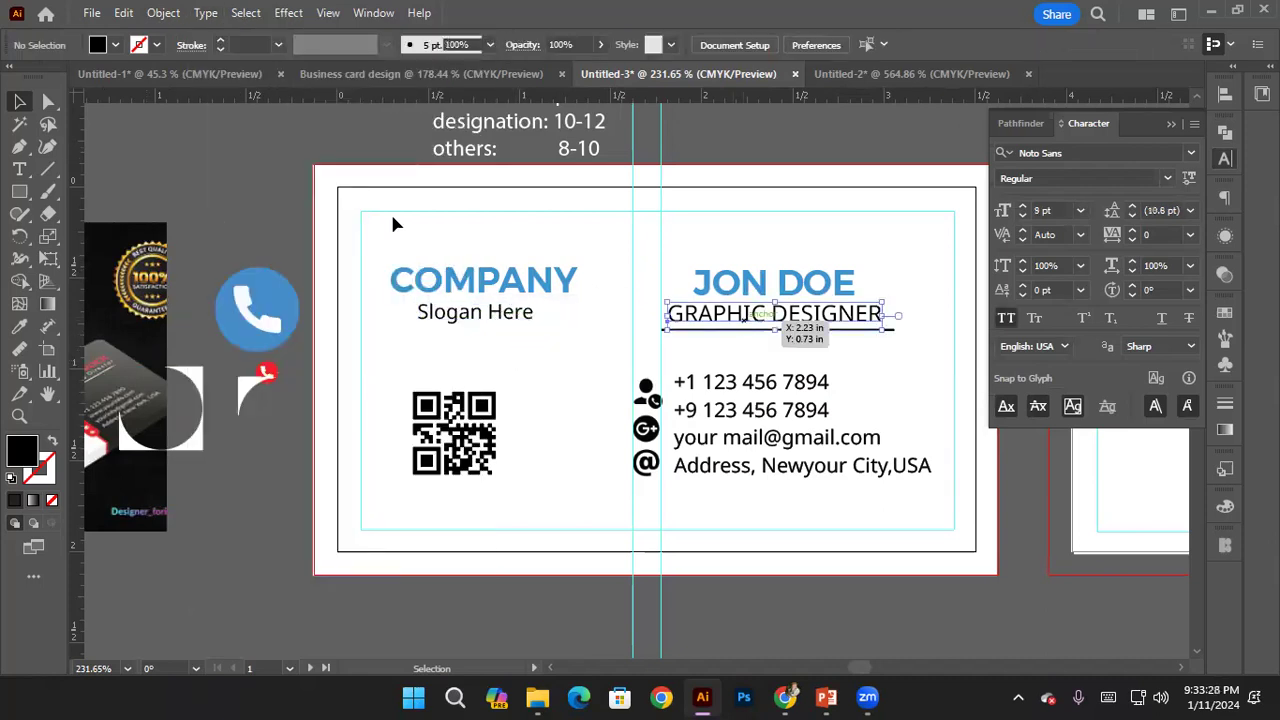
left_click(207, 16)
mouse_move(297, 310)
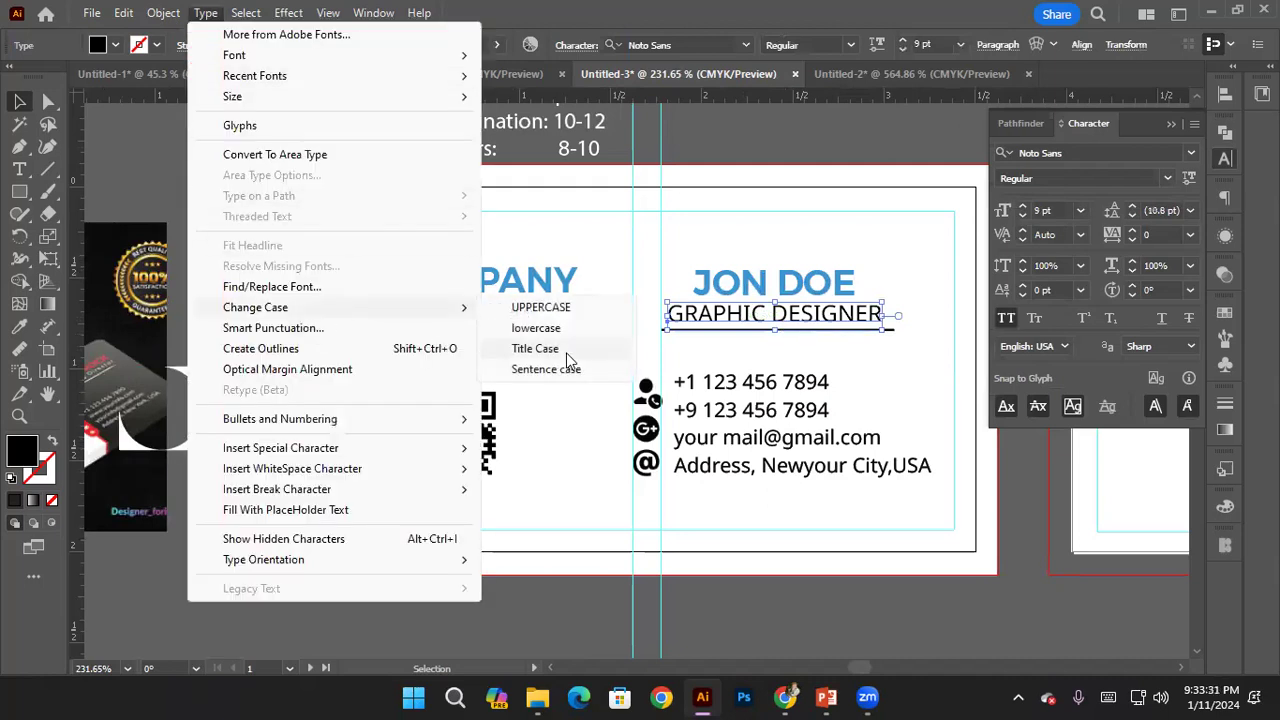
left_click(551, 351)
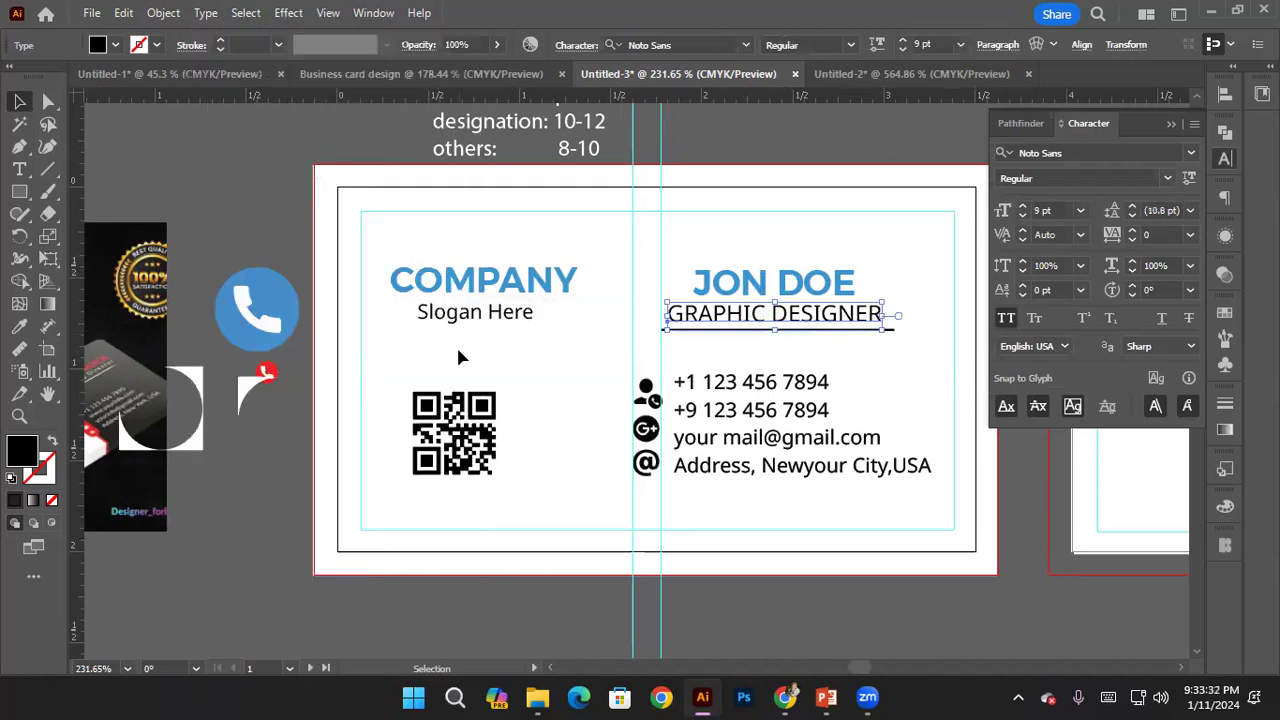
left_click(535, 365)
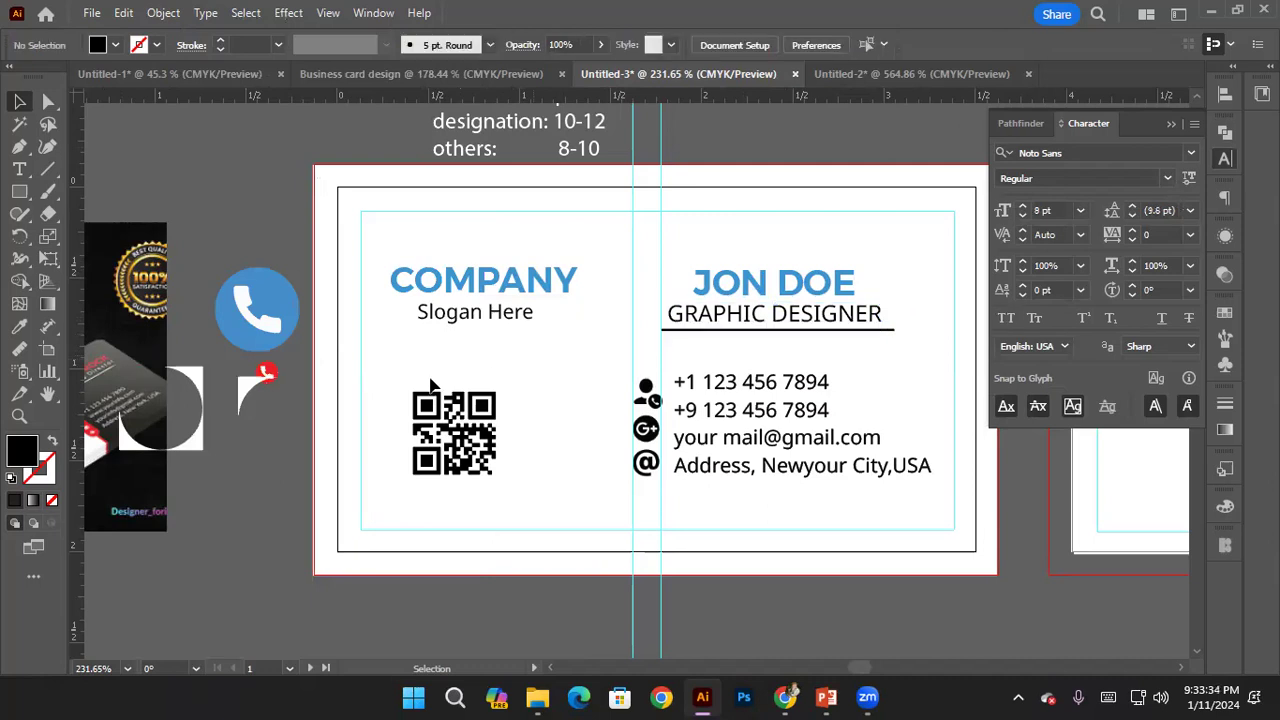
left_click(730, 314)
left_click(1004, 319)
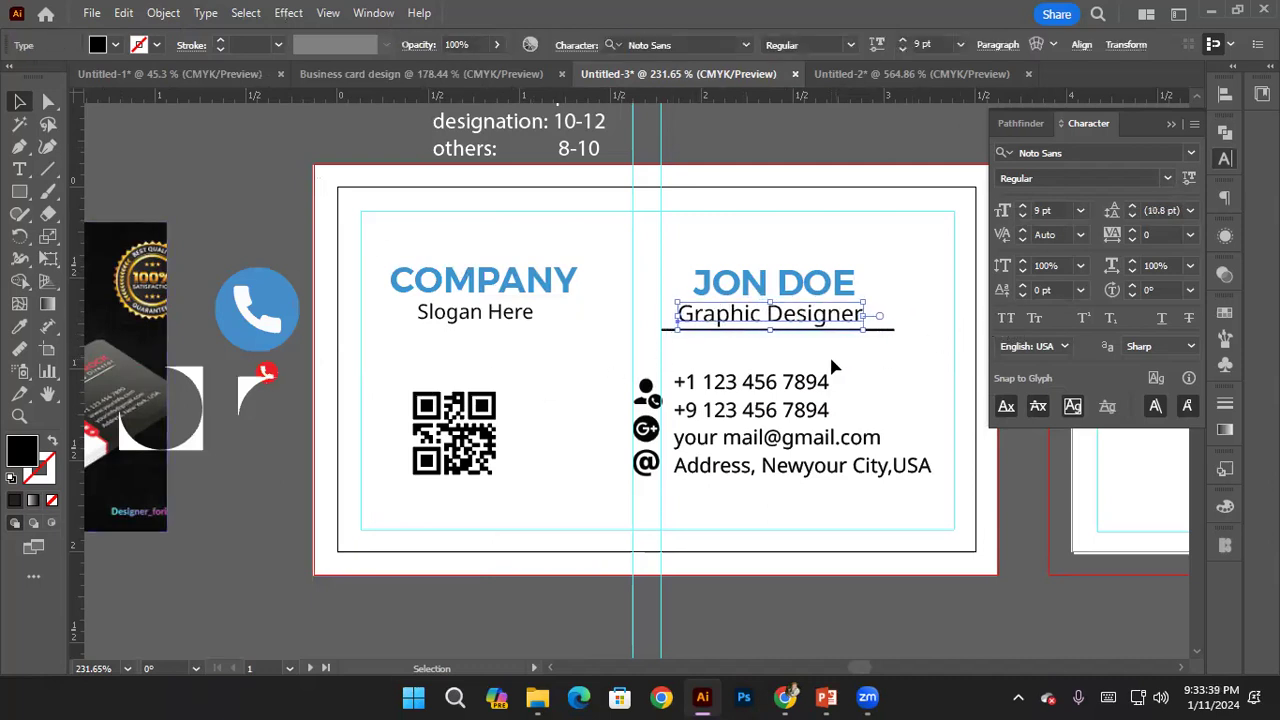
left_click(833, 368)
Close the character settings and lower the Google Plus and @ icons slightly to even out the contact icon spacing
left_click_drag(714, 402, 729, 349)
left_click(1169, 124)
left_click(604, 350)
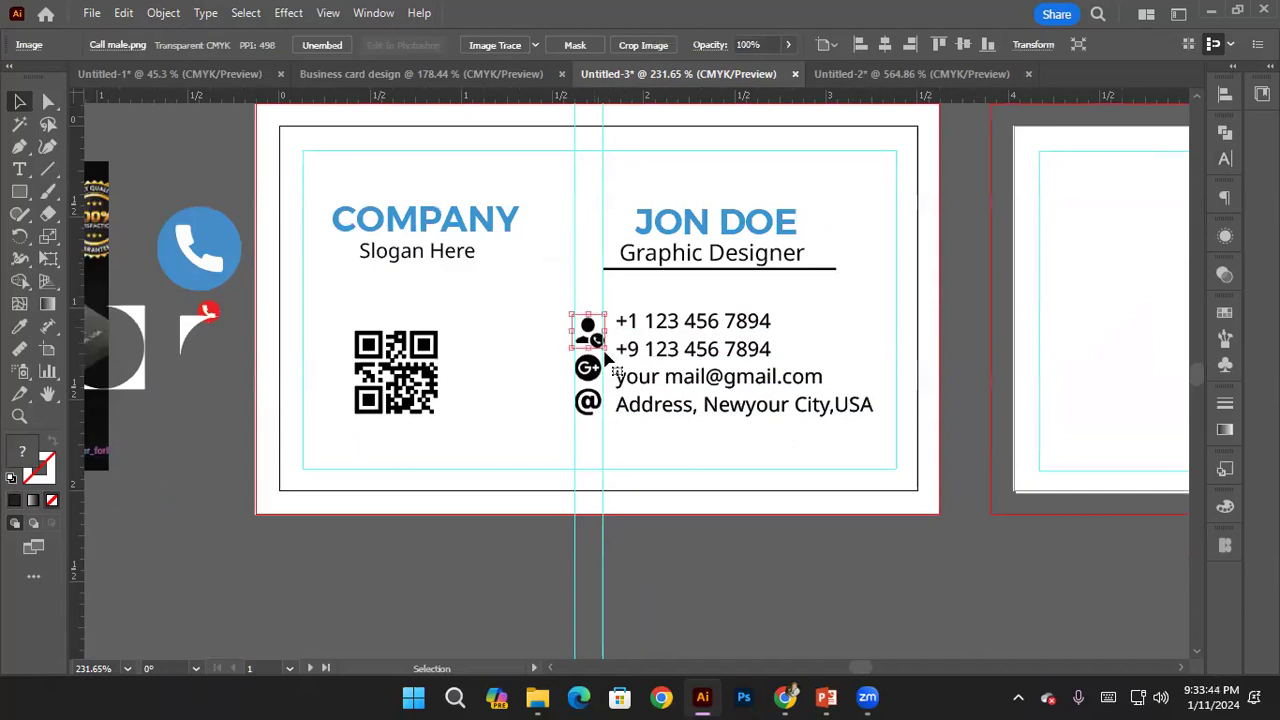
left_click(588, 402)
left_click_drag(588, 383, 588, 389)
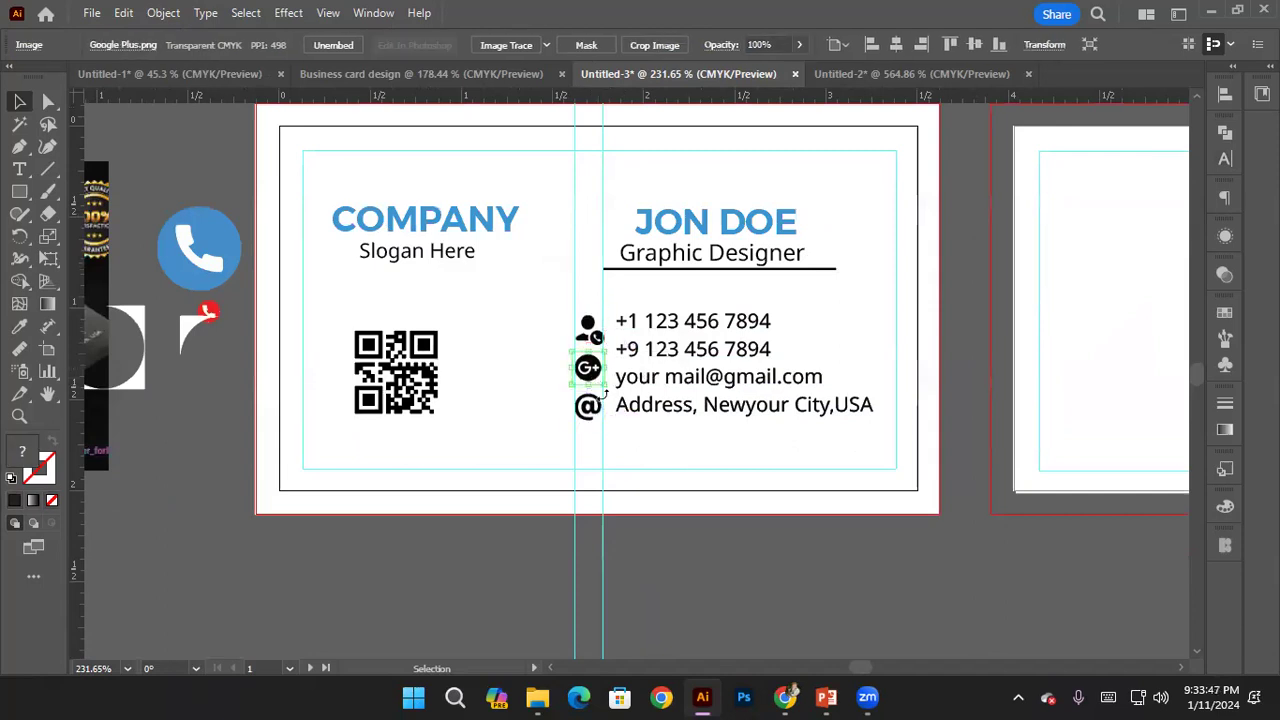
left_click(634, 446)
left_click(588, 374)
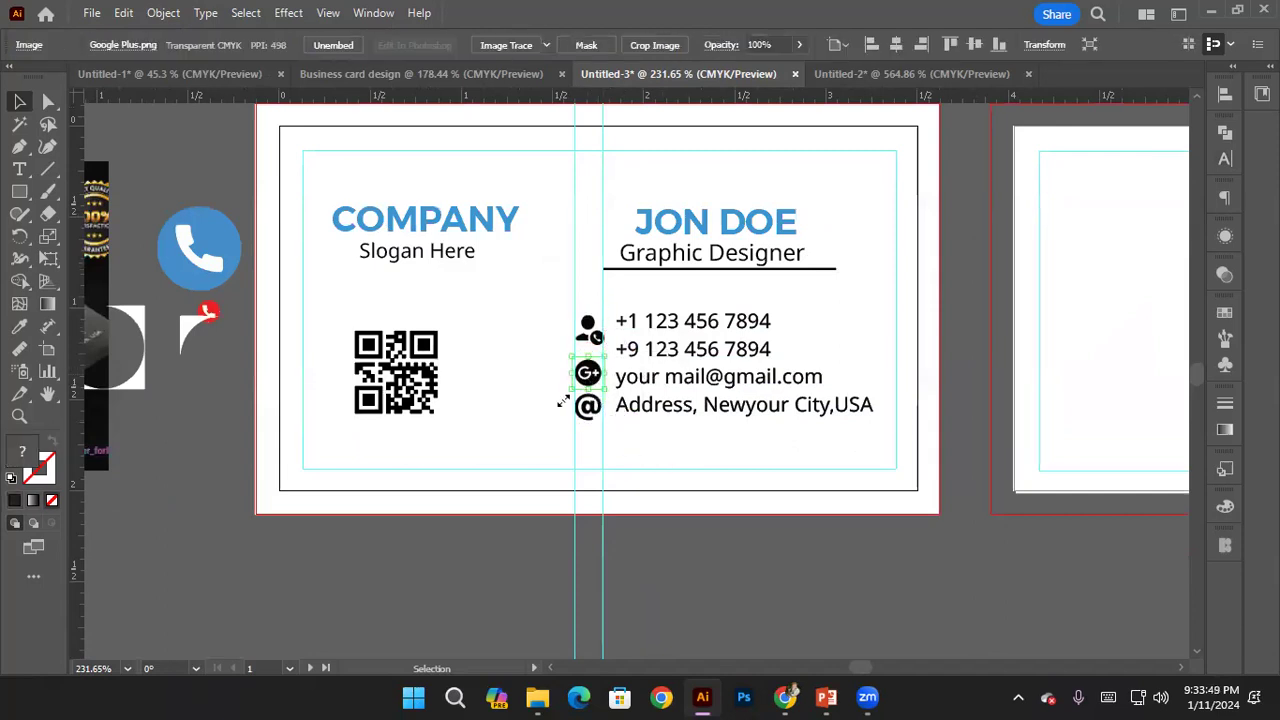
left_click(456, 444)
Try a narrow red rectangle over the contact icons between the two vertical guides, and delete it
left_click_drag(507, 325, 489, 297)
left_click(18, 195)
scroll(563, 290, "up", 2)
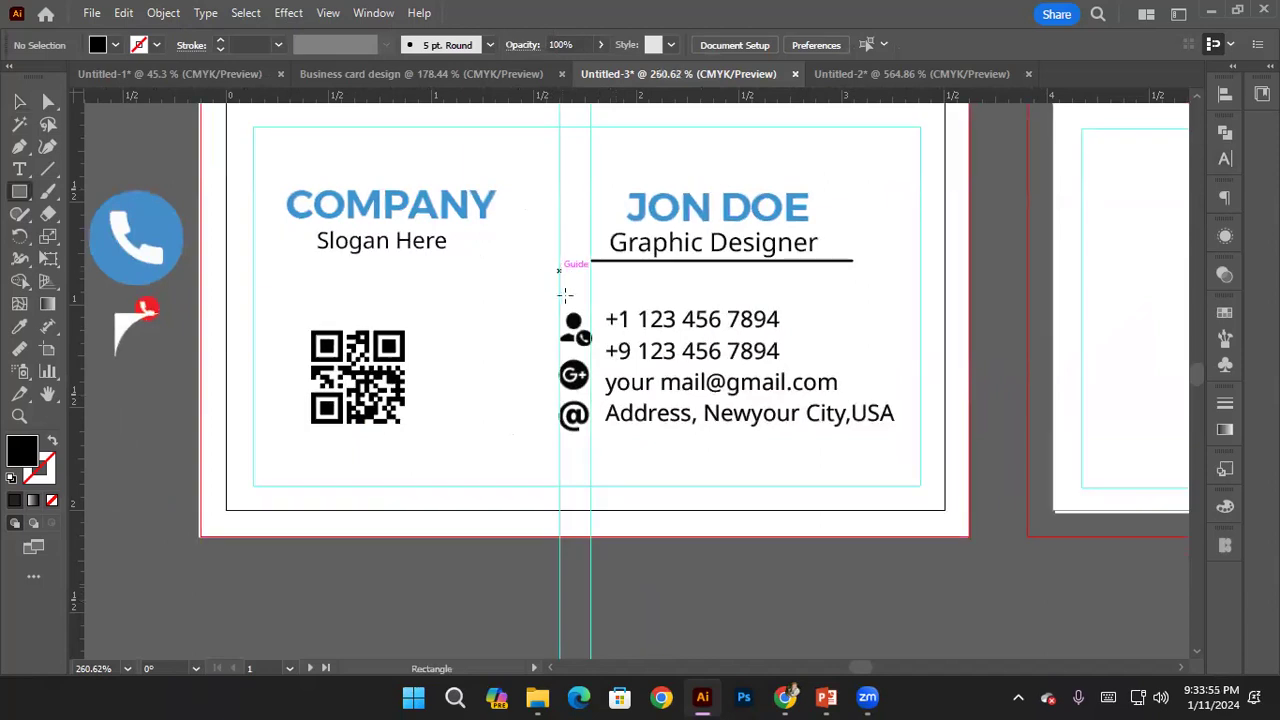
left_click_drag(558, 300, 592, 442)
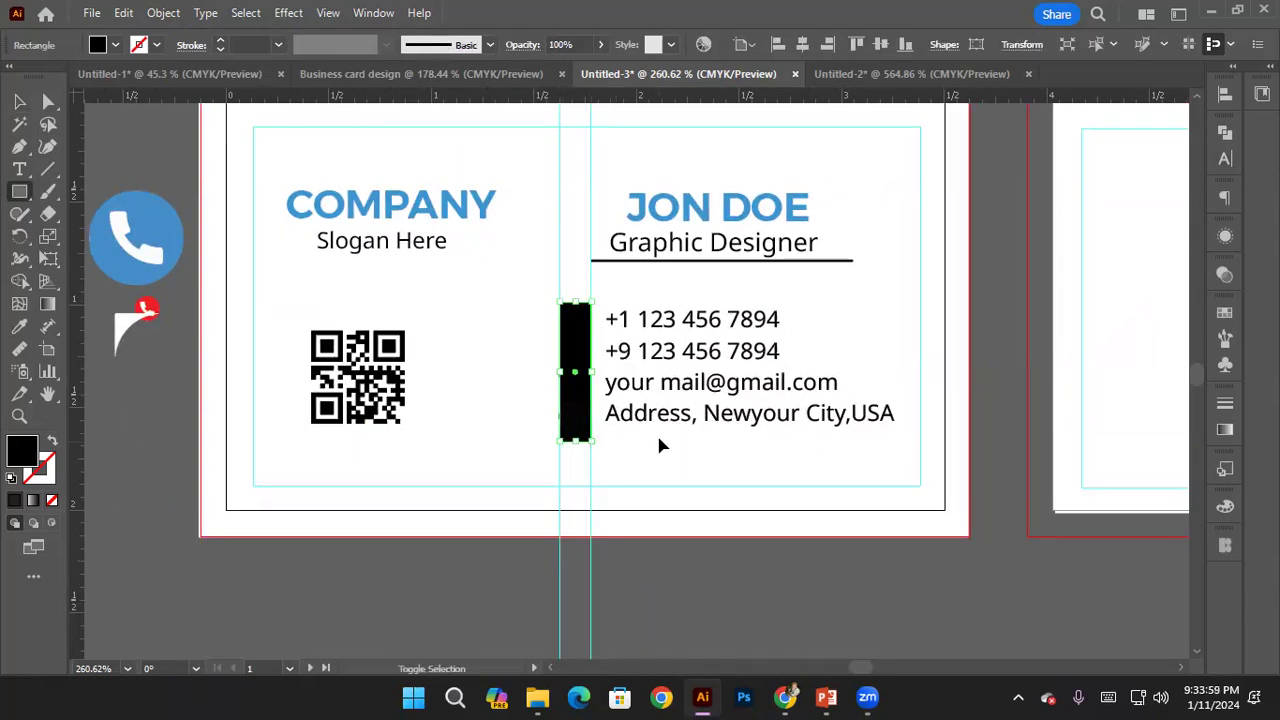
double_click(25, 456)
left_click_drag(837, 400, 800, 313)
left_click_drag(1009, 331, 1048, 310)
left_click(1182, 313)
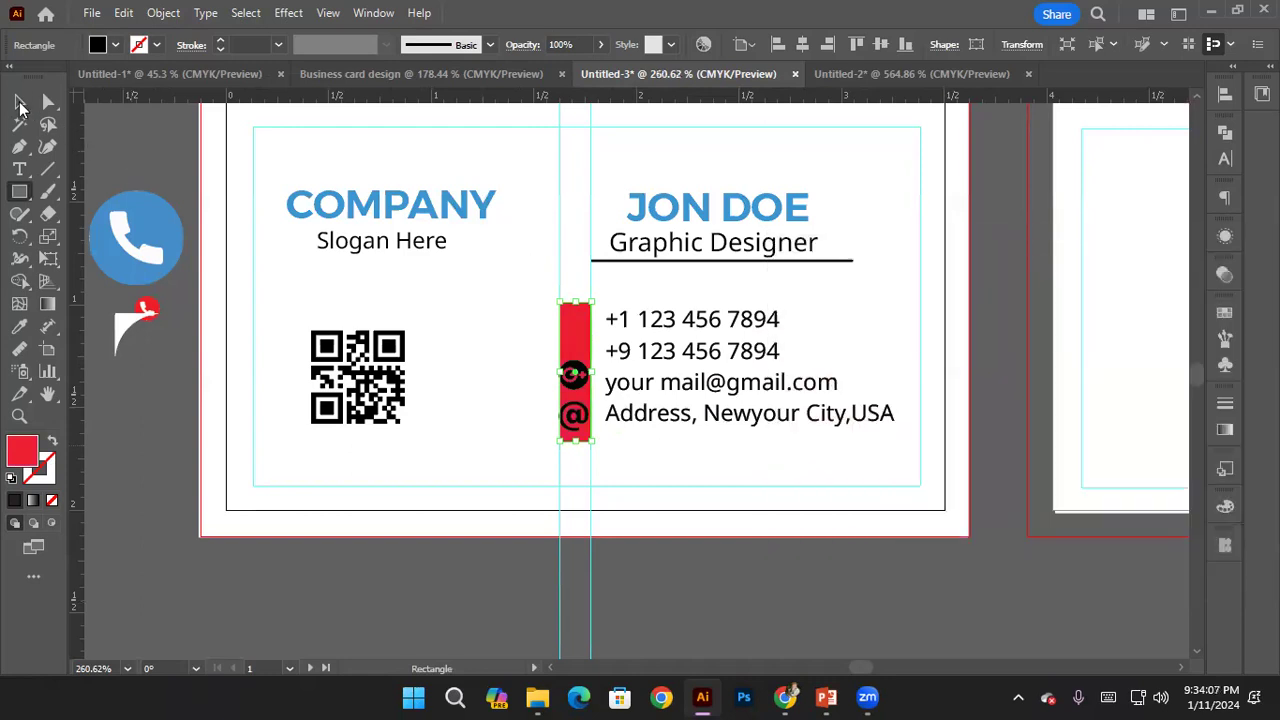
key("ctrl+space")
left_click_drag(563, 317, 586, 351)
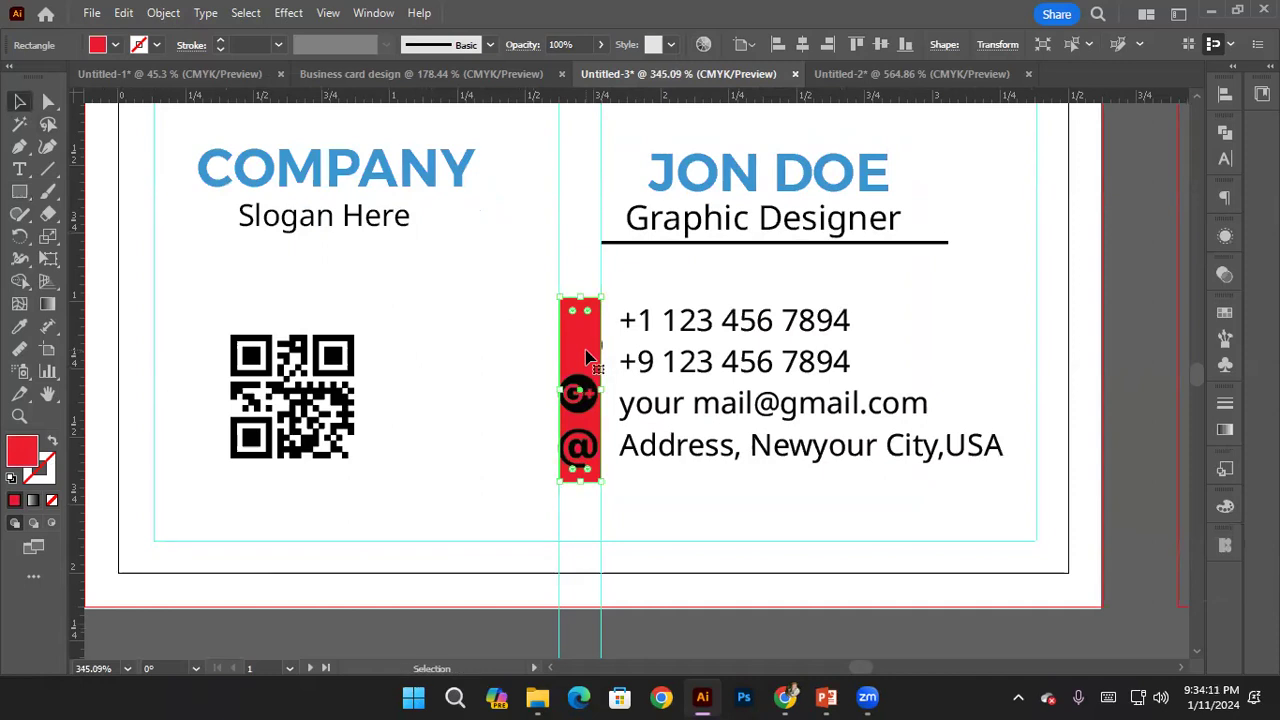
key("Delete")
Draw a thin horizontal rectangle across the card's full bleed width, starting at the upper safe-margin guide
scroll(634, 317, "down", 1)
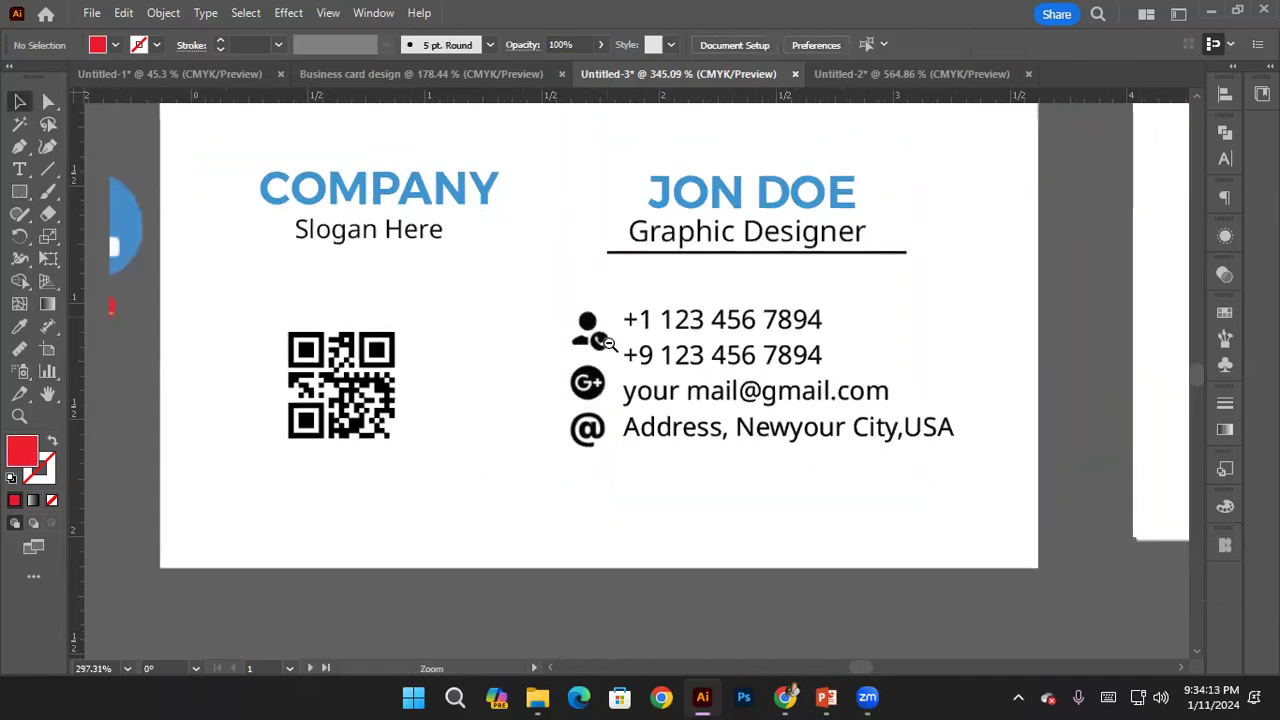
left_click_drag(613, 340, 565, 374)
scroll(563, 374, "down", 1)
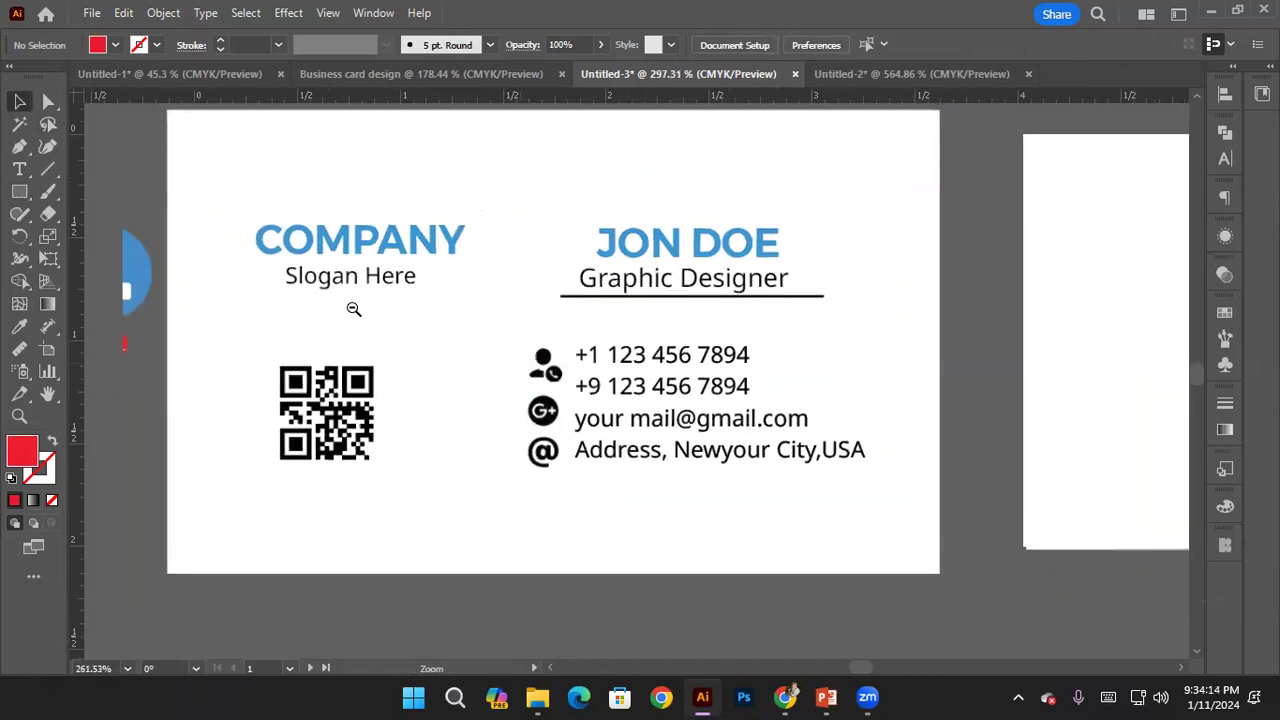
left_click(18, 195)
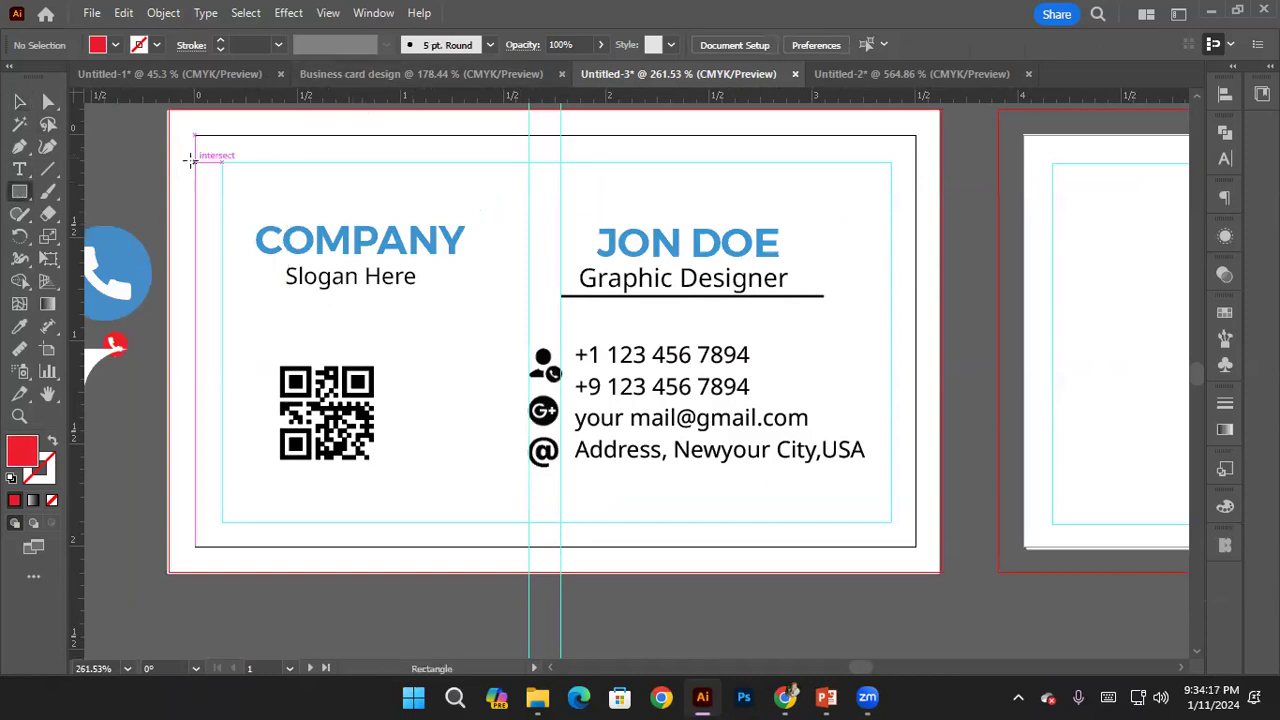
left_click_drag(166, 162, 942, 182)
left_click(21, 104)
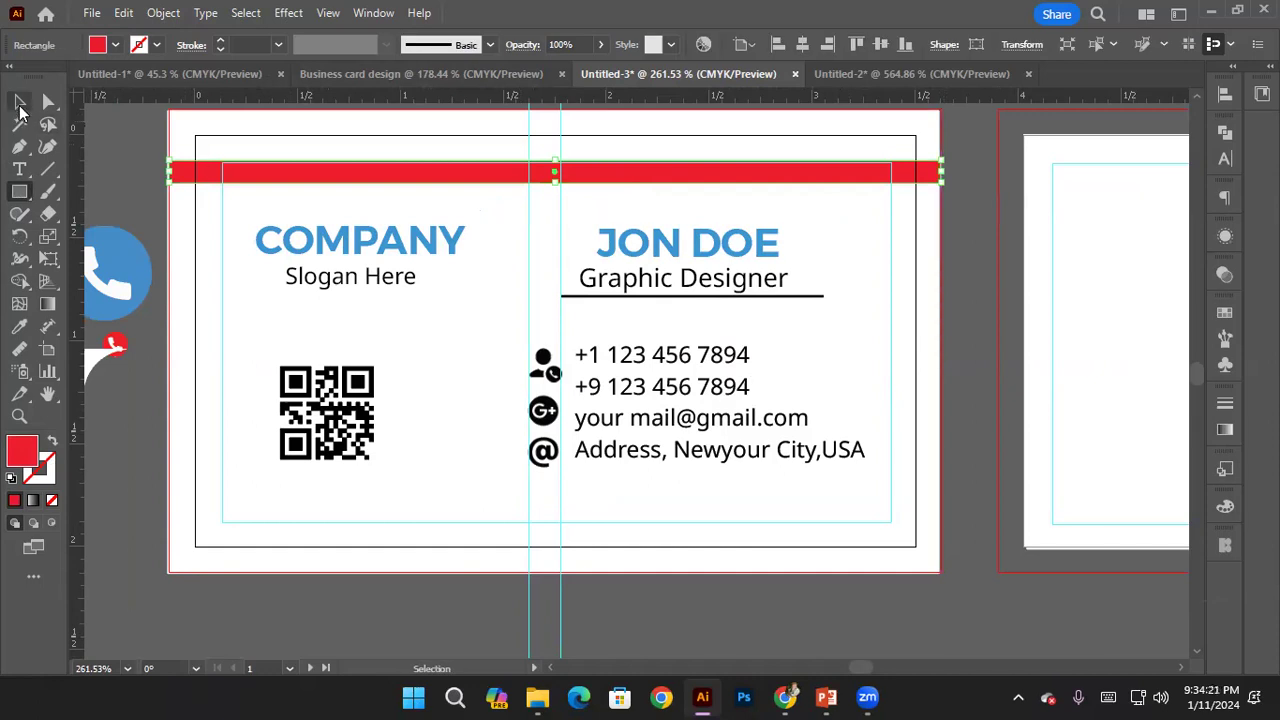
Recolour the upper bar with the blue sampled from the cardholder's name using the Eyedropper, and deselect it
key("i")
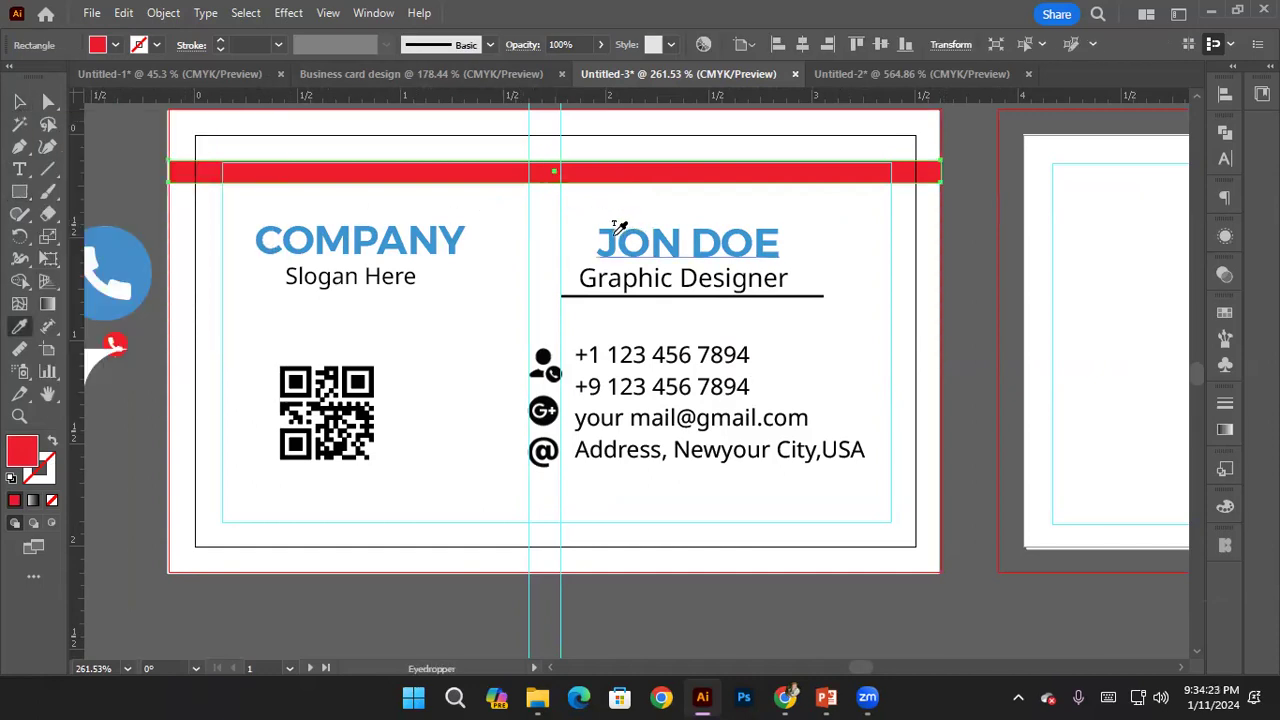
left_click(614, 232)
key("v")
key("ctrl+shift+a")
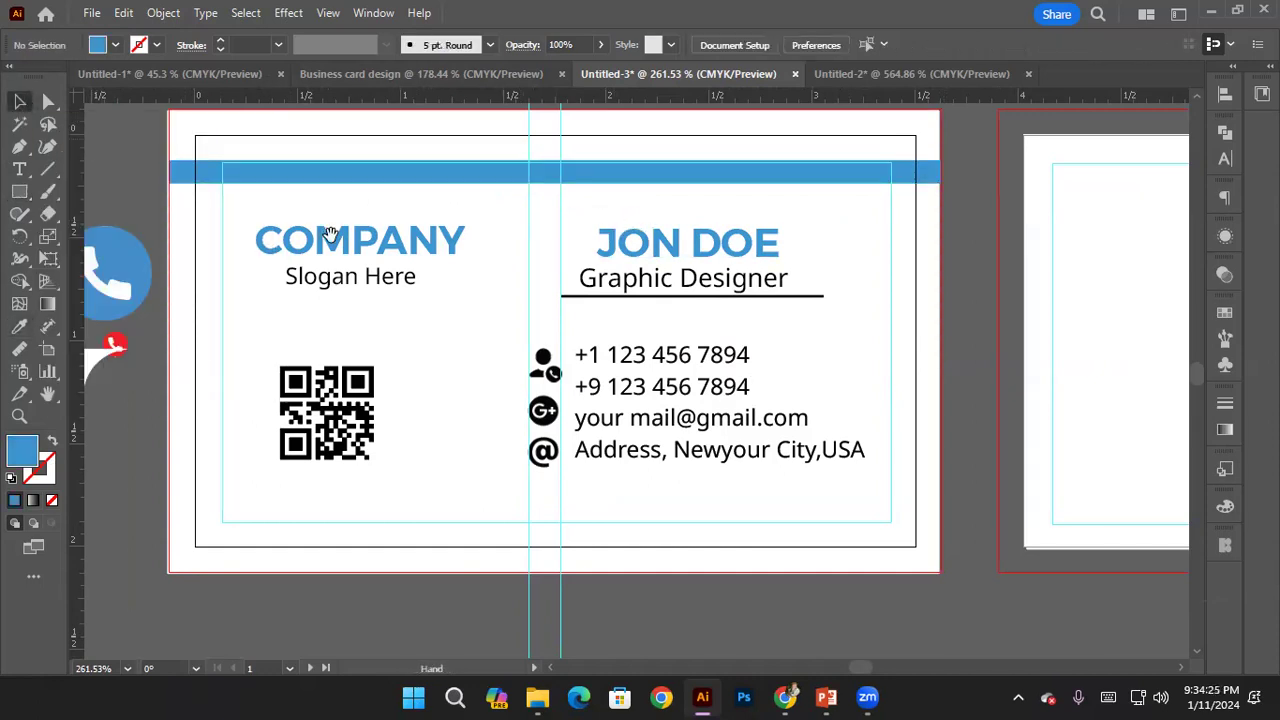
Draw a thicker blue rectangle across the card's full width, just above the lower safe-margin guide
scroll(325, 233, "down", 3)
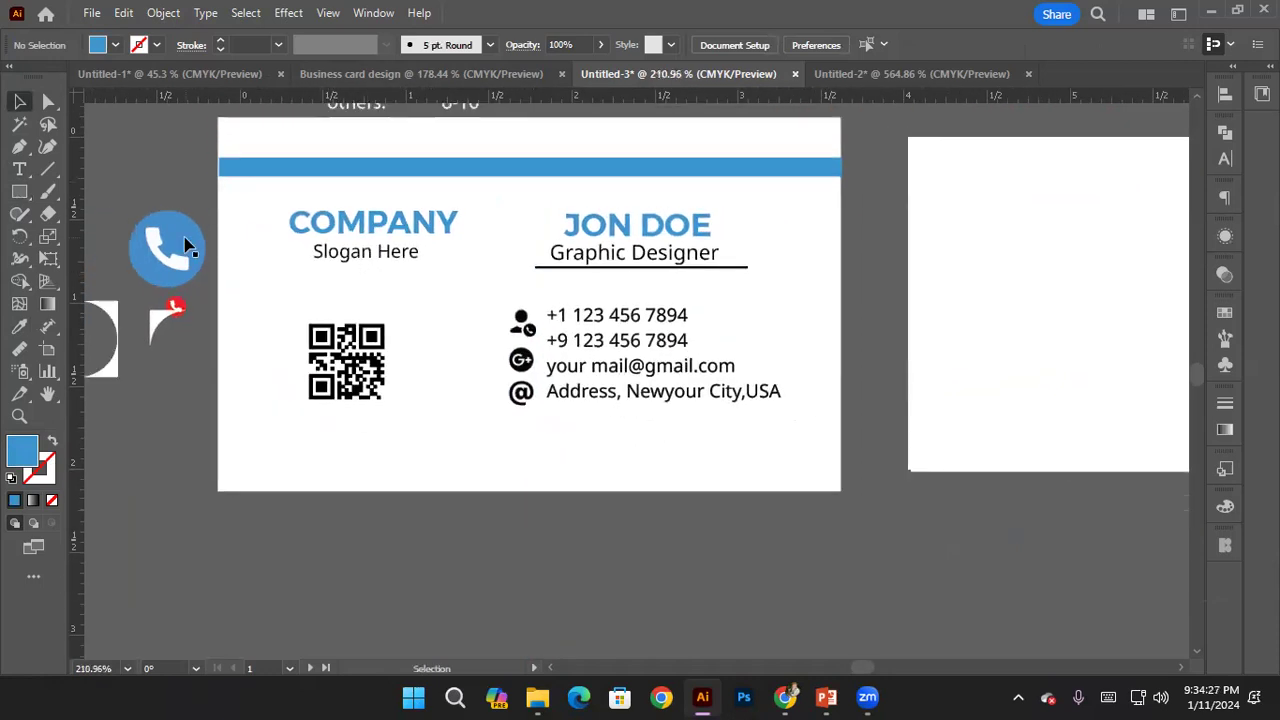
scroll(400, 255, "down", 1)
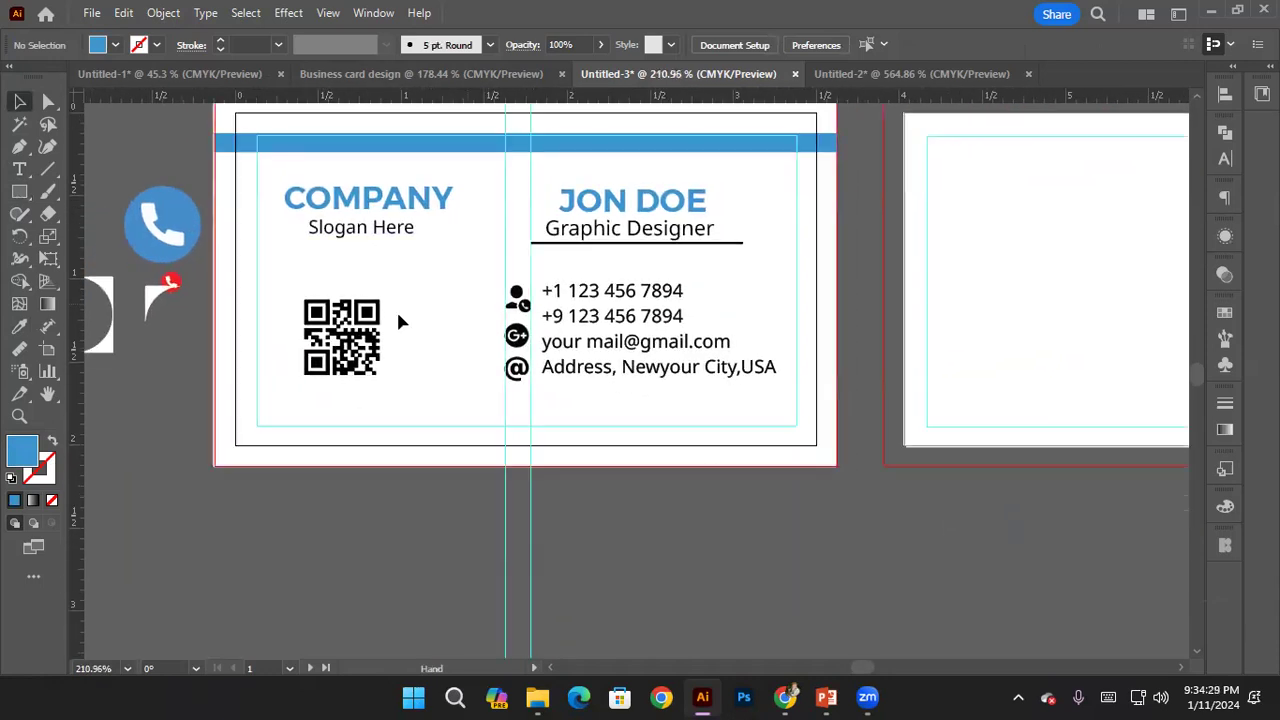
left_click(20, 192)
scroll(430, 380, "down", 1)
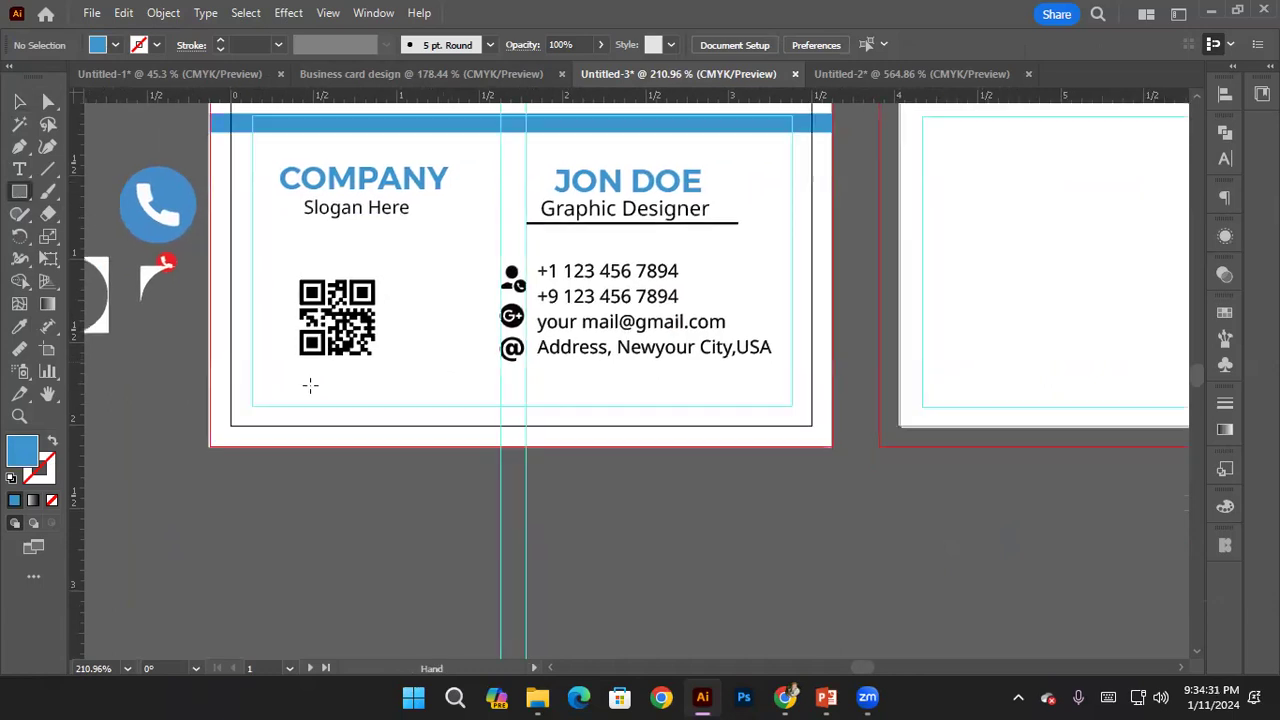
left_click_drag(214, 380, 831, 403)
left_click_drag(832, 402, 831, 405)
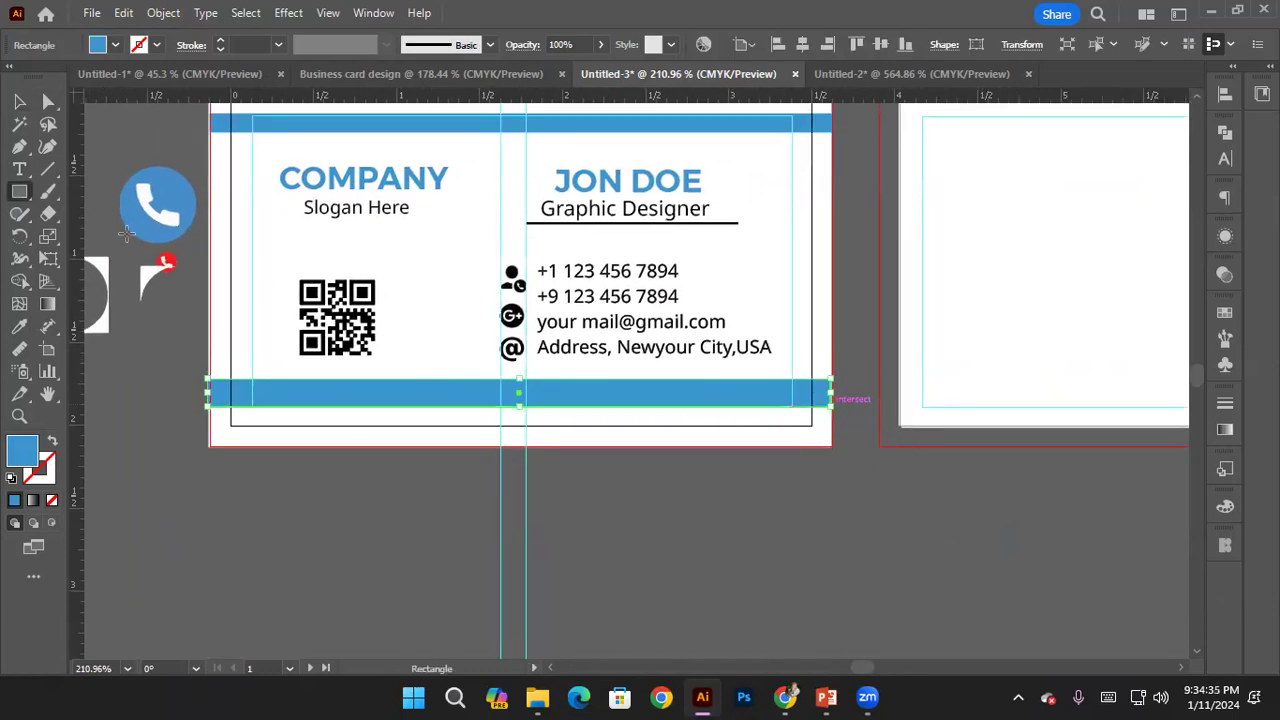
Adjust the lower blue bar horizontally so its ends line up with the card's bleed edges
key("v")
left_click(447, 531)
left_click(403, 402)
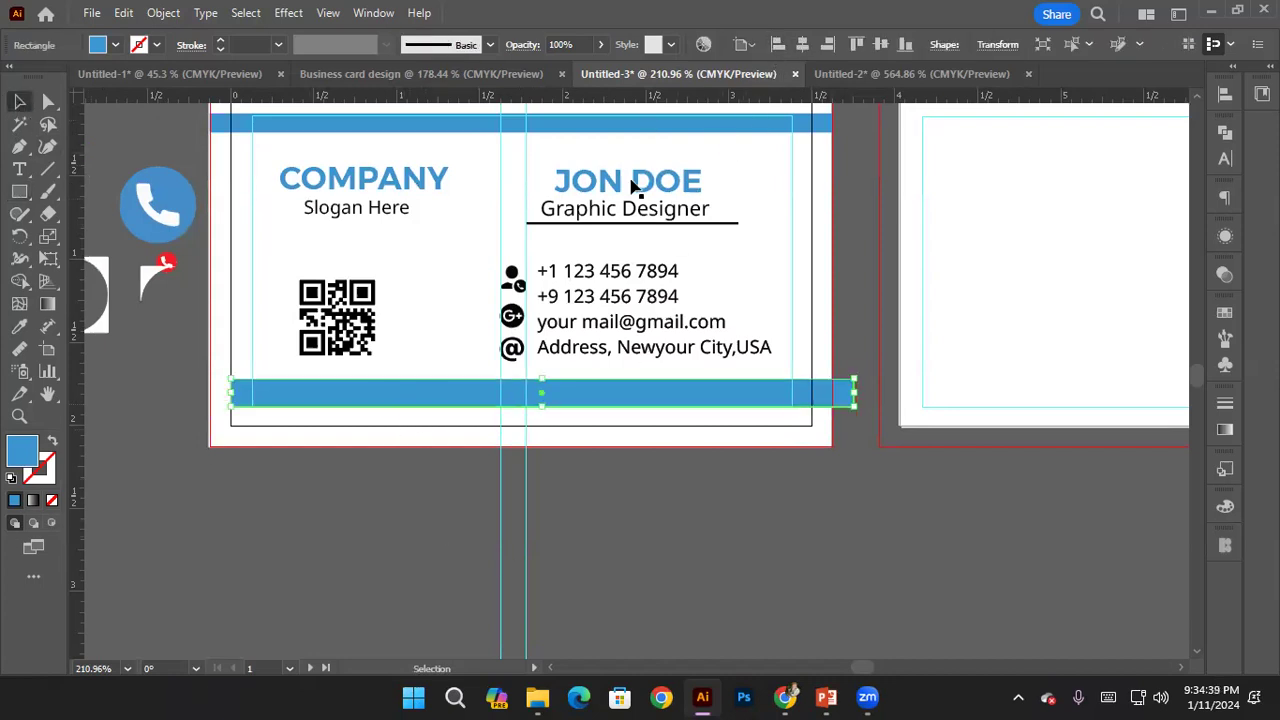
key("z")
left_click_drag(724, 358, 722, 266)
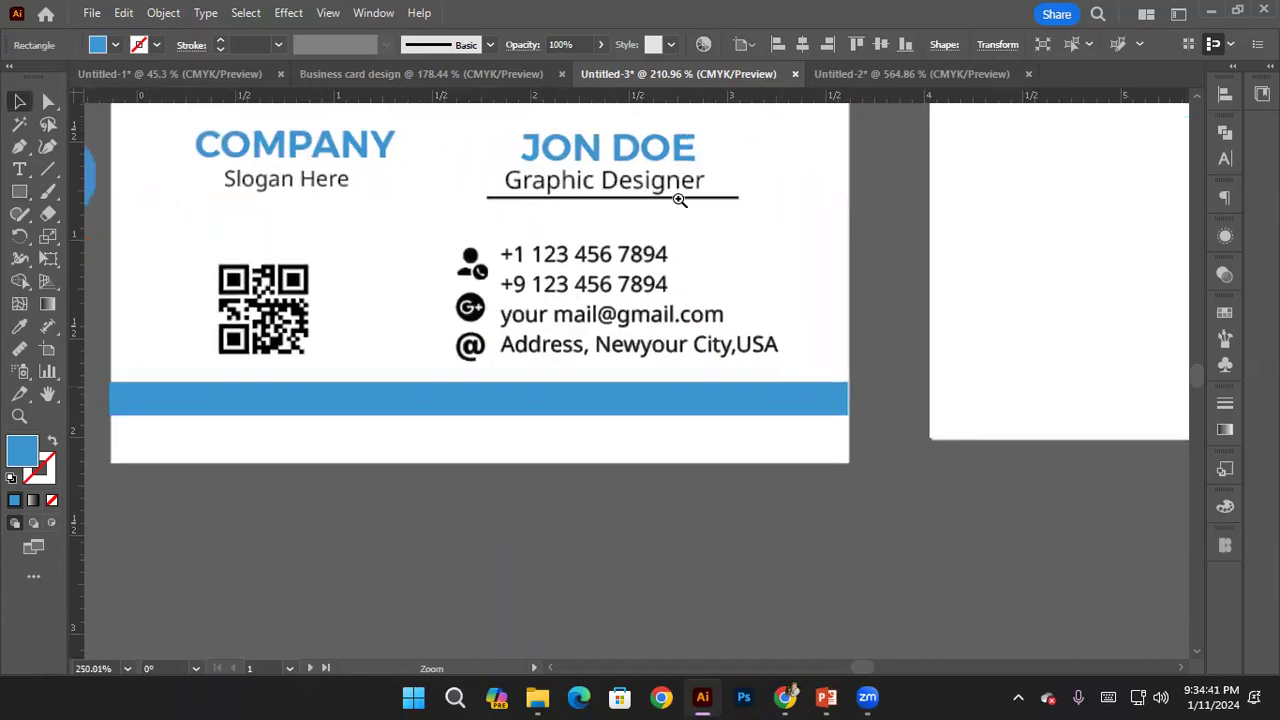
key("v")
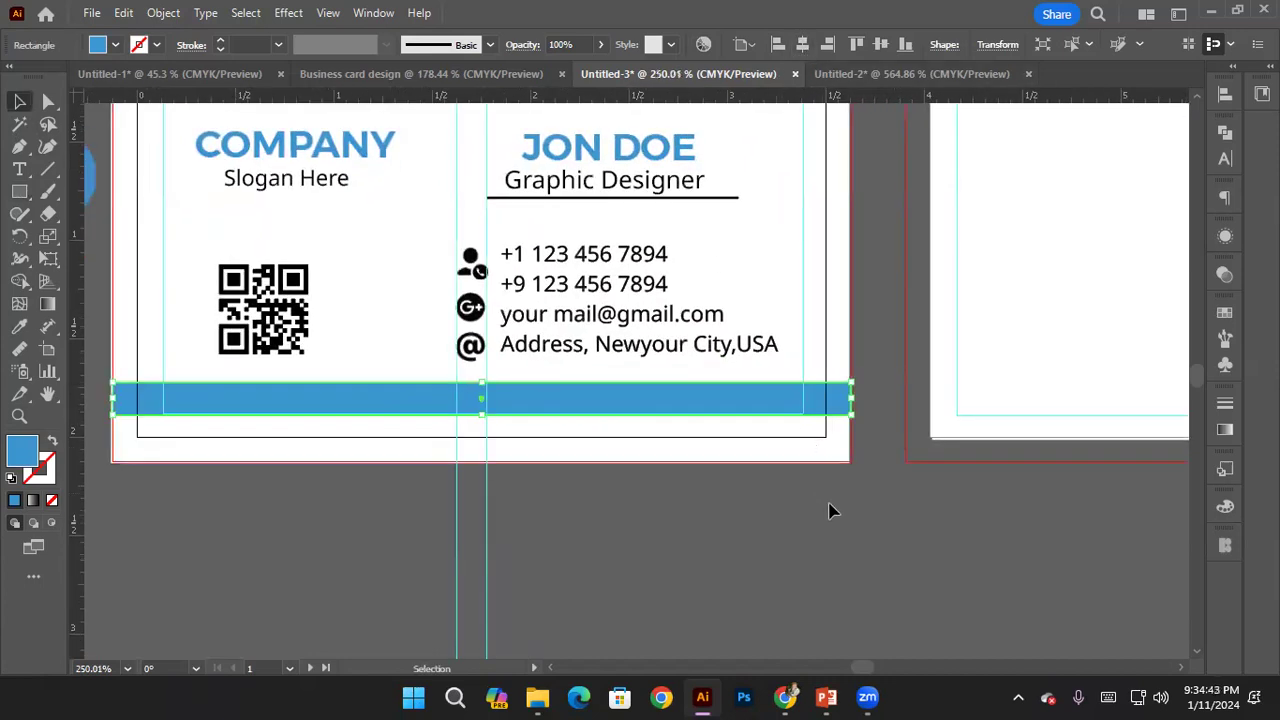
left_click(832, 514)
Draw a tall blue rectangle straddling the card's left edge between the two horizontal bars
key("z")
left_click(648, 360, "alt")
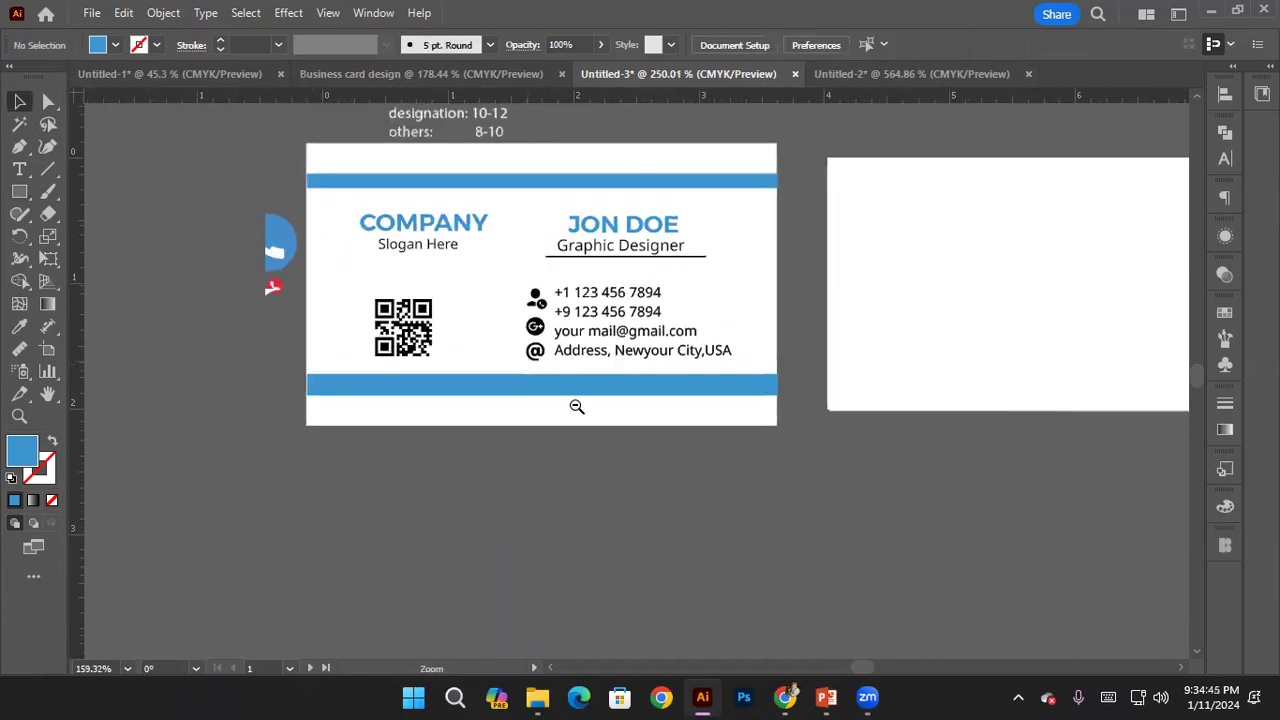
left_click_drag(425, 177, 460, 180)
left_click(26, 190)
scroll(280, 240, "up", 1)
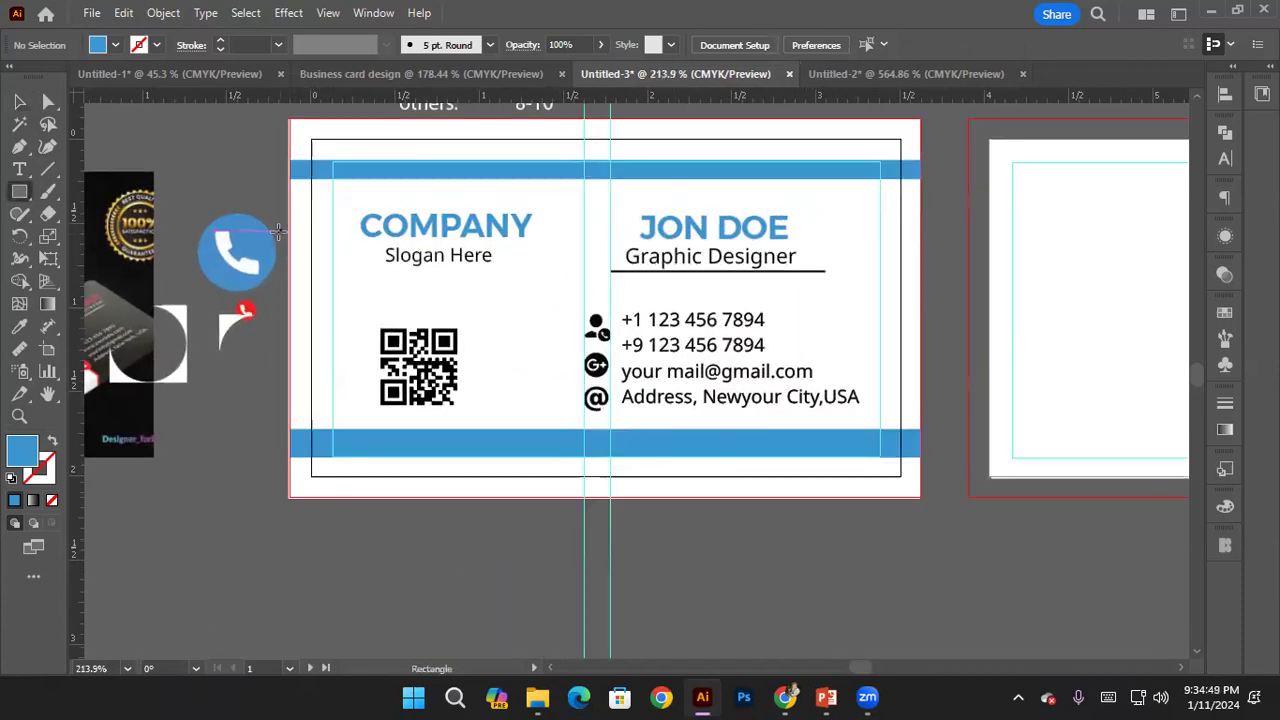
left_click_drag(280, 233, 313, 405)
Fully round the corners of the tall blue rectangle on the left edge and widen it slightly
key("a")
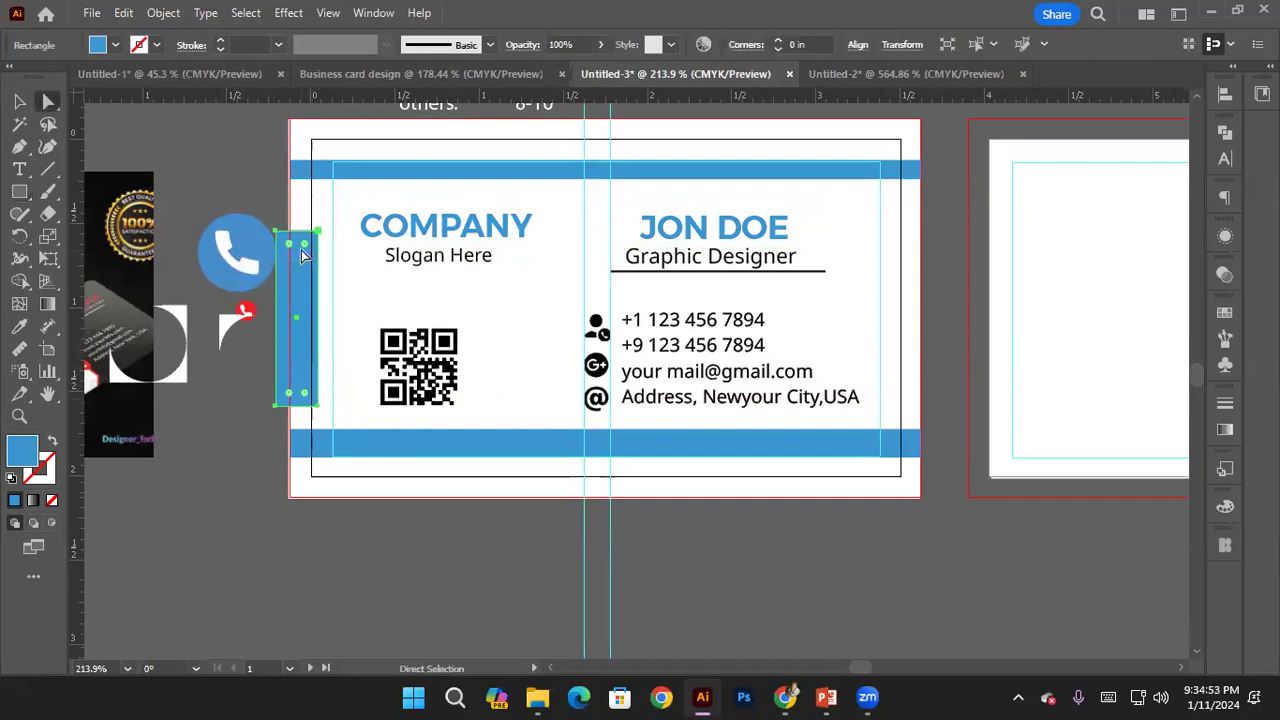
left_click_drag(304, 249, 278, 265)
left_click(18, 101)
left_click(234, 171)
scroll(234, 171, "up", 2)
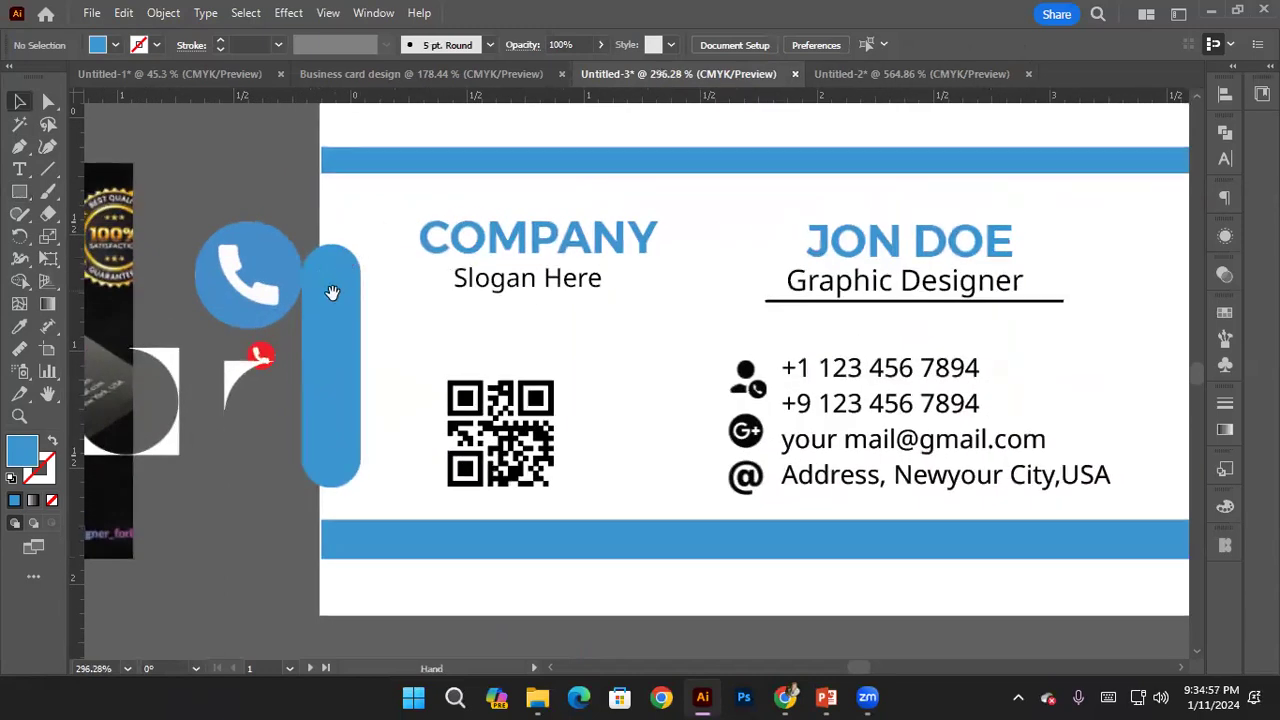
left_click_drag(334, 331, 370, 370)
Move the phone icon and the loose shapes beside the card farther left, away from the rounded blue shape
left_click(222, 211)
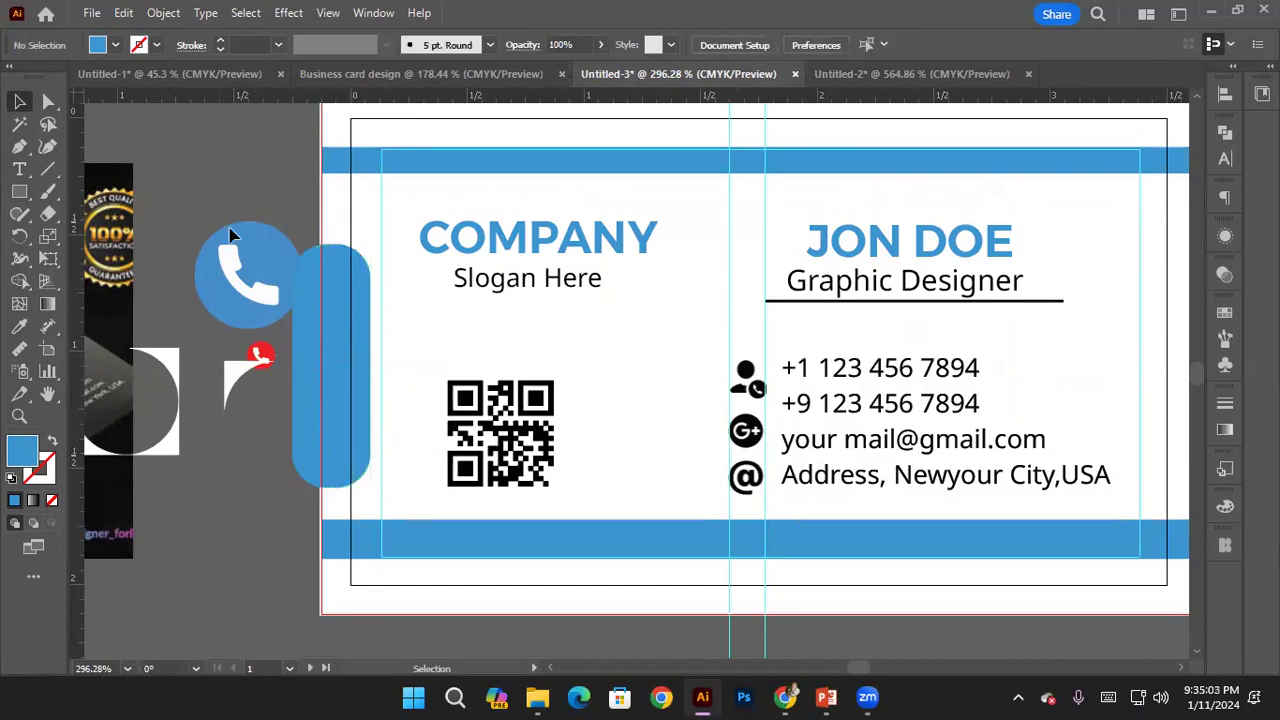
left_click_drag(270, 310, 152, 310)
left_click(321, 325, "ctrl")
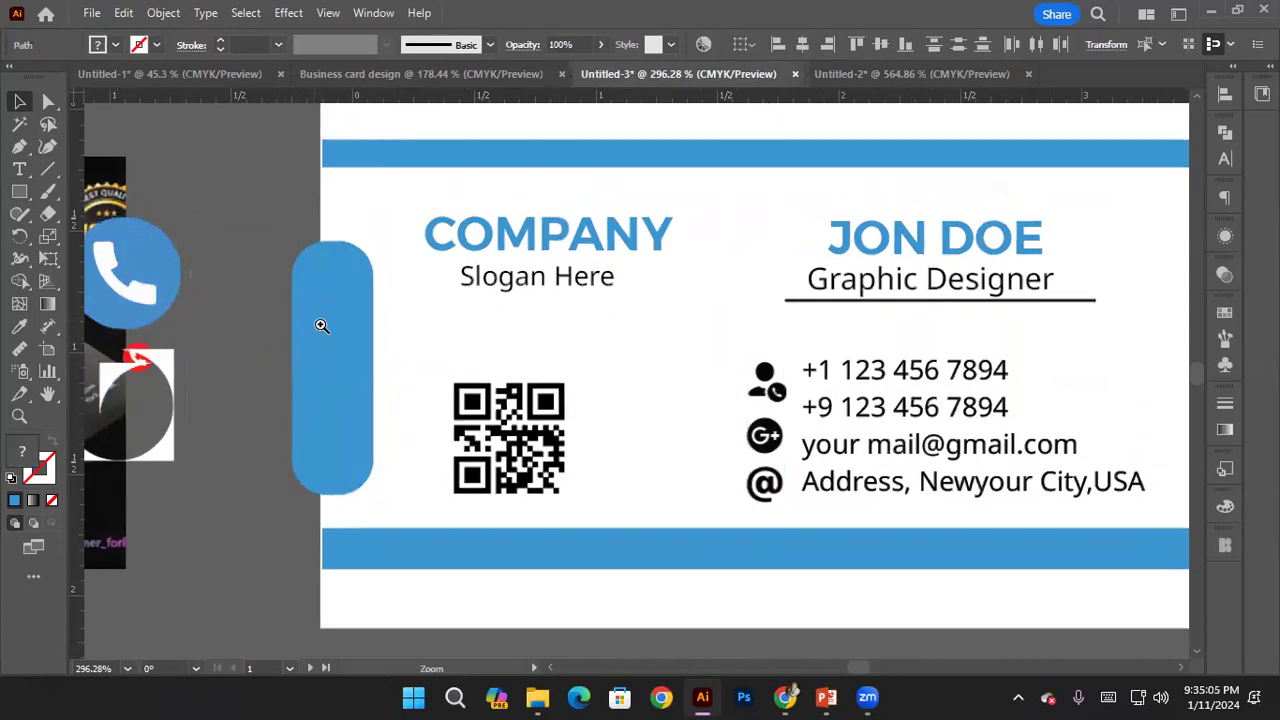
left_click_drag(321, 325, 317, 311)
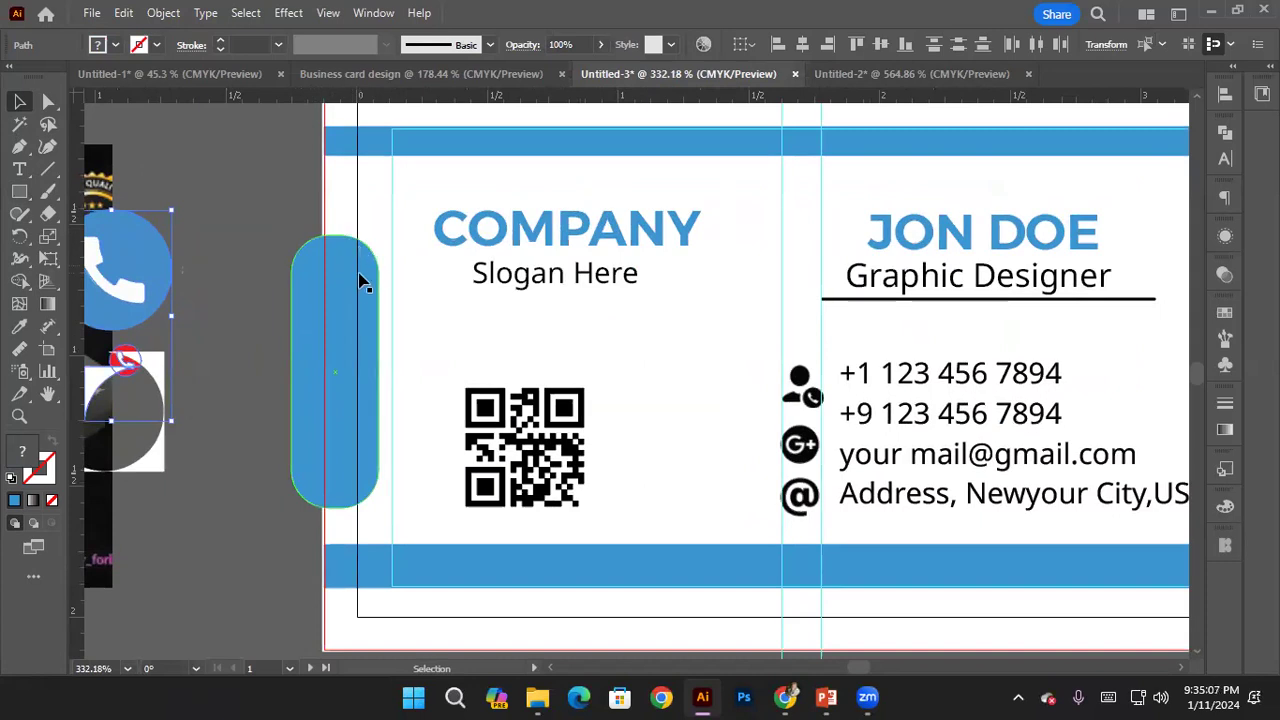
scroll(369, 355, "down", 1)
Align the rounded blue shape to the card's vertical centre, undoing the mistaken horizontal centring
left_click(369, 352)
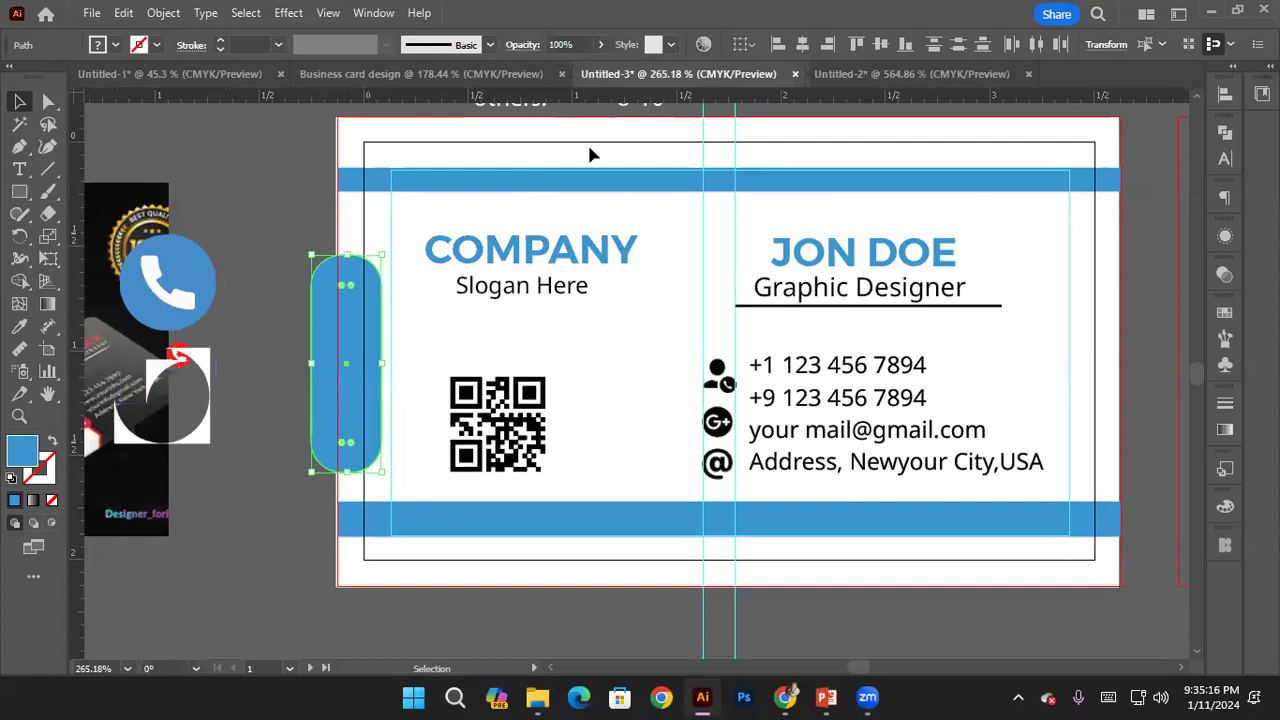
left_click(800, 51)
key("ctrl+z")
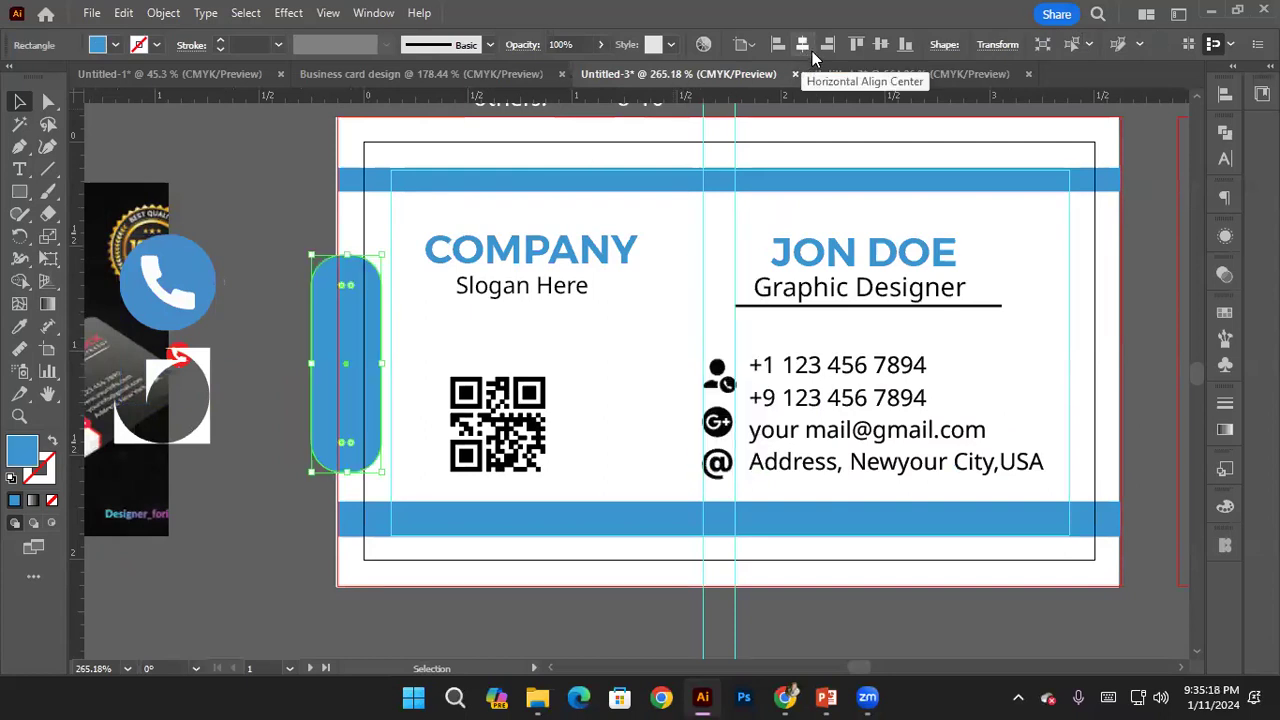
left_click(880, 45)
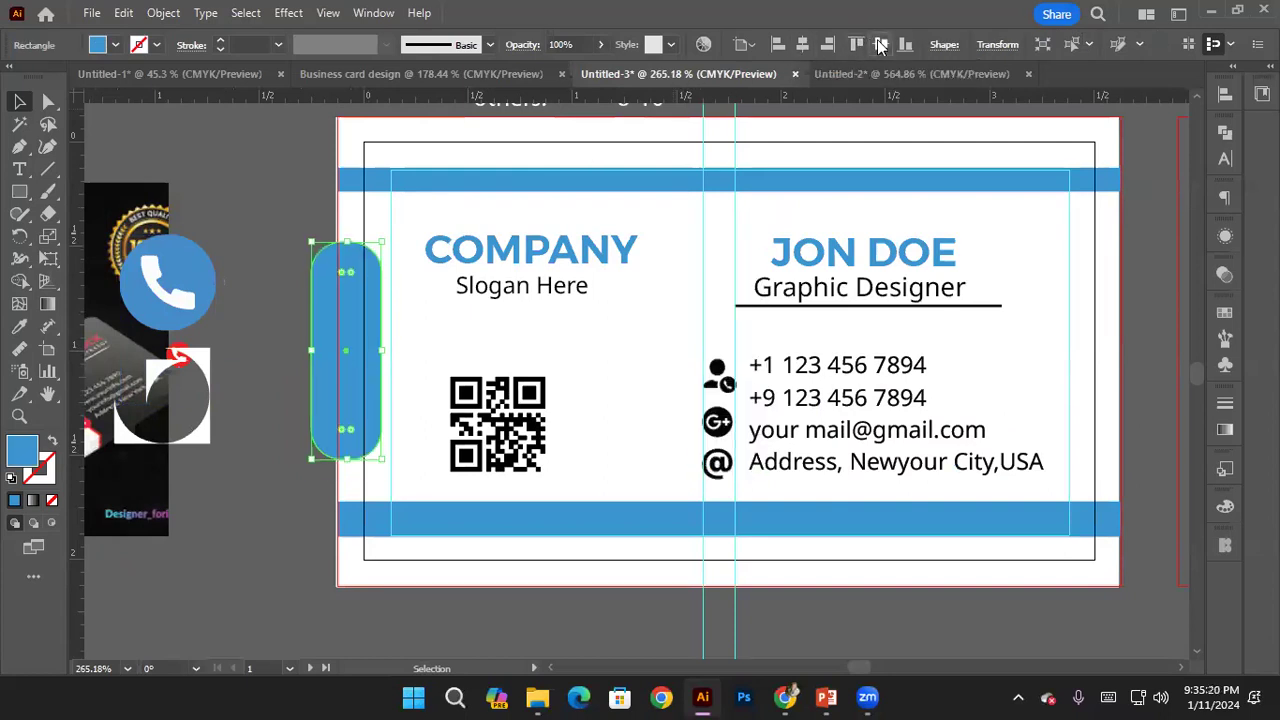
Duplicate the rounded blue shape onto the card's right edge, mirroring the position of the left one
left_click(300, 262)
left_click_drag(313, 327, 986, 287)
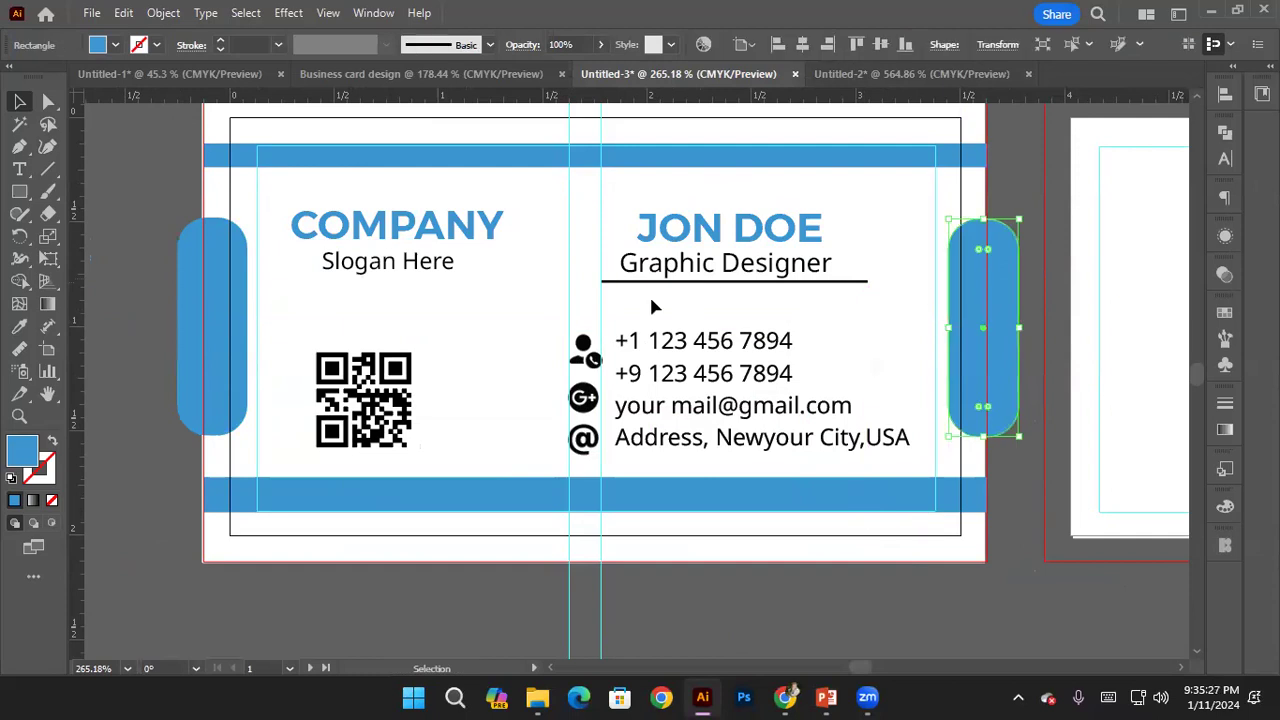
left_click(155, 186)
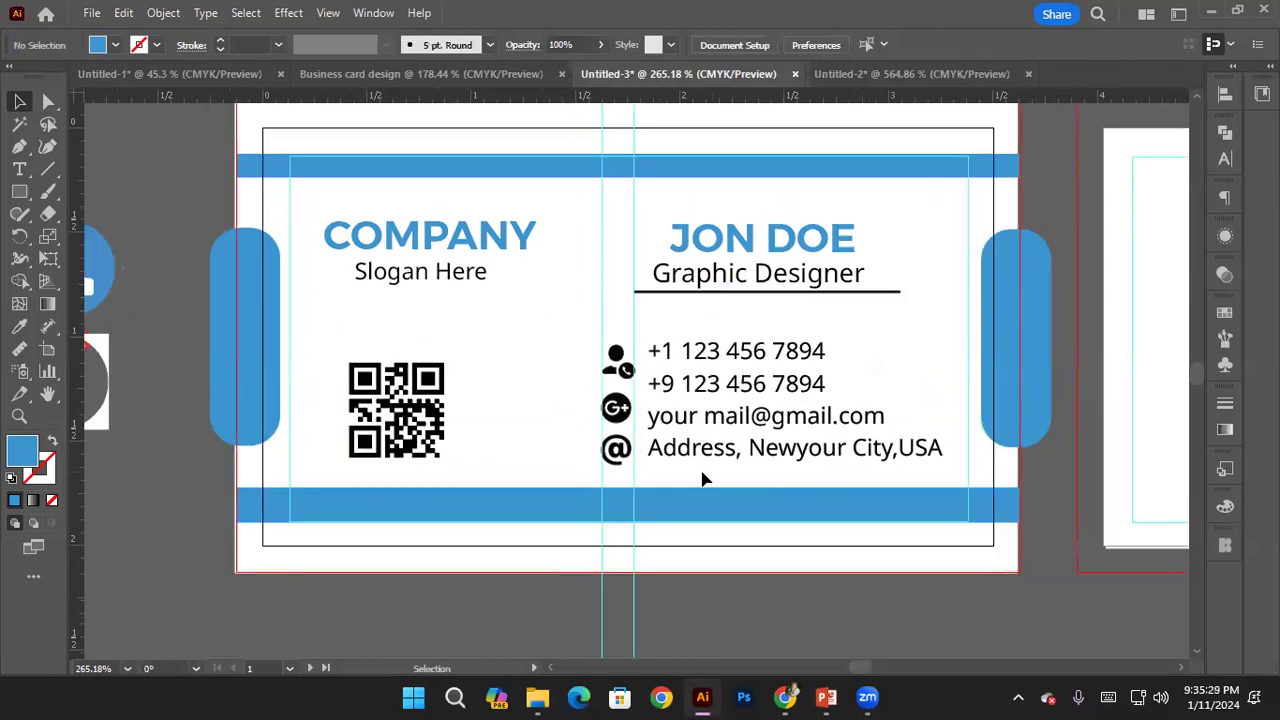
Hide the guides to view the card design without them
scroll(672, 308, "down", 2)
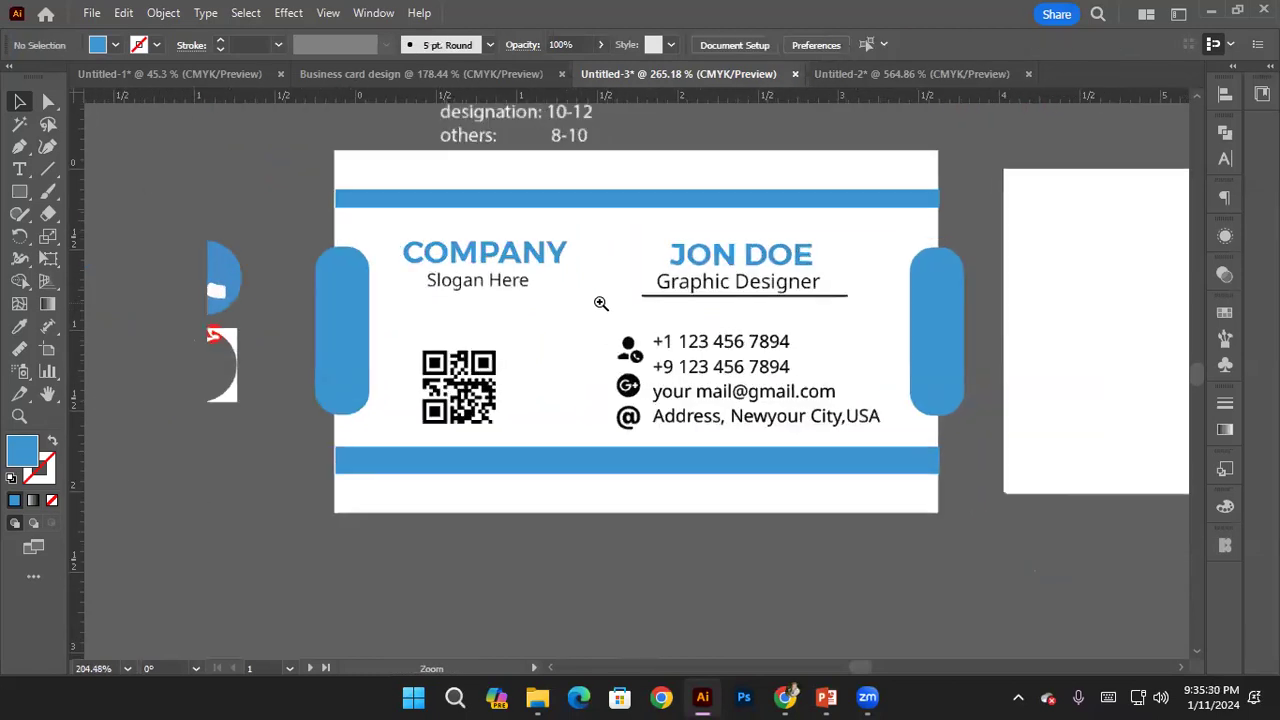
right_click(254, 172)
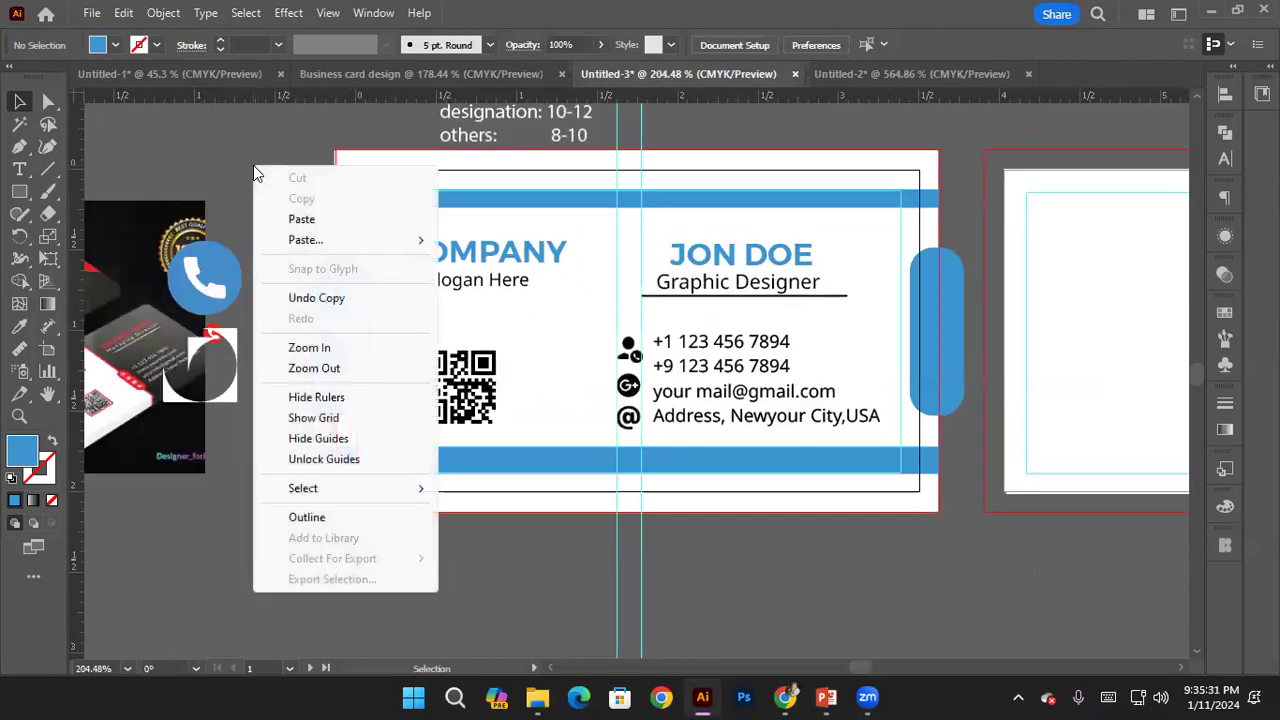
left_click(336, 442)
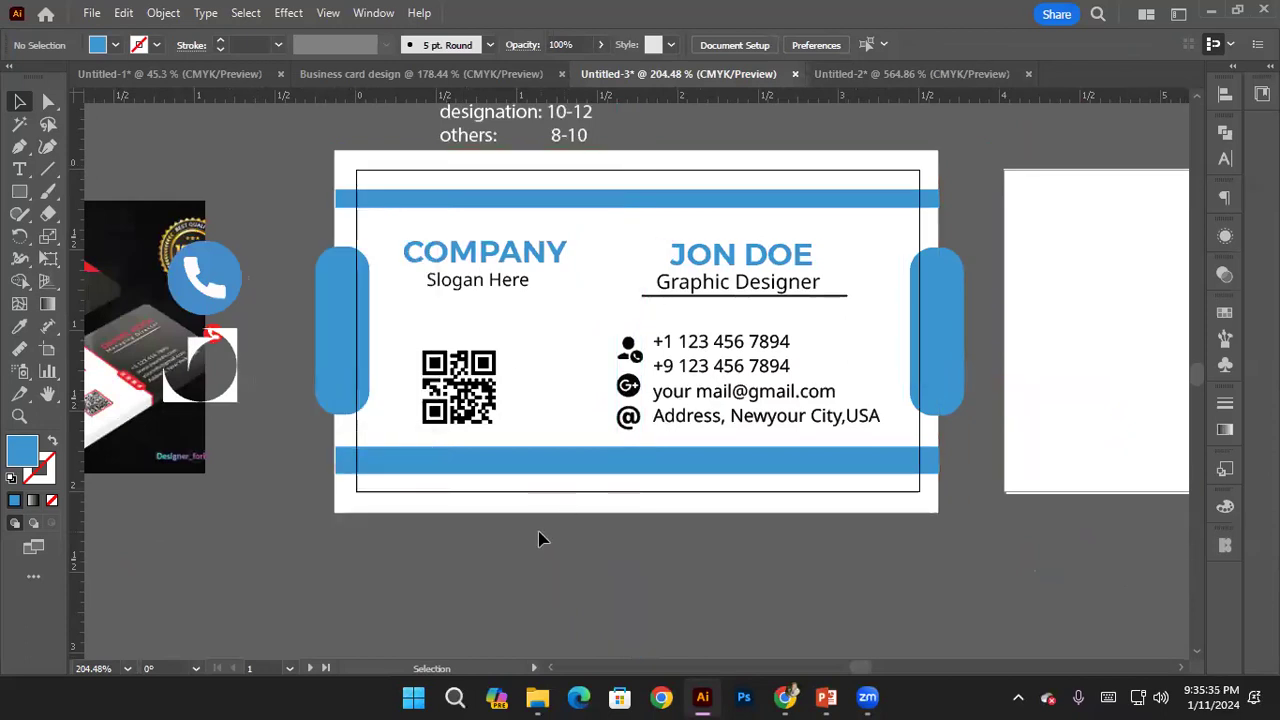
Preview the card trimmed to its artboard with Trim View and return to the normal view
scroll(668, 282, "up", 1)
scroll(668, 300, "up", 1)
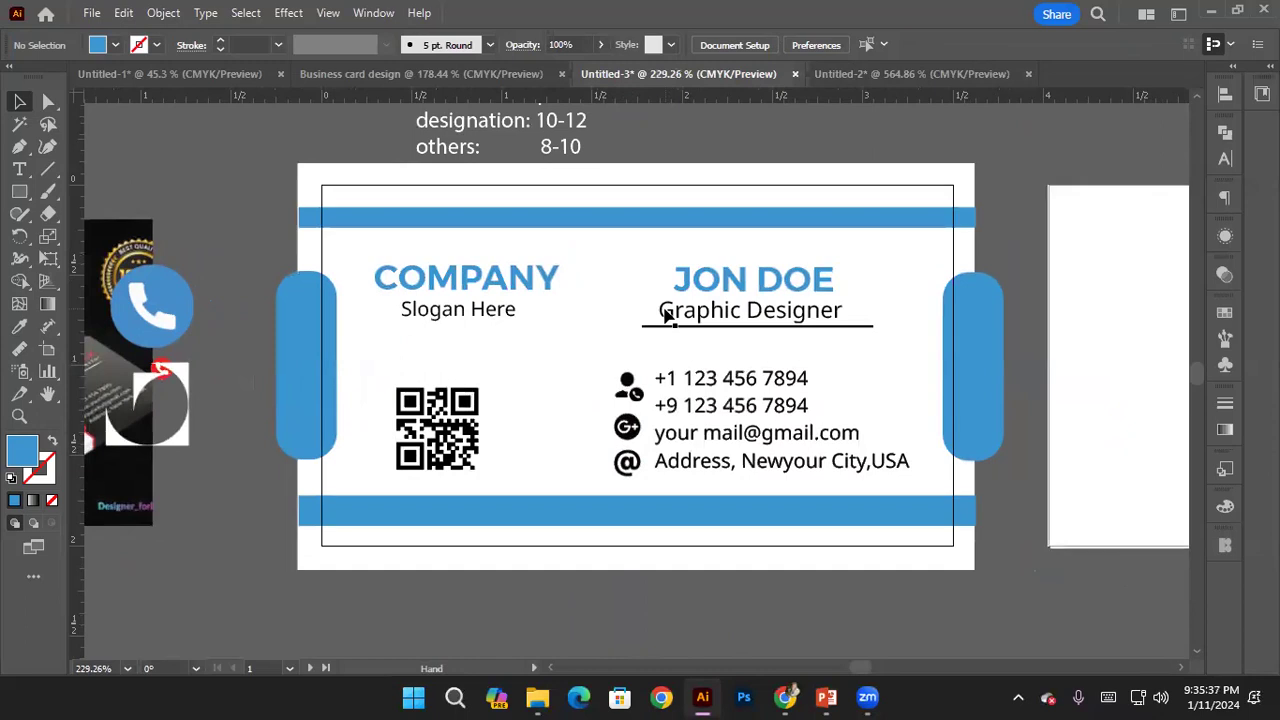
scroll(675, 315, "up", 2)
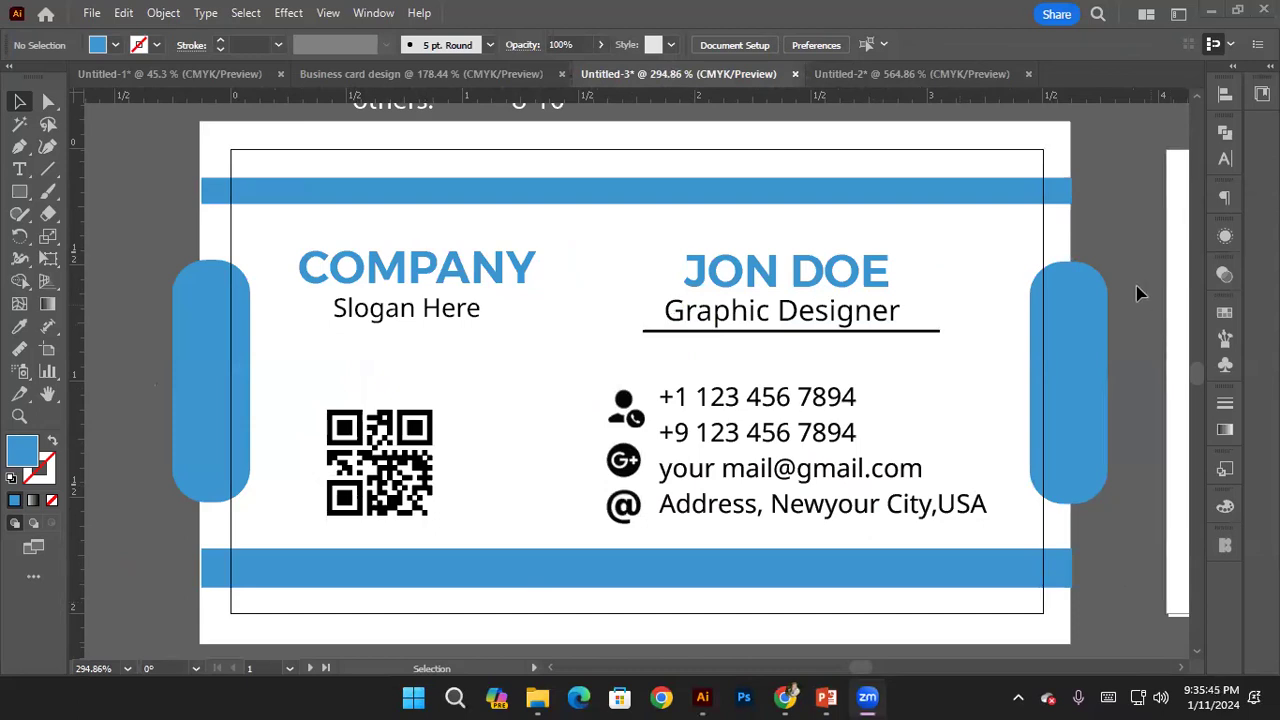
left_click(327, 13)
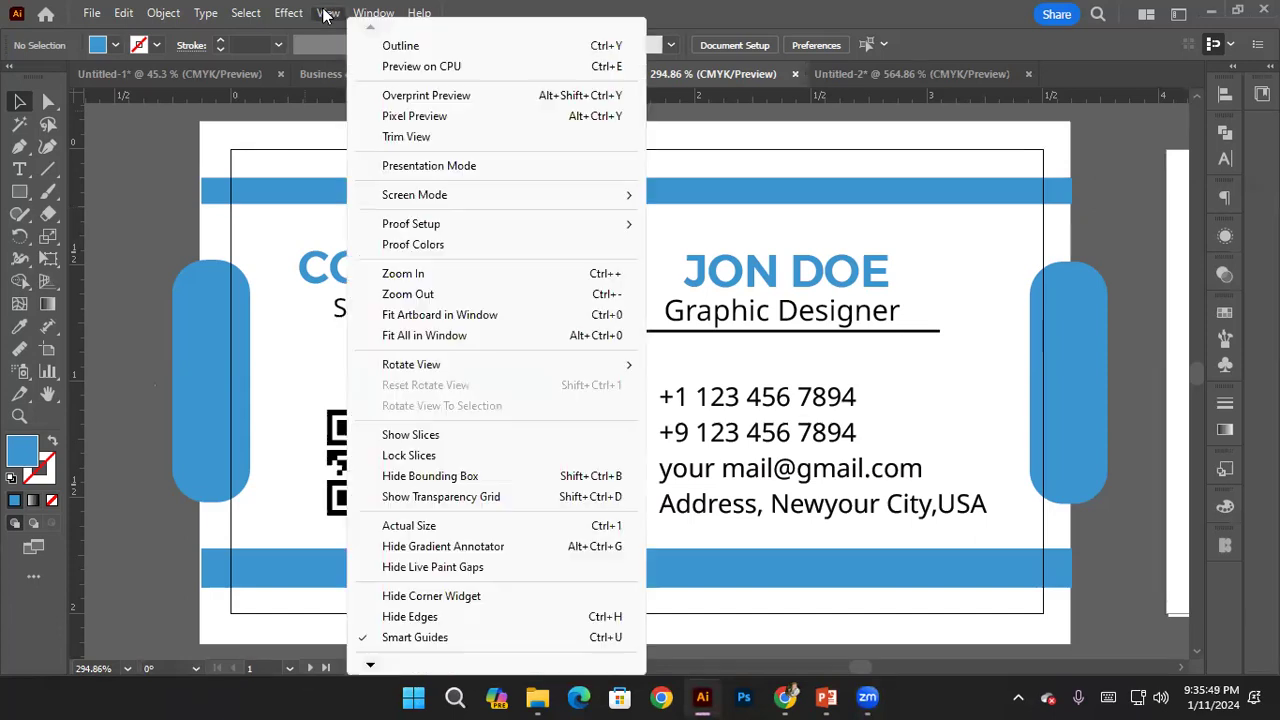
left_click(416, 142)
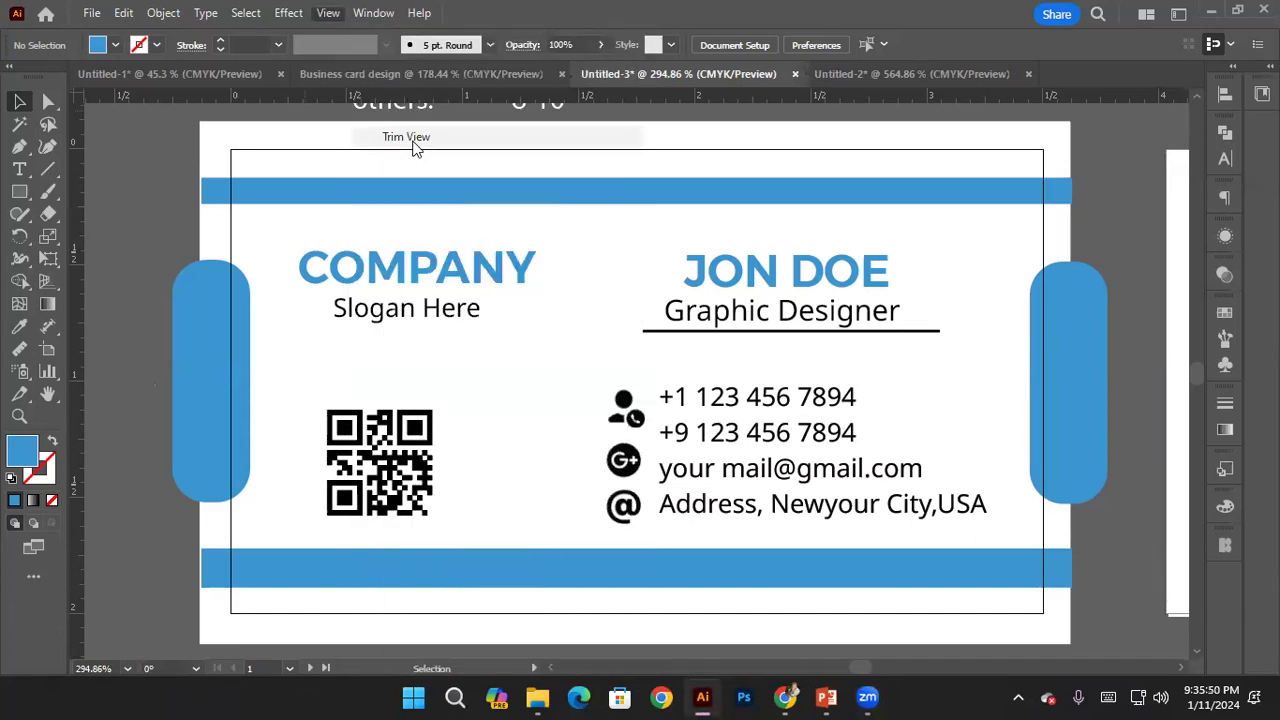
left_click_drag(452, 271, 480, 291)
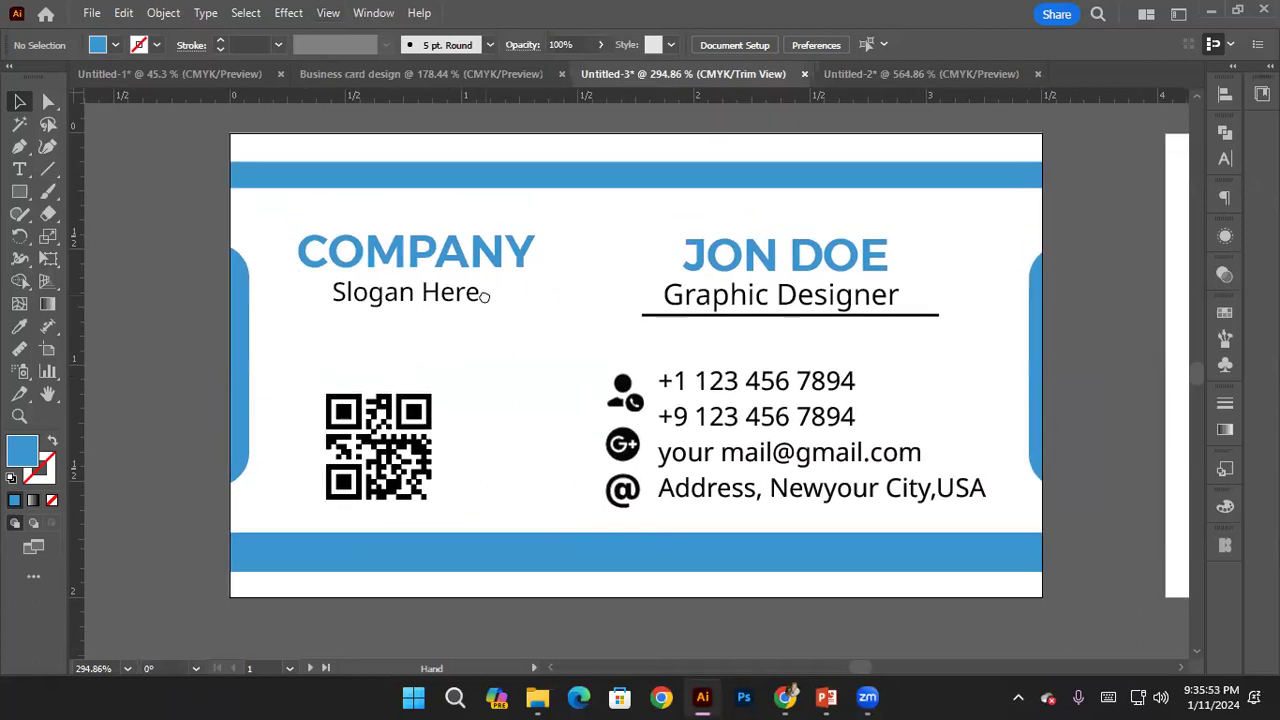
left_click(328, 13)
left_click(408, 133)
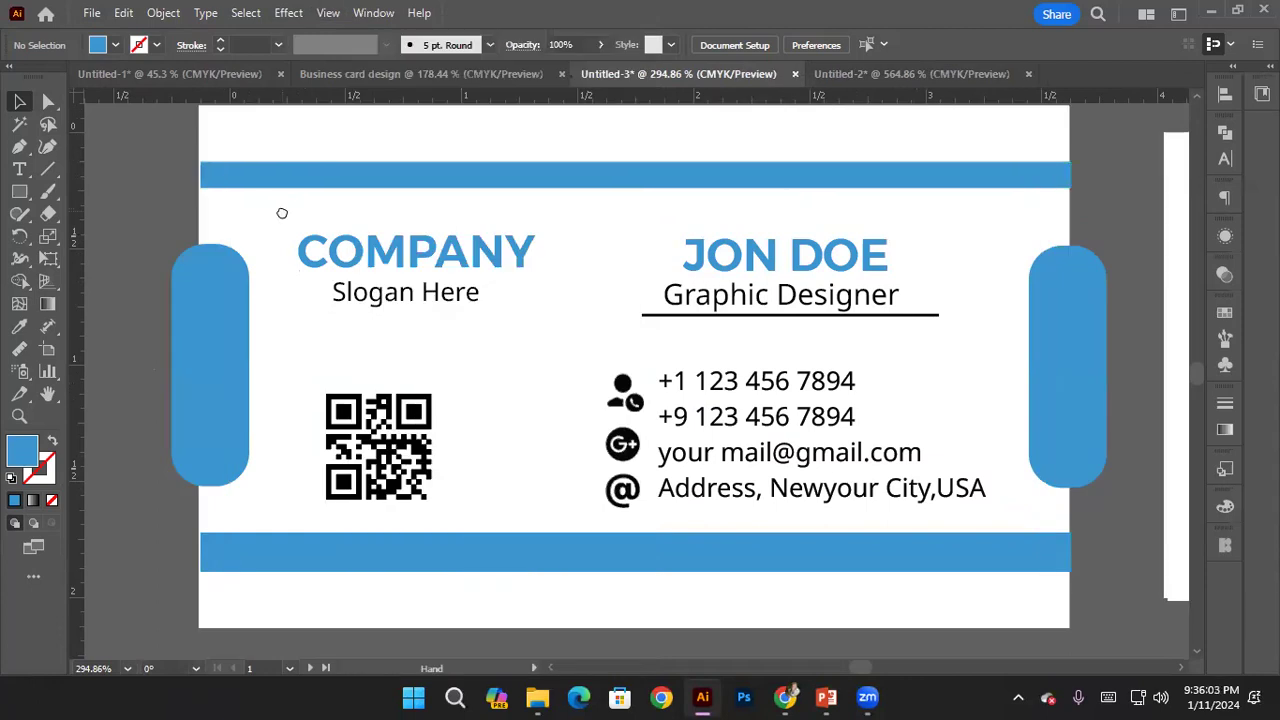
left_click_drag(315, 218, 286, 220)
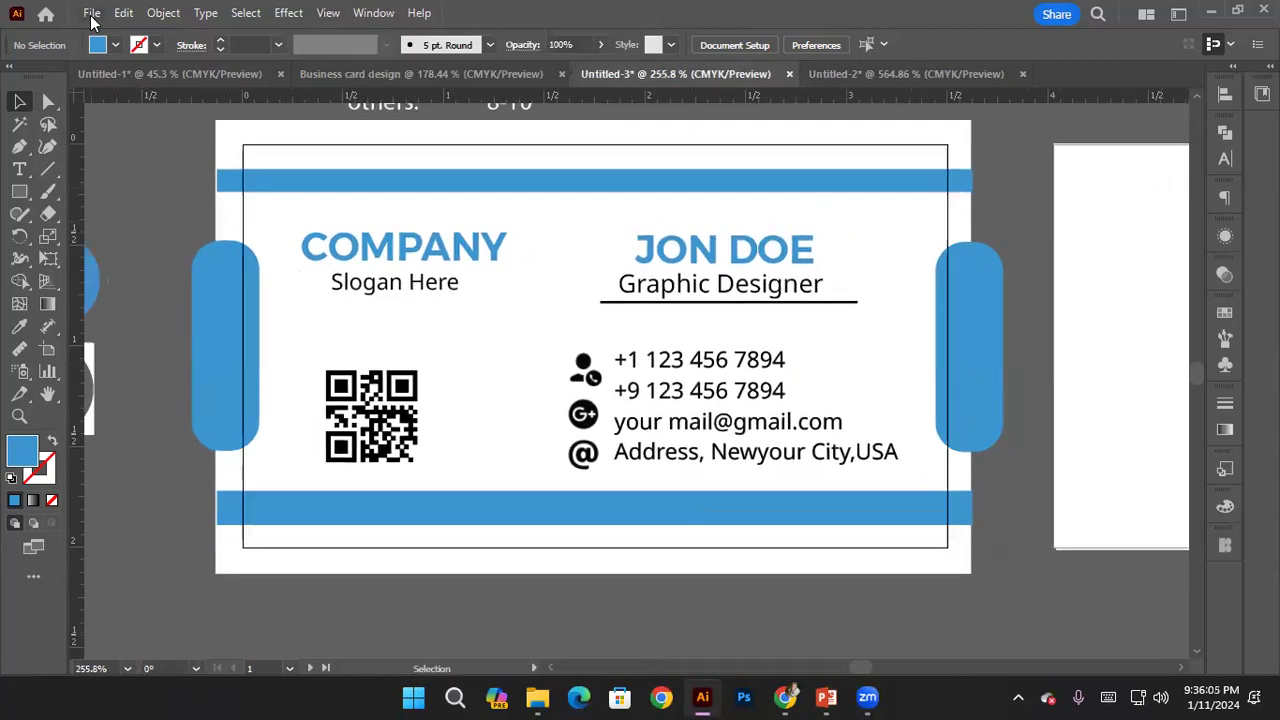
Export the card with Save for Web as a JPEG scaled to 300 percent, proceeding to the save location
left_click(88, 13)
mouse_move(145, 422)
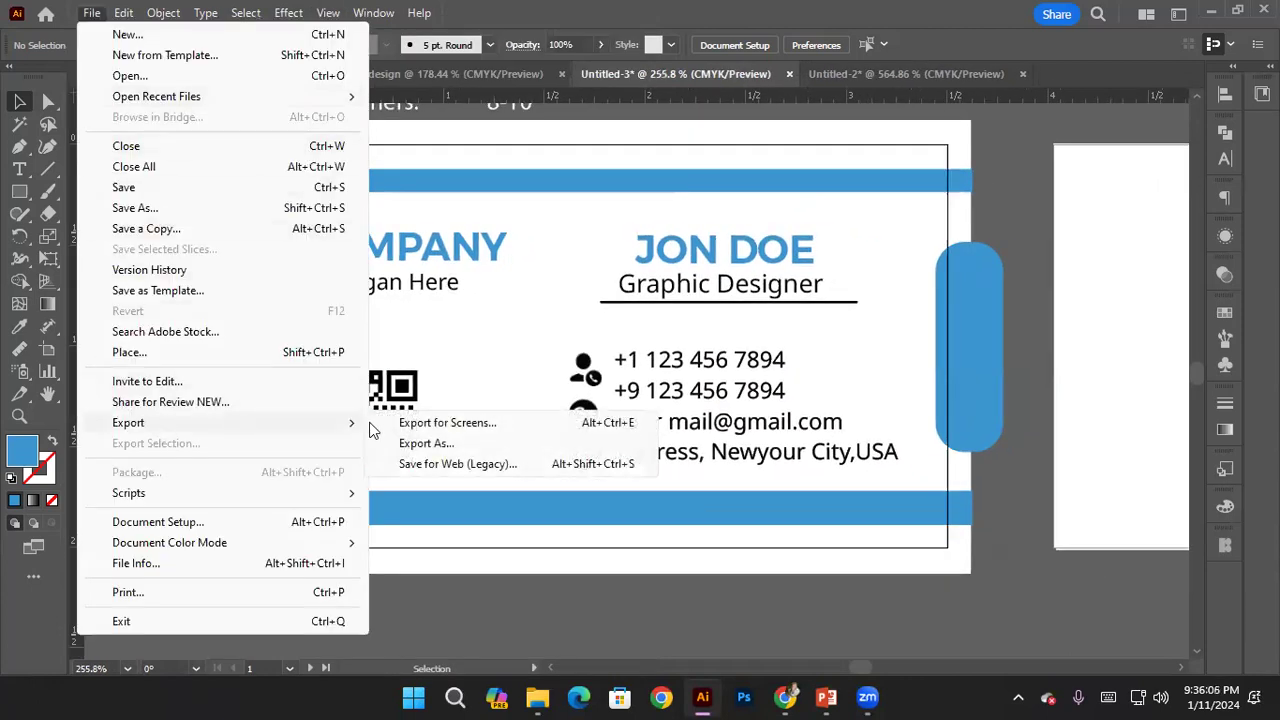
left_click(437, 465)
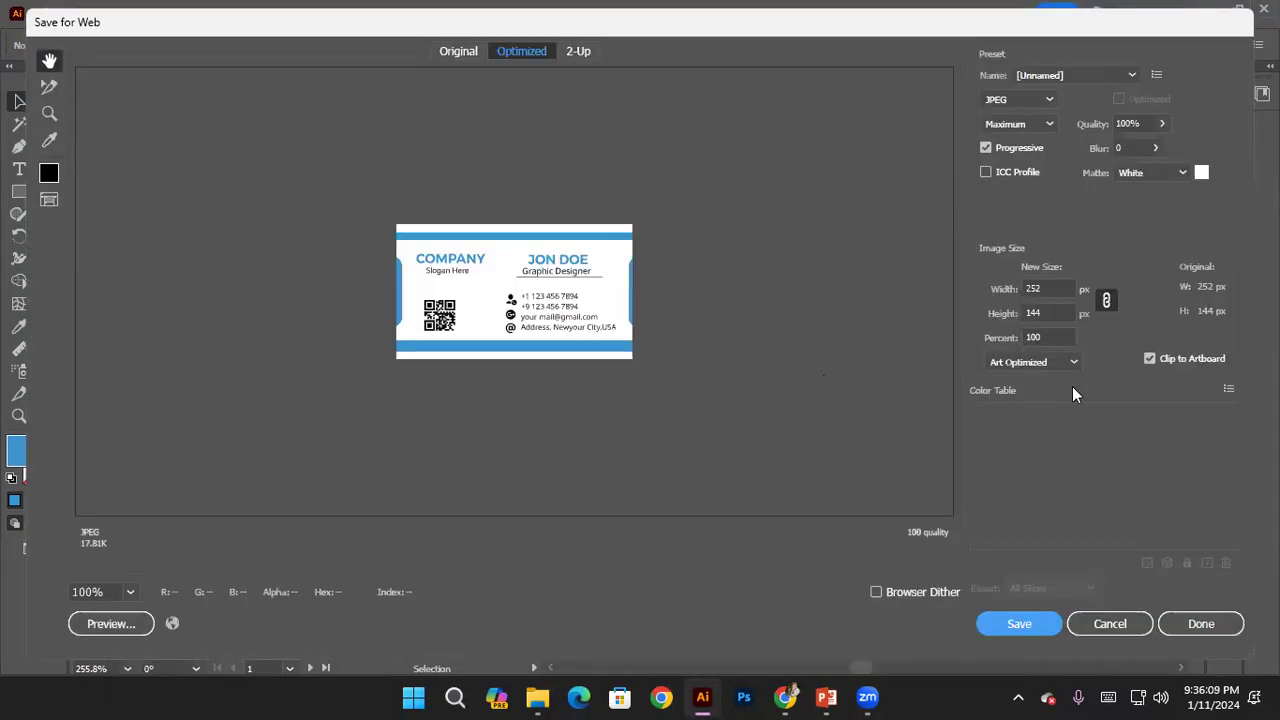
left_click(1057, 337)
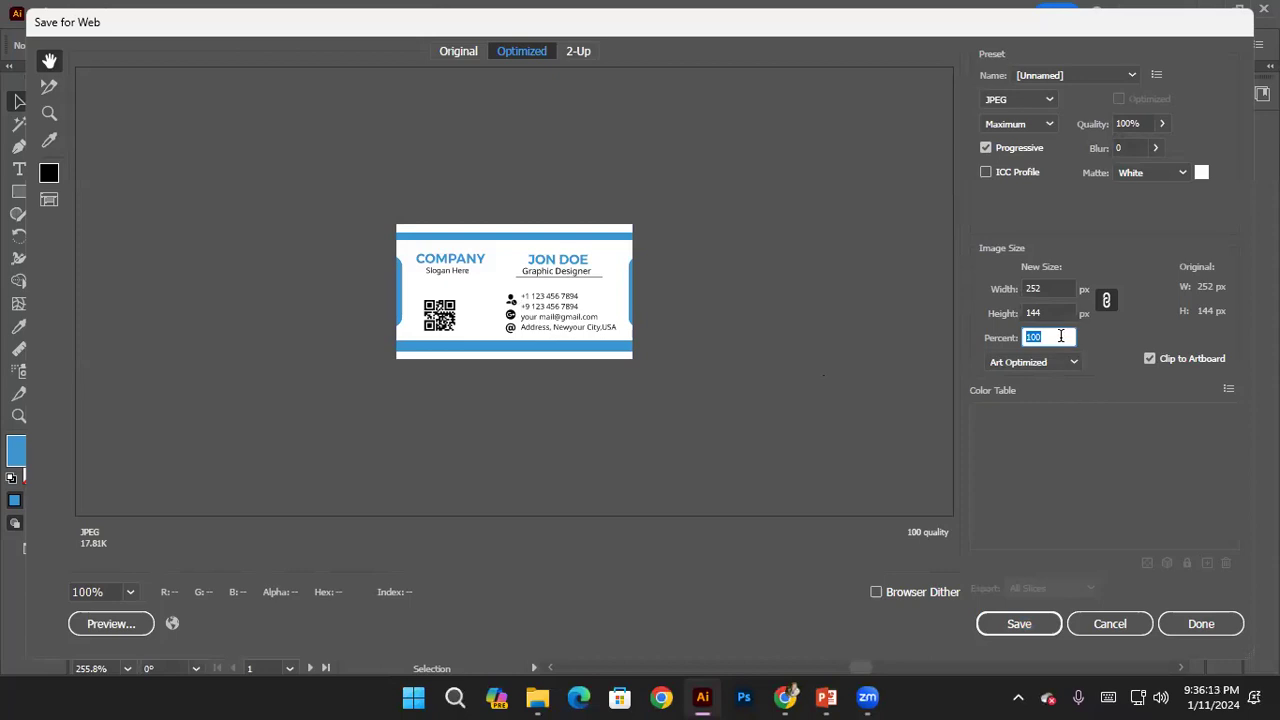
type("30")
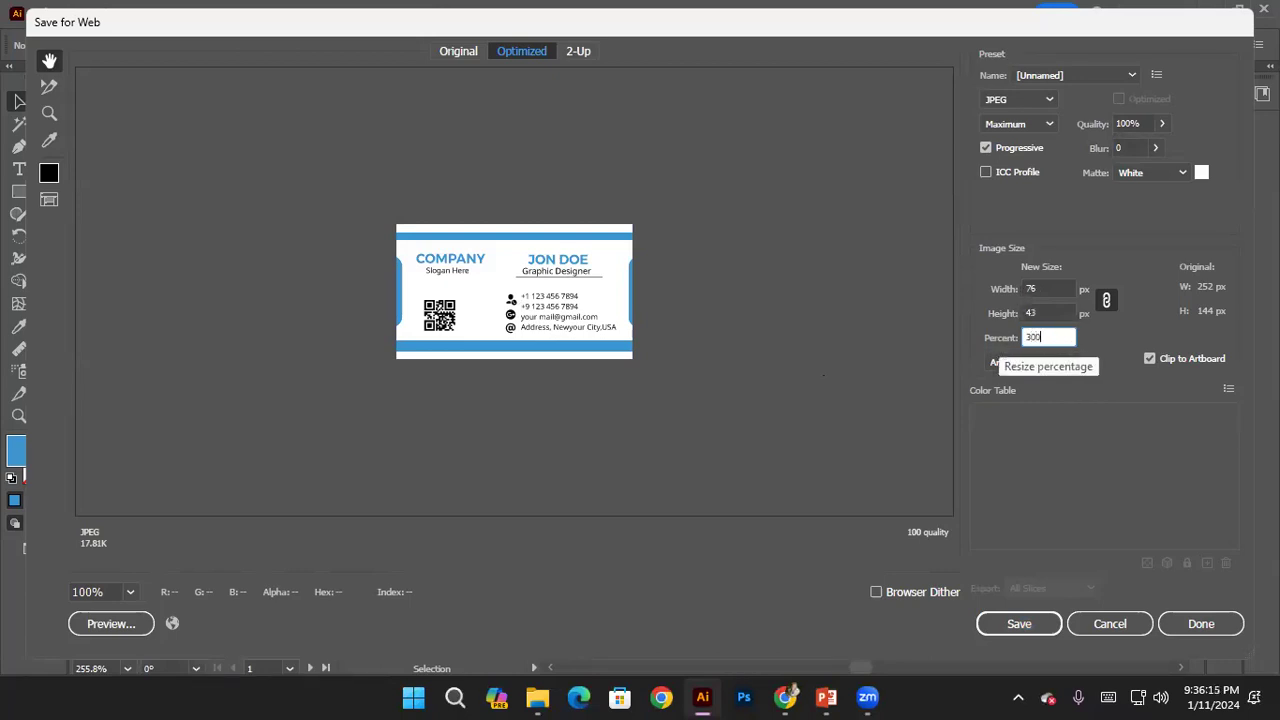
type("0")
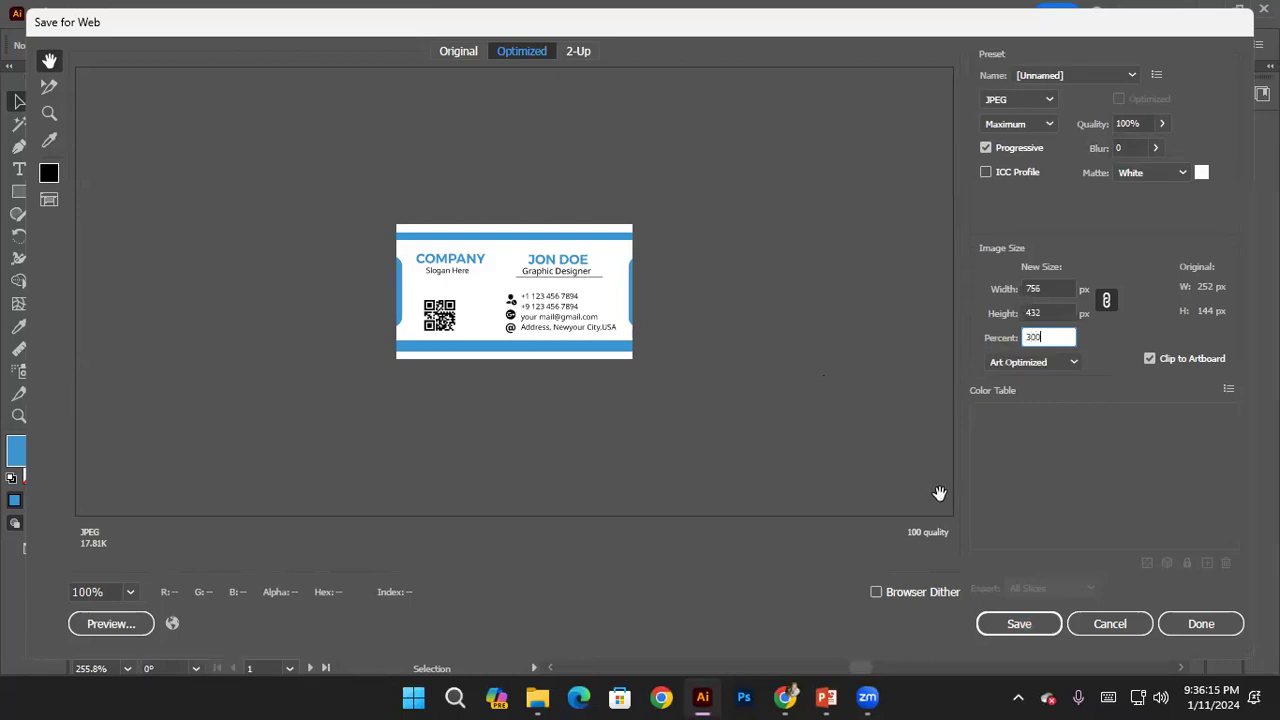
left_click(1036, 289)
left_click(1047, 312)
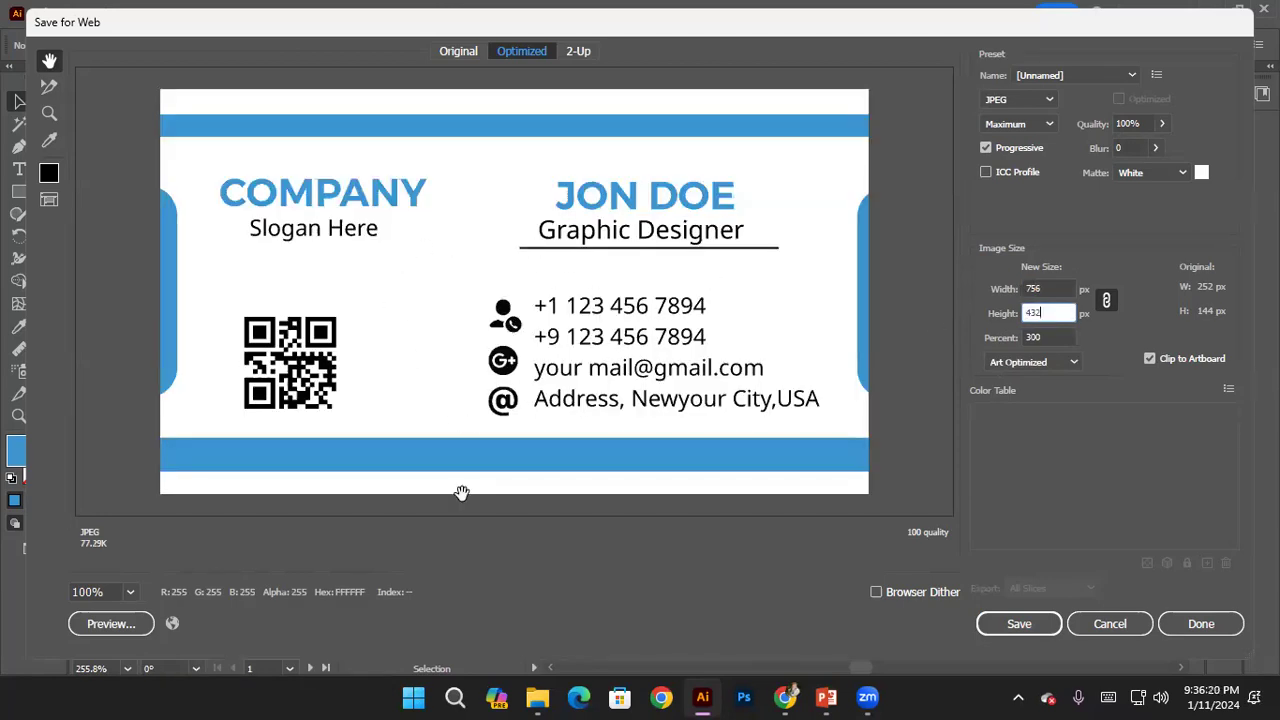
key("Return")
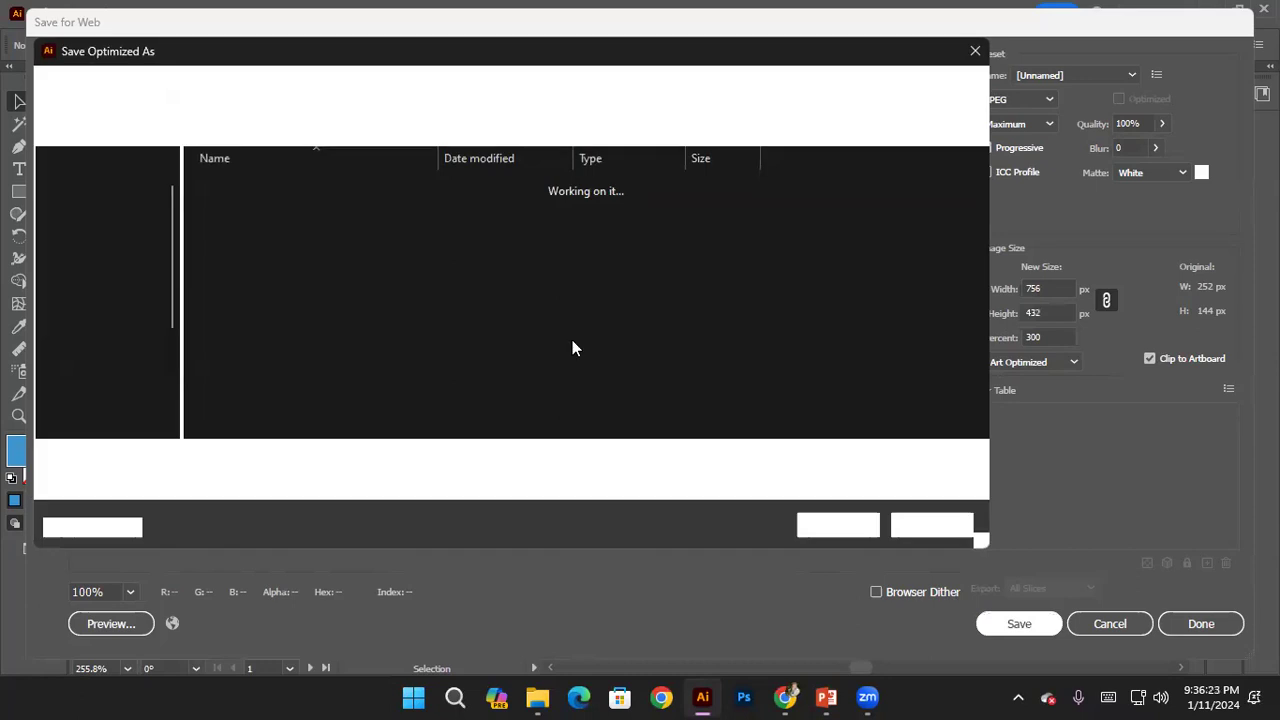
Create a new folder named "bs card" on the Desktop for the exported image
left_click(98, 203)
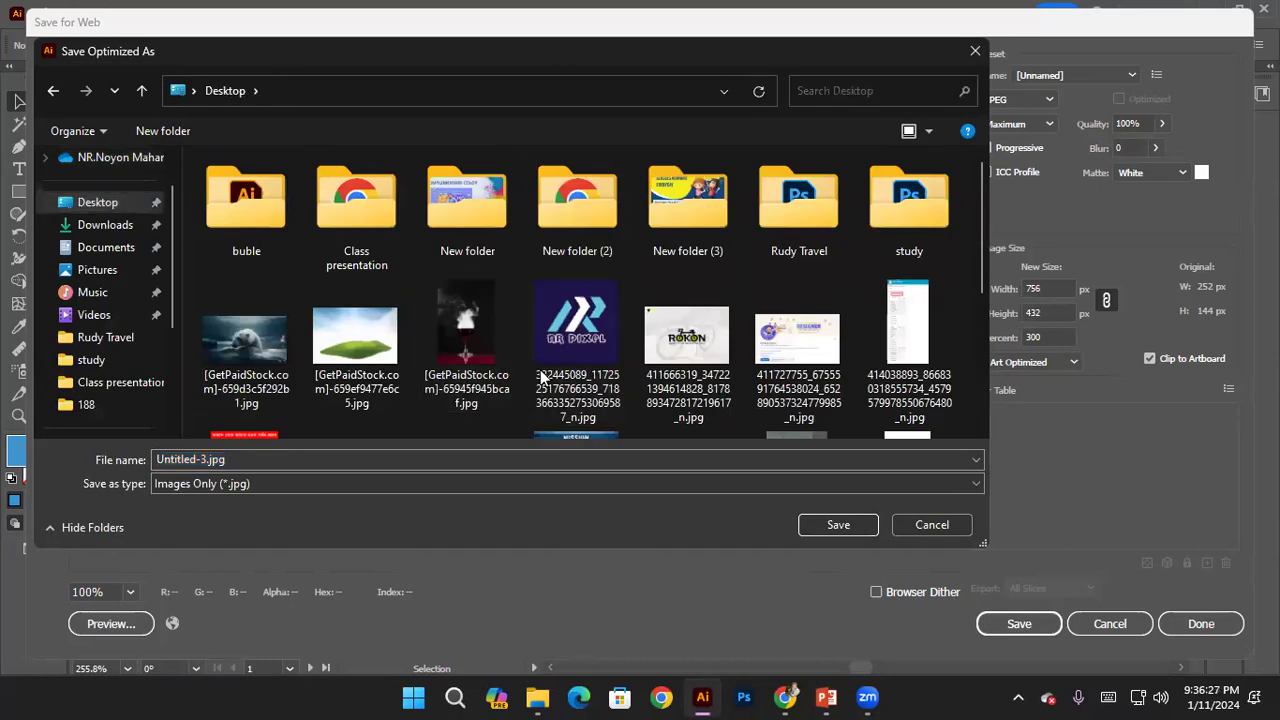
right_click(439, 413)
mouse_move(575, 565)
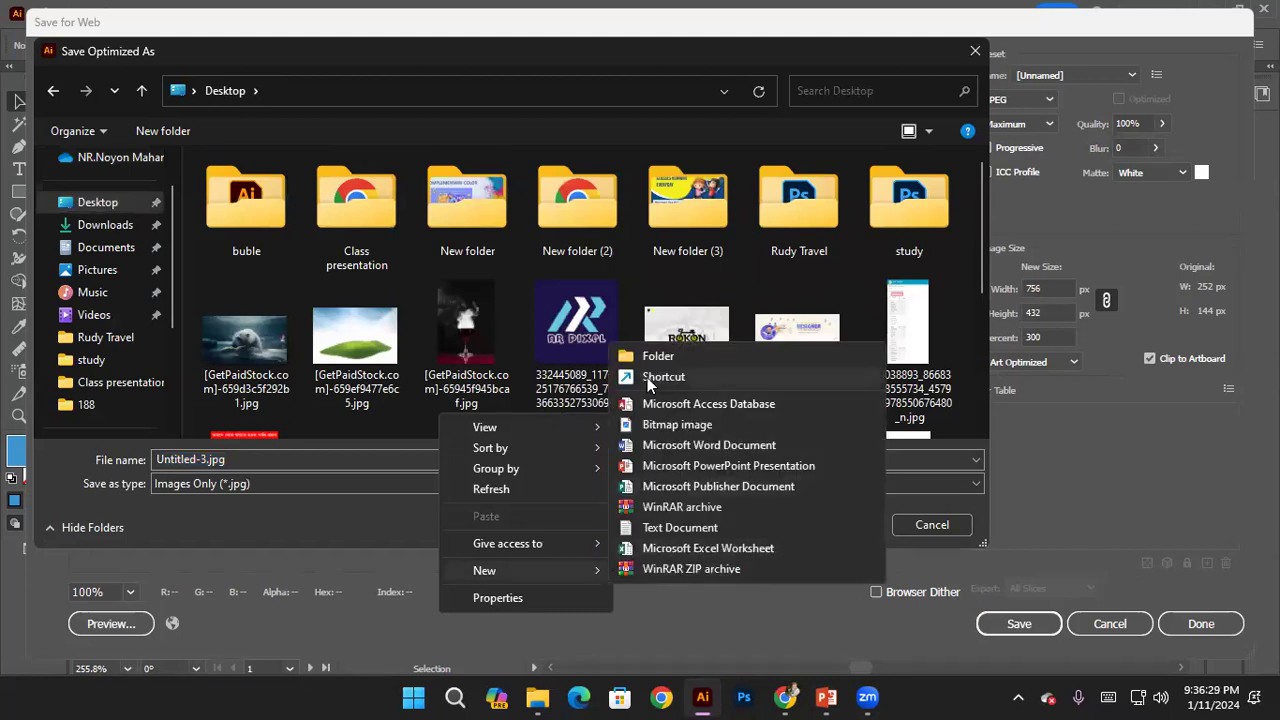
left_click(657, 357)
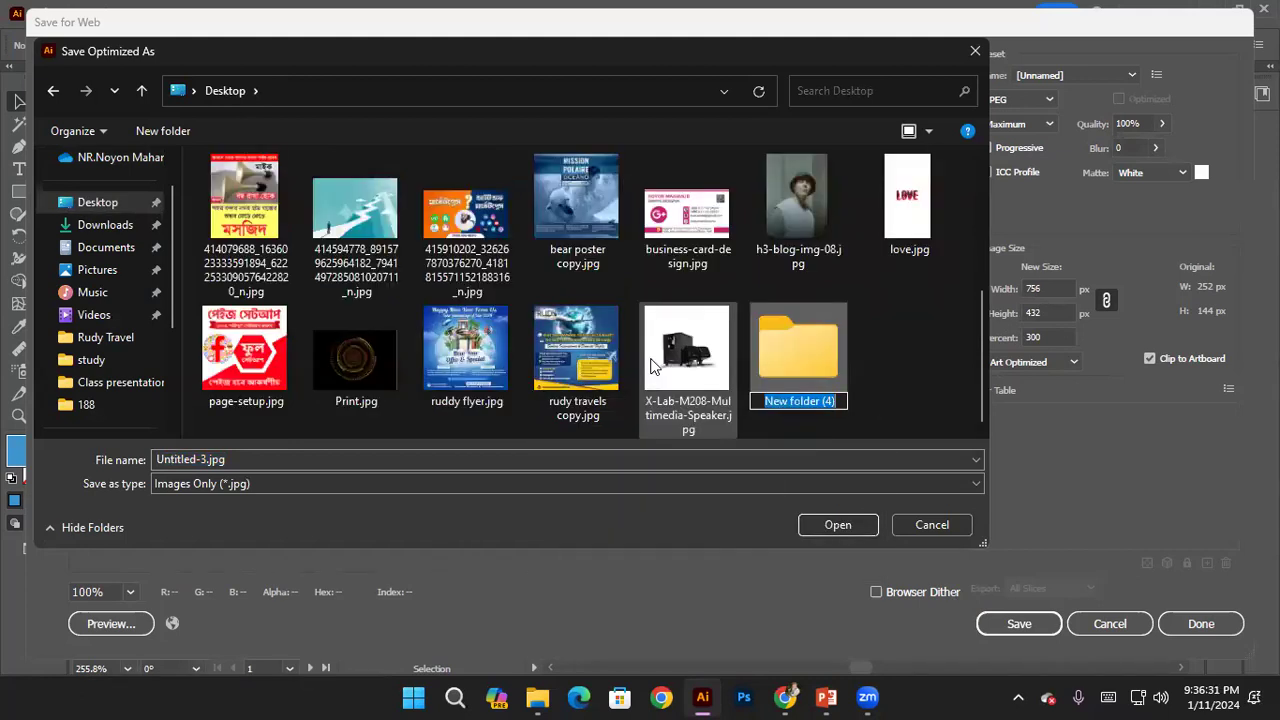
type("bs card")
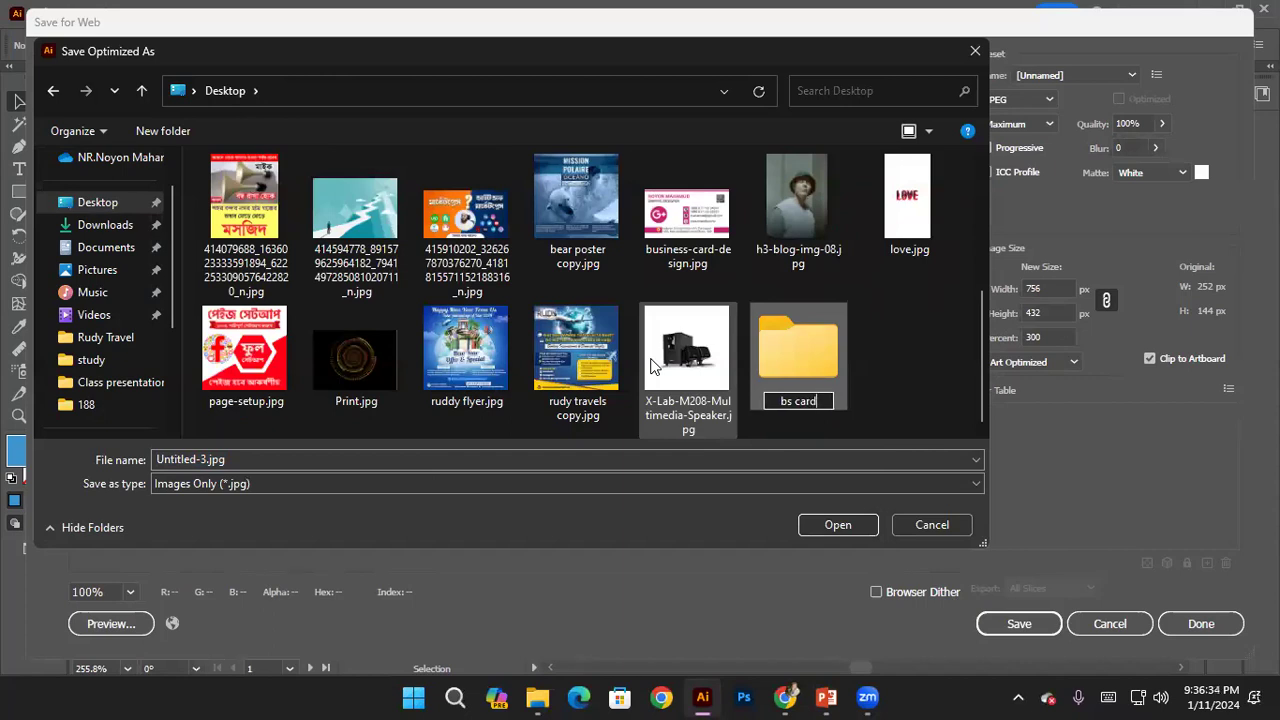
key("Return")
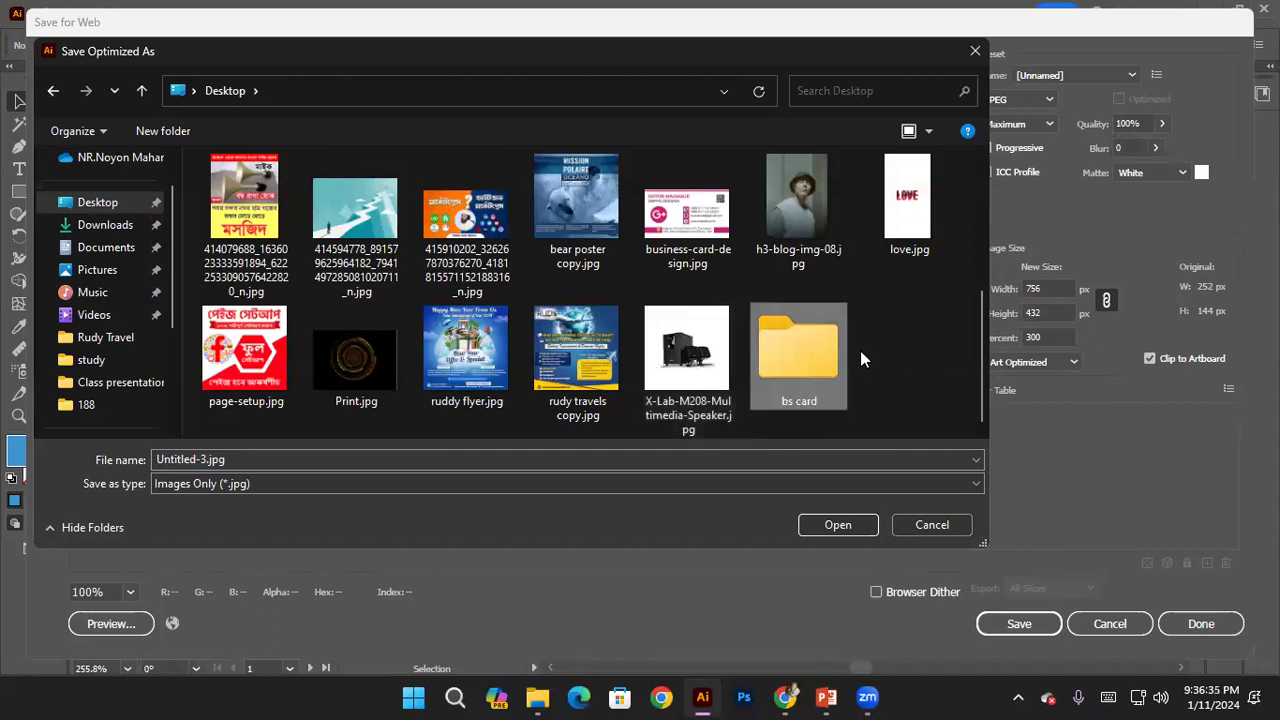
Save the exported JPEG as "front" inside the bs card folder
double_click(819, 349)
triple_click(524, 457)
type("front")
key("Return")
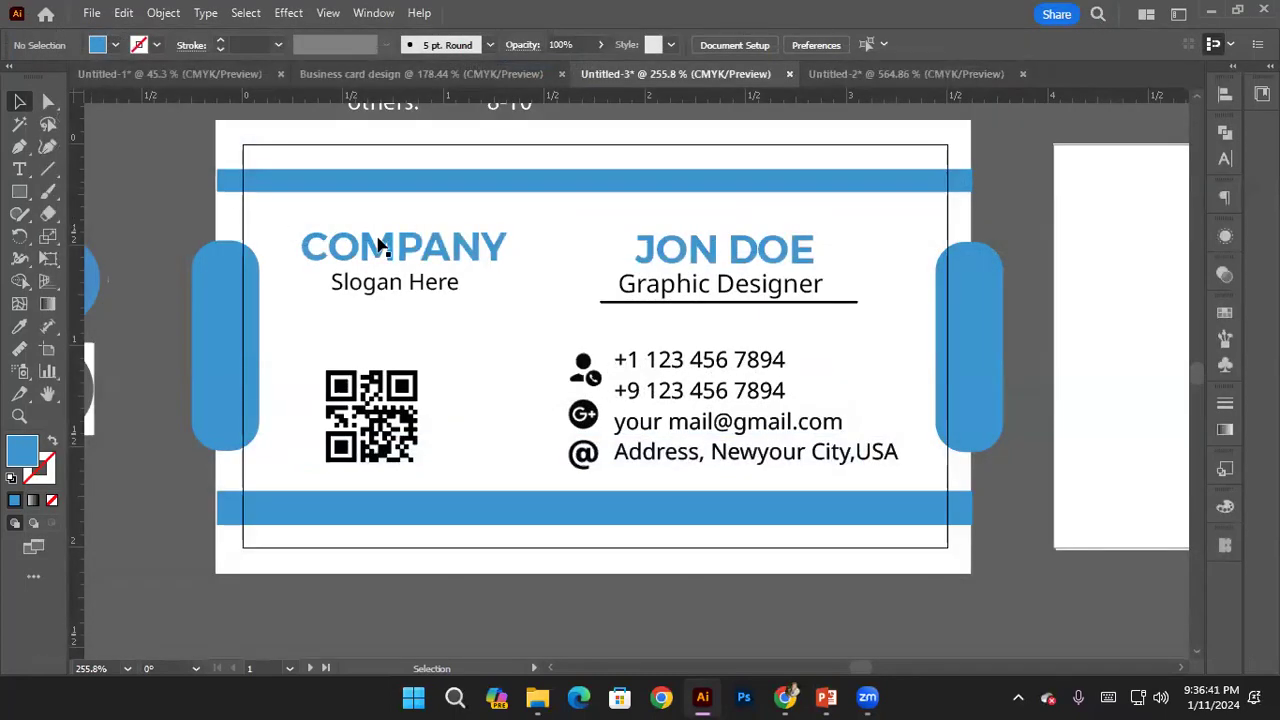
Delete the reference image, phone icon and loose shapes beside the card, and the font-size notes above it
scroll(503, 263, "down", 5)
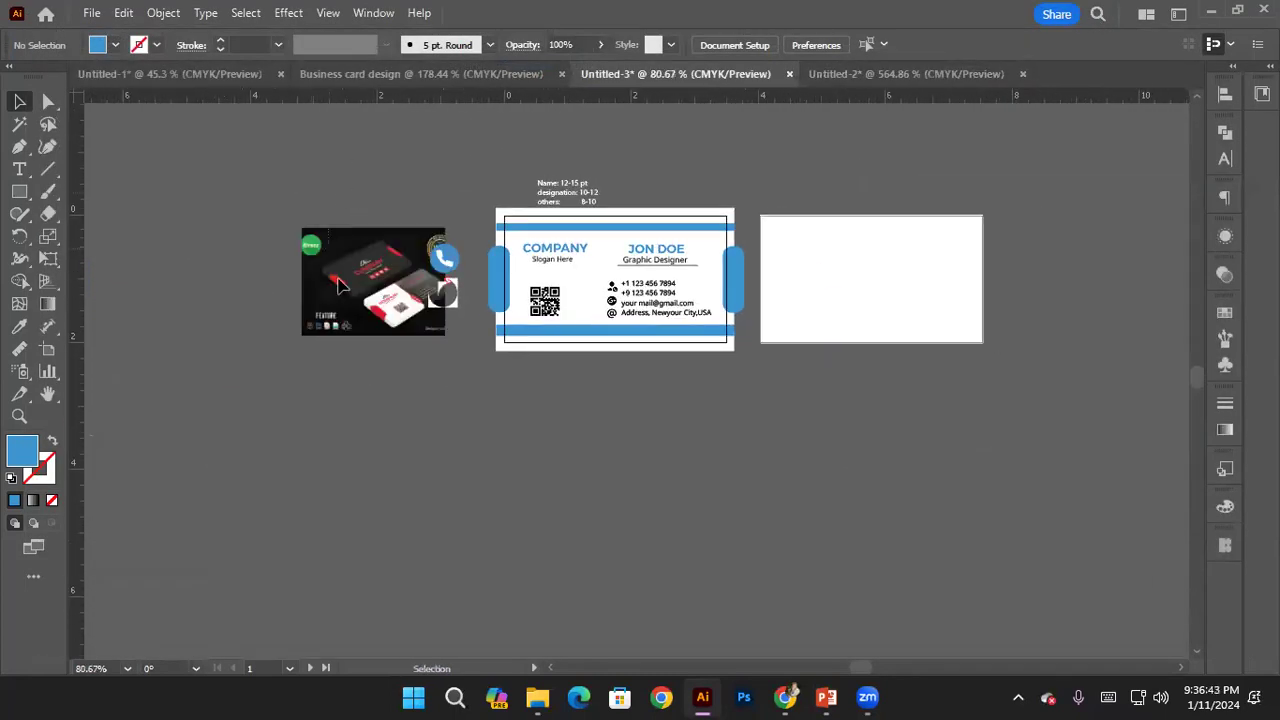
left_click_drag(449, 417, 500, 340)
key("Delete")
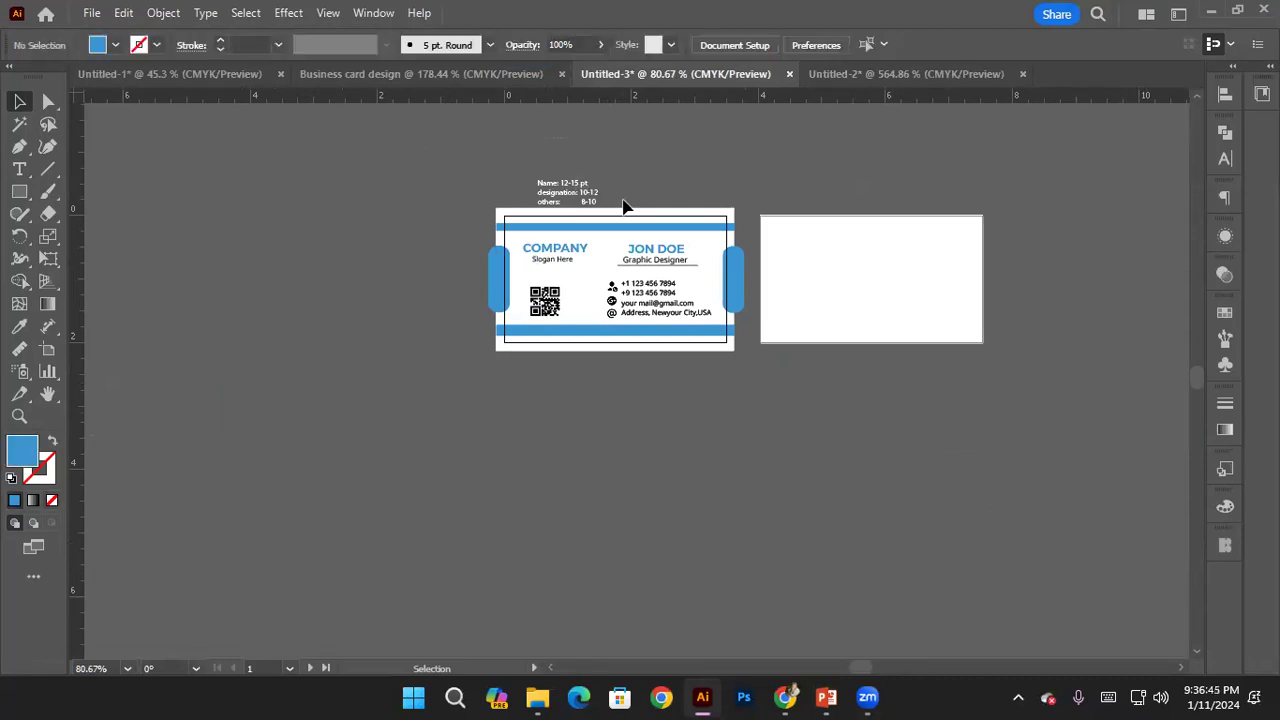
left_click(626, 208)
key("Delete")
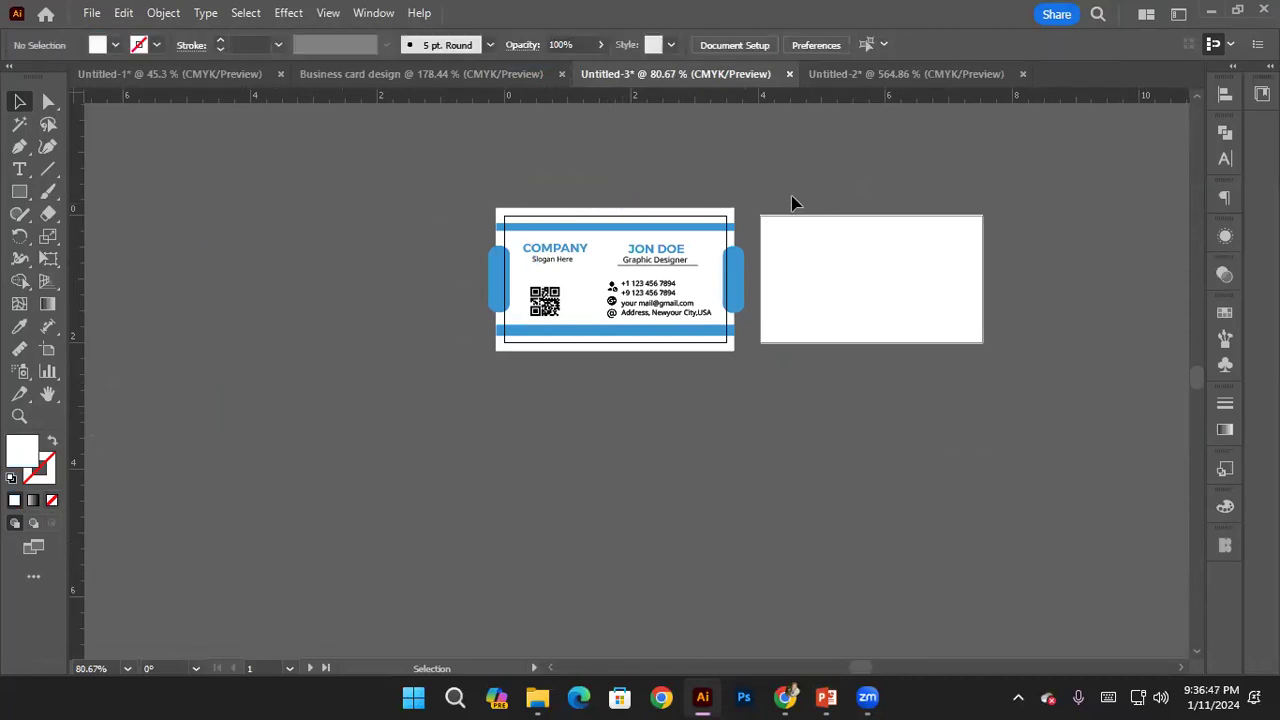
Save the document on the computer as an Illustrator EPS file named "bs card" in the Desktop's bs card folder
key("ctrl+0")
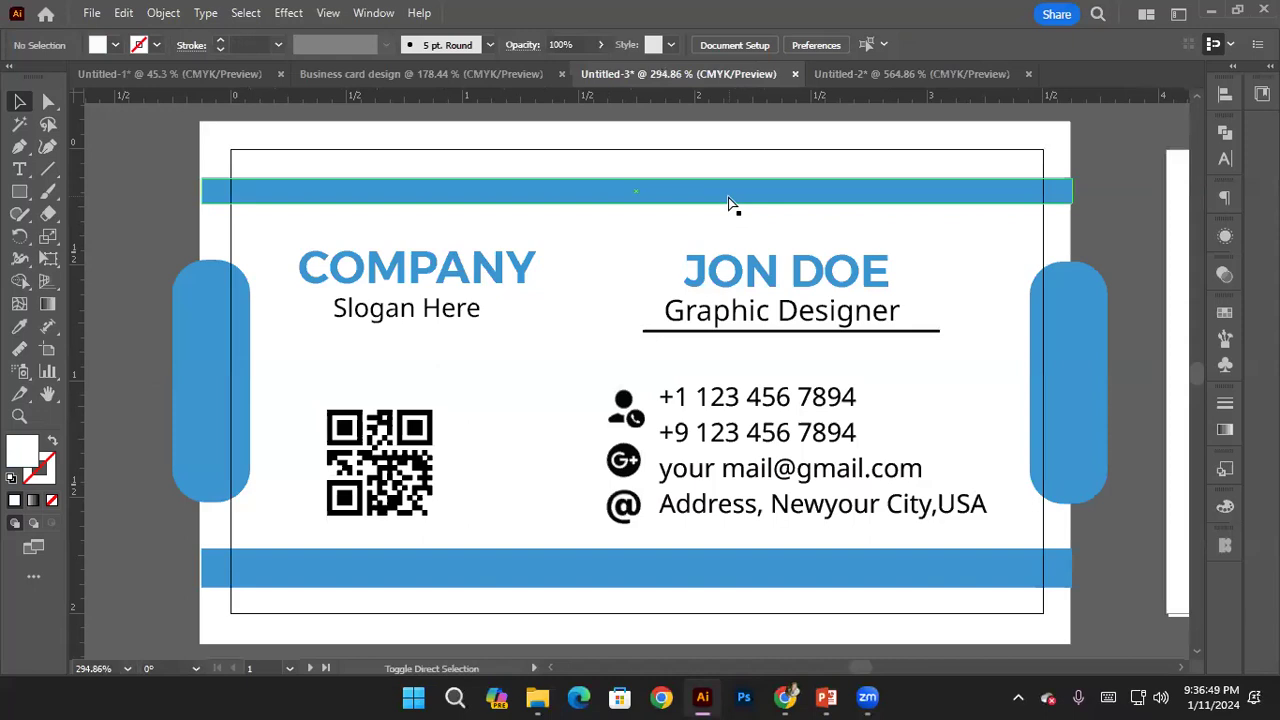
key("ctrl+s")
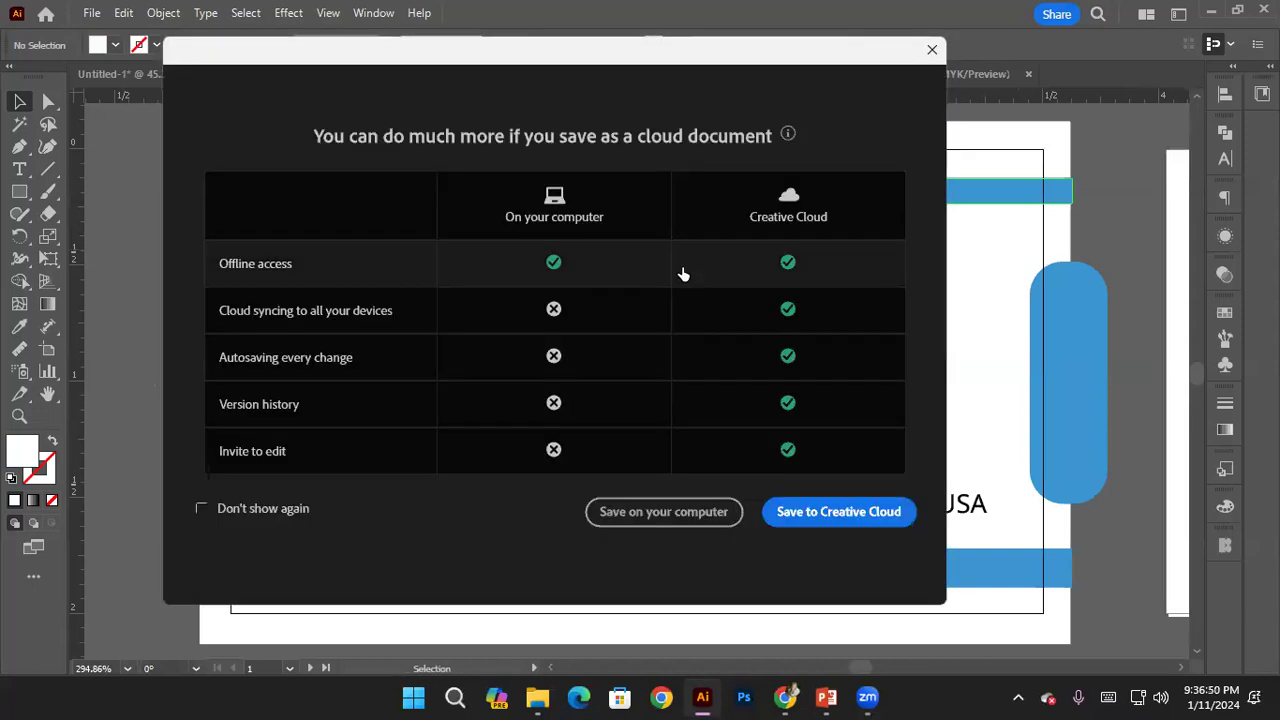
left_click(641, 520)
left_click(326, 446)
left_click(192, 493)
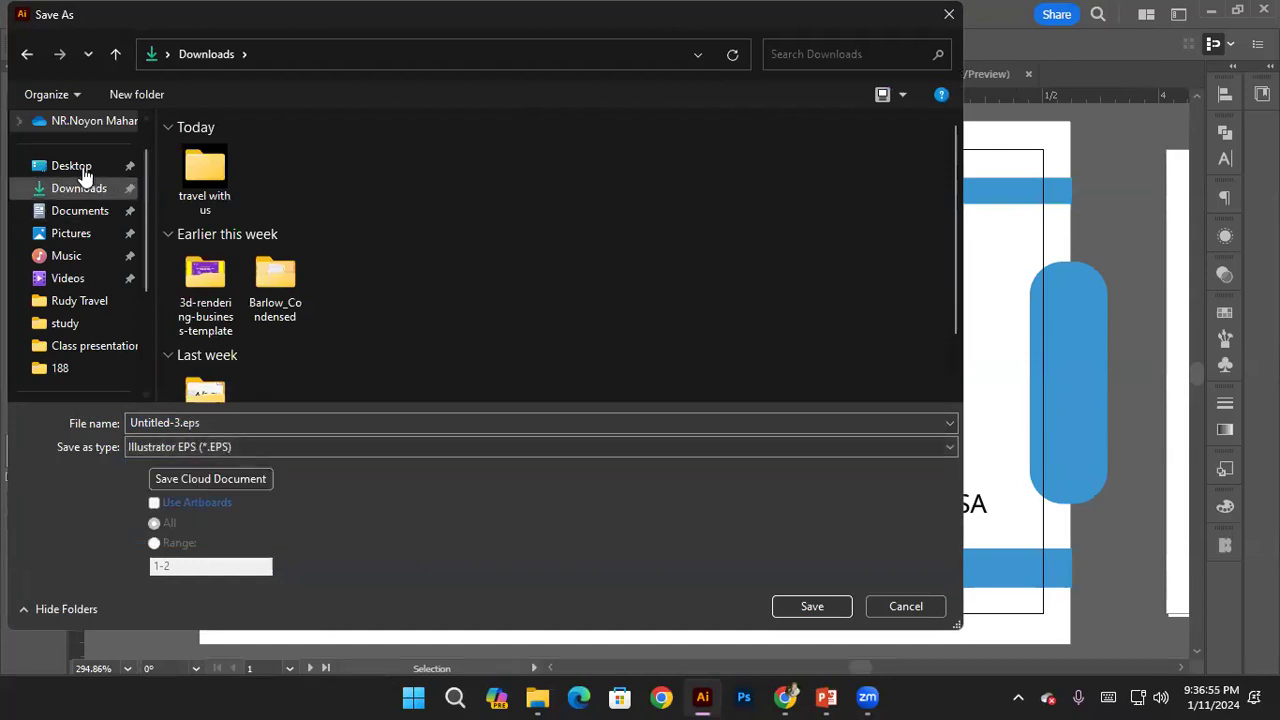
left_click(84, 176)
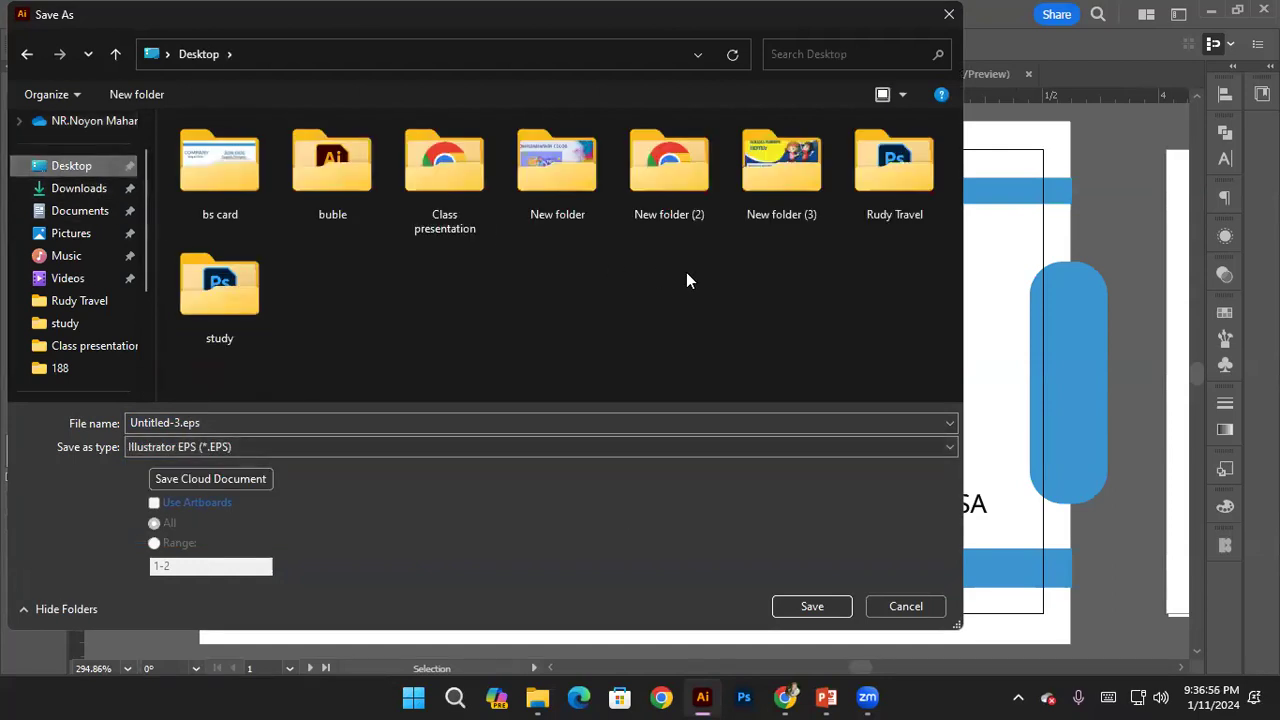
double_click(212, 218)
left_click(227, 416)
type("bs card")
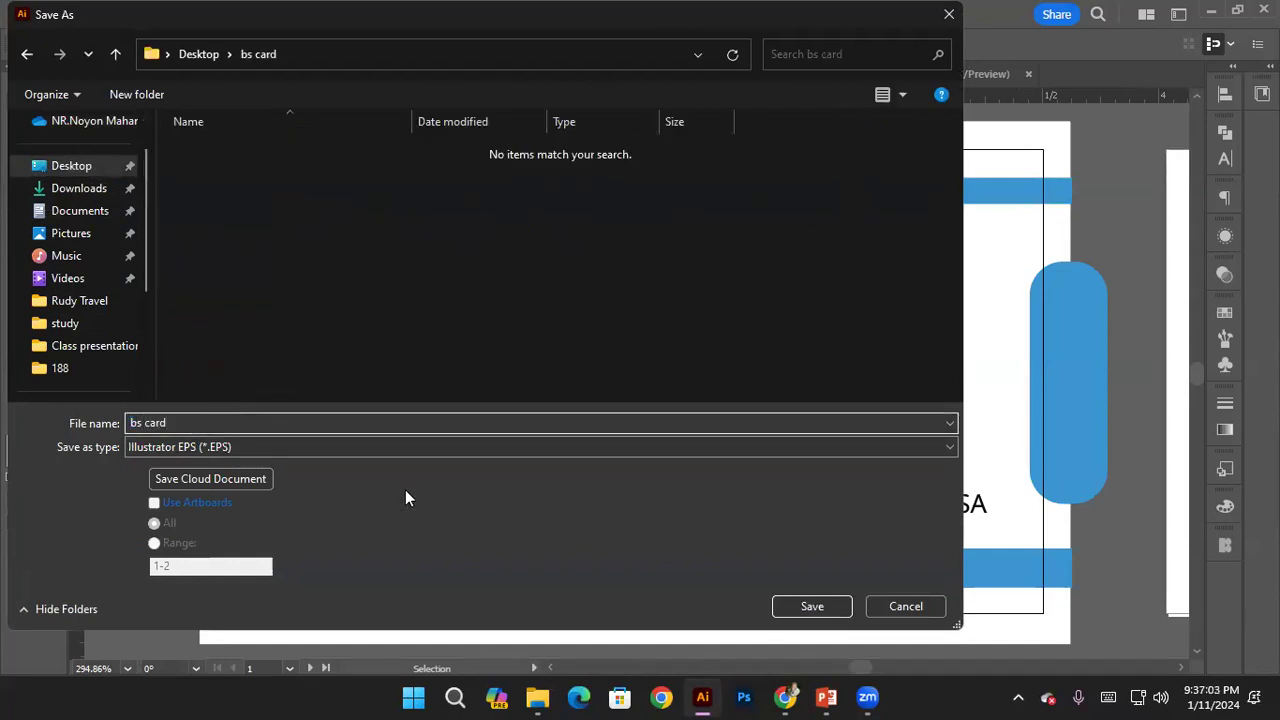
key("Return")
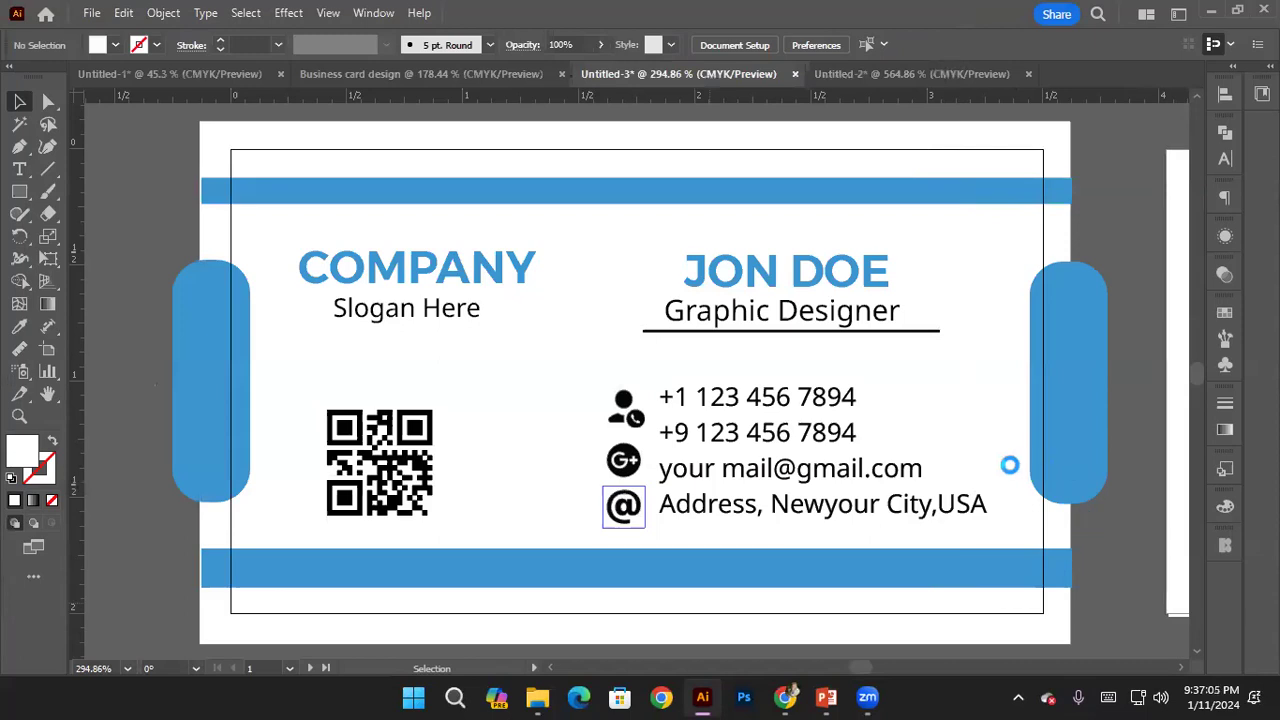
left_click(736, 600)
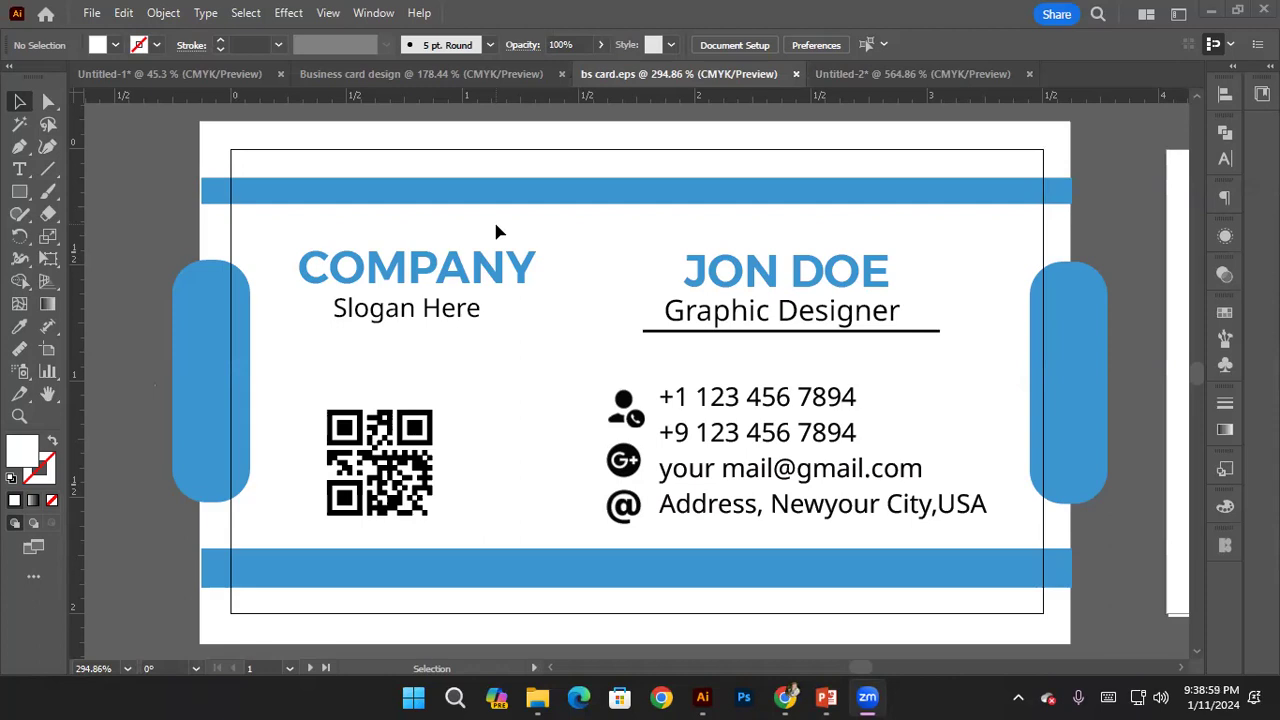
Delete the small stray path outside the card beside the left rounded blue shape
left_click(140, 191)
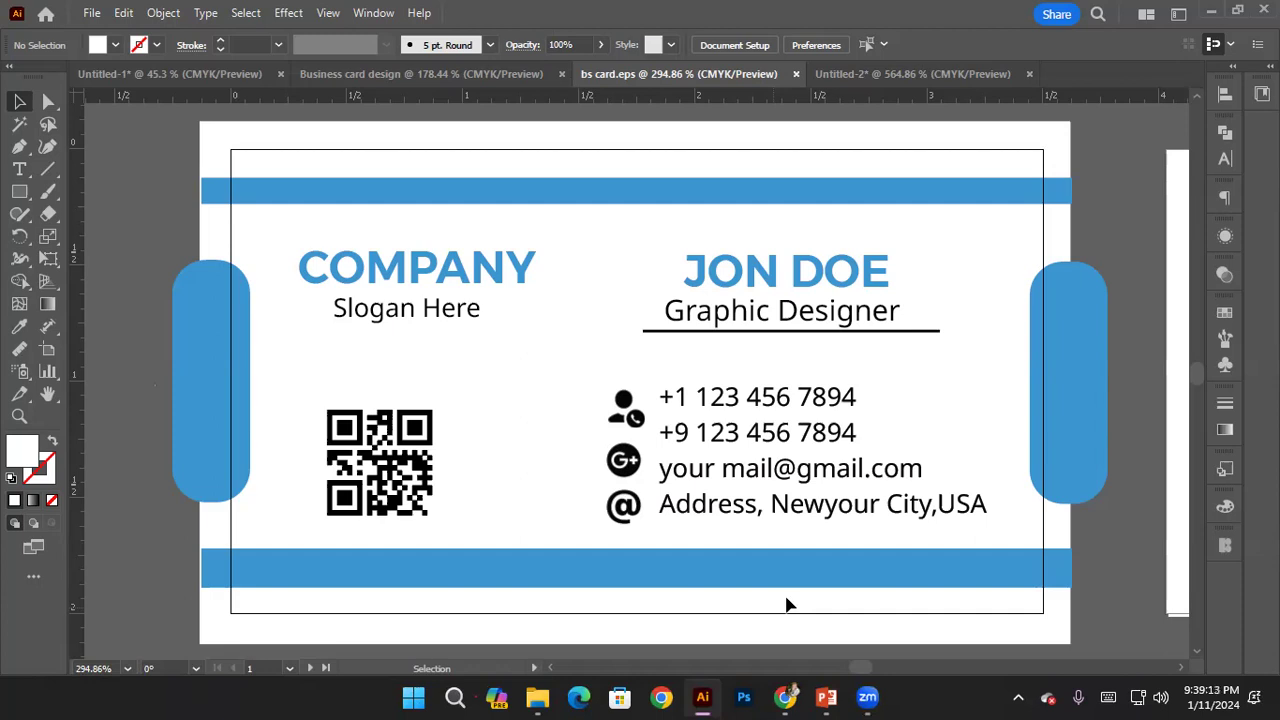
left_click(368, 478)
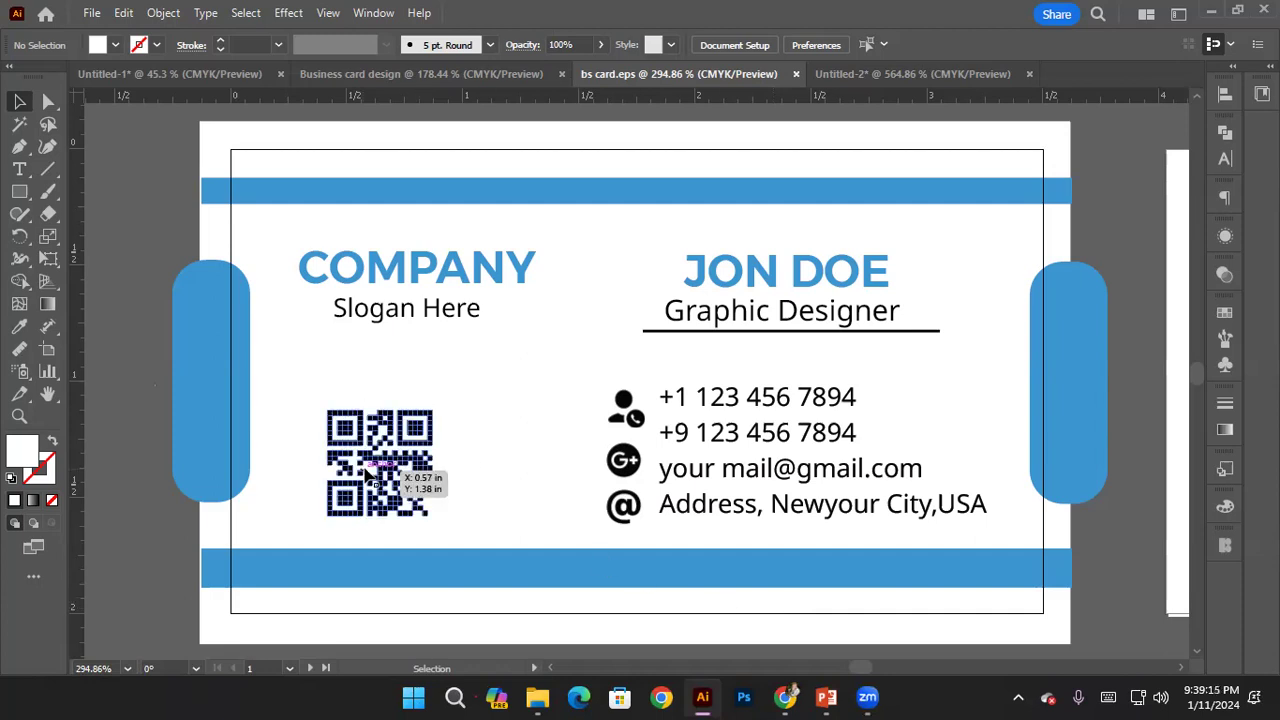
left_click(368, 478)
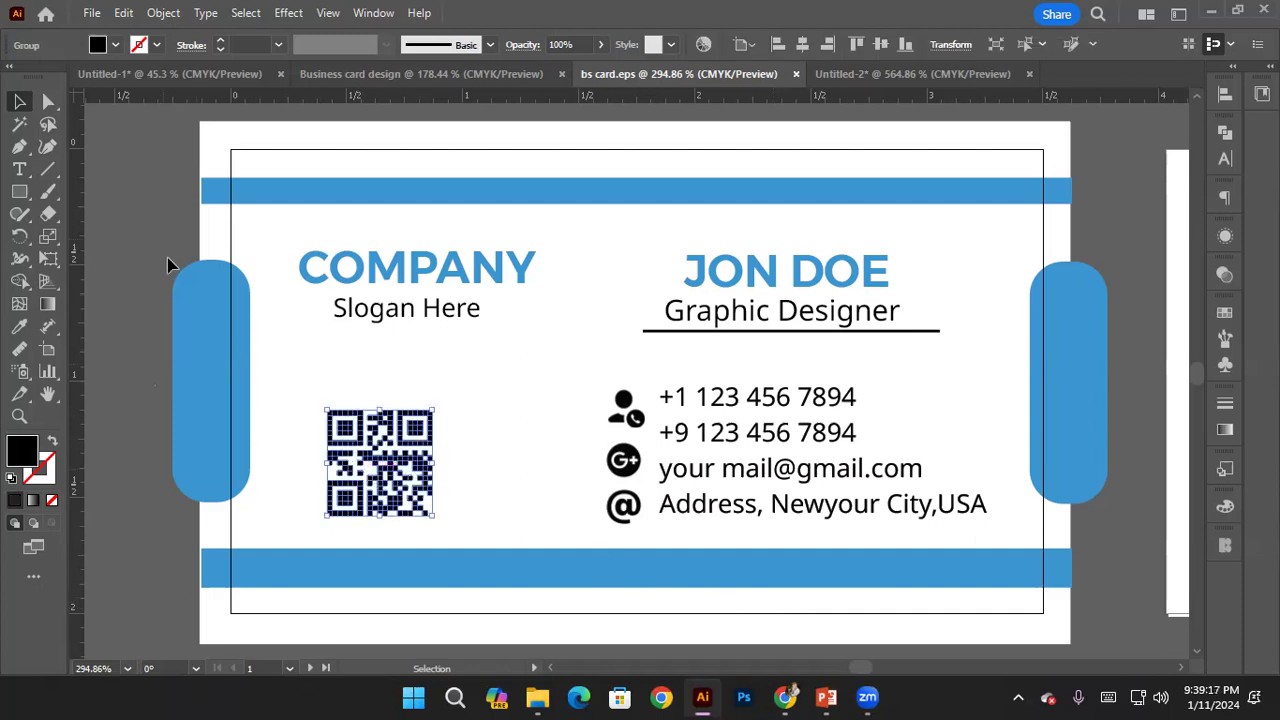
left_click(155, 386)
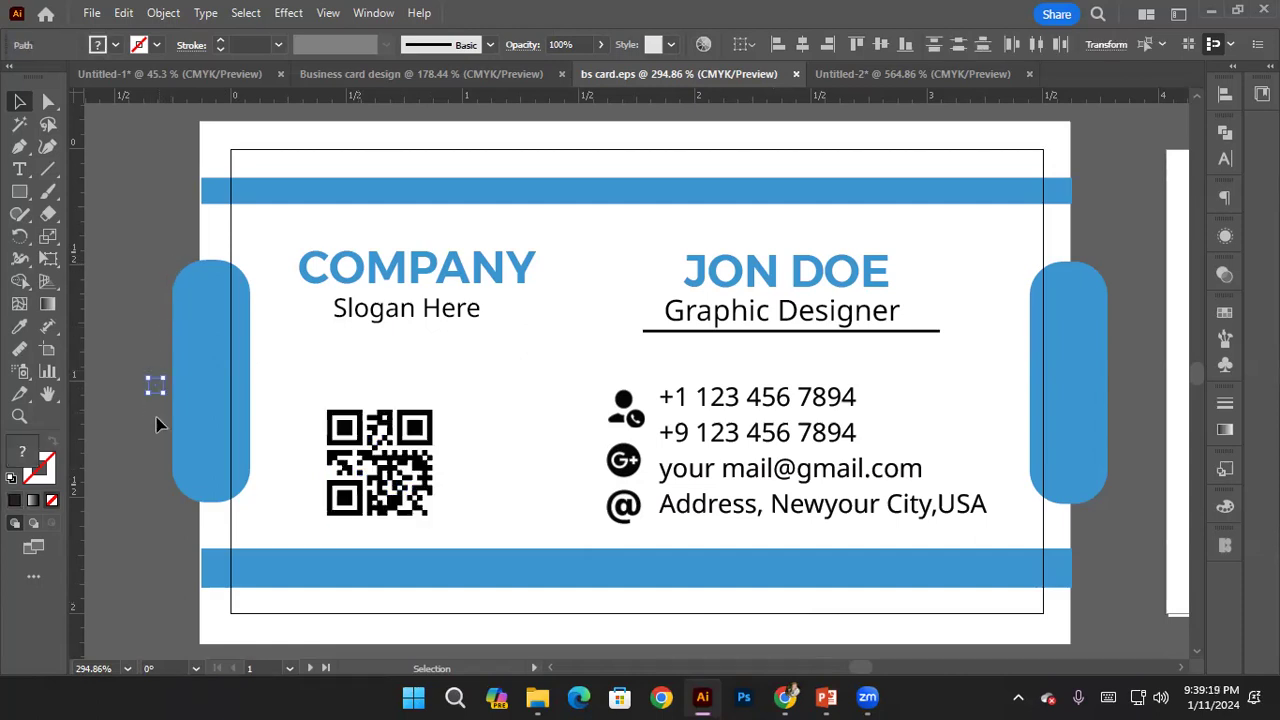
left_click(138, 388)
left_click(156, 392)
key("Delete")
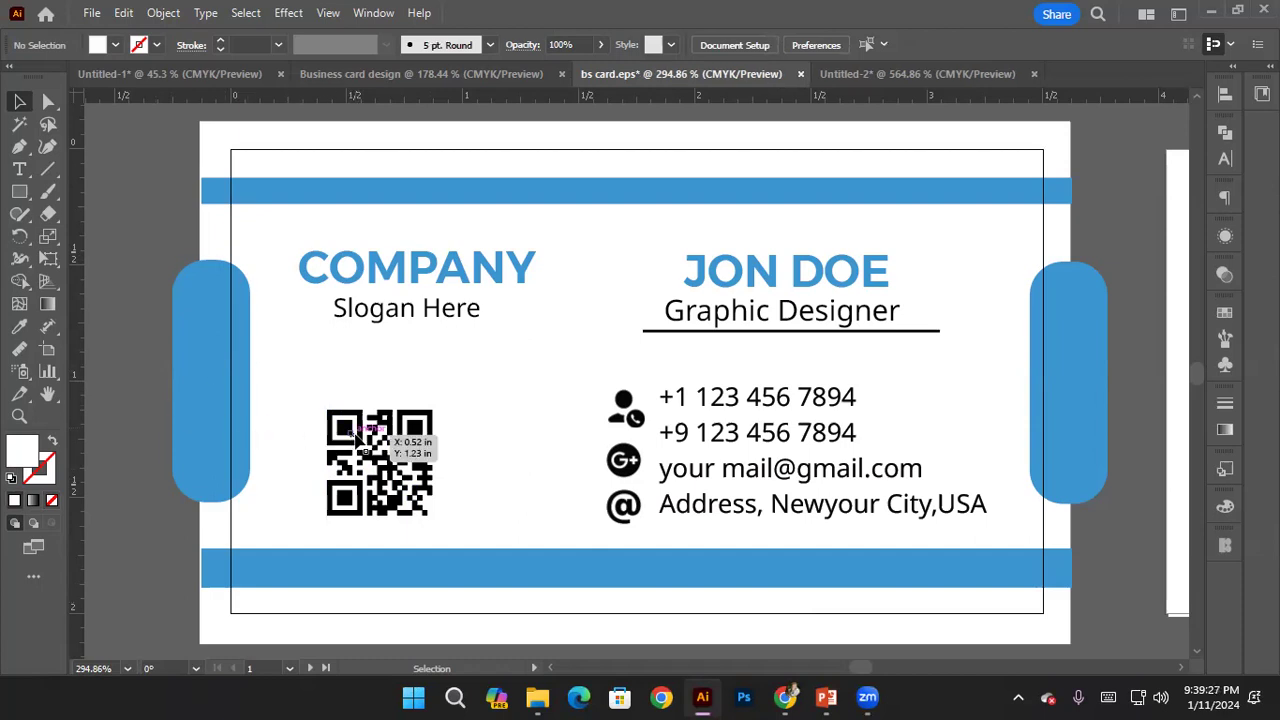
scroll(357, 437, "down", 1)
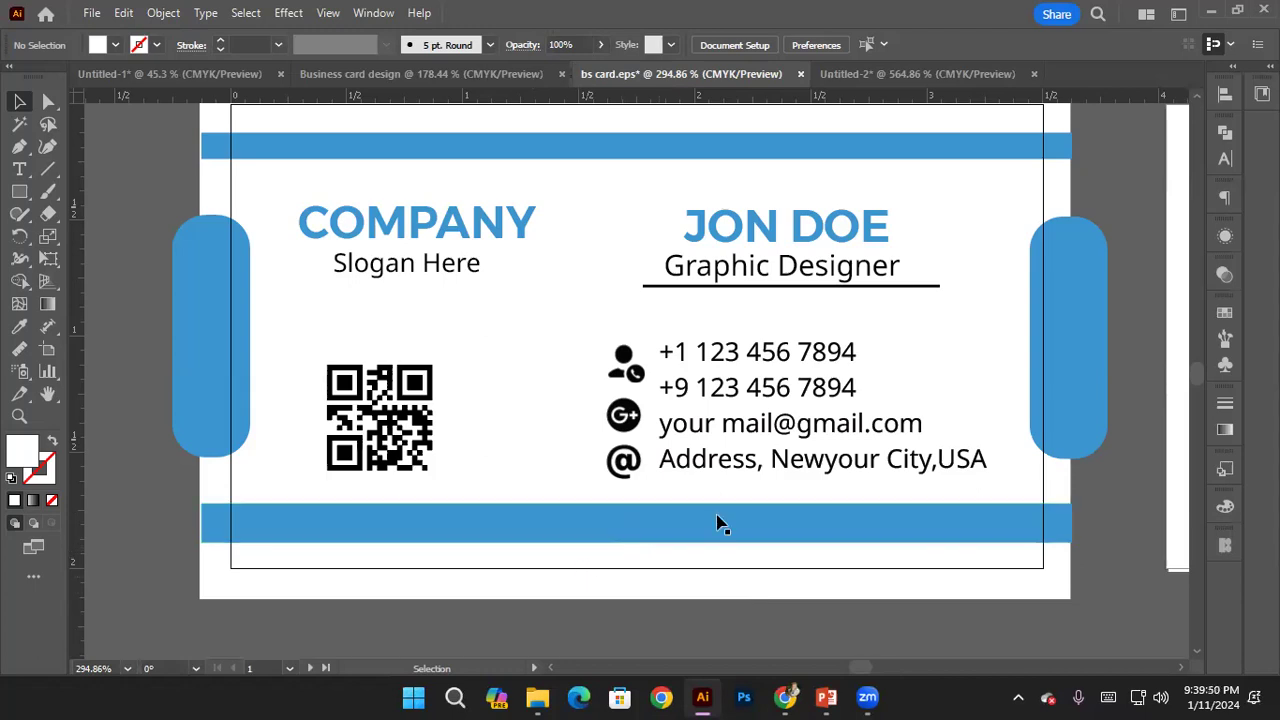
scroll(714, 521, "up", 1)
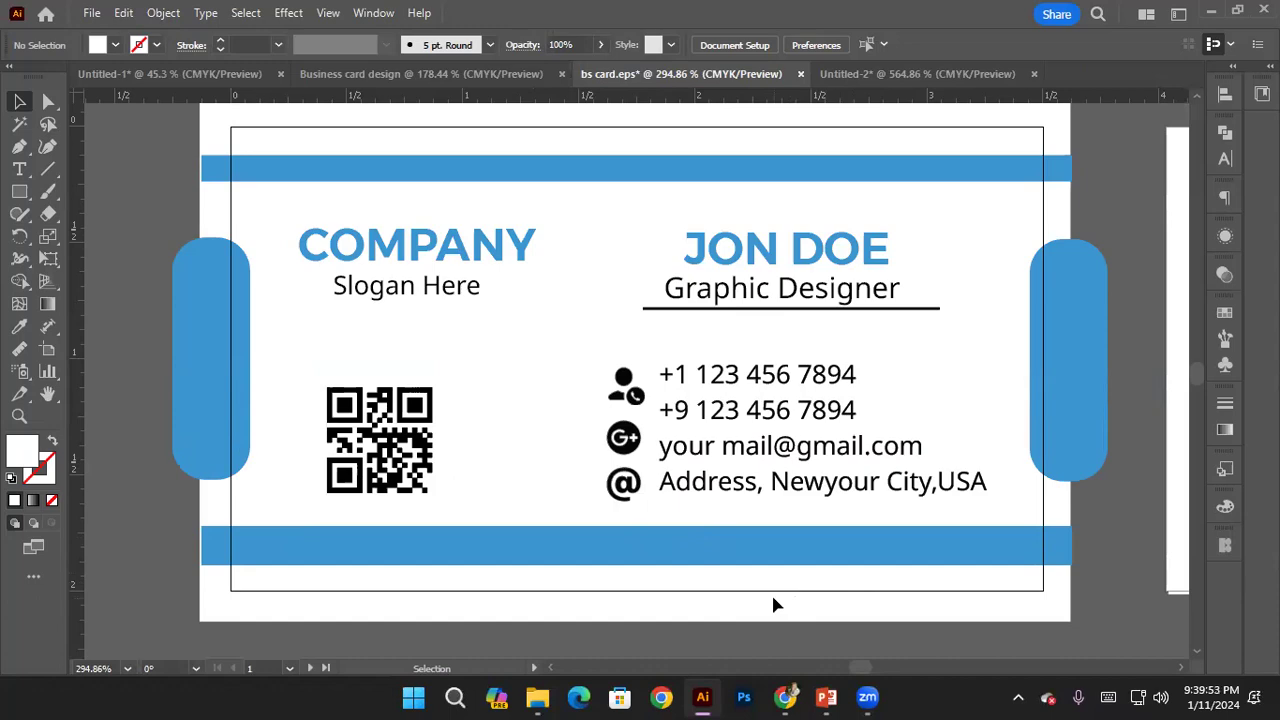